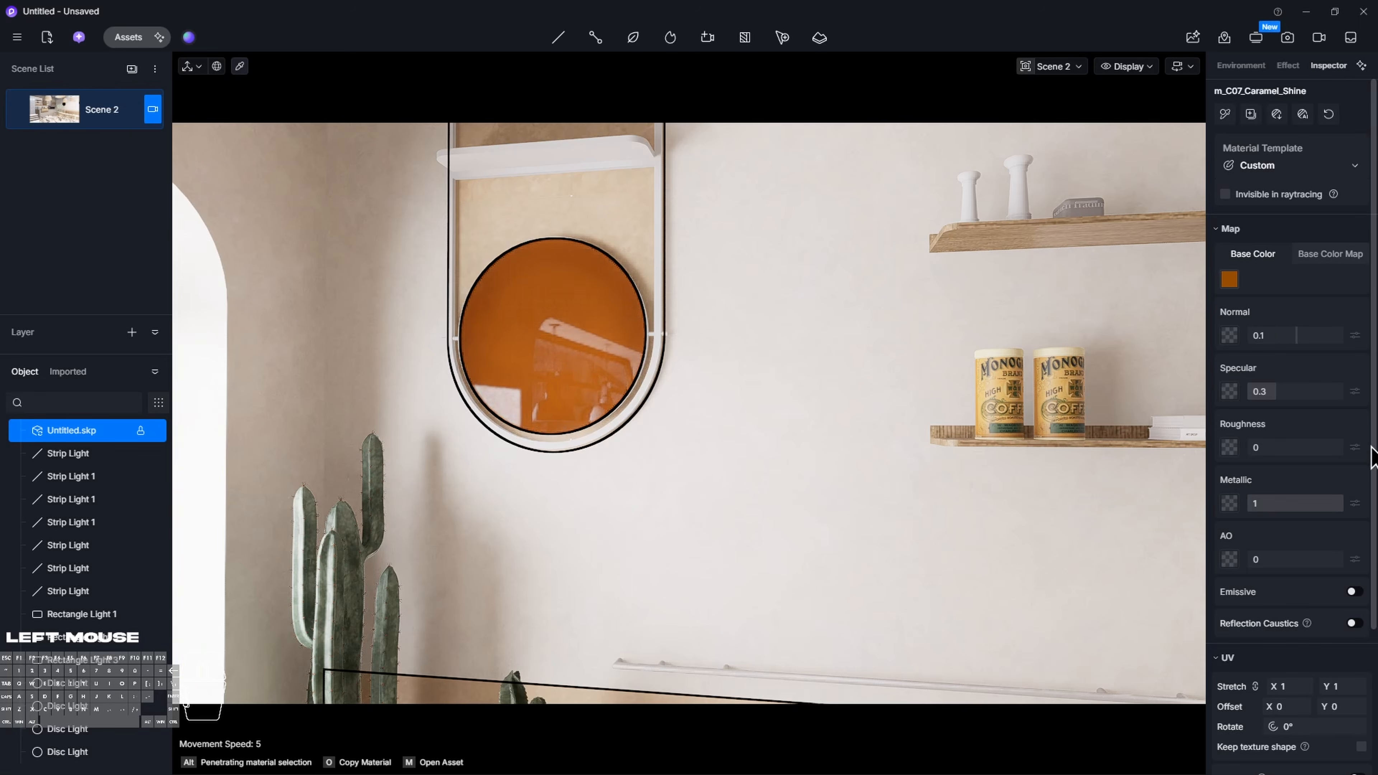
Set the base color of the round mirror's material to white
left_click(1230, 279)
left_click_drag(1099, 347, 1060, 310)
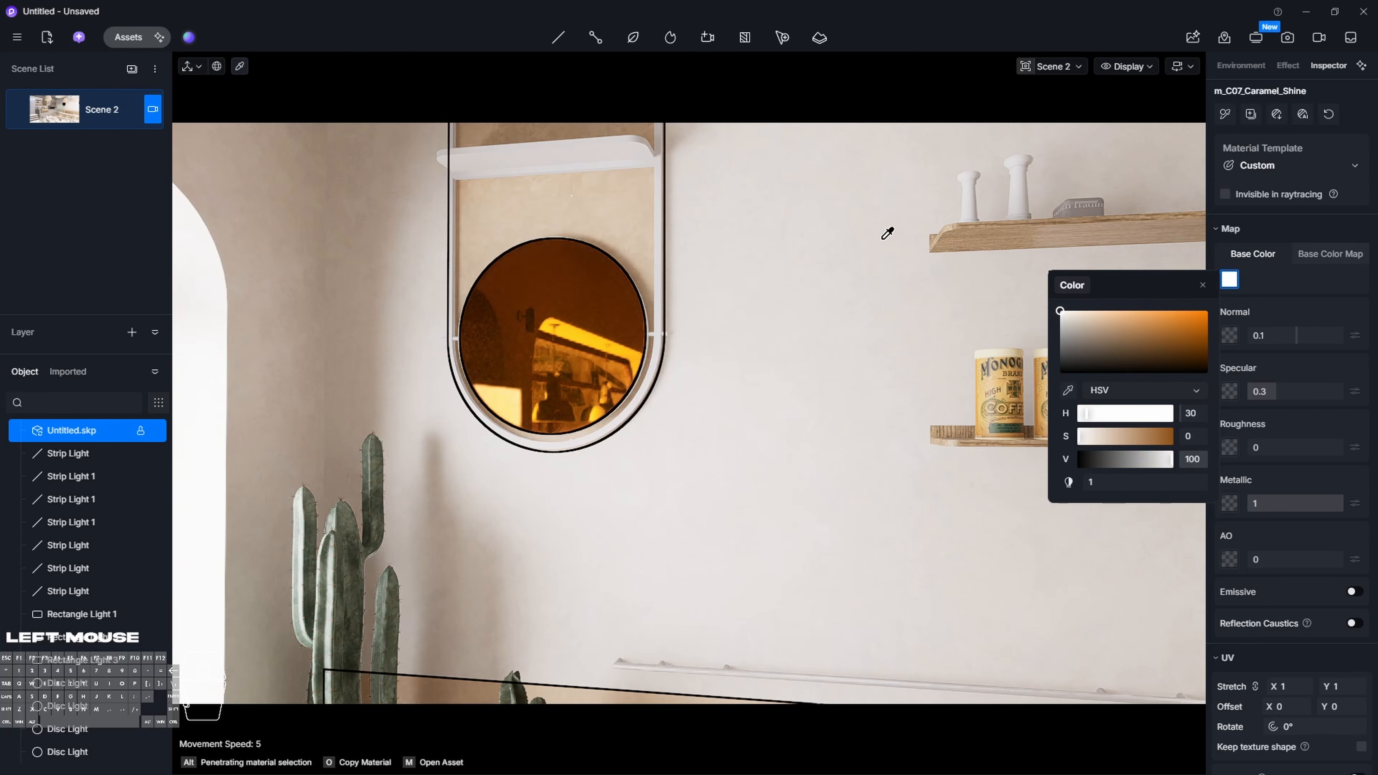
key("space")
key("Escape")
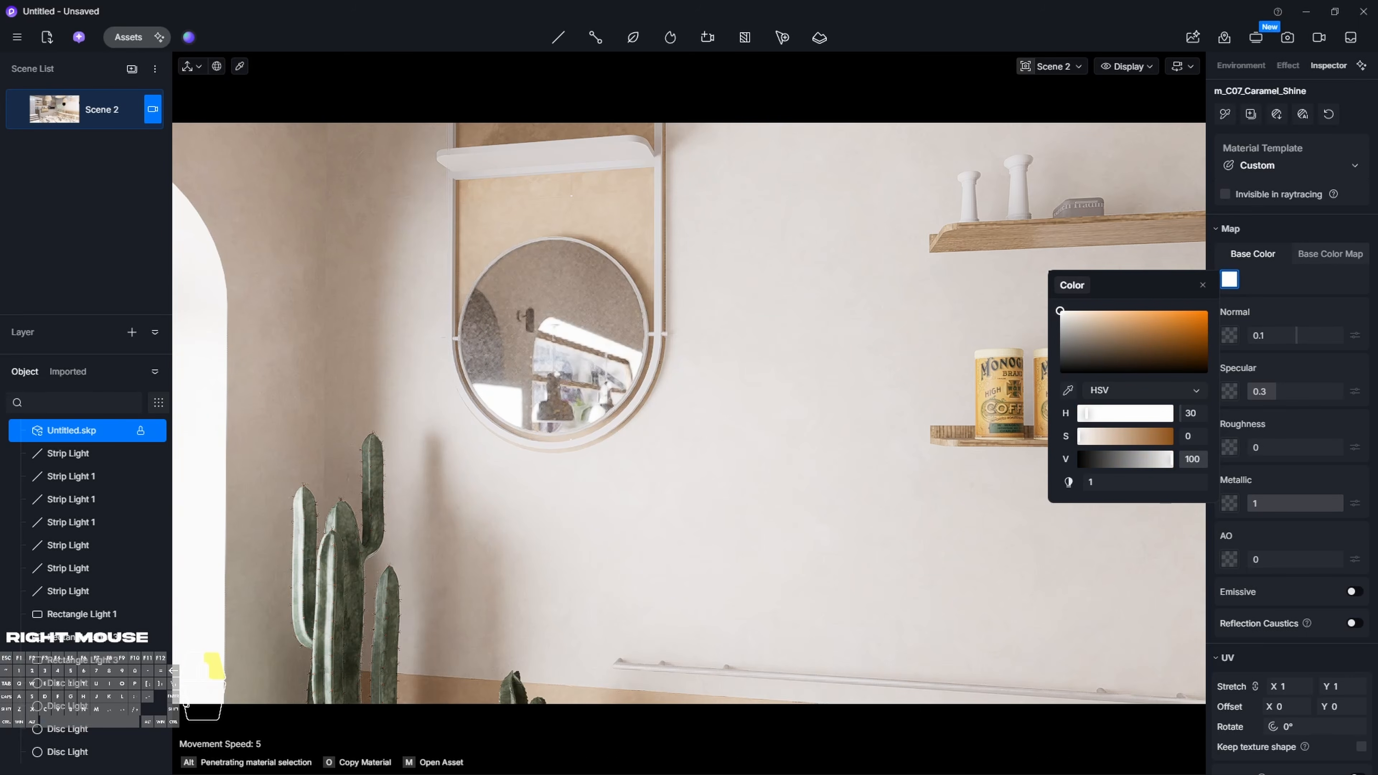
right_click_drag(646, 281, 547, 183)
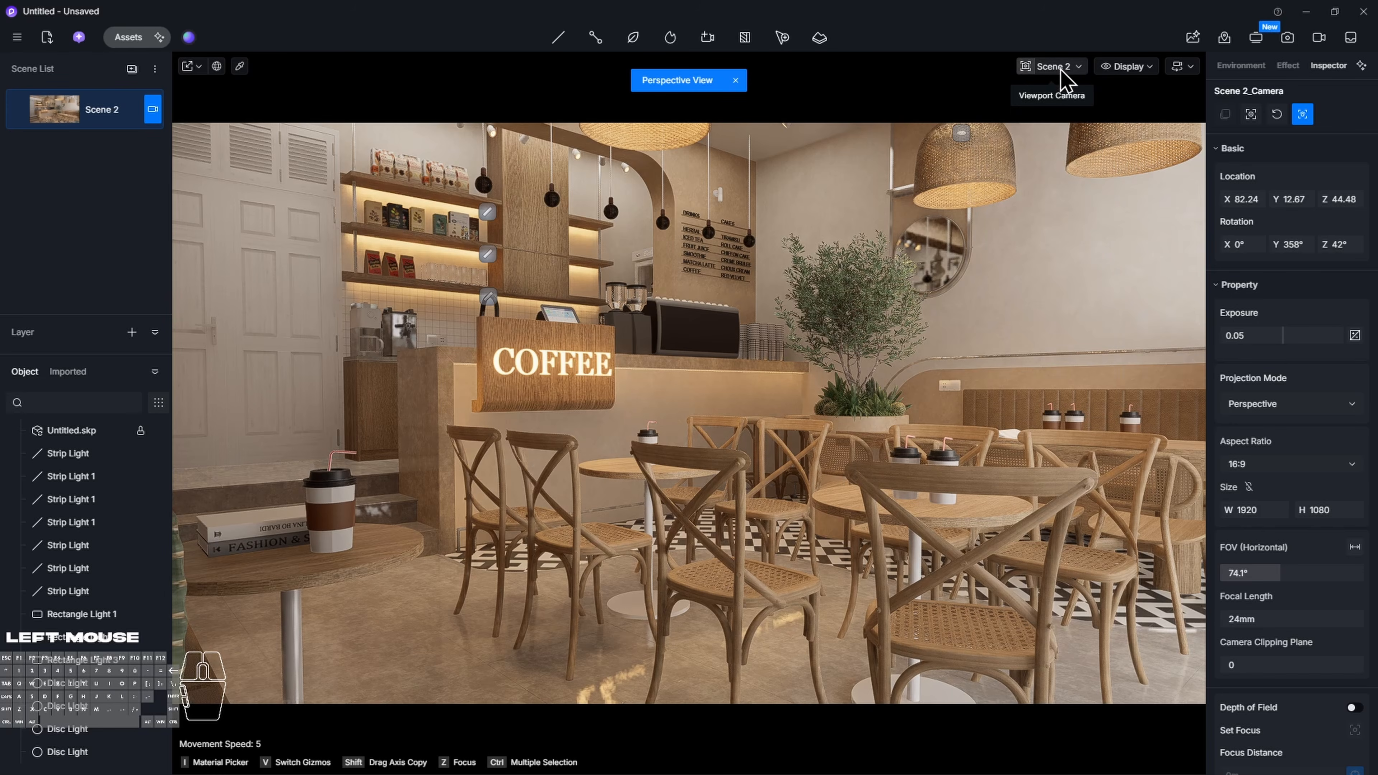
Change the view mode of the Scene 2 viewport camera
left_click(1061, 71)
left_click(1090, 345)
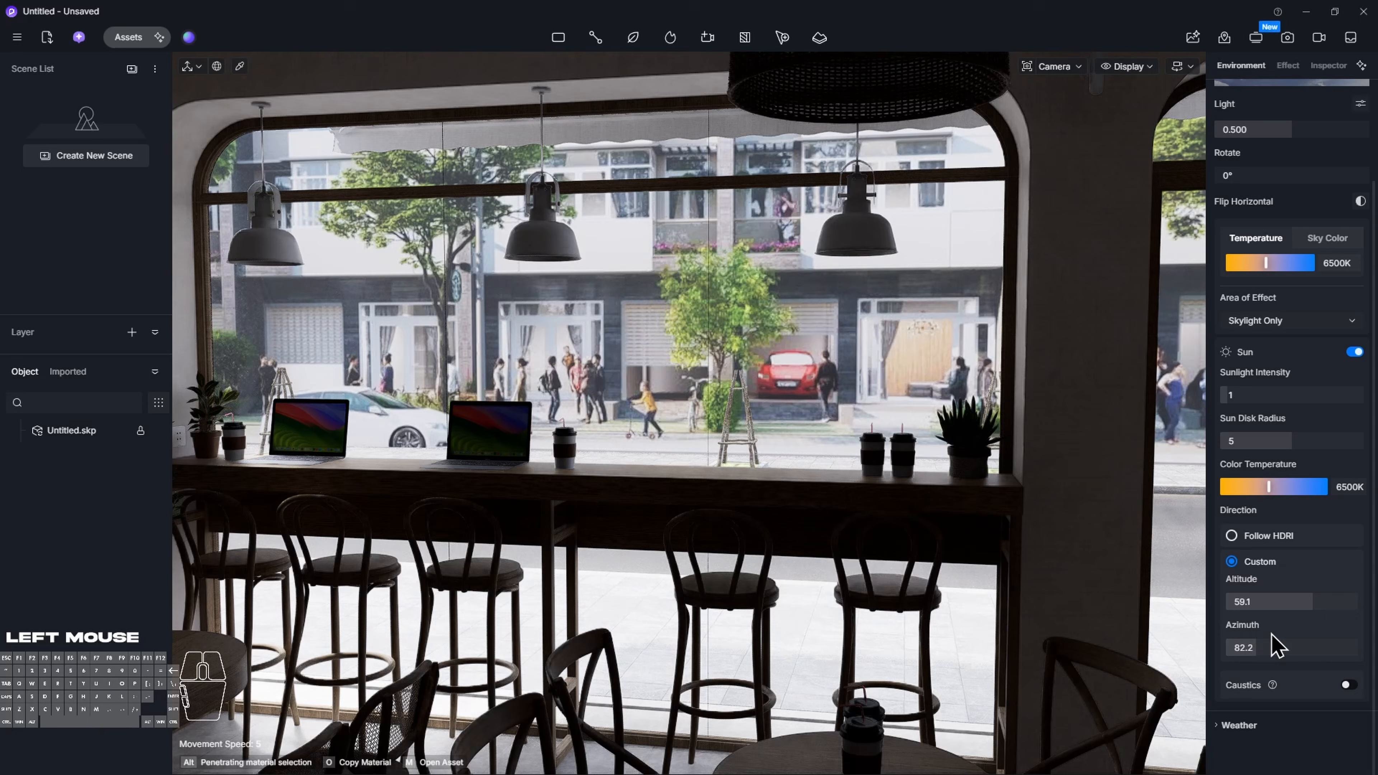
Set Rectangle Light 1's intensity to 40 cd/m² and fine-tune its other light properties
key("w")
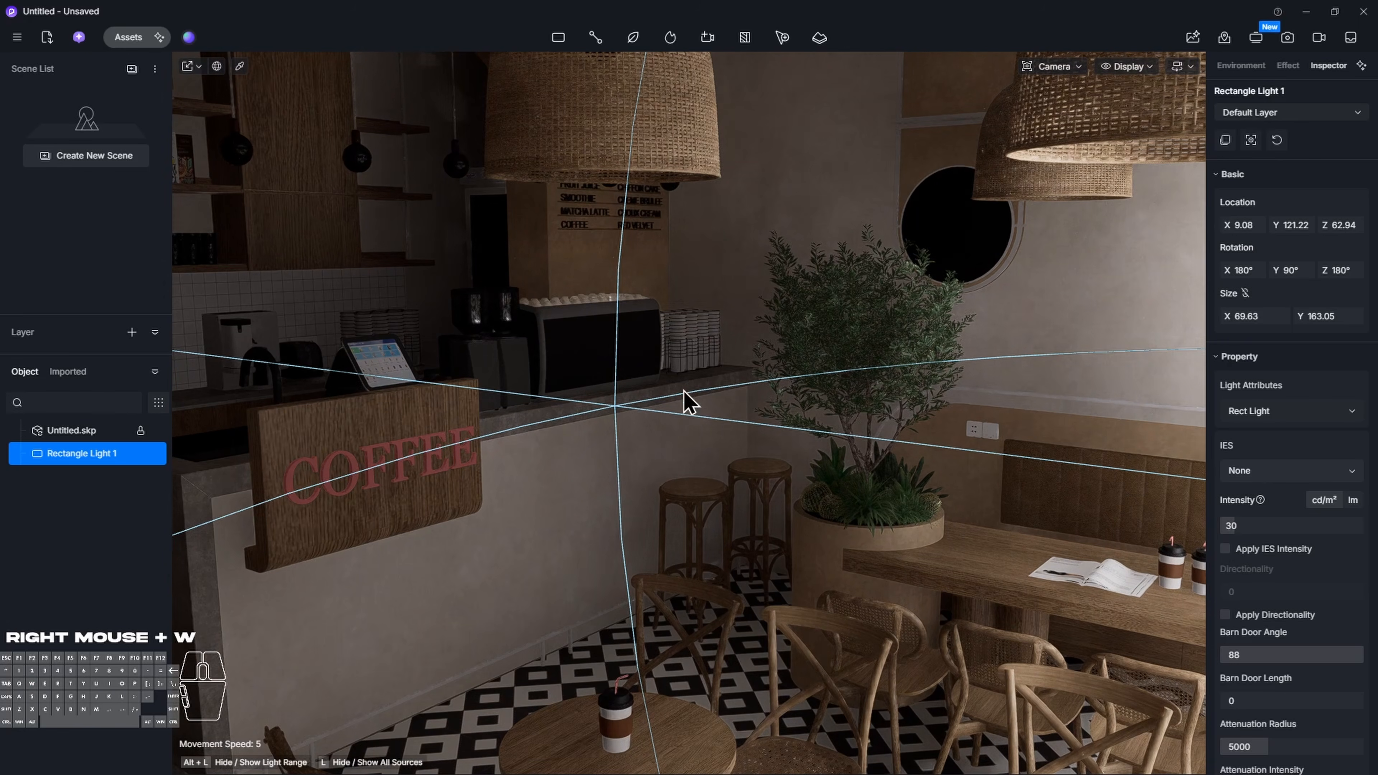
left_click(1265, 523)
type("40")
key("Return")
scroll(1272, 564, "down", 2)
mouse_move(1277, 617)
left_mouse_down()
mouse_move(1303, 616)
mouse_move(1285, 616)
left_mouse_up()
Adjust the metallic value of the white pendant lamp's material beside the window
right_click_drag(745, 438, 391, 461)
key("Escape")
key("d")
key("a")
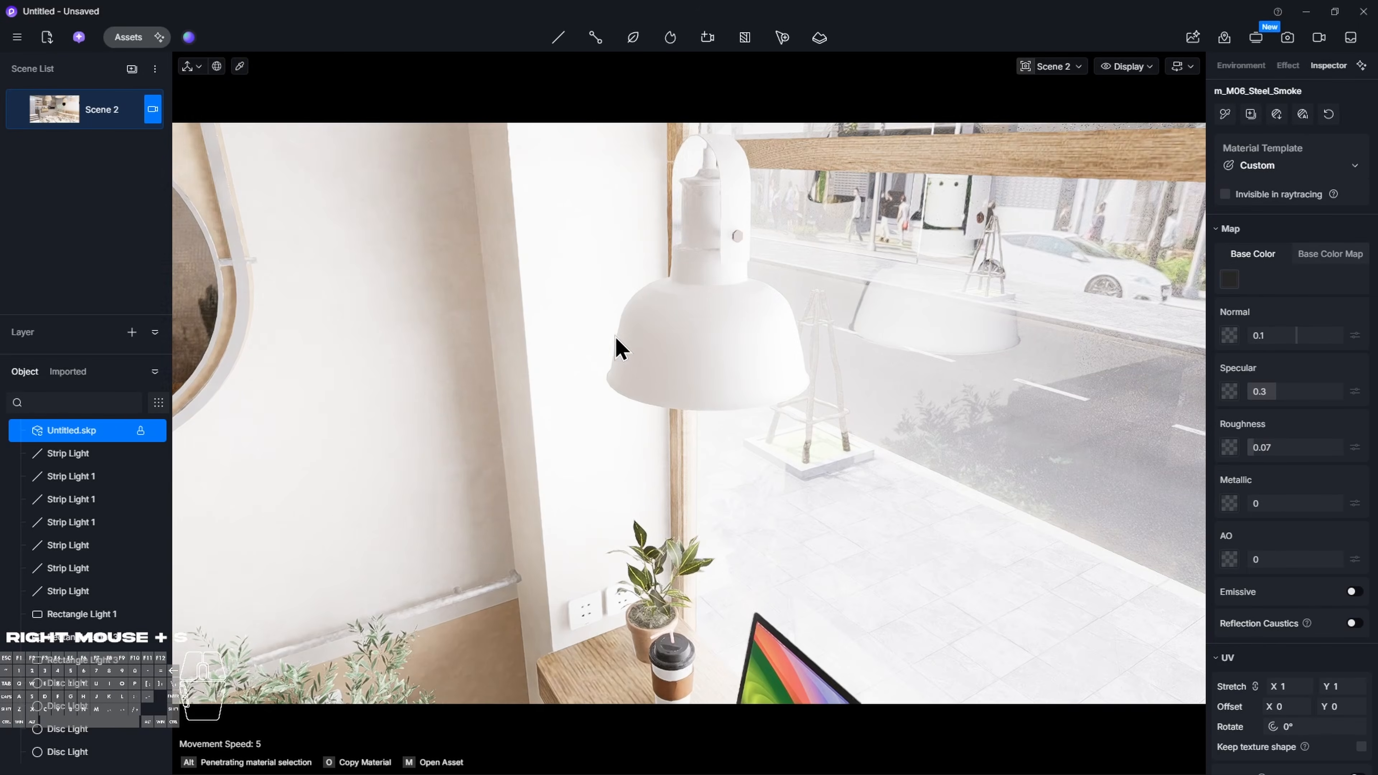
left_click(640, 343)
mouse_move(1254, 503)
left_mouse_down()
mouse_move(1310, 507)
mouse_move(1252, 507)
left_mouse_up()
right_click_drag(689, 413, 689, 521)
Make the material of the laptop screen on the window counter emissive
key("w")
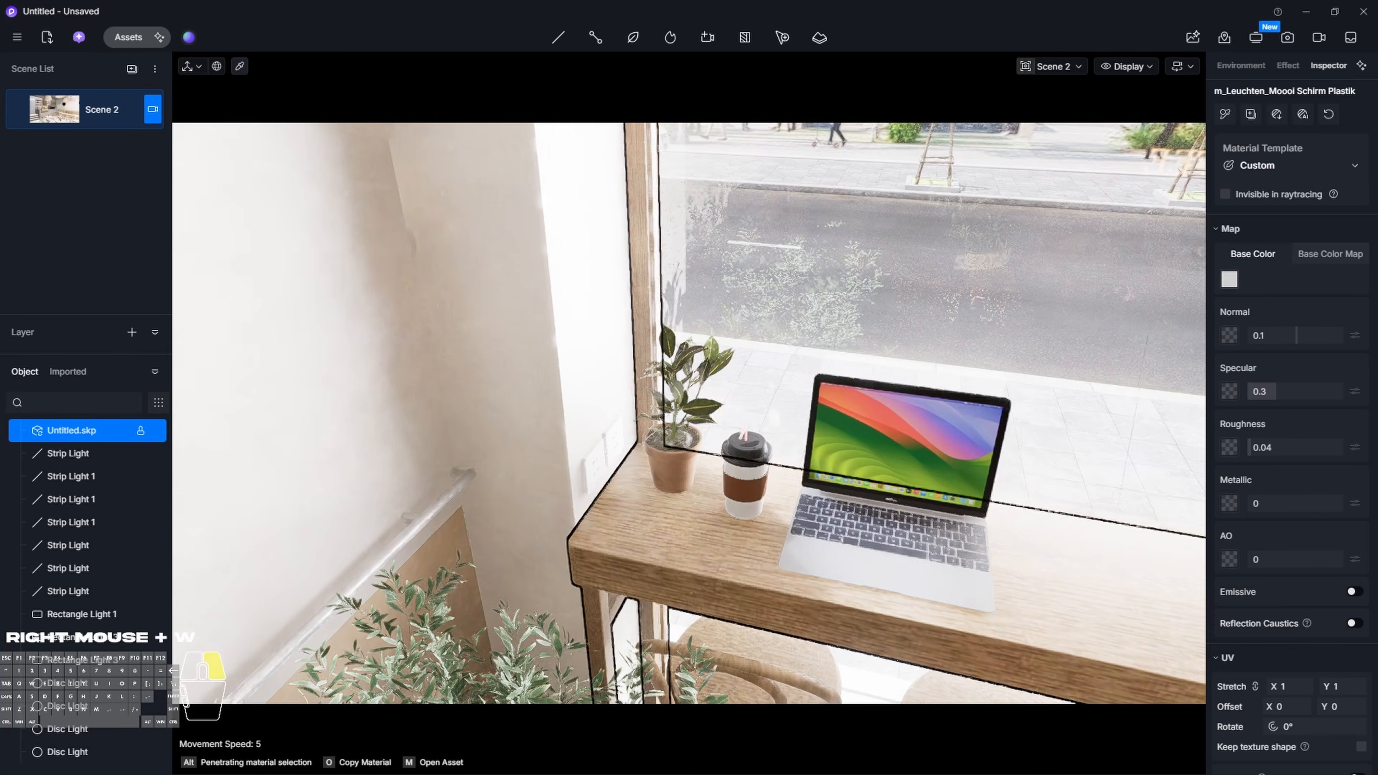
left_click(901, 443)
left_click(1354, 593)
scroll(1355, 597, "down", 5)
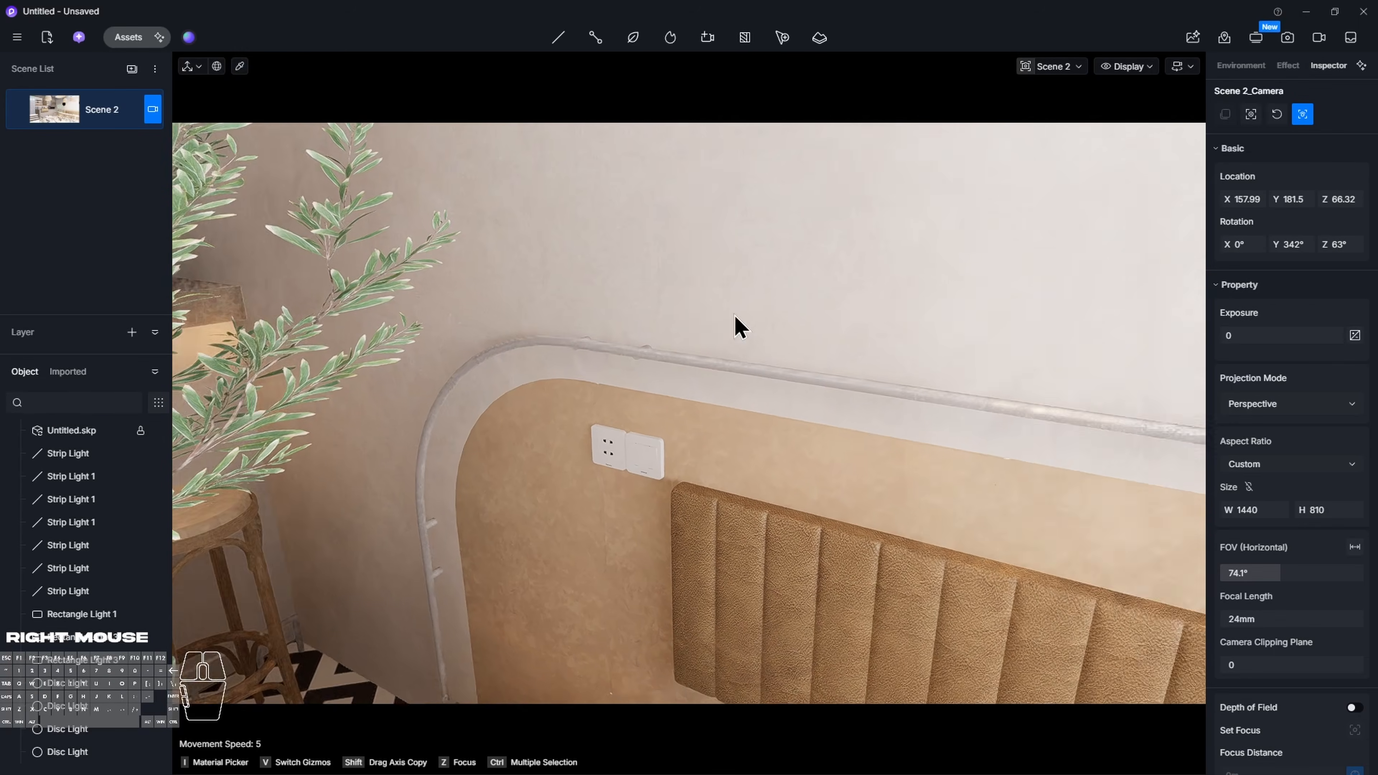
Make the strip material around the counter's arch emissive with intensity 40 and base its emissive color on temperature
left_click(741, 326)
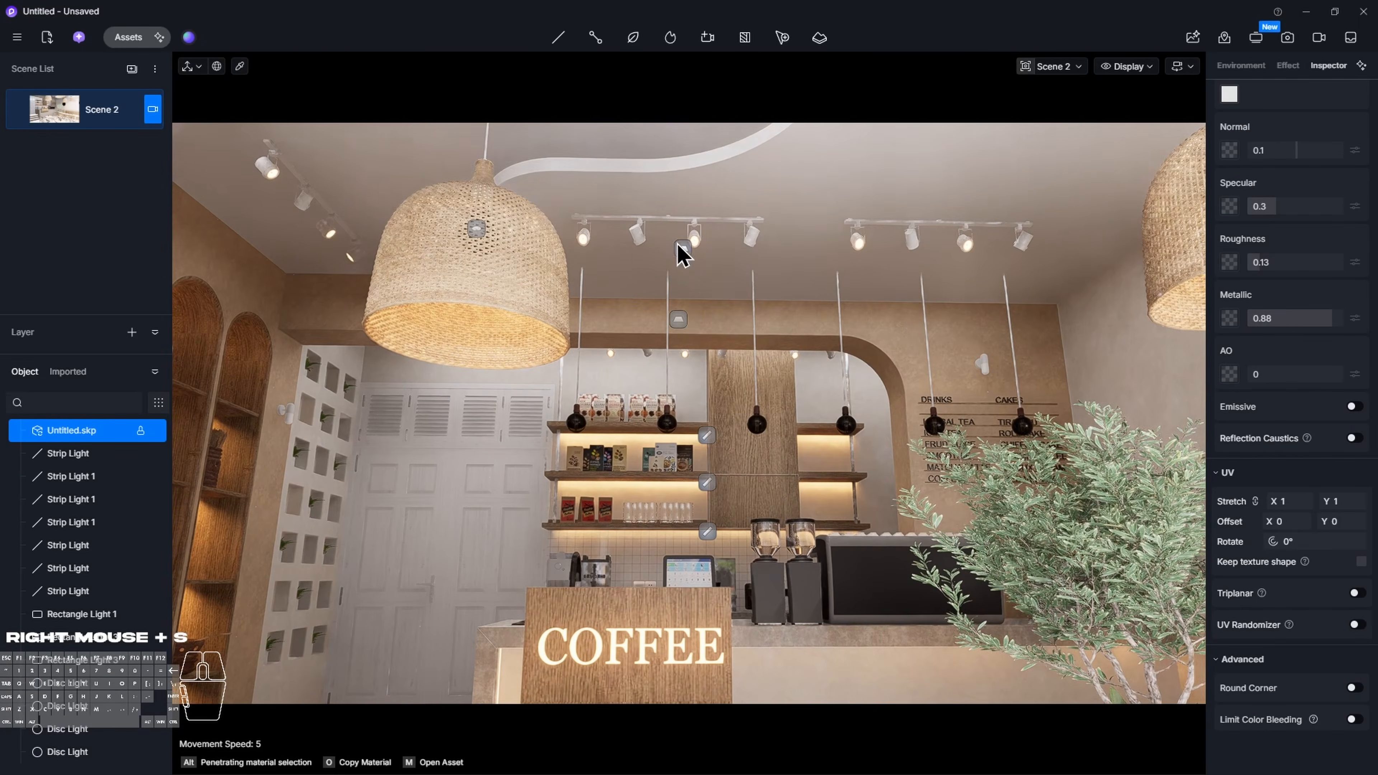
left_click(700, 261)
key("w")
right_click_drag(708, 257, 949, 201)
left_click(488, 500)
left_click(1354, 407)
left_click_drag(1252, 453, 1285, 452)
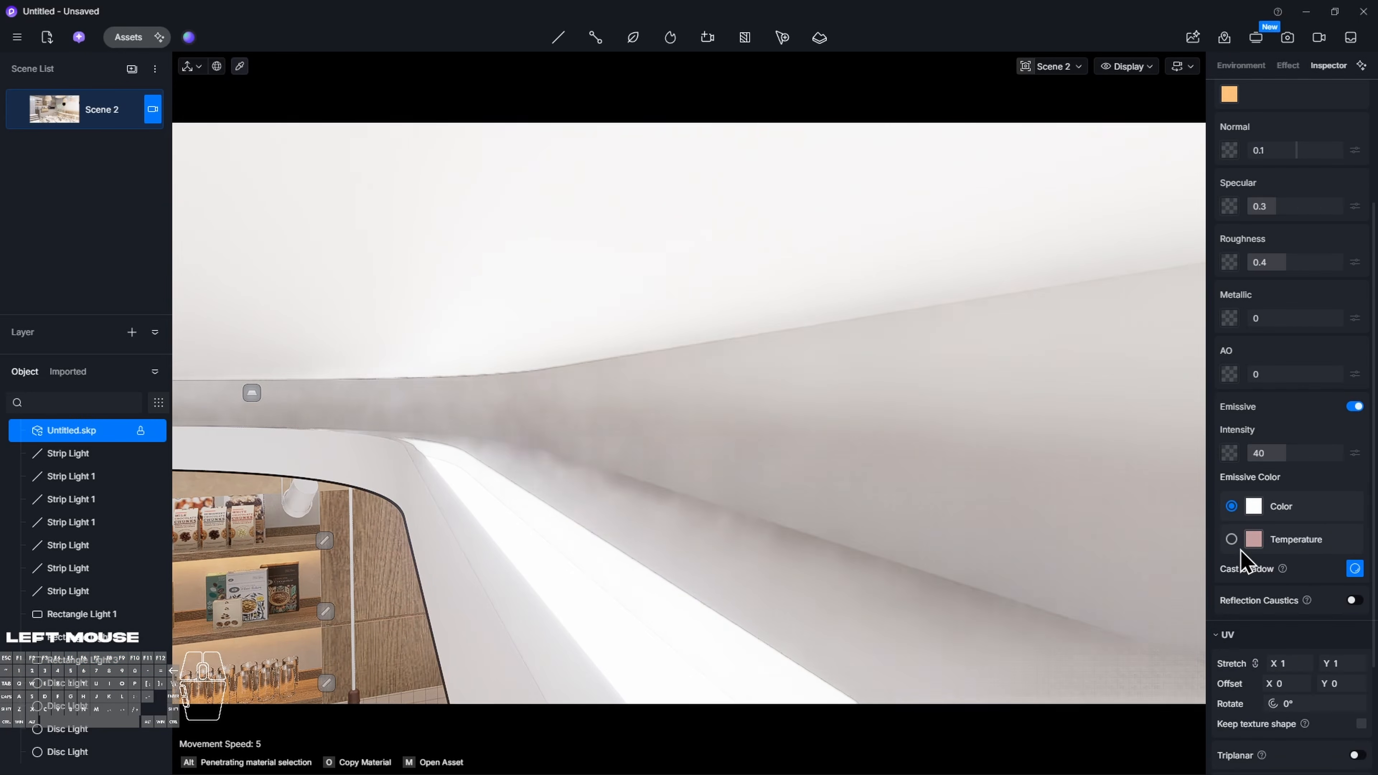
left_click(1231, 539)
left_click(1237, 563)
In Scene 2's post-processing, set Highlight Local Exposure to 0.3, Shadow Local Exposure to 0.1, Contrast to 0.08 and Highlight to 0.21
left_click(55, 109)
key("Escape")
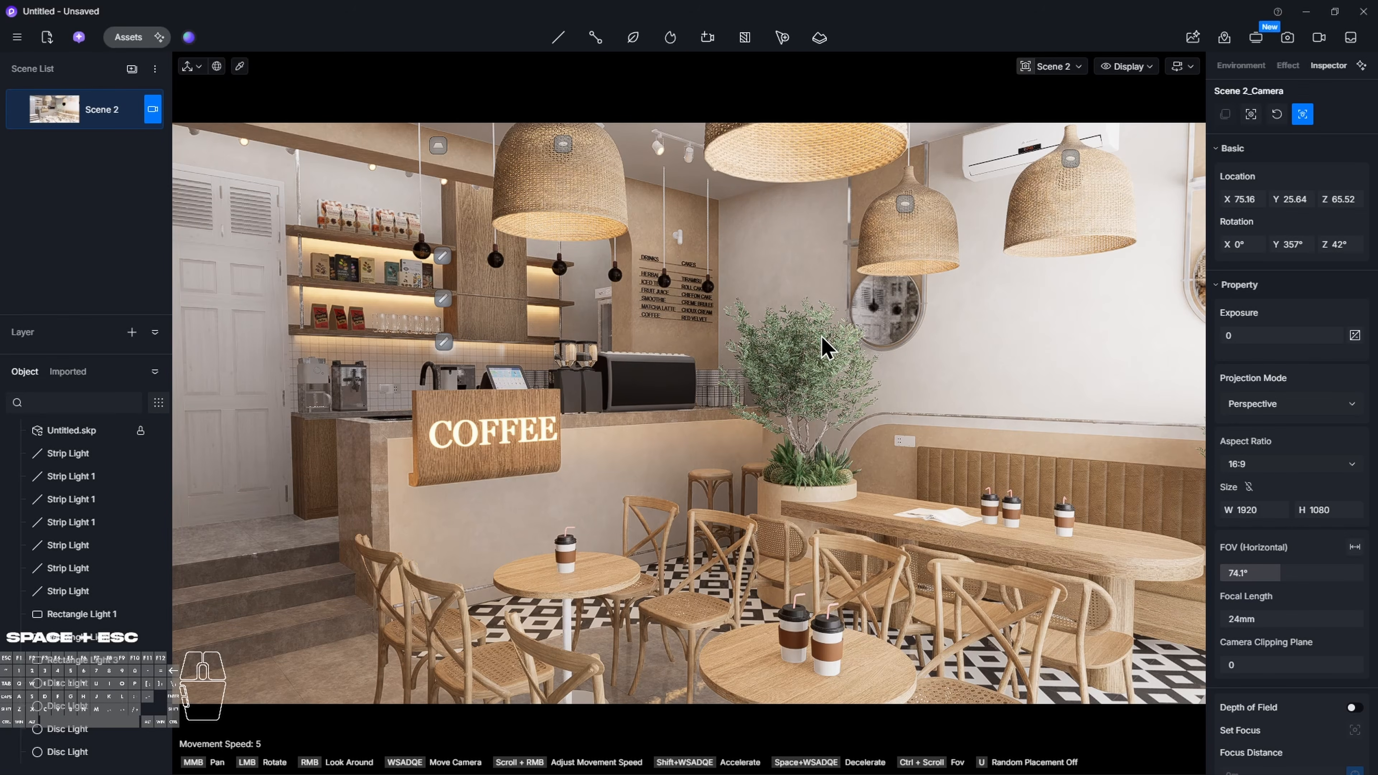
left_click(1287, 65)
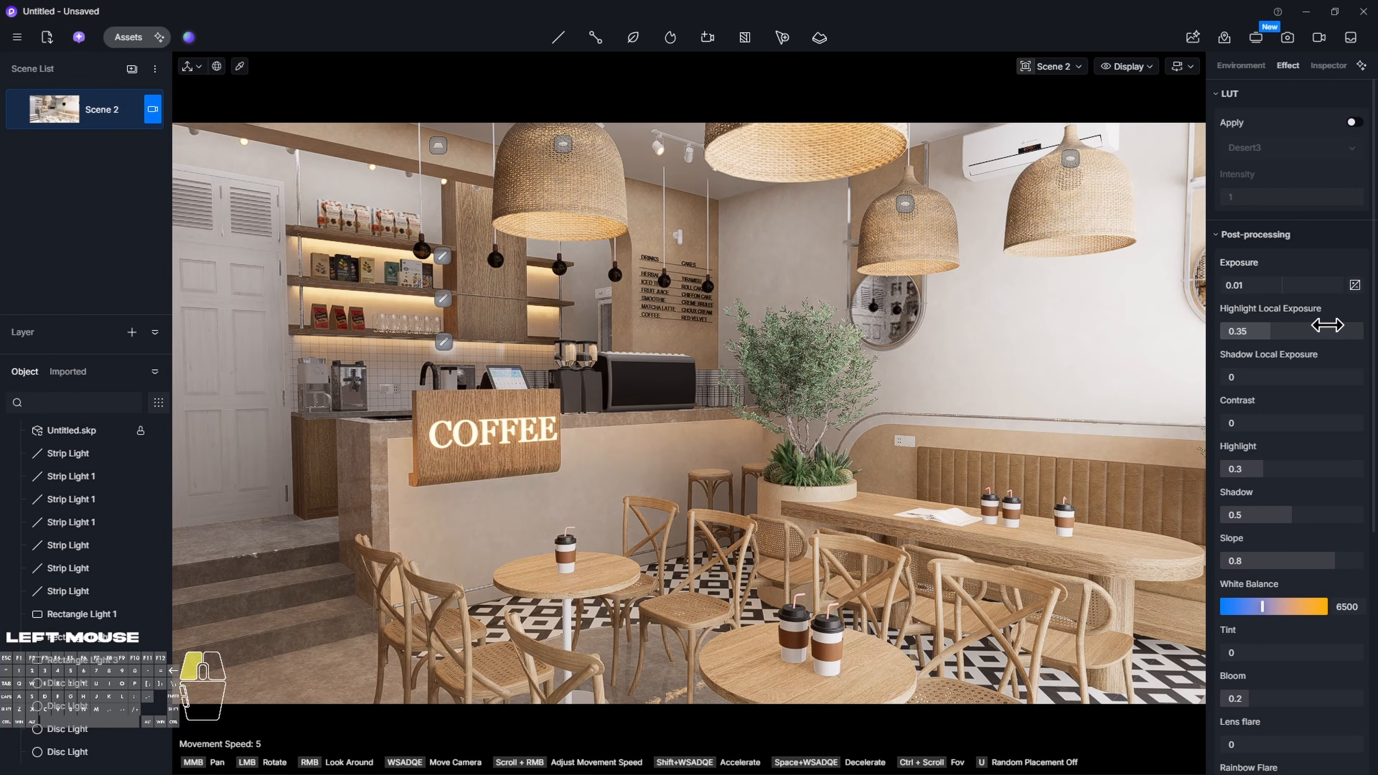
left_click(1311, 331)
type(".3")
left_click(1308, 376)
type(".1")
left_click_drag(1292, 423, 1298, 422)
mouse_move(1274, 468)
left_mouse_down()
mouse_move(1286, 466)
mouse_move(1251, 468)
left_mouse_up()
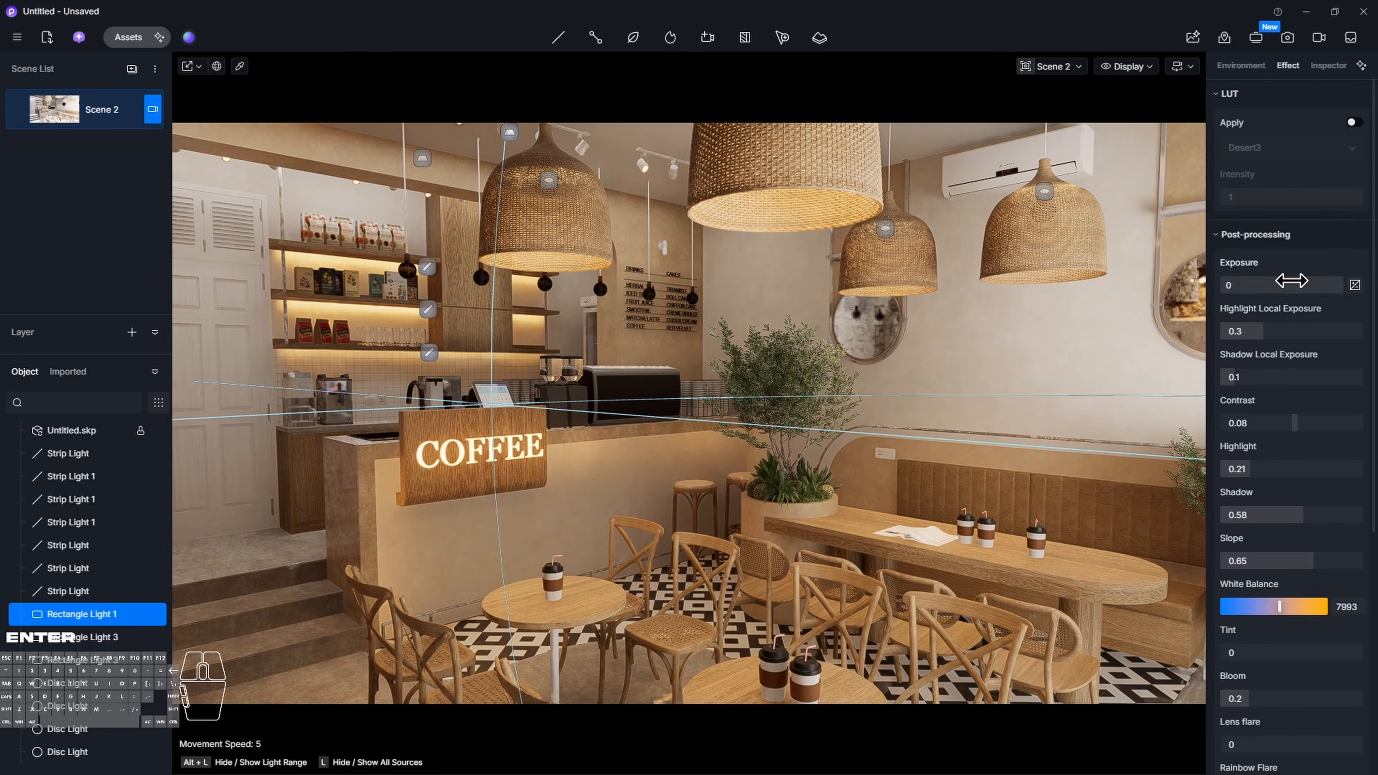
Set the scene's post-processing Exposure to 0.05, White Balance to 7500 and Shadow to 0.5
type(".05")
key("Return")
left_click_drag(1278, 608, 1273, 608)
scroll(1275, 613, "down", 6)
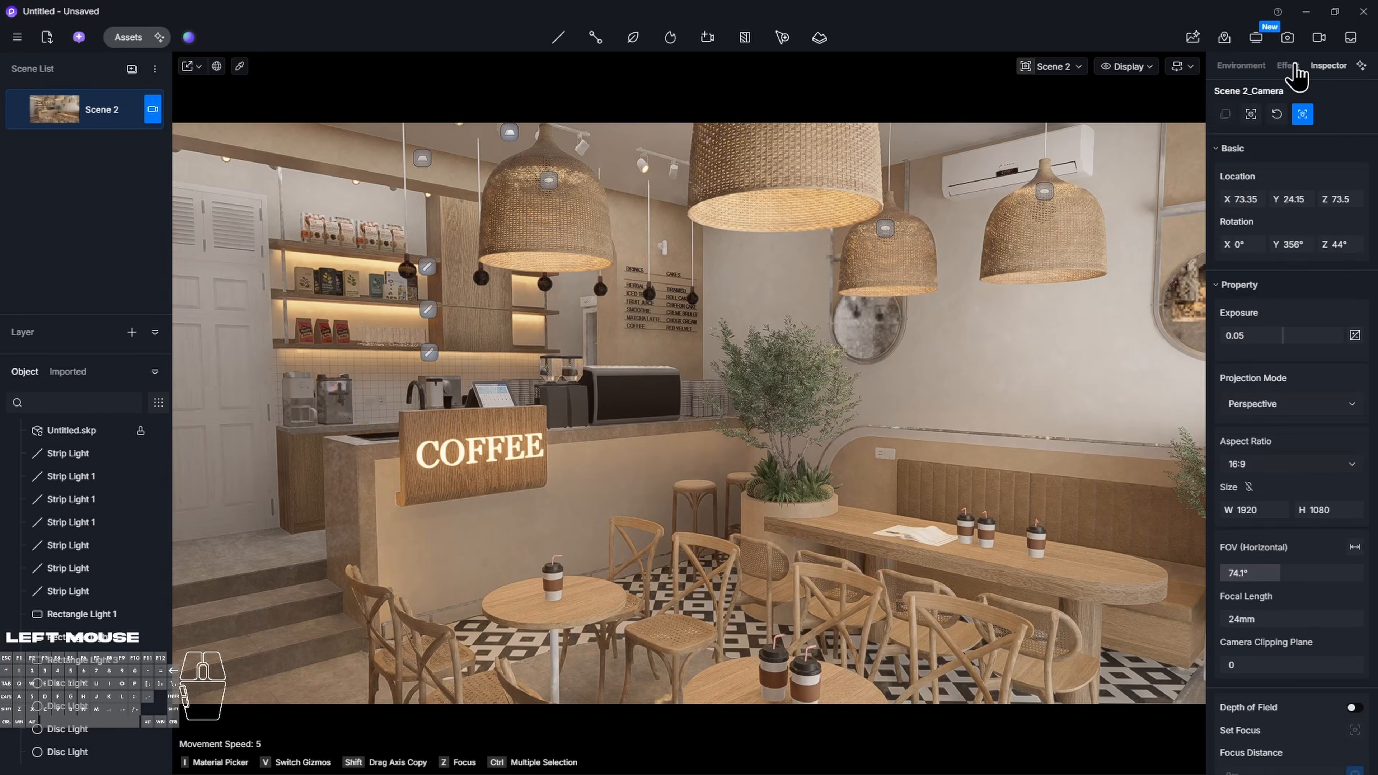
left_click(1288, 65)
left_click_drag(1292, 429, 1308, 429)
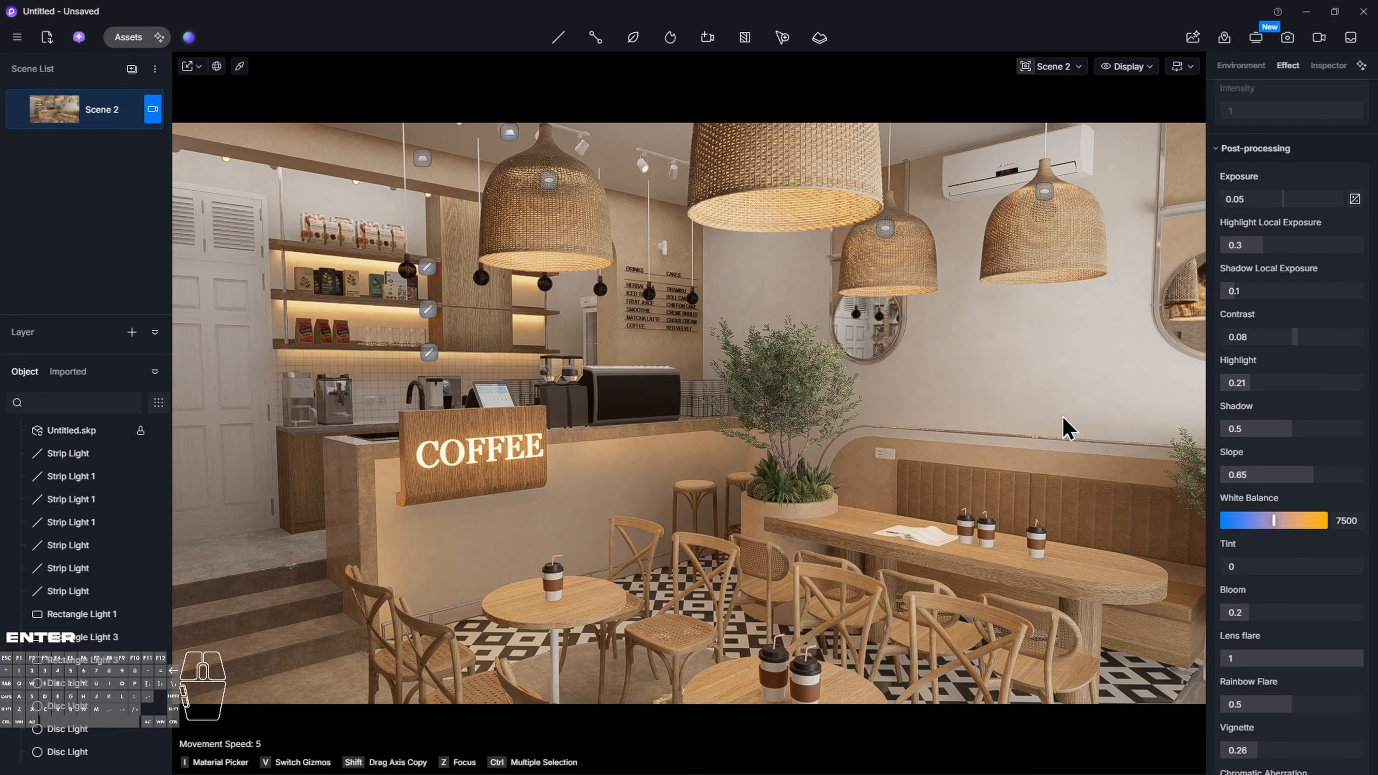
right_click_drag(1067, 428, 1003, 310)
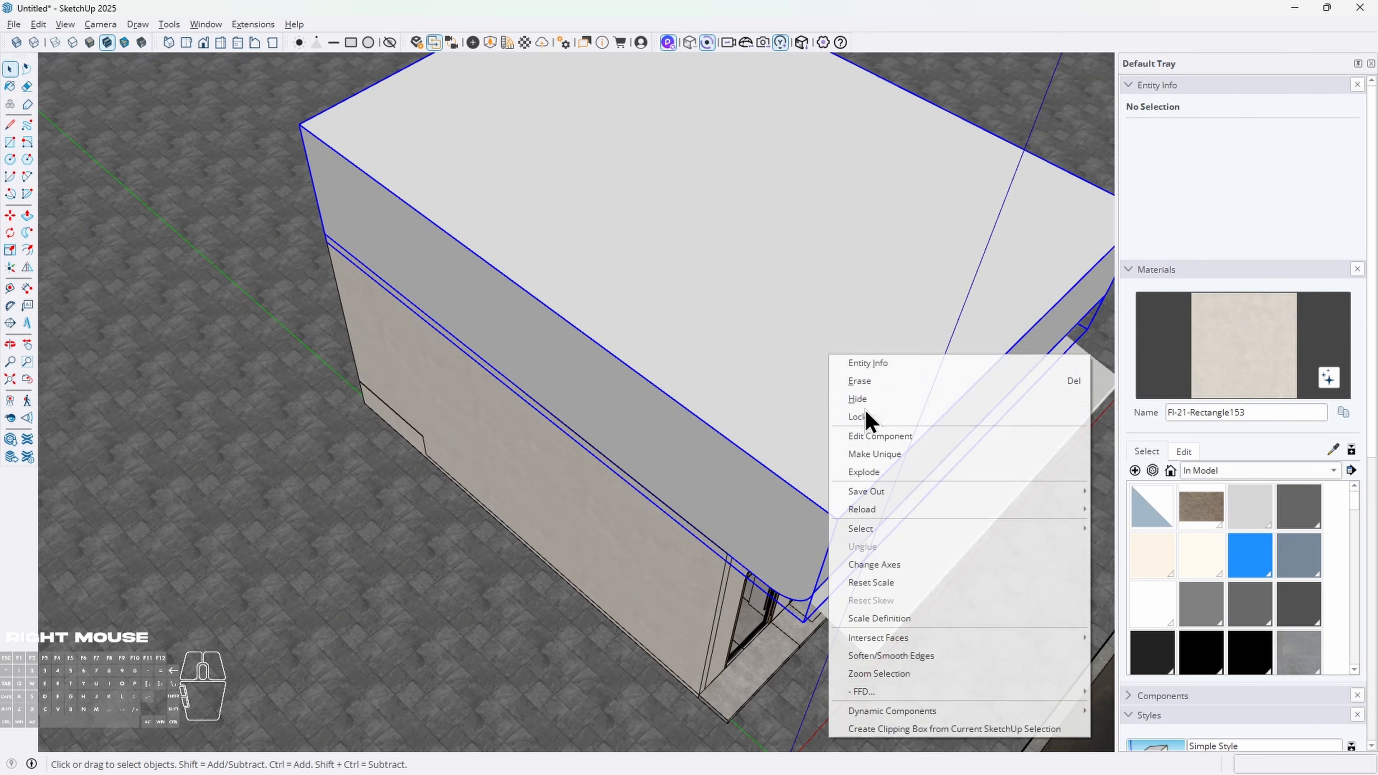
Inspect the open café model from above in SketchUp and undo the removal of the roof
middle_click_drag(717, 279, 548, 473)
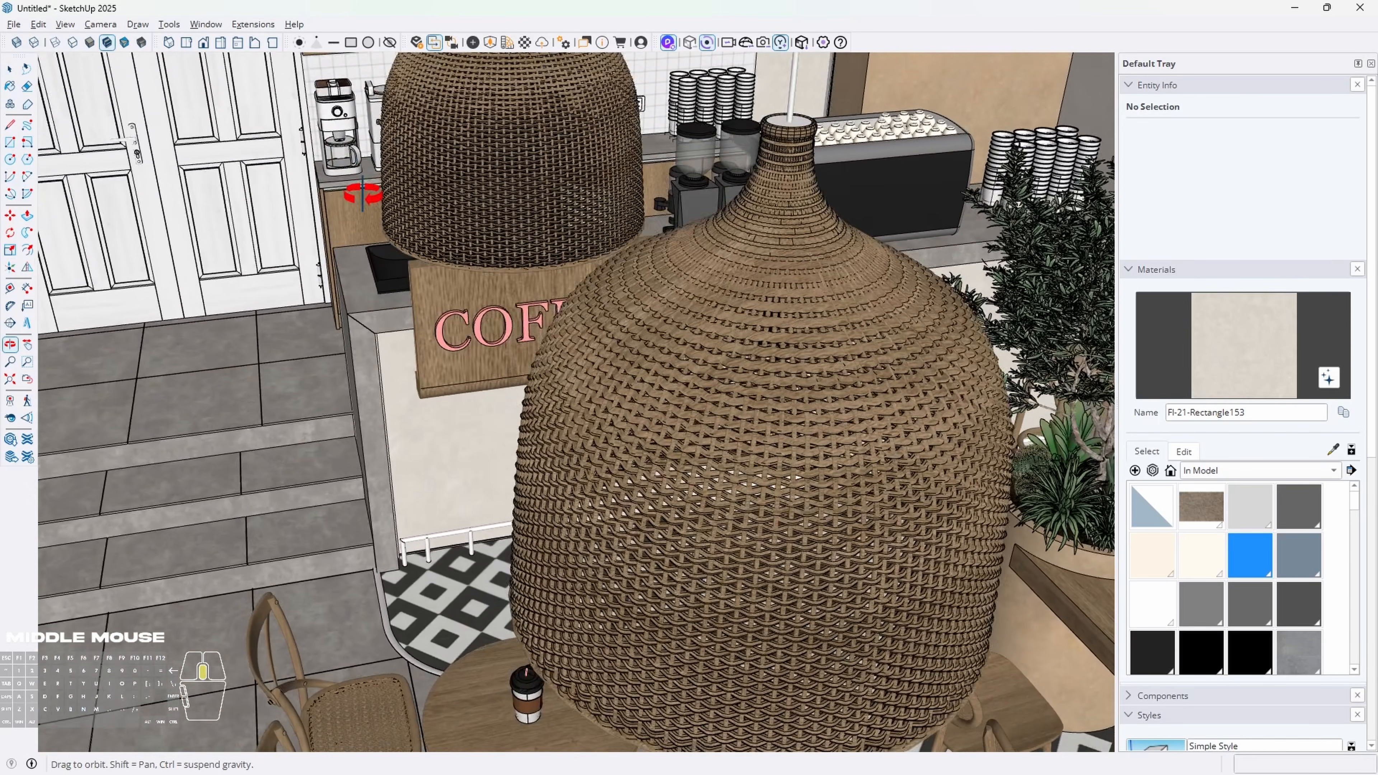
middle_click_drag(363, 194, 489, 415)
scroll(495, 376, "down", 5)
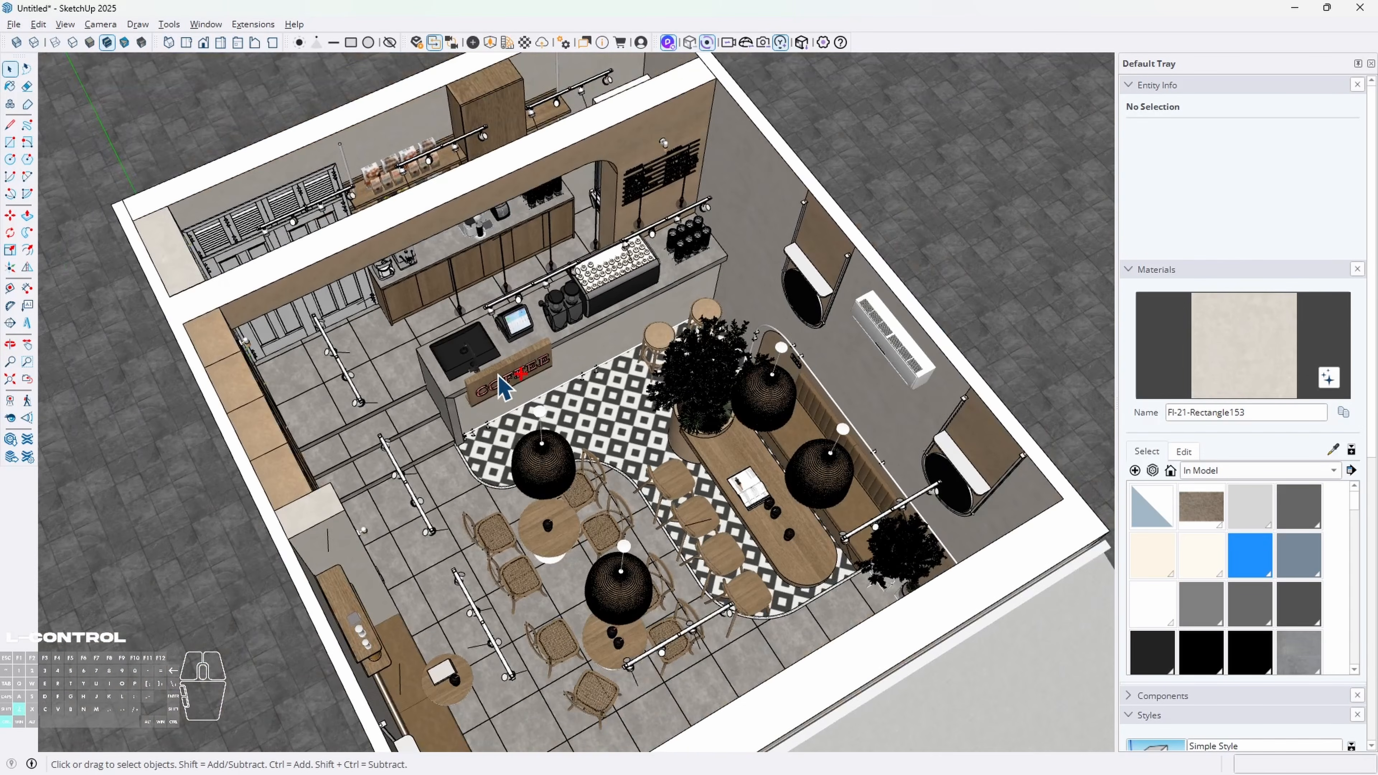
key("ctrl+z")
middle_click_drag(627, 541, 538, 307)
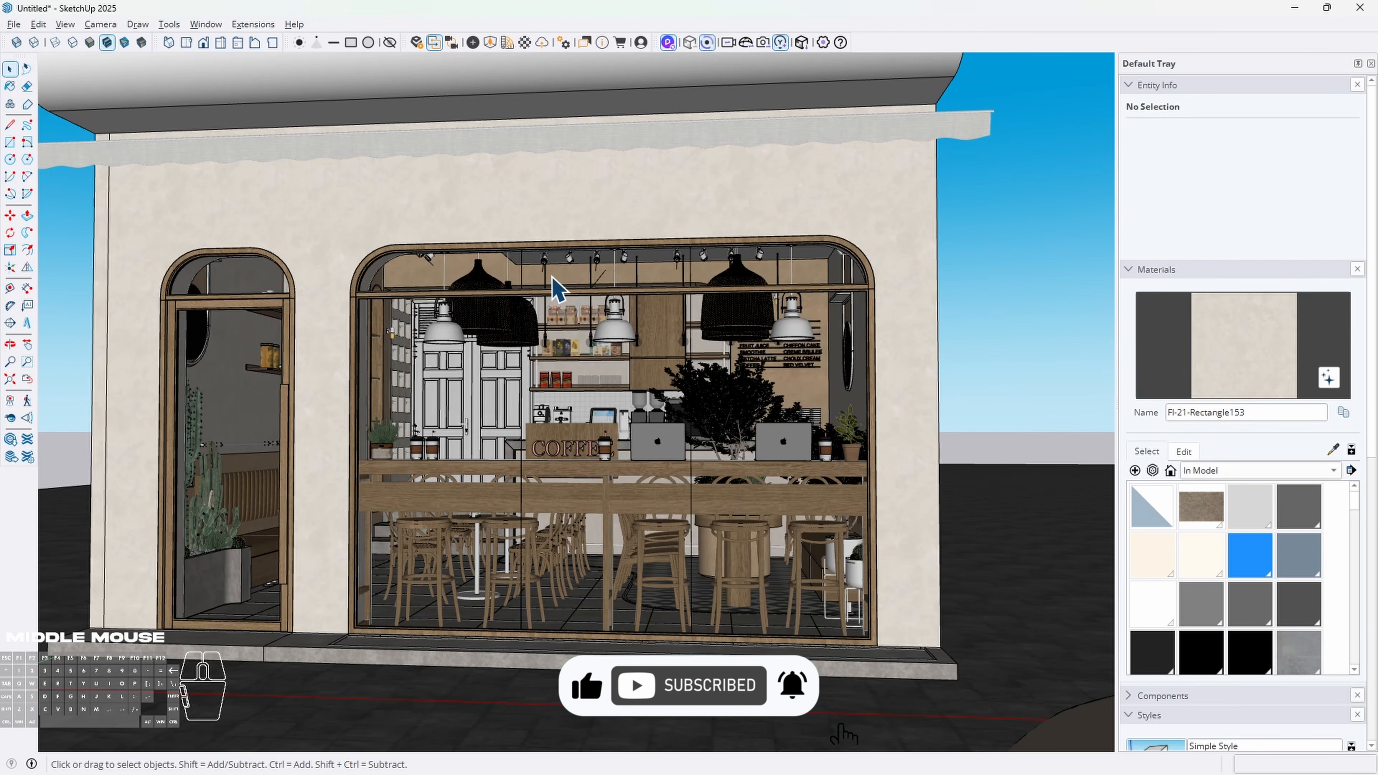
mouse_move(583, 252)
middle_mouse_down()
mouse_move(539, 246)
mouse_move(584, 253)
middle_mouse_up()
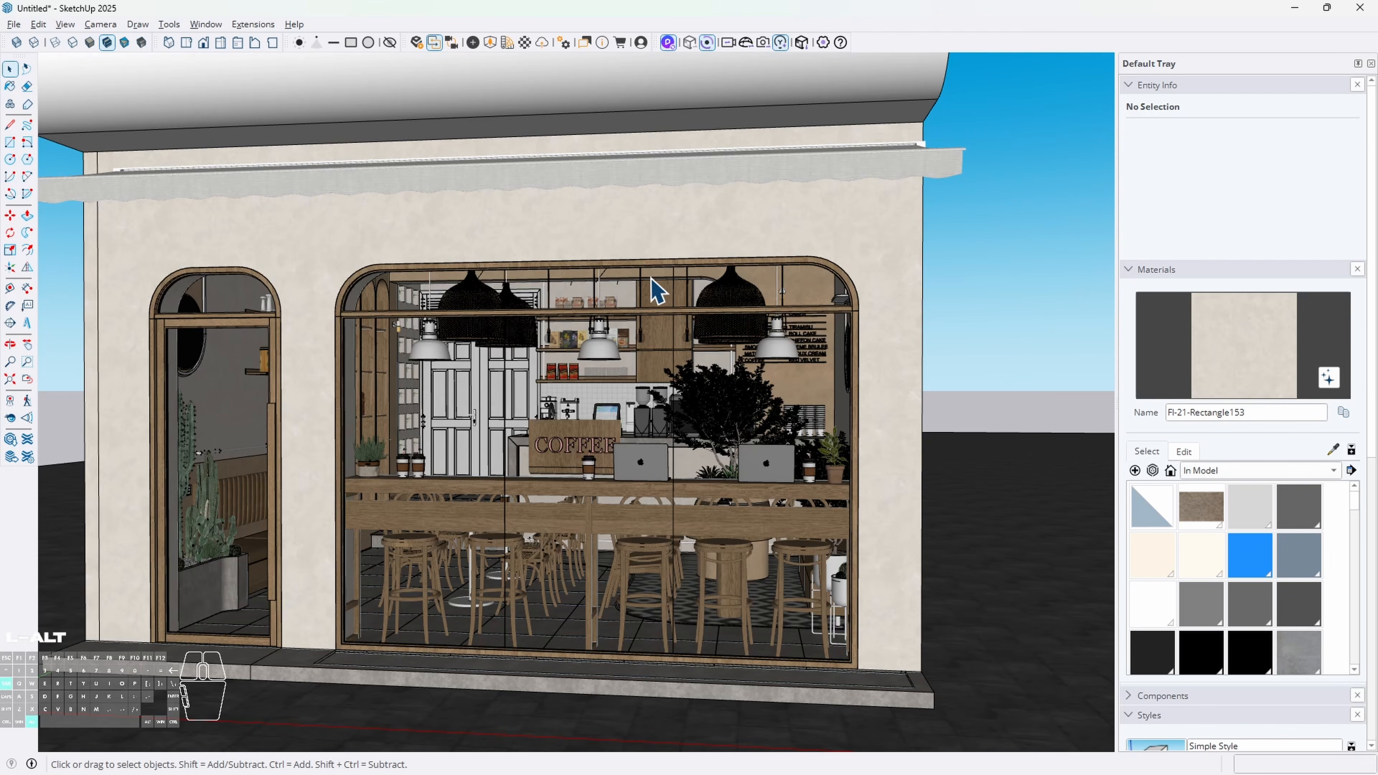
Switch to D5 Render and turn off the clouds in the weather settings
key("alt+Tab")
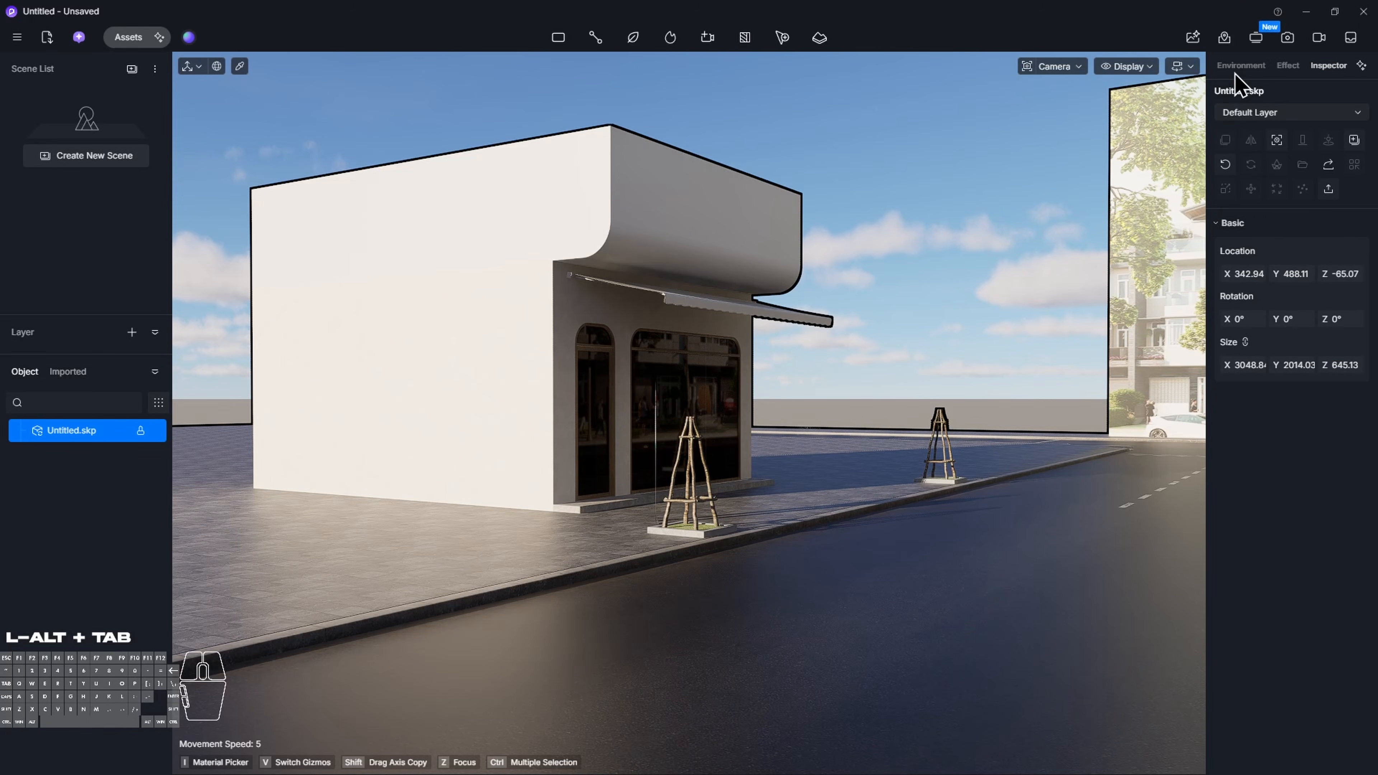
left_click(1239, 65)
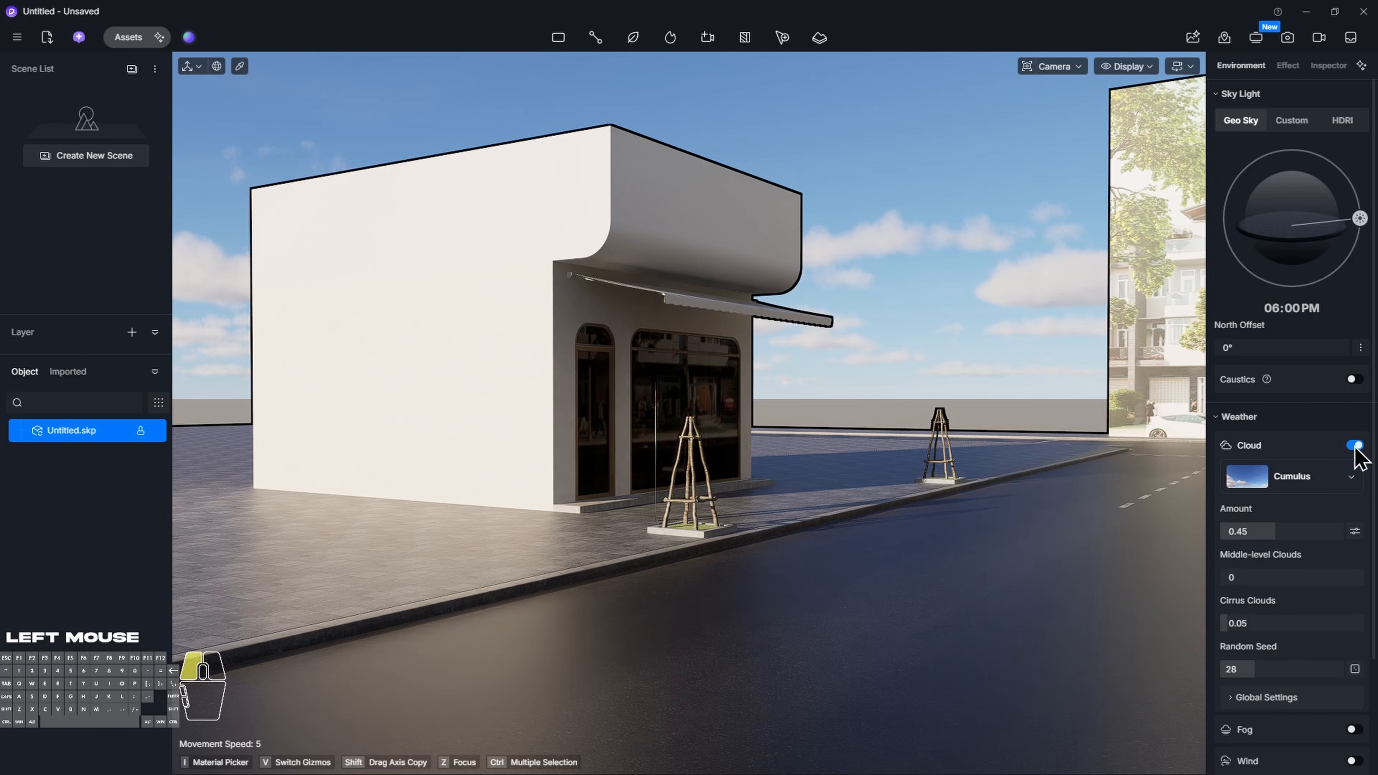
left_click(1354, 446)
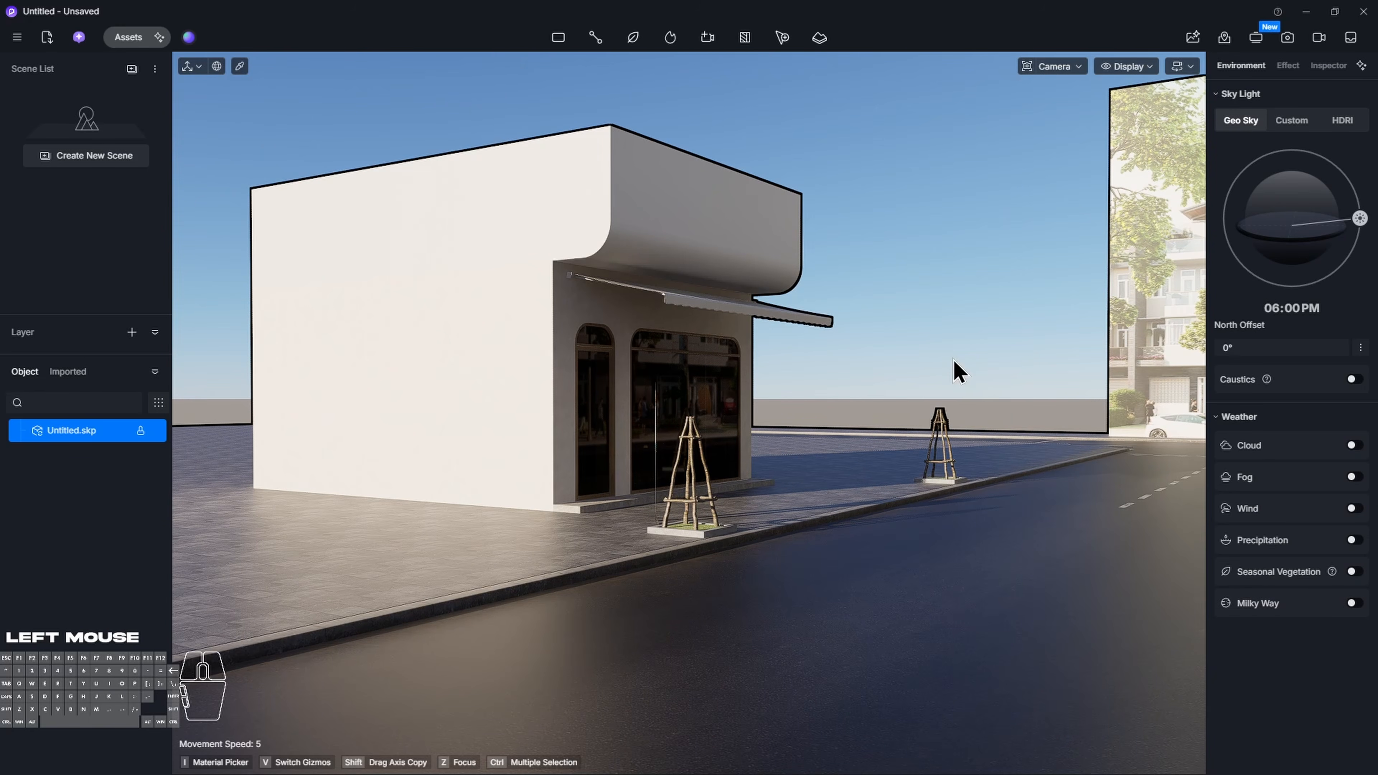
Find "glass" in the online material library and apply Normal Glass to the café's large front window
key("w")
key("d")
right_click_drag(689, 413, 763, 384)
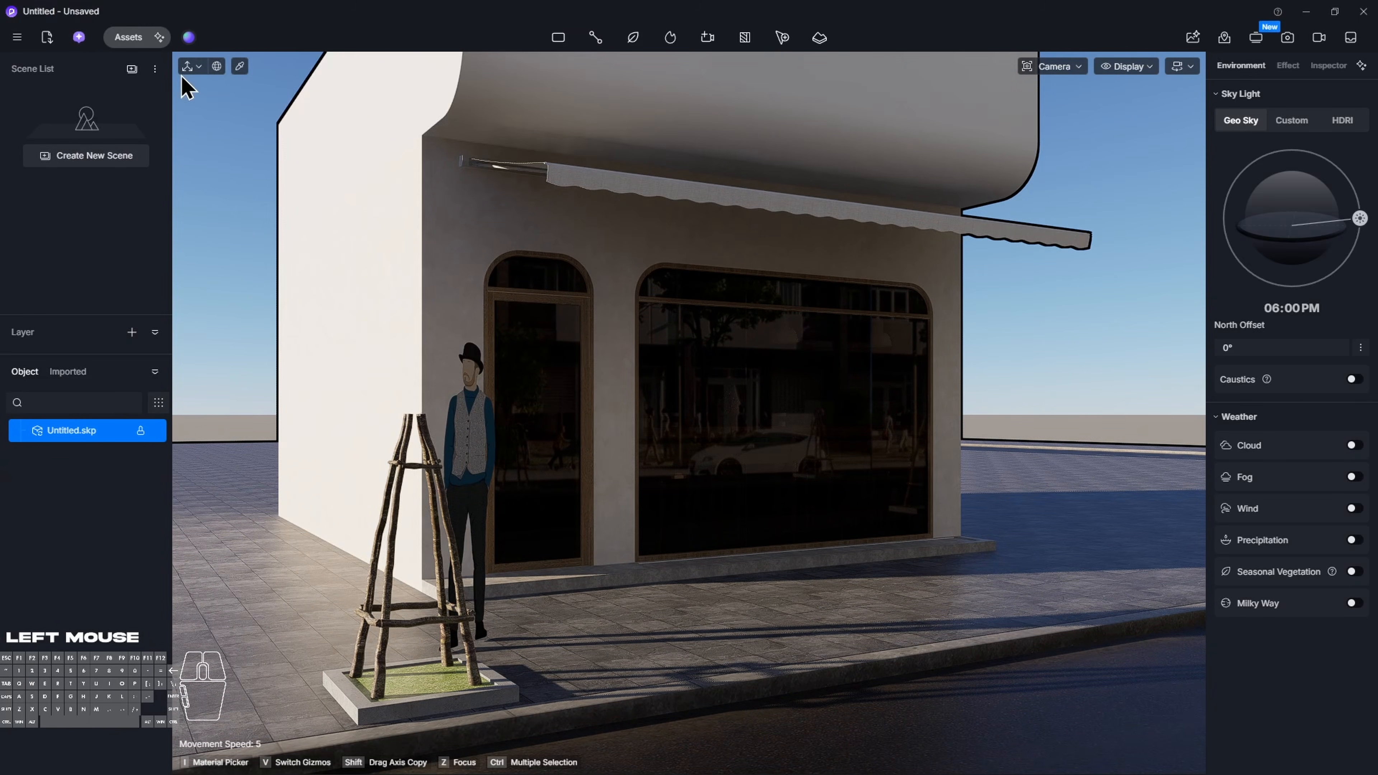
left_click(129, 37)
left_click(108, 136)
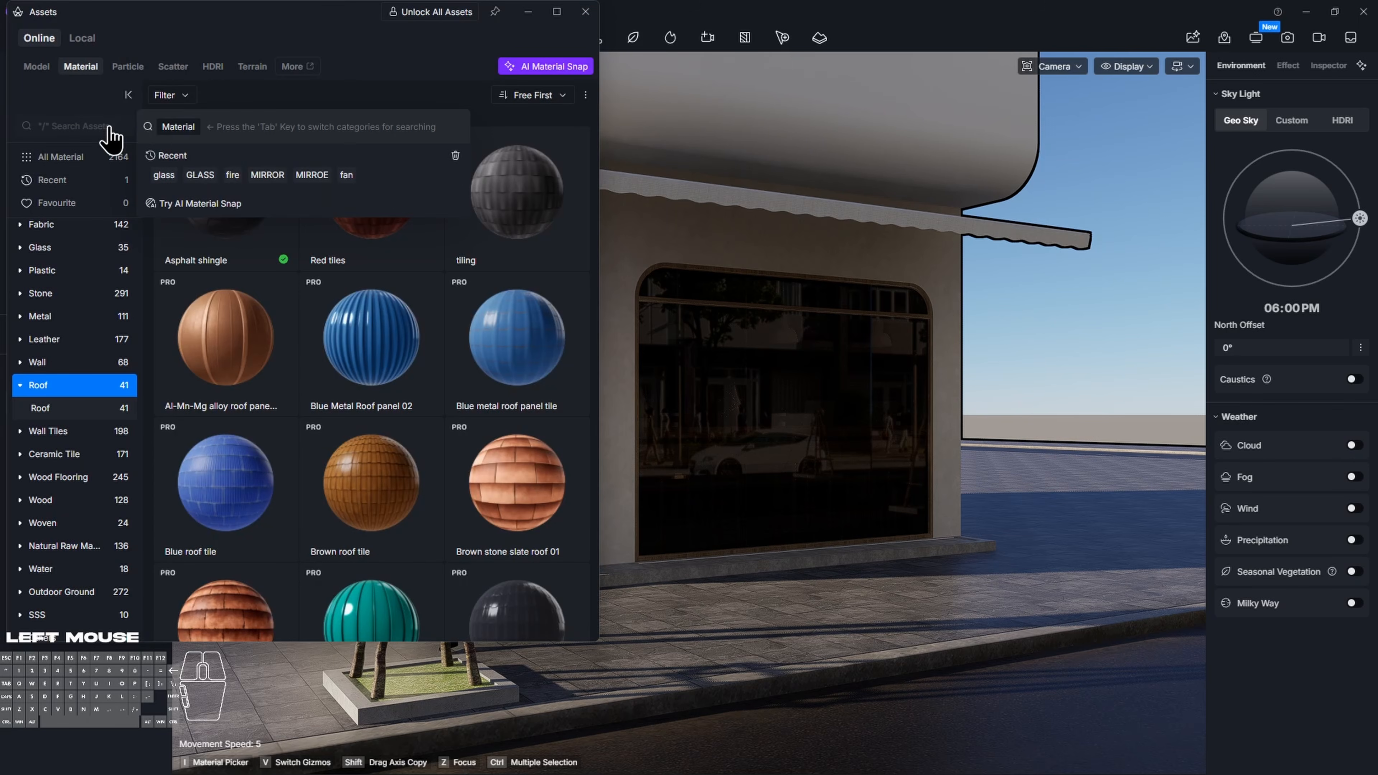
type("glass")
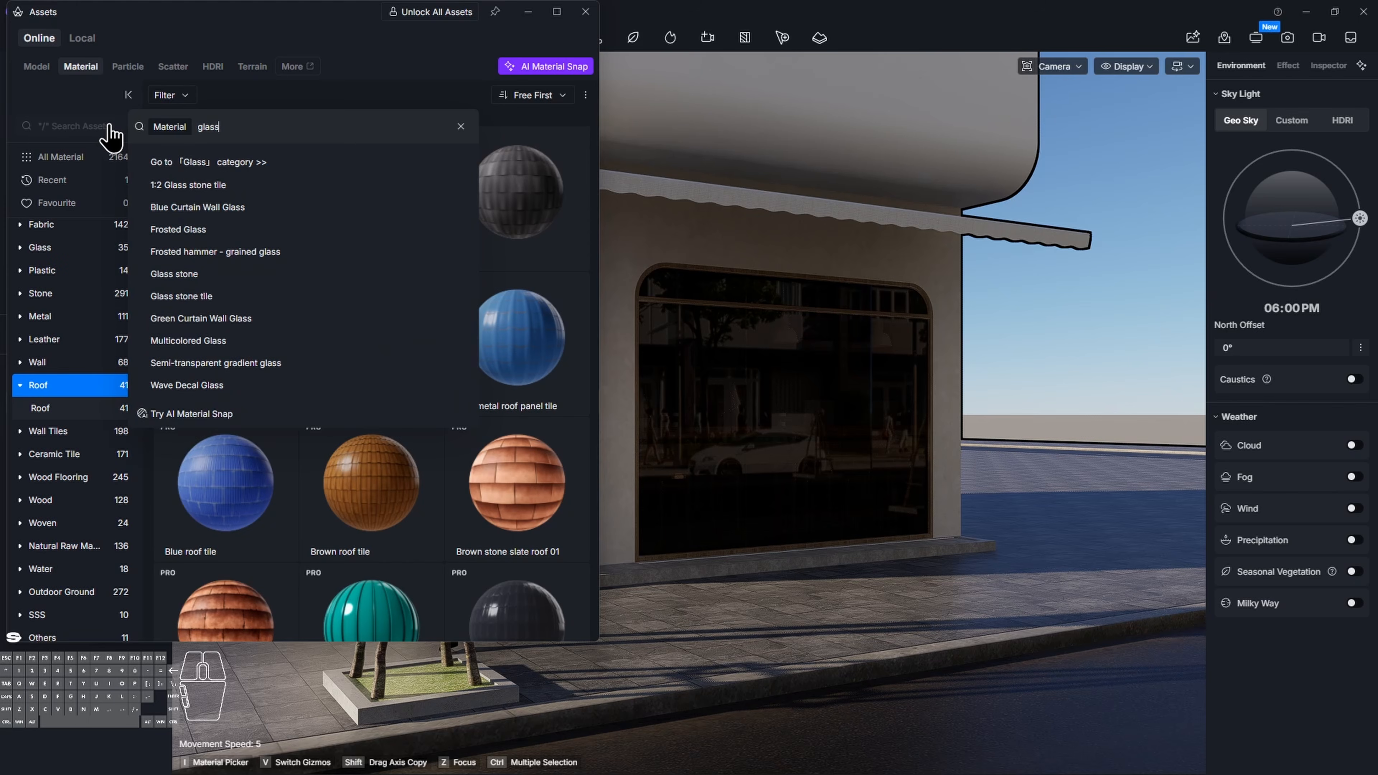
key("Return")
scroll(525, 513, "down", 2)
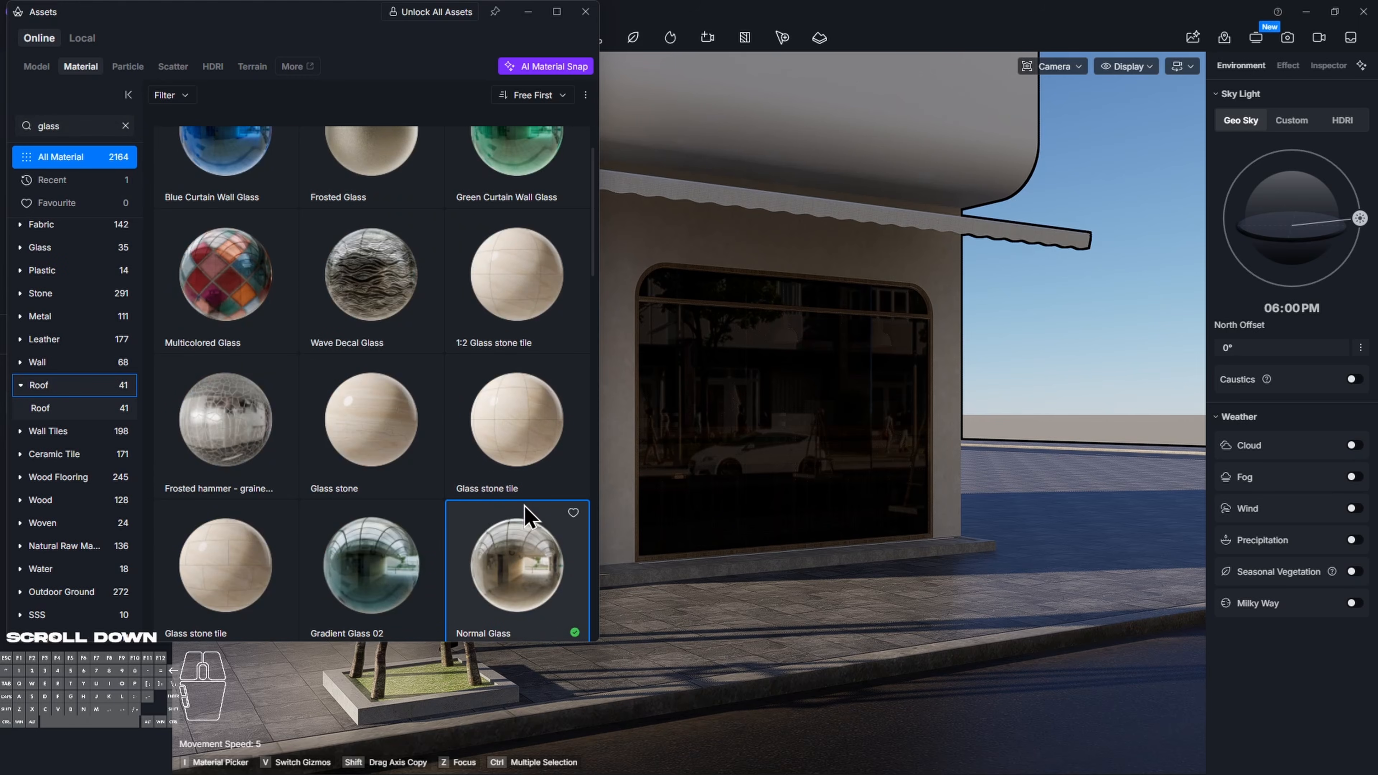
left_click_drag(521, 540, 744, 362)
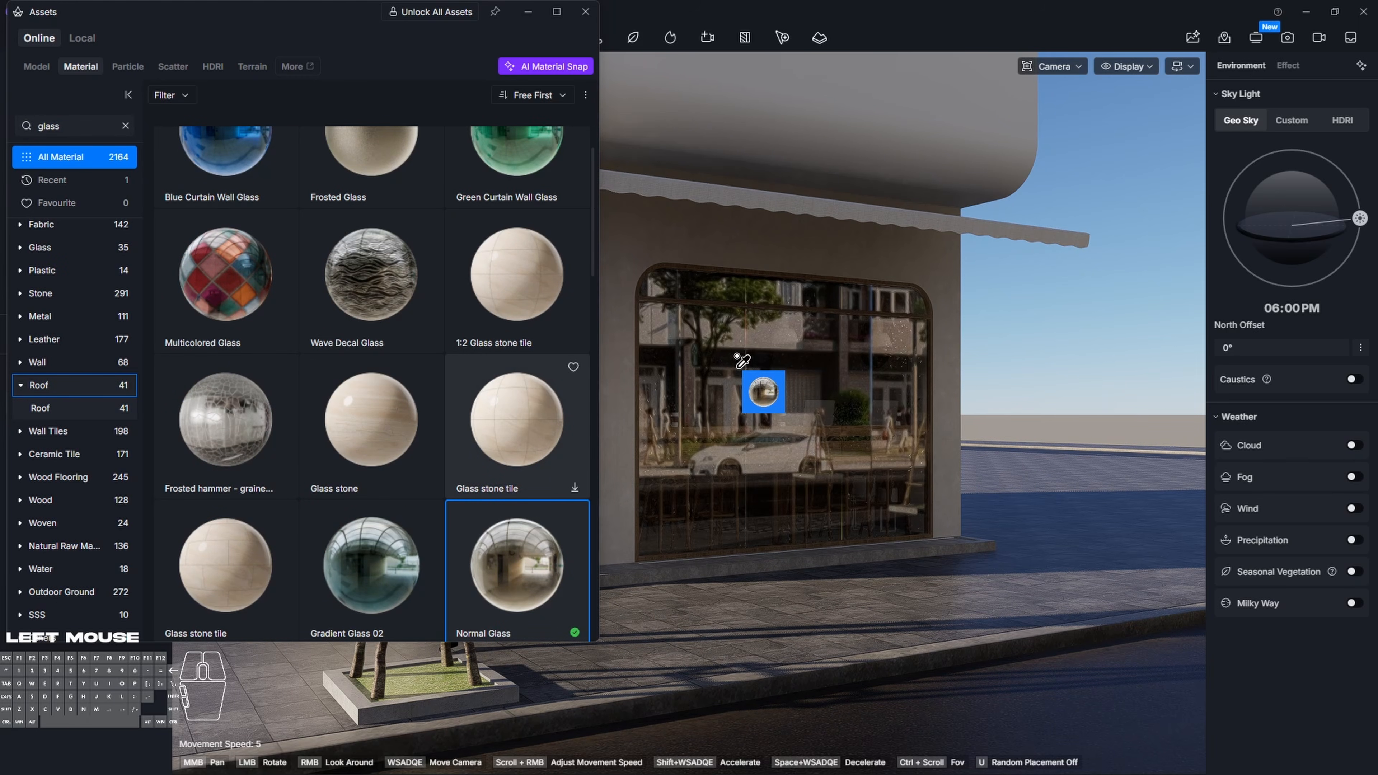
left_click(585, 12)
Open the viewport camera's exposure settings for the café interior view to check Auto Exposure
right_click_drag(753, 436, 948, 326)
key("Escape")
key("w")
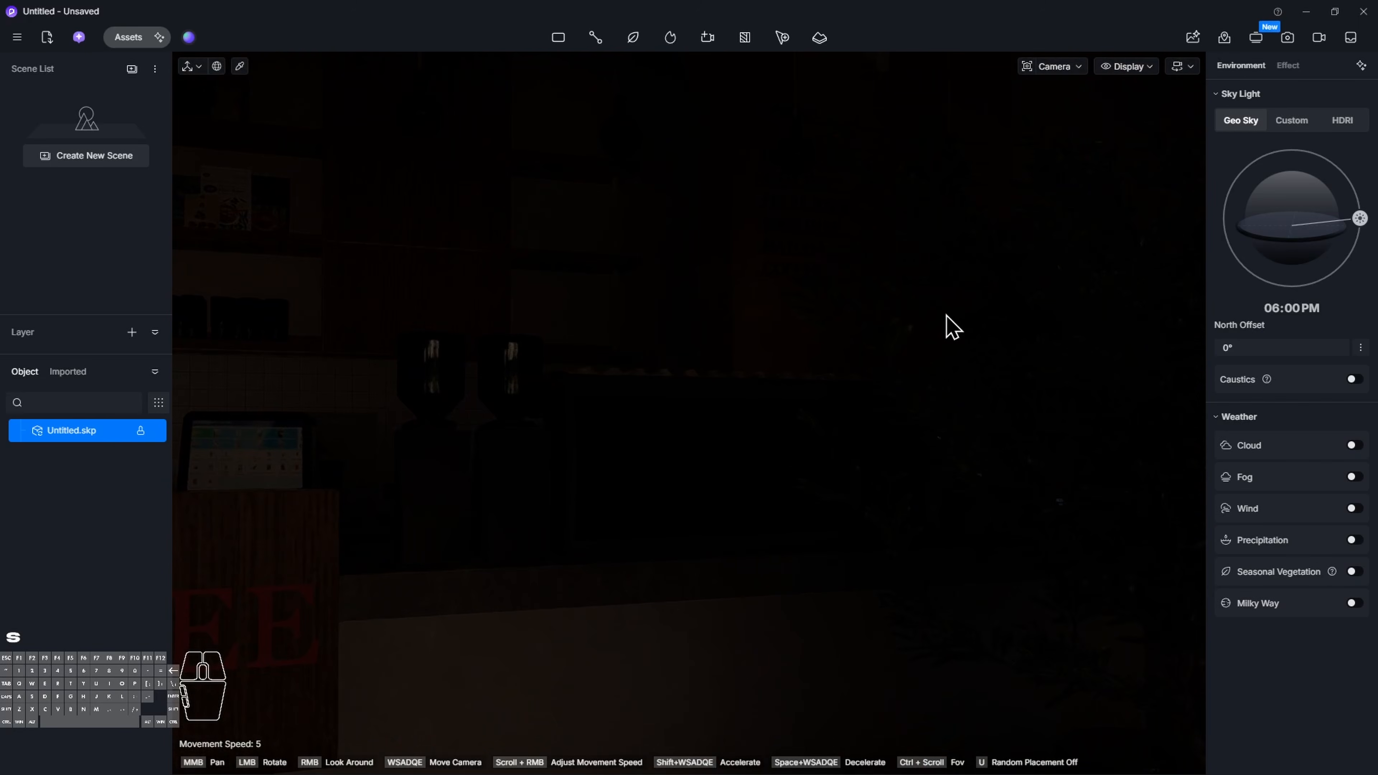
key("s")
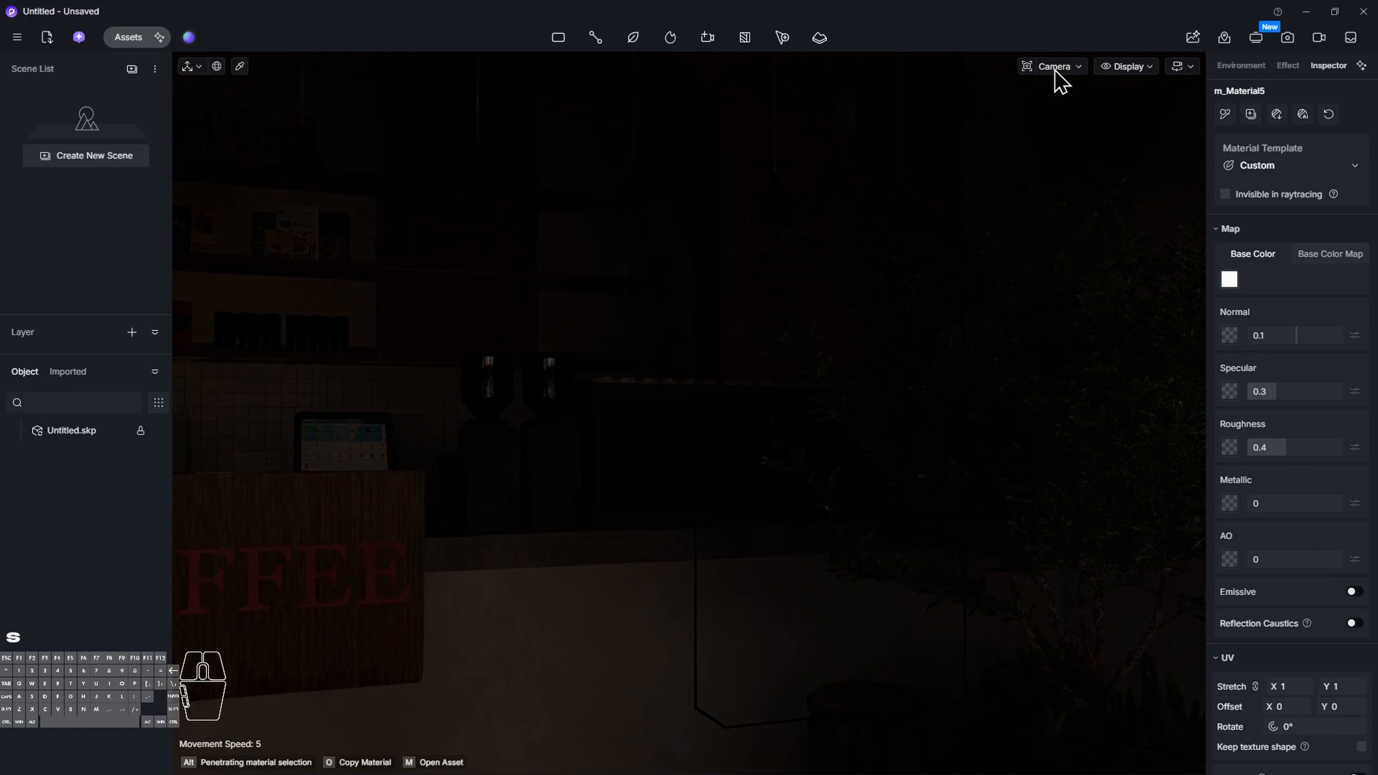
left_click(1055, 71)
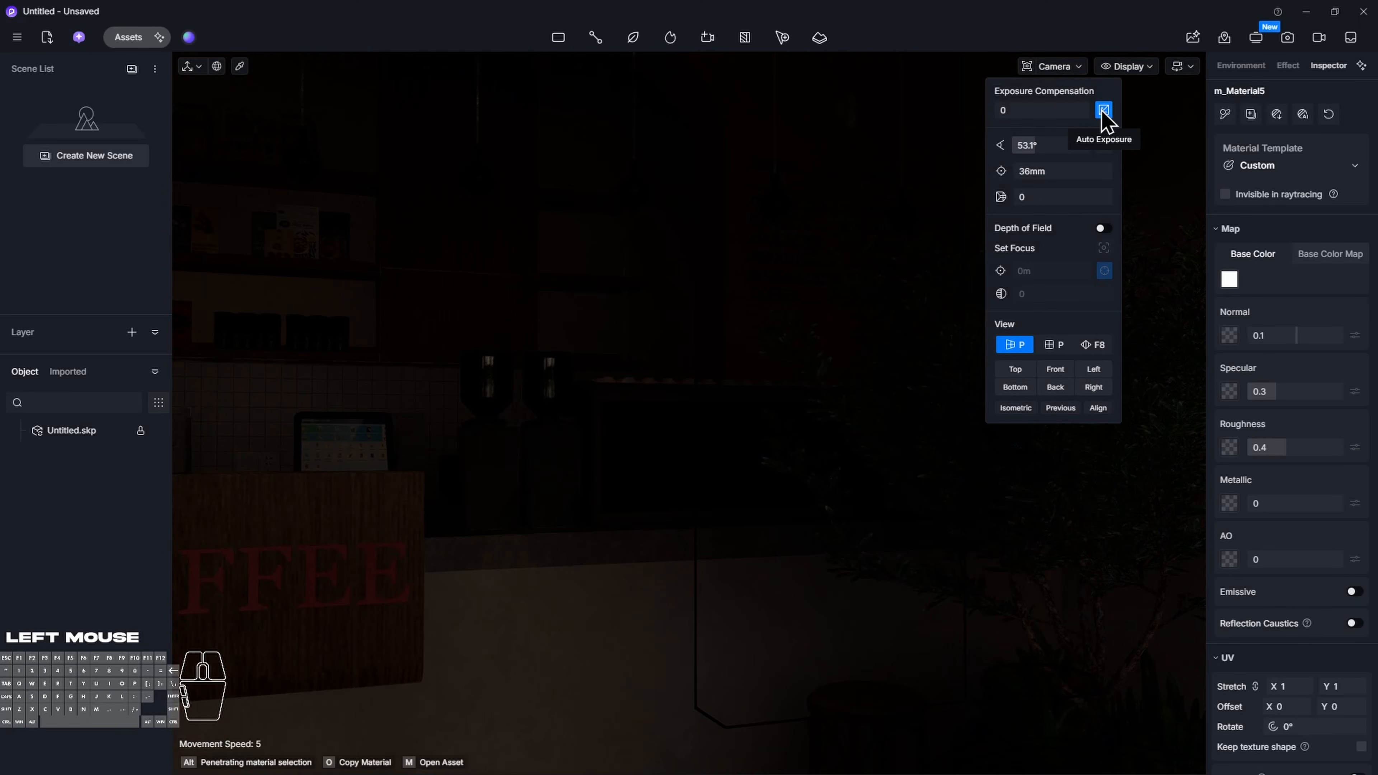
Switch the sky light to HDRI and choose the Midday sky
key("w")
right_click_drag(689, 413, 898, 216)
key("s")
key("s")
left_click(1240, 65)
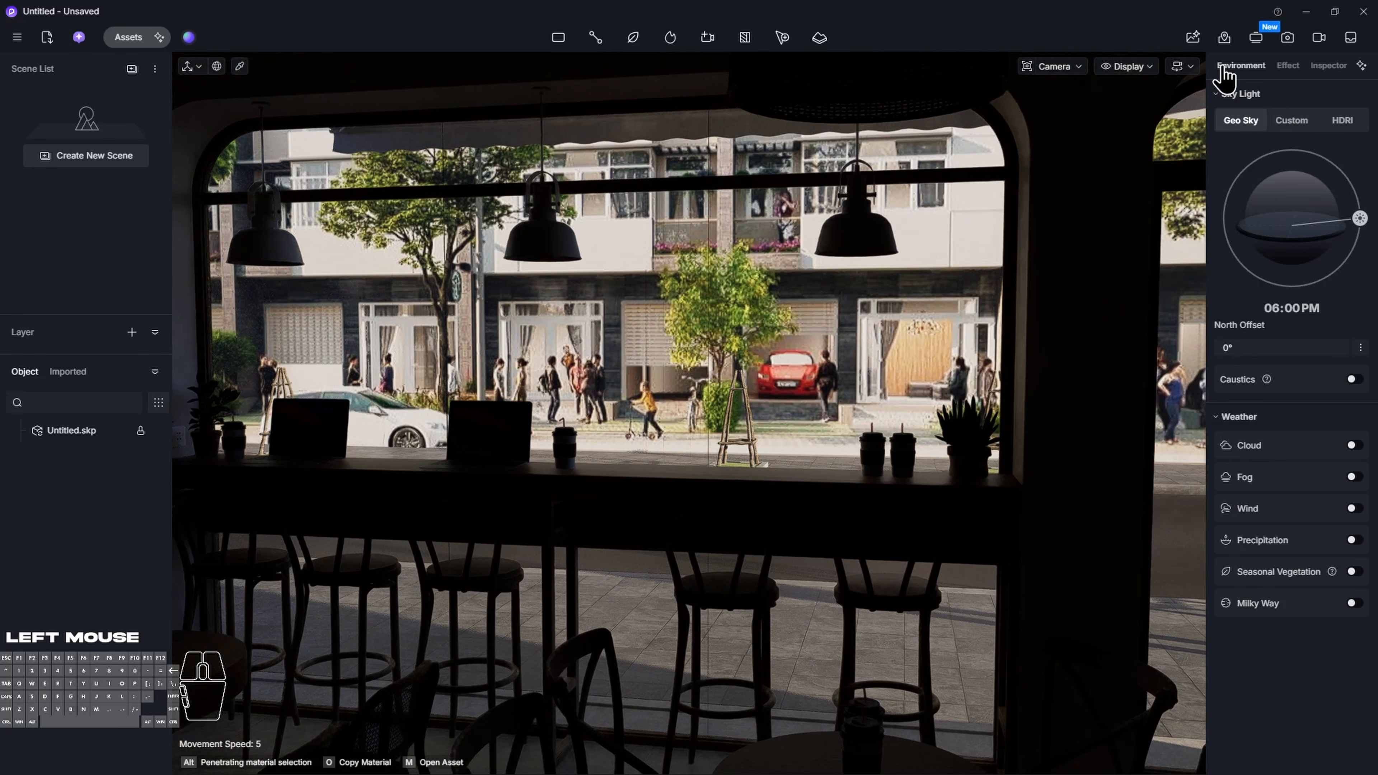
left_click(1362, 122)
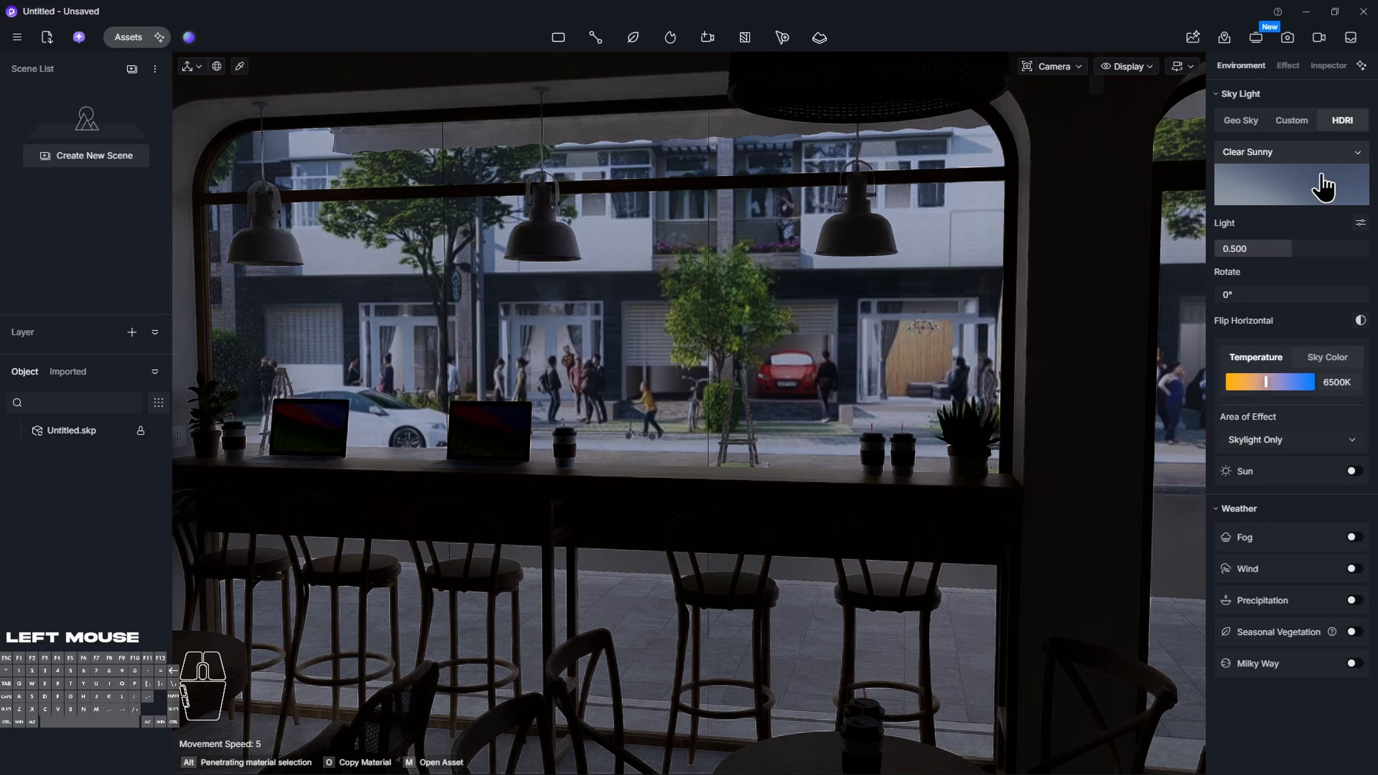
left_click(1327, 181)
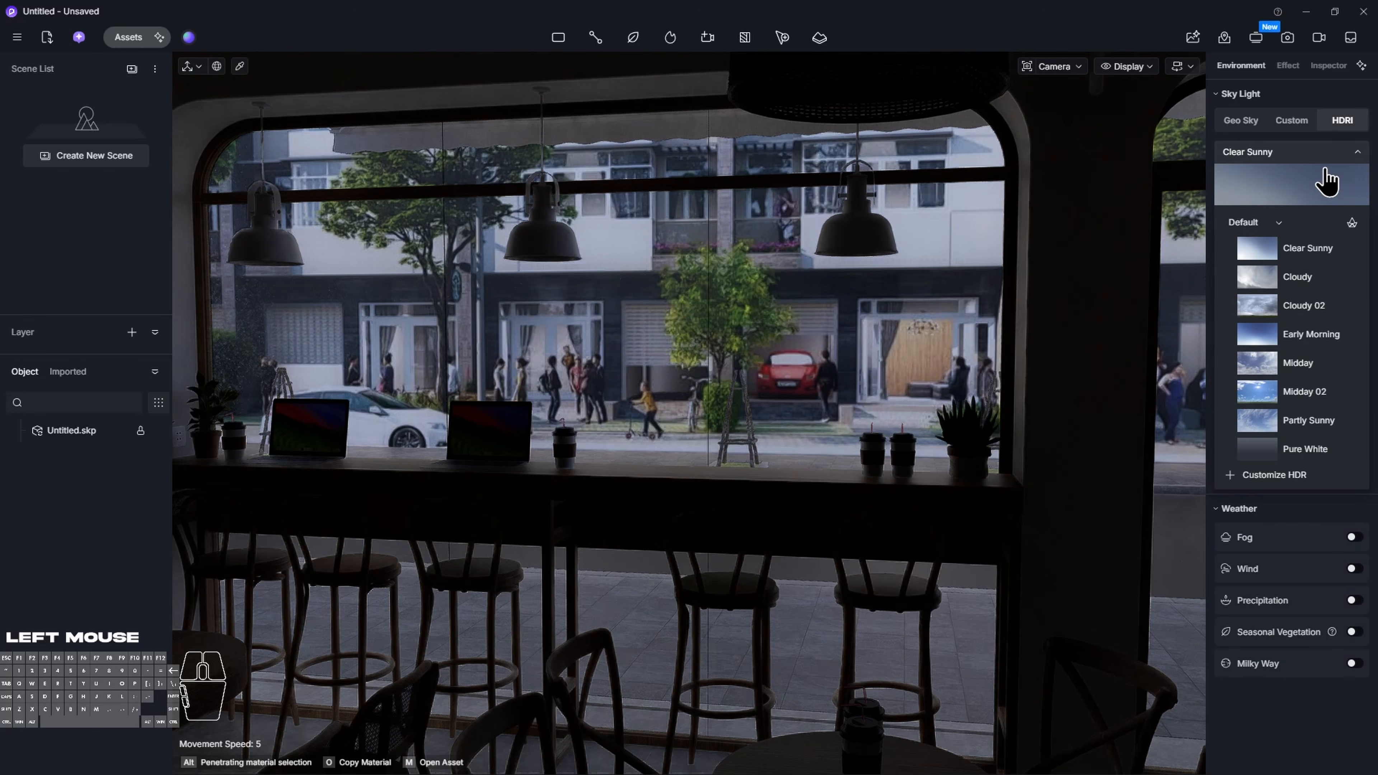
left_click(1300, 364)
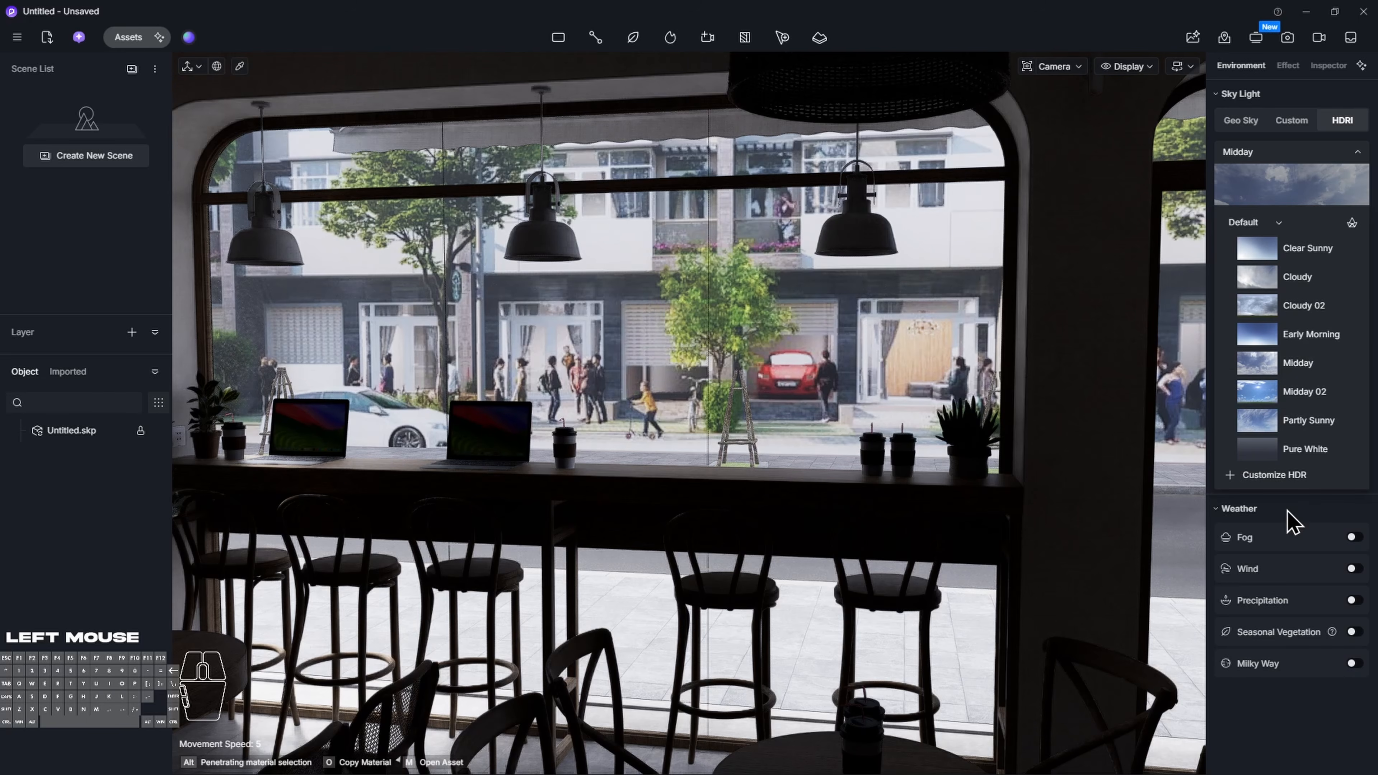
Enable the HDRI sky's sun with a custom direction, setting altitude to about 59.1 and azimuth to about 82.2
left_click(1288, 511)
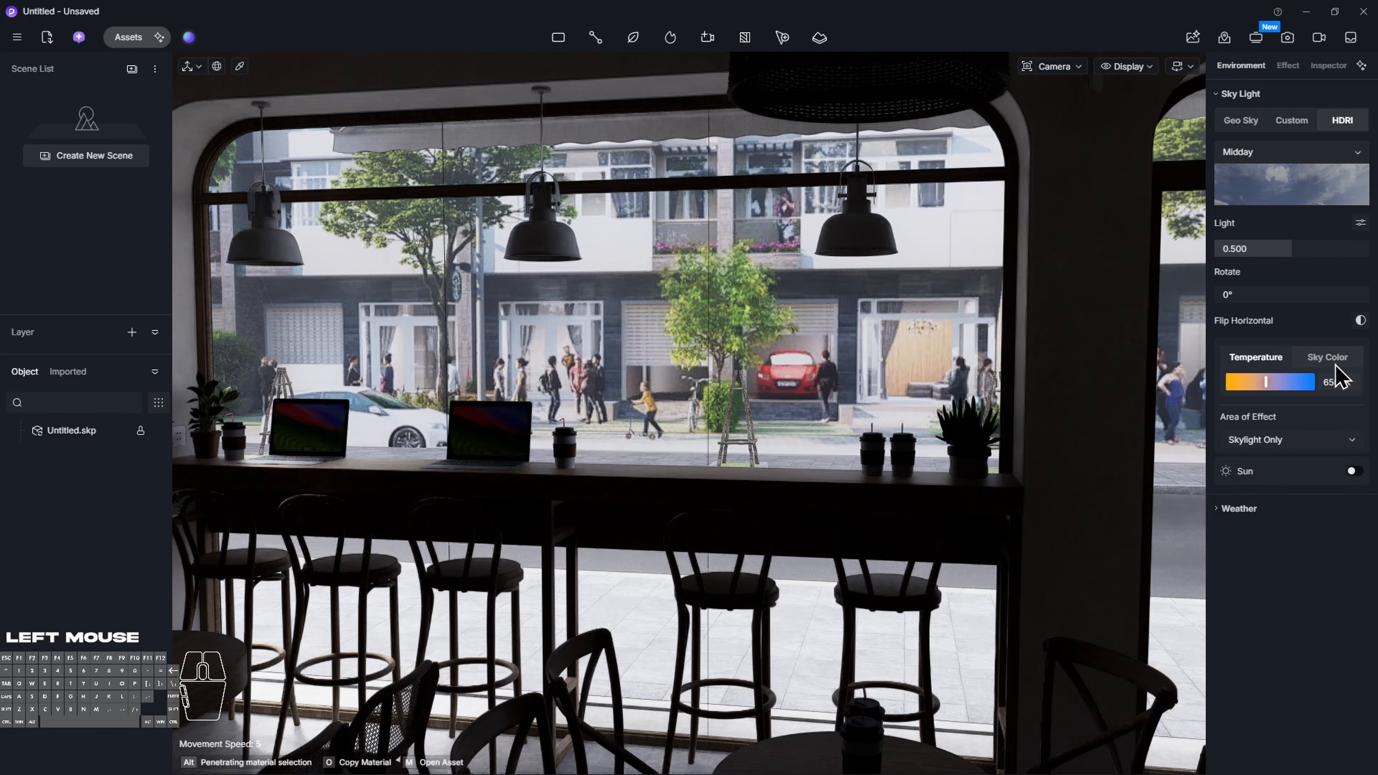
left_click(1353, 471)
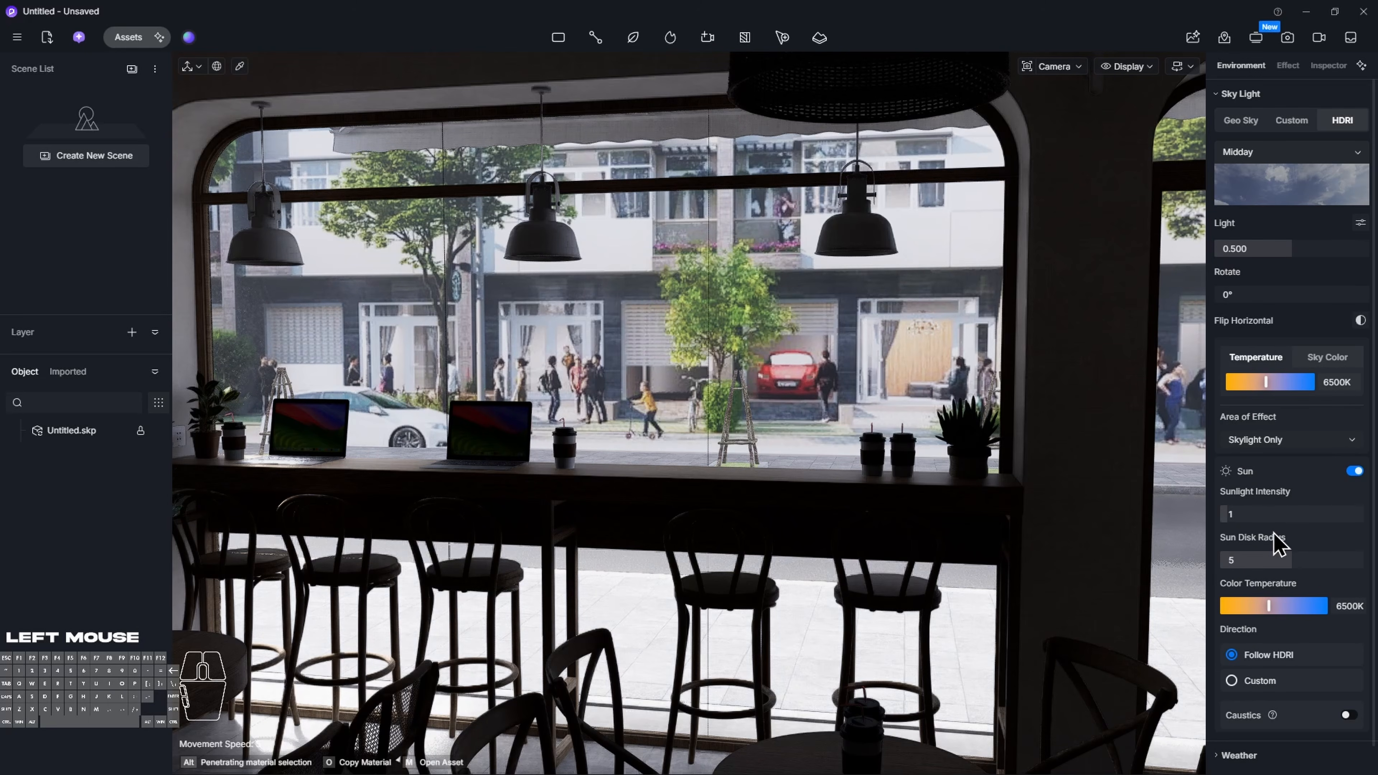
scroll(1284, 562, "down", 1)
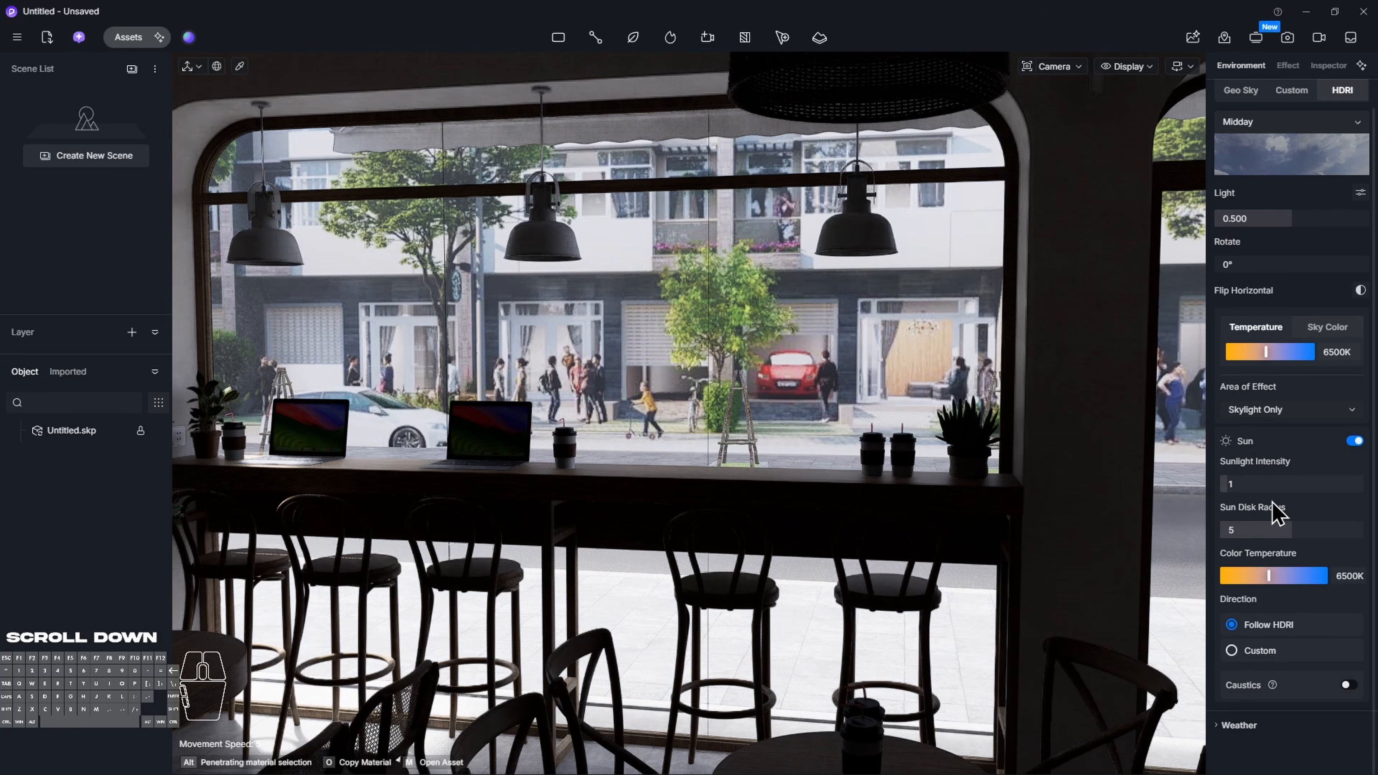
left_click(1256, 655)
scroll(1259, 651, "down", 3)
left_click_drag(1292, 601, 1302, 648)
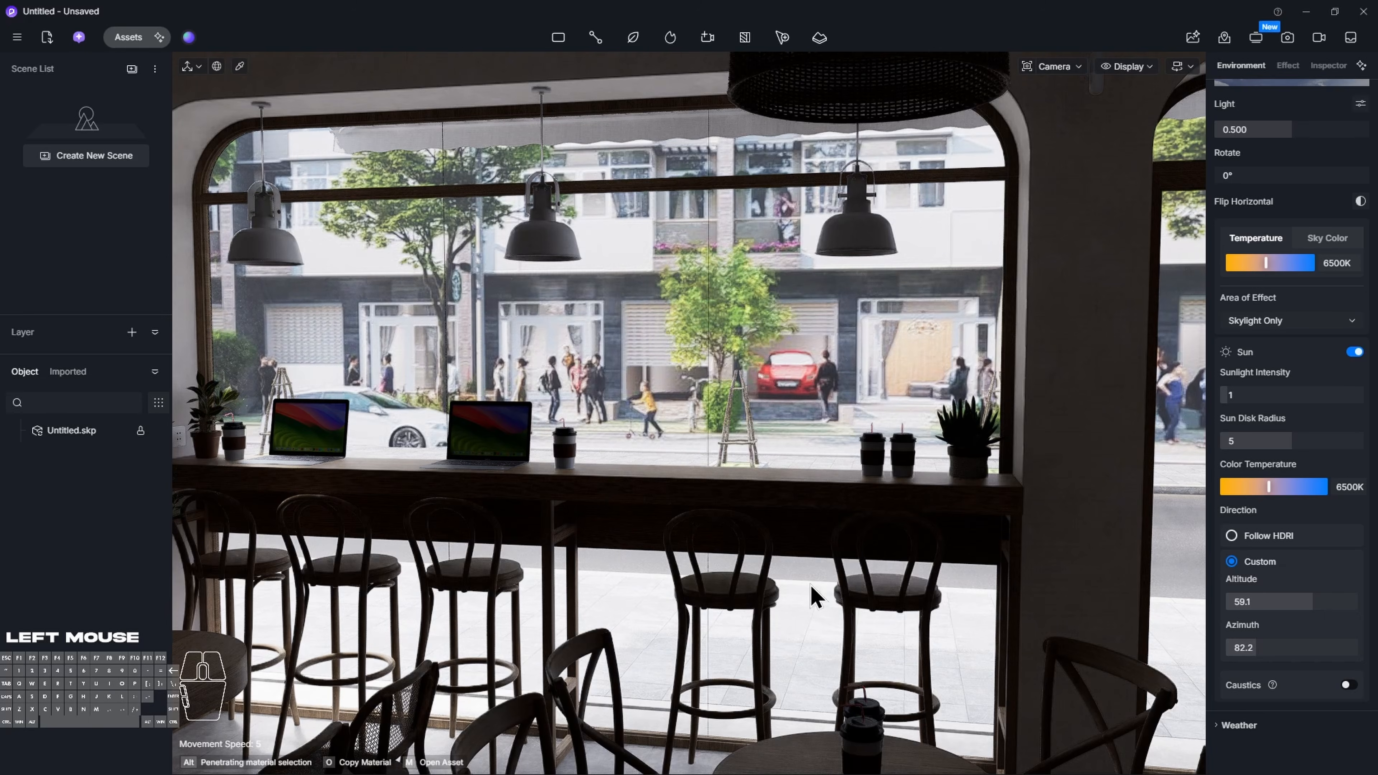
Place a Rect Light on the outside of the café's large front window
key("w")
right_click_drag(689, 414, 419, 421)
key("d")
key("s")
key("a")
right_click_drag(775, 455, 775, 455)
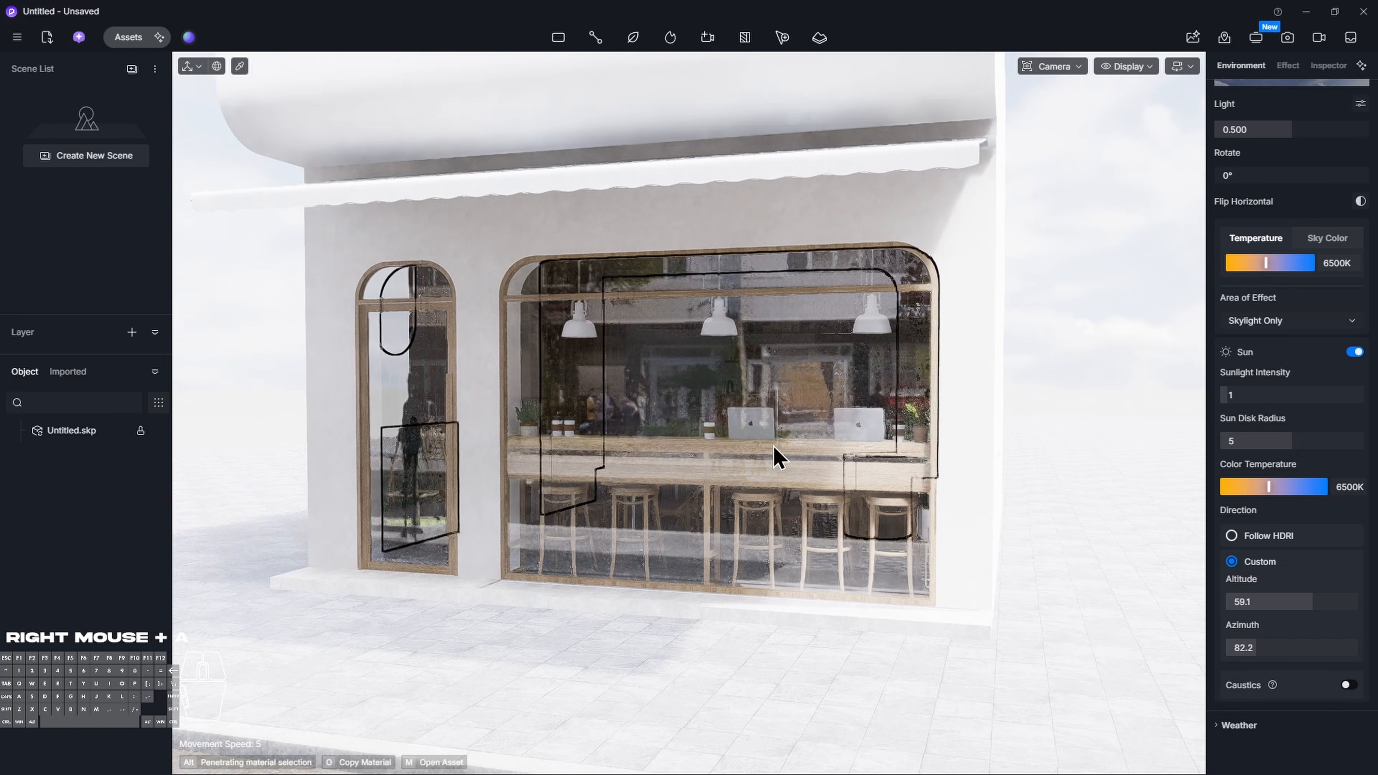
left_click(559, 41)
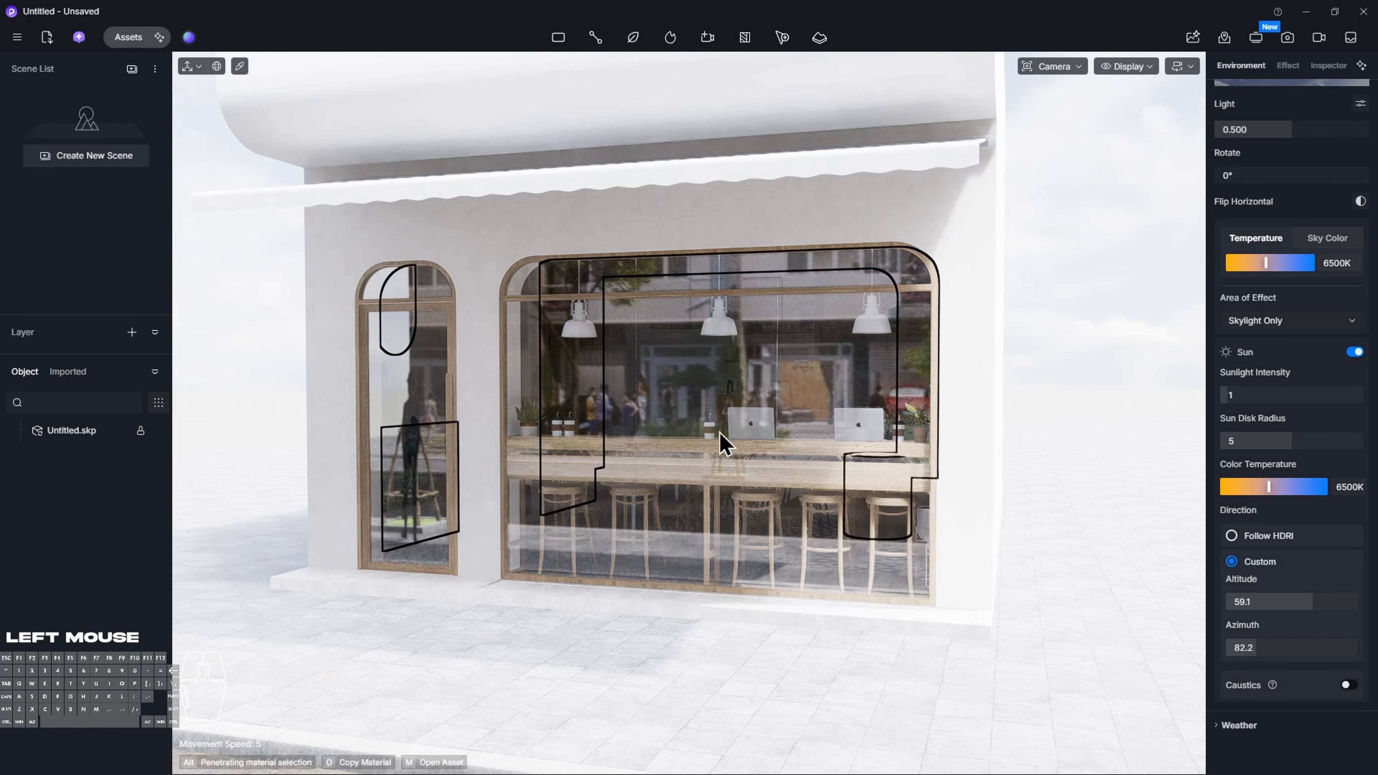
left_click(563, 46)
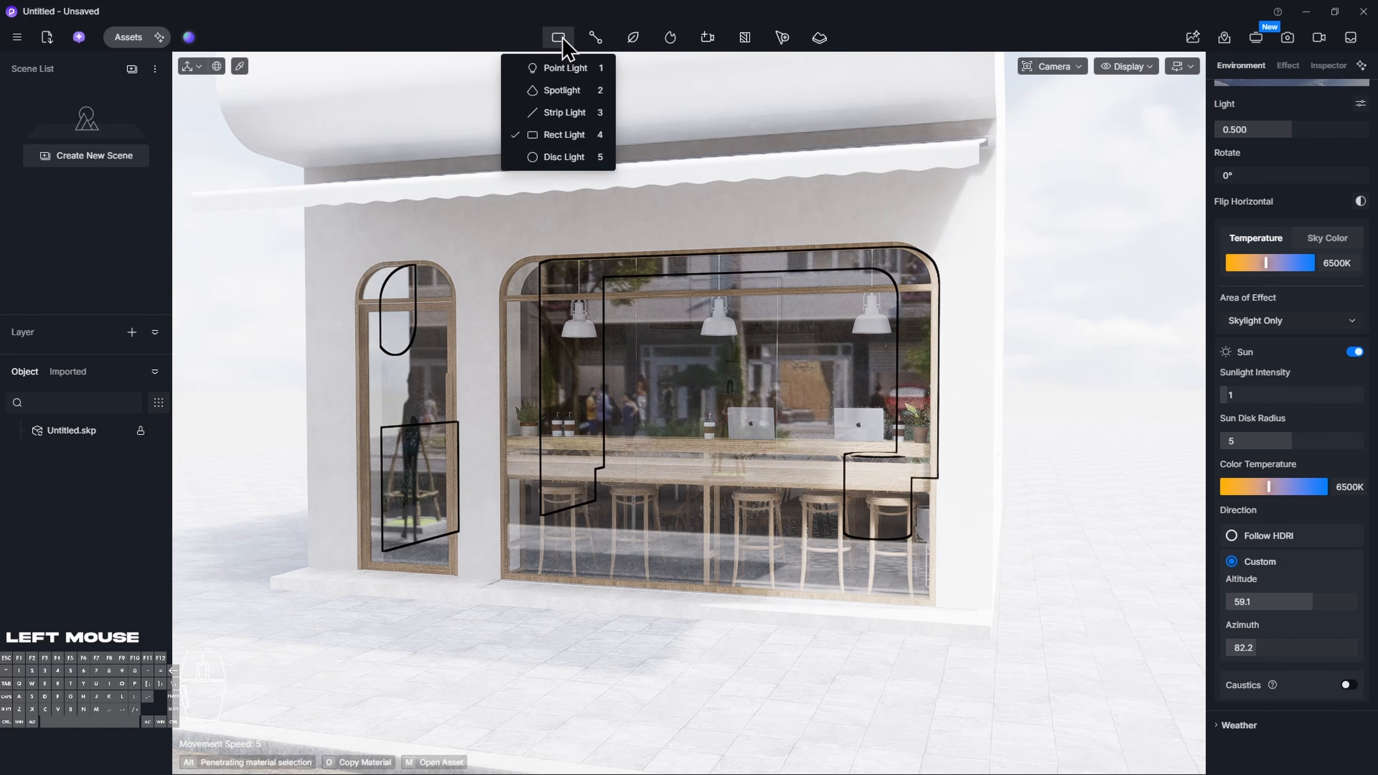
left_click(580, 136)
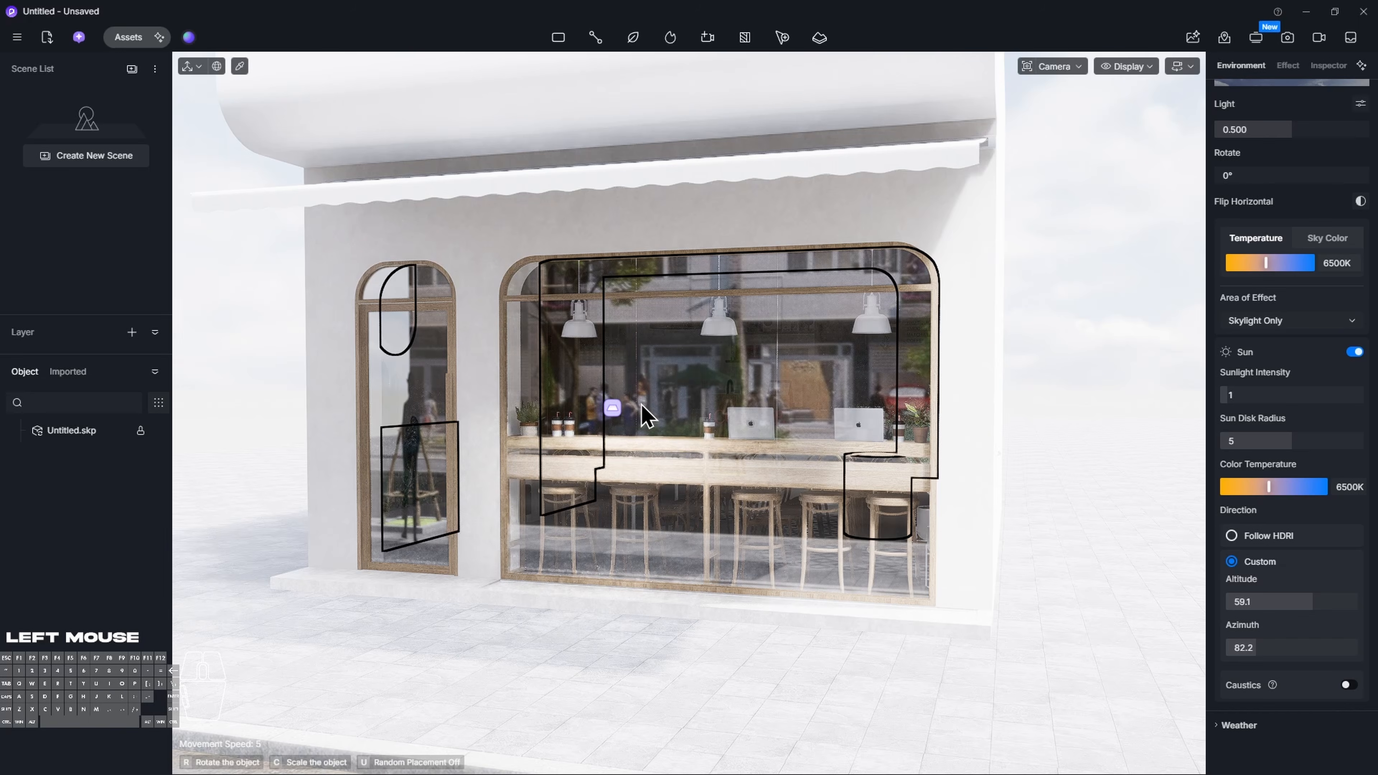
left_click(617, 402)
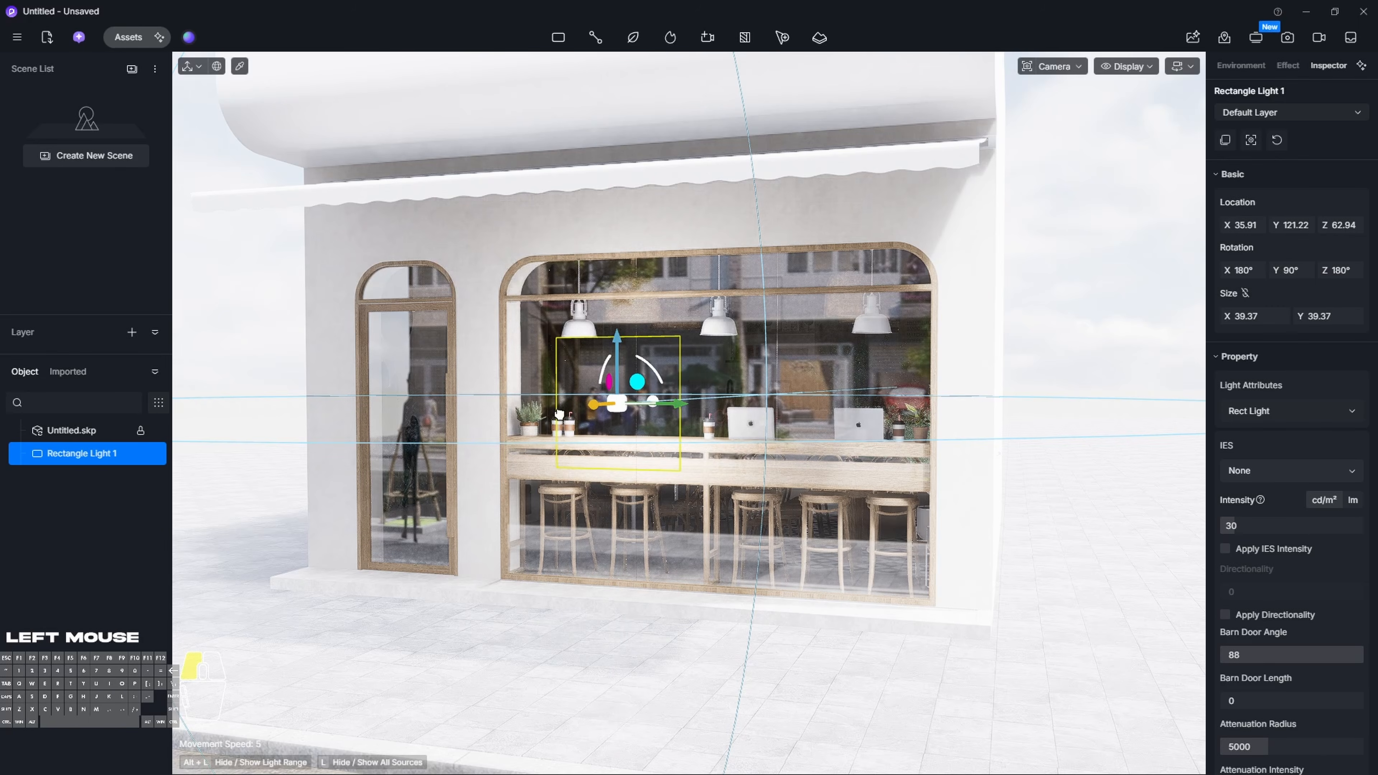
Shift the window's rectangle light to about X 9.08 and scale it to about 69.63 by 163.05 to cover the opening
left_click_drag(559, 414, 555, 421)
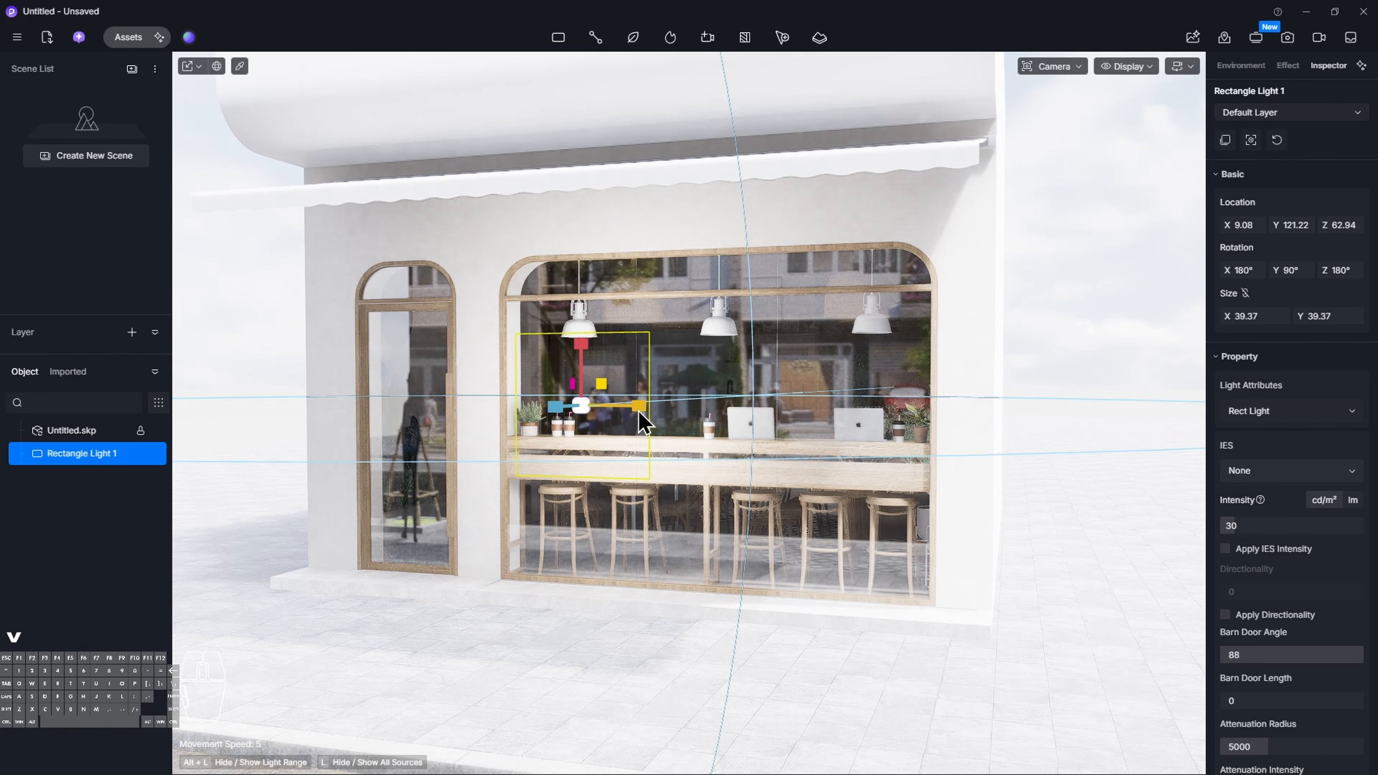
left_click_drag(968, 416, 1066, 440)
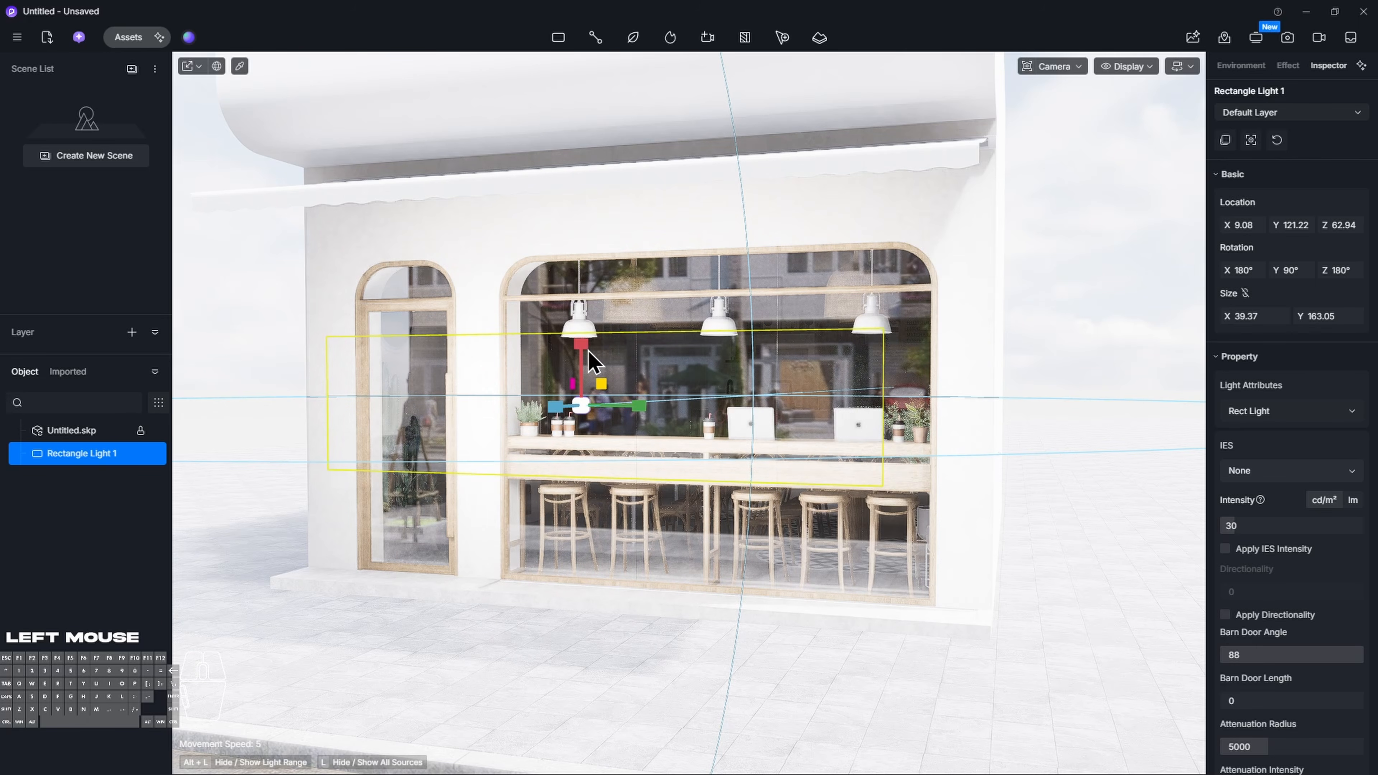
left_click_drag(585, 329, 592, 231)
From inside the café, set the window light's intensity to 40 and raise its attenuation radius to about 6650
key("w")
mouse_move(672, 404)
right_mouse_down()
mouse_move(787, 407)
mouse_move(671, 400)
right_mouse_up()
key("s")
key("a")
key("s")
key("w")
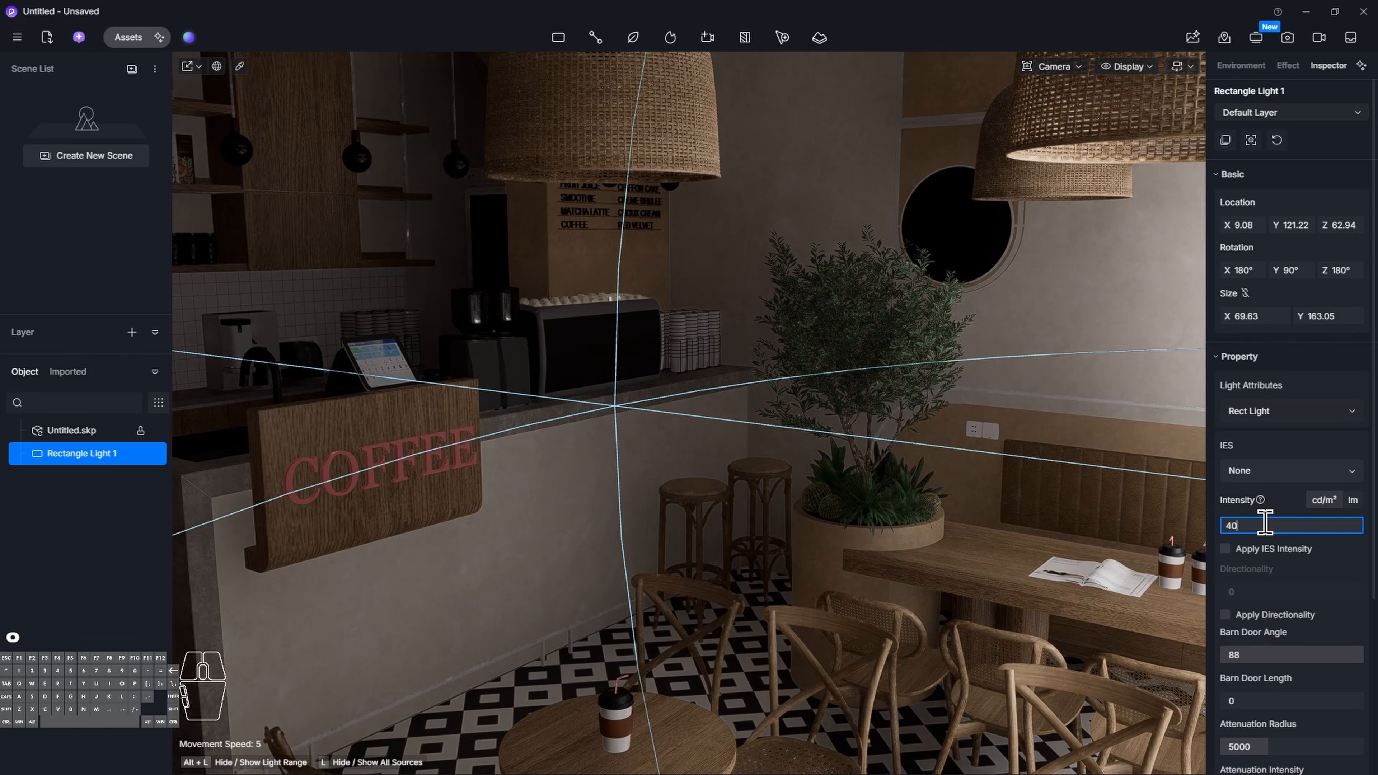
scroll(1290, 736, "down", 3)
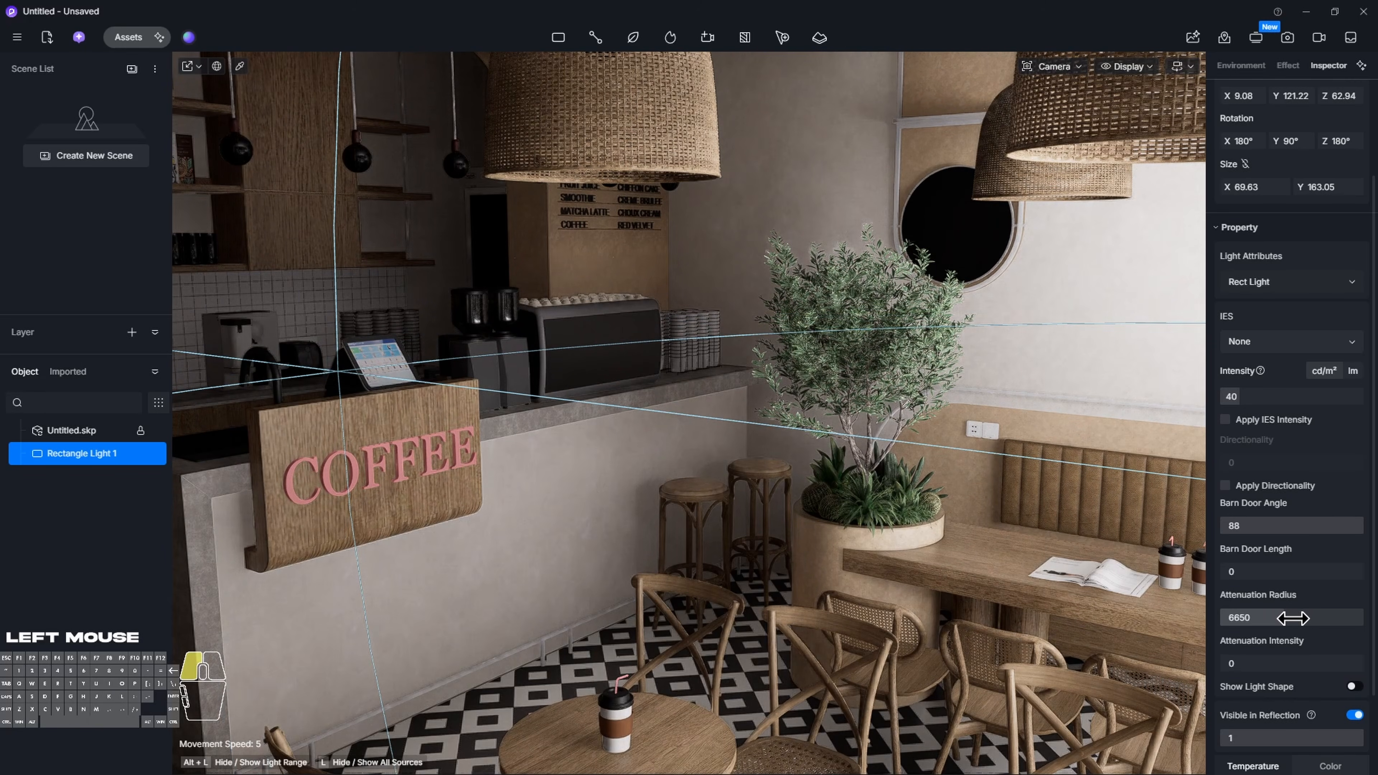
Place a second Rect Light on the ceiling beside the track lights in front of the counter
right_click_drag(760, 412, 217, 348)
key("Escape")
key("d")
key("d")
right_click_drag(689, 413, 739, 271)
key("a")
key("e")
key("d")
key("w")
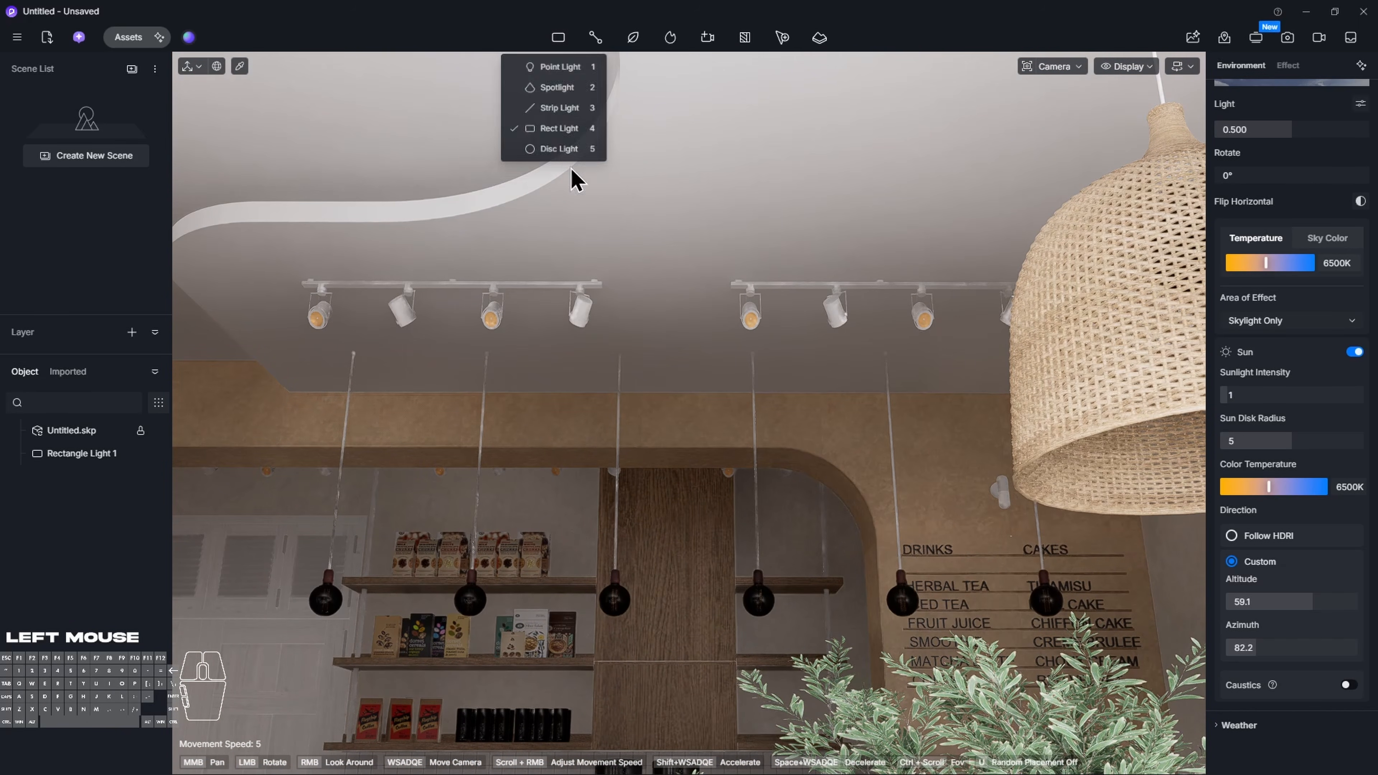
left_click(575, 364)
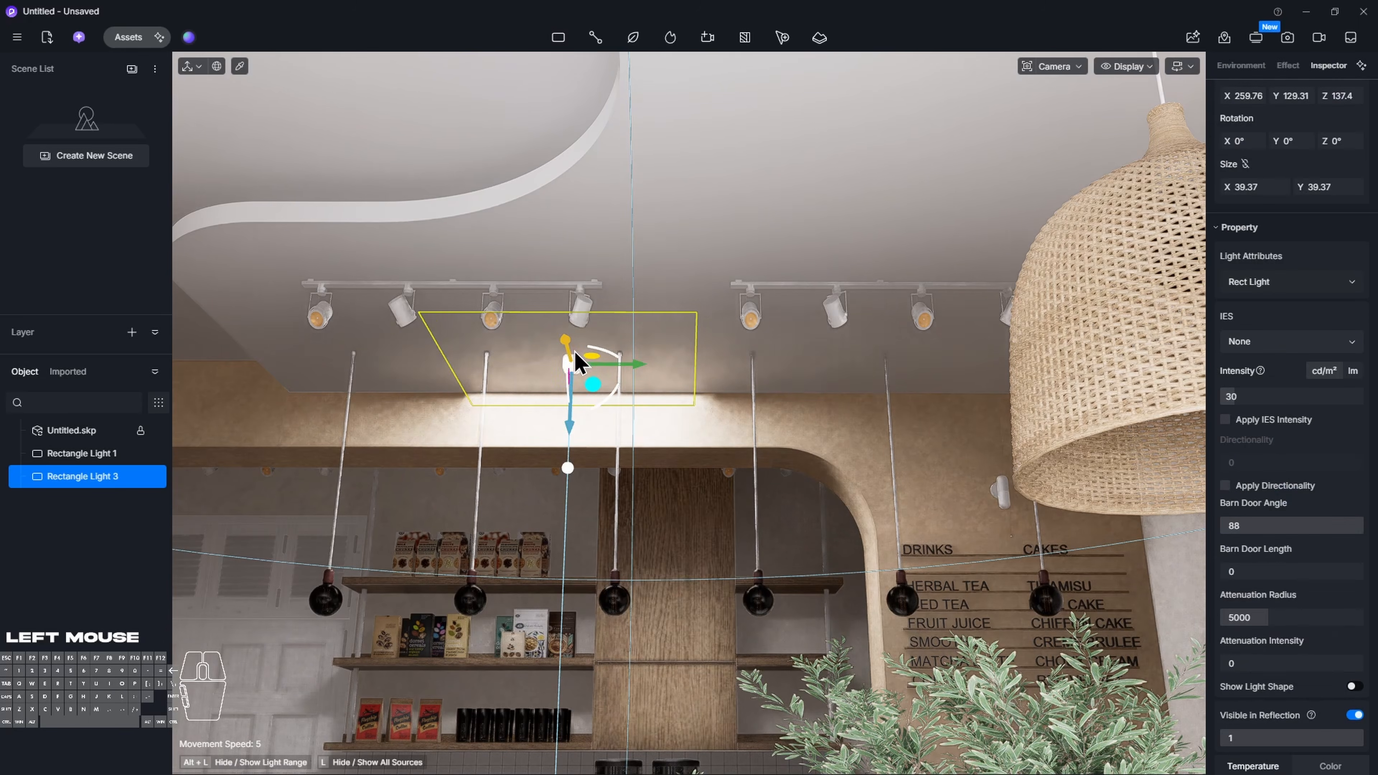
In the top view, stretch the new ceiling light to about 151.56 long and set its intensity to 1
key("t")
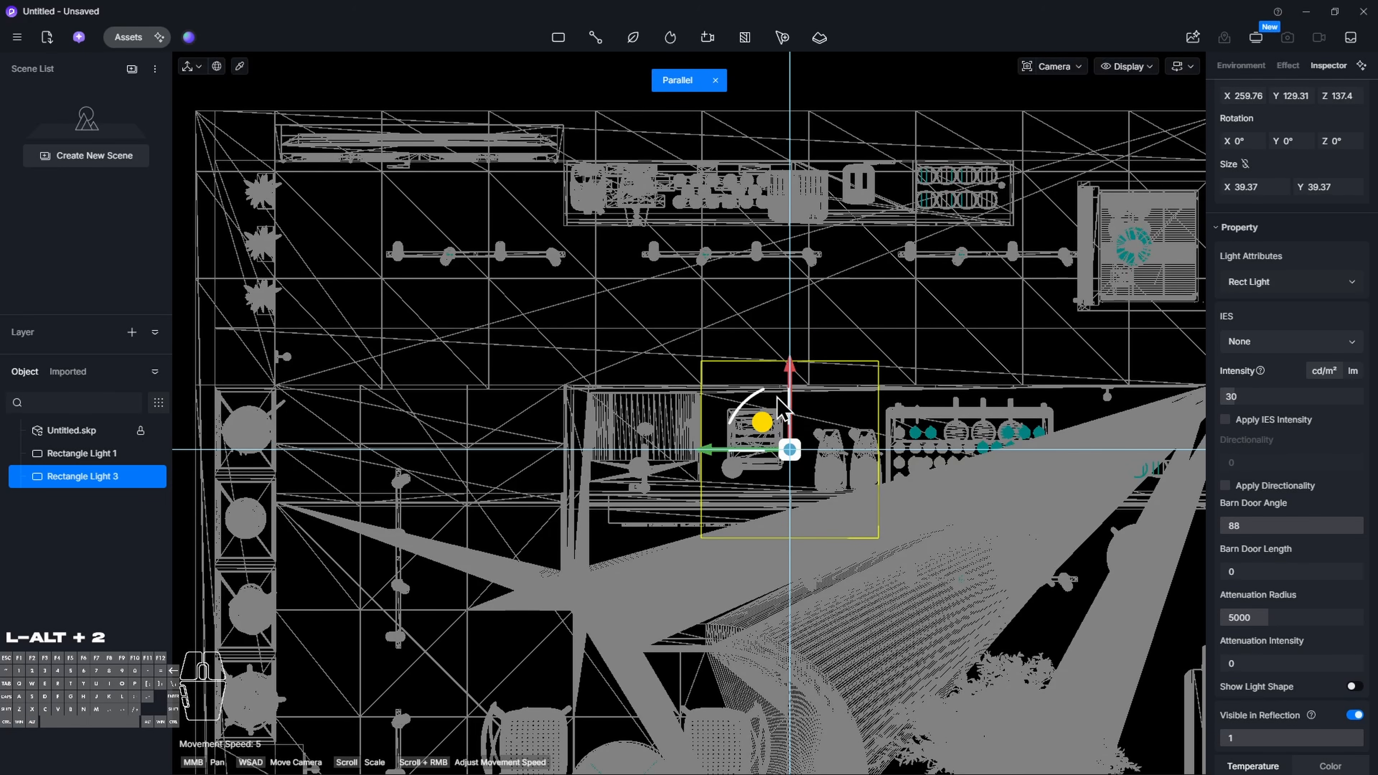
key("v")
left_click_drag(873, 453, 1126, 453)
scroll(1302, 496, "down", 3)
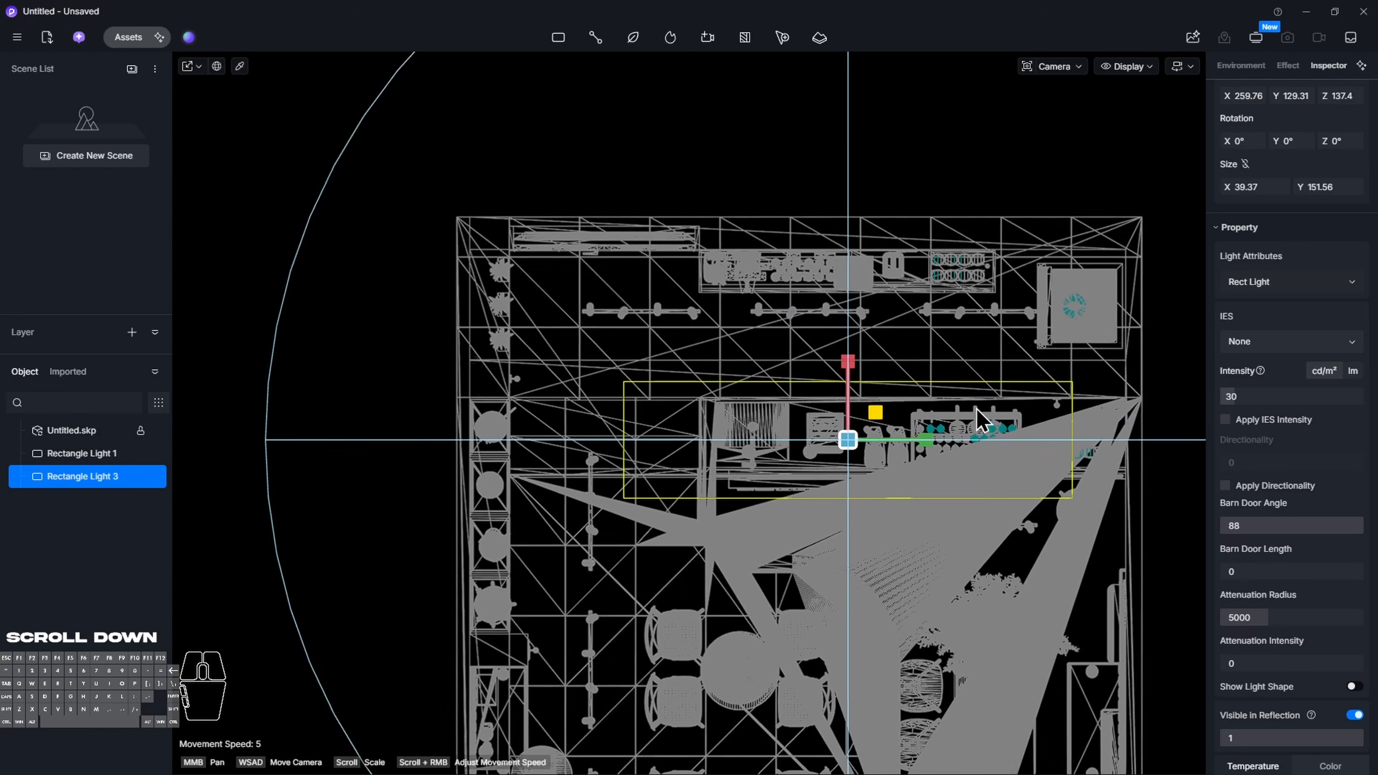
left_click(1285, 396)
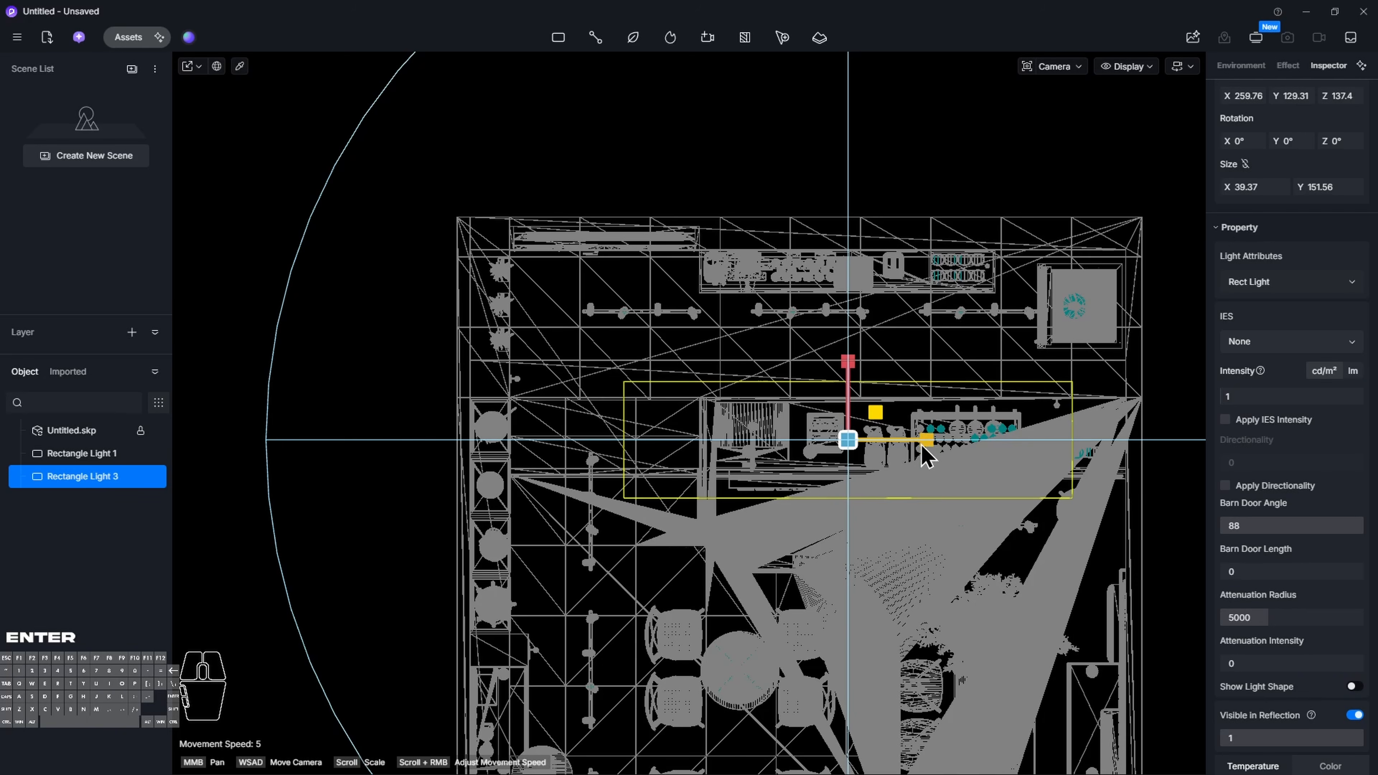
Reposition the ceiling light to about X 255.63, Y 119.84 and resize it to about 32.09 by 163.21
key("v")
left_click_drag(860, 437, 851, 487)
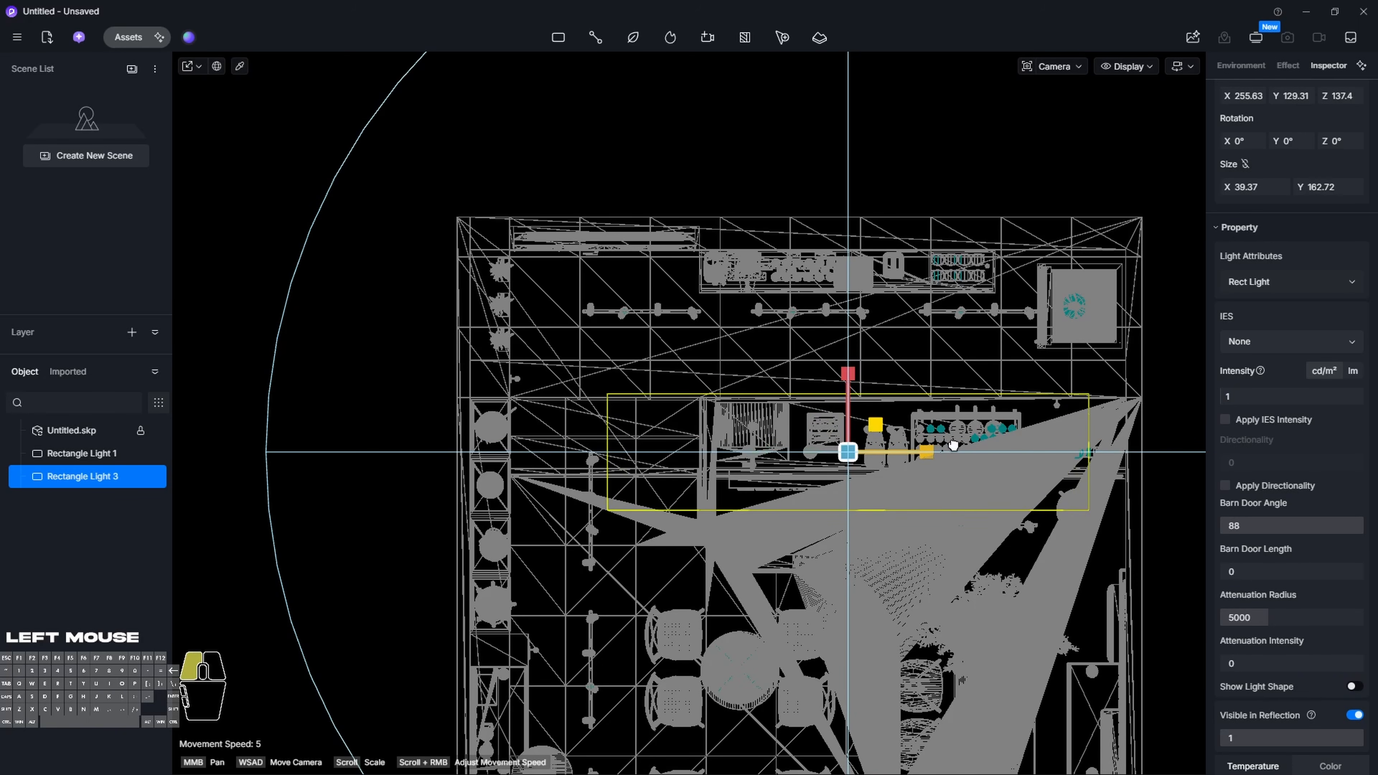
key("v")
mouse_move(773, 462)
left_mouse_down()
mouse_move(734, 461)
mouse_move(747, 461)
left_mouse_up()
key("v")
left_click_drag(825, 382, 820, 388)
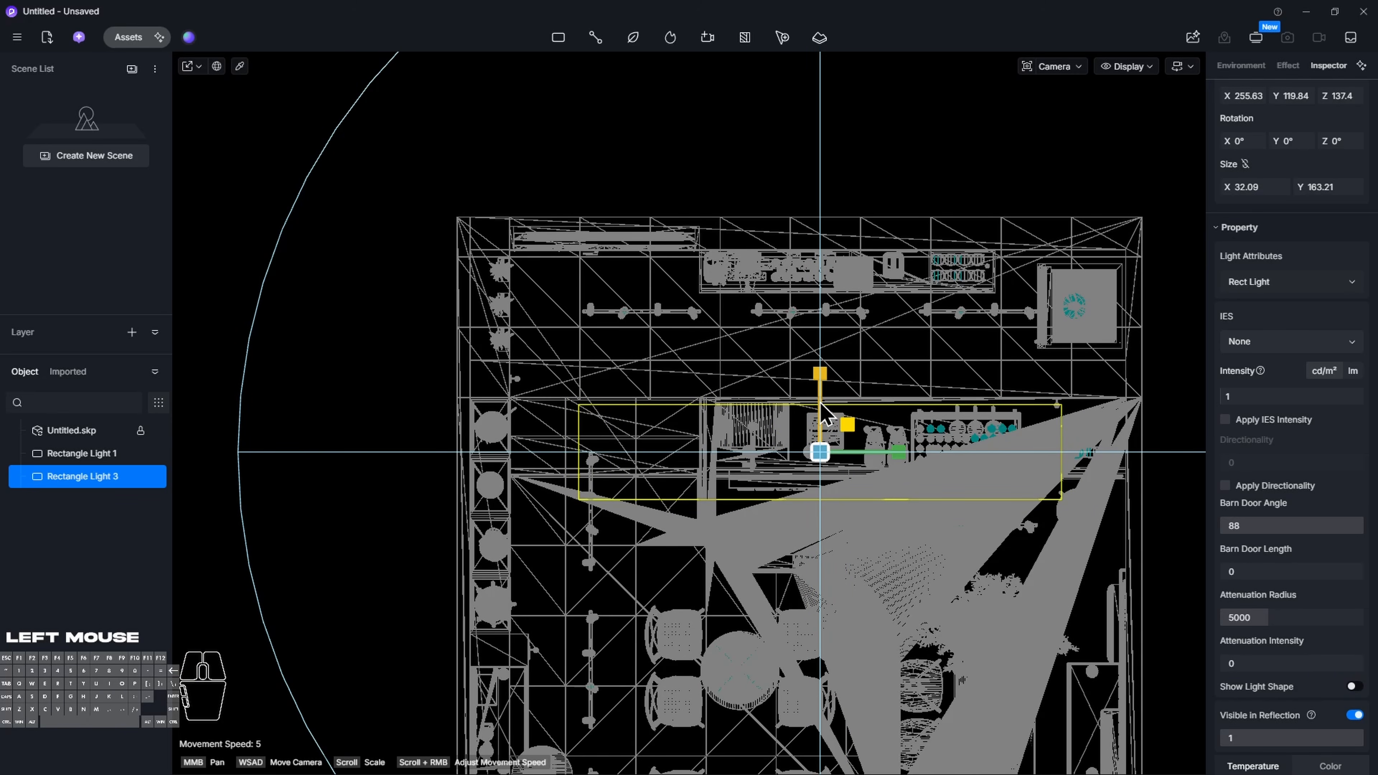
Copy the ceiling light to the track lights behind the counter, narrow the copy to about 21.41 and position it at X 301.98
key("v")
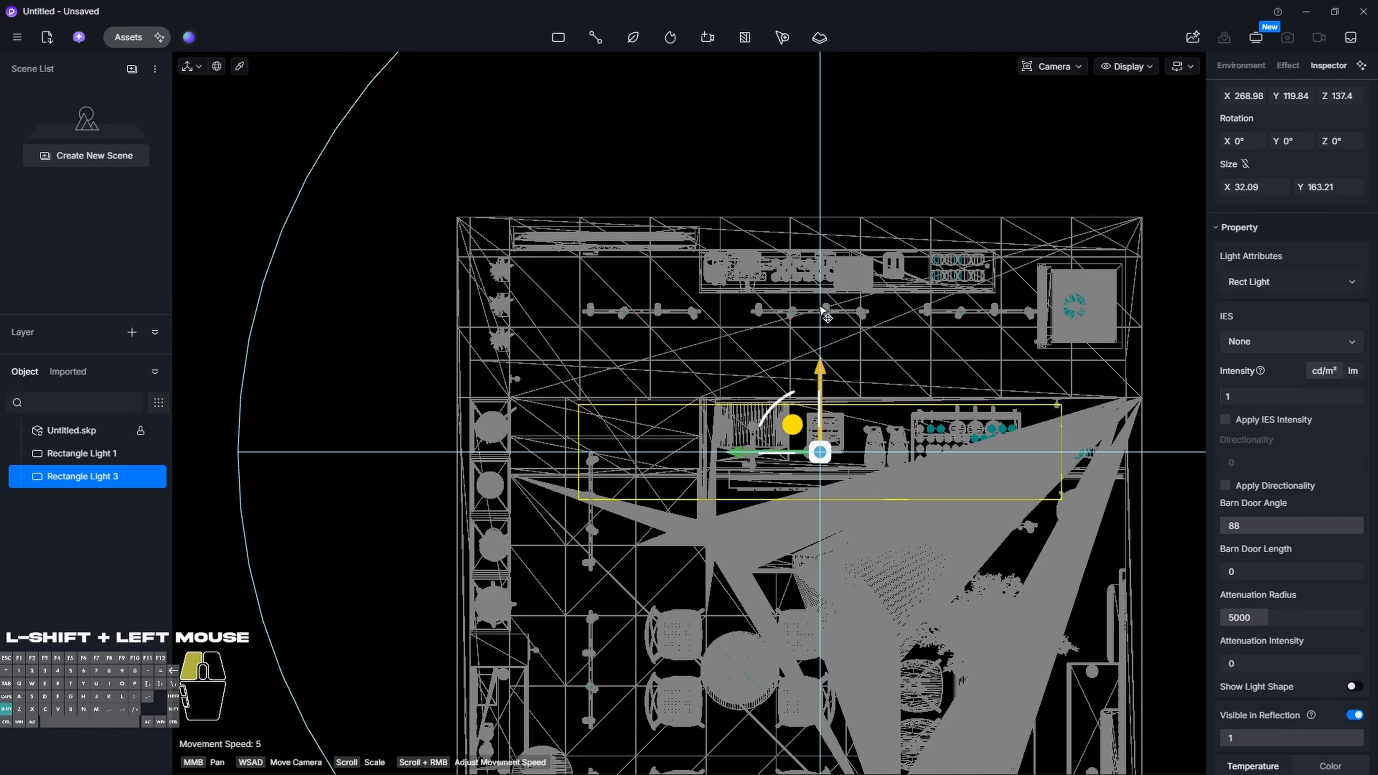
left_click_drag(820, 309, 825, 274, "shift")
key("v")
key("v")
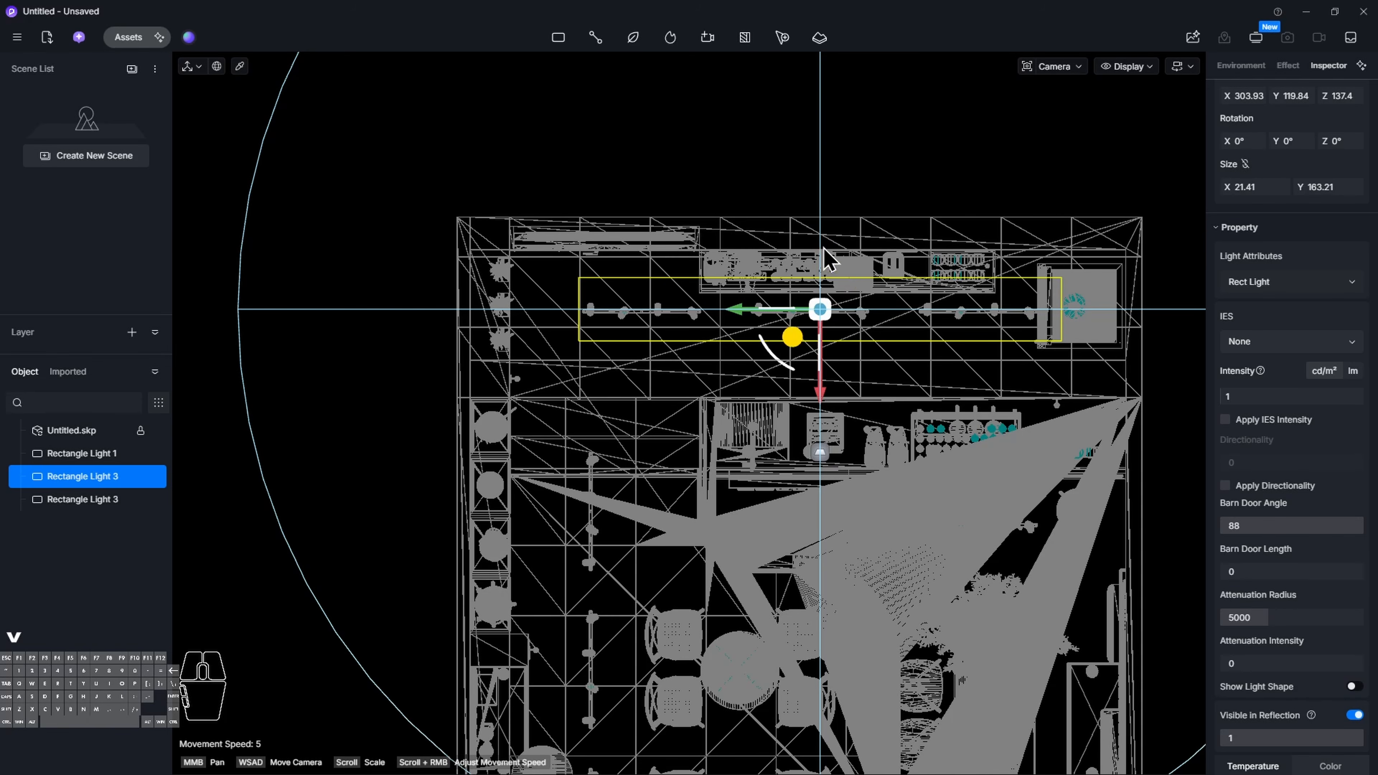
left_click_drag(816, 380, 817, 381)
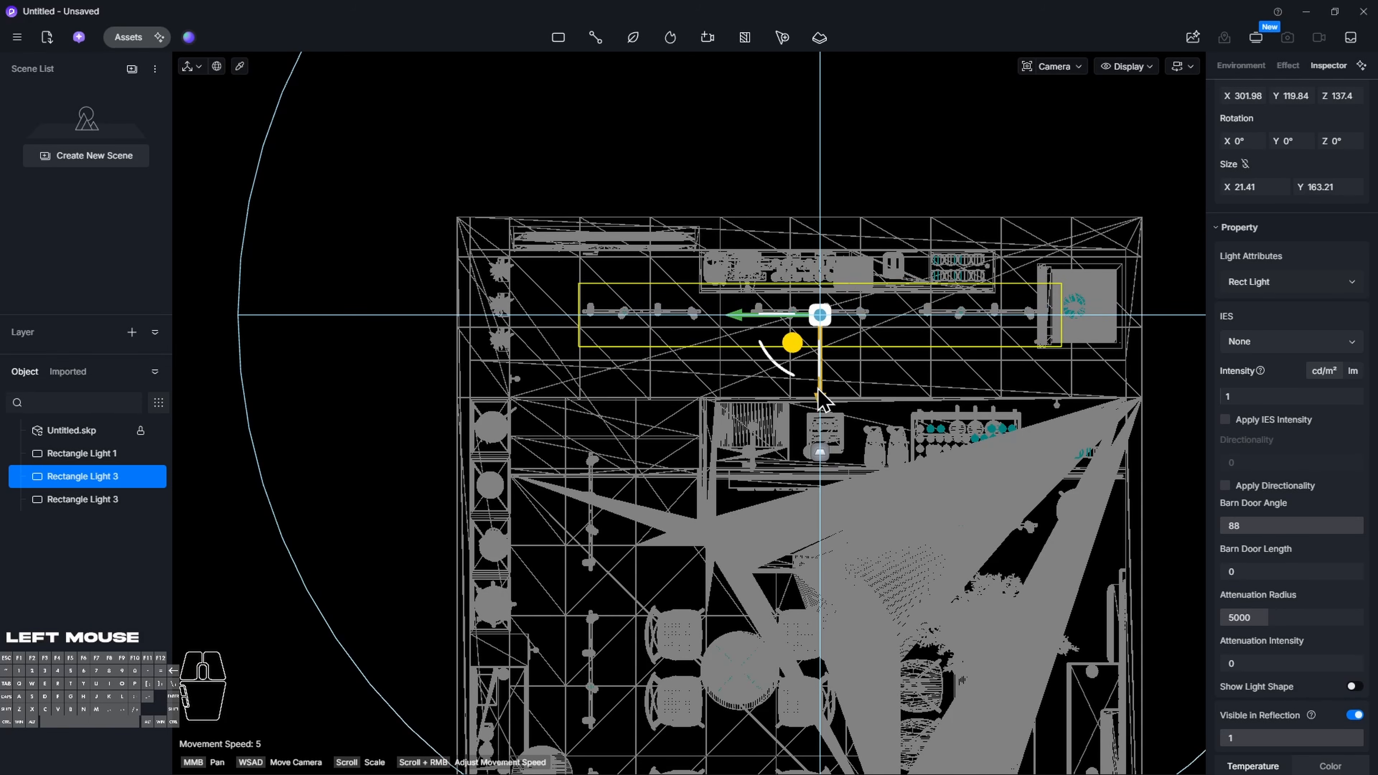
Return to the perspective view and move the front ceiling light to about X 244.39, under its track lights
key("p")
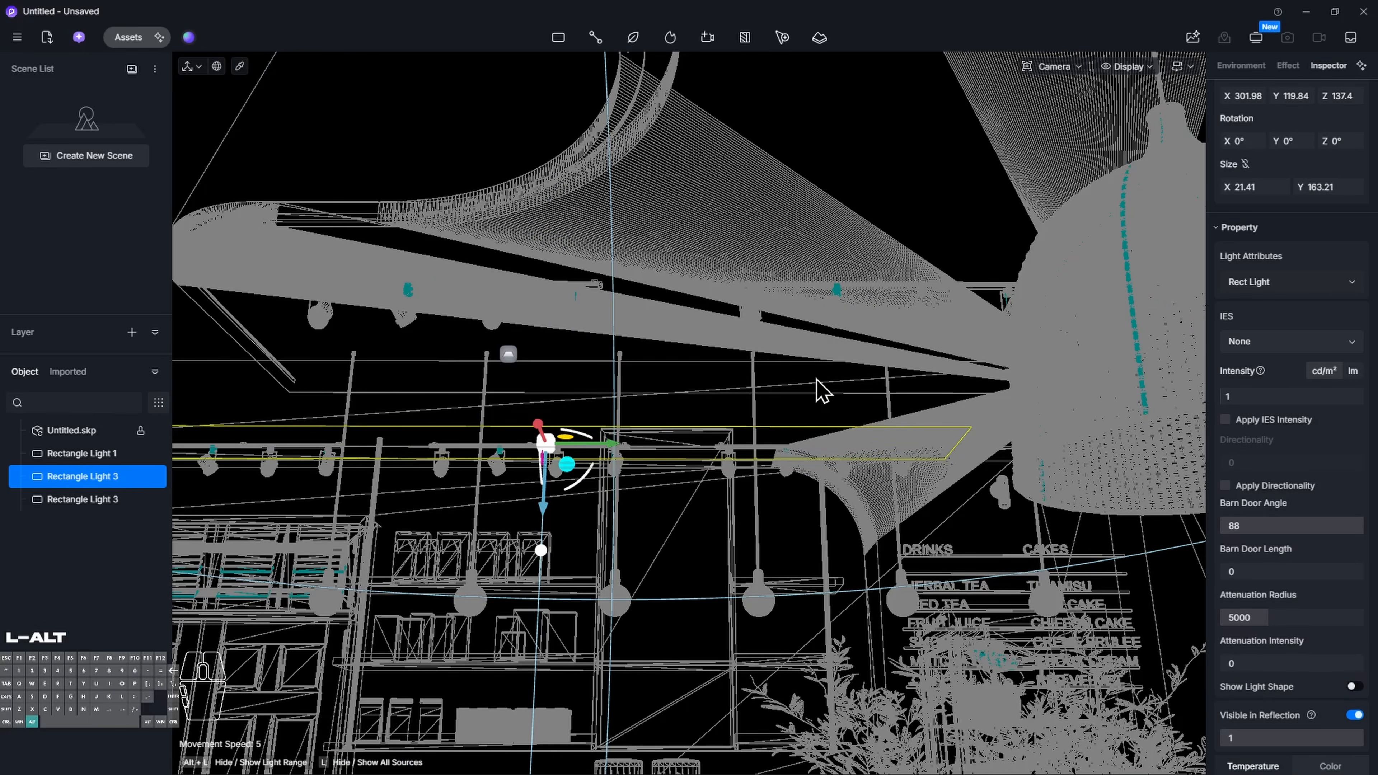
key("alt+1")
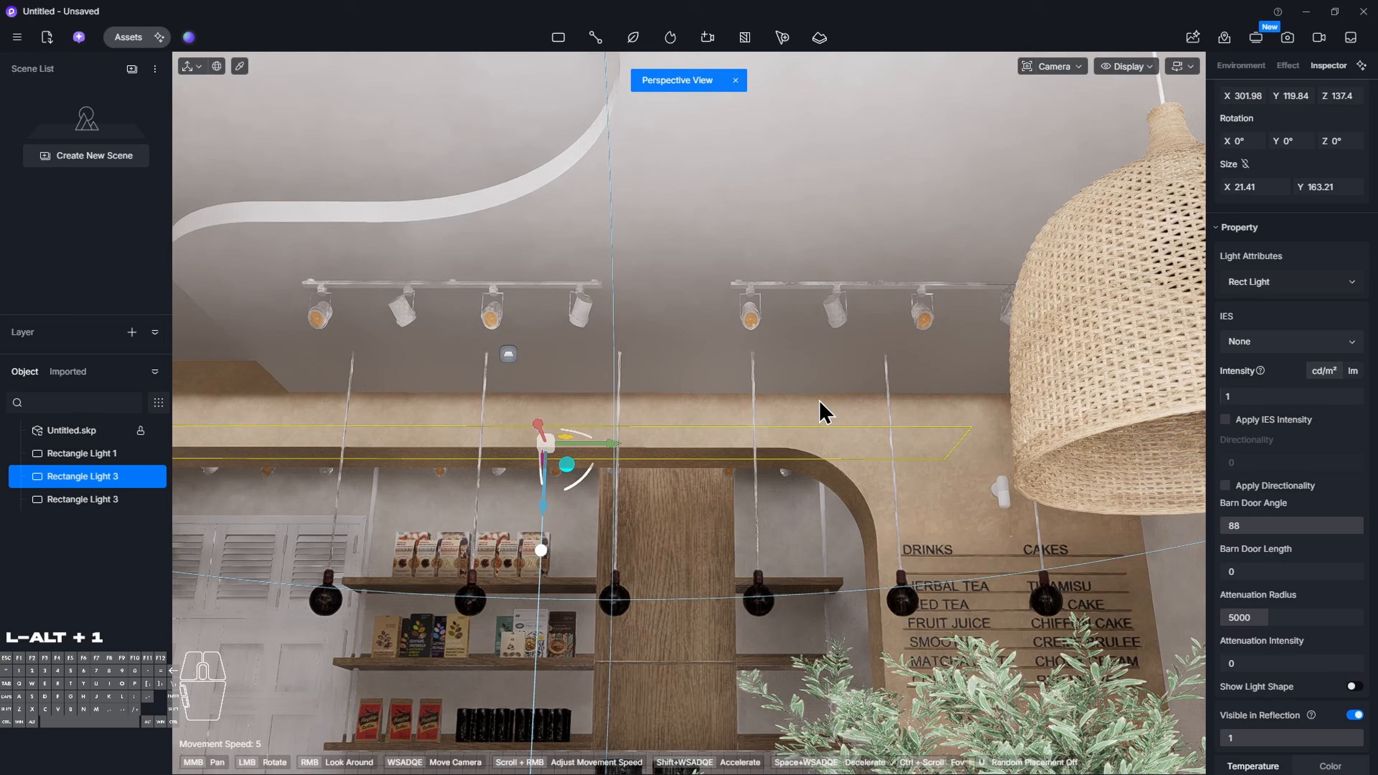
mouse_move(821, 409)
right_mouse_down()
mouse_move(743, 445)
mouse_move(632, 231)
right_mouse_up()
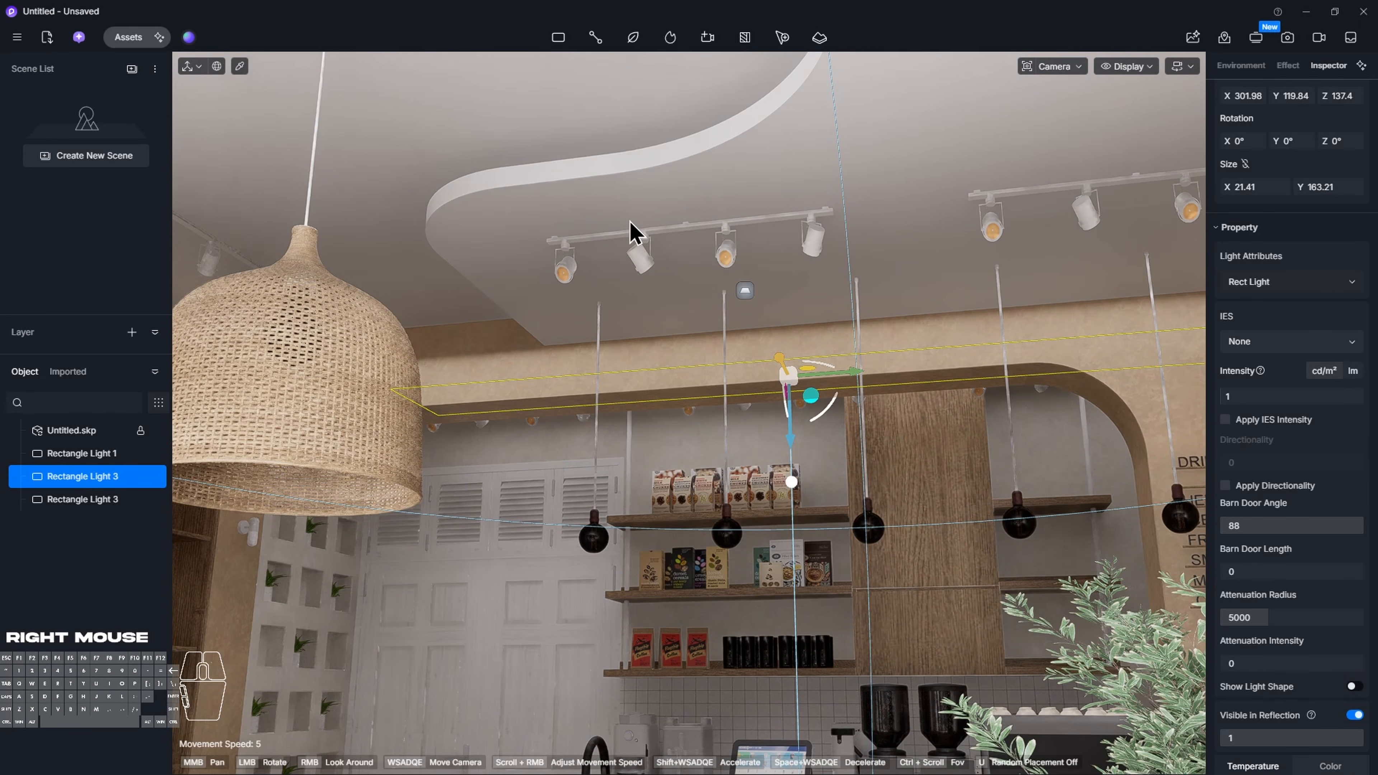
right_click_drag(729, 290, 728, 291)
left_click(745, 310)
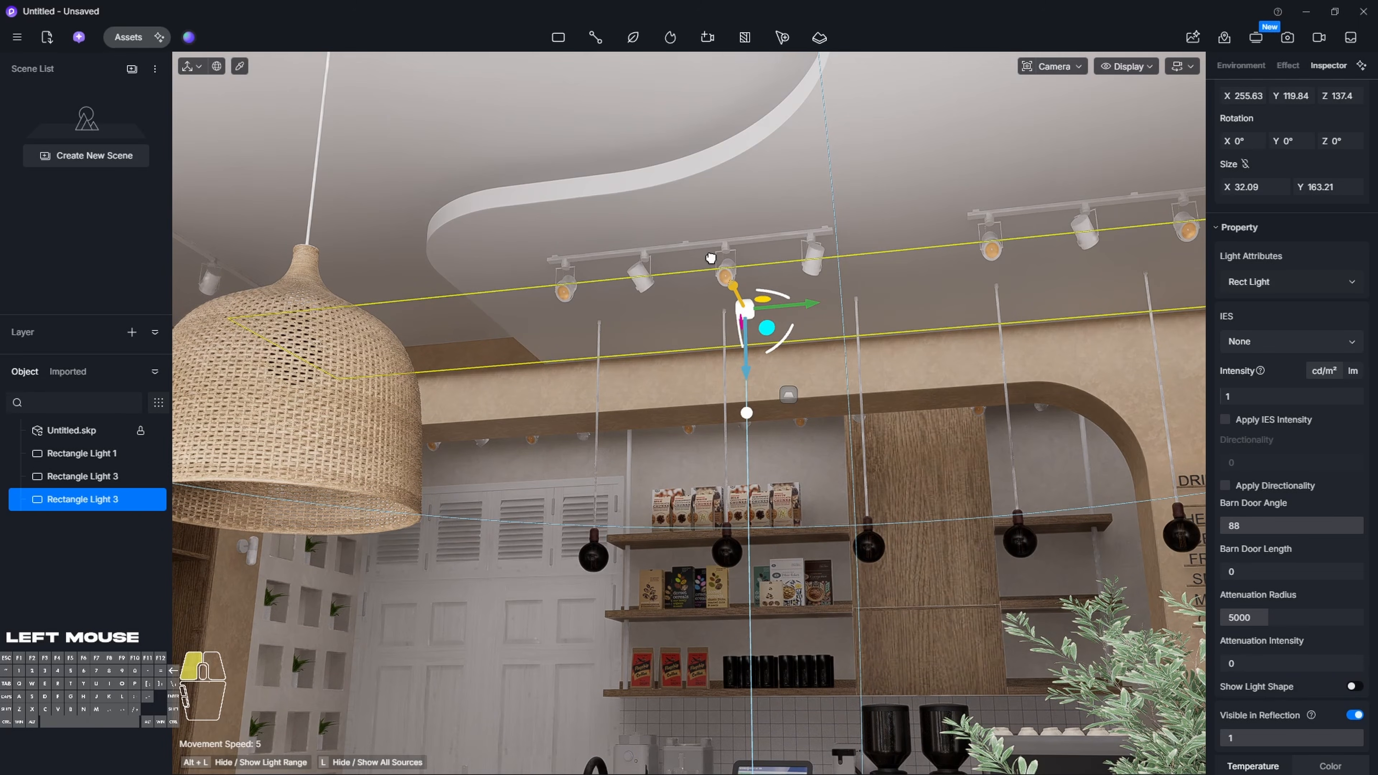
left_click_drag(711, 258, 708, 254)
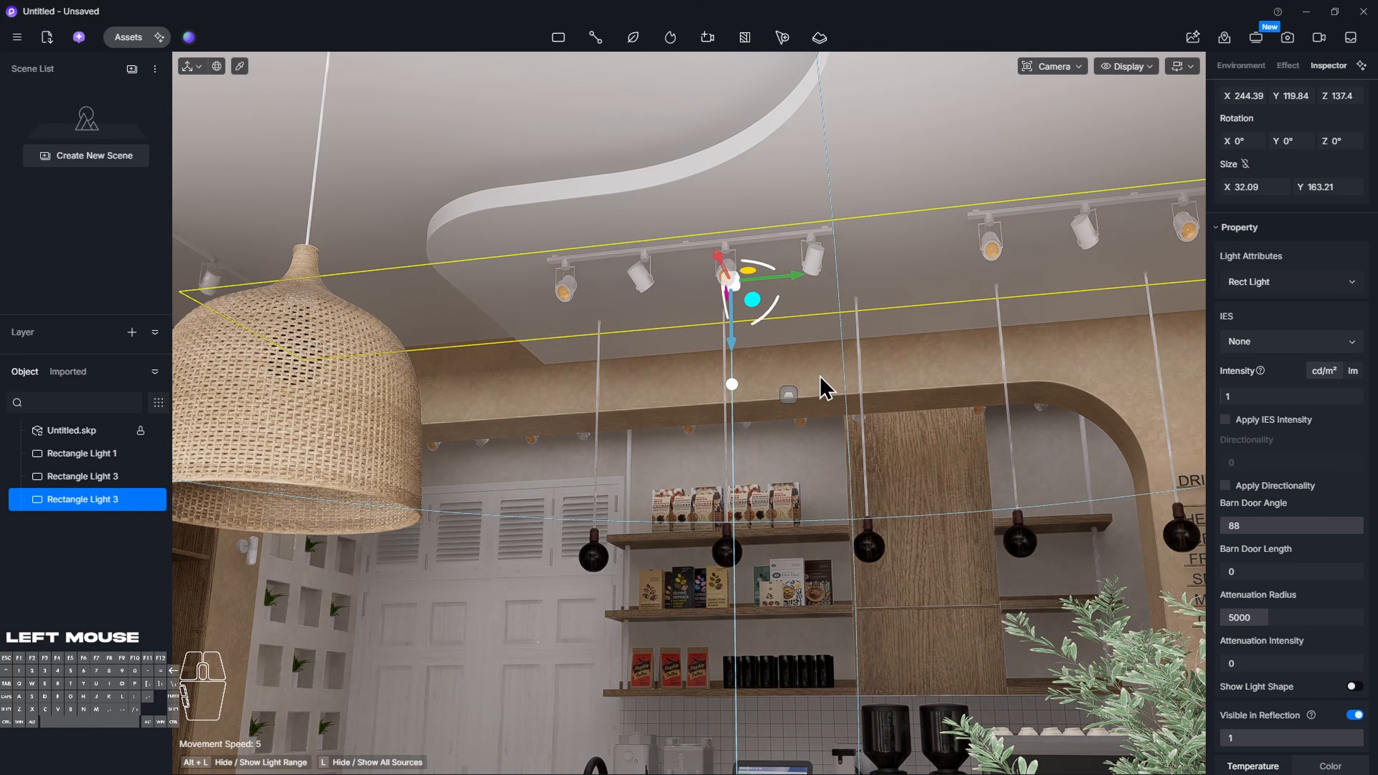
Raise the copied light behind the counter to about Z 143.06 and narrow it to about 18.82
right_click_drag(708, 254, 671, 437)
key("a")
key("w")
key("e")
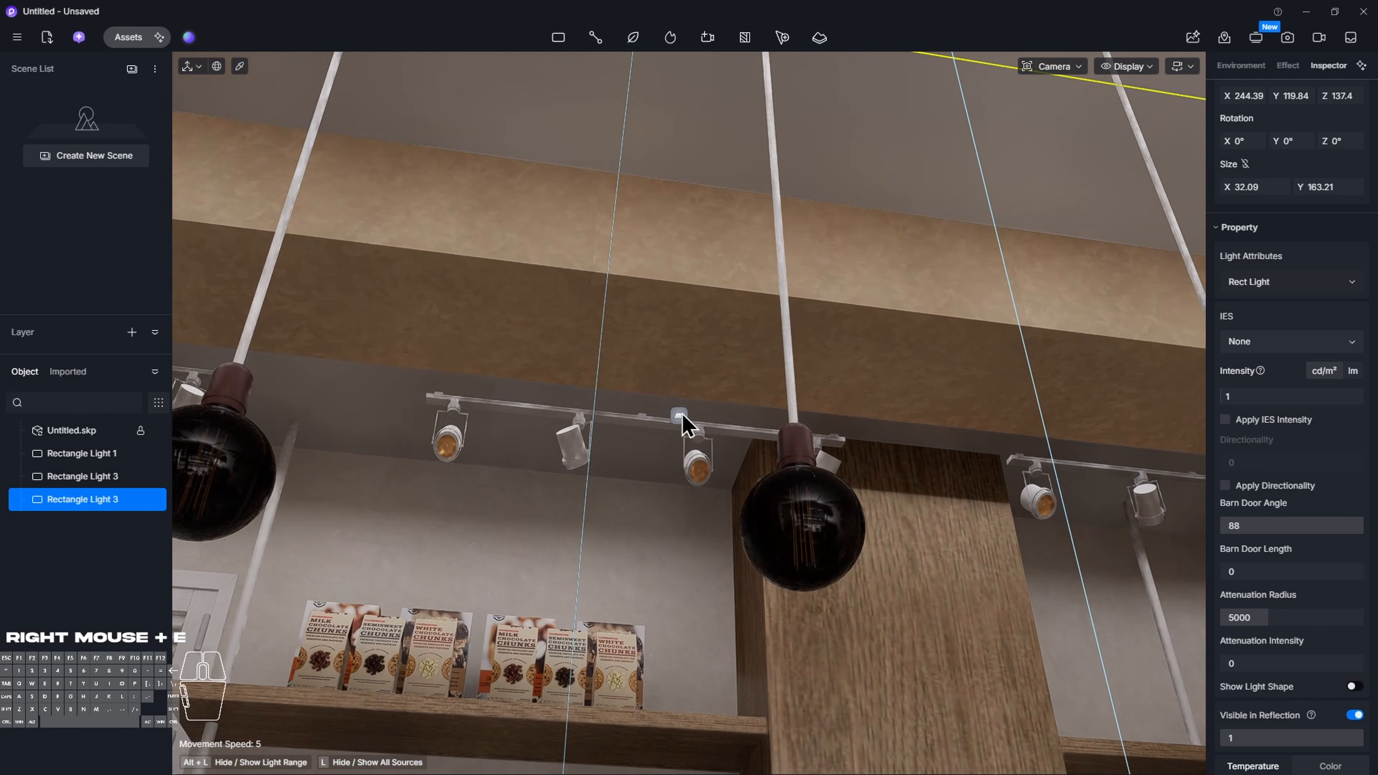
left_click(682, 413)
left_click(681, 417)
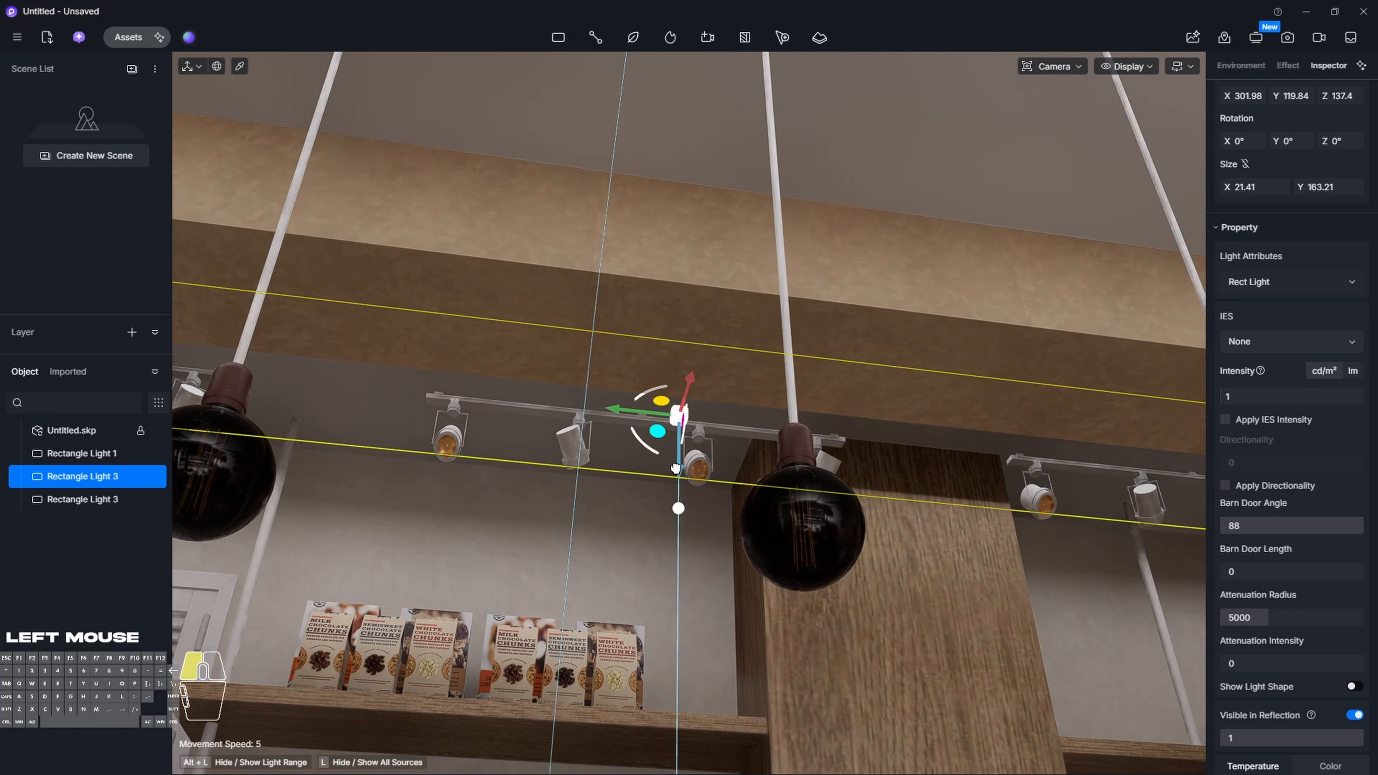
left_click_drag(676, 468, 682, 417)
key("v")
key("v")
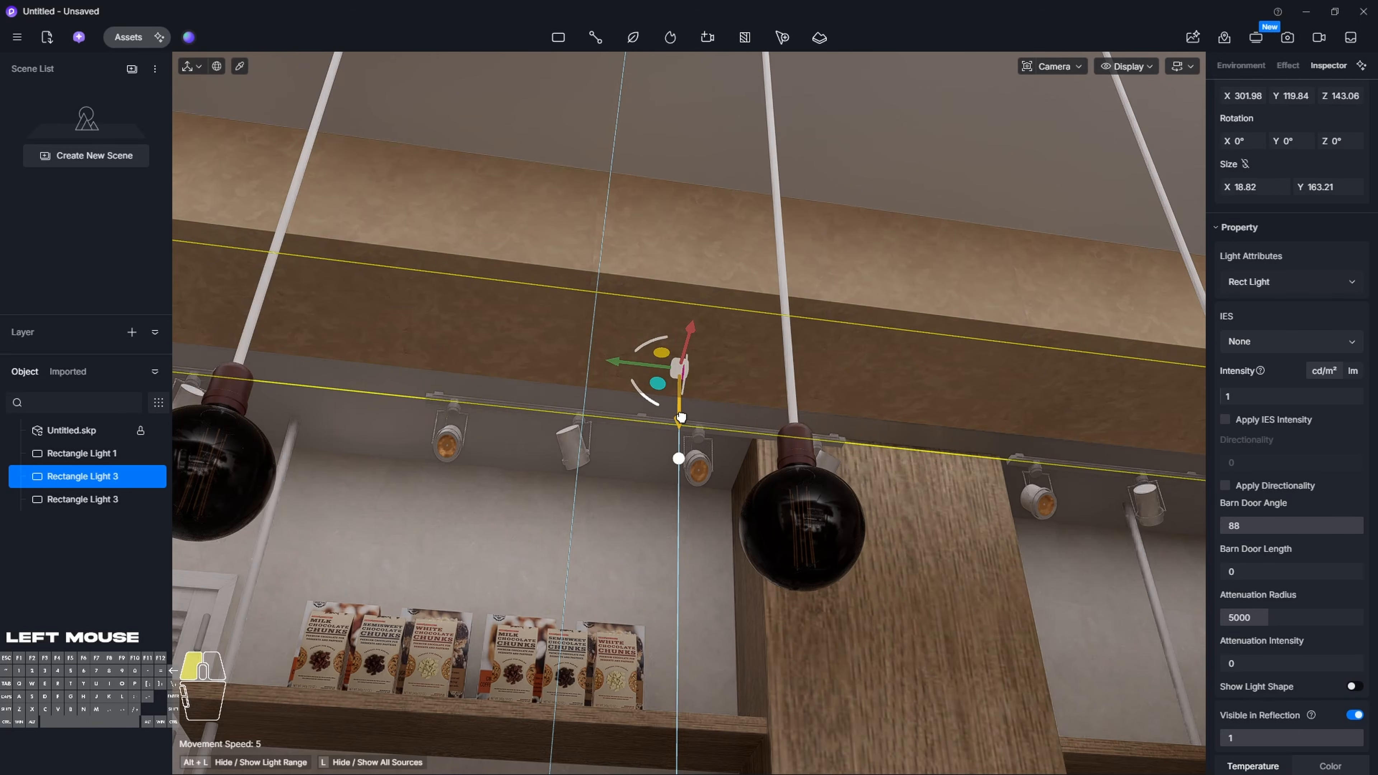
Set the intensity of the rectangle light behind the counter to 3
left_click(1258, 398)
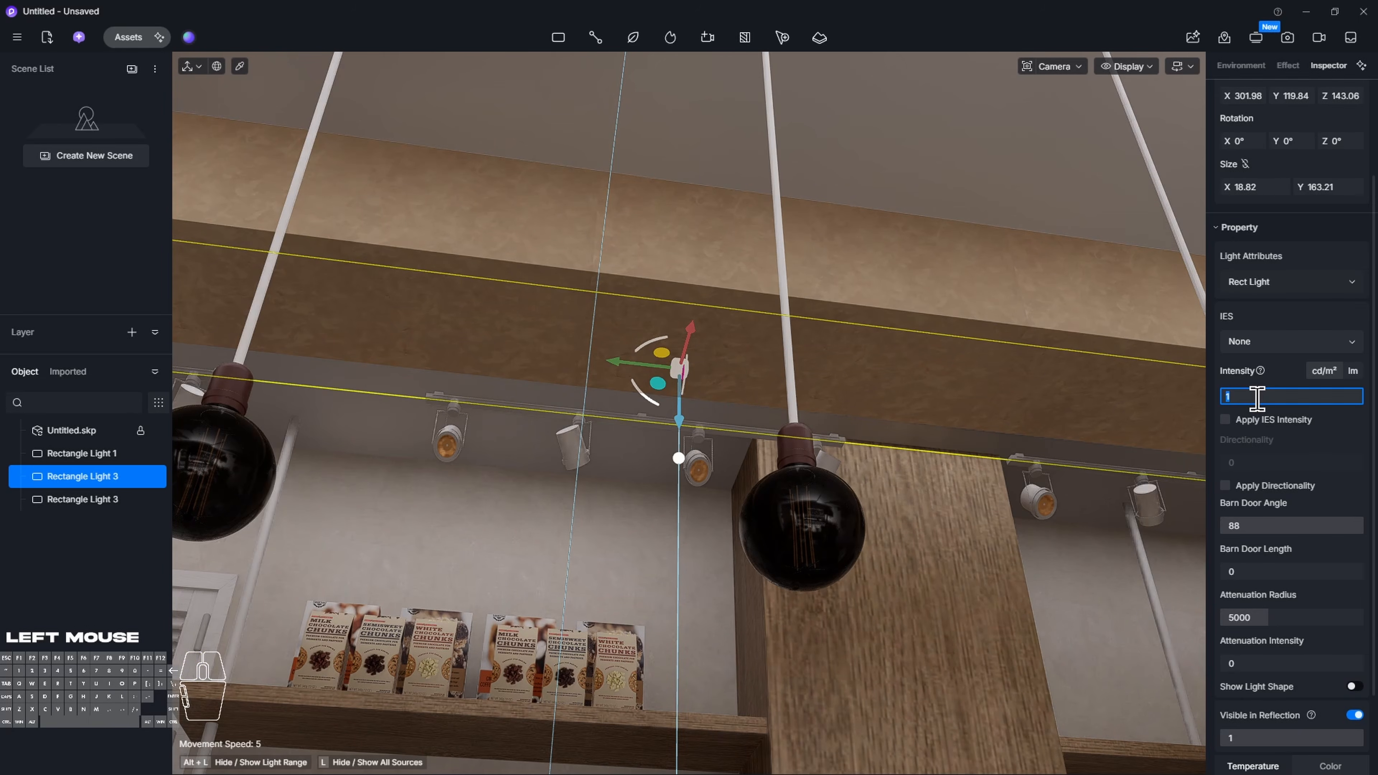
type("3")
key("Return")
Select the material of the arched strips inside the wall shelves, then switch to SketchUp
right_click_drag(759, 420, 668, 185)
key("s")
key("s")
key("s")
key("s")
key("d")
key("w")
key("d")
key("a")
key("w")
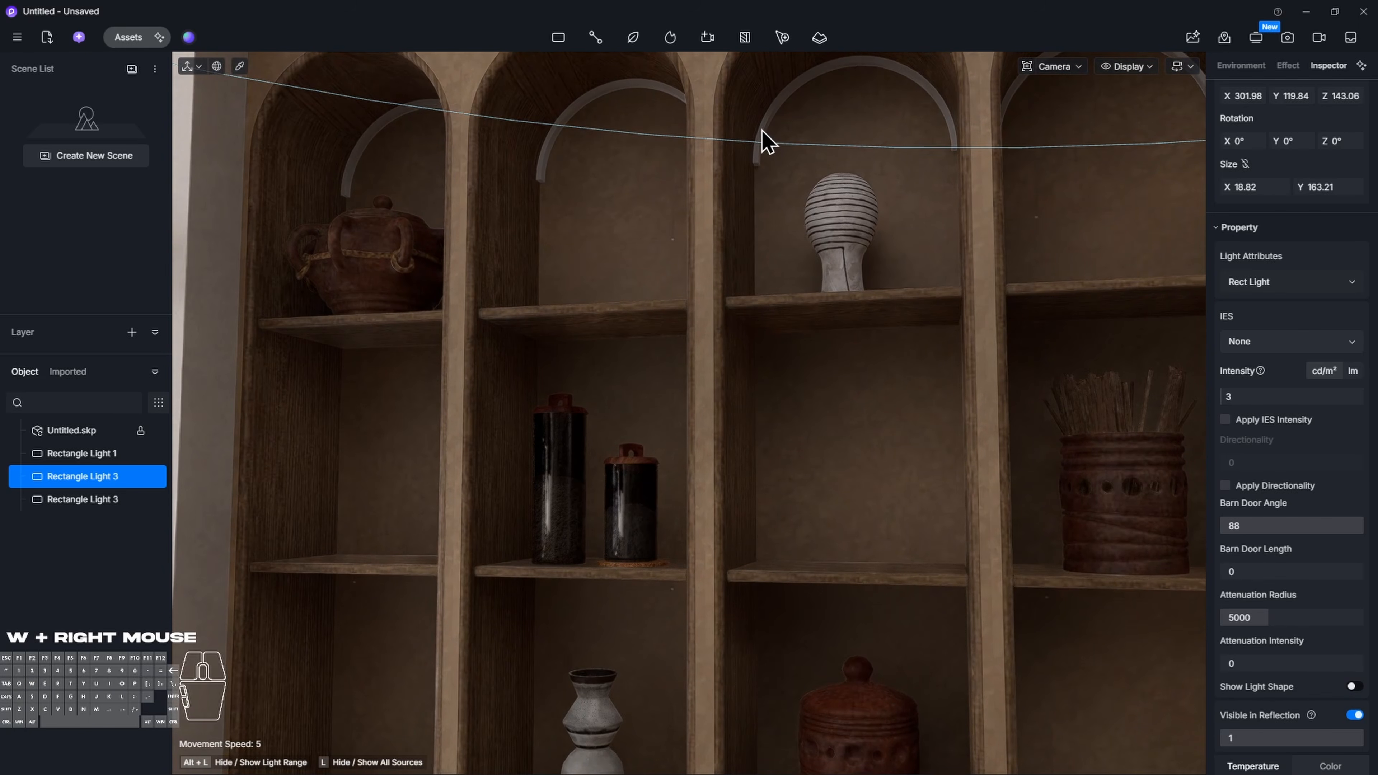
left_click(777, 106)
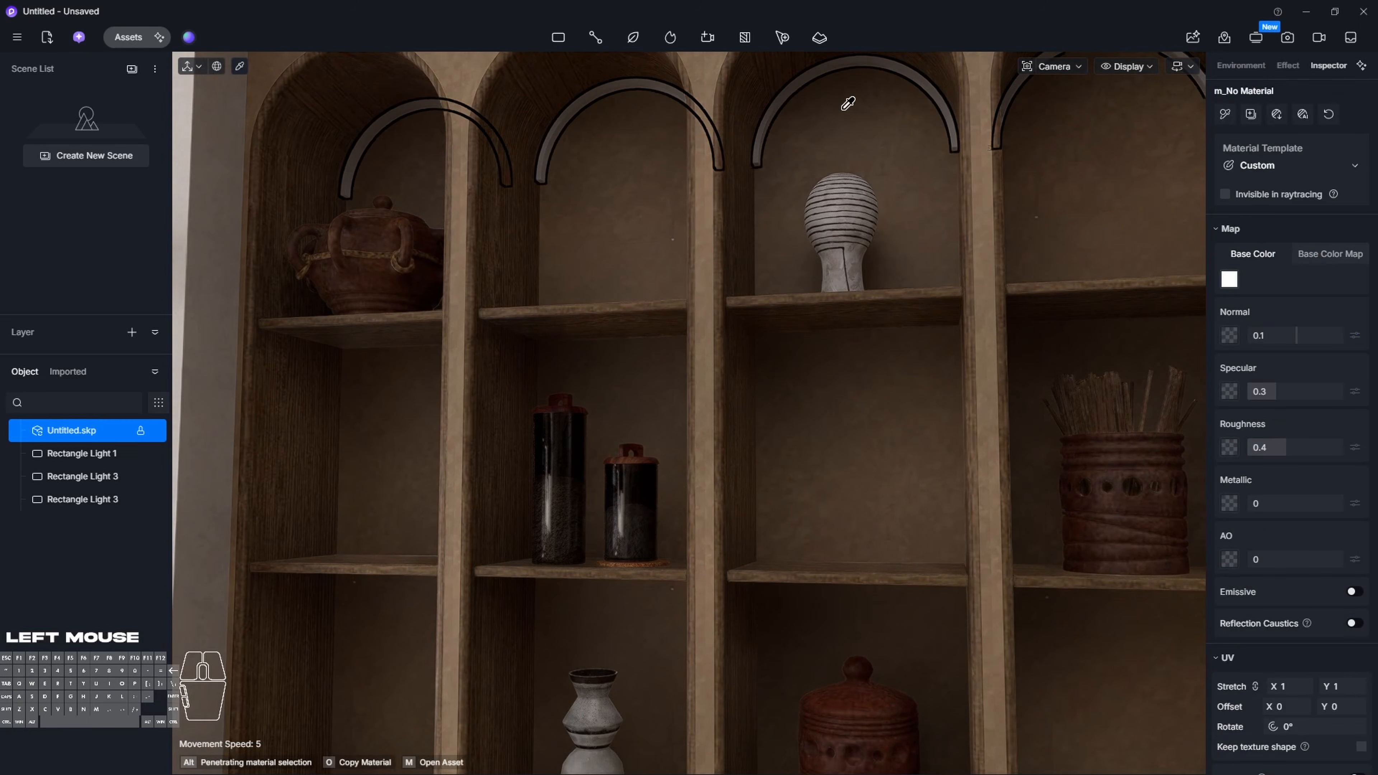
key("alt+Tab")
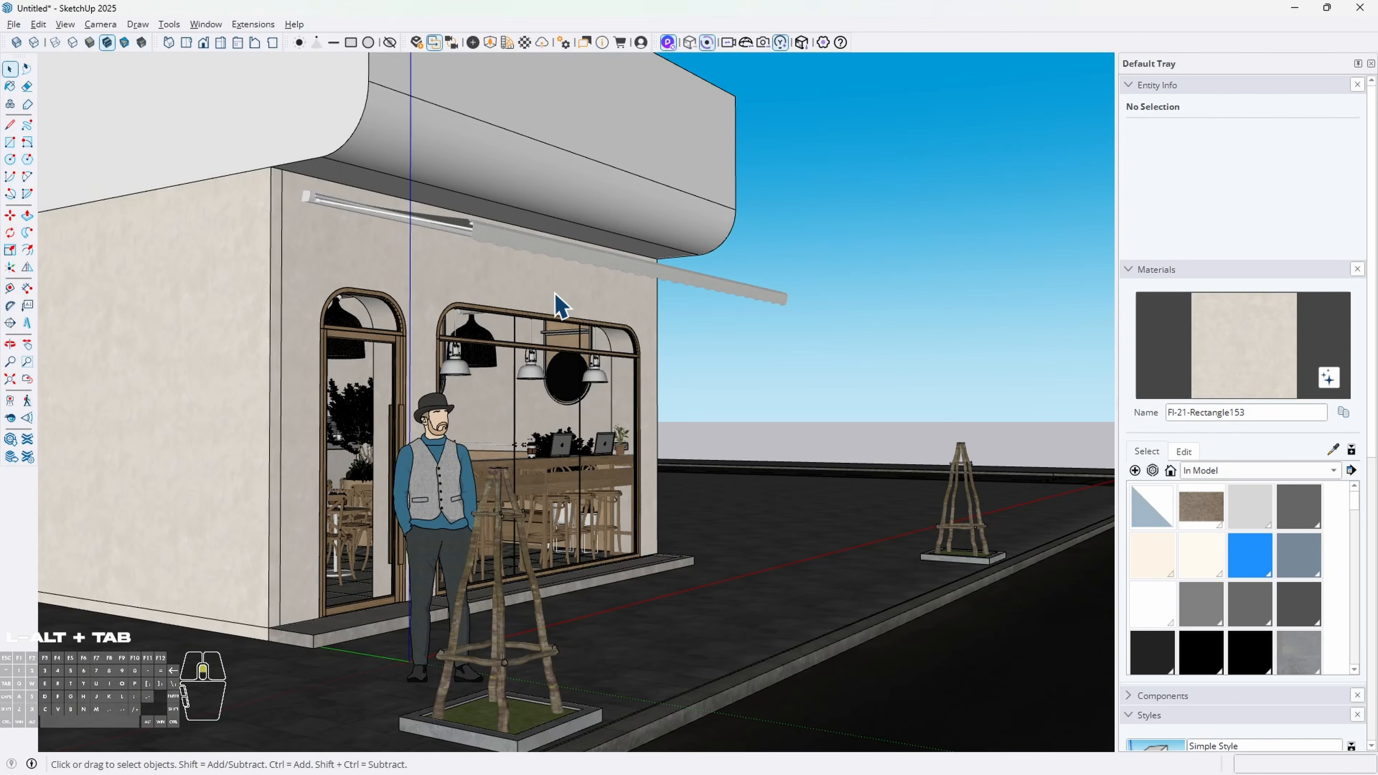
Open the group of the arched strip inside the second wall shelf niche and select all of its connected geometry
middle_click_drag(554, 293, 203, 486)
scroll(203, 485, "up", 2, "shift")
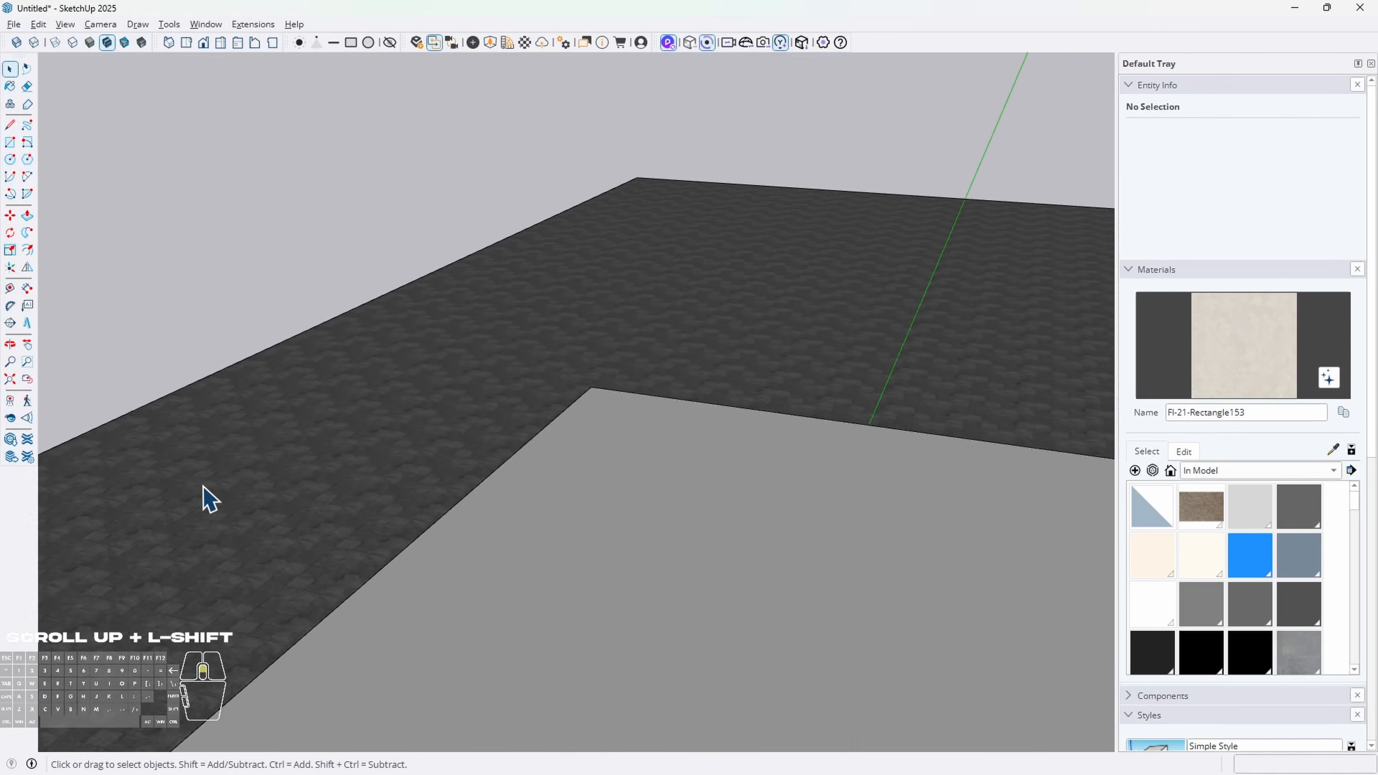
scroll(293, 535, "up", 3)
middle_click_drag(452, 584, 799, 446)
scroll(440, 615, "down", 2)
scroll(837, 563, "up", 3)
middle_click_drag(836, 563, 678, 466)
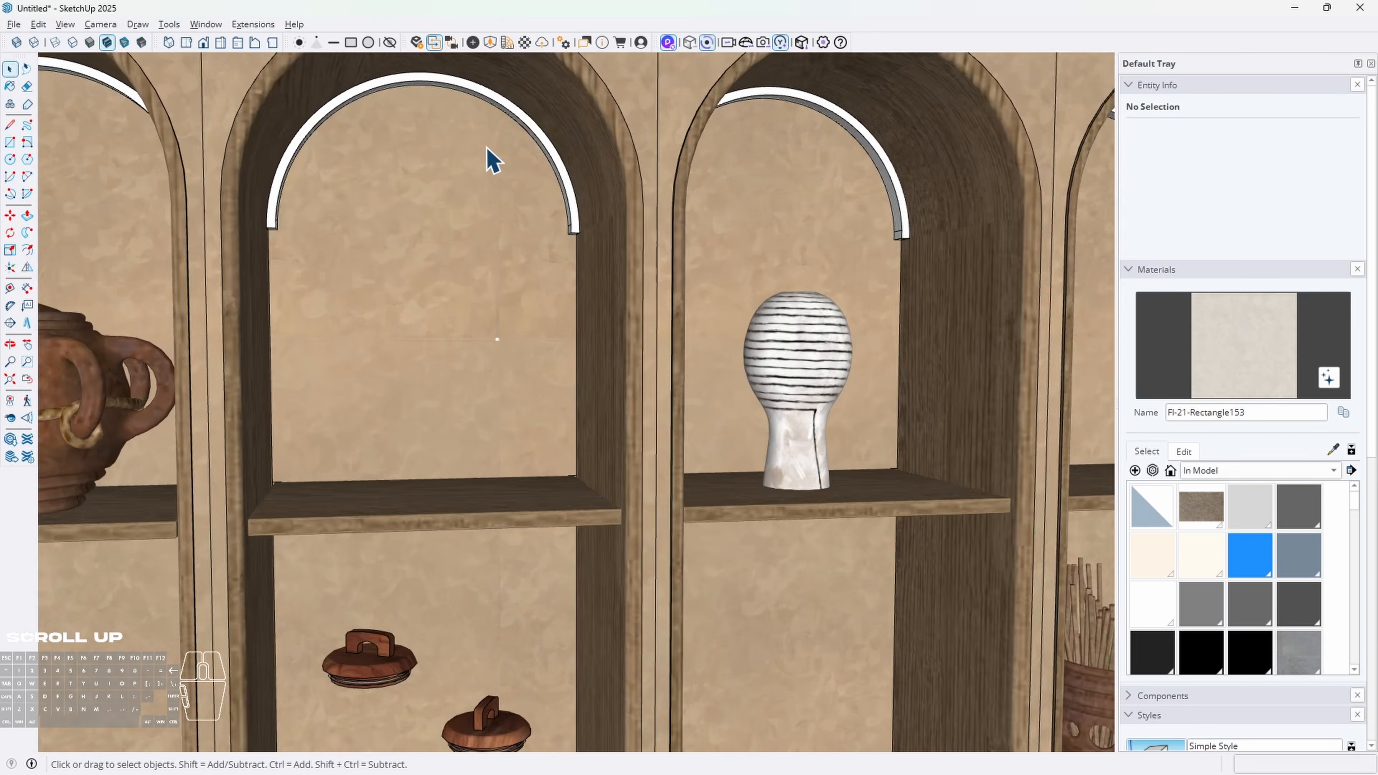
scroll(492, 160, "up", 4)
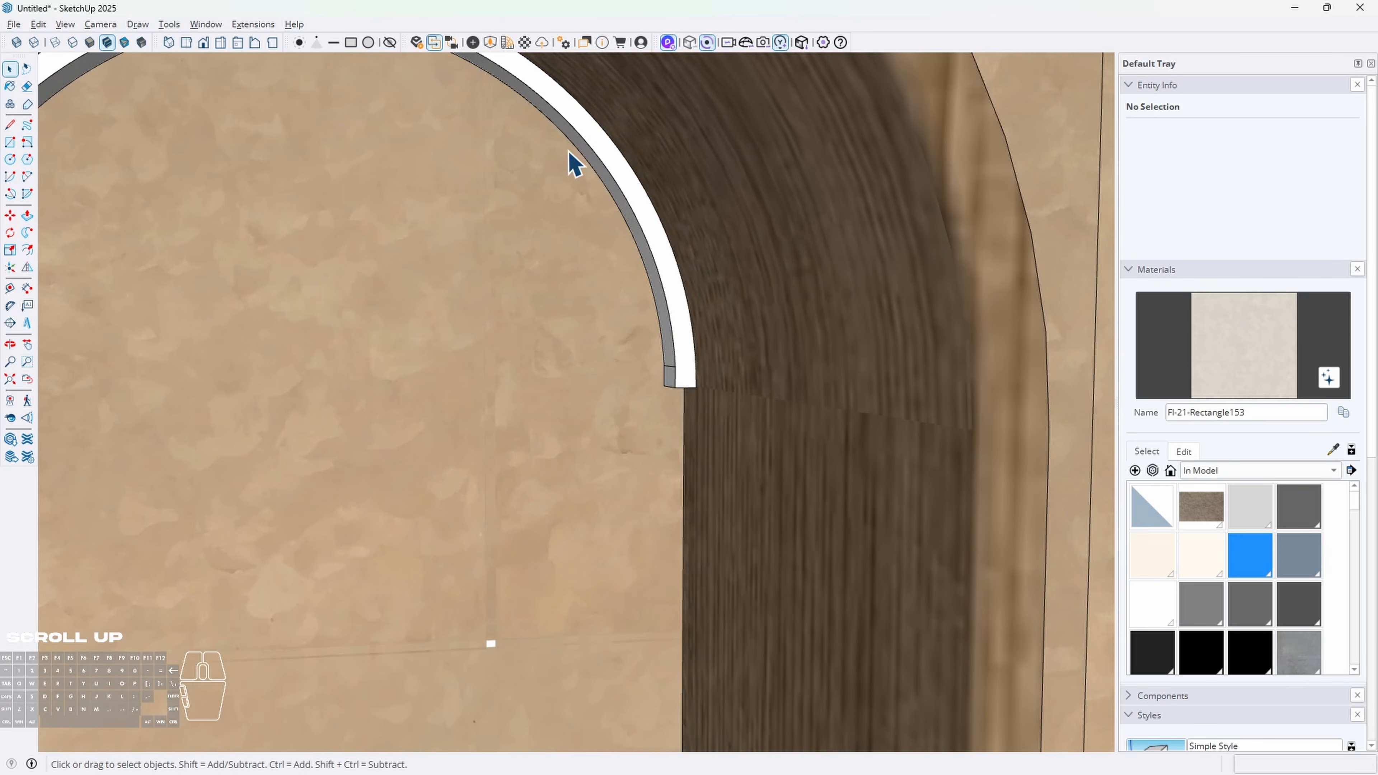
left_click(600, 148)
double_click(596, 136)
triple_click(597, 137)
Paint the arched strips in the shelf niches with the solid color B02_Almond_Blush
scroll(1106, 464, "down", 1)
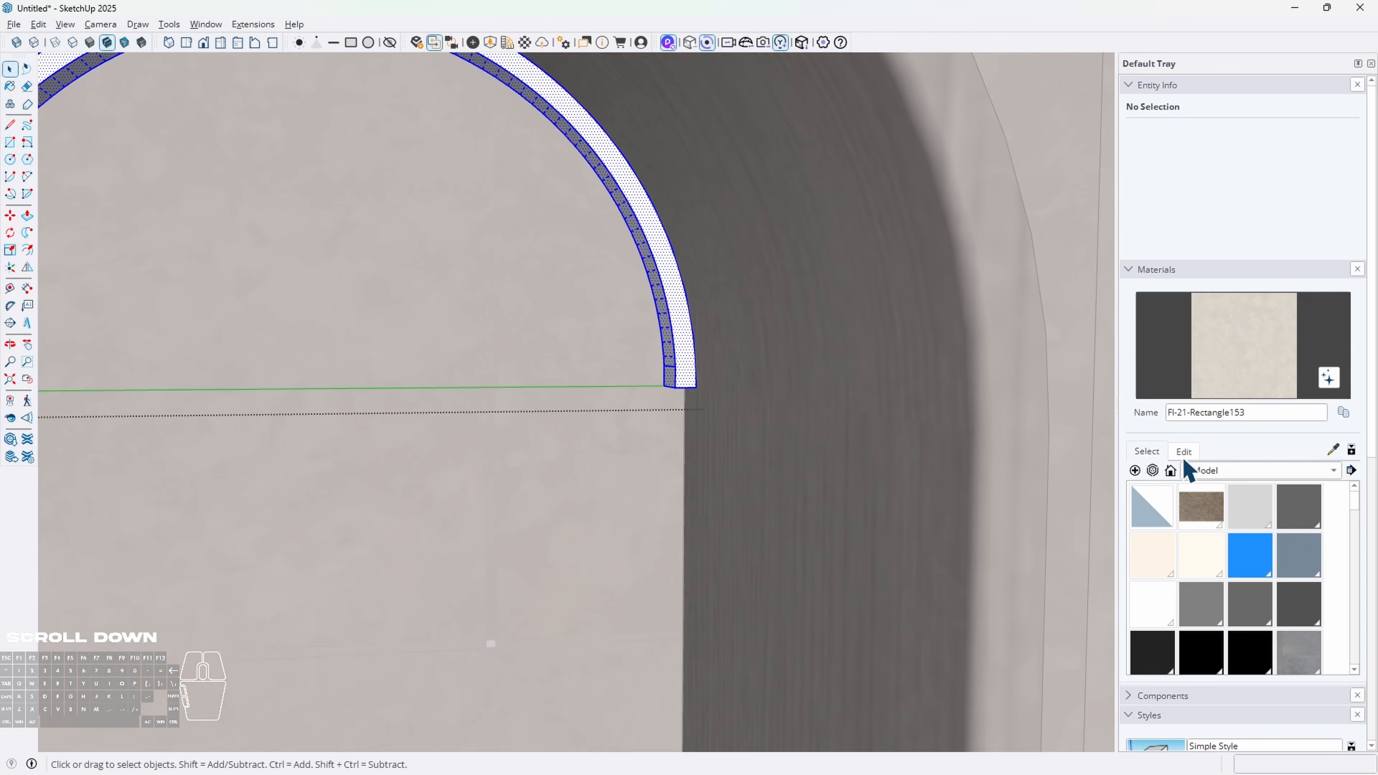
left_click(1206, 471)
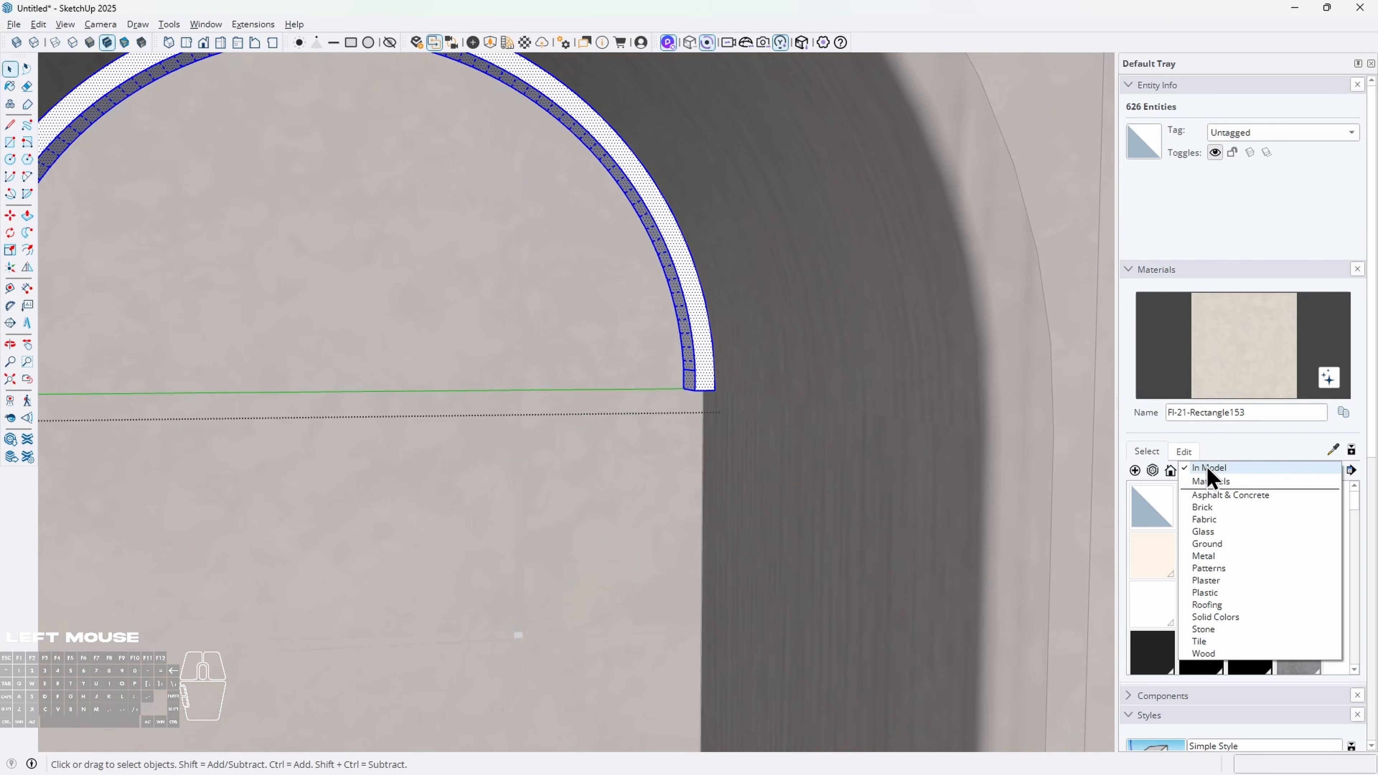
left_click(1215, 617)
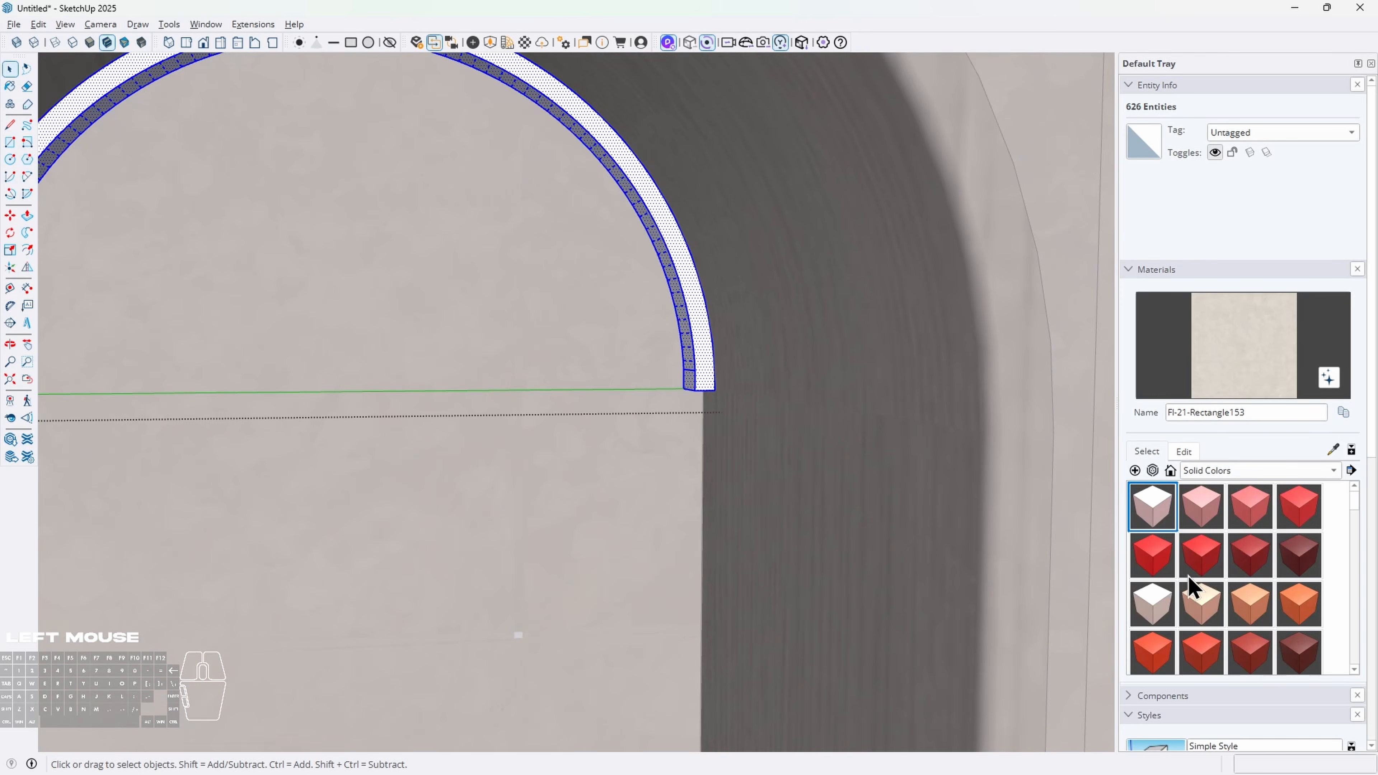
left_click(1201, 604)
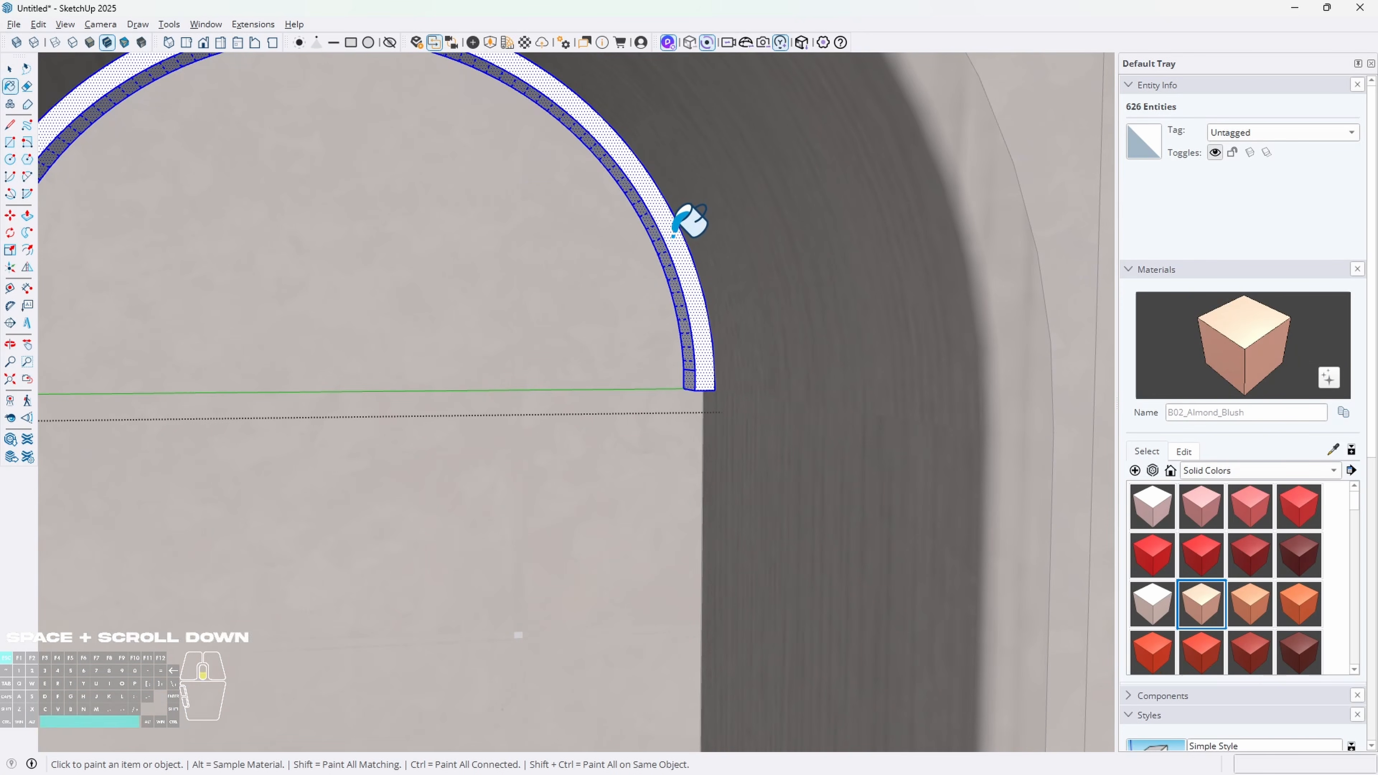
scroll(654, 253, "down", 5)
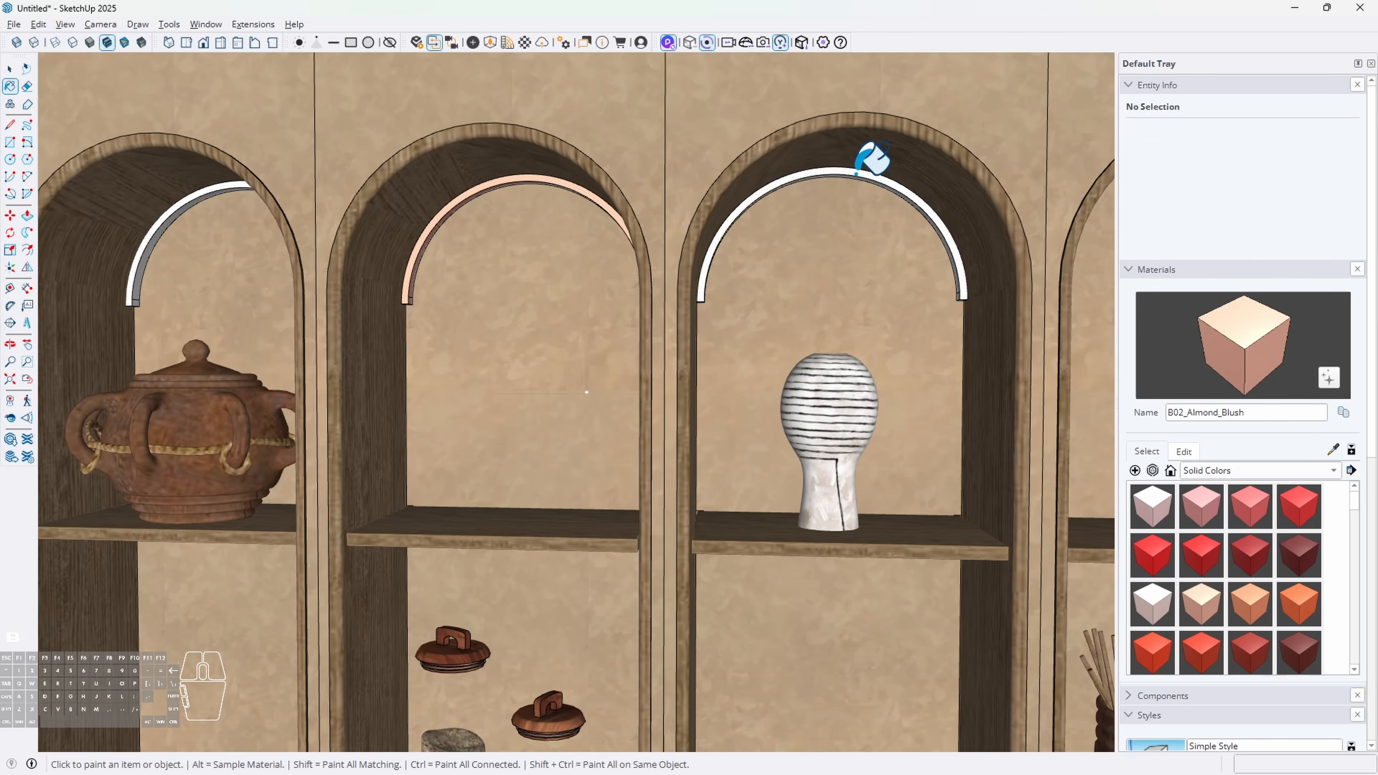
middle_click_drag(870, 148, 311, 178, "shift")
left_click(315, 196)
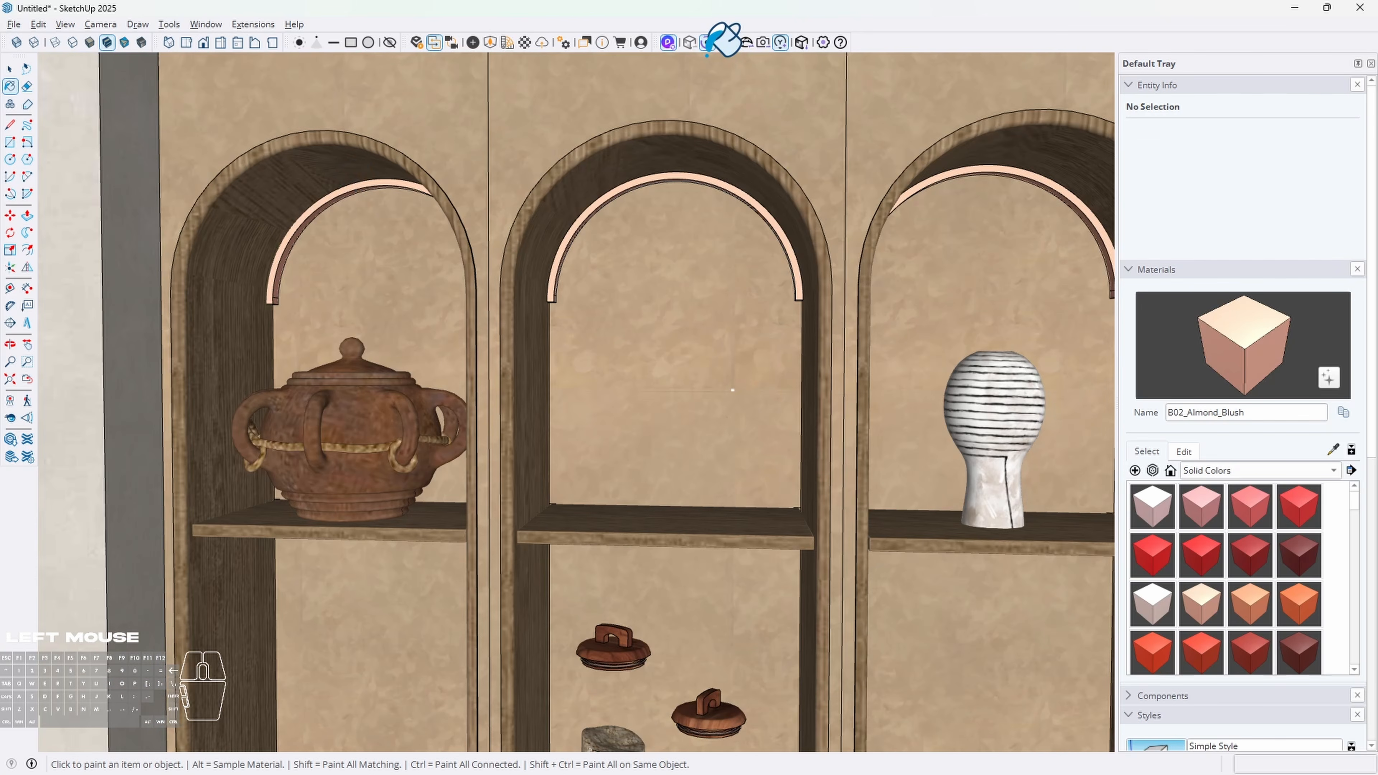
key("space")
Switch to D5 Render, pick the Almond Blush material of the arched strips and make it emissive
key("alt+Tab")
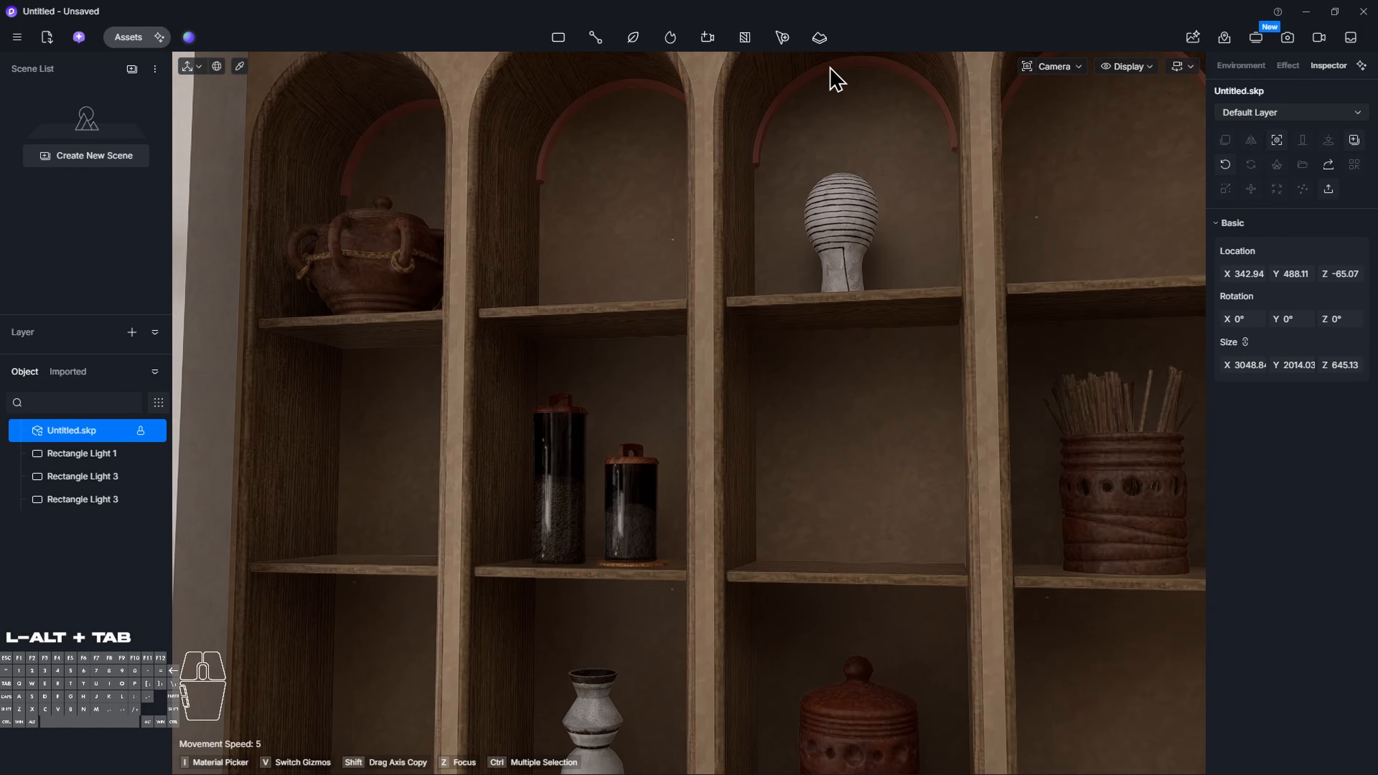
key("i")
left_click(883, 56)
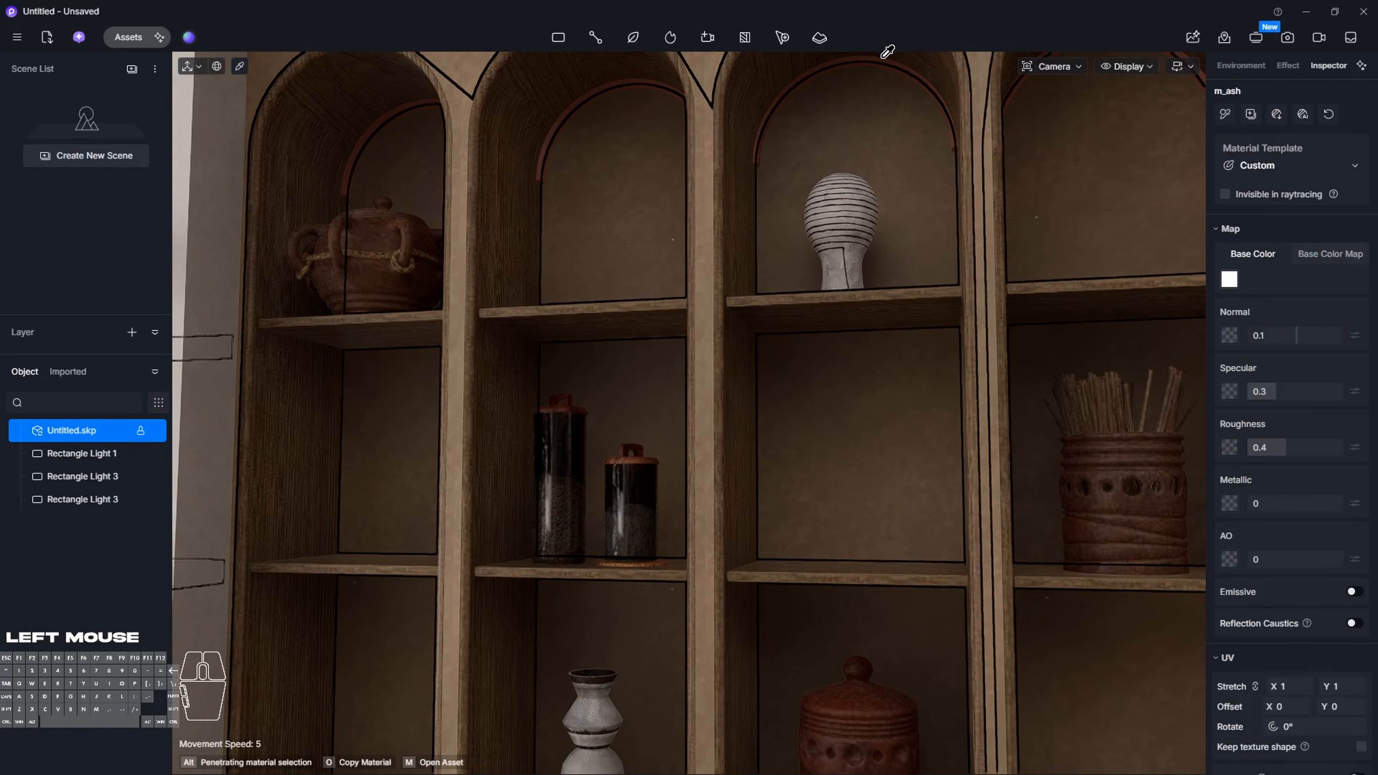
right_click_drag(887, 51, 826, 158)
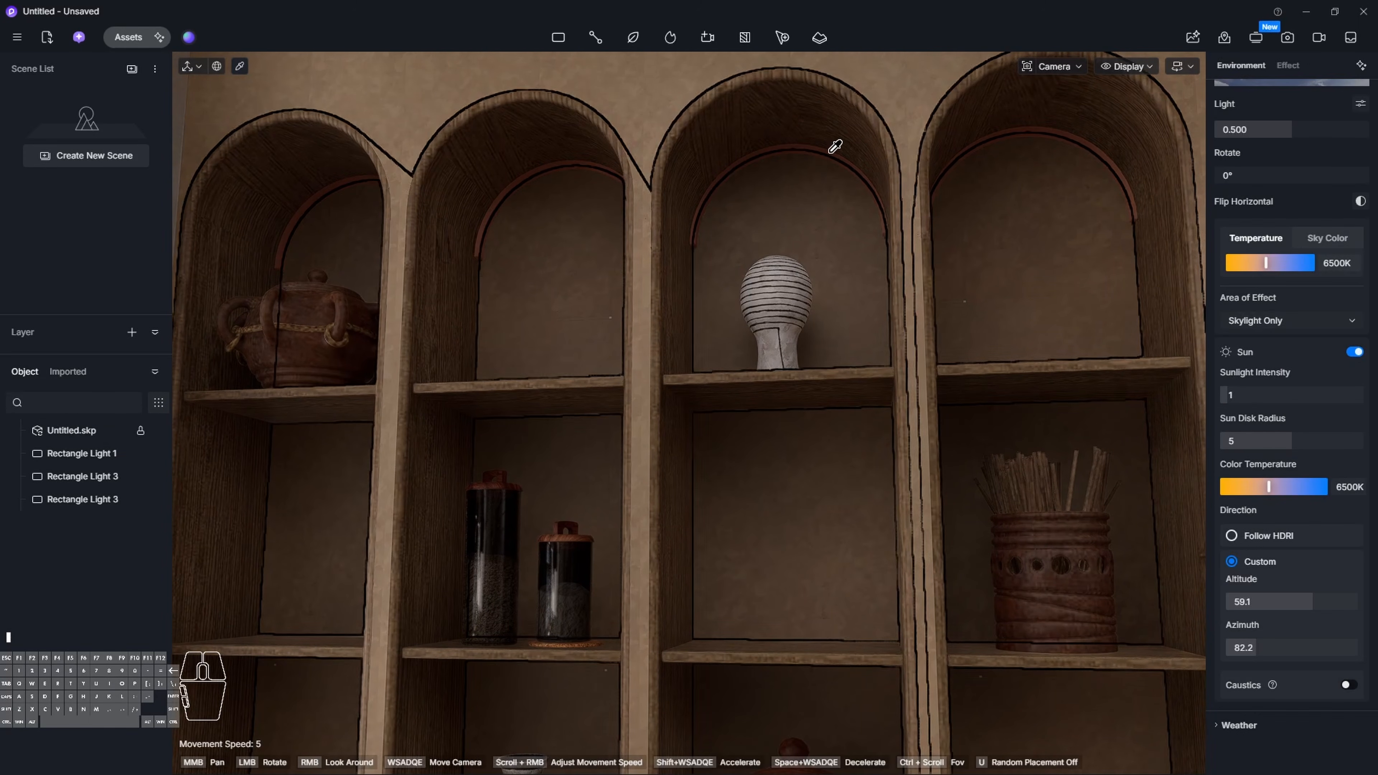
left_click(833, 148)
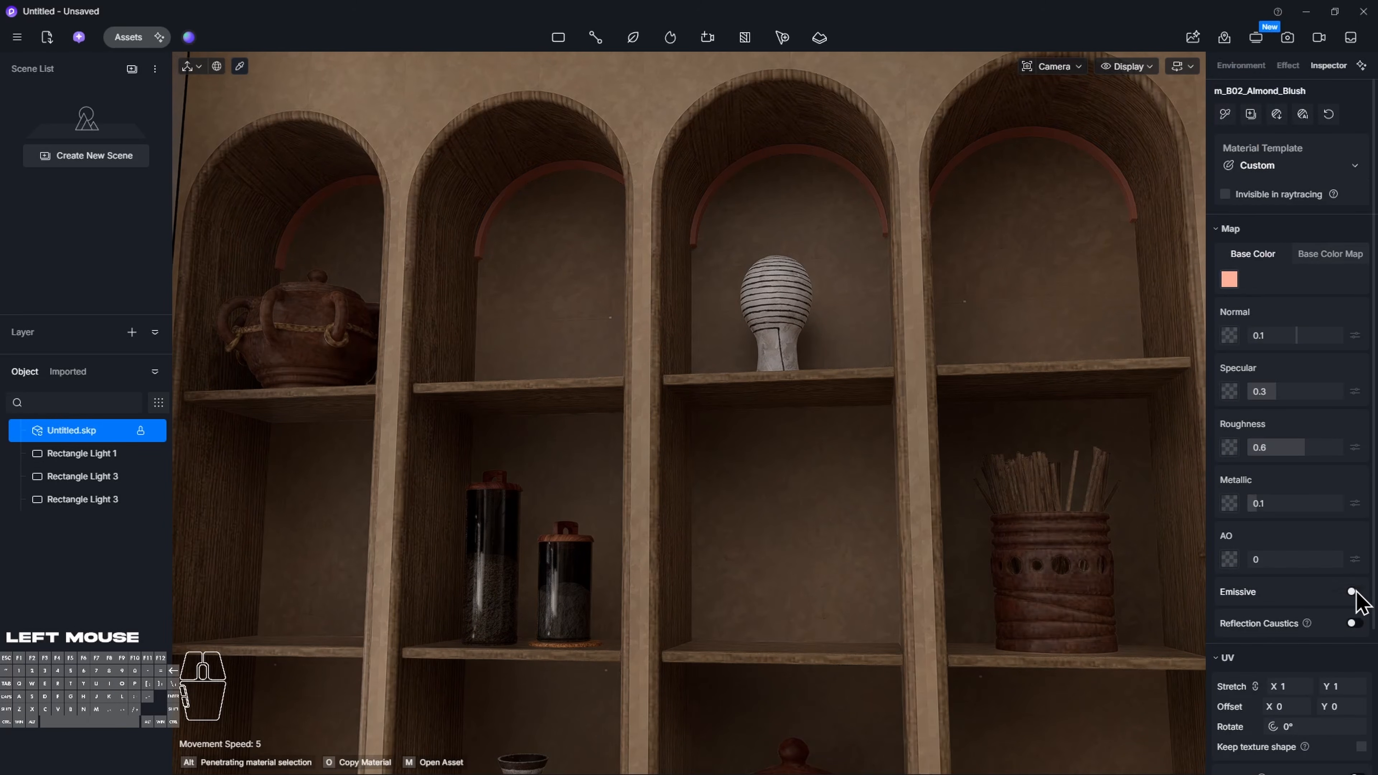
left_click(1353, 593)
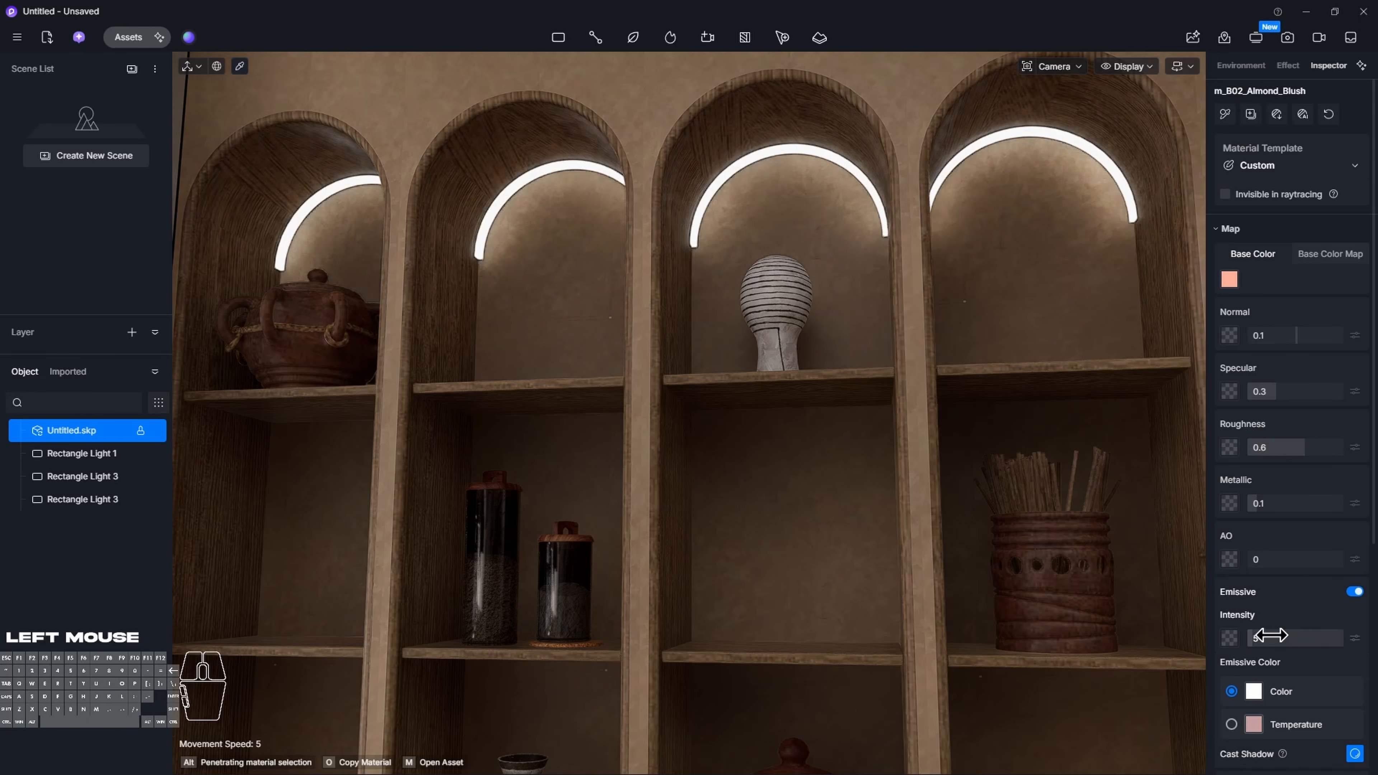
Set the arched strips' emissive intensity to 20.7 and use a color temperature of 2800 for the emission
scroll(1253, 643, "down", 2)
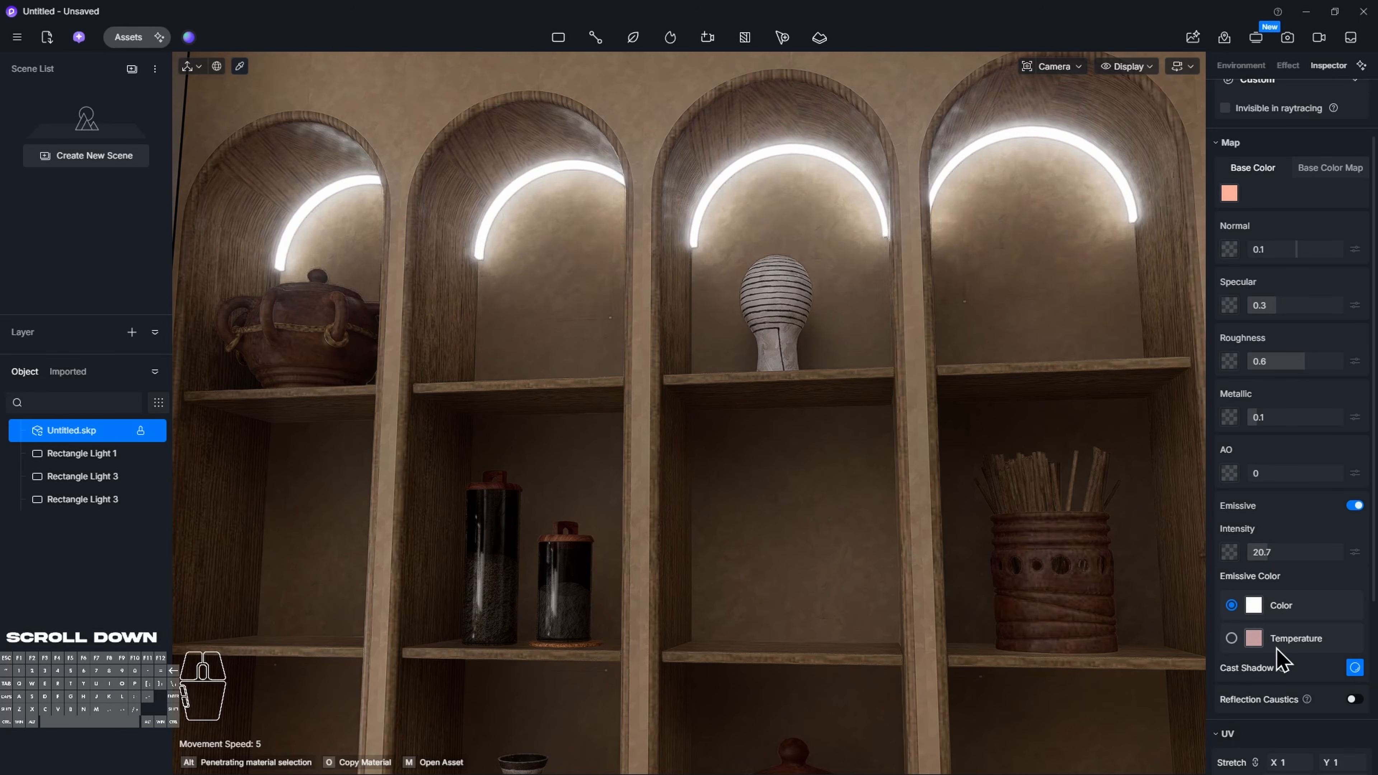
left_click(1231, 640)
left_click(1347, 662)
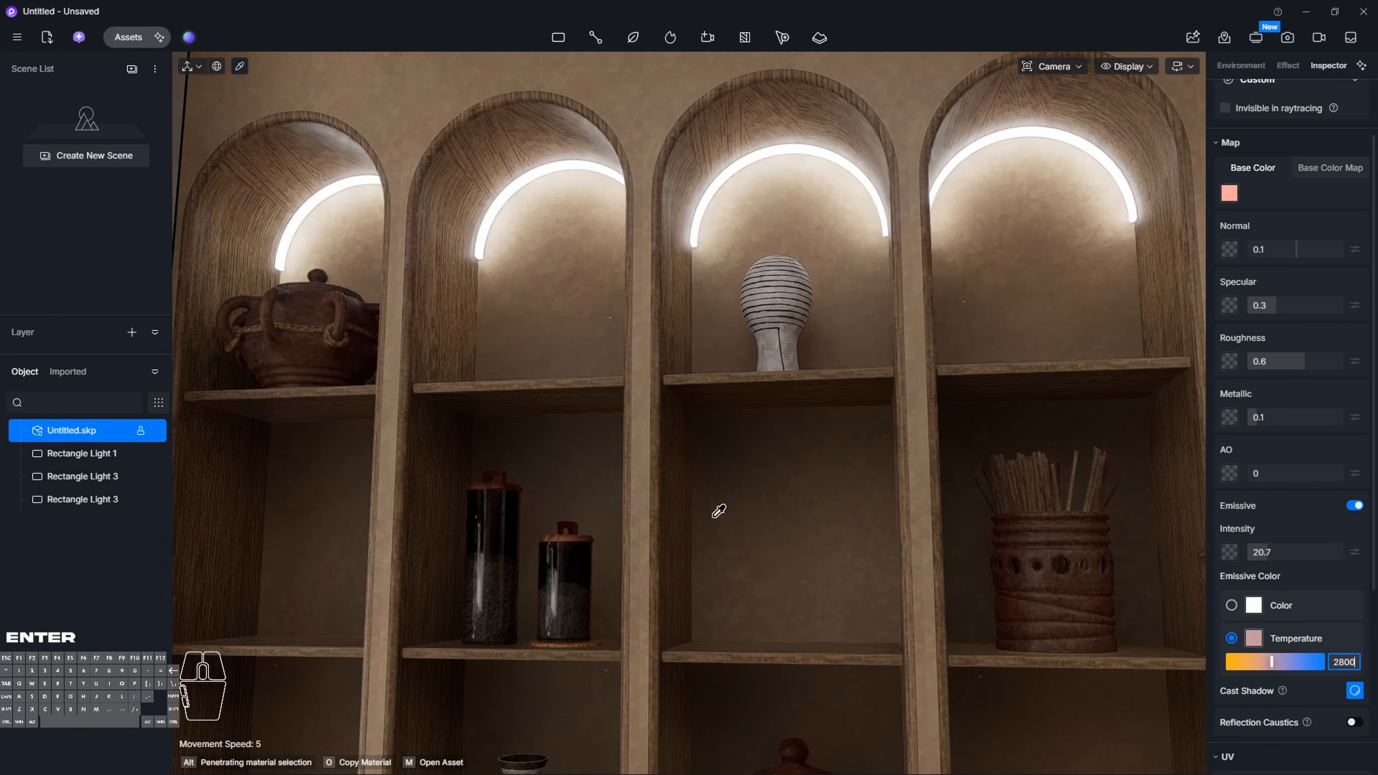
Place a strip light at the back of the underside of the shelf holding the striped vase
right_click_drag(566, 387, 616, 388)
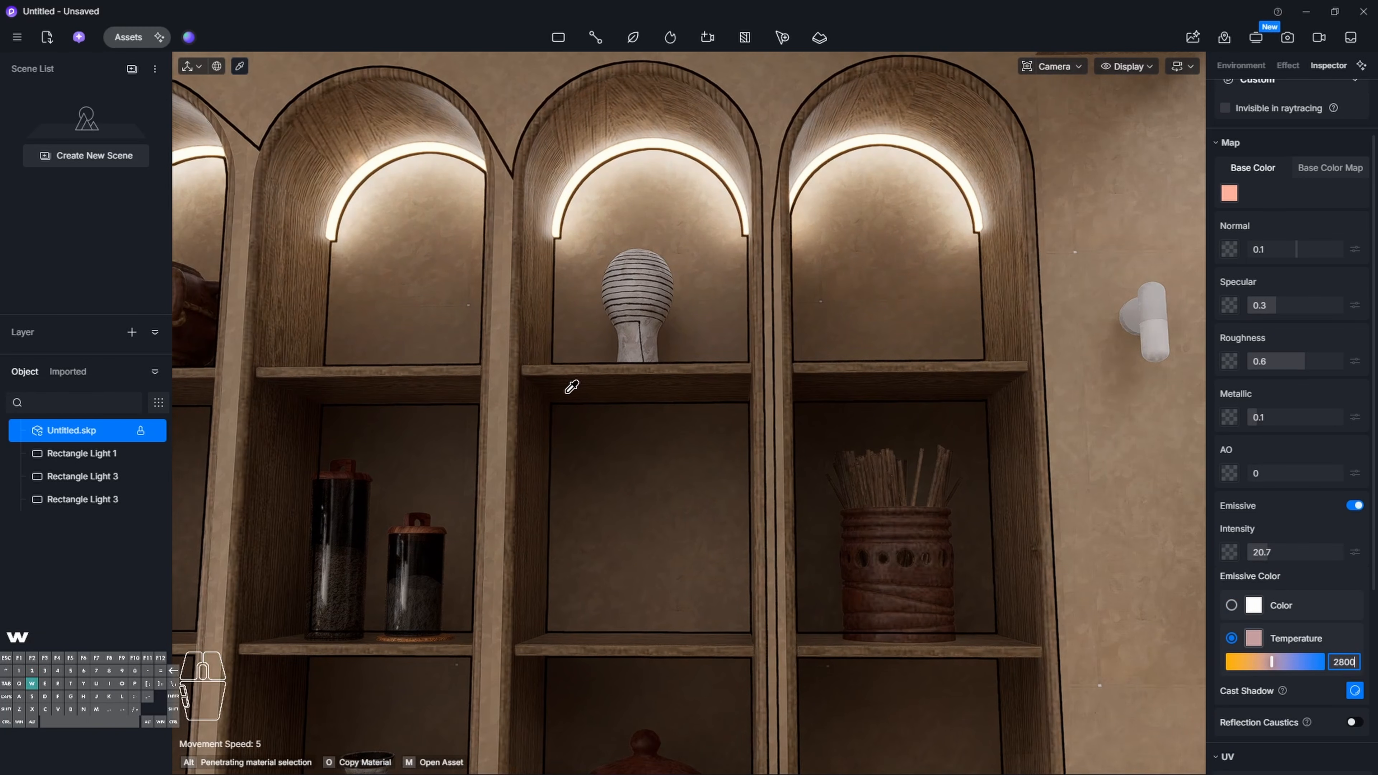
key("w")
key("space")
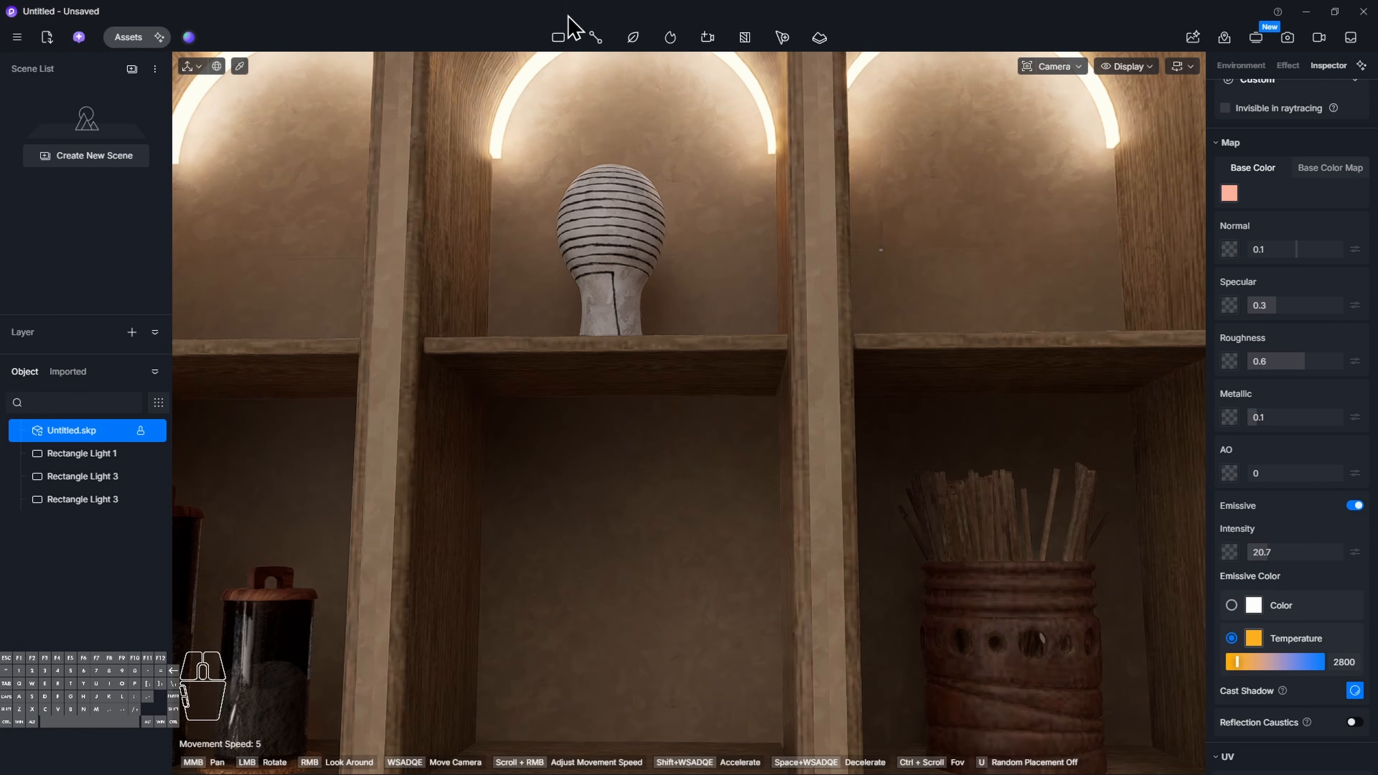
left_click(564, 36)
left_click(571, 132)
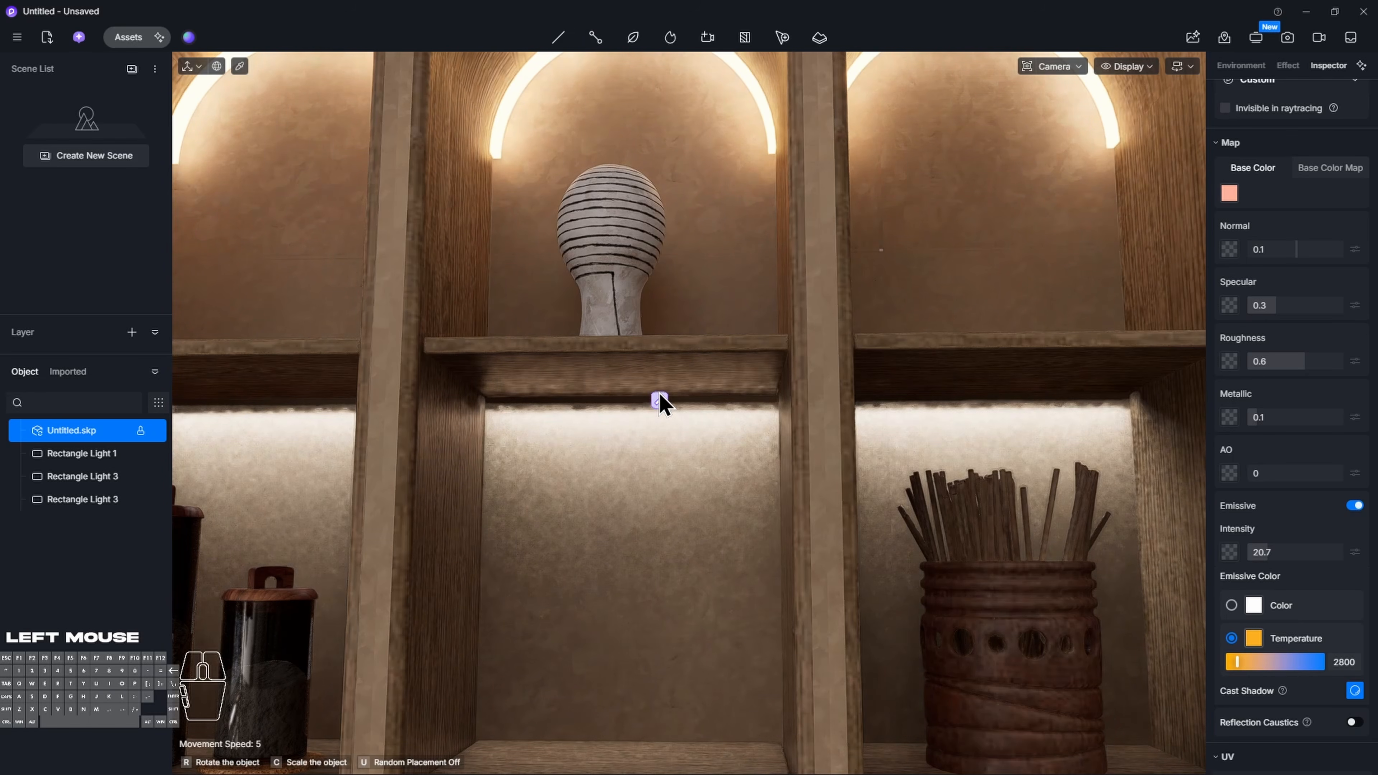
left_click(658, 405)
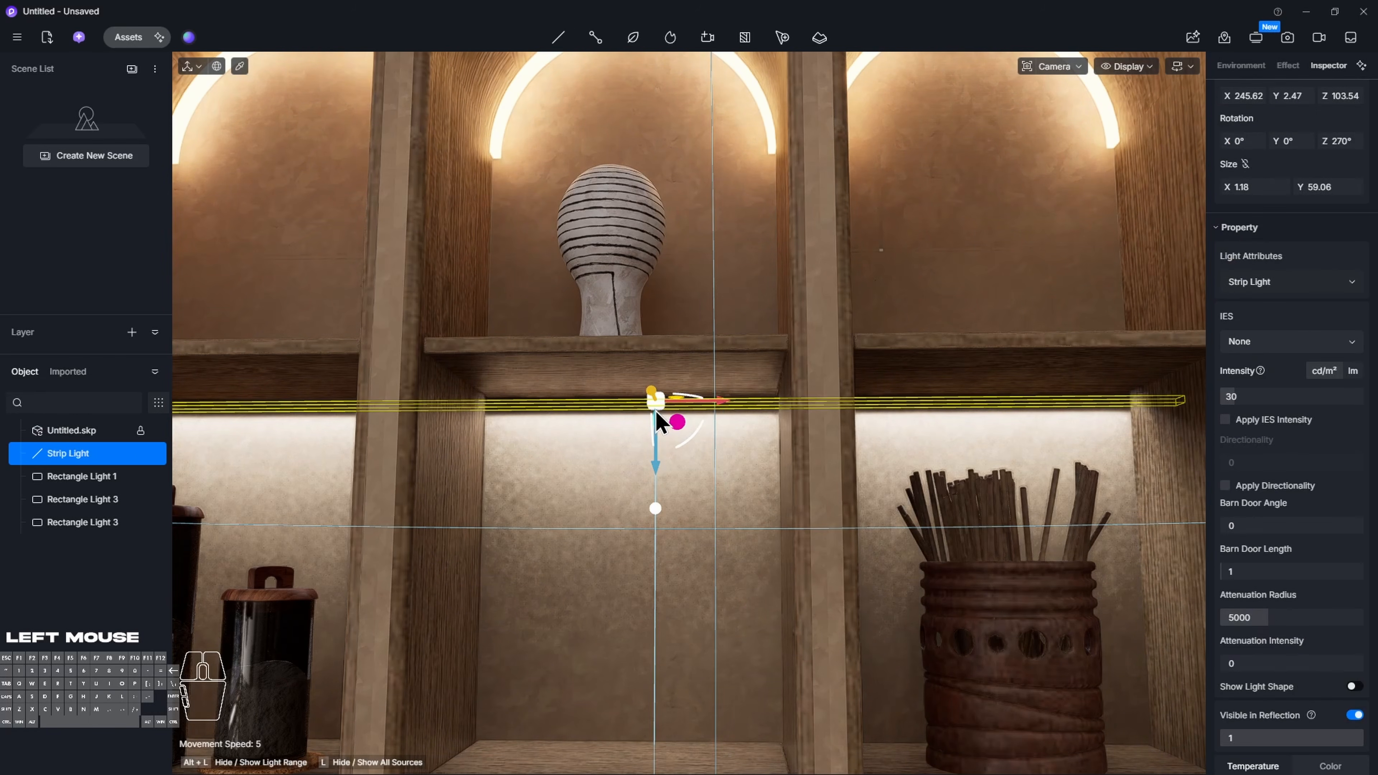
Fit the strip light tightly under the shelf and center it across the four bays, at about X 233.53, Y 1.99, Z 103.83
left_click_drag(652, 396, 653, 393)
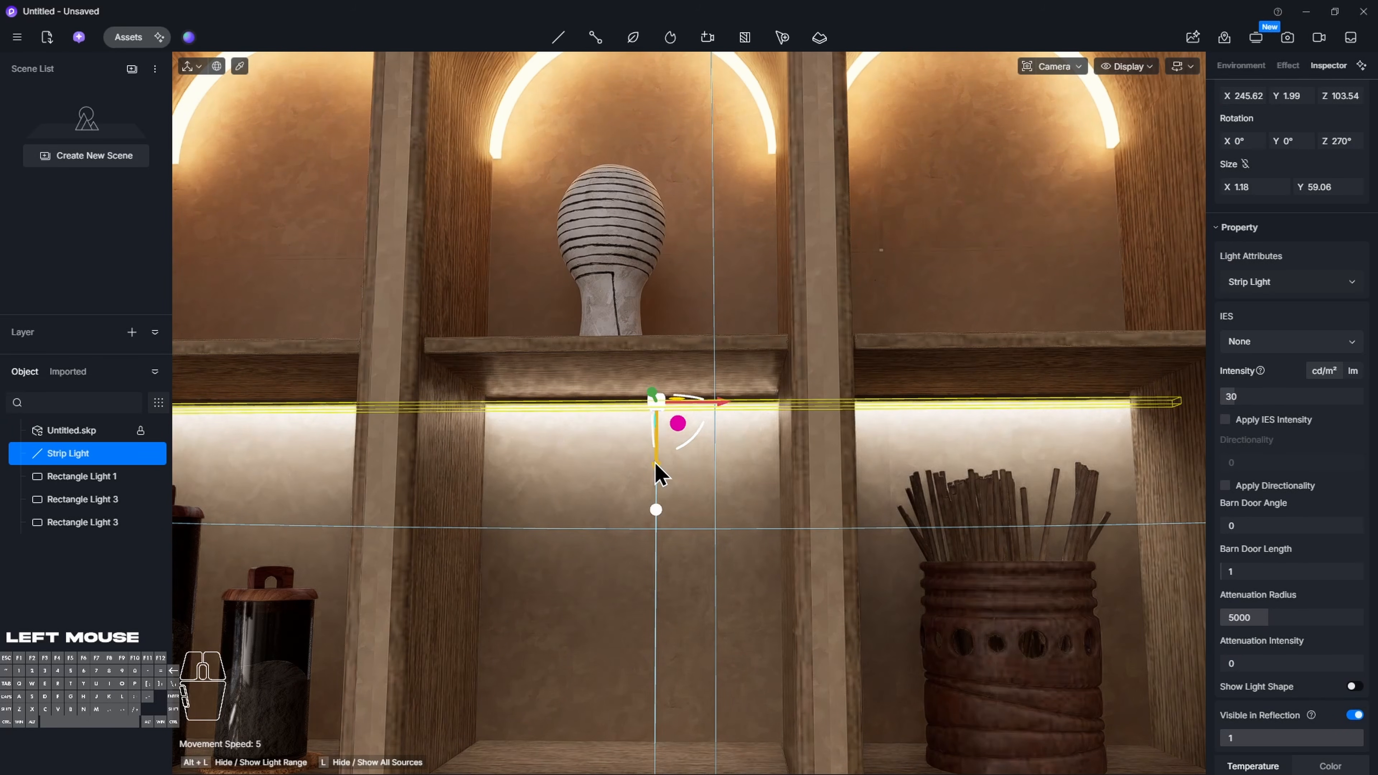
left_click_drag(654, 457, 655, 456)
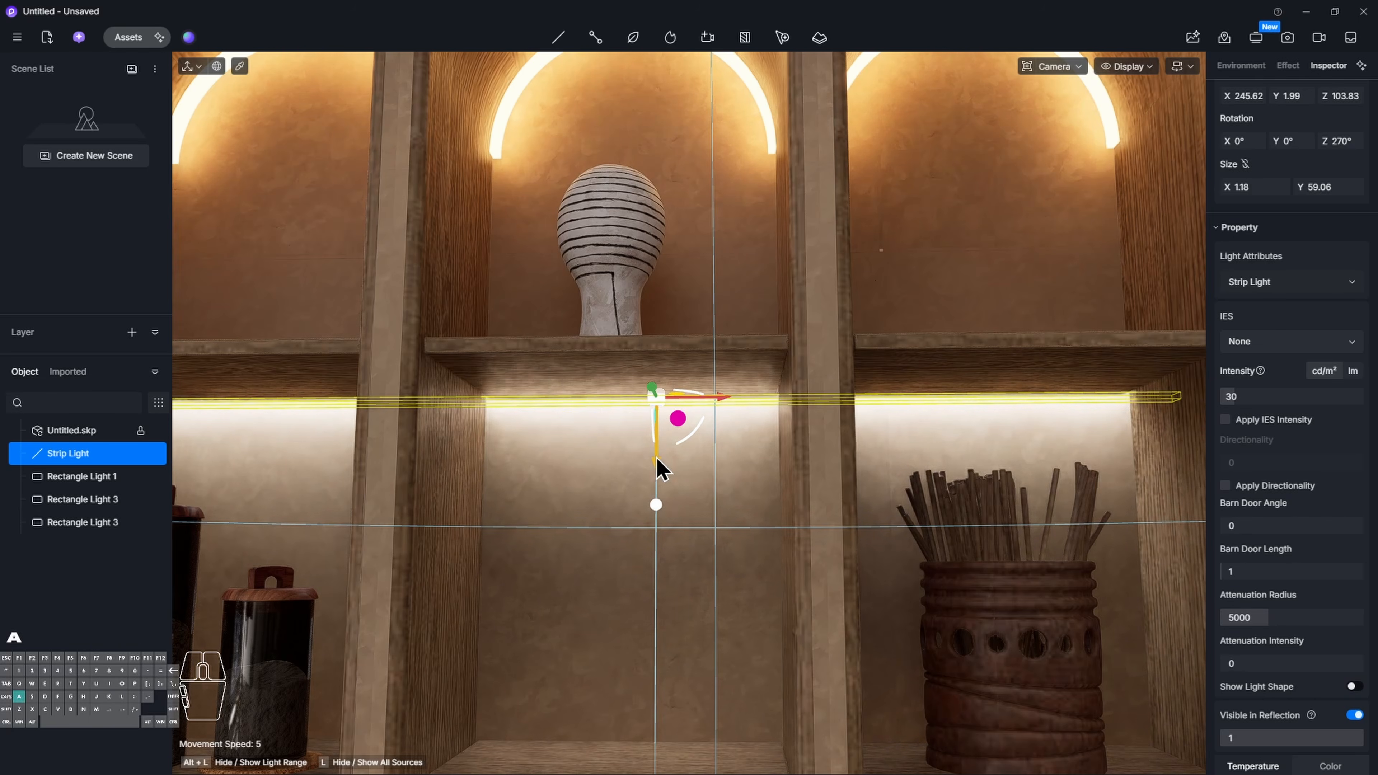
key("d")
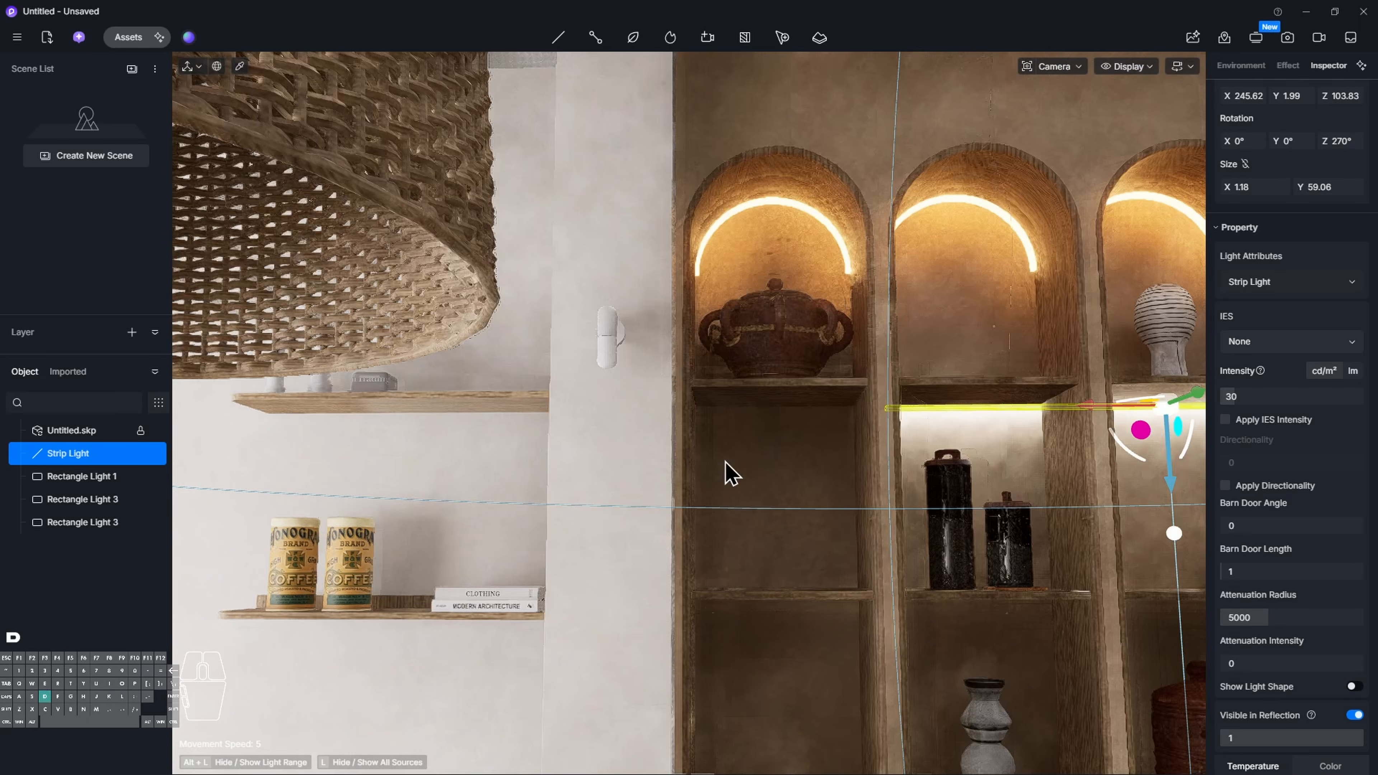
key("d")
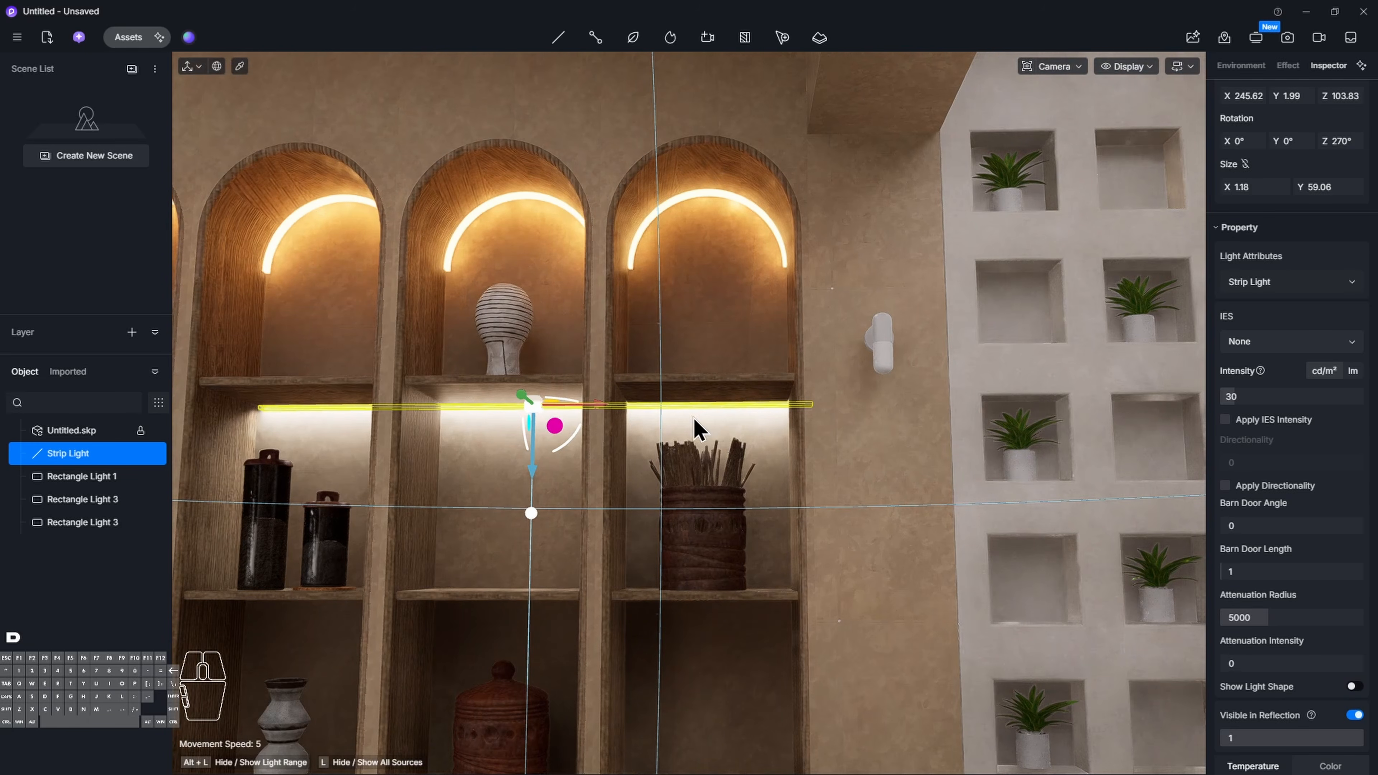
middle_click_drag(694, 418, 877, 432, "shift")
left_click(668, 387)
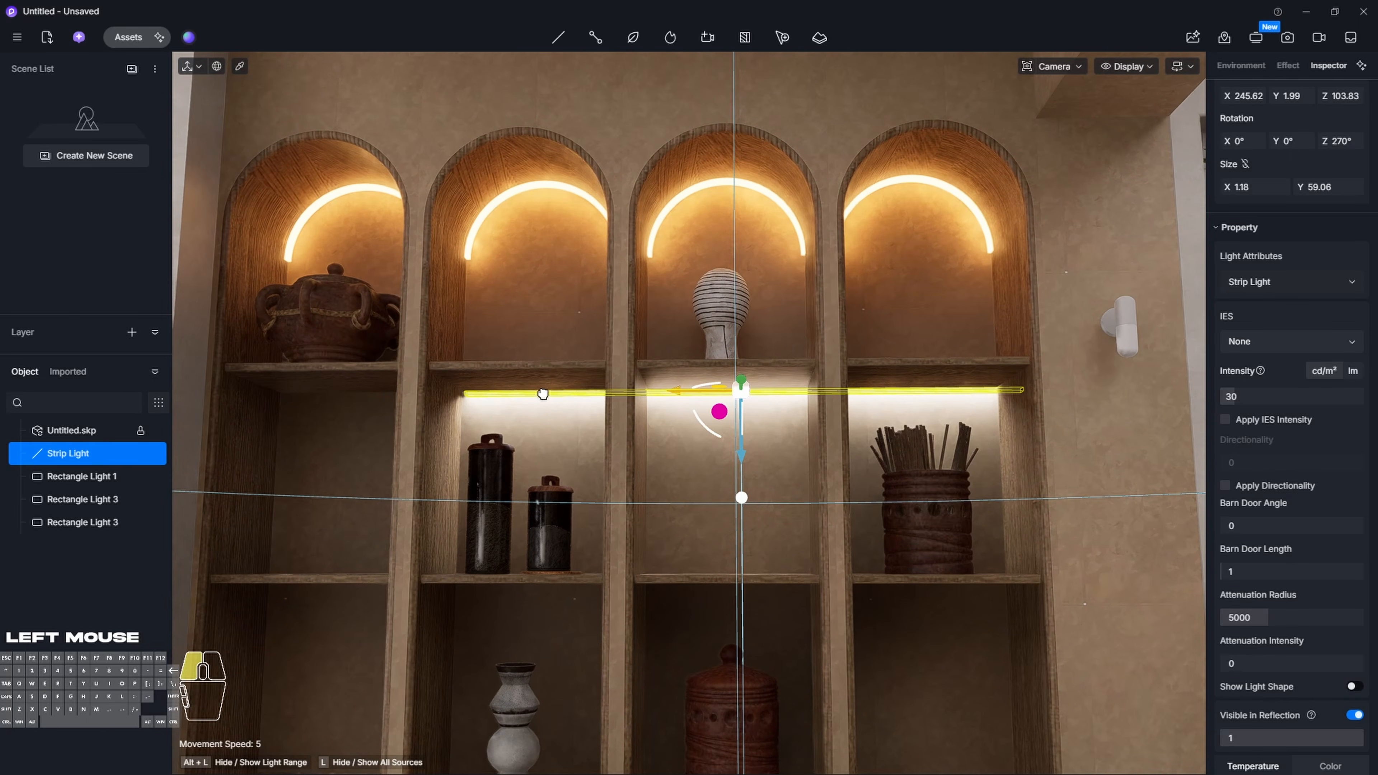
left_click_drag(542, 393, 547, 388)
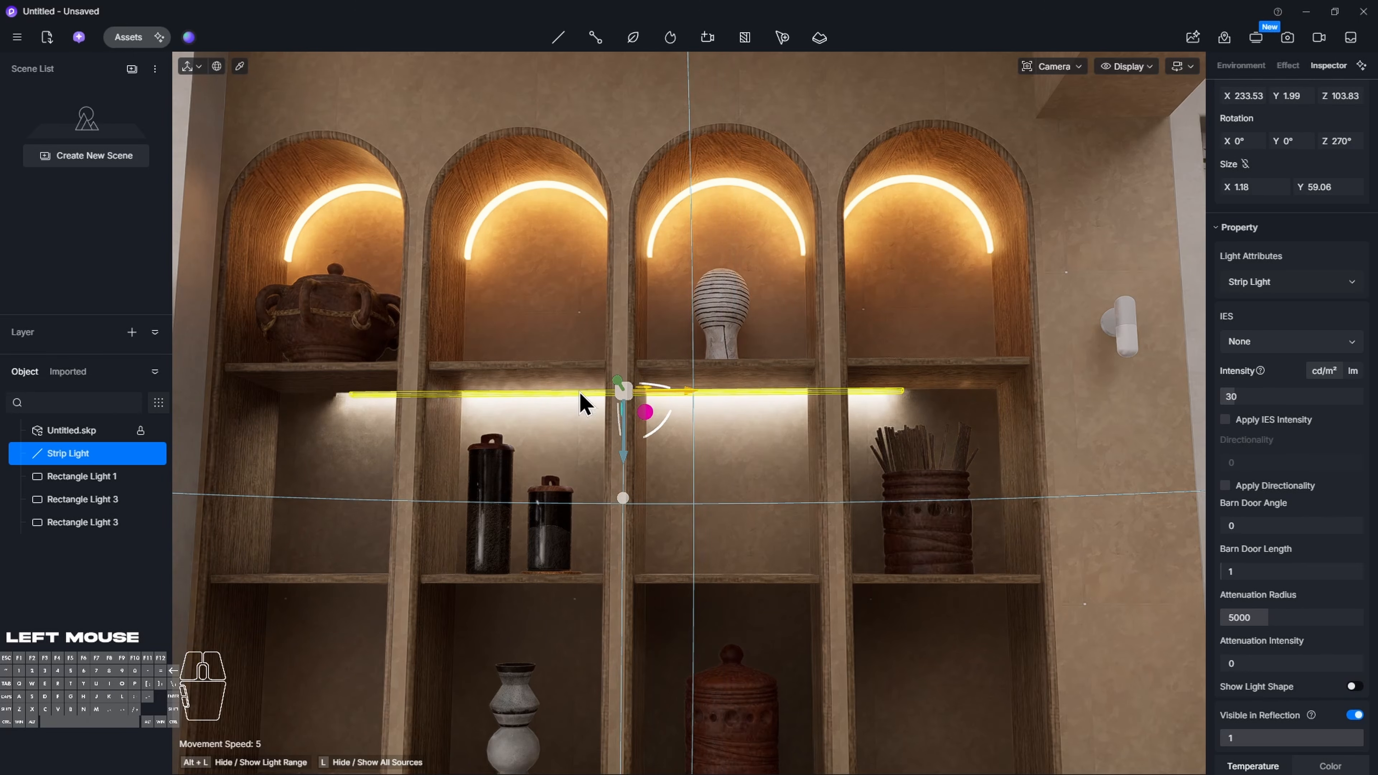
Lengthen the strip light to about 77.47 so it spans all four bays, and set its temperature to 2800
key("v")
left_click_drag(690, 391, 692, 388)
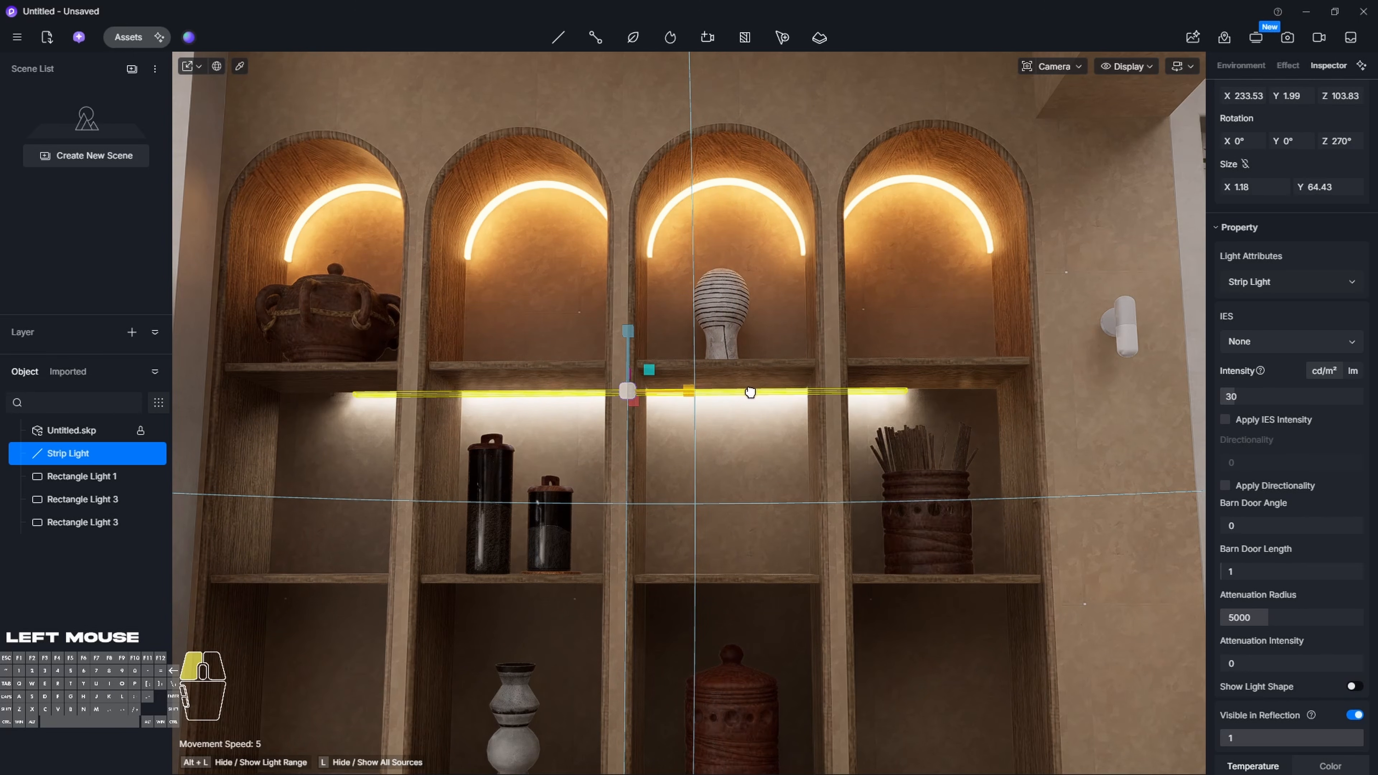
left_click_drag(800, 395, 829, 392)
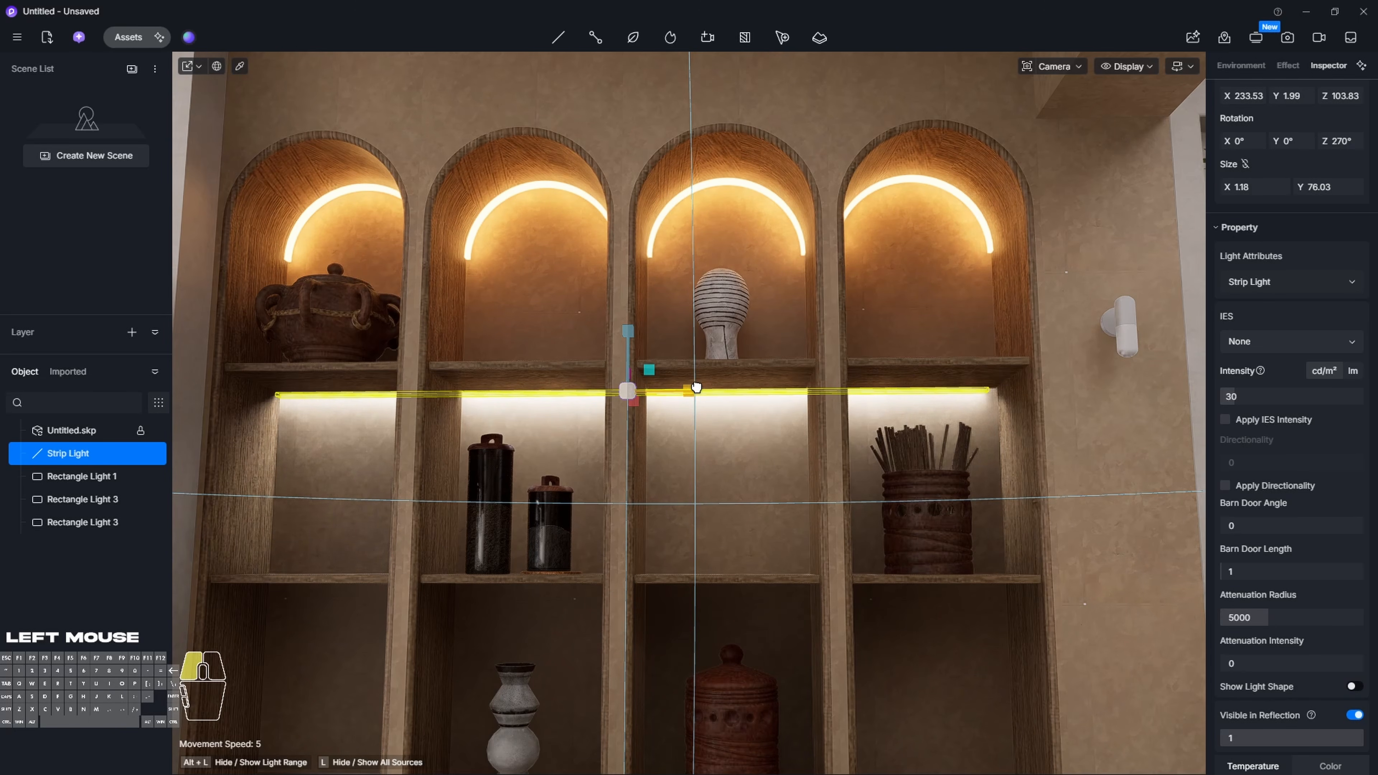
scroll(1321, 681, "down", 2)
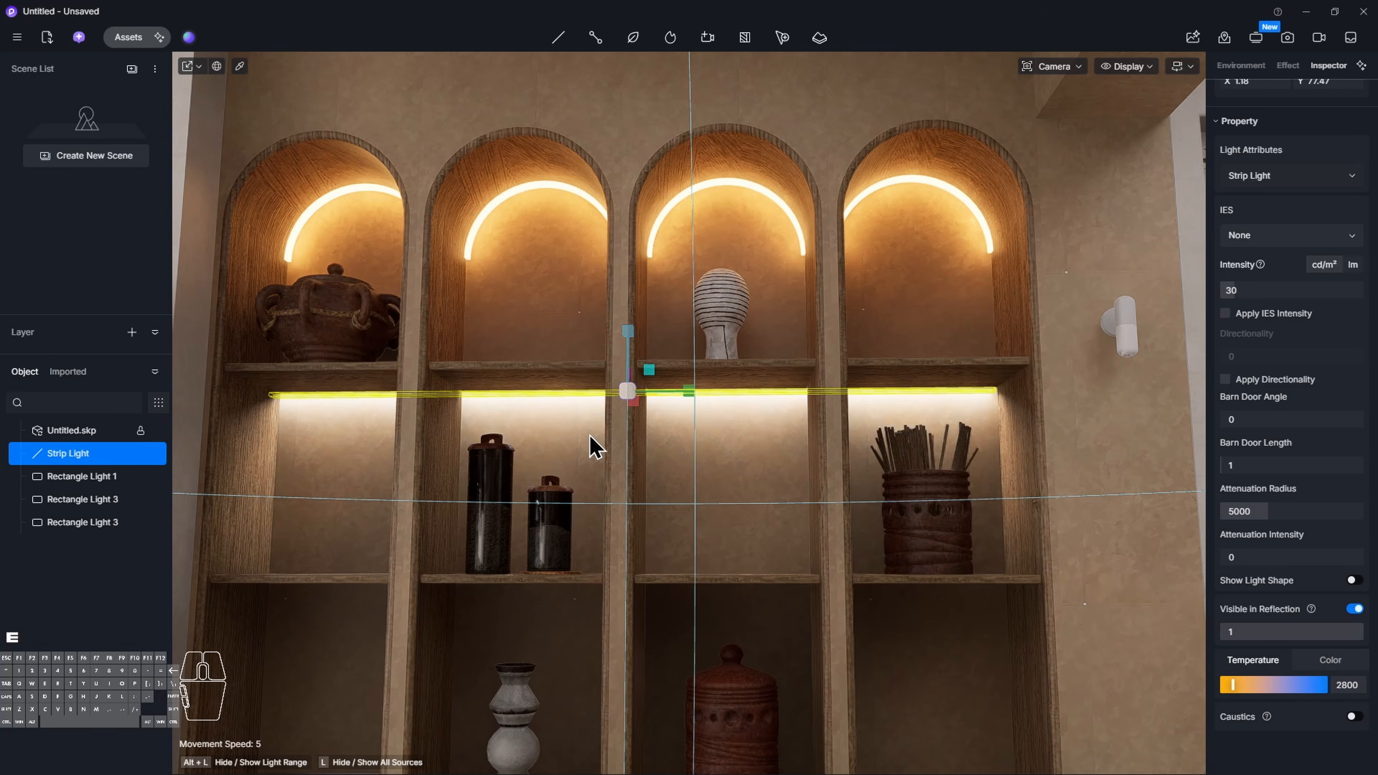
Copy the strip light straight down three times, placing one copy beneath each of the lower shelves
key("q")
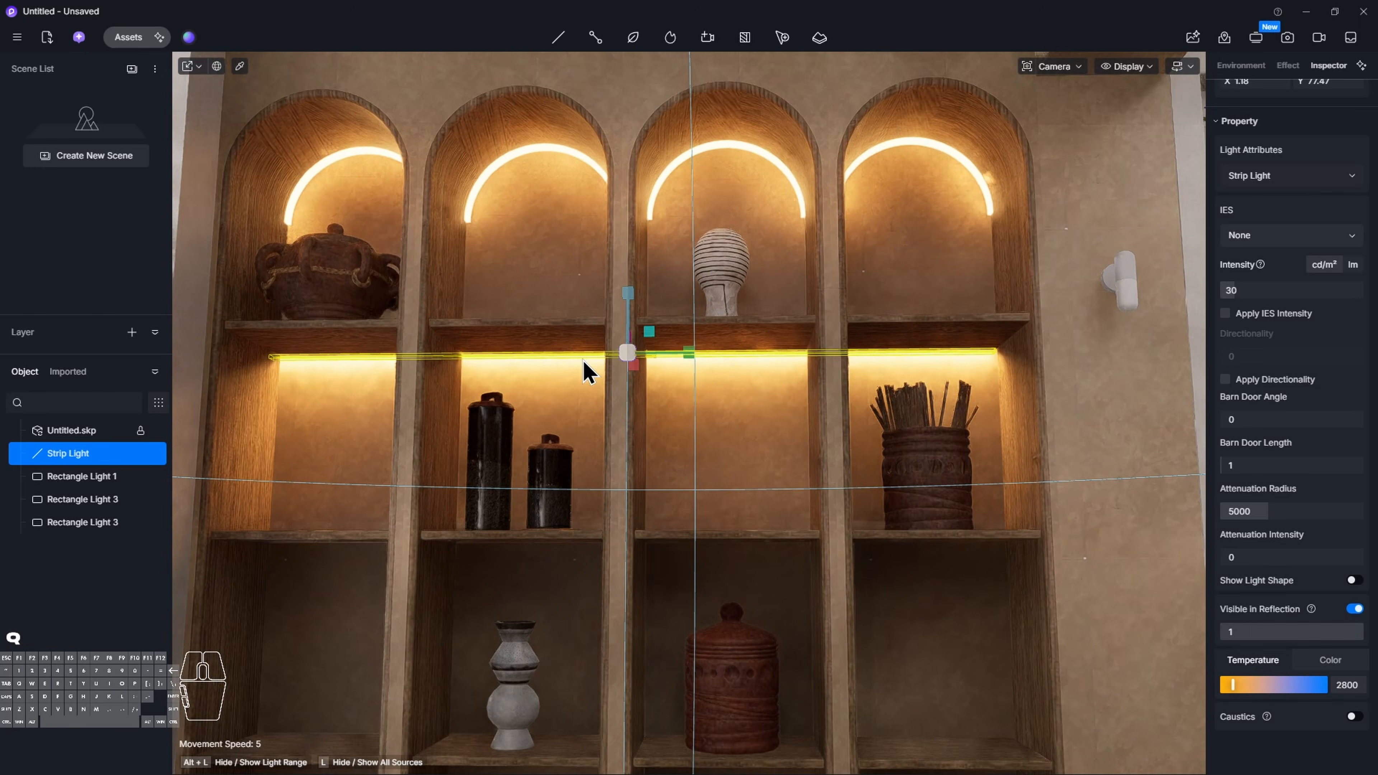
key("v")
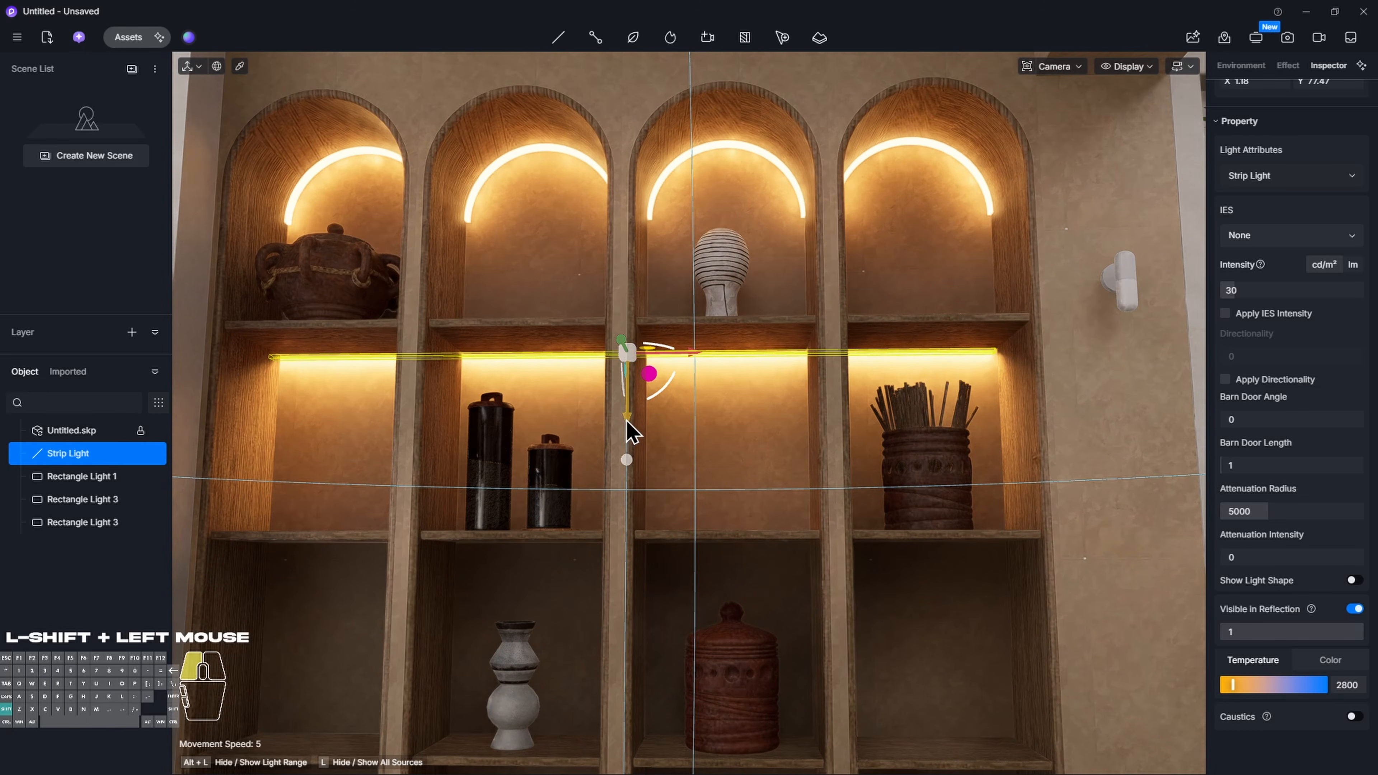
left_click_drag(628, 619, 621, 616, "shift")
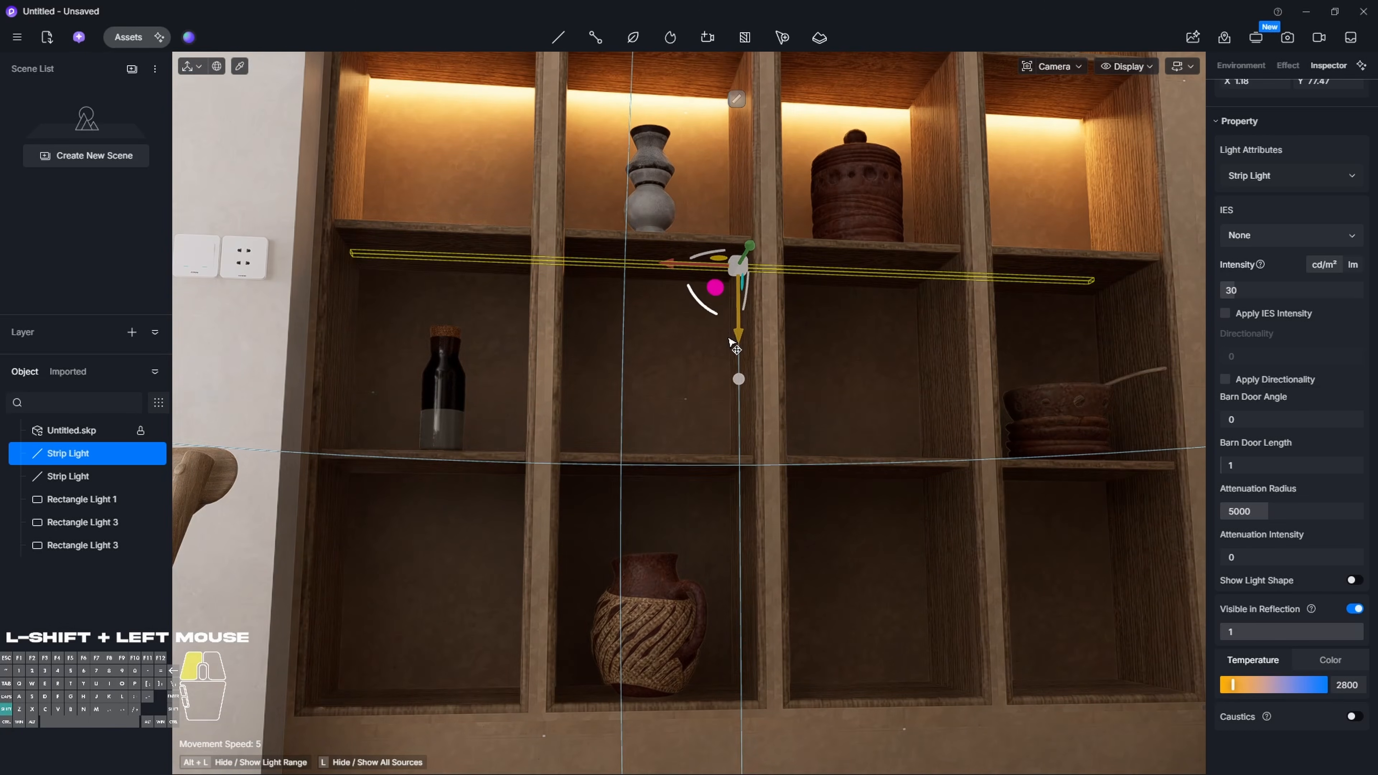
left_click_drag(733, 332, 730, 551, "shift")
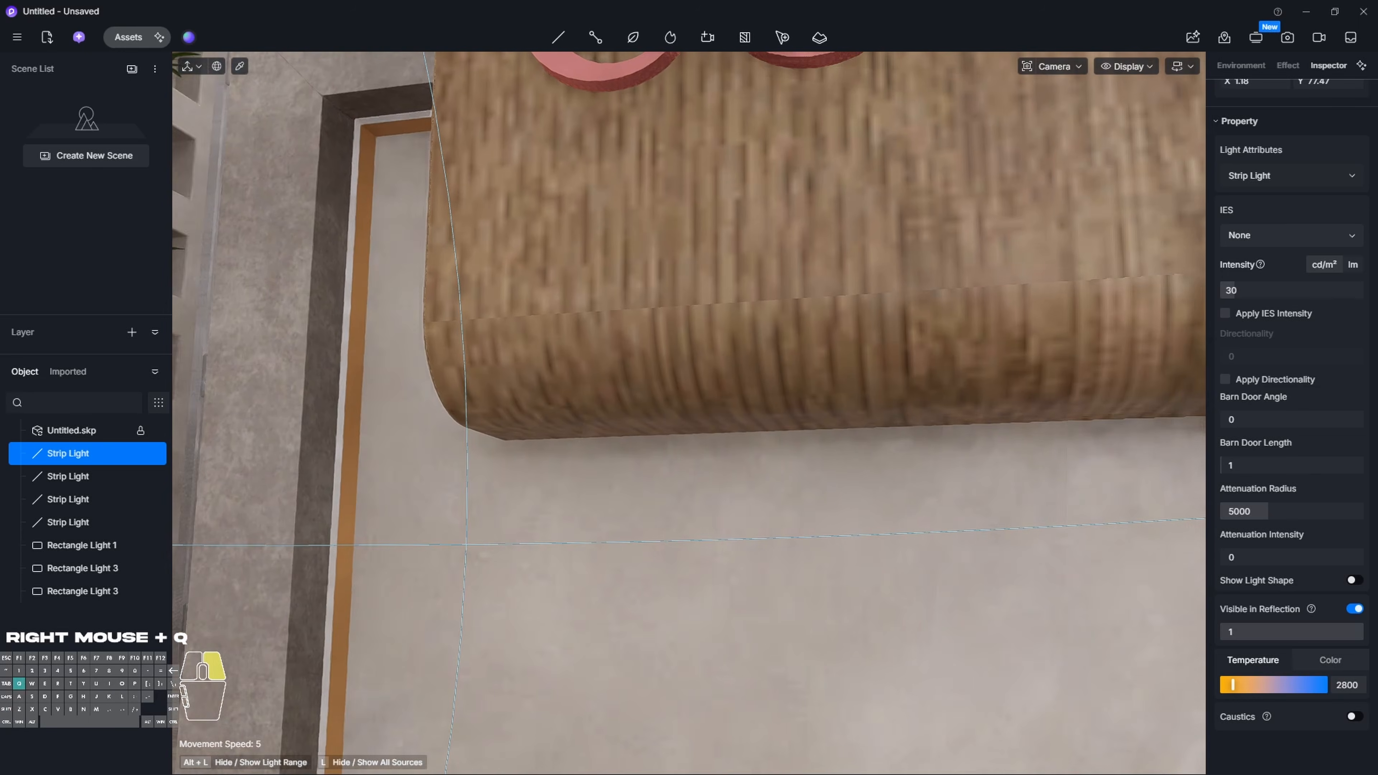
Place a strip light about 97.69 long under the top wall shelf behind the counter and copy it beneath the lower shelves
right_click_drag(689, 413, 689, 401)
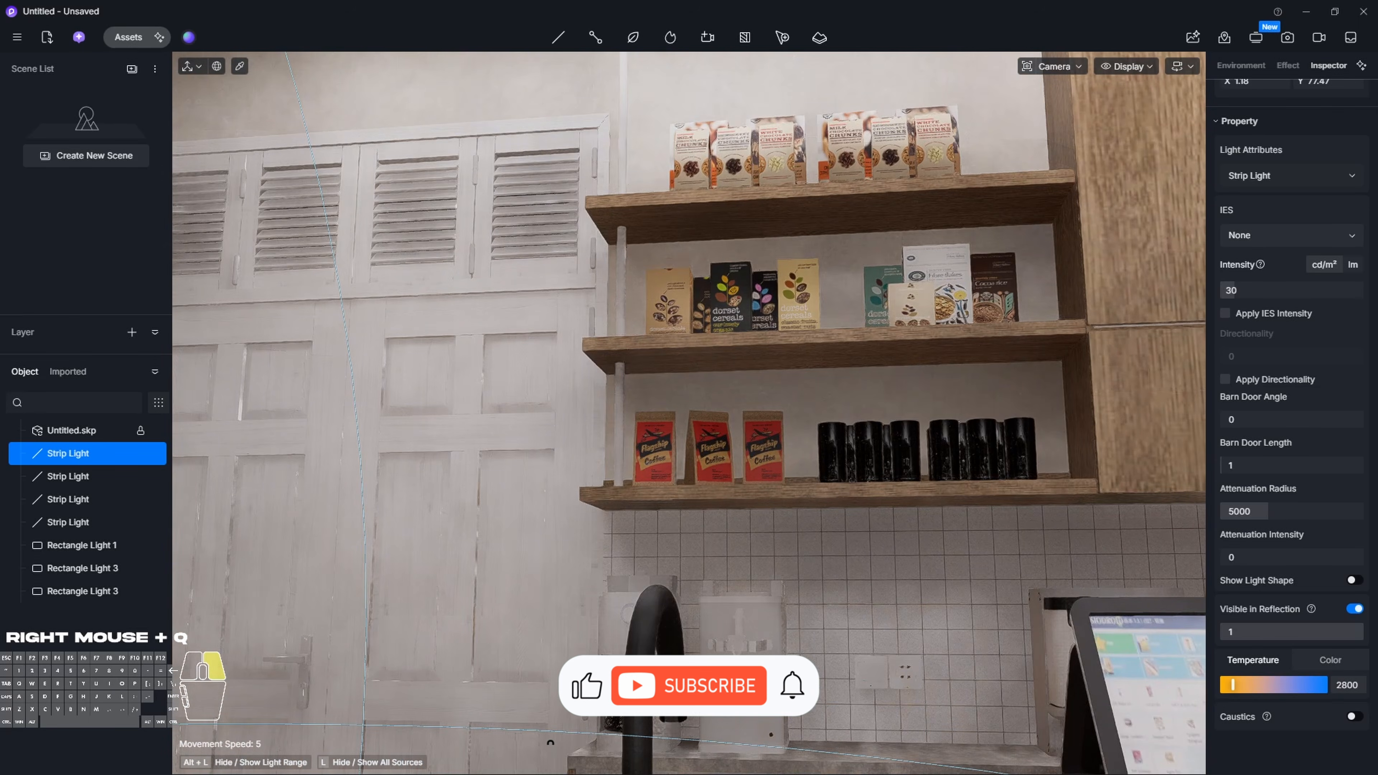
mouse_move(689, 412)
right_mouse_down()
mouse_move(689, 397)
mouse_move(700, 407)
right_mouse_up()
key("d")
right_click_drag(437, 320, 437, 320)
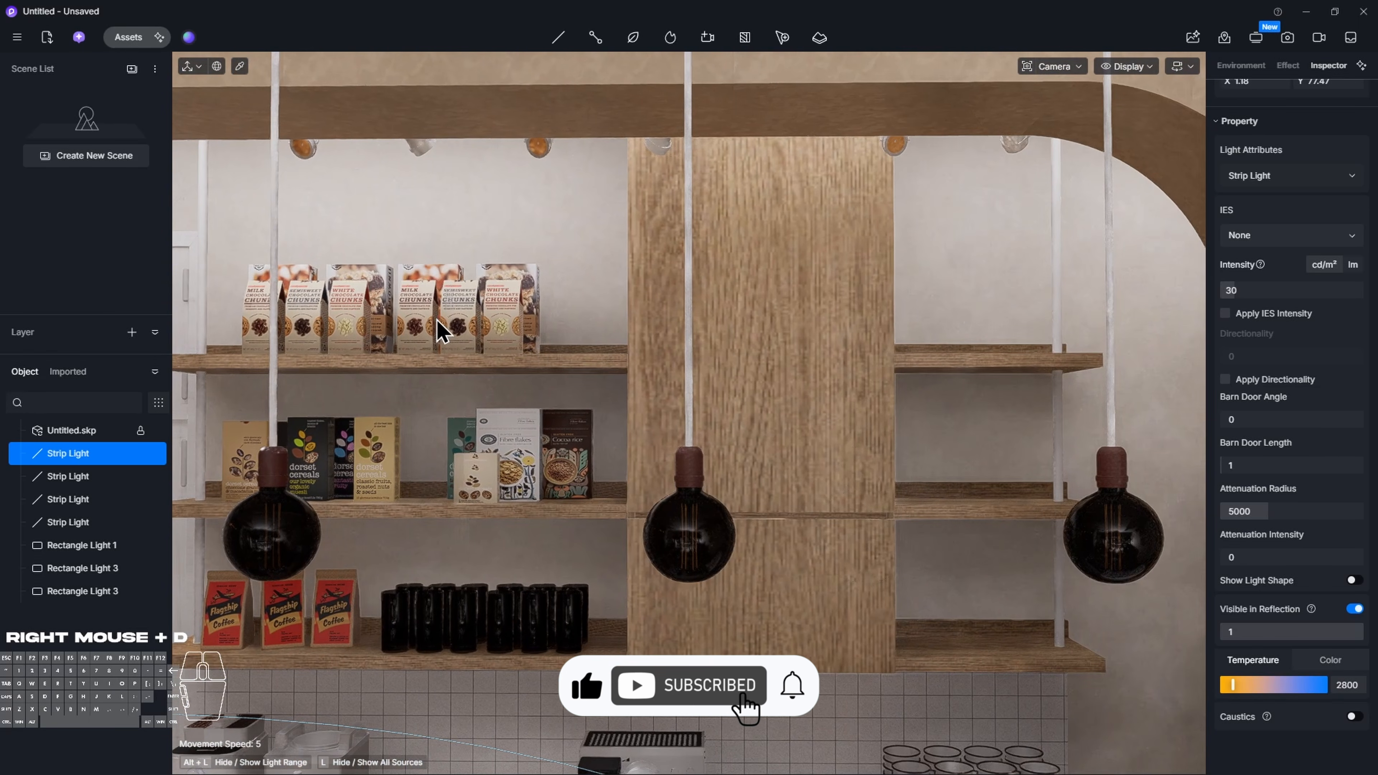
left_click(563, 46)
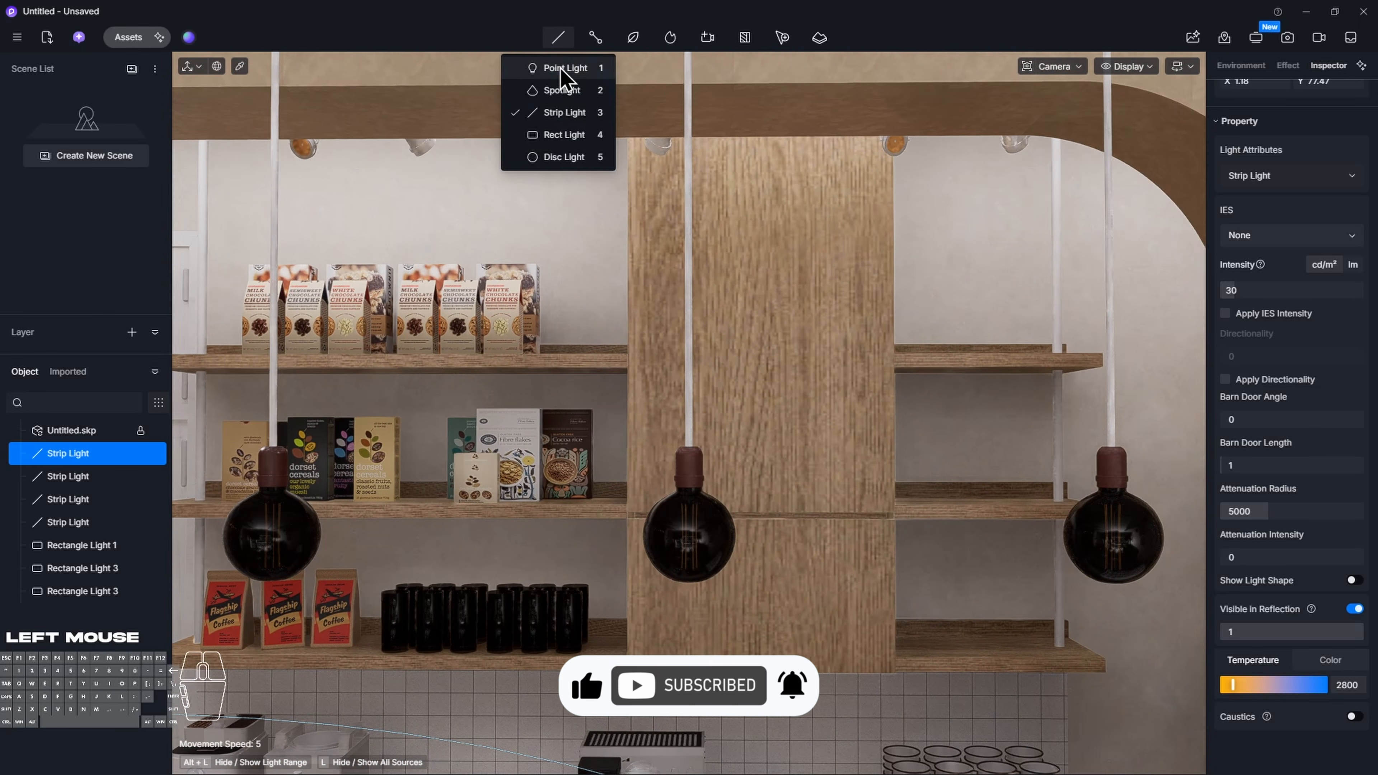
left_click(569, 115)
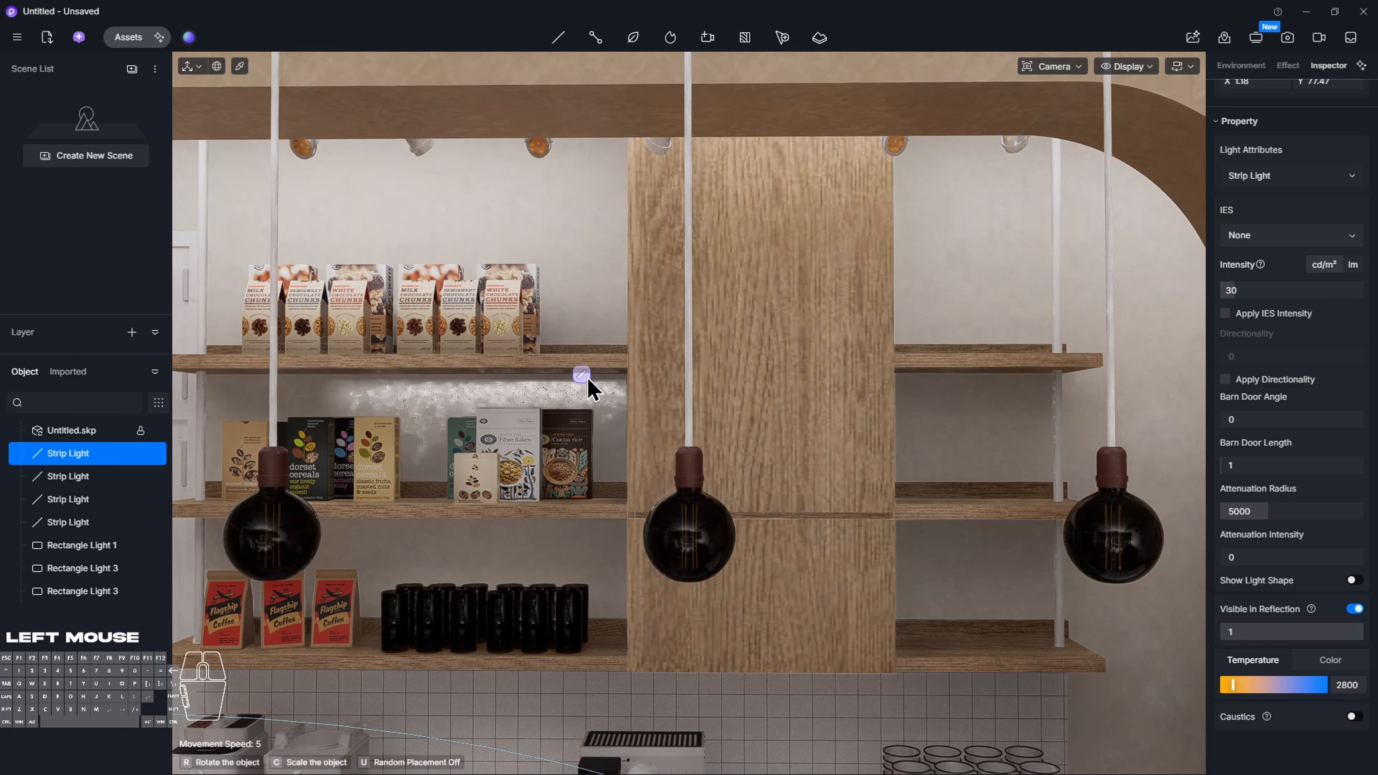
left_click(587, 381)
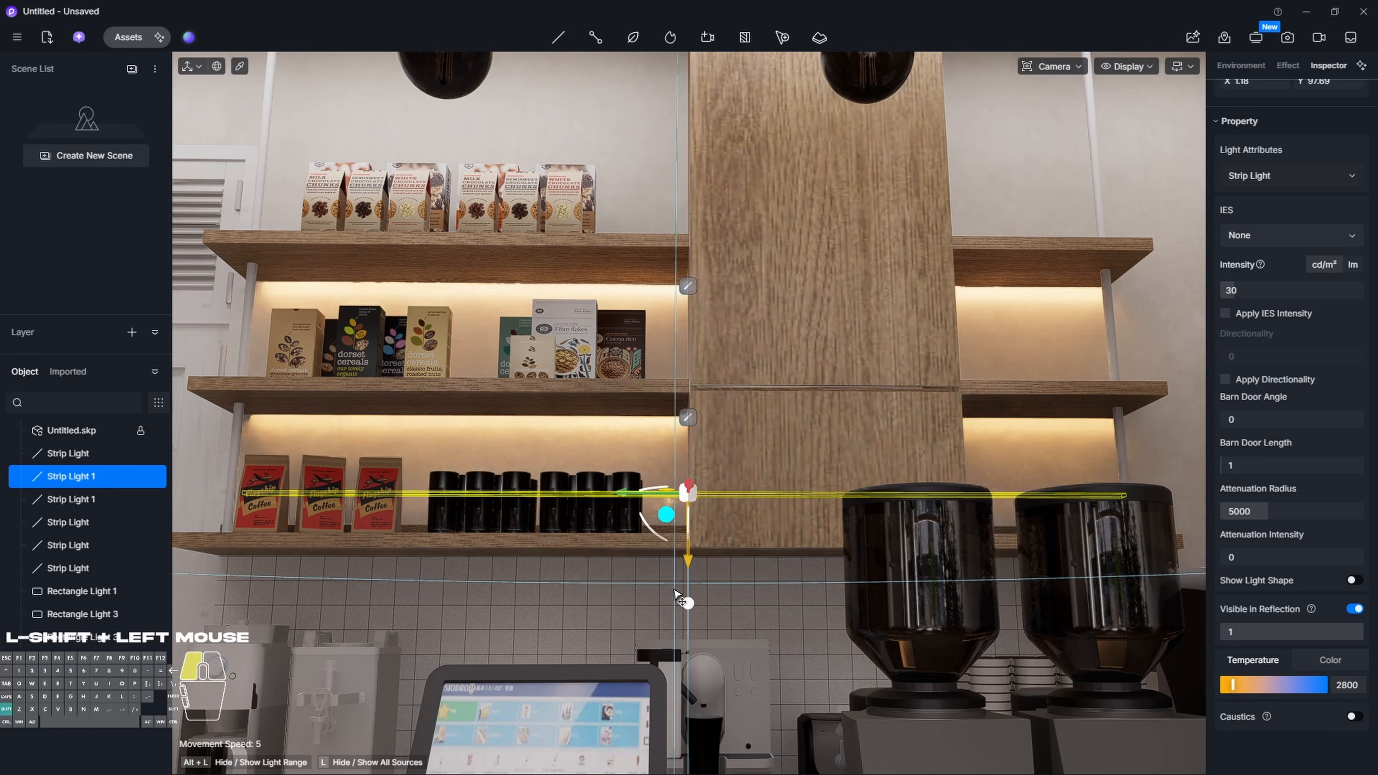
left_click_drag(675, 590, 674, 655, "shift")
Pick the orange LED strip material edging the counter front below the COFFEE sign and make it emissive with intensity 20
key("s")
right_click_drag(674, 655, 520, 699)
key("e")
key("w")
key("d")
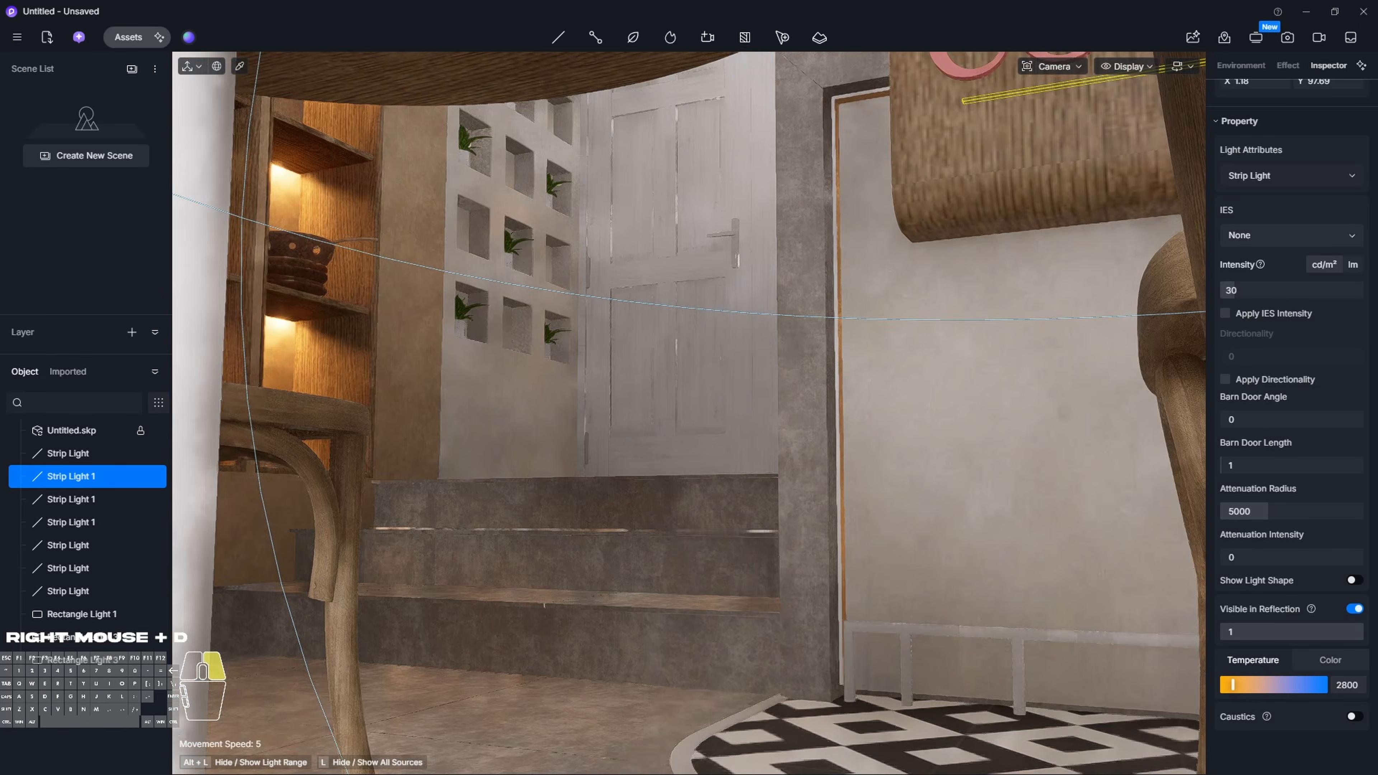
key("d")
key("d")
right_click_drag(879, 458, 803, 458)
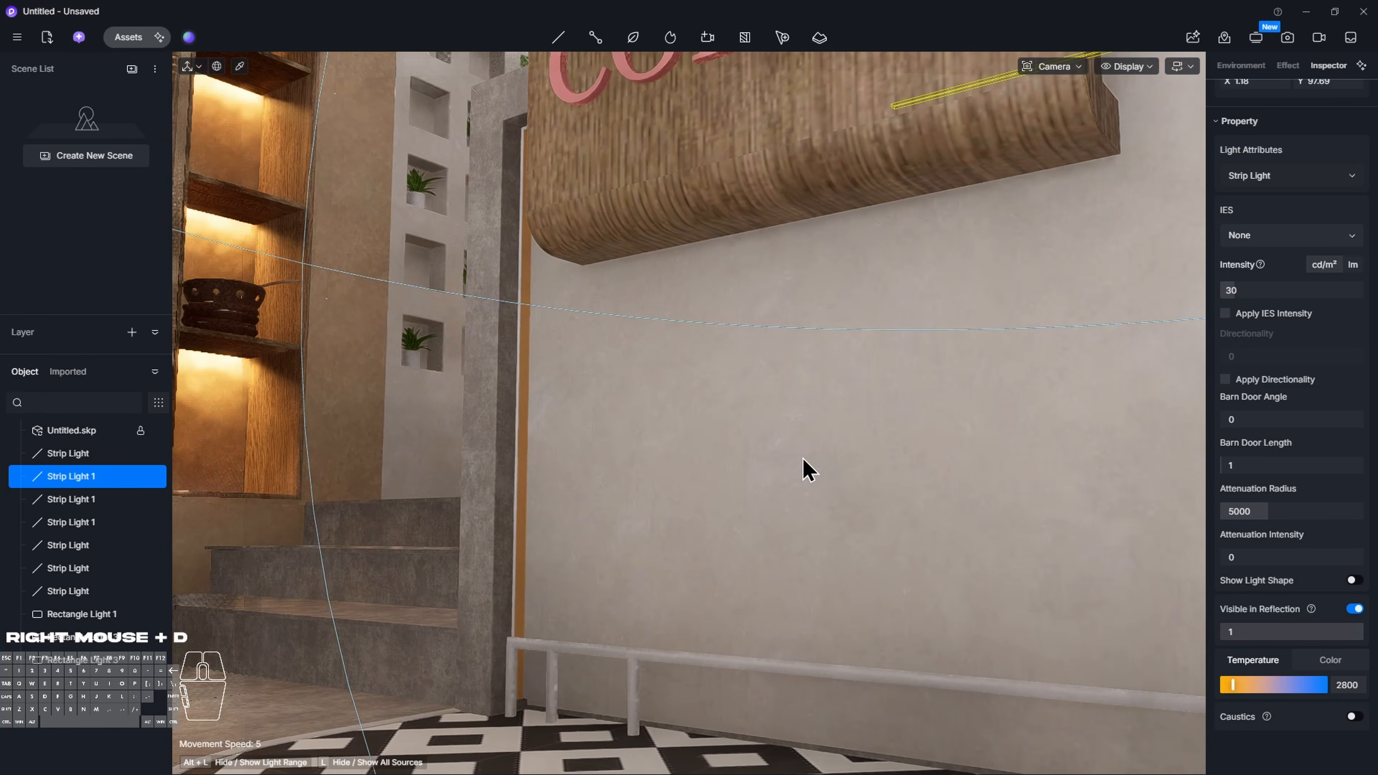
key("i")
left_click(626, 344)
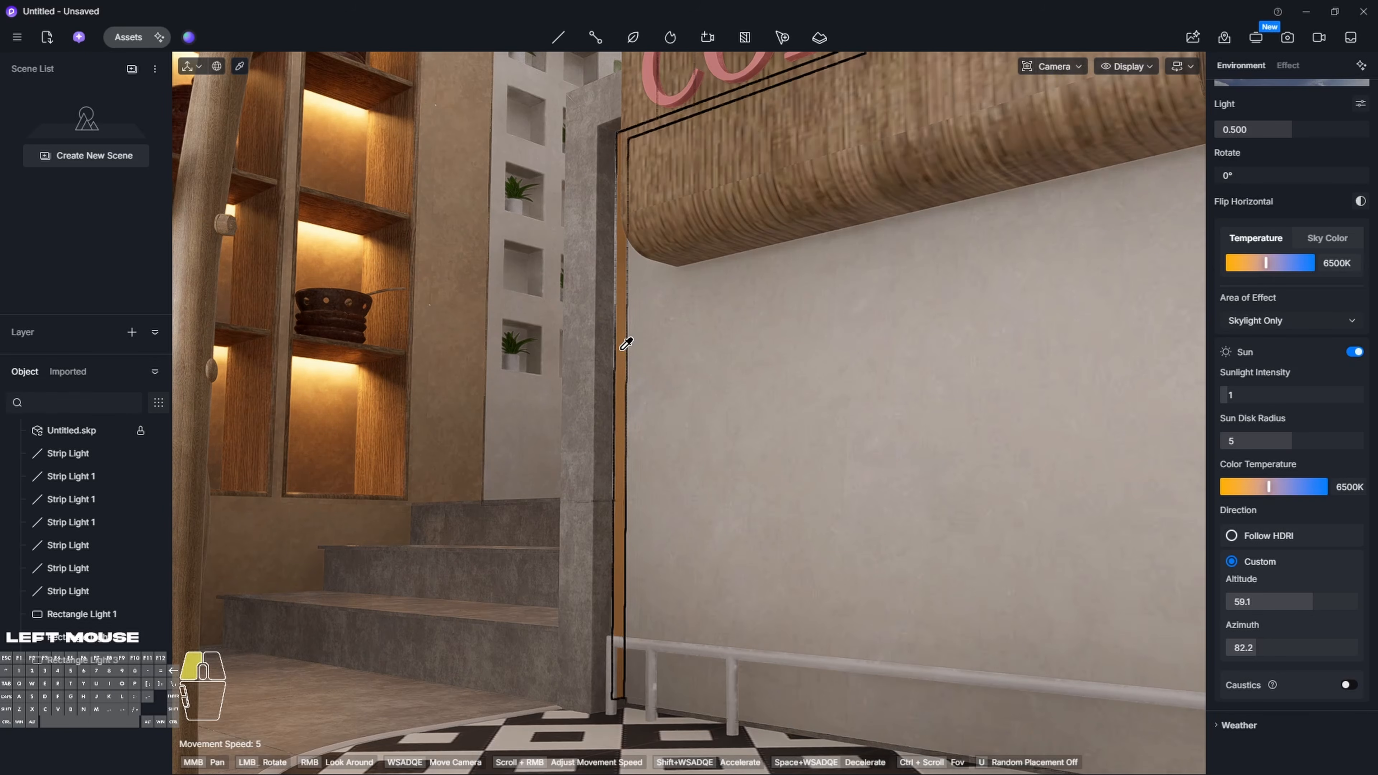
left_click(1351, 505)
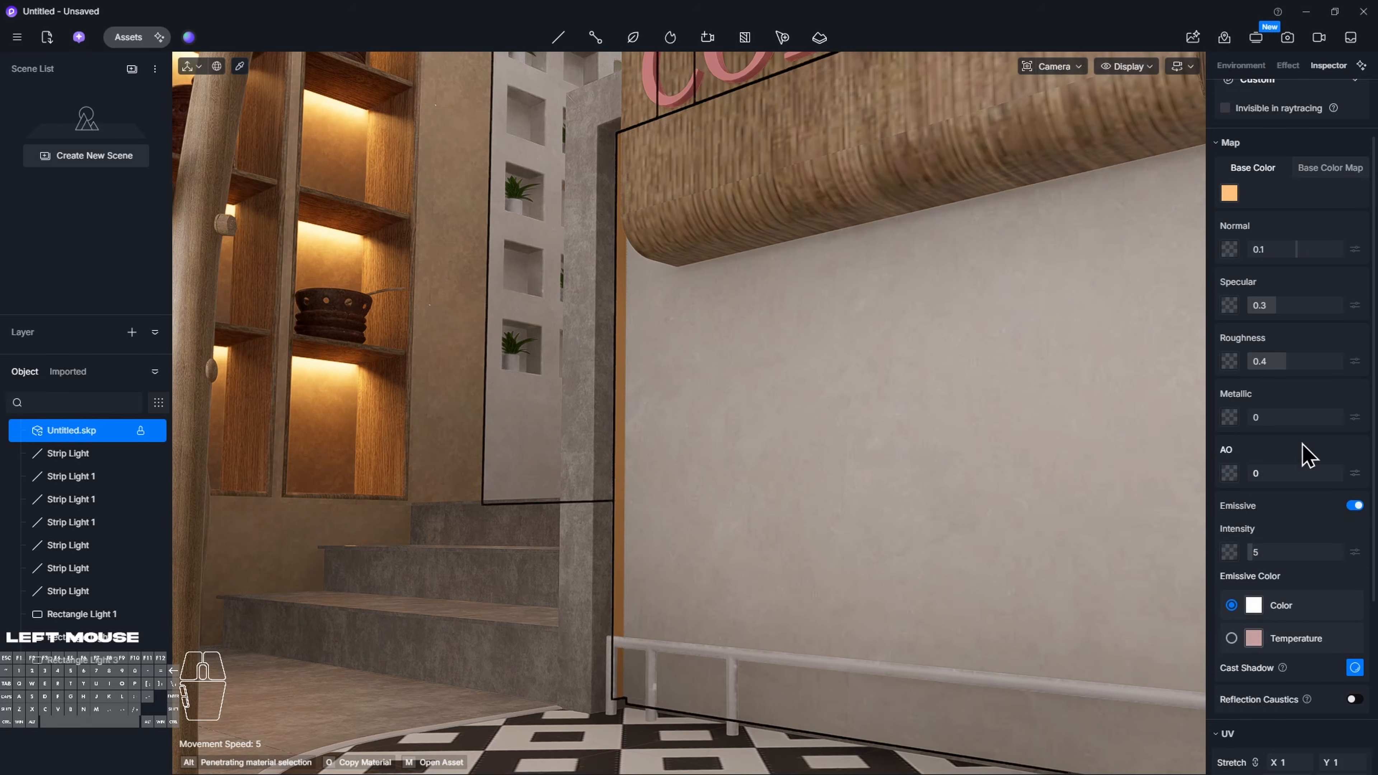
left_click_drag(1285, 554, 1289, 557)
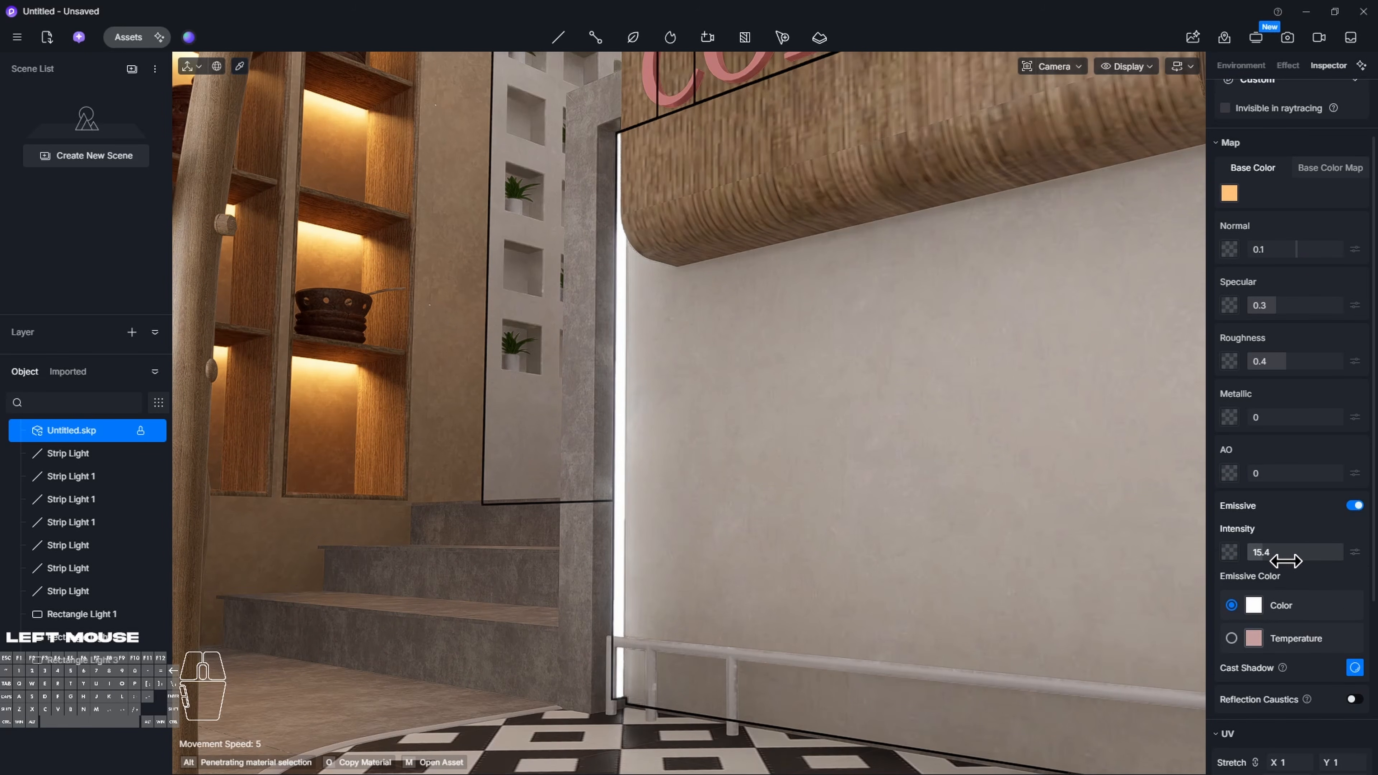
left_click(1292, 550)
type("20")
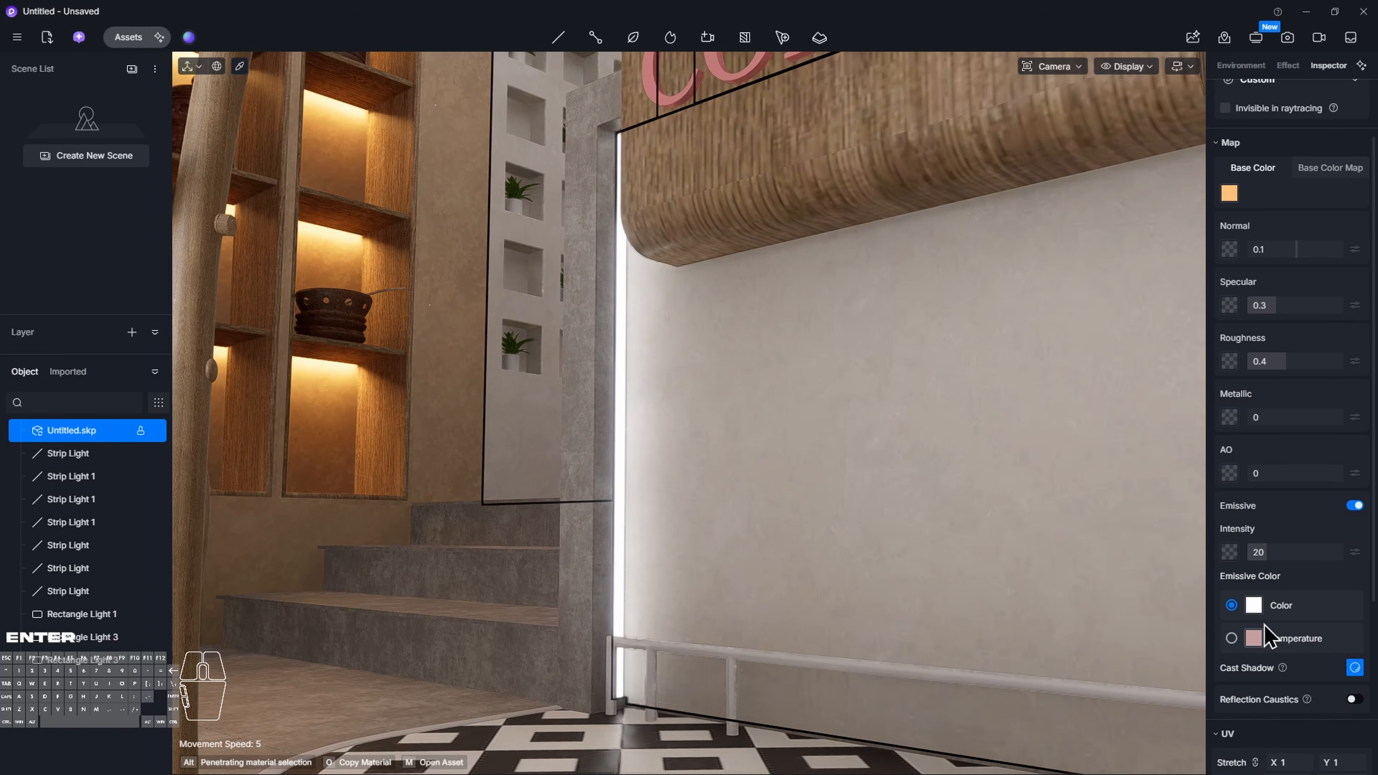
Switch the LED strip material's emissive color to temperature and set it to 2800
left_click(1232, 640)
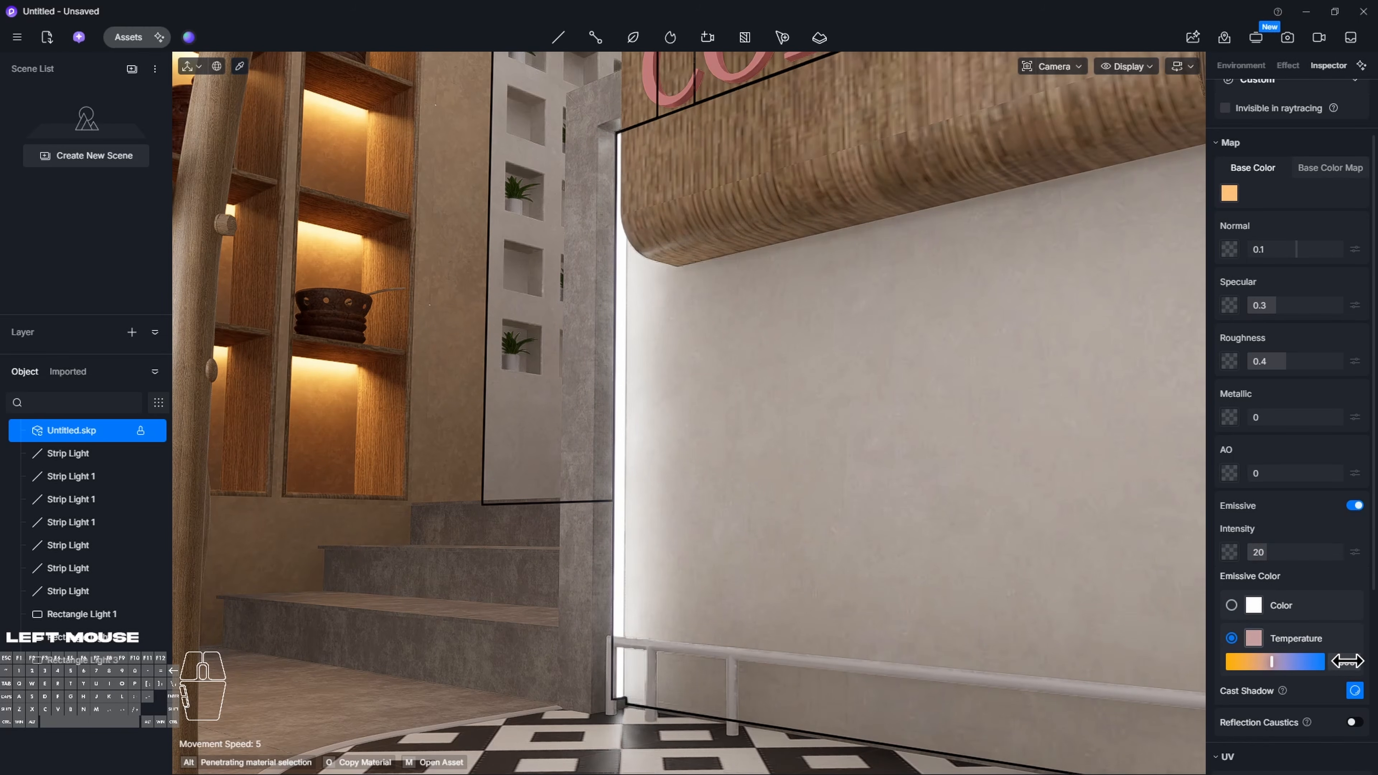
key("Return")
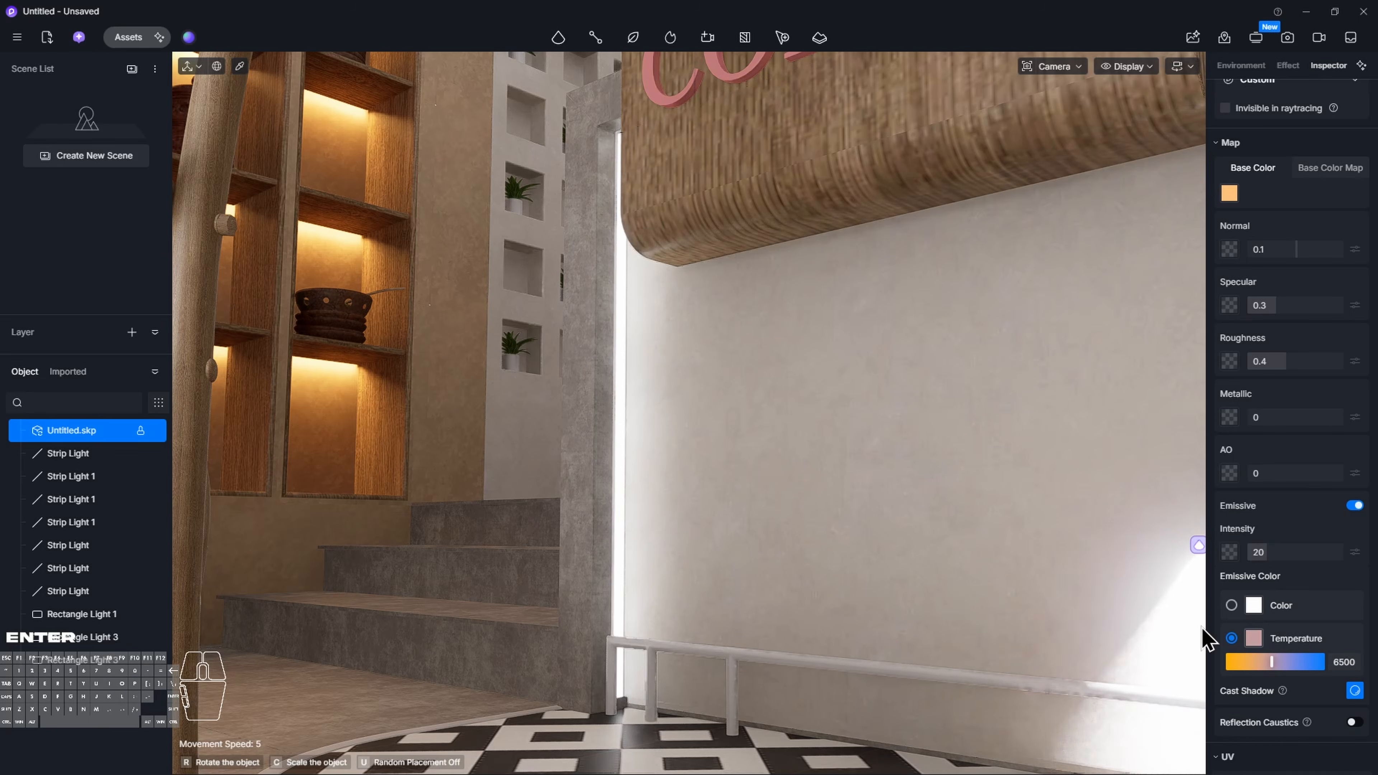
key("Escape")
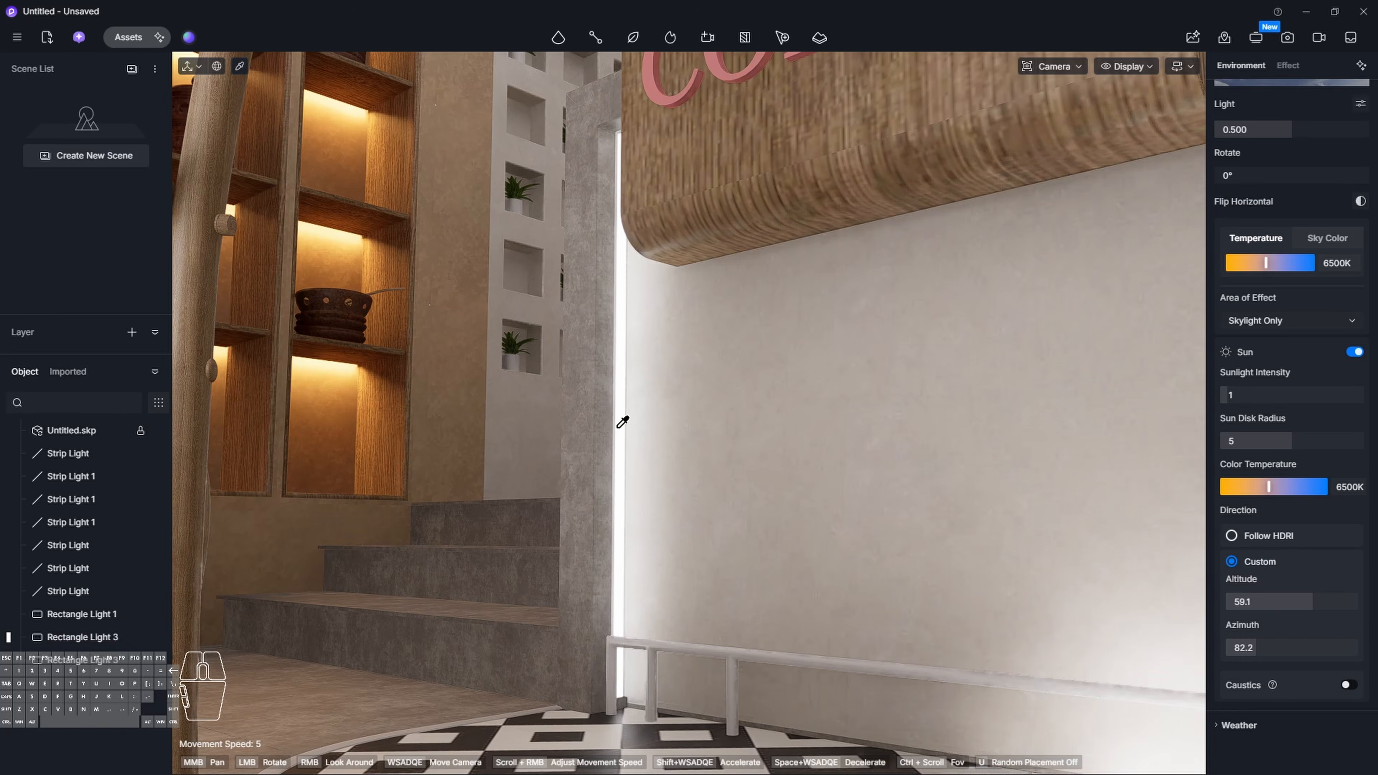
left_click(623, 417)
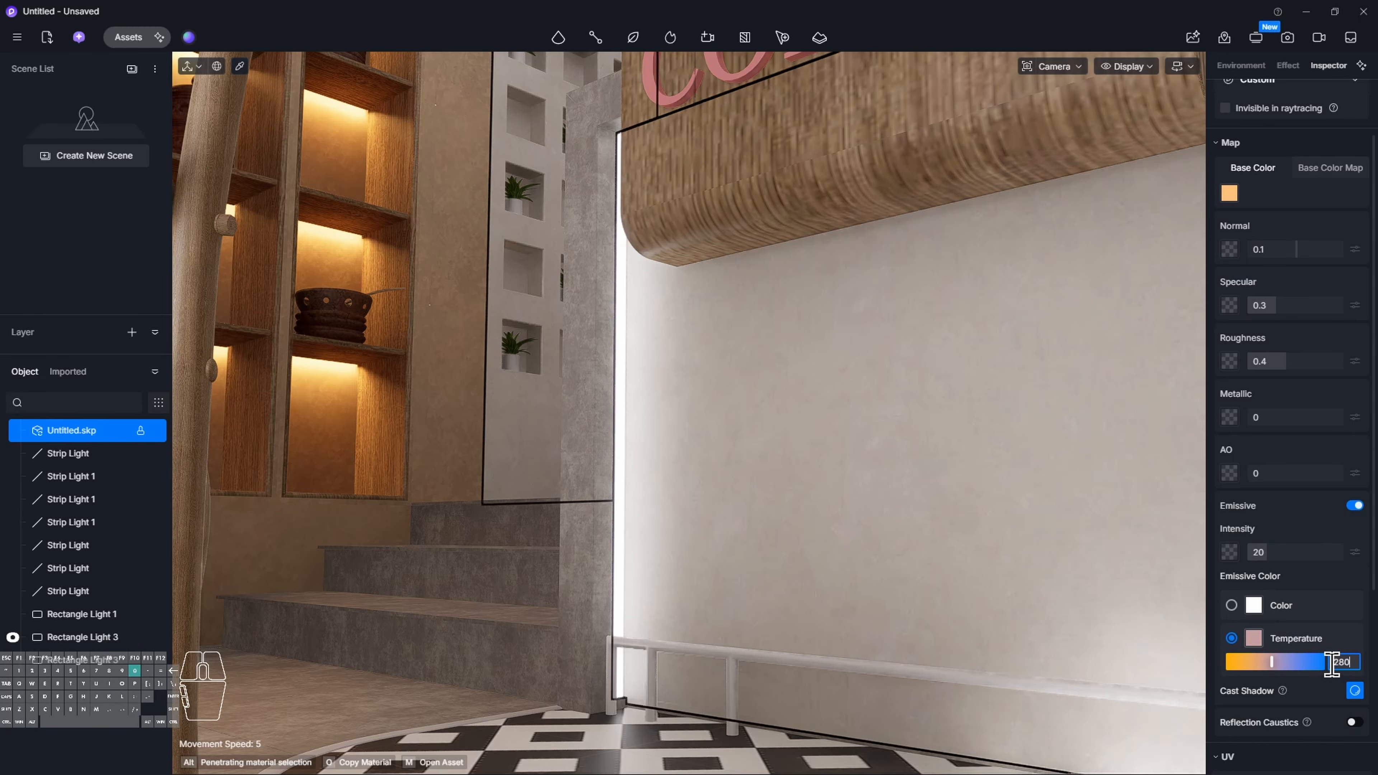
type("0")
key("Return")
Copy the glowing LED strip material onto the pink COFFEE sign letters
right_click_drag(822, 458, 821, 458)
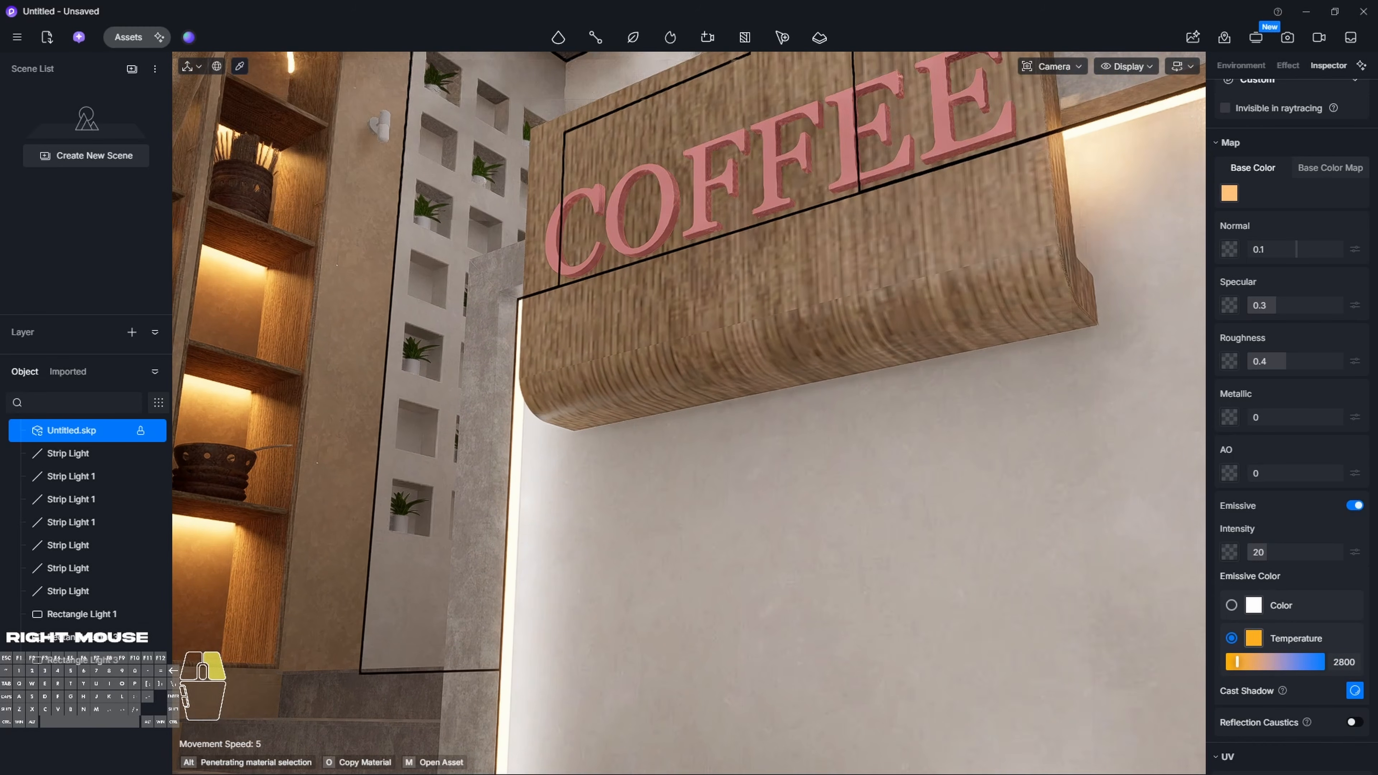
key("Escape")
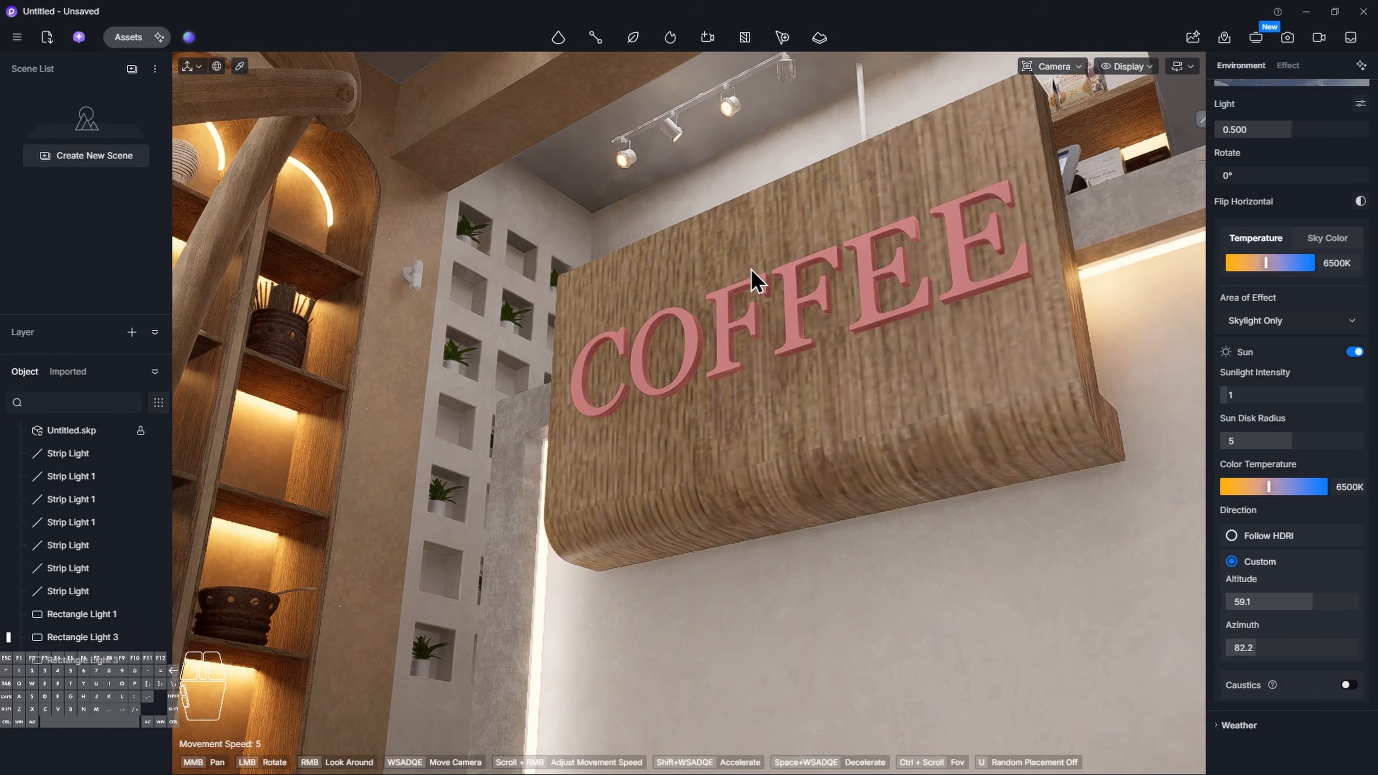
left_click(1154, 249)
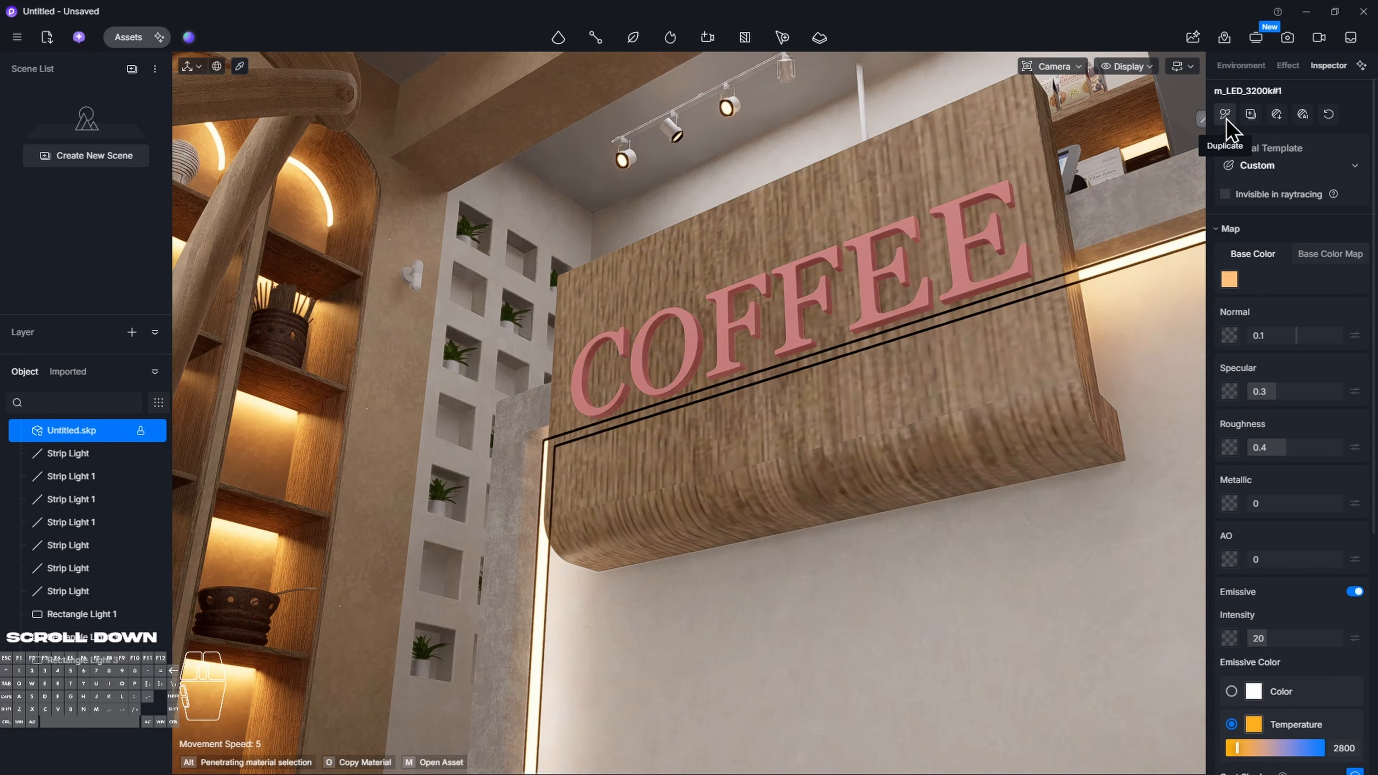
left_click(942, 232)
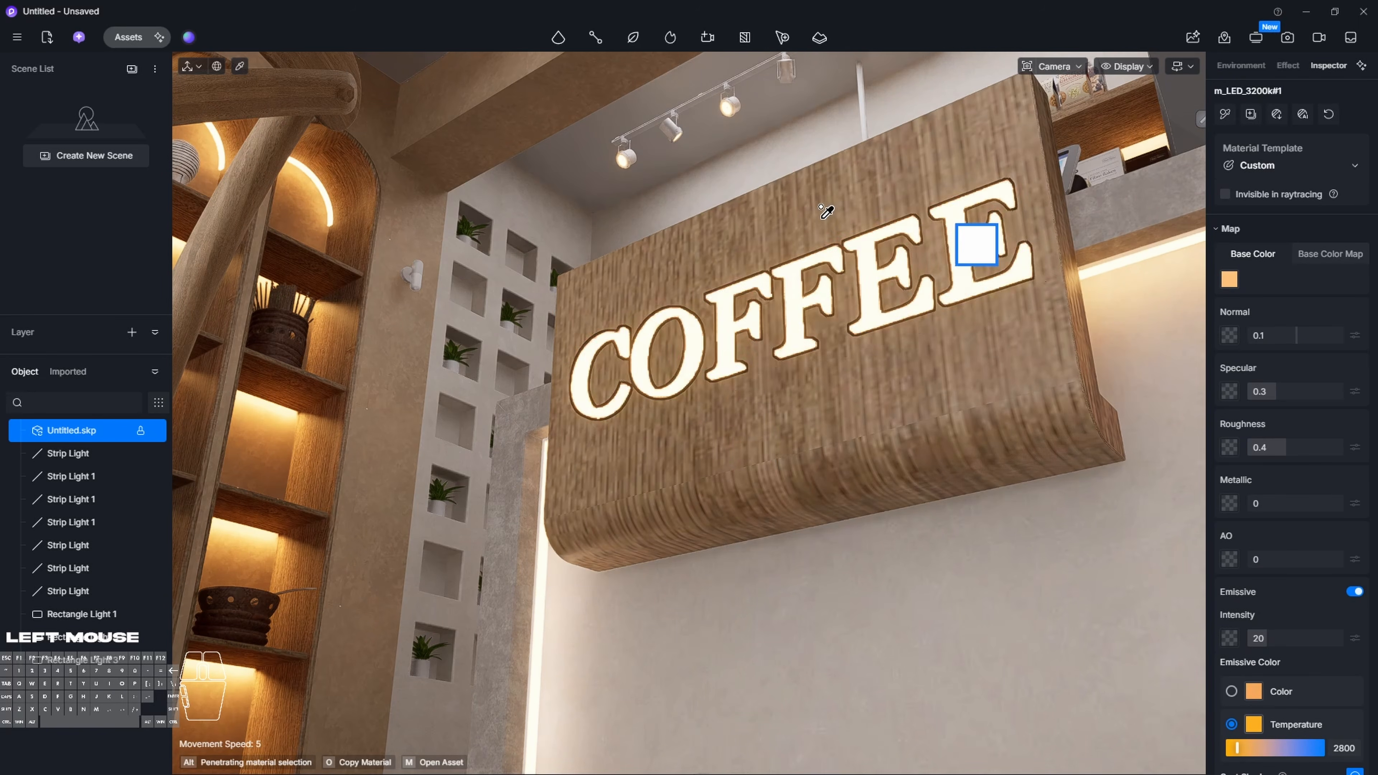
key("space")
key("Escape")
In the parallel top view, place a disc light at the center of the woven pendant lamp over the lower round table
key("a")
right_click_drag(721, 186, 711, 68)
key("q")
key("s")
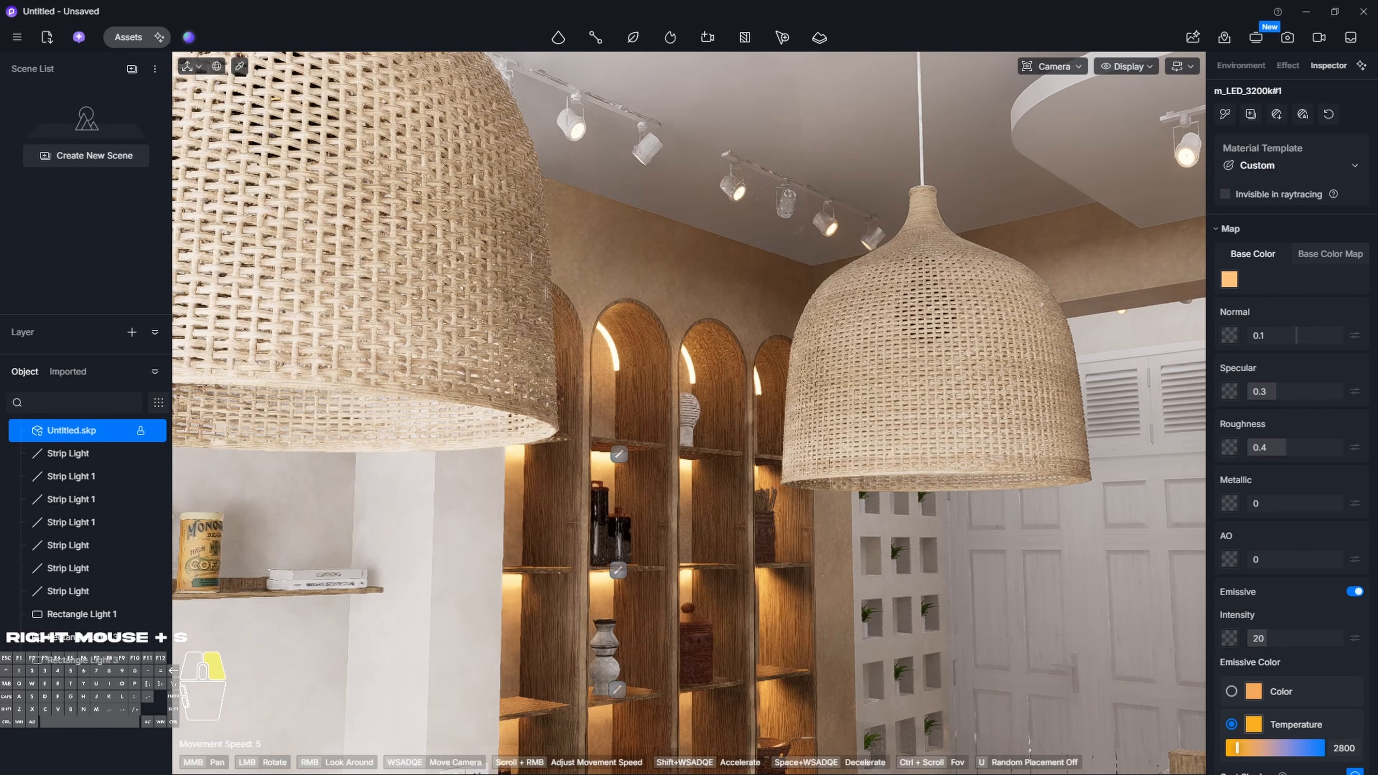
right_click_drag(689, 412, 684, 208)
key("s")
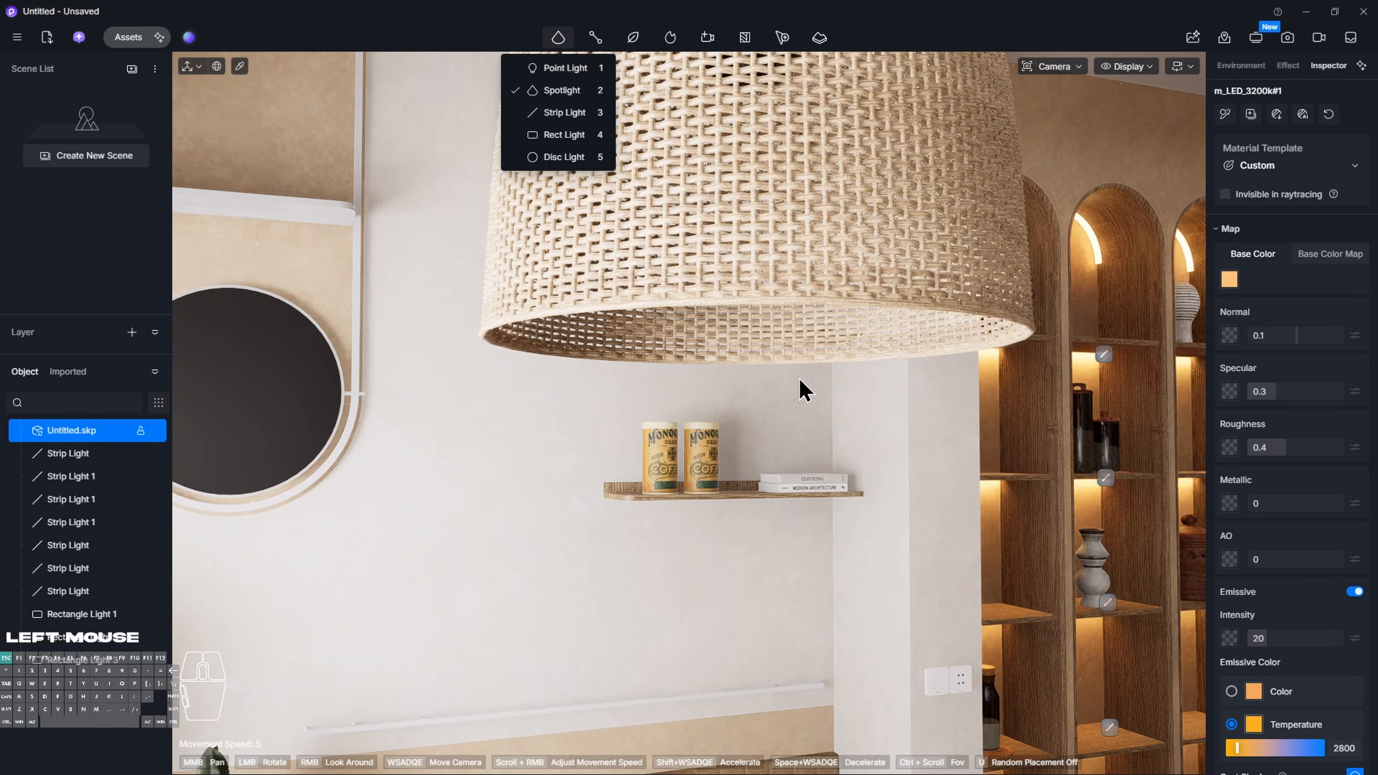
left_click(803, 389)
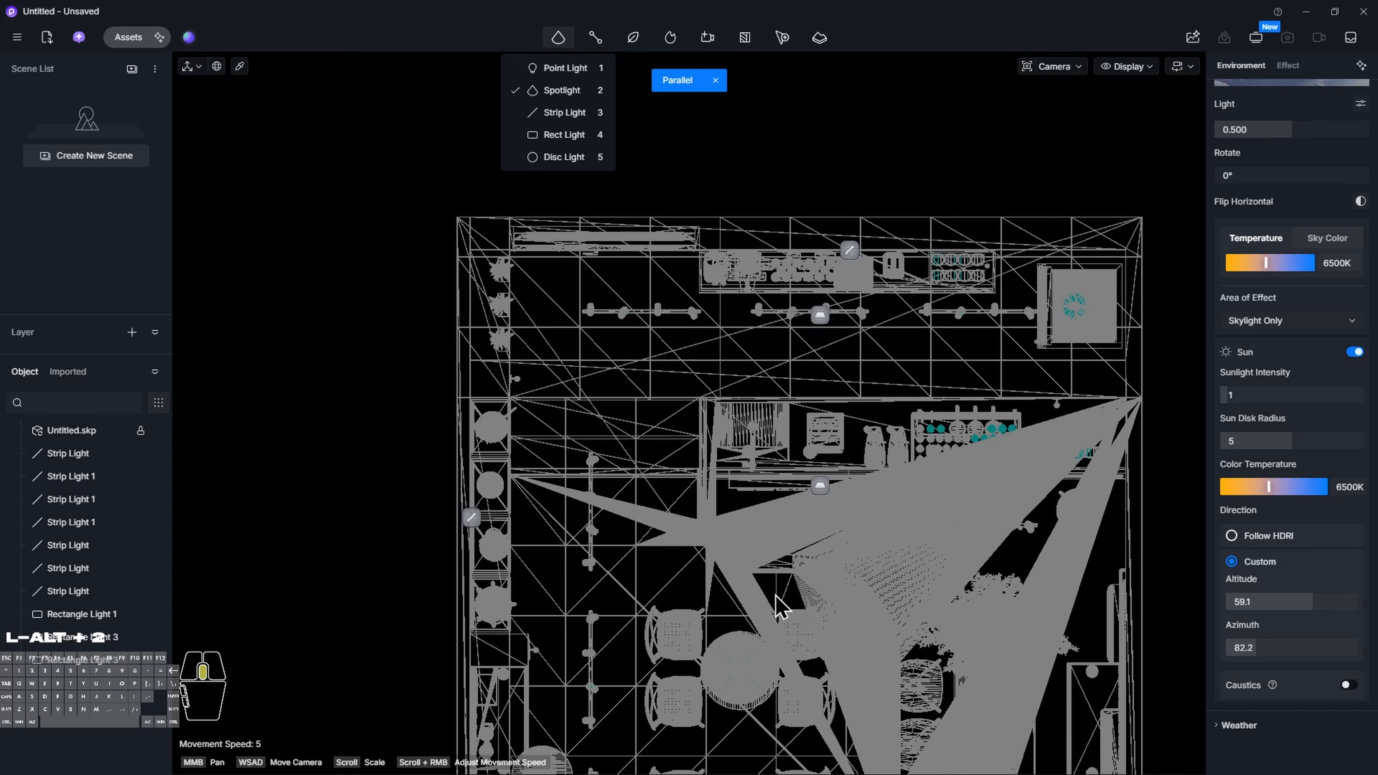
middle_click_drag(776, 605, 776, 437)
scroll(729, 483, "up", 6)
middle_click_drag(640, 381, 566, 323)
scroll(566, 323, "down", 10)
middle_click_drag(615, 498, 615, 449)
scroll(599, 422, "up", 3)
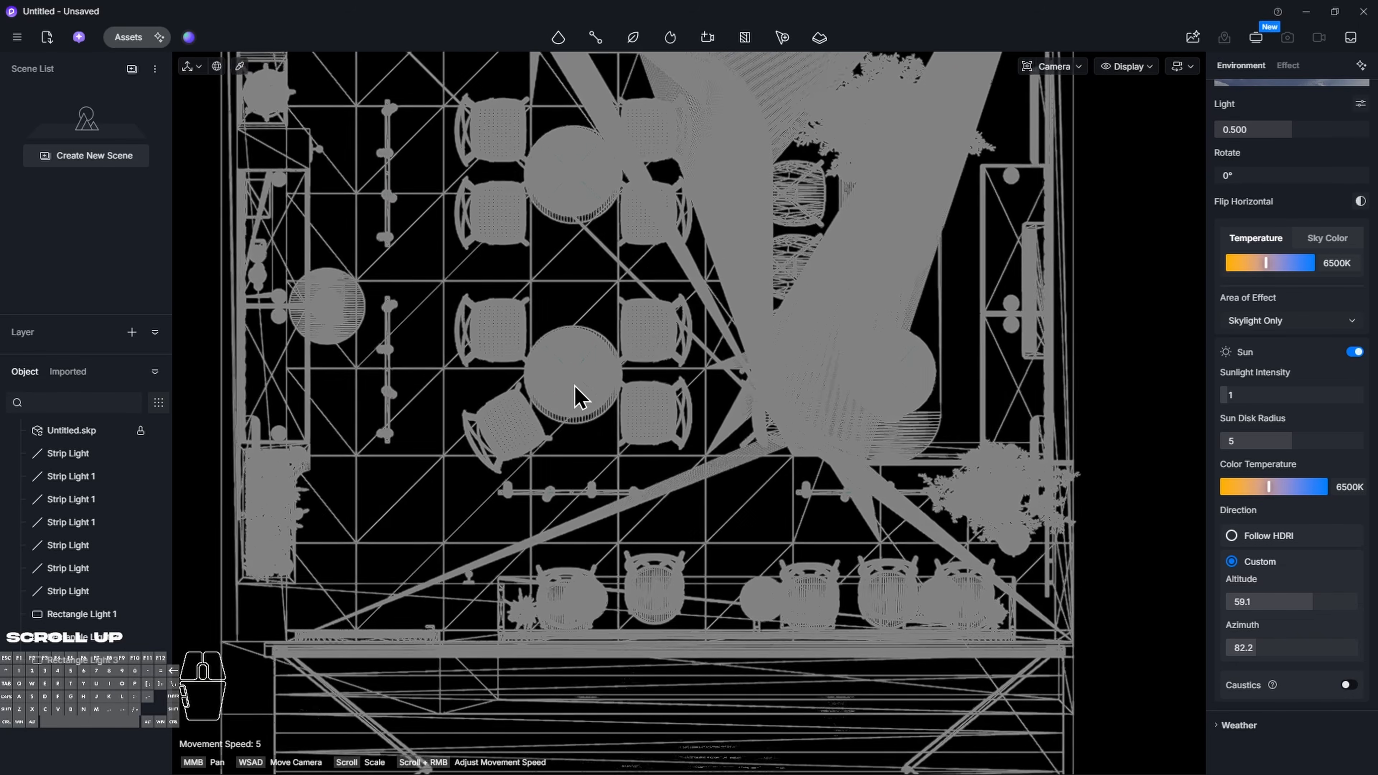
scroll(580, 399, "up", 5)
middle_click_drag(557, 332, 553, 106)
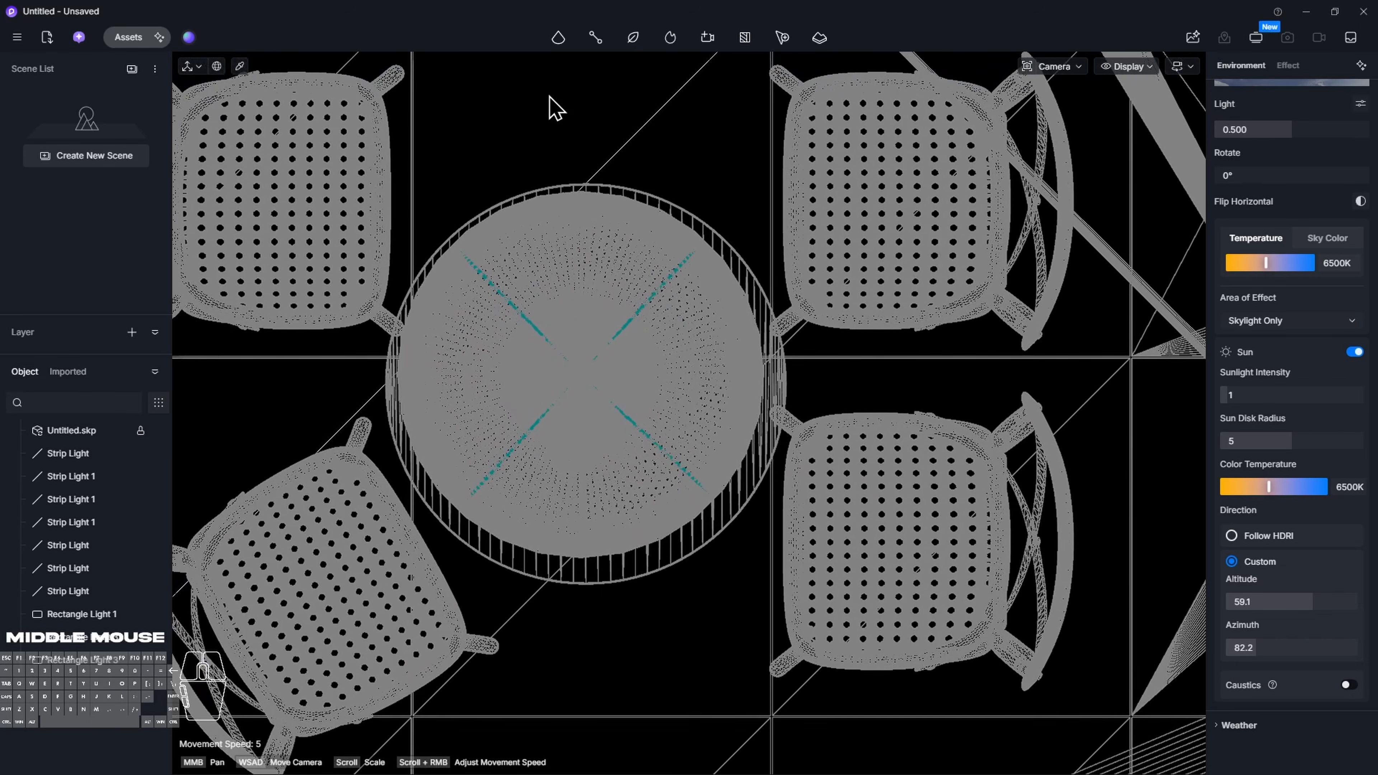
left_click(563, 48)
left_click(585, 153)
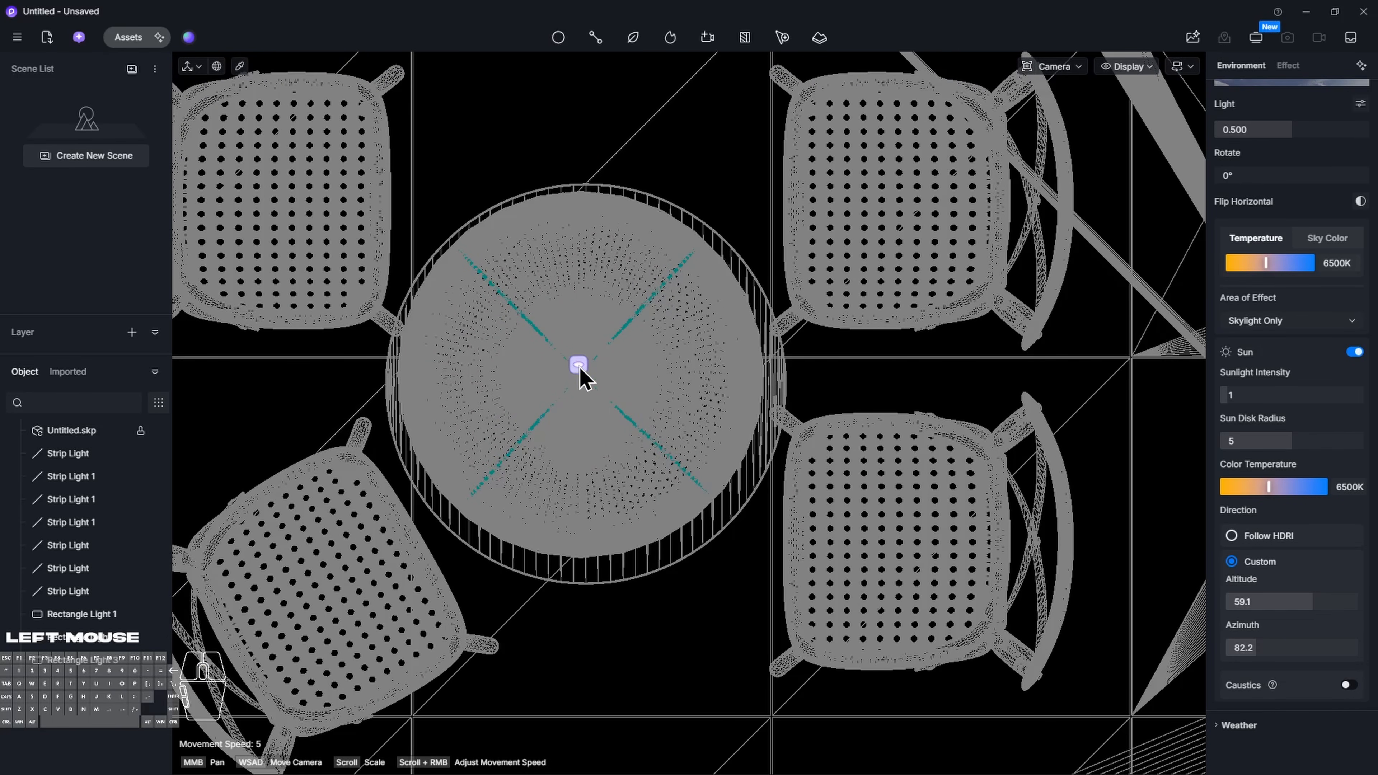
left_click(580, 378)
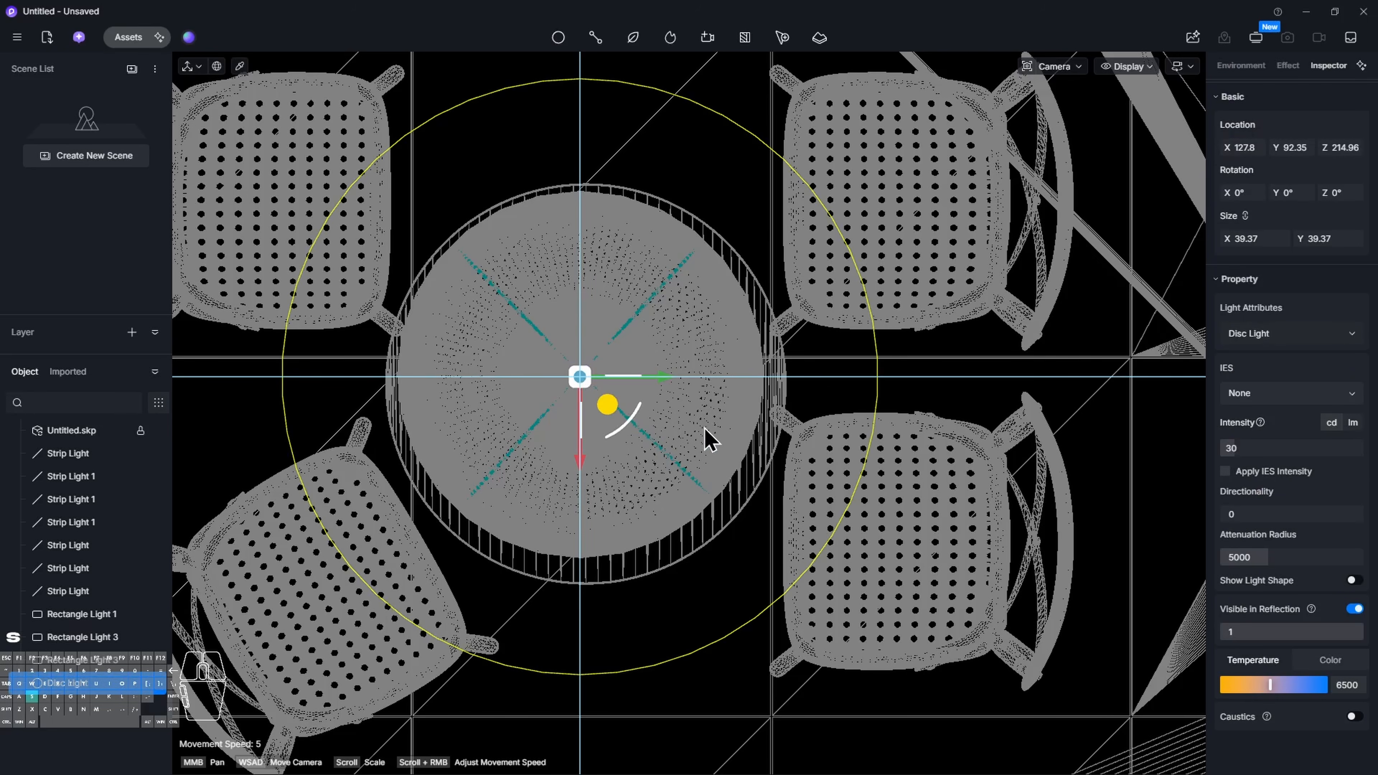
Scale the disc light down to about 13.85 in X and Y so it fits inside the pendant lamp
middle_click_drag(708, 440, 606, 299)
scroll(566, 200, "up", 3)
scroll(587, 191, "down", 1)
middle_click_drag(587, 191, 623, 432)
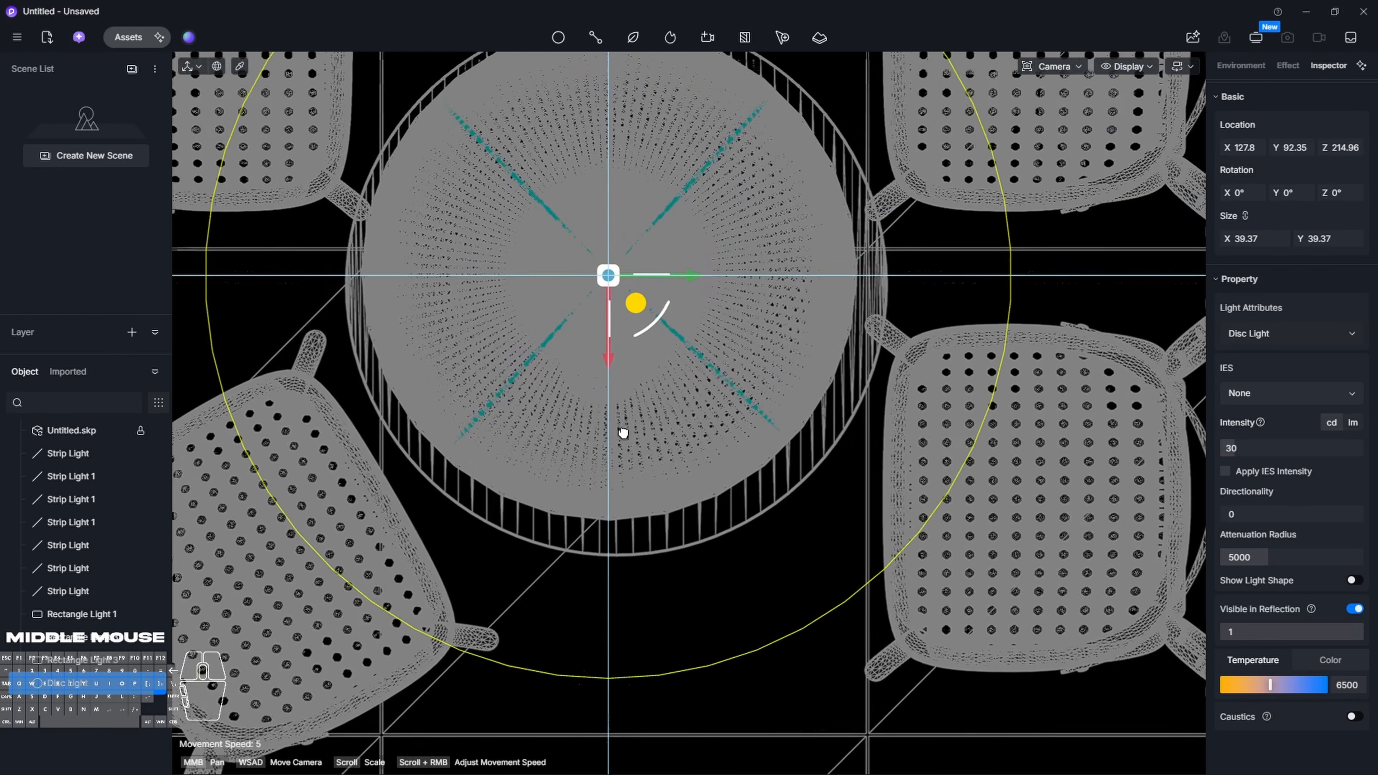
scroll(623, 433, "down", 5)
key("v")
left_click_drag(726, 414, 676, 424)
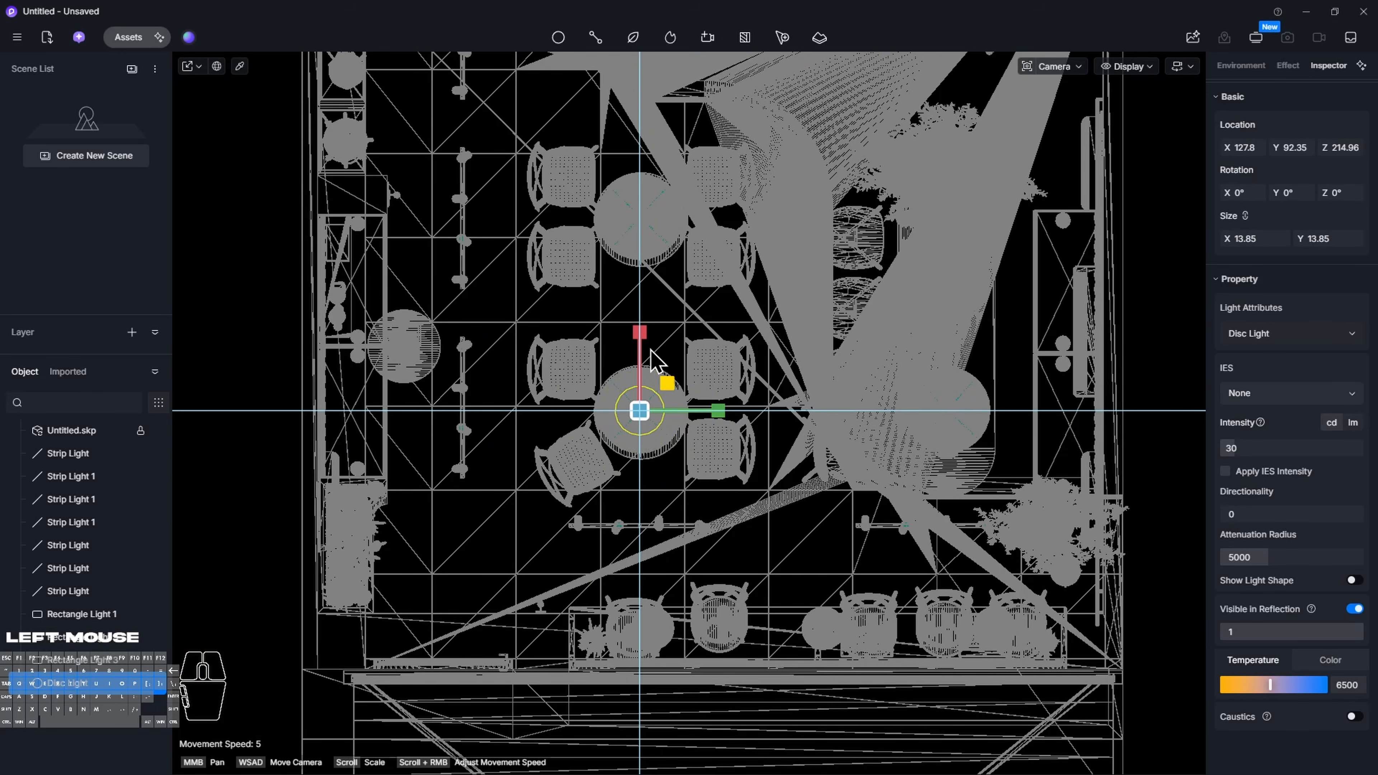
Copy the disc light to the center of the other pendant lamp along the same line, at about X 181.47
key("v")
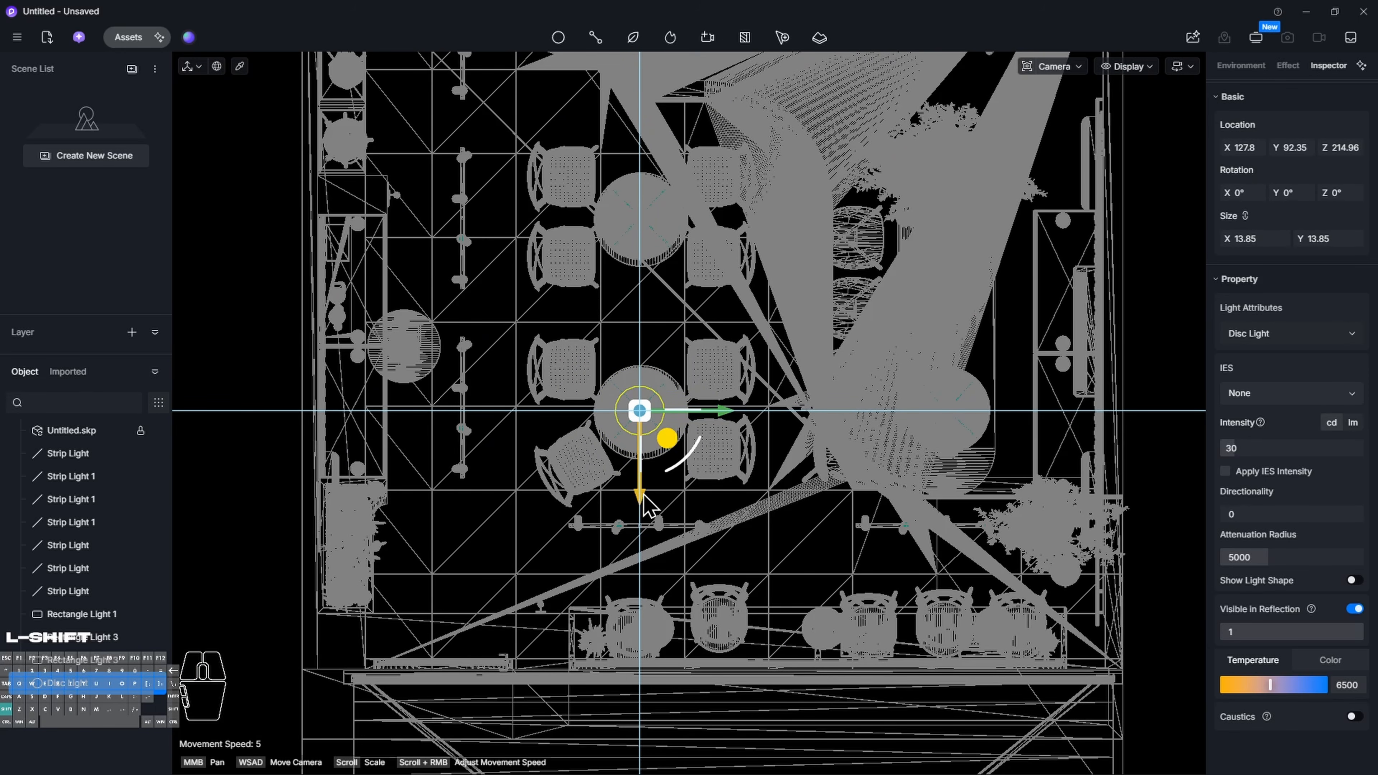
left_click_drag(640, 416, 641, 228, "shift")
left_click_drag(639, 301, 639, 300, "shift")
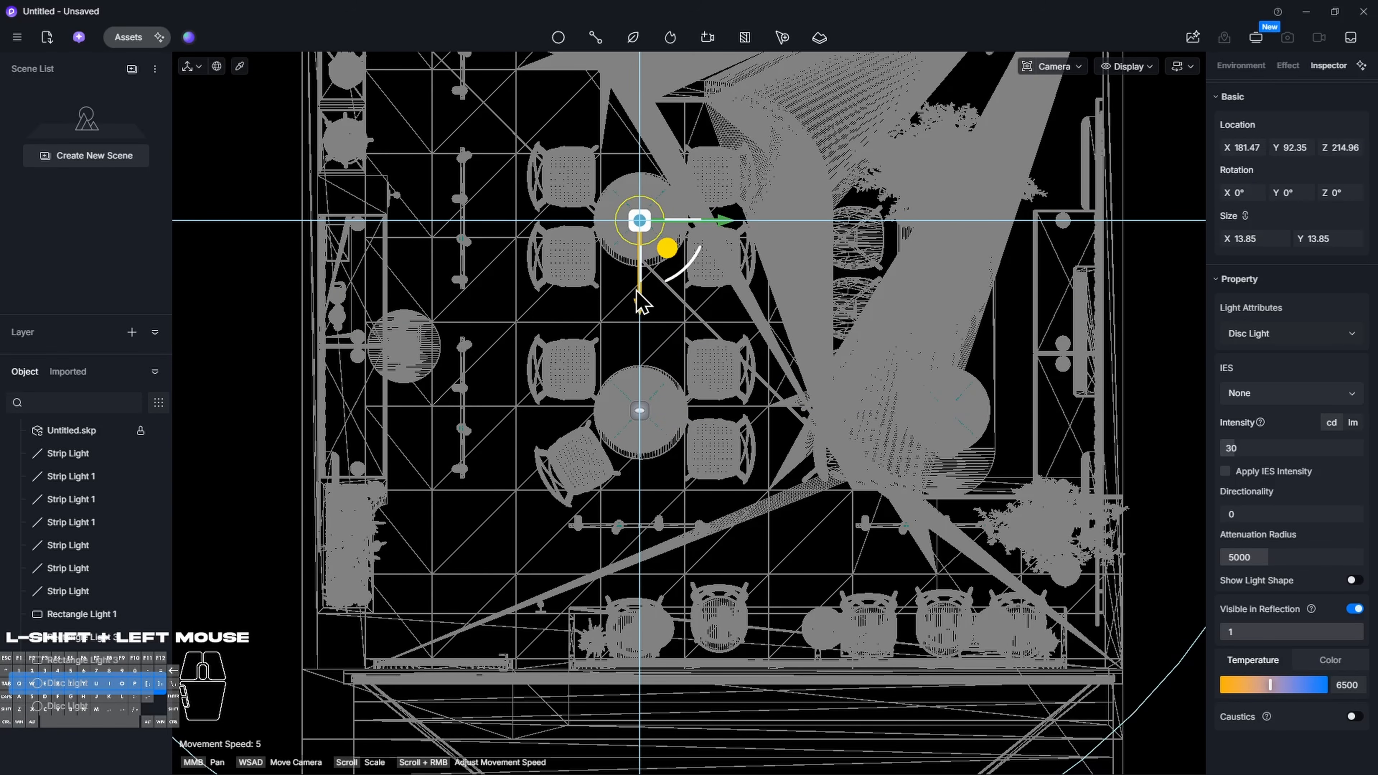
Return to the rendered perspective view, select both disc lights and lower them together to about Z 144.01
key("p")
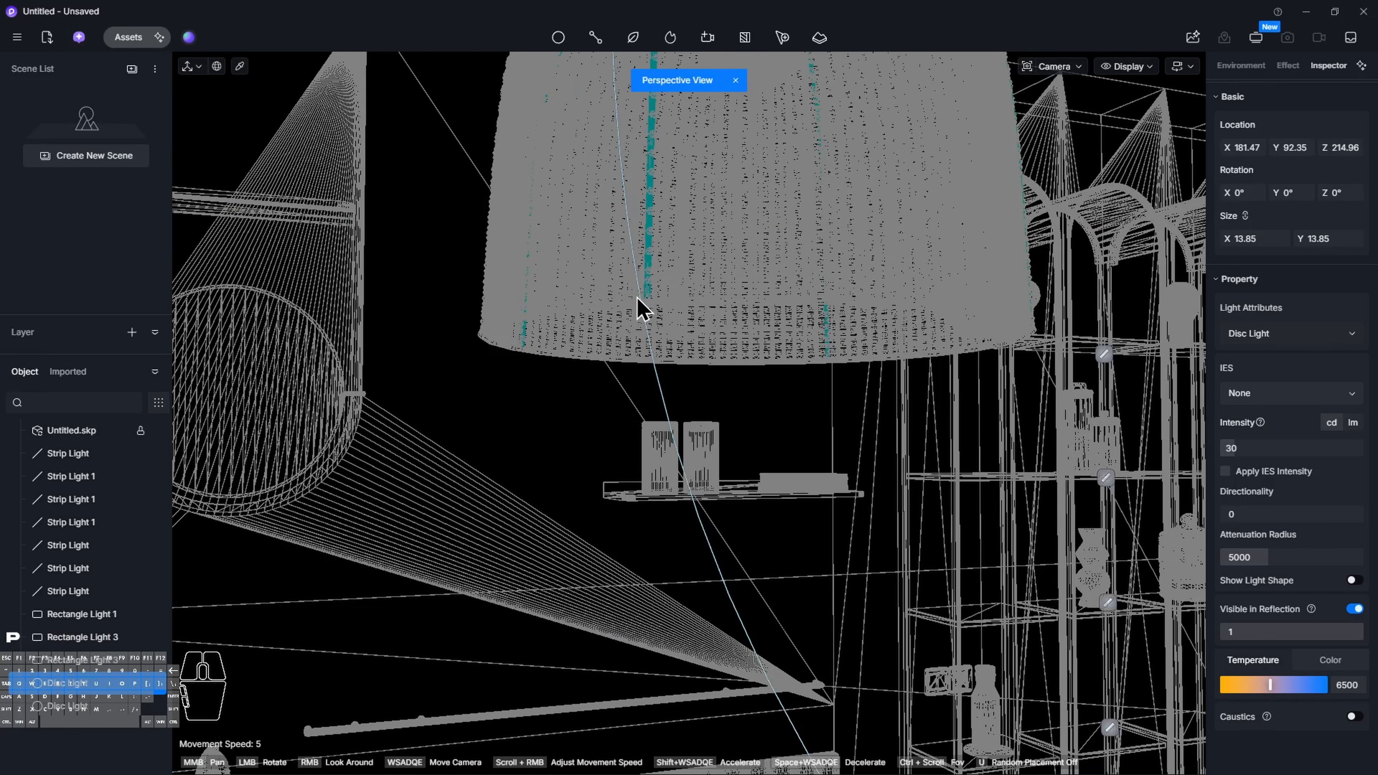
key("alt+3")
right_click_drag(731, 404, 791, 120)
key("3")
key("Escape")
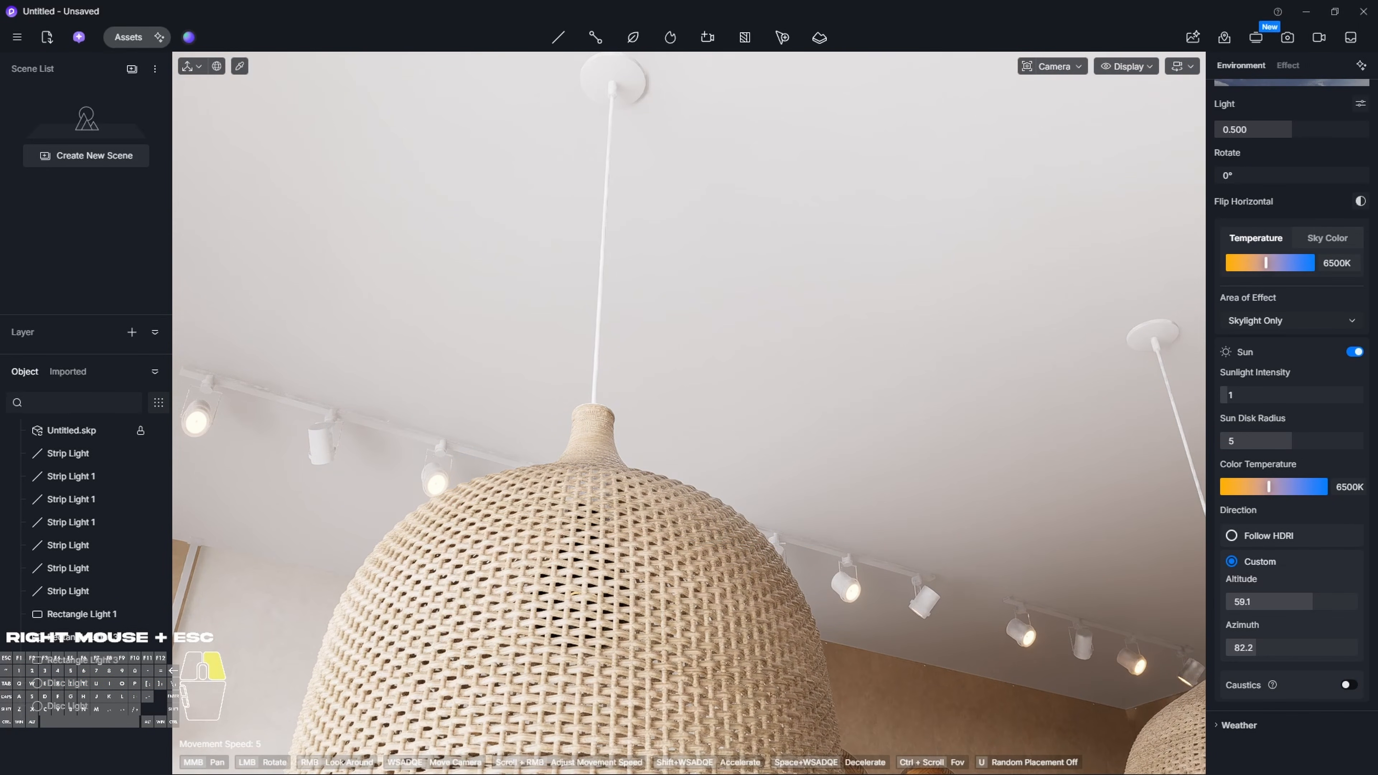
left_click(100, 683)
left_click(101, 707, "ctrl")
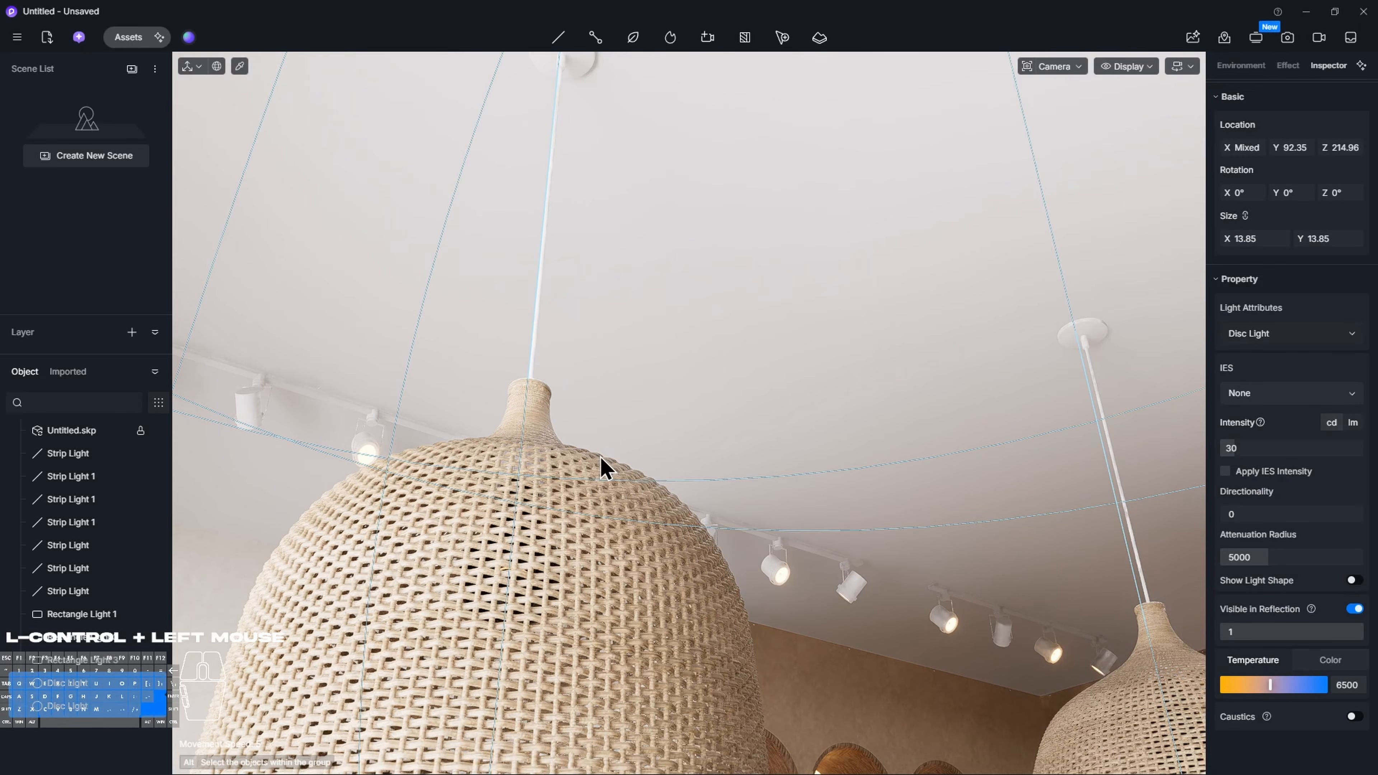
right_click_drag(564, 613, 563, 424)
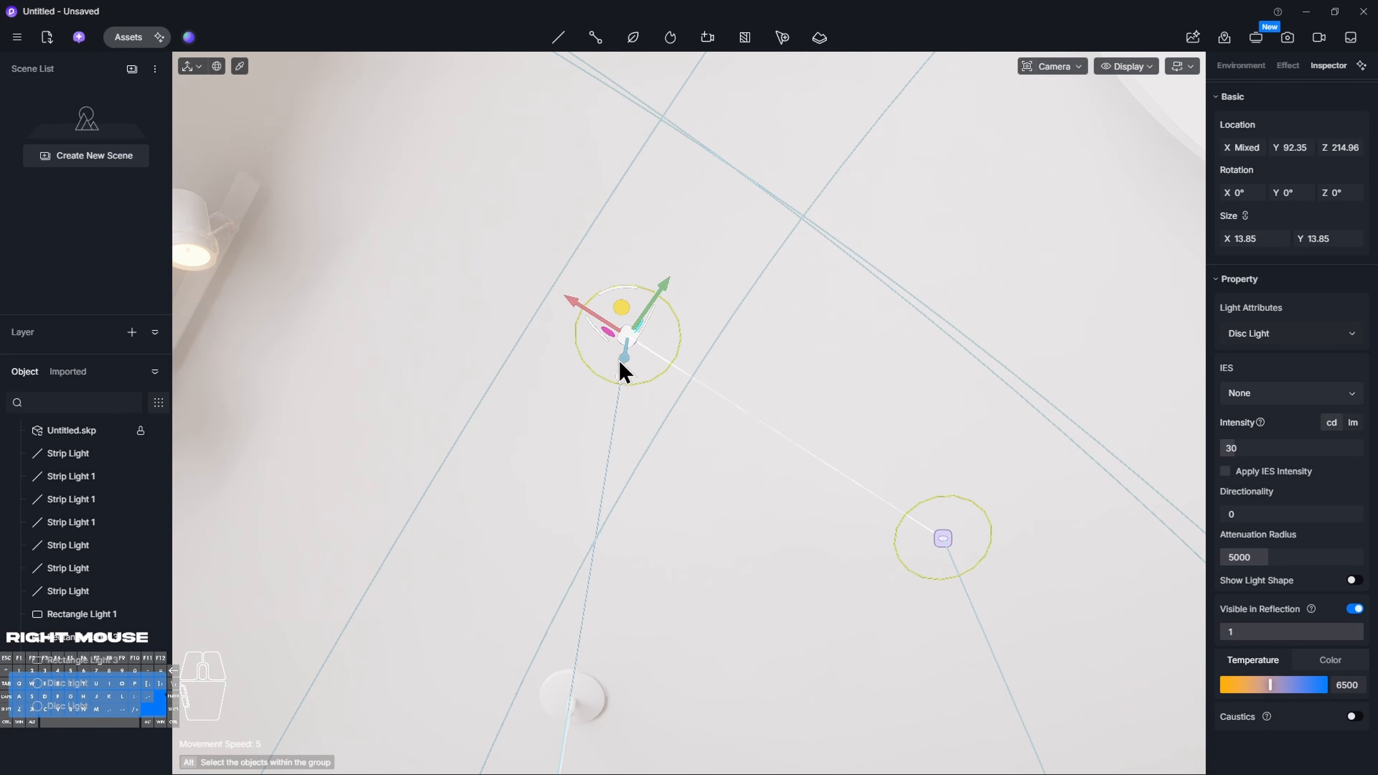
left_click_drag(610, 765, 597, 774)
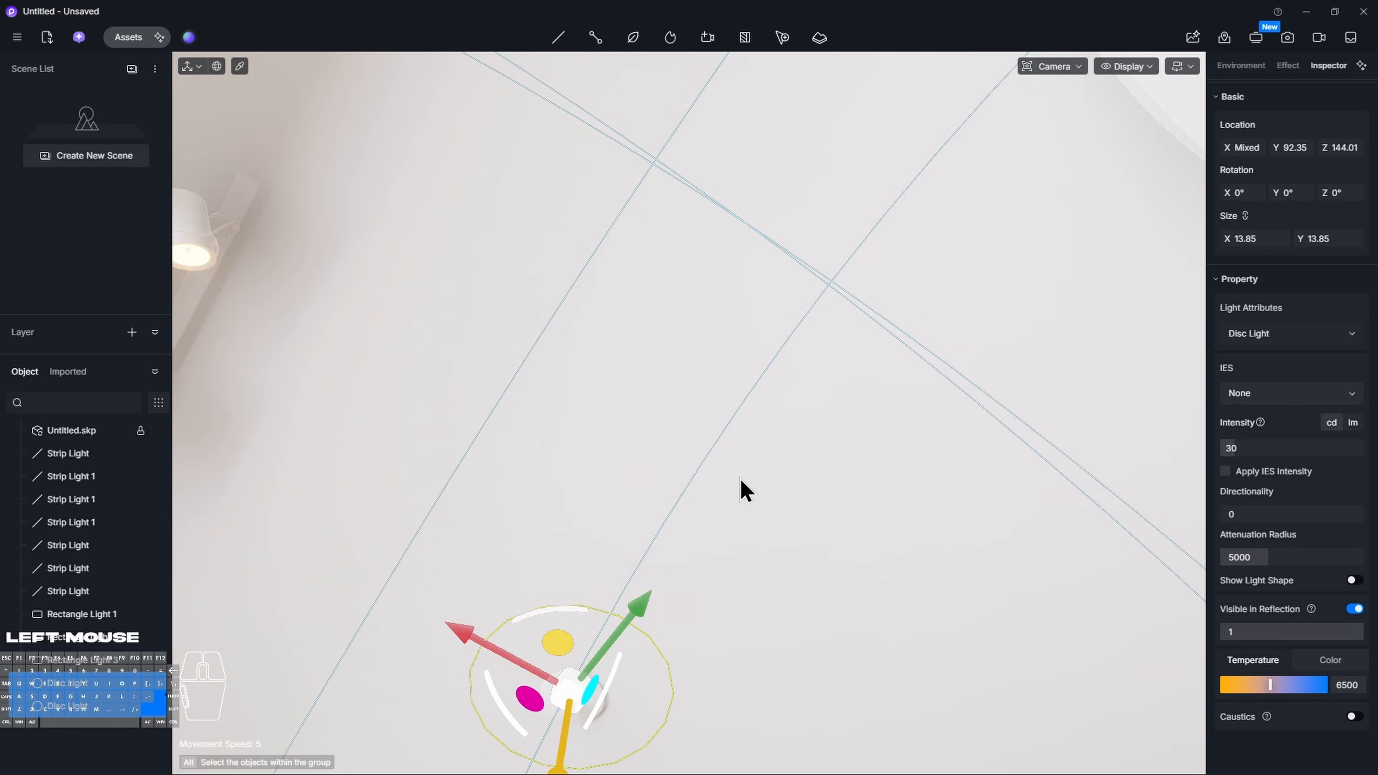
Lower both selected disc lights together into the woven pendant shades, to about Z 107.22
right_click_drag(741, 489, 689, 651)
key("s")
right_click_drag(836, 184, 818, 268)
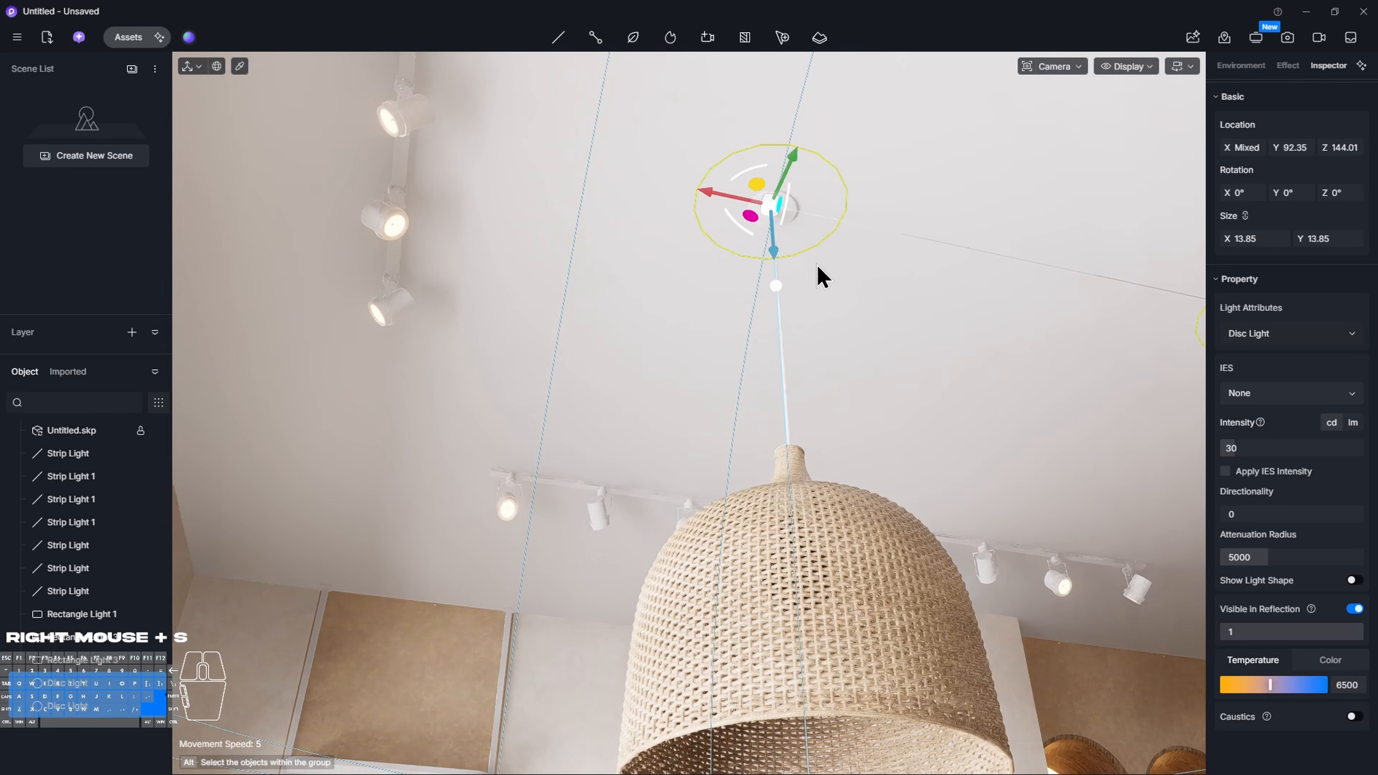
left_click_drag(769, 623, 782, 729)
right_click_drag(781, 729, 806, 455)
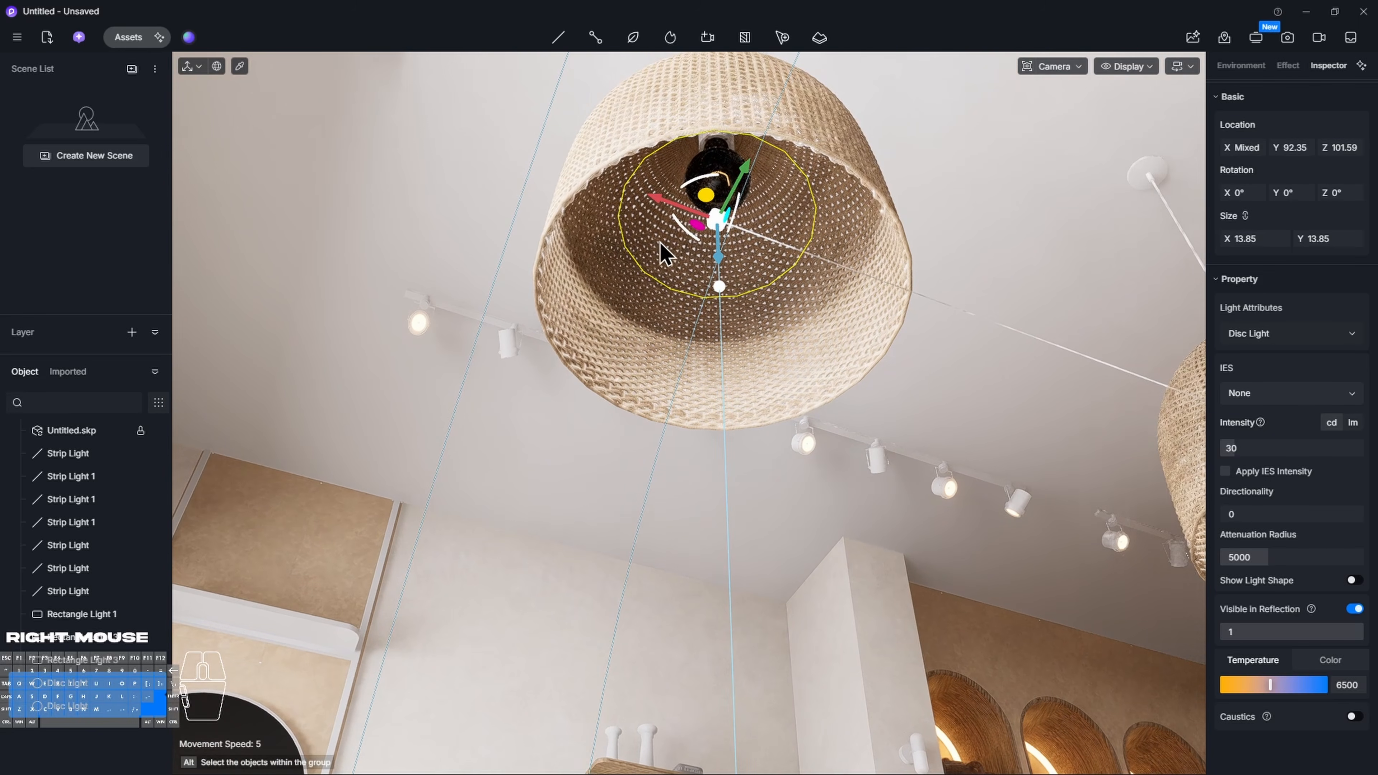
left_click_drag(717, 230, 721, 205)
Set the intensity of both disc lights to 50 and their color temperature to 3400
key("Return")
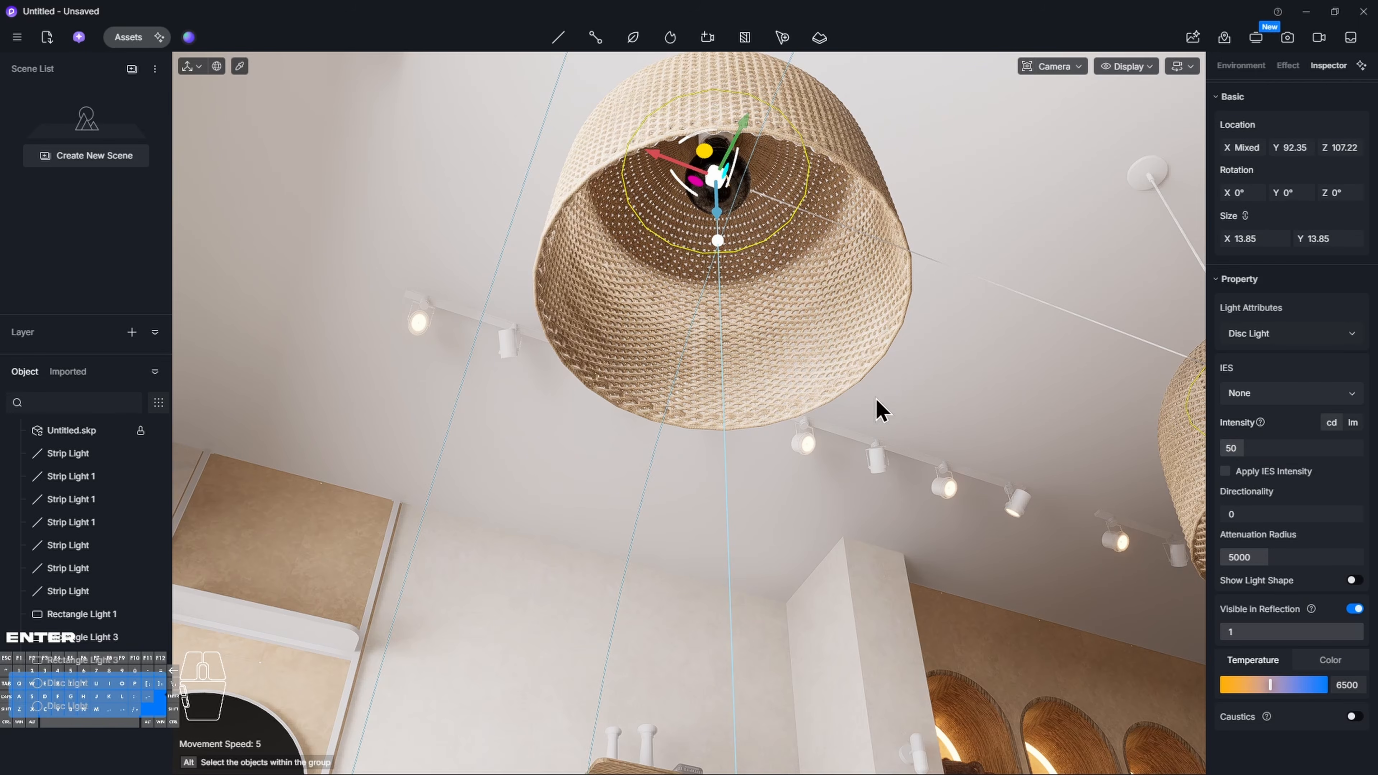
right_click_drag(689, 304, 857, 378)
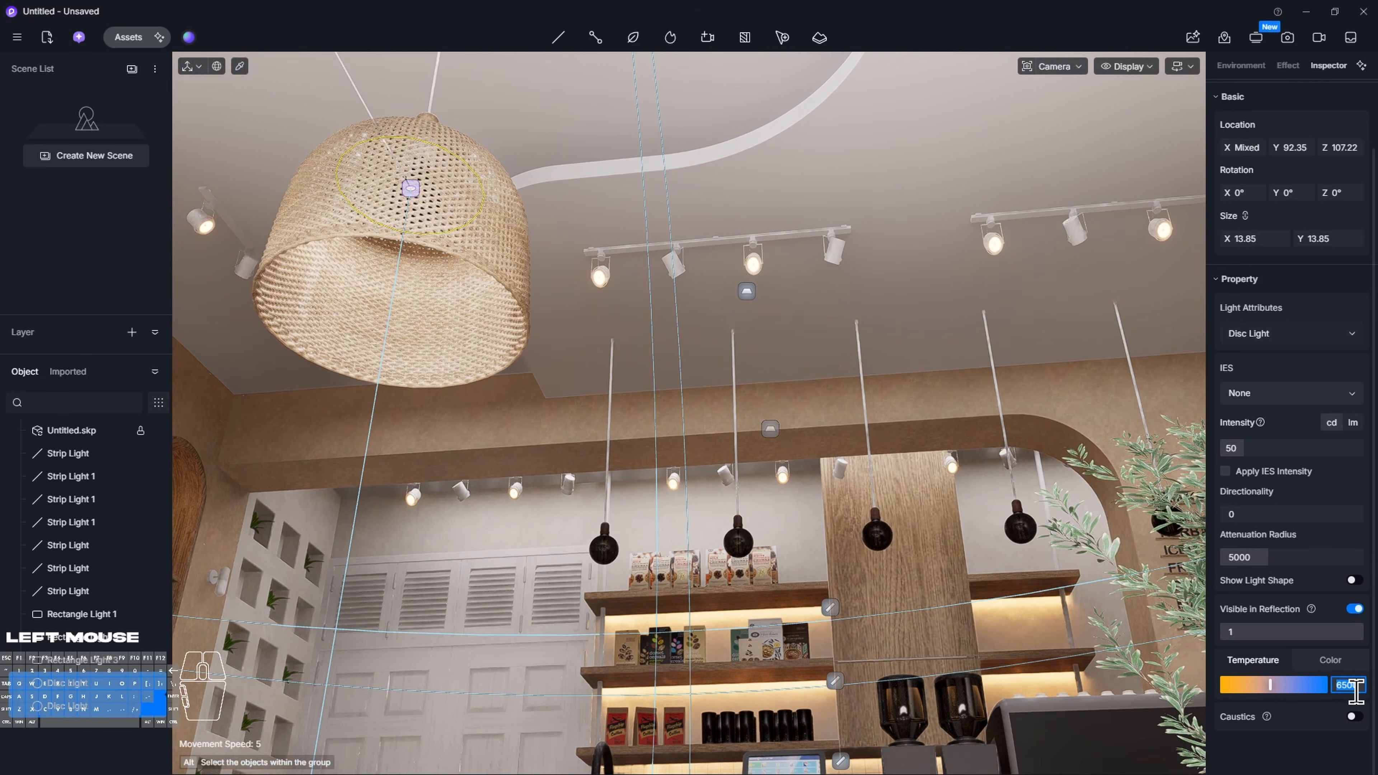
key("Return")
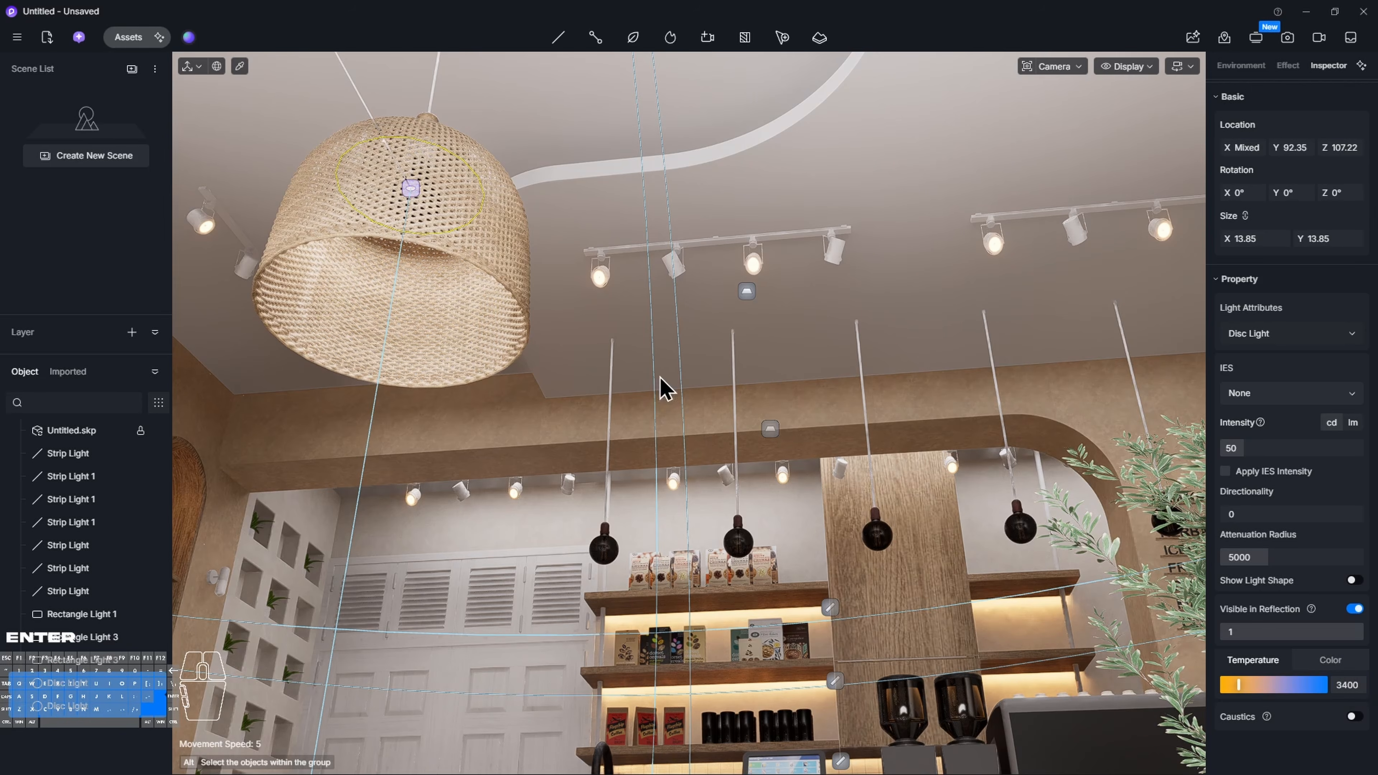
Copy one disc light across to a pendant lamp over the long table, at about X 159.78, Y 175.4, Z 104.62
right_click_drag(689, 413, 427, 417)
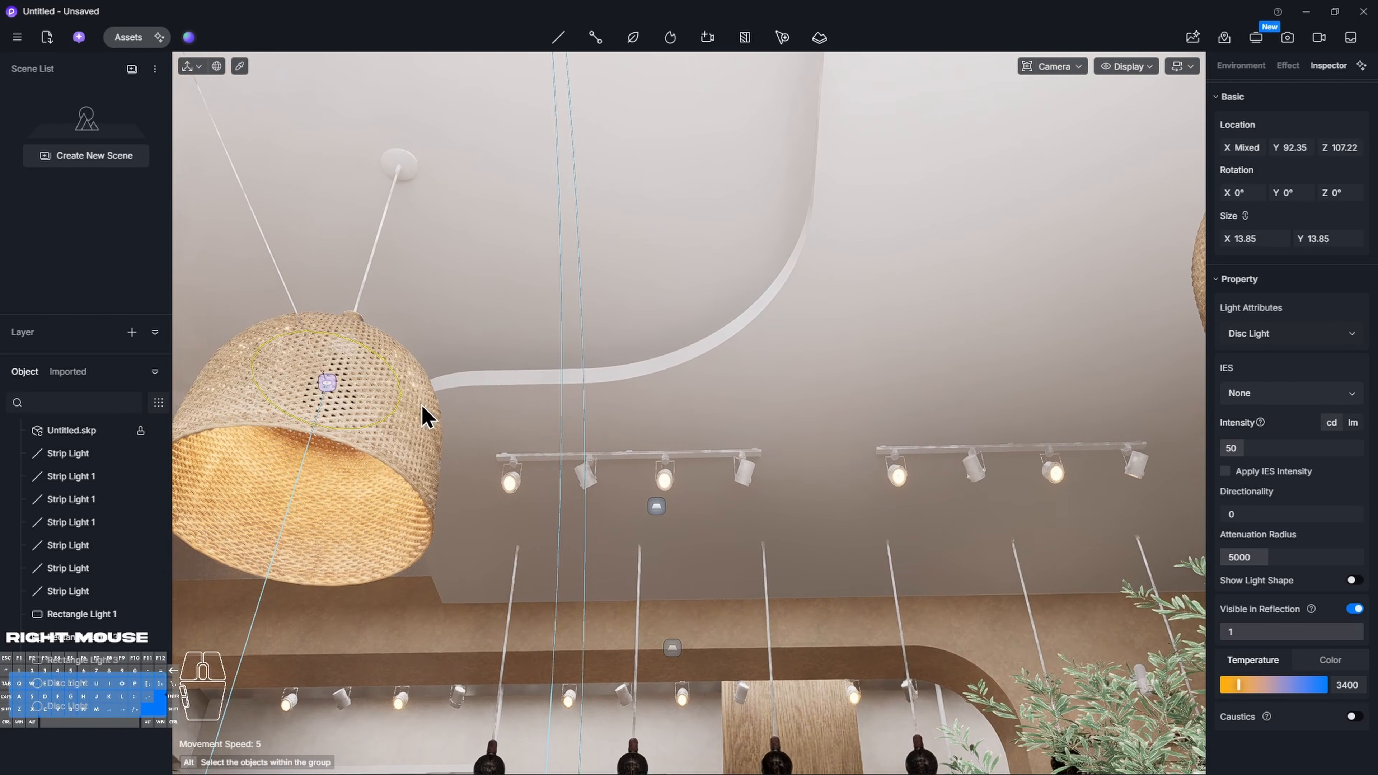
left_click(331, 386)
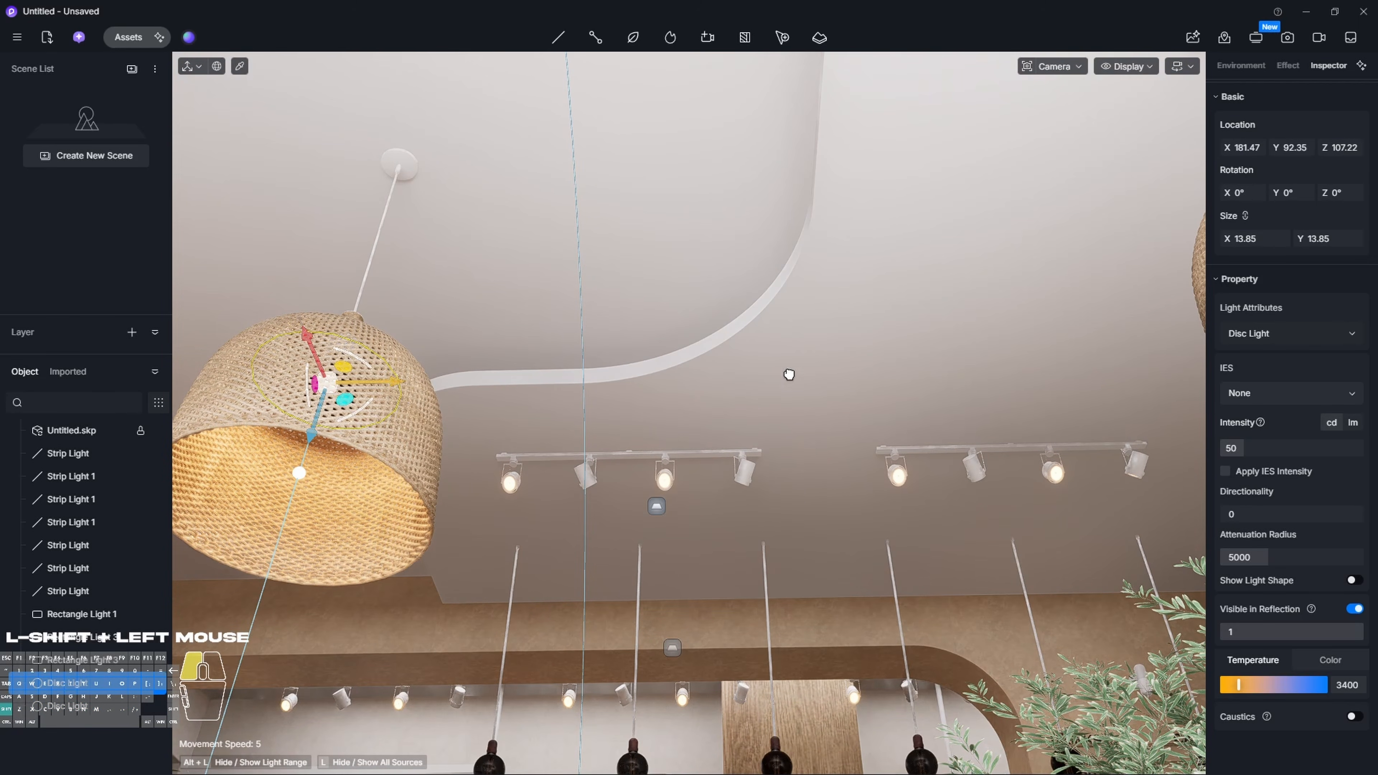
left_click_drag(788, 375, 1265, 383, "shift")
right_click_drag(1063, 380, 1194, 380)
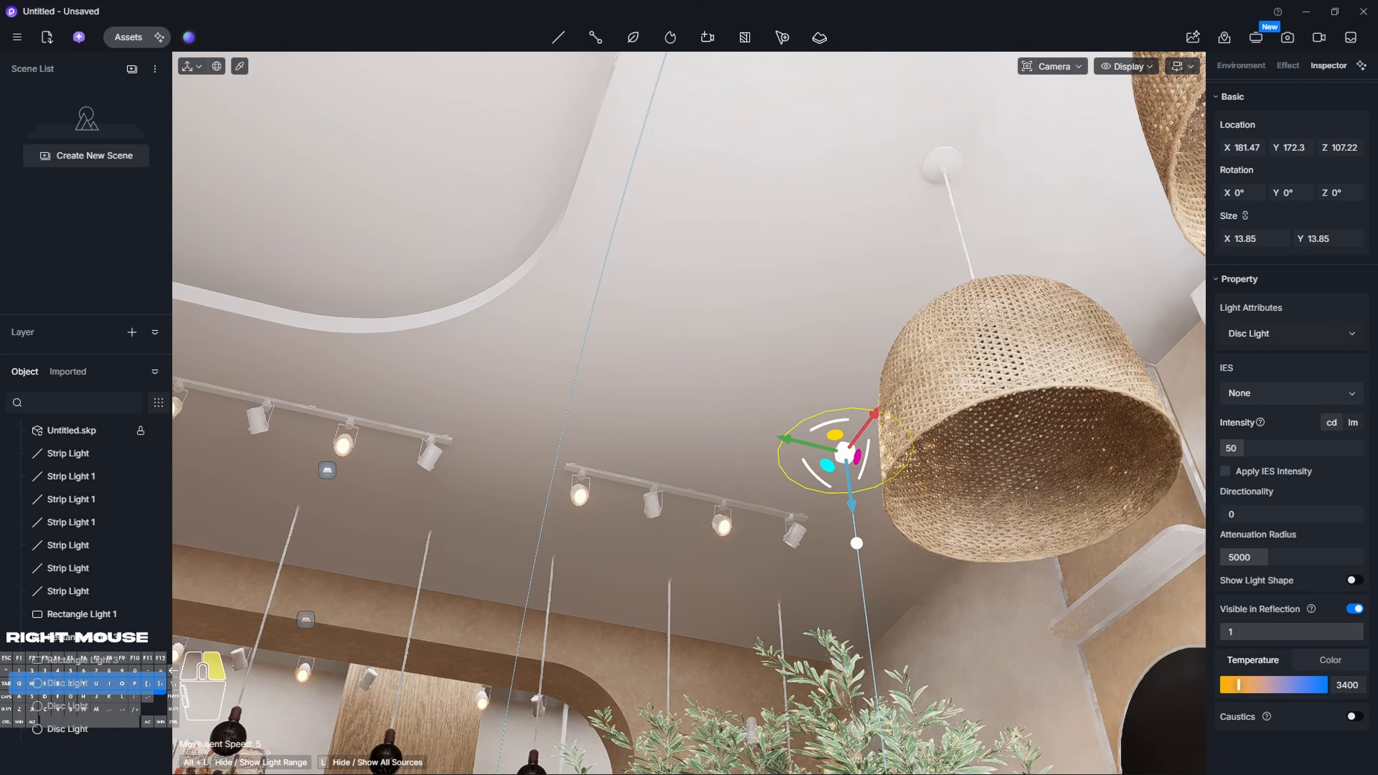
right_click_drag(817, 426, 917, 417)
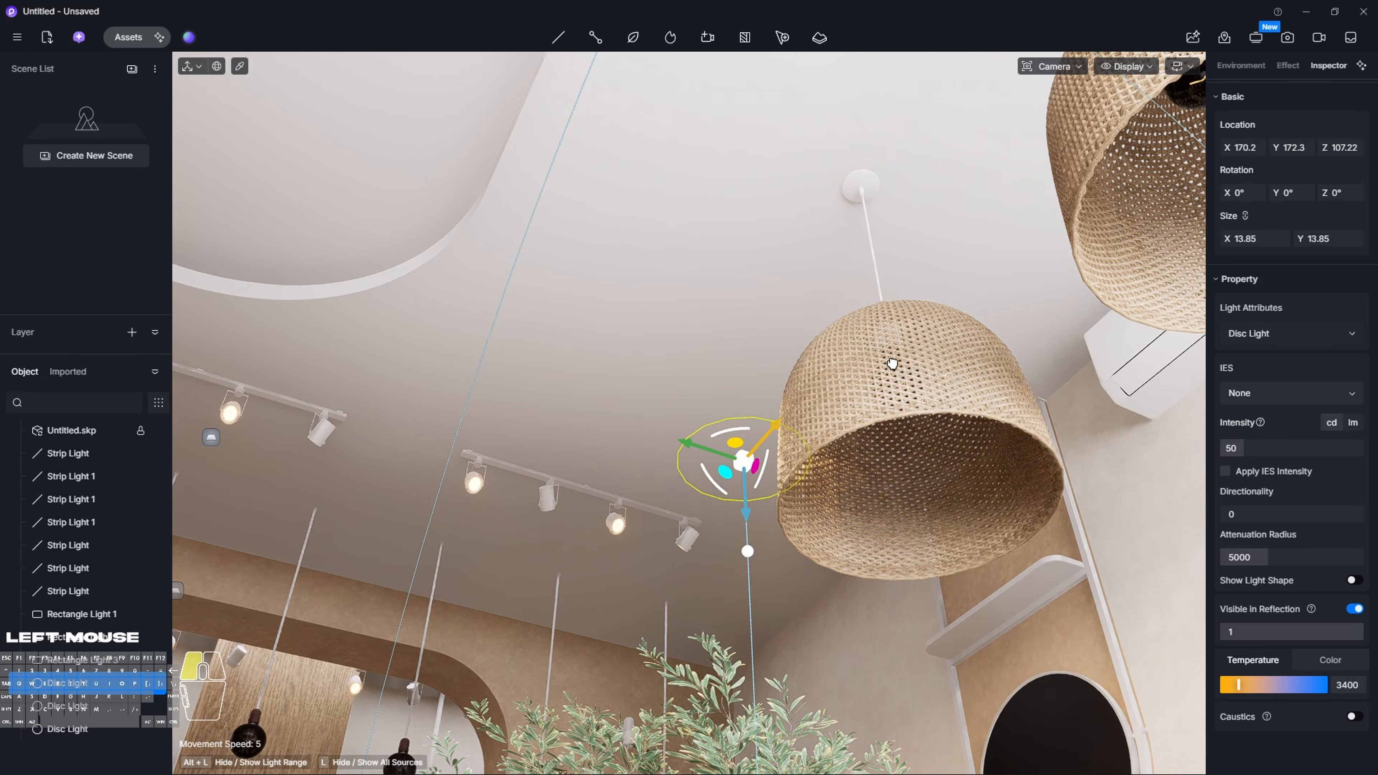
left_click_drag(892, 363, 1006, 297)
left_click_drag(831, 300, 901, 408)
In a wireframe parallel top view, center the copied disc light on its pendant lamp at about X 164.59, Y 178.35
key("t")
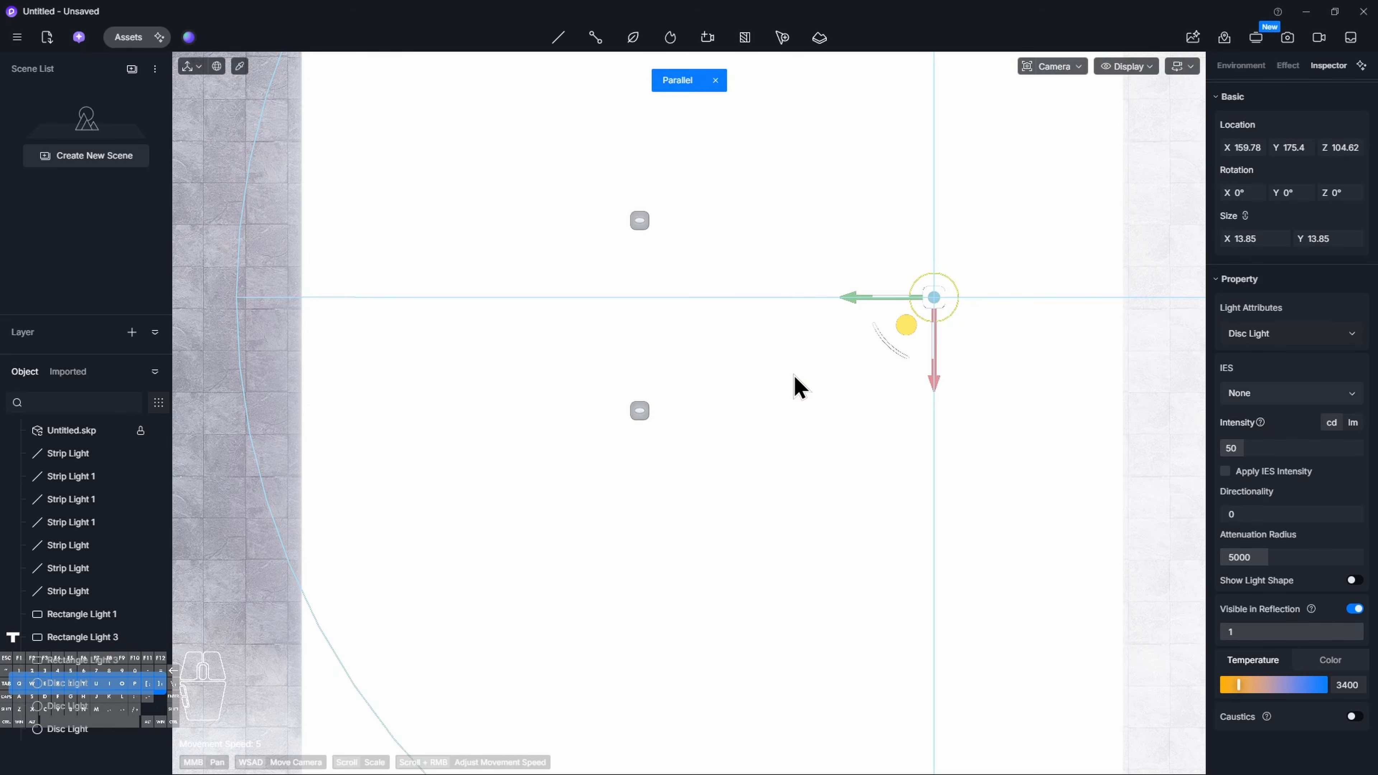
key("alt+2")
scroll(974, 294, "up", 5)
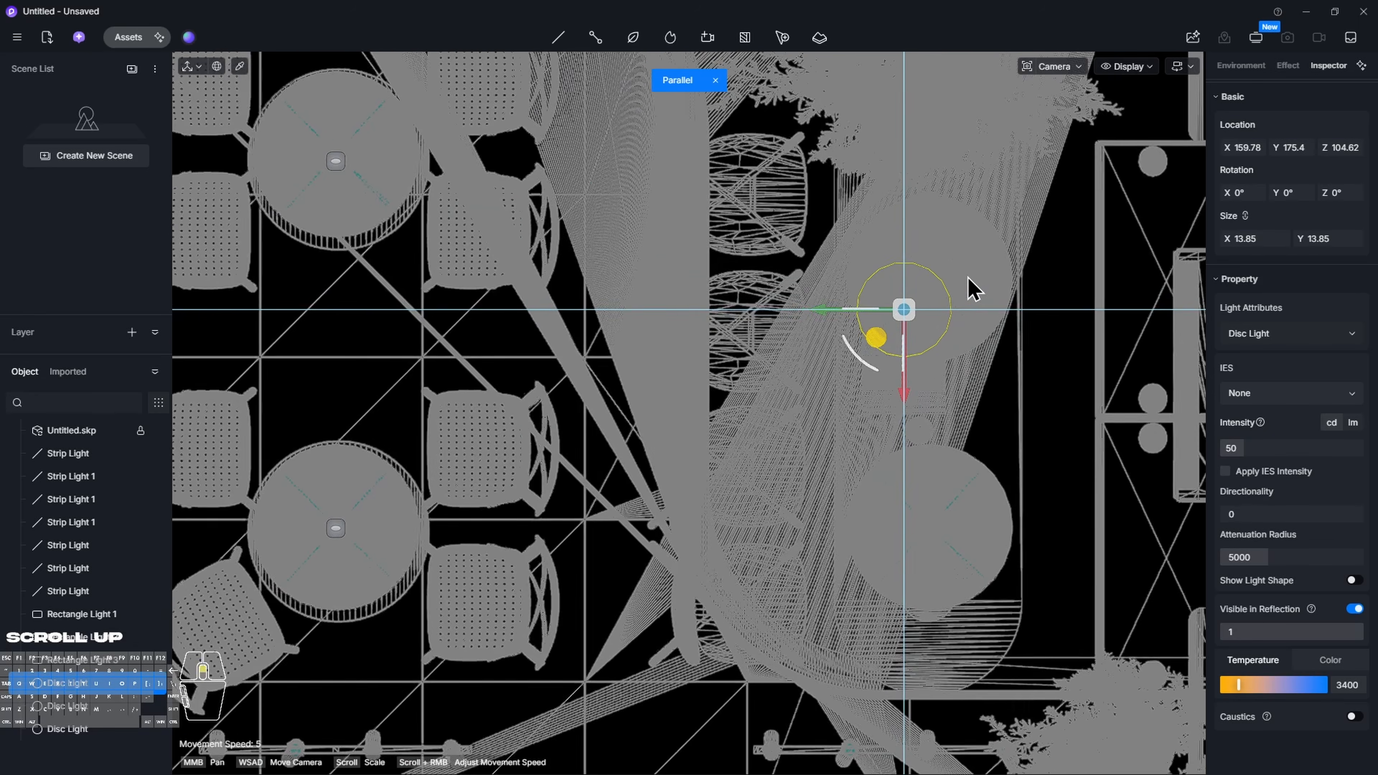
middle_click_drag(951, 424, 686, 446)
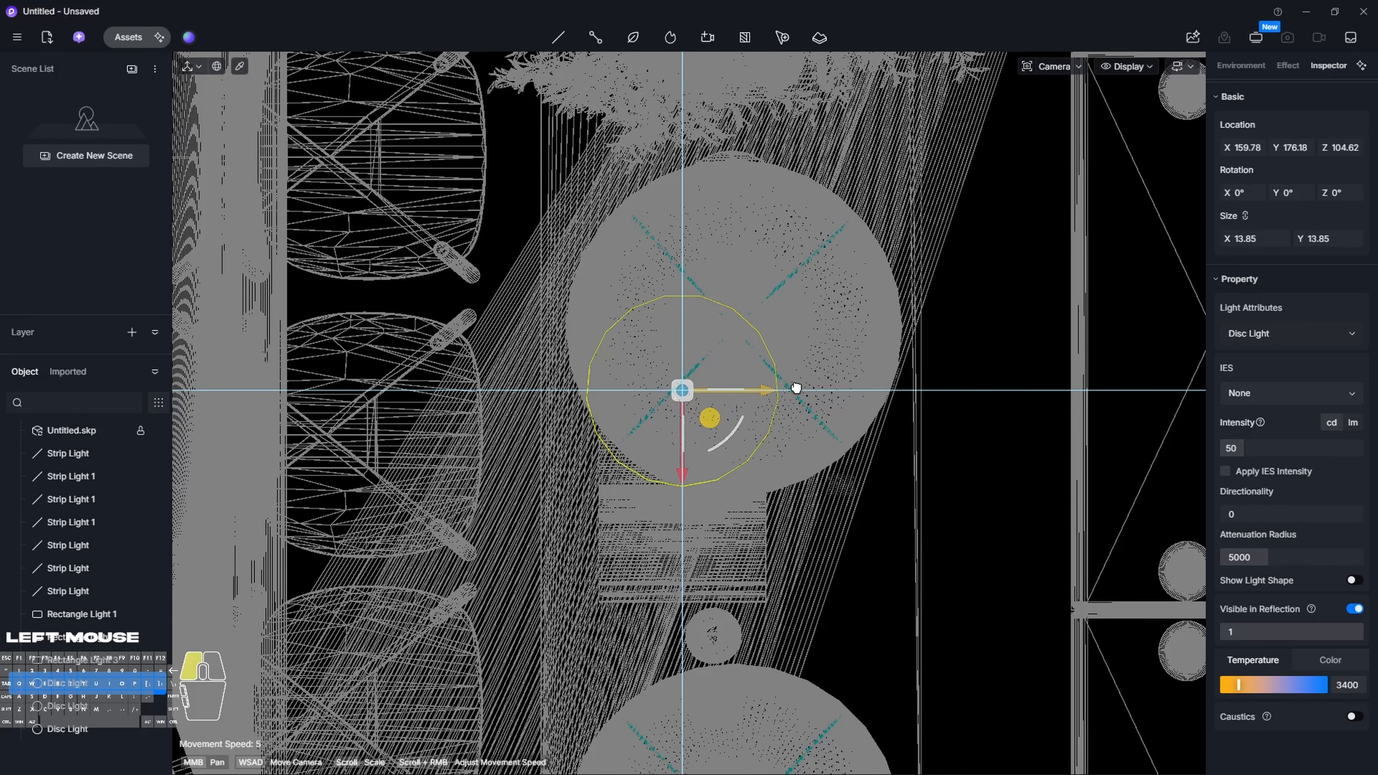
left_click_drag(796, 388, 860, 386)
left_click_drag(741, 474, 727, 407)
left_click_drag(652, 324, 643, 328)
scroll(684, 350, "down", 2)
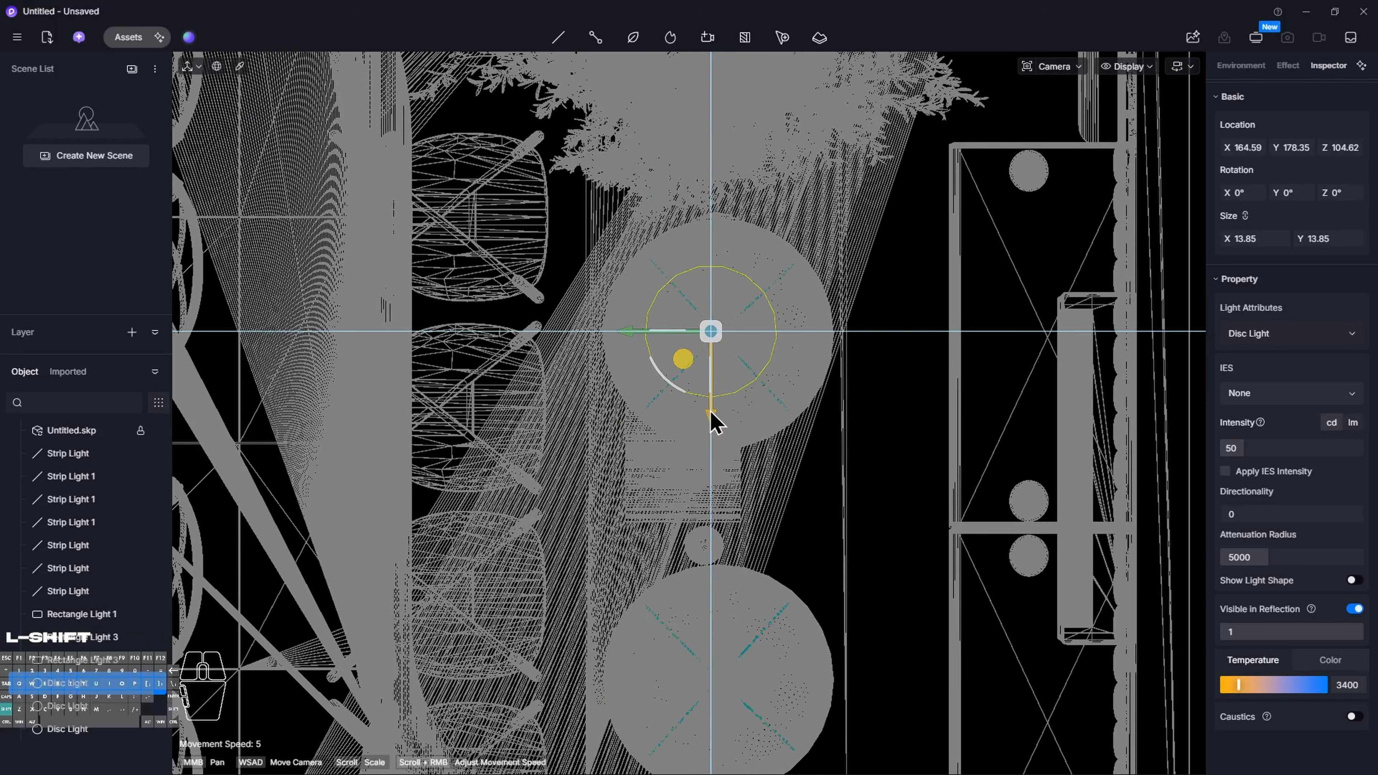
Copy the disc light along X to the adjacent pendant lamp at about X 127.54, and return to the rendered perspective view
left_click_drag(708, 412, 704, 766, "shift")
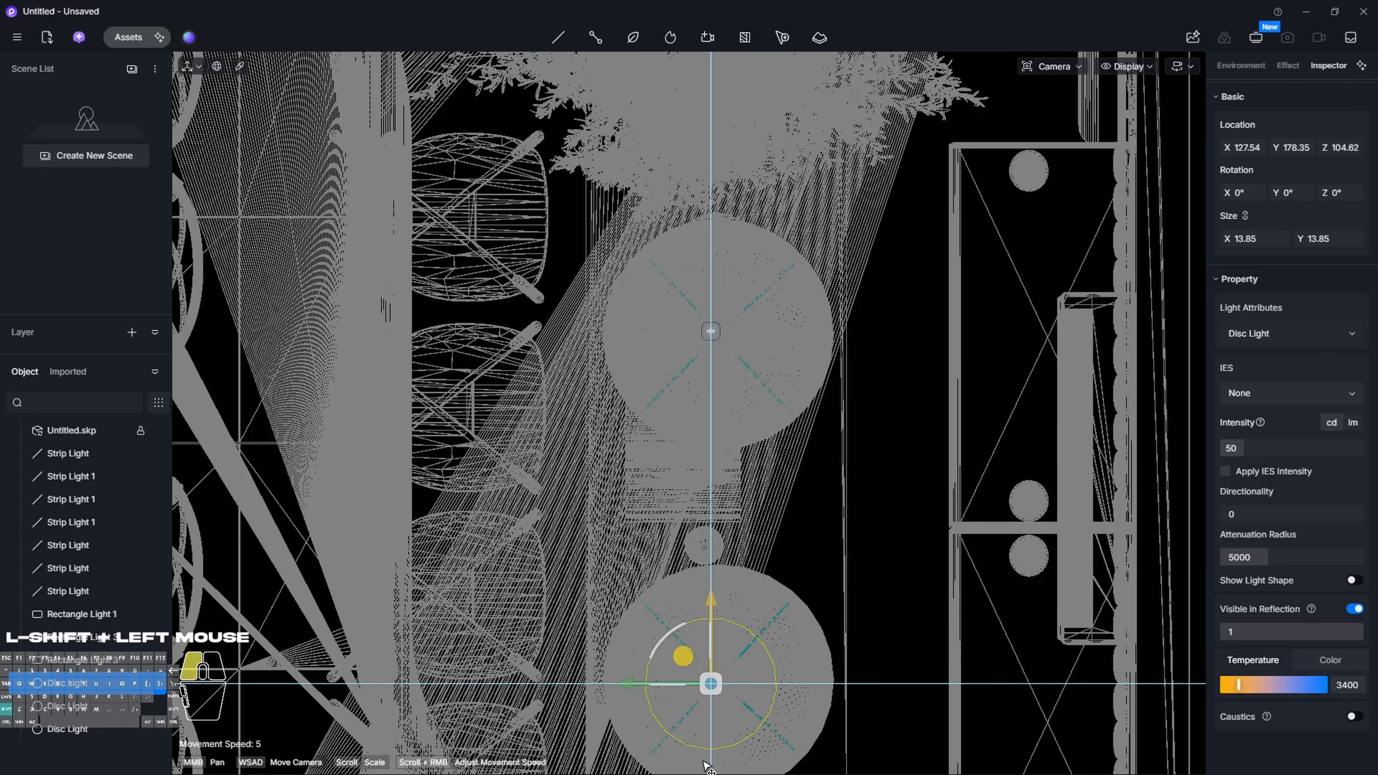
key("p")
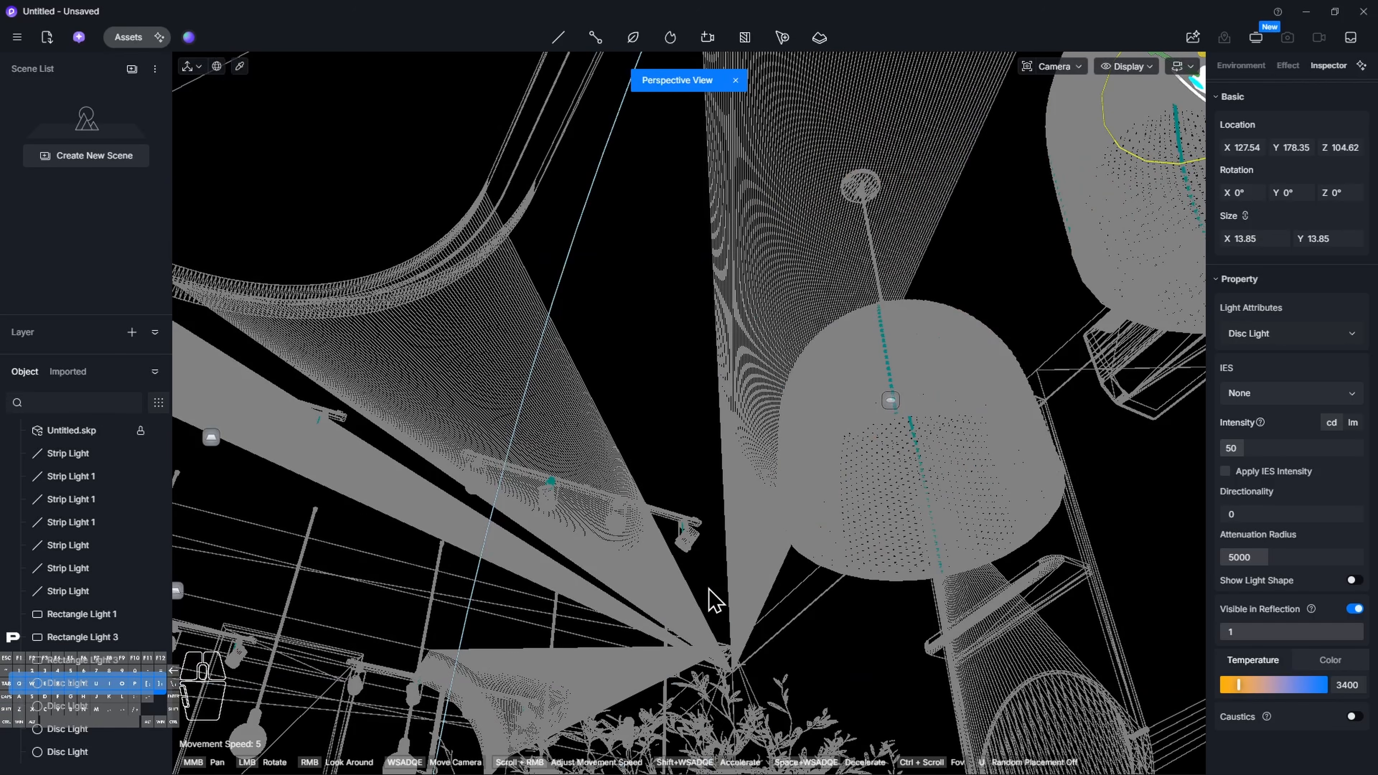
key("1")
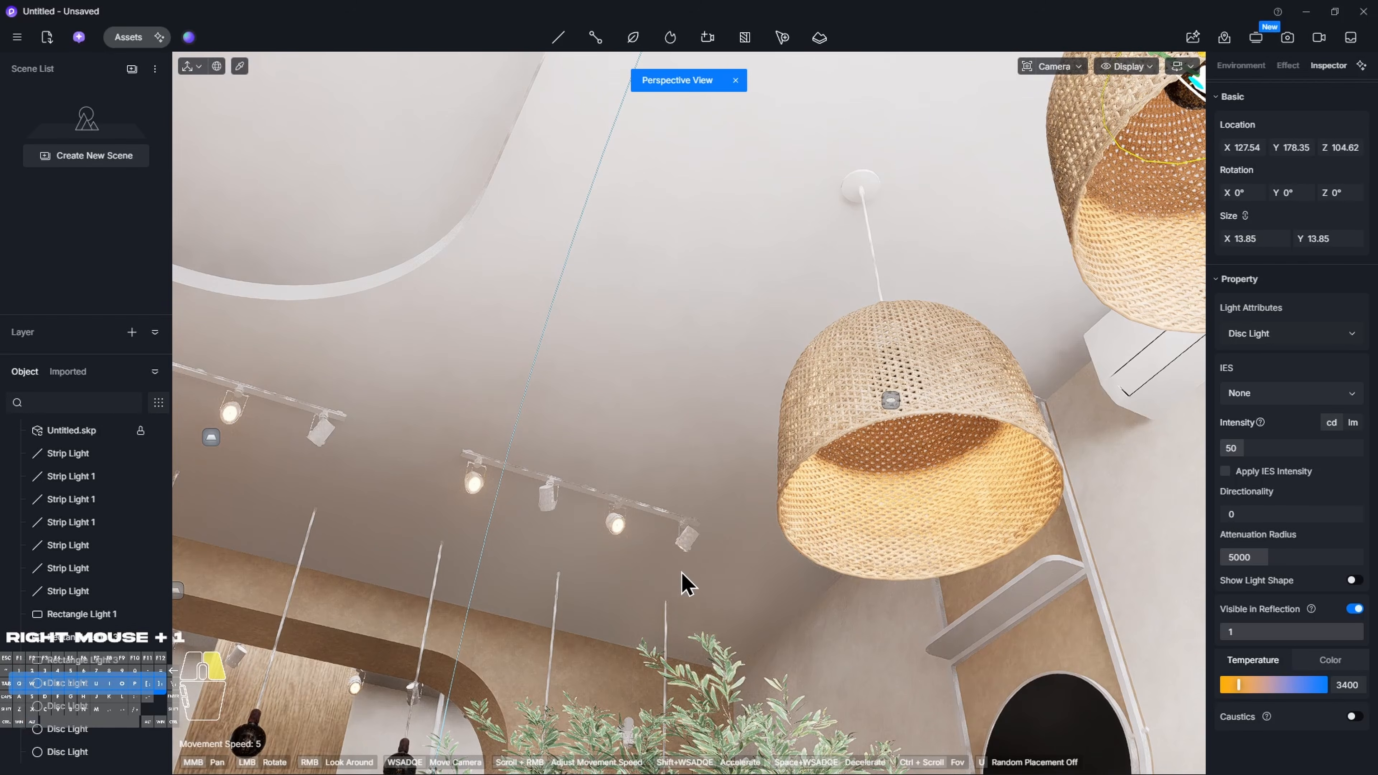
Raise the two copied disc lights higher inside their shades, moving the one at X 164.59 to about Z 108.22
right_click_drag(688, 413, 646, 385)
left_click(647, 385)
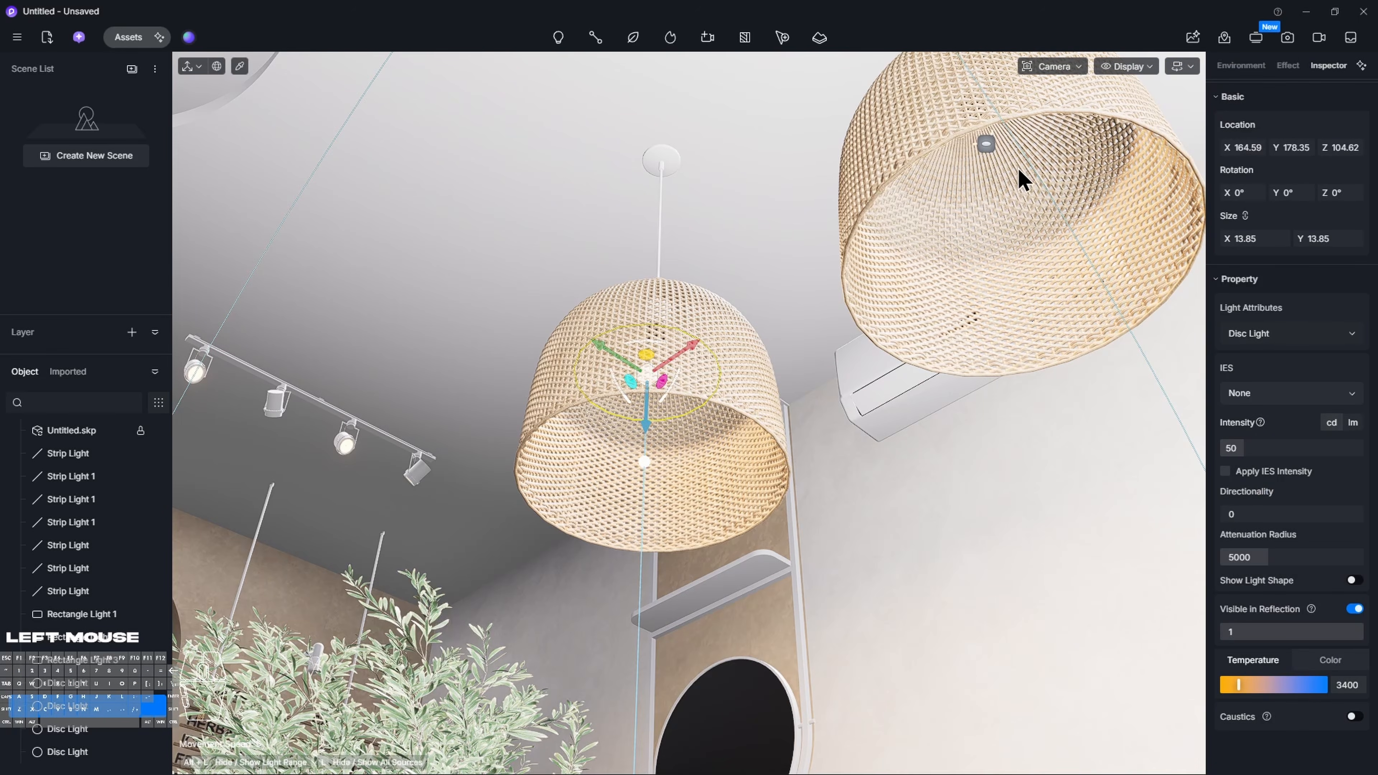
left_click(986, 144, "shift")
left_click_drag(1007, 197, 985, 140)
left_click(647, 376)
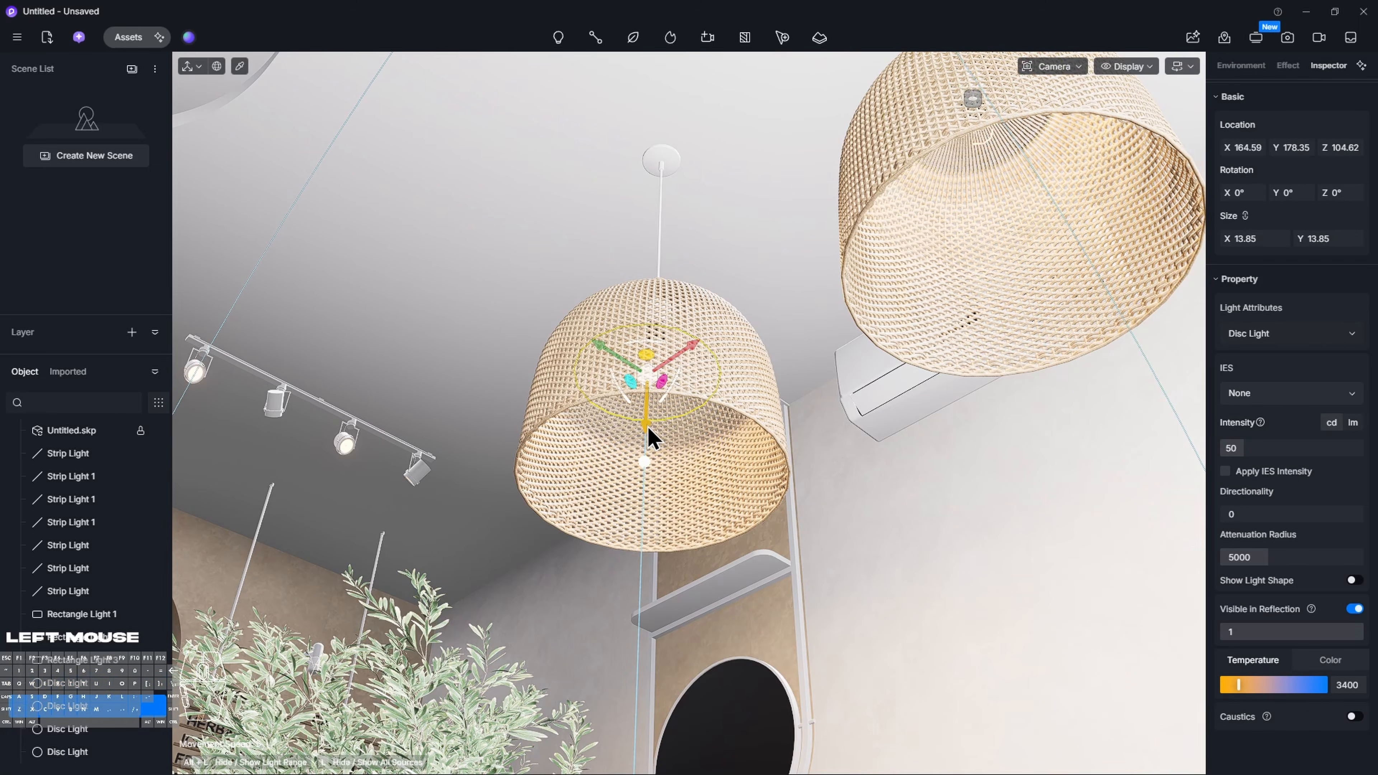
left_click_drag(641, 425, 644, 390)
Move the camera back down into the room to bring the COFFEE counter, shelves and round tables into frame
right_click_drag(644, 390, 673, 488)
key("s")
key("w")
key("a")
key("s")
key("q")
key("s")
key("w")
key("s")
key("a")
key("w")
key("d")
key("s")
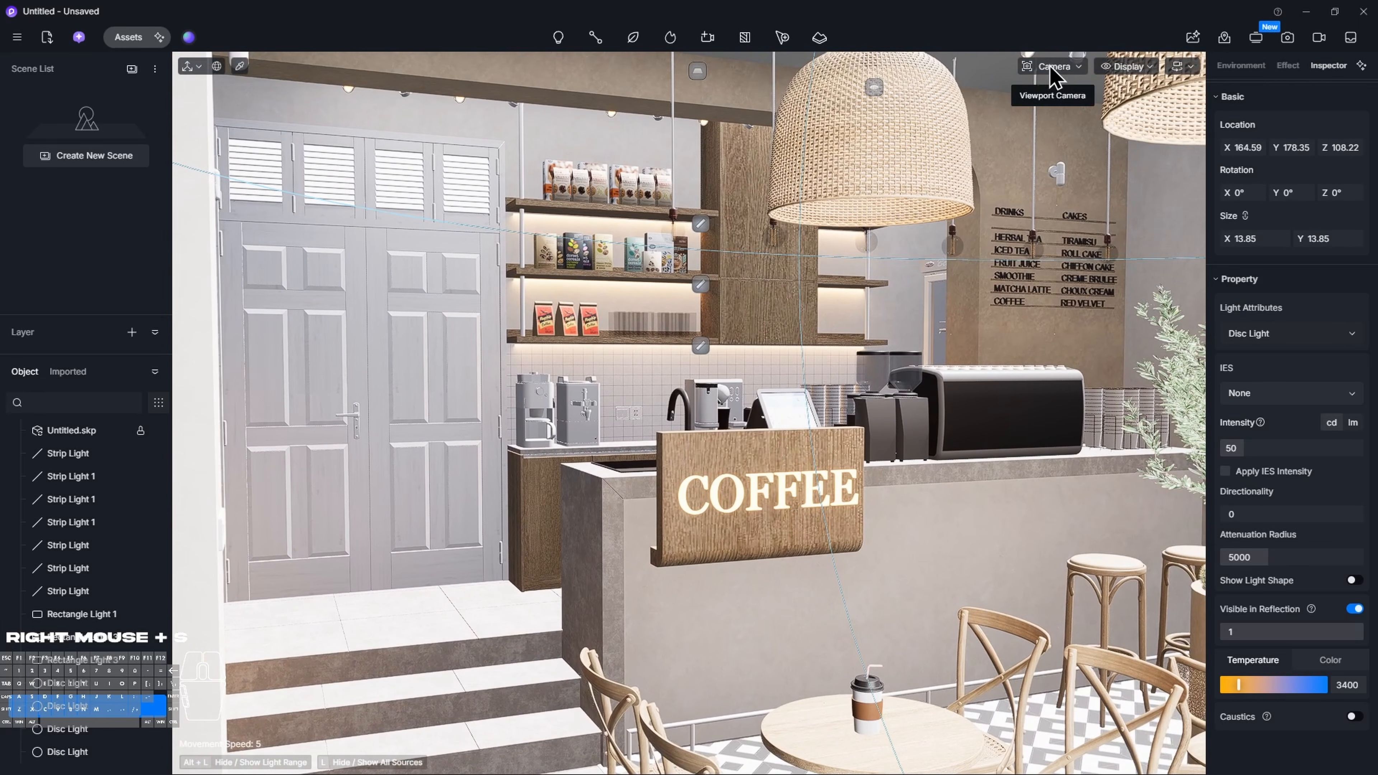
Adjust the viewport camera, recompose the view on the counter, plant and long table, and save it as a new scene
left_click(1047, 68)
left_click_drag(1044, 145, 1058, 147)
right_click_drag(736, 304, 896, 311)
key("3")
key("Escape")
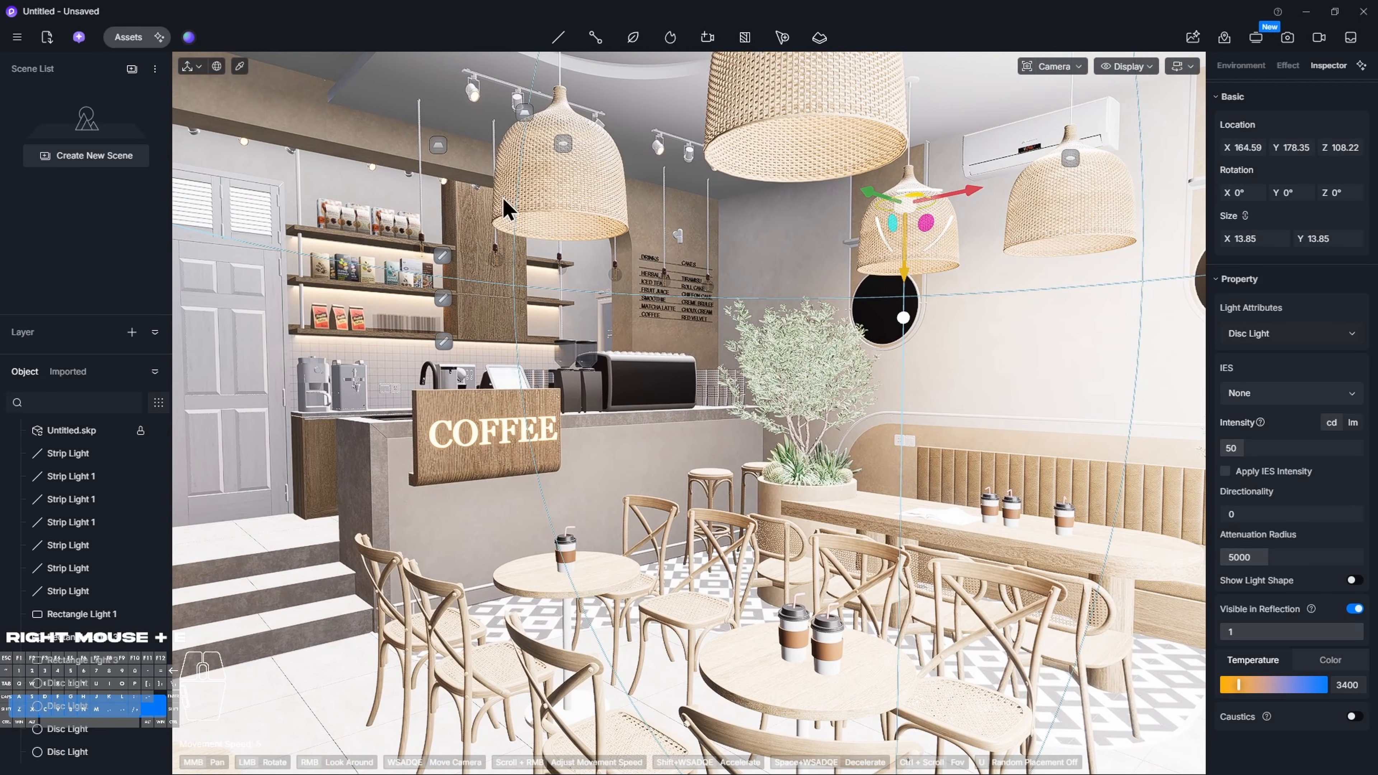
left_click(144, 164)
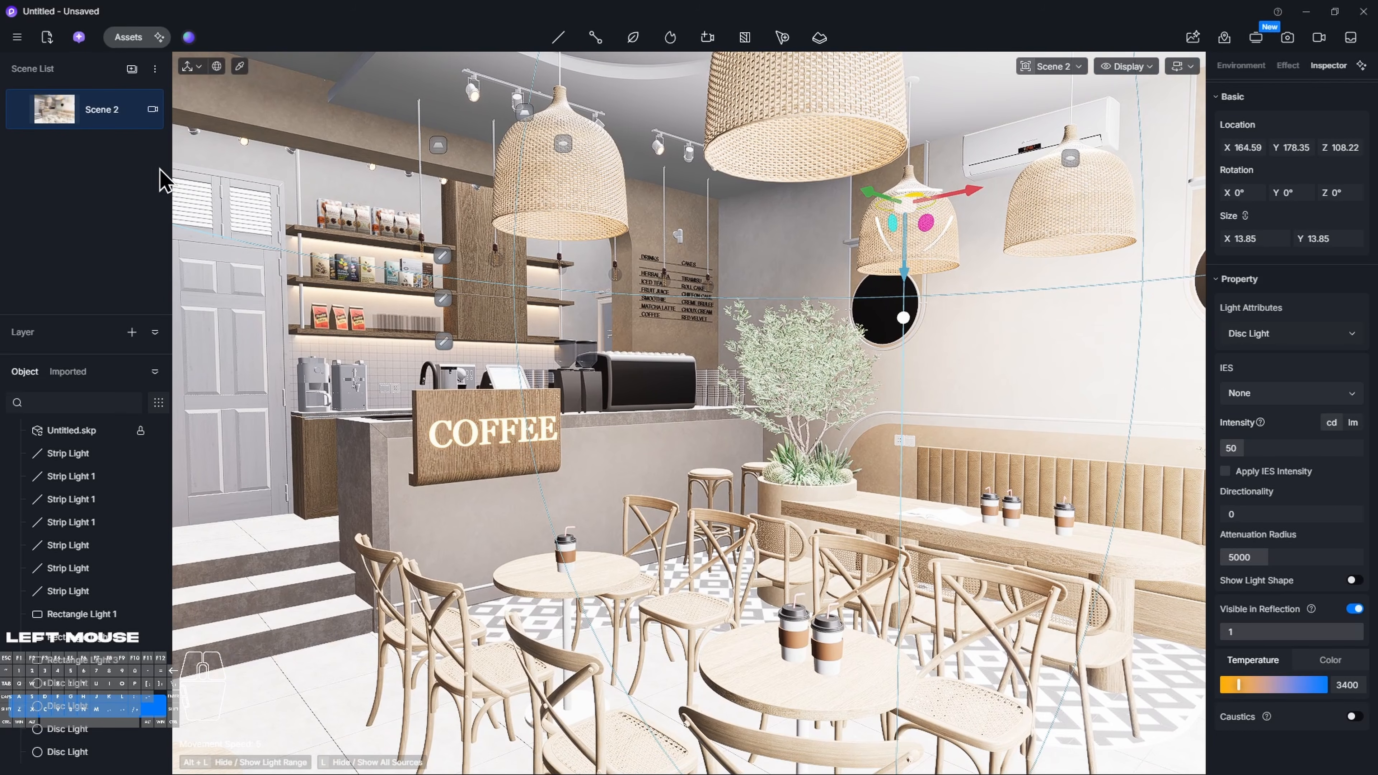
Set the saved scene's camera to a 16:9 aspect ratio and turn the view to about Y 358°, Z 44°
left_click(152, 109)
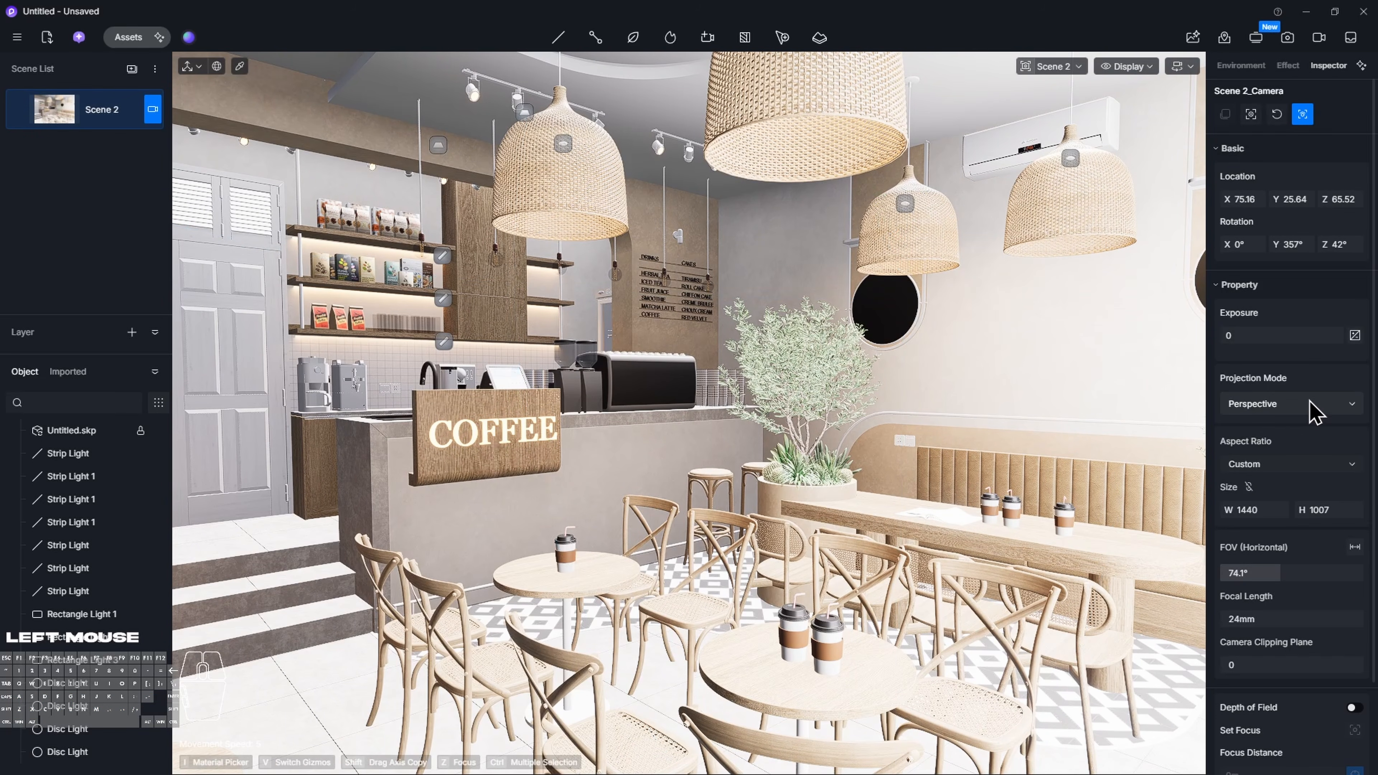
left_click(1329, 465)
left_click(1308, 488)
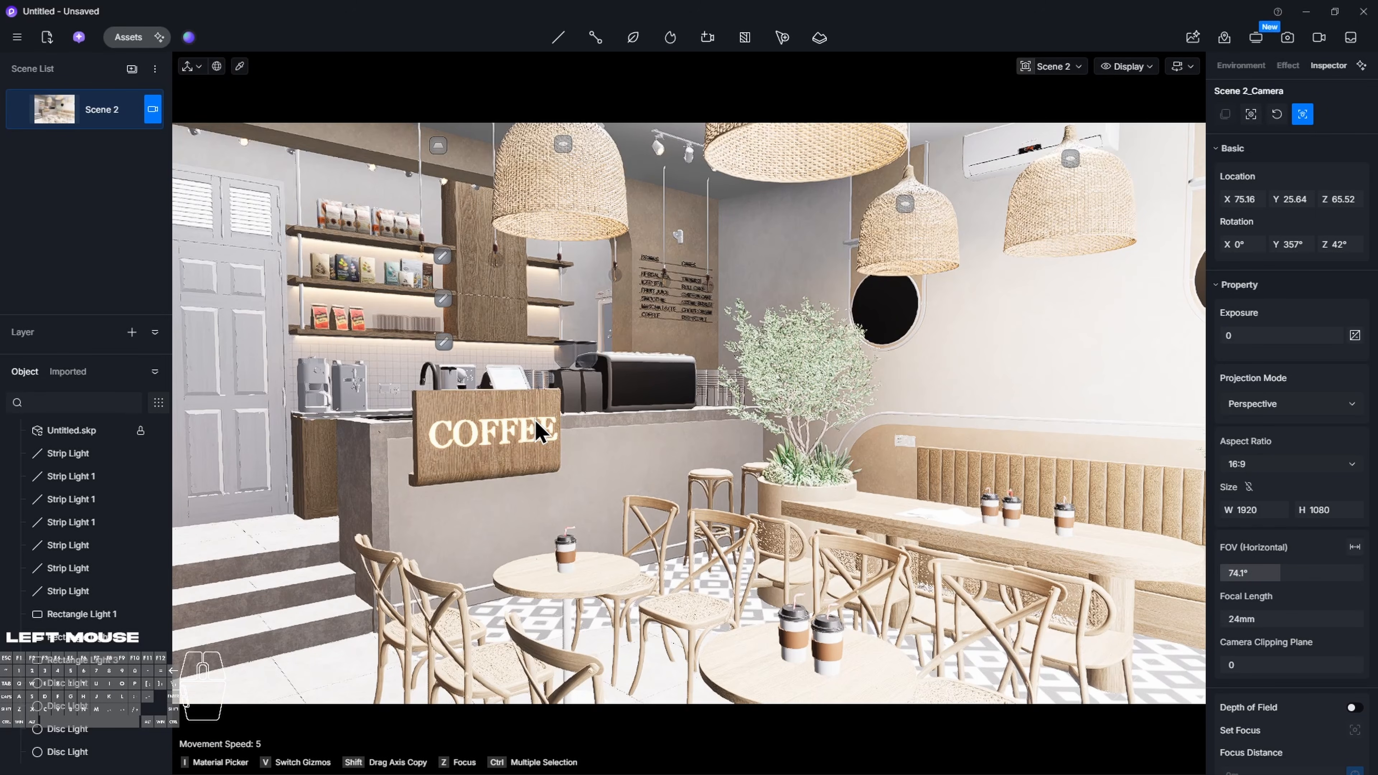
mouse_move(76, 129)
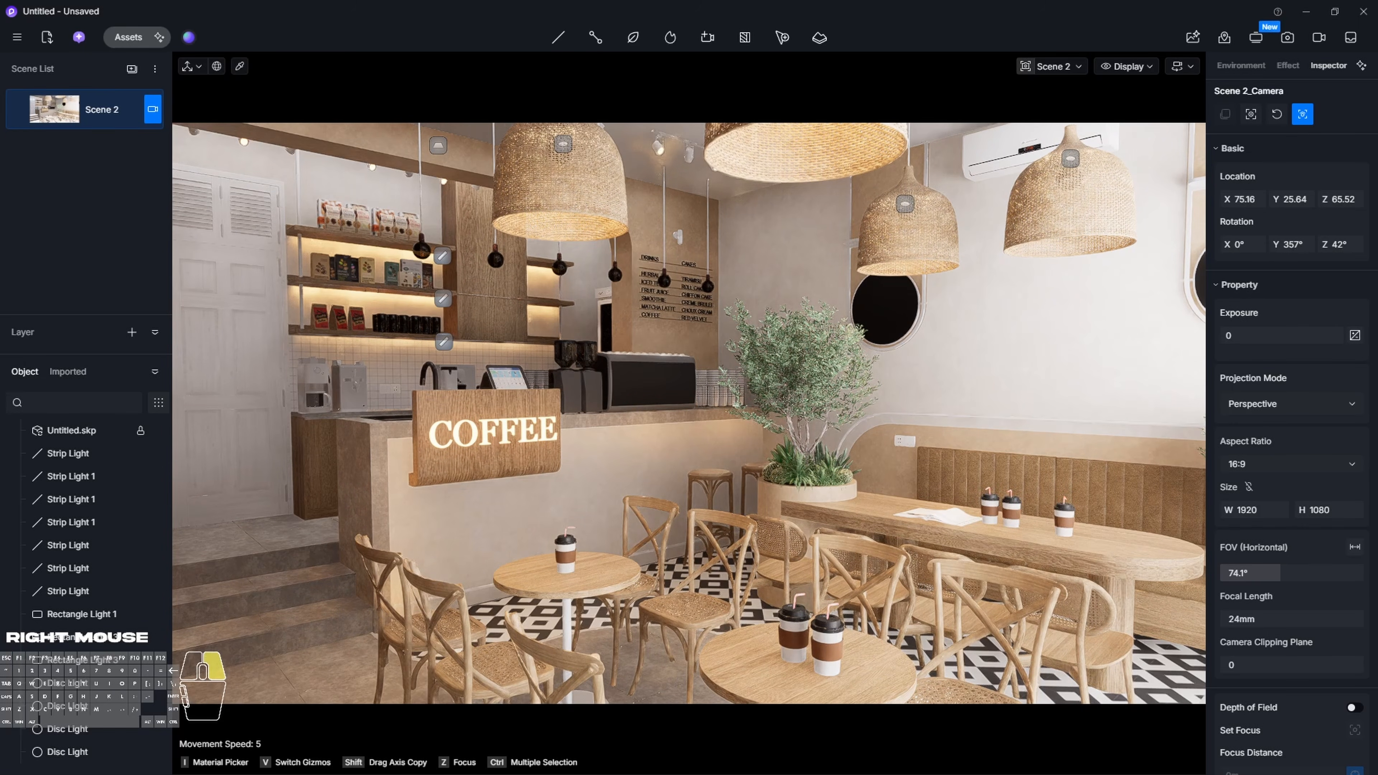
right_click_drag(755, 447, 788, 437)
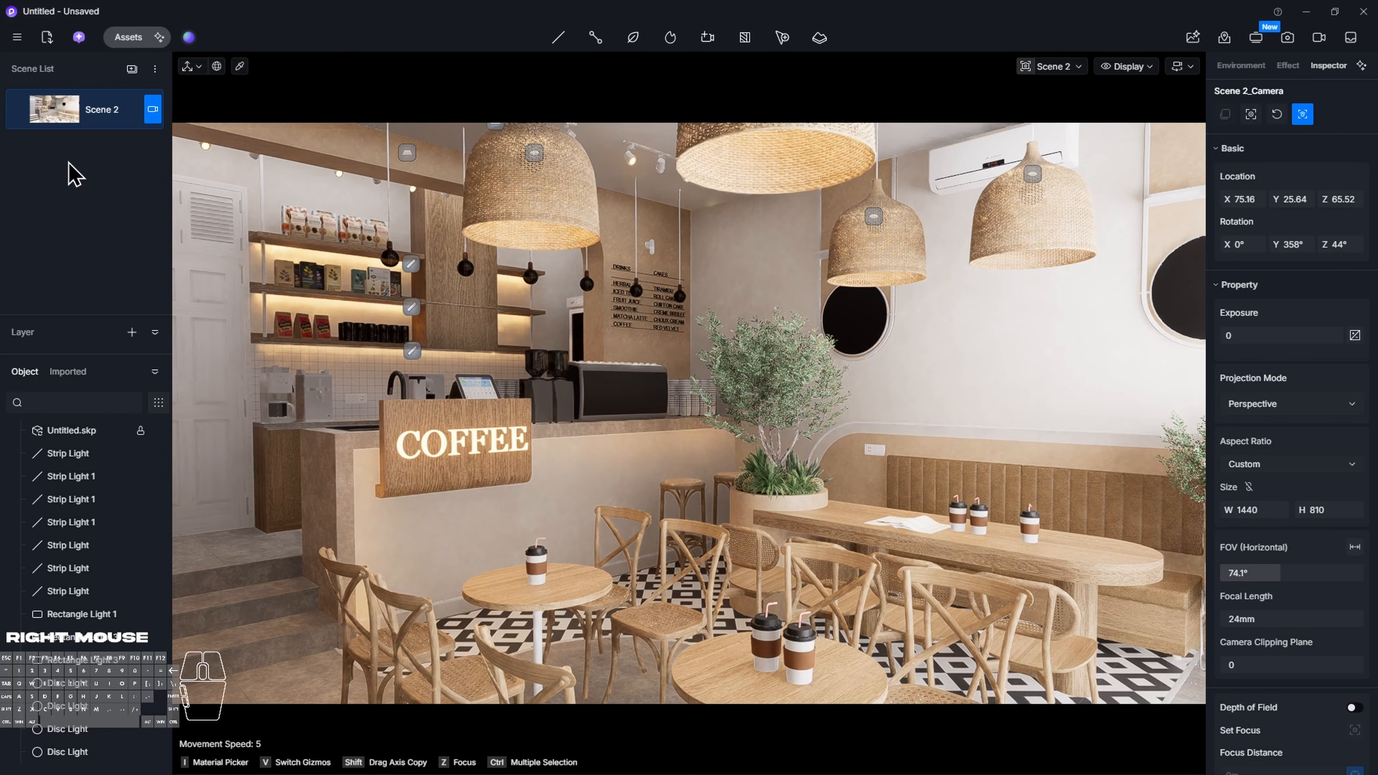
mouse_move(34, 123)
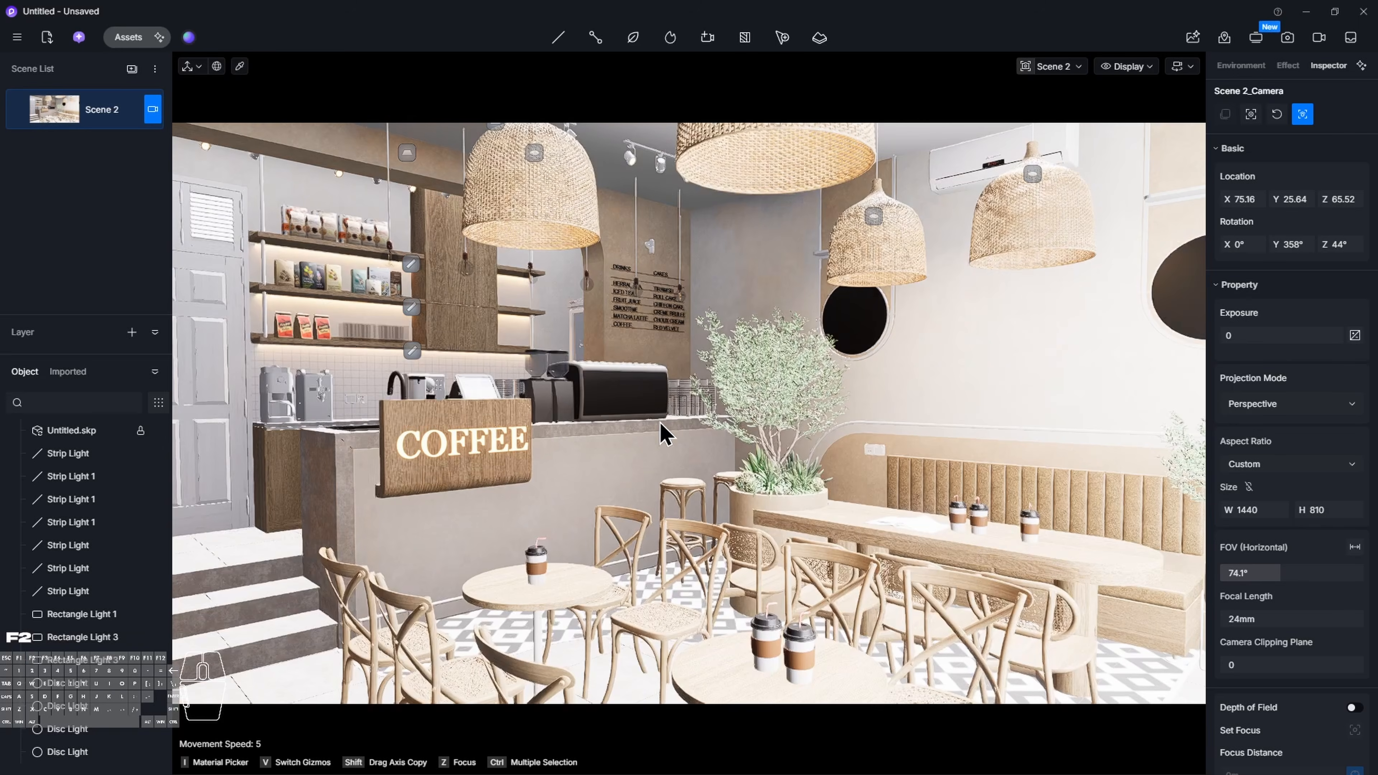
Pick the black-and-white patterned floor tile material and set its roughness to 0.03
right_click_drag(662, 434, 206, 434)
key("d")
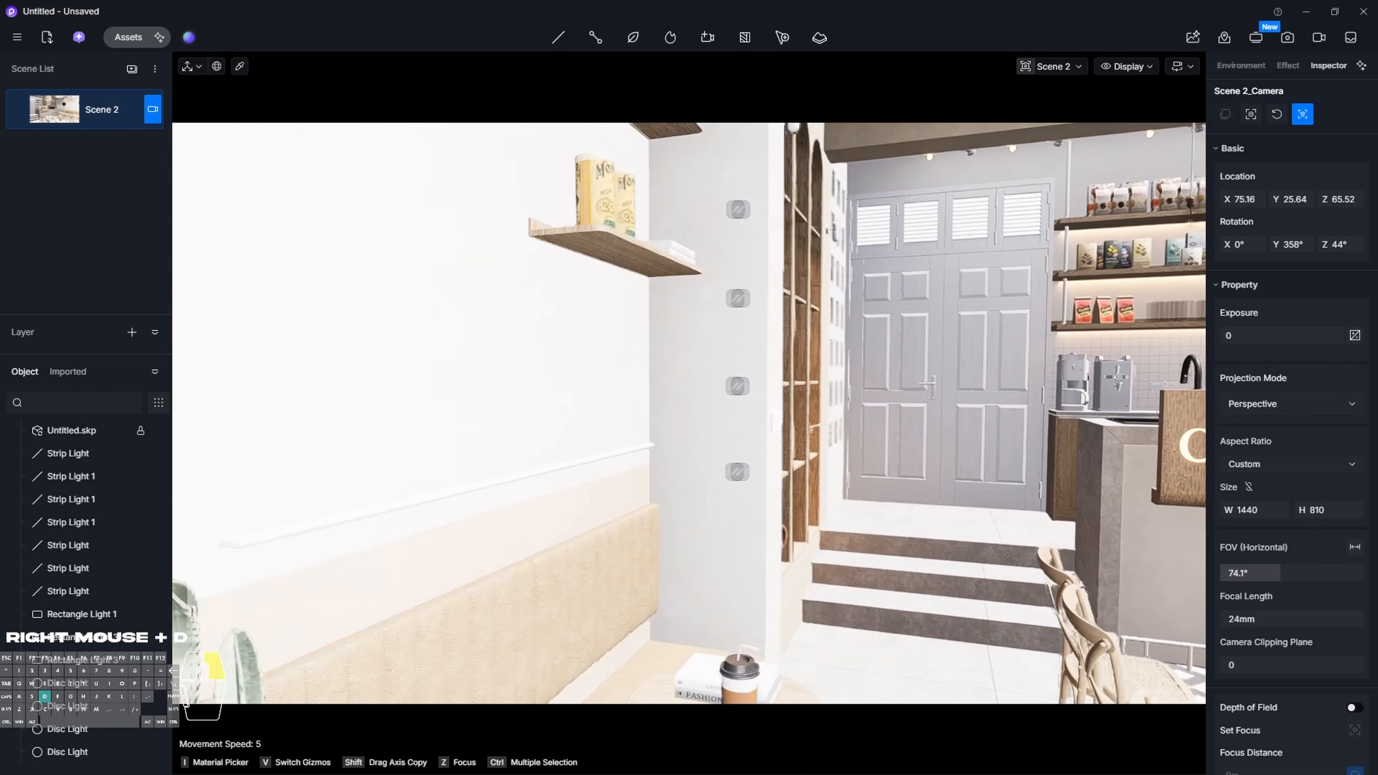
right_click_drag(689, 414, 1172, 575)
key("a")
key("w")
key("a")
key("q")
key("w")
key("a")
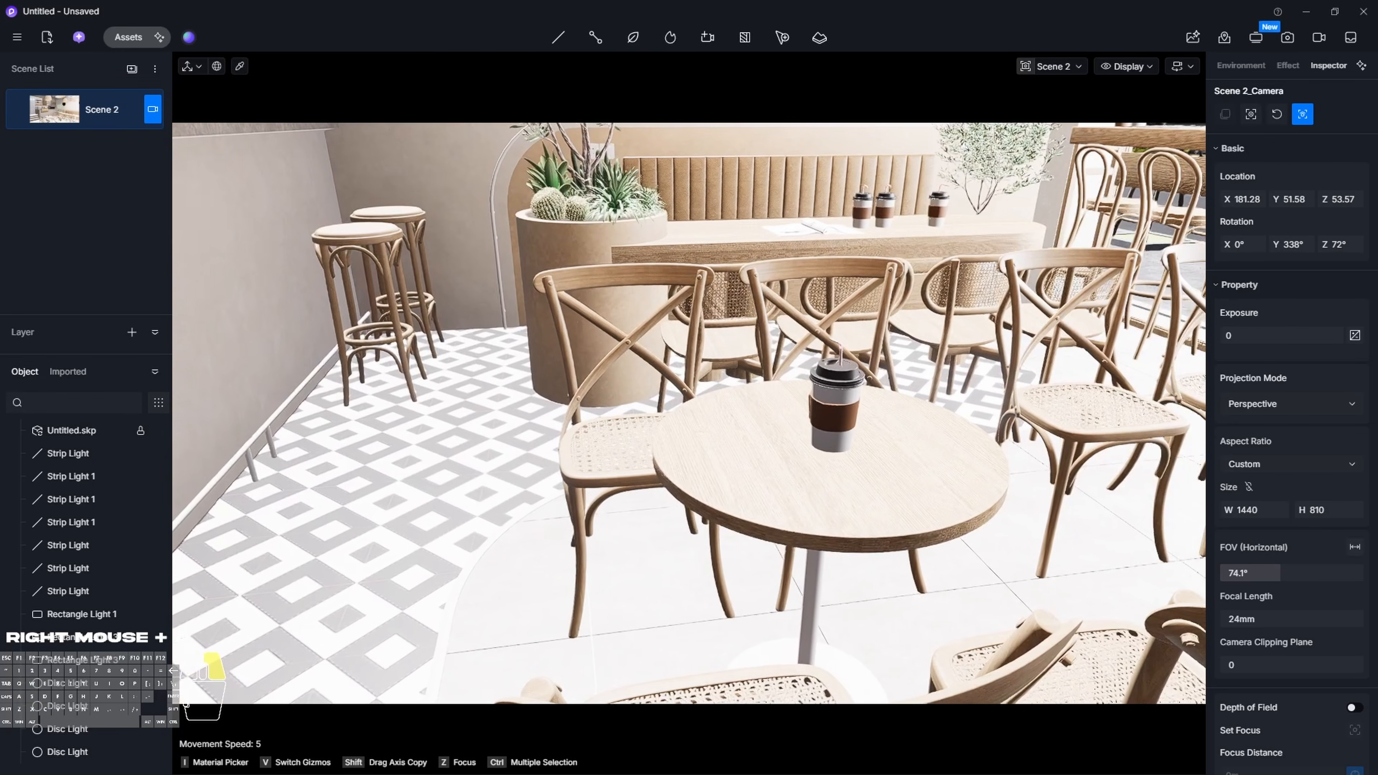
right_click_drag(694, 363, 655, 360)
right_click_drag(508, 437, 472, 458)
left_click(507, 465)
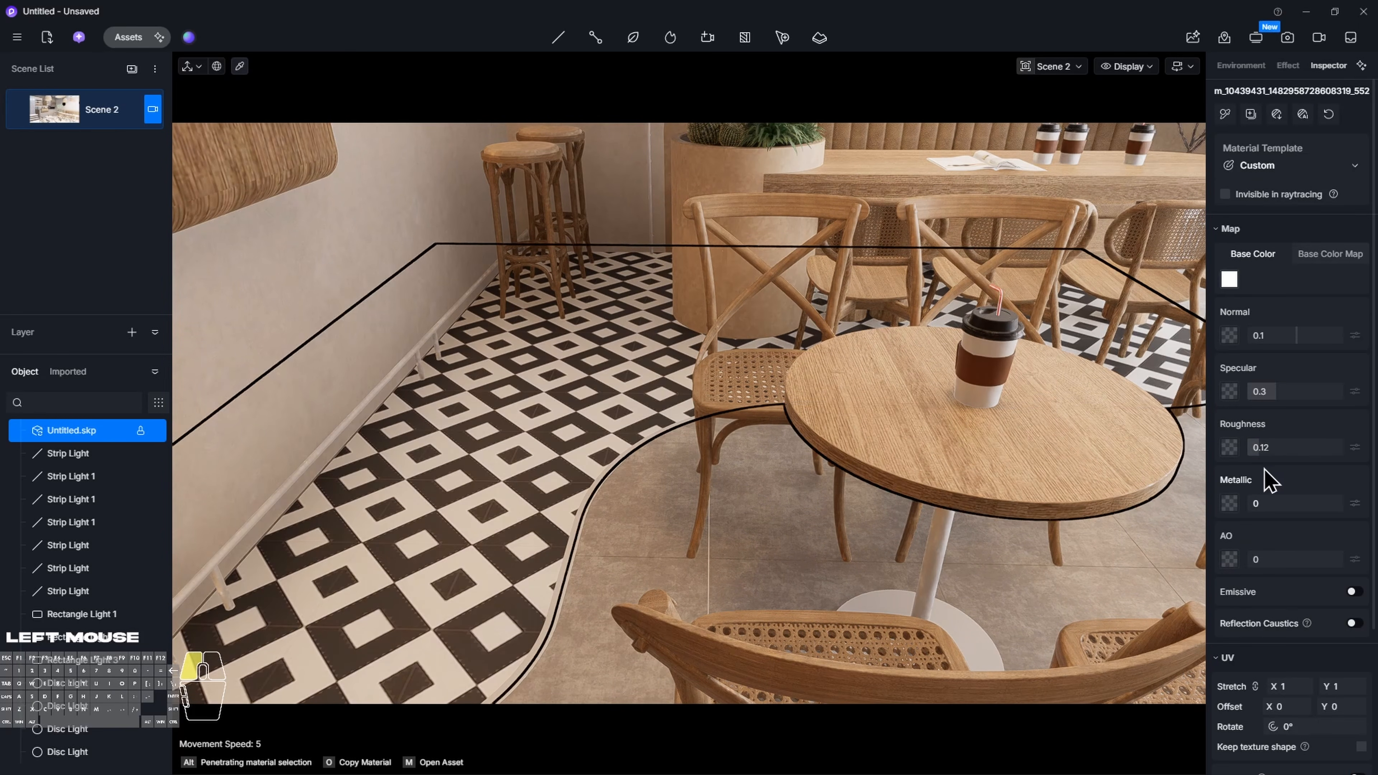
right_click_drag(535, 437, 536, 437)
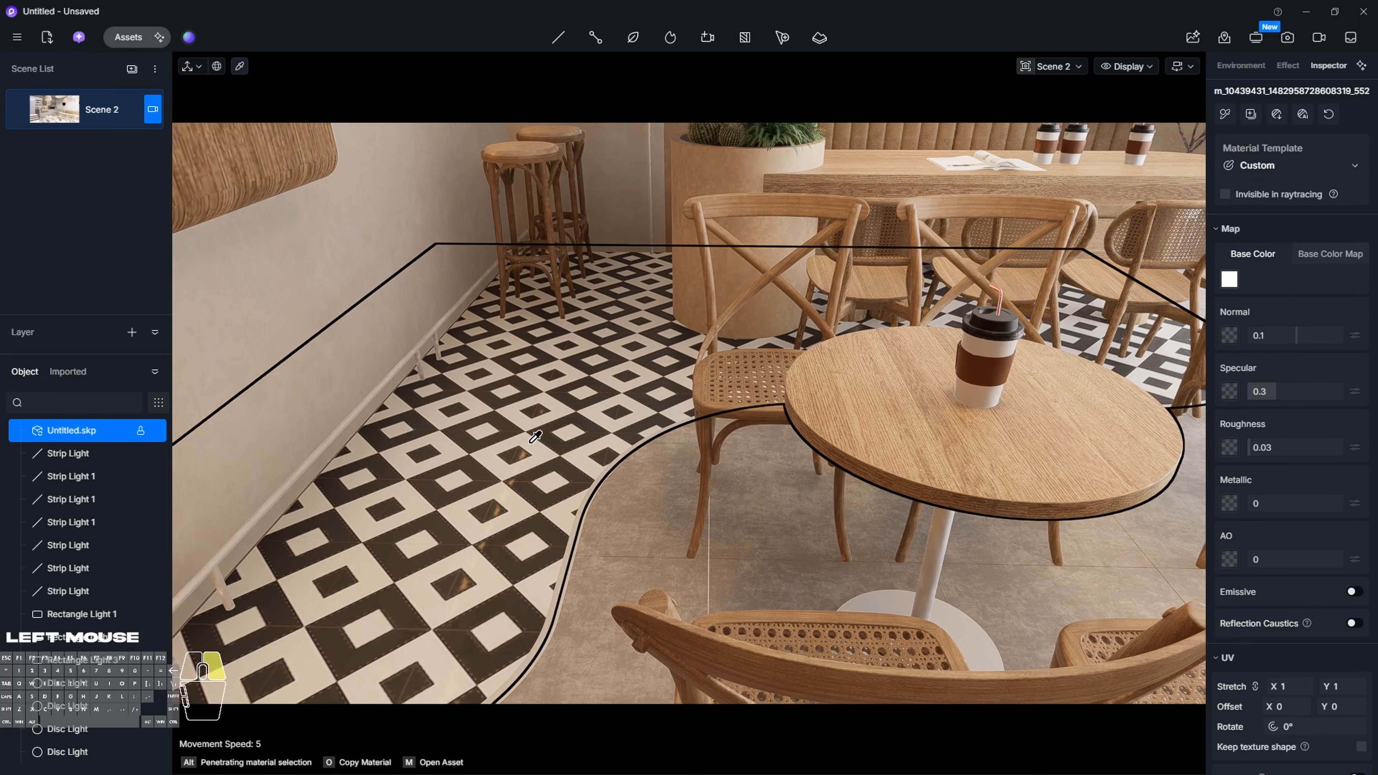
Pick the grey floor tile material beside the leather bench and set its roughness to 0.06
key("s")
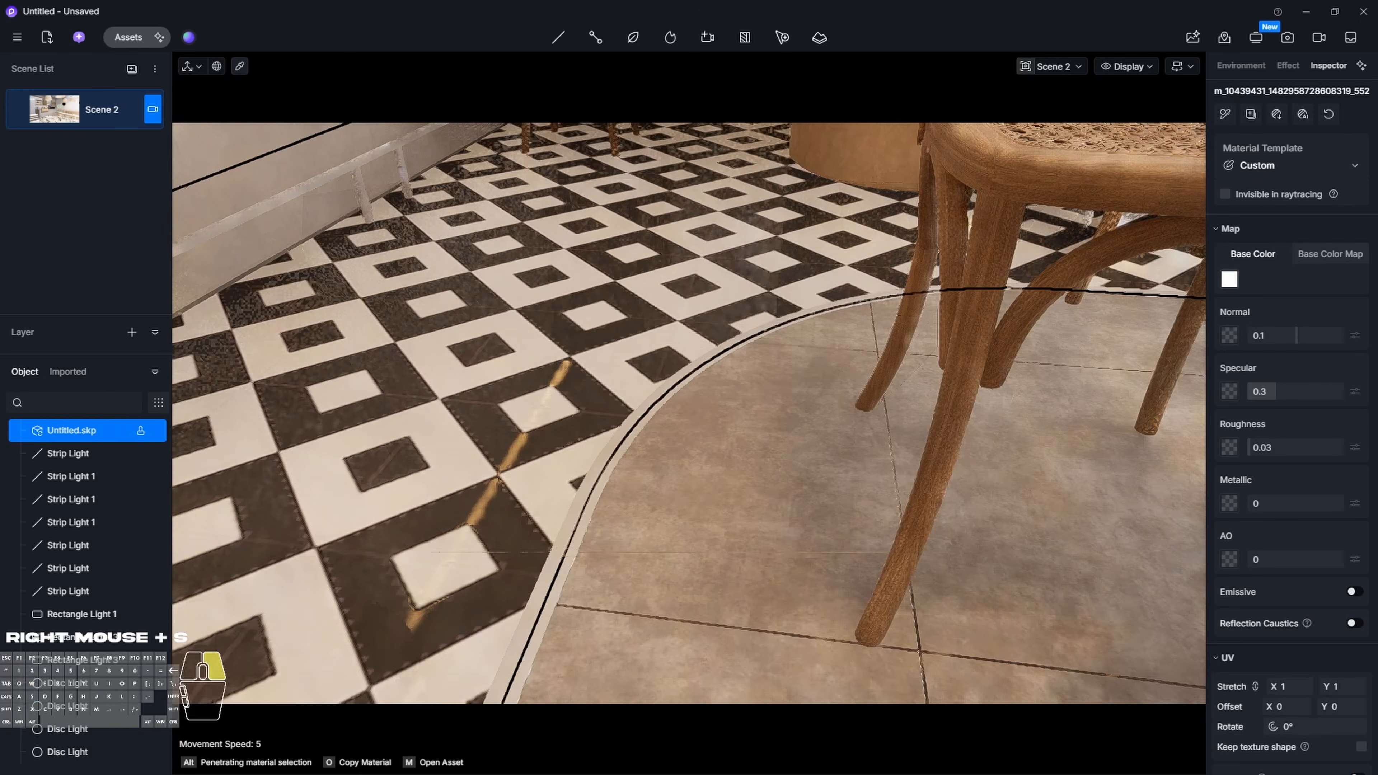
right_click_drag(533, 457, 534, 457)
key("i")
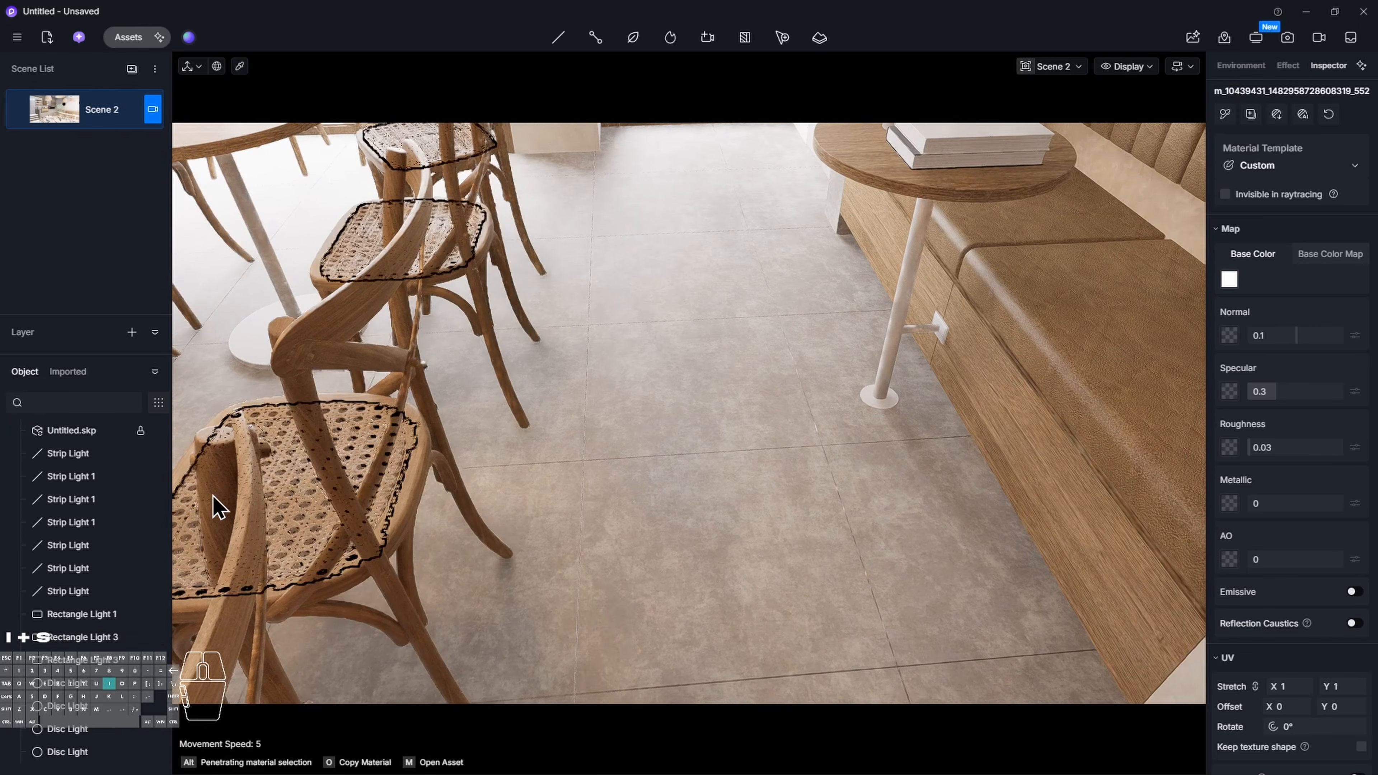
left_click(791, 486)
key("i")
left_click(844, 500)
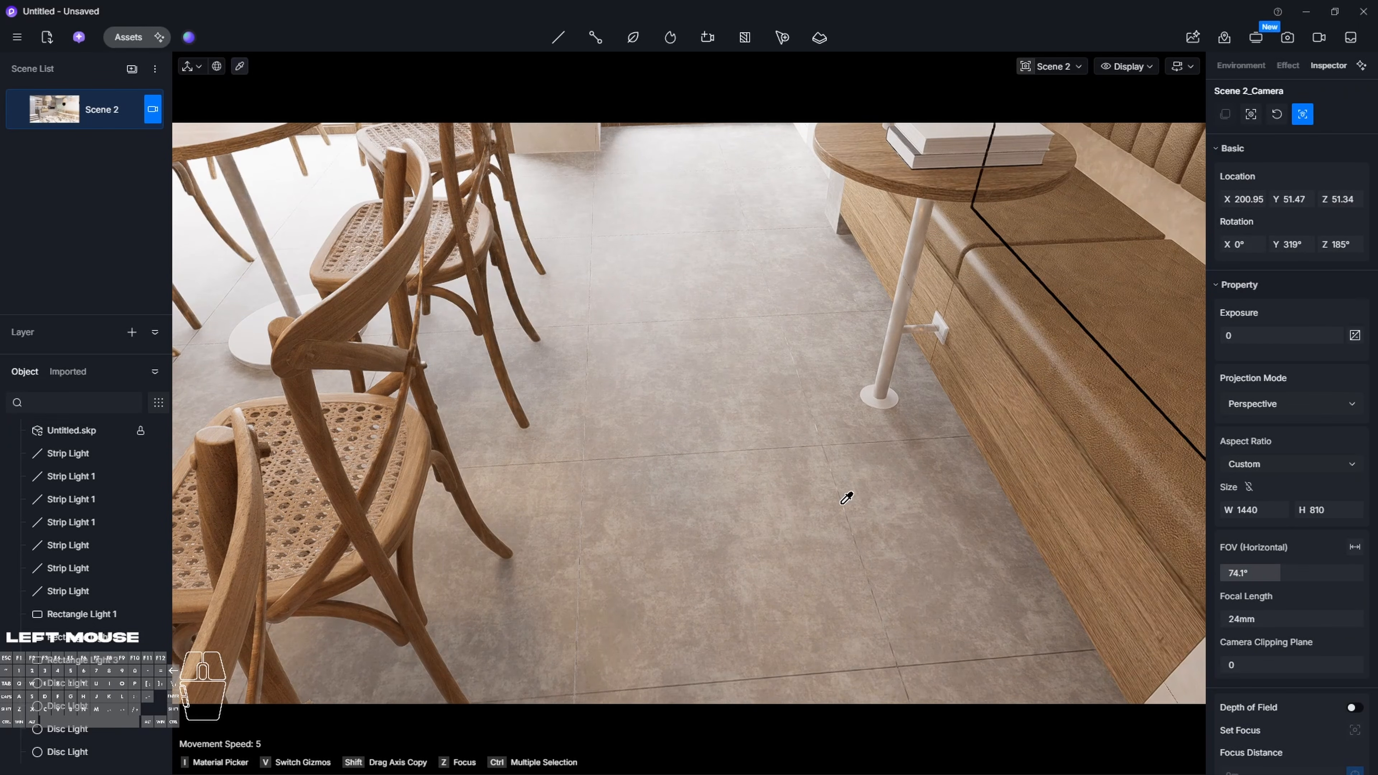
left_click_drag(1289, 449, 1257, 465)
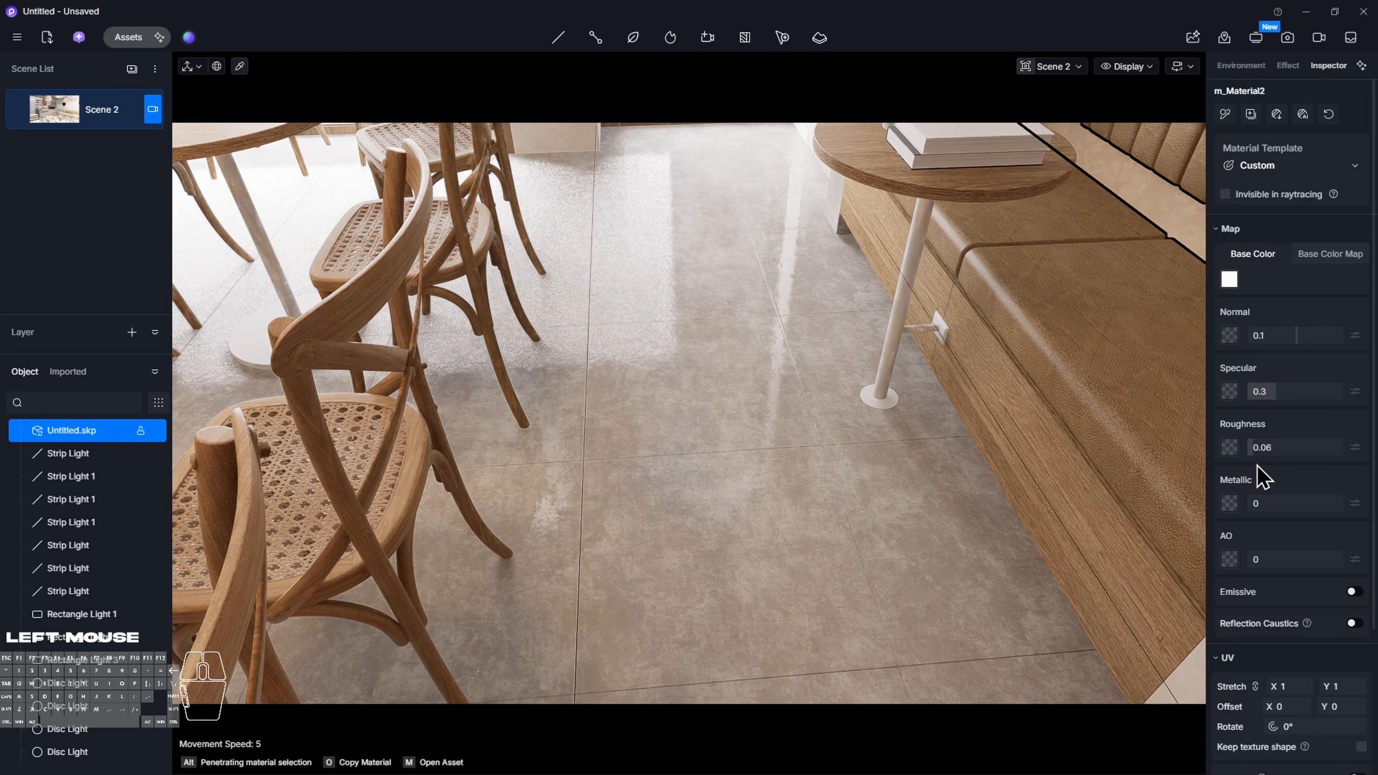
Pick the white round-table leg material beside the bench and set its roughness to 0.06 and metallic to 0.37
right_click_drag(709, 354, 880, 459)
key("space")
key("w")
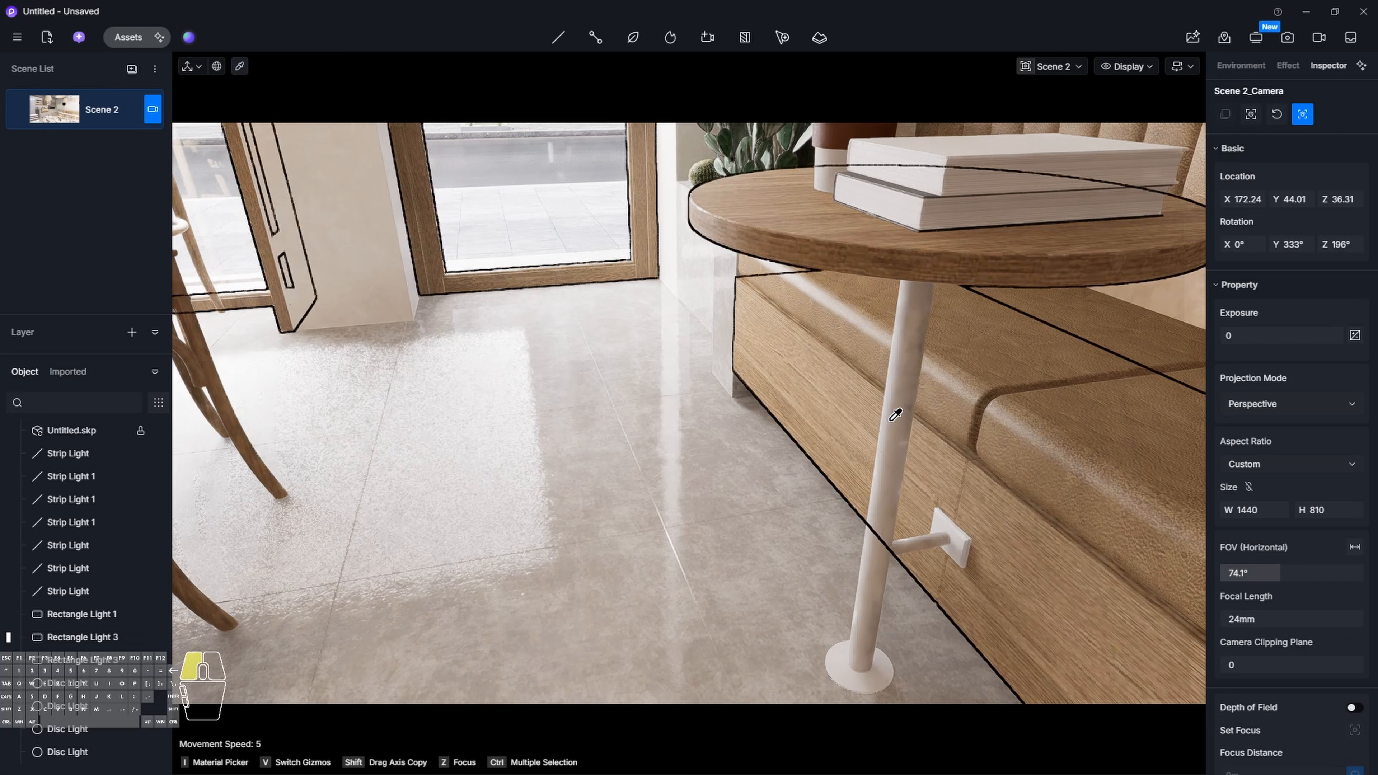
left_click(898, 412)
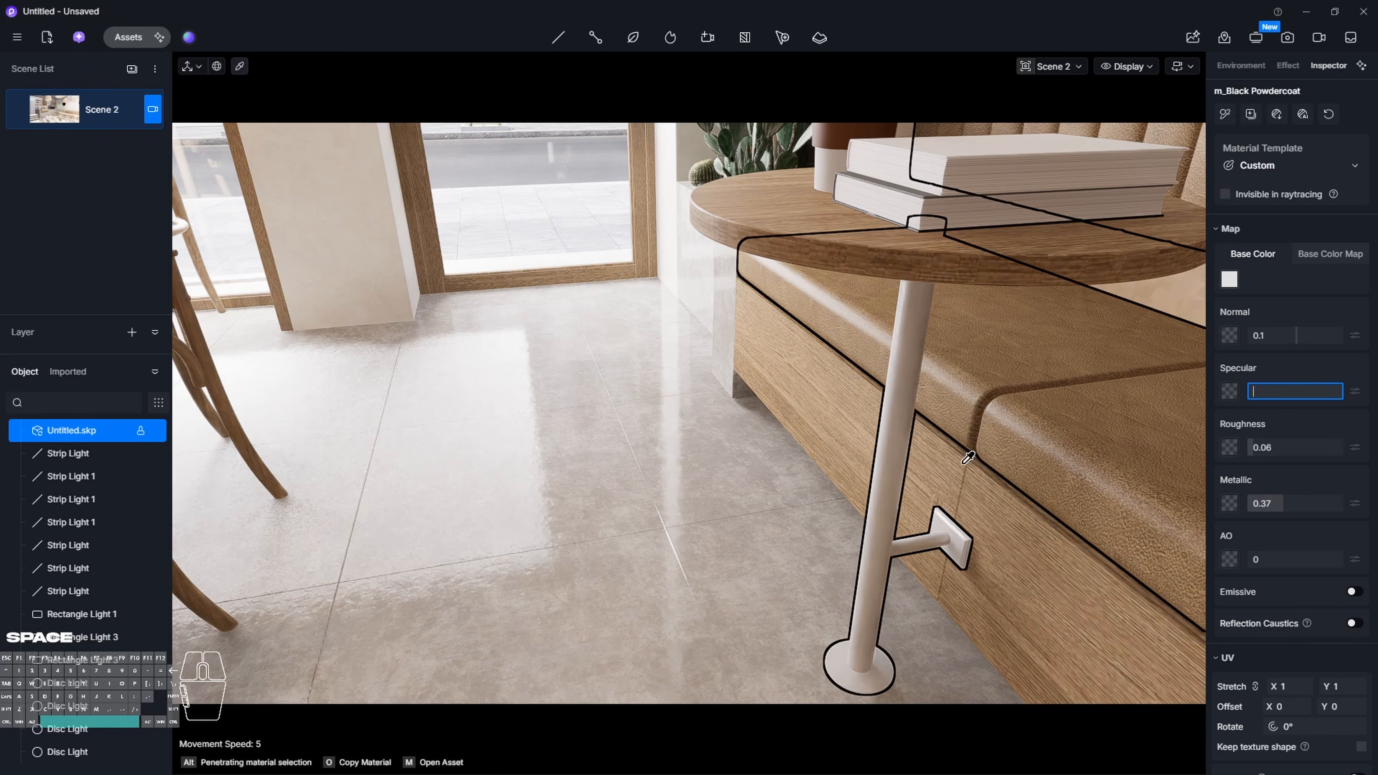
Pick the material of the white rail above the leather bench and set its roughness to 0.22 and metallic to 0.53
right_click_drag(966, 440, 1047, 196)
key("q")
right_click_drag(689, 413, 725, 380)
right_click_drag(941, 434, 941, 468)
key("i")
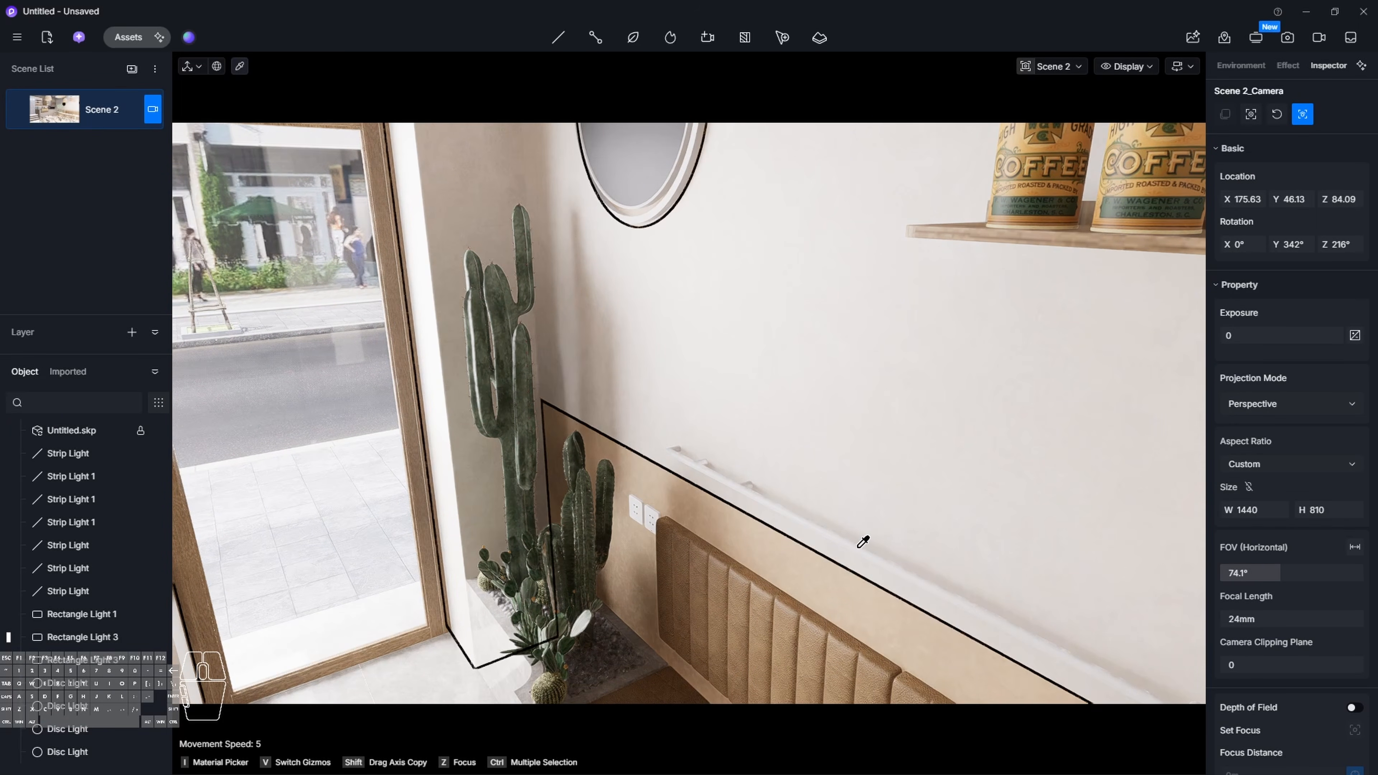
left_click(754, 482)
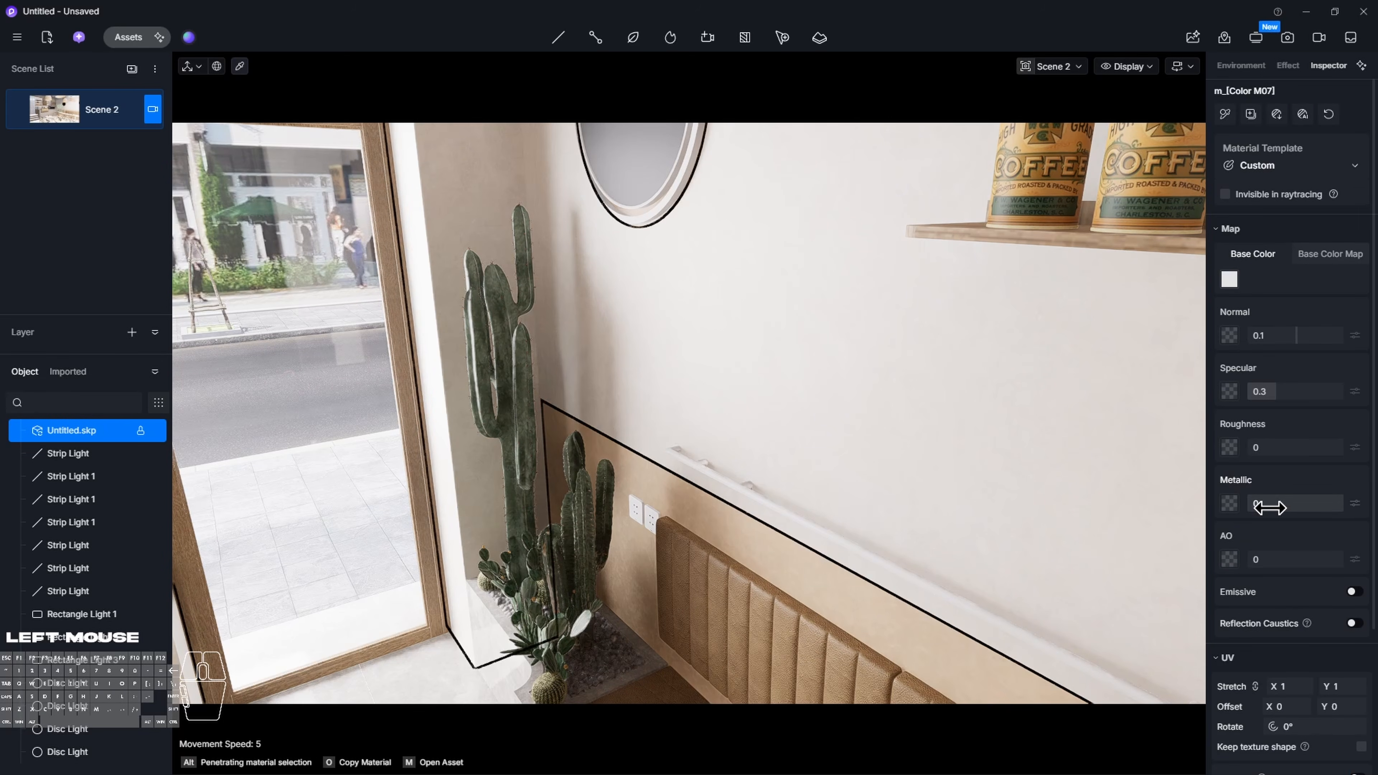
left_click_drag(1269, 507, 1345, 507)
right_click_drag(796, 511, 833, 490)
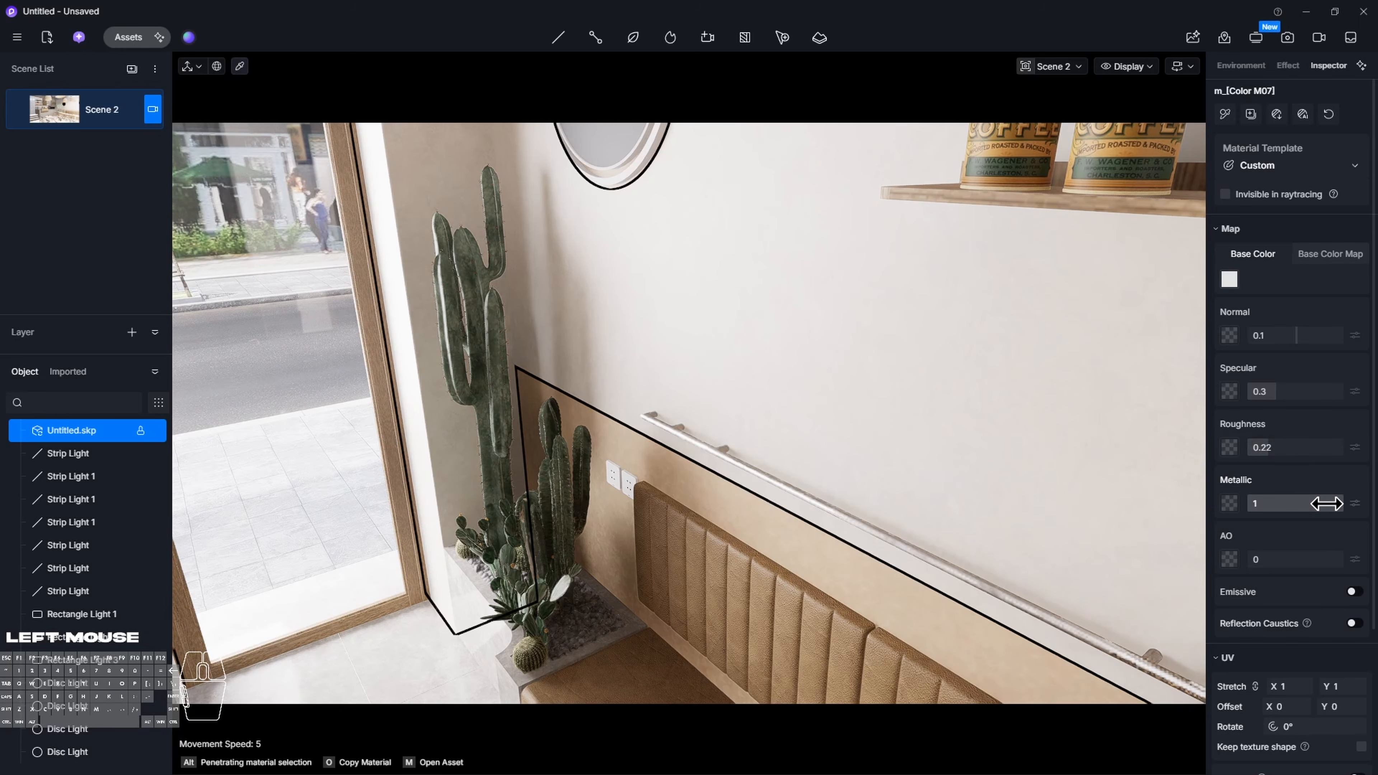
right_click_drag(503, 364, 492, 293)
key("a")
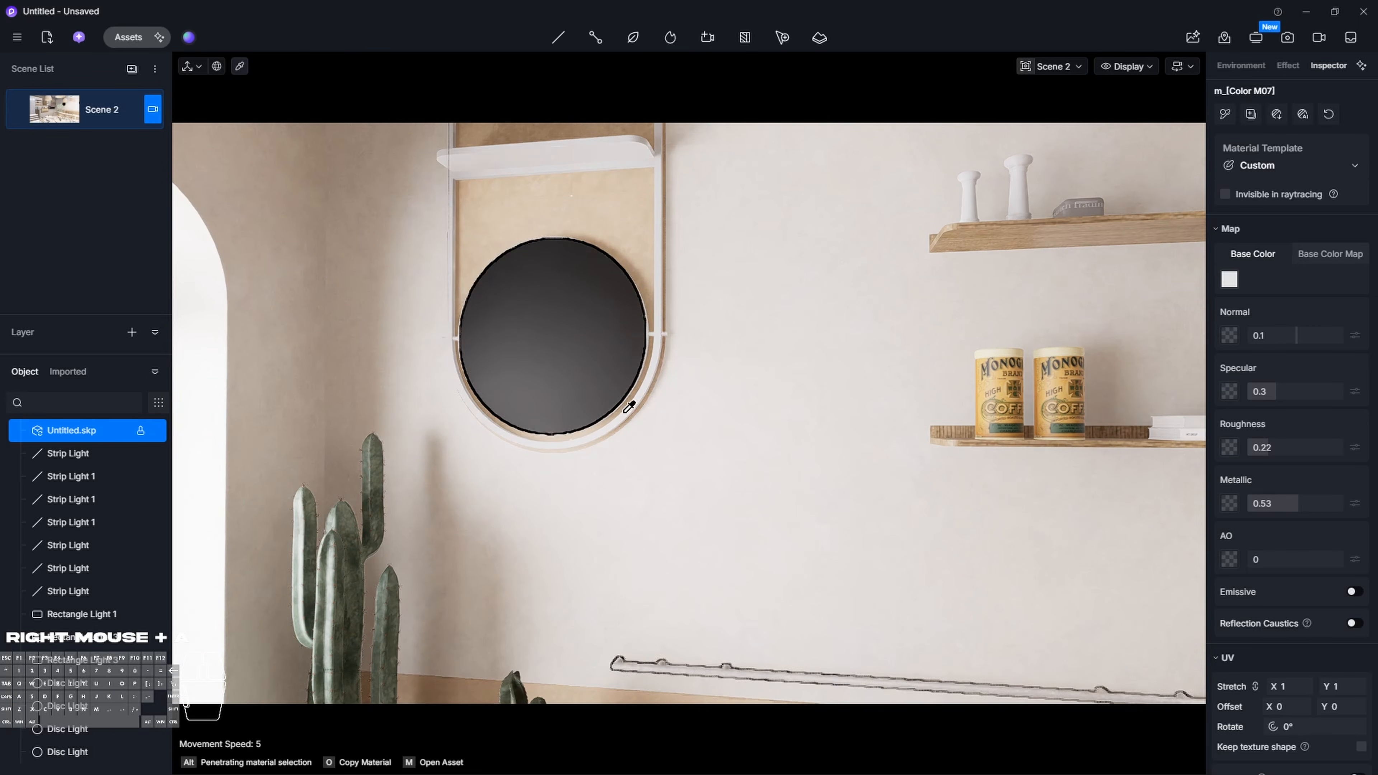
Switch to SketchUp and open the round wall mirror's group for editing with its whole geometry selected
key("alt+Tab")
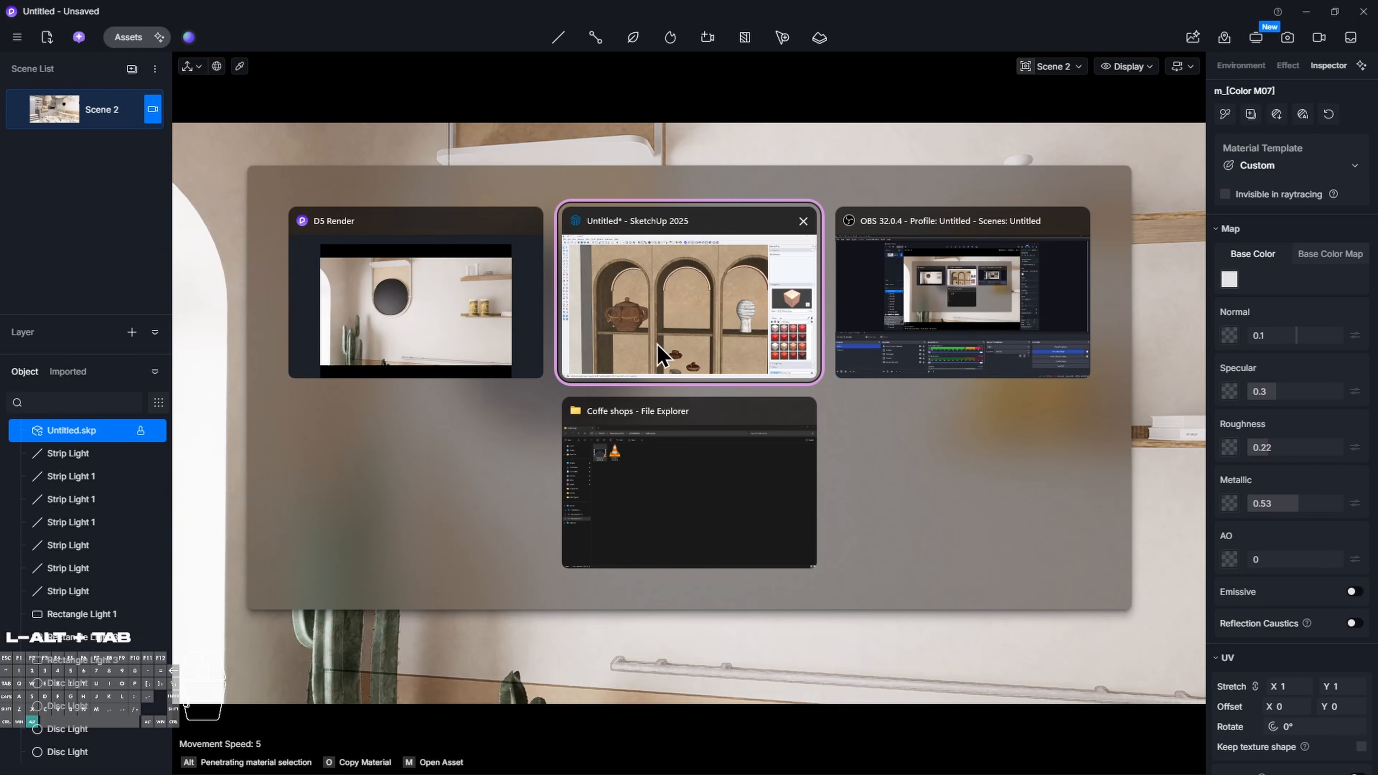
mouse_move(616, 339)
middle_mouse_down()
mouse_move(353, 369)
mouse_move(968, 326)
middle_mouse_up()
middle_click_drag(526, 373, 1112, 362, "shift")
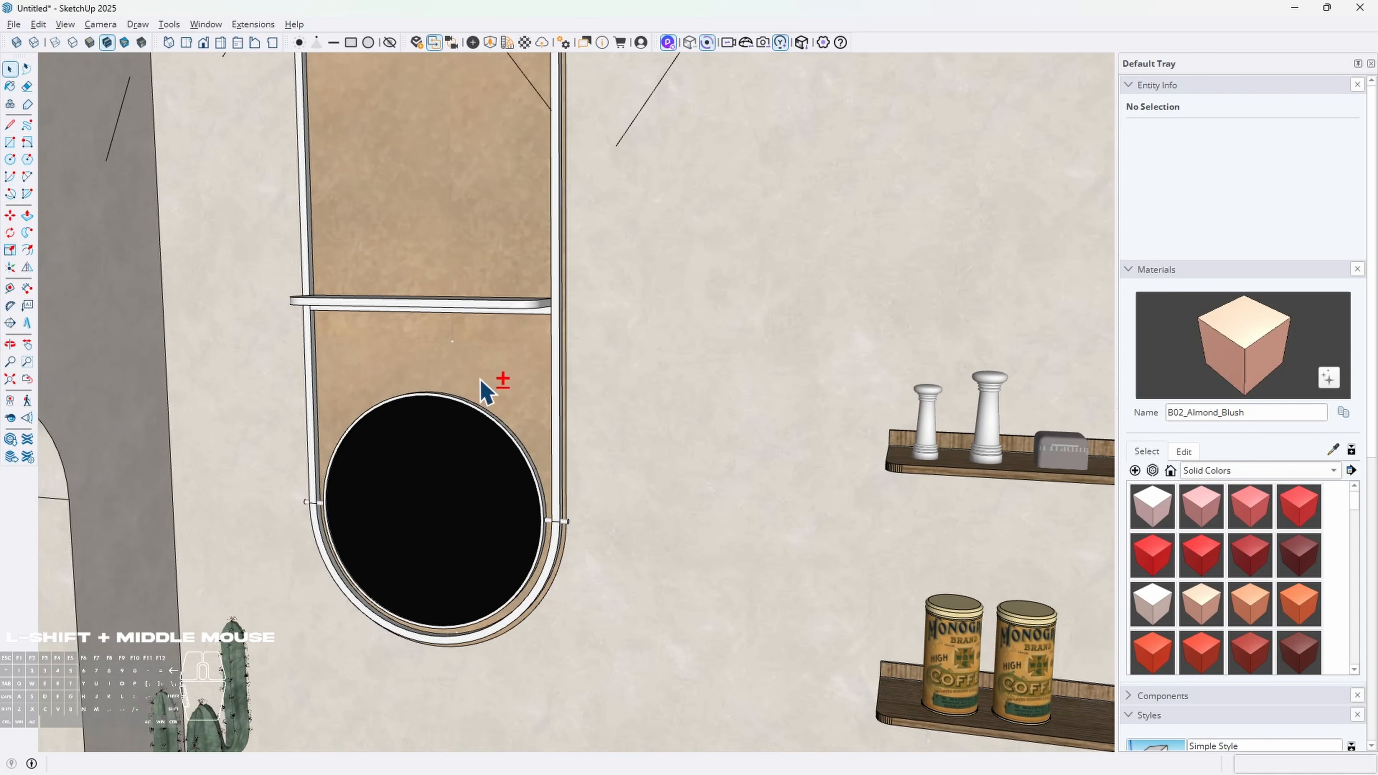
triple_click(446, 493)
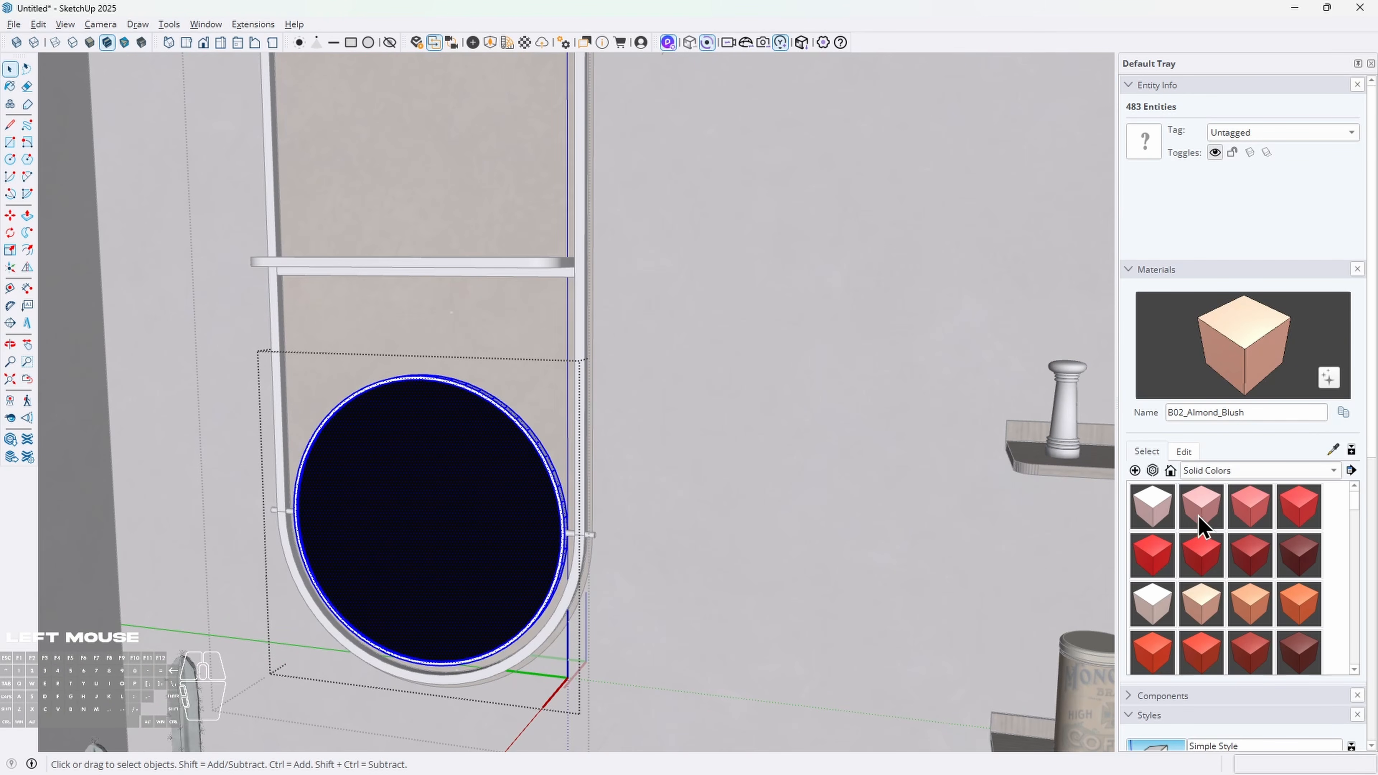
Try to paint the round mirror's entire geometry, rim included, with the C07_Caramel_Shine solid color
left_click(1201, 524)
scroll(1209, 629, "down", 2)
scroll(1238, 629, "down", 1)
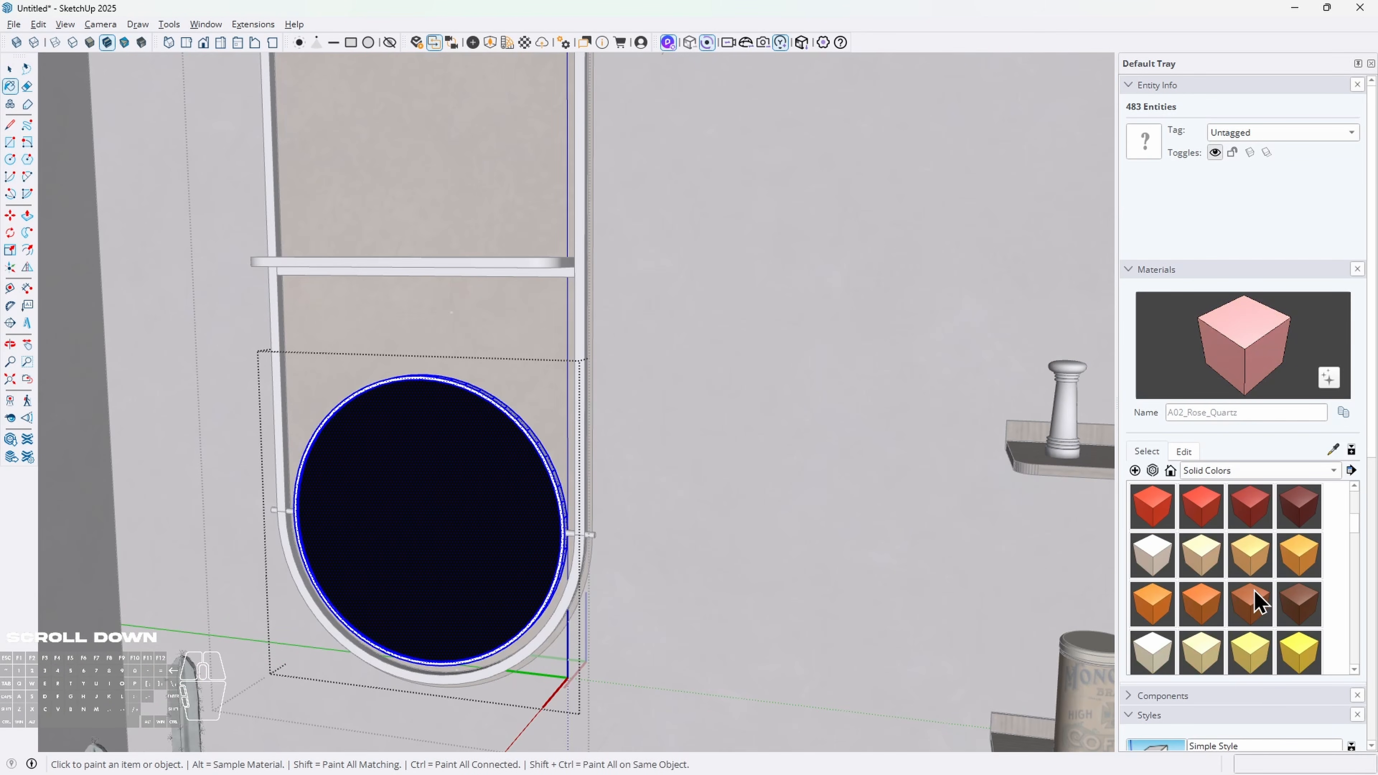
left_click(1257, 601)
left_click(449, 549)
scroll(399, 525, "up", 1)
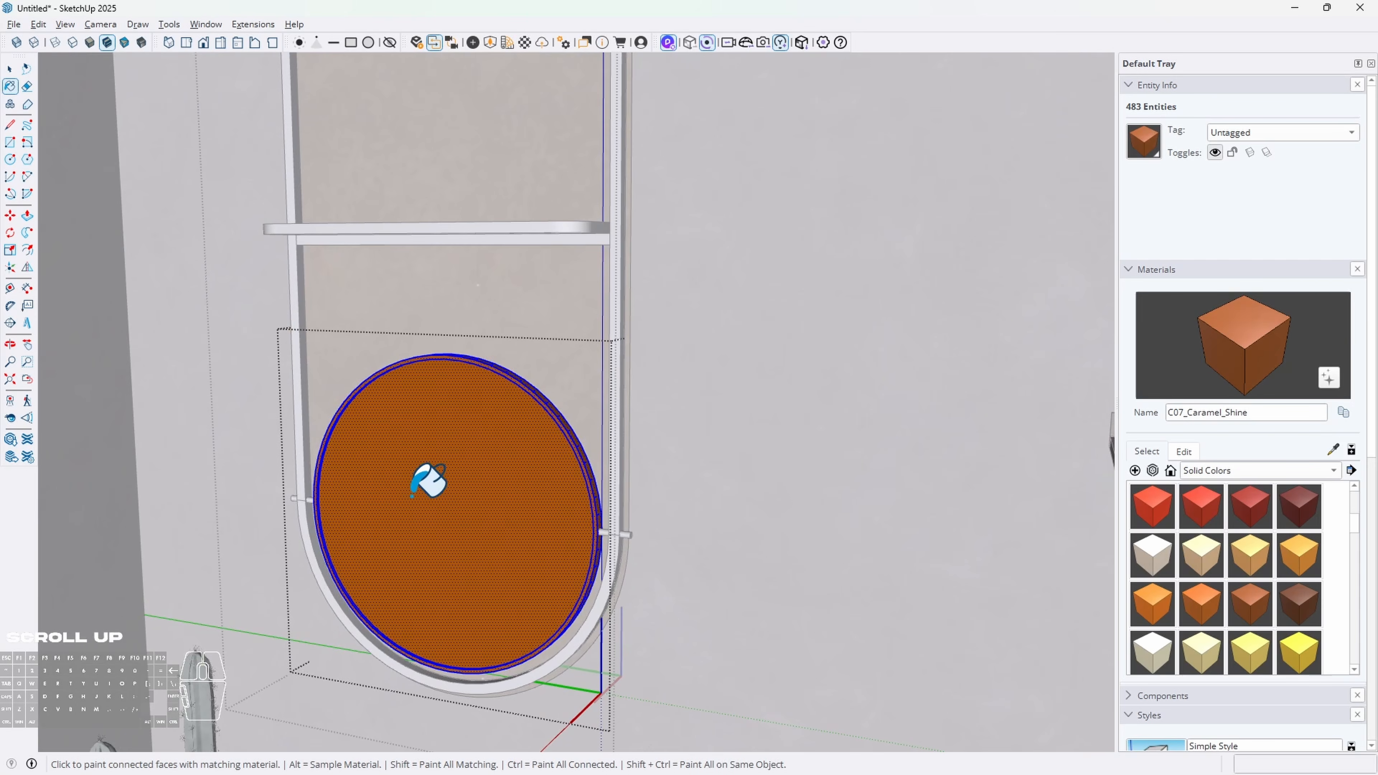
scroll(428, 481, "up", 1)
left_click(491, 500)
middle_click_drag(469, 515, 396, 537)
left_click(480, 509, "ctrl")
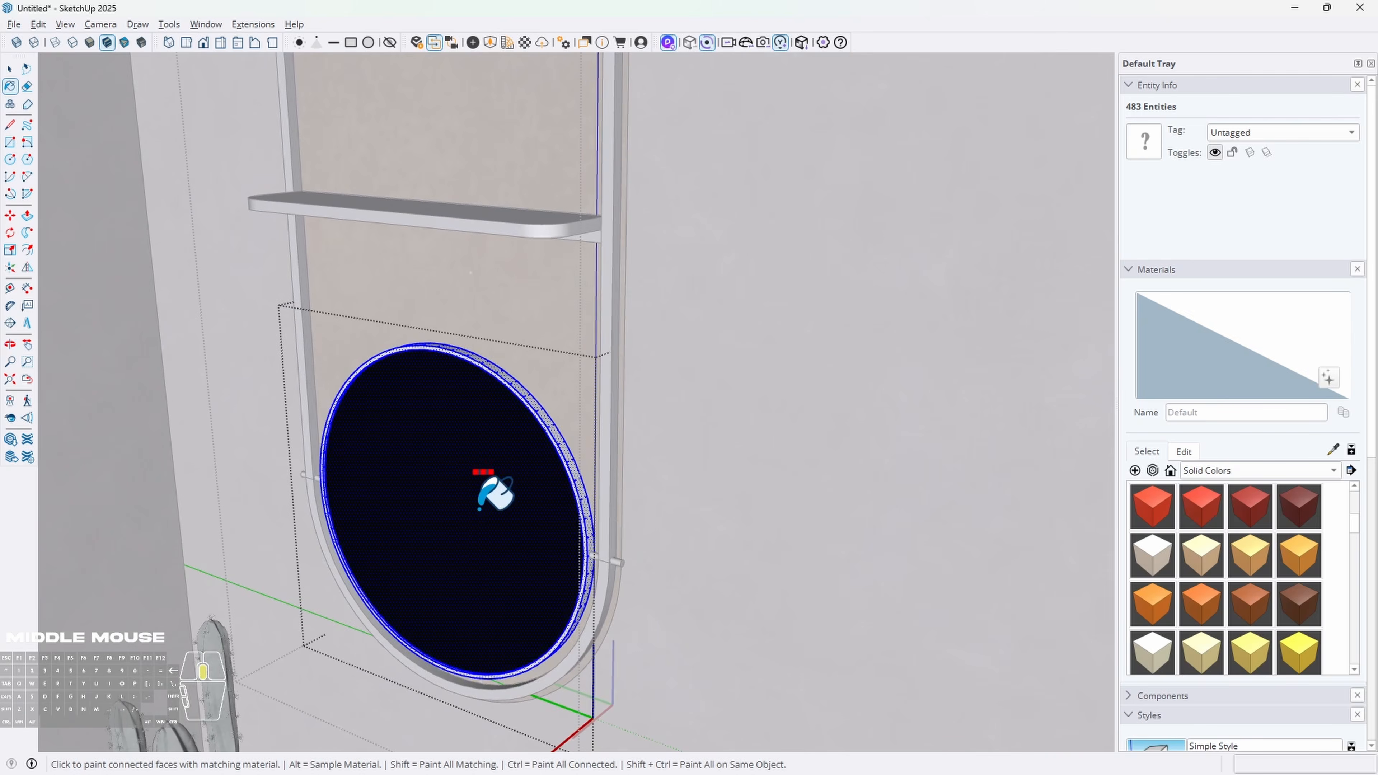
Select only the mirror's black disc face and paint it with the C07_Caramel_Shine solid color
middle_click_drag(510, 499, 477, 523)
key("space")
left_click(477, 523)
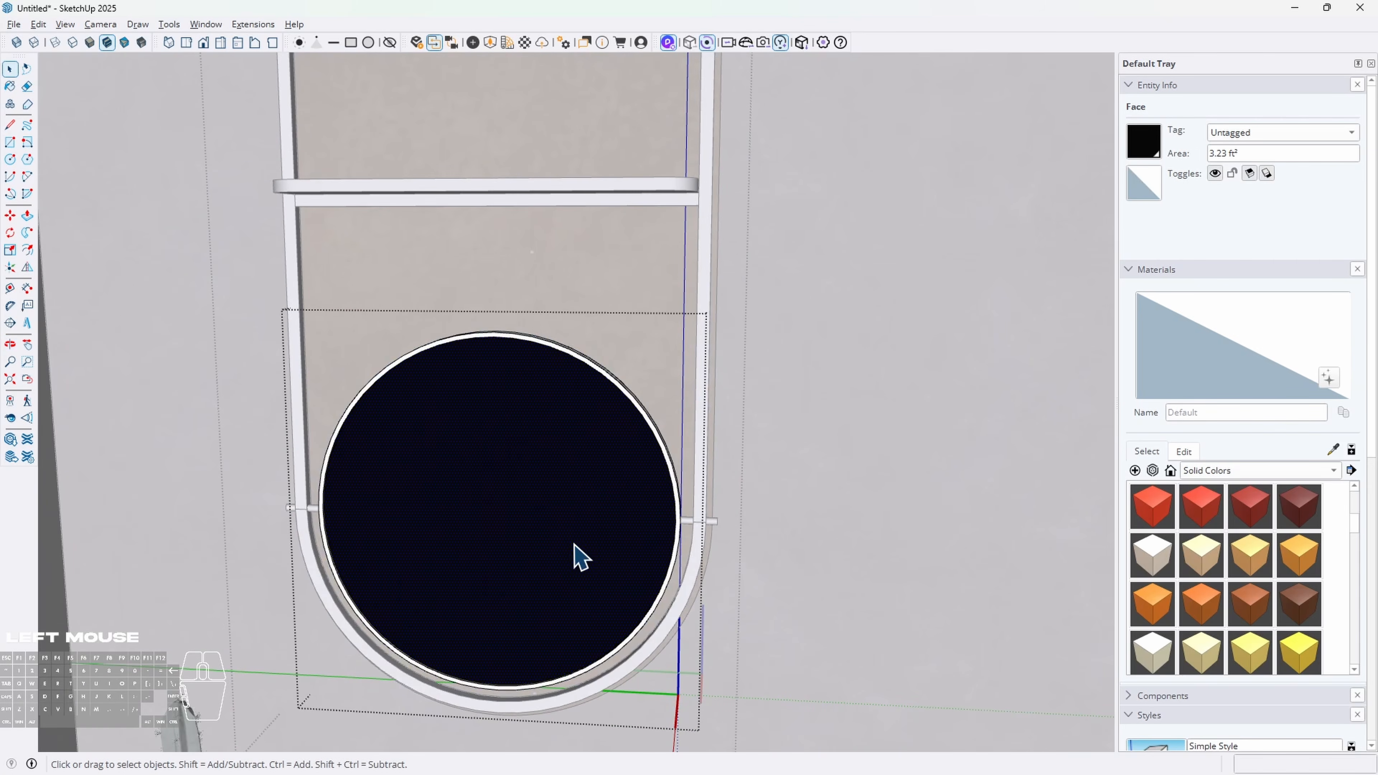
left_click(1253, 605)
left_click(588, 537)
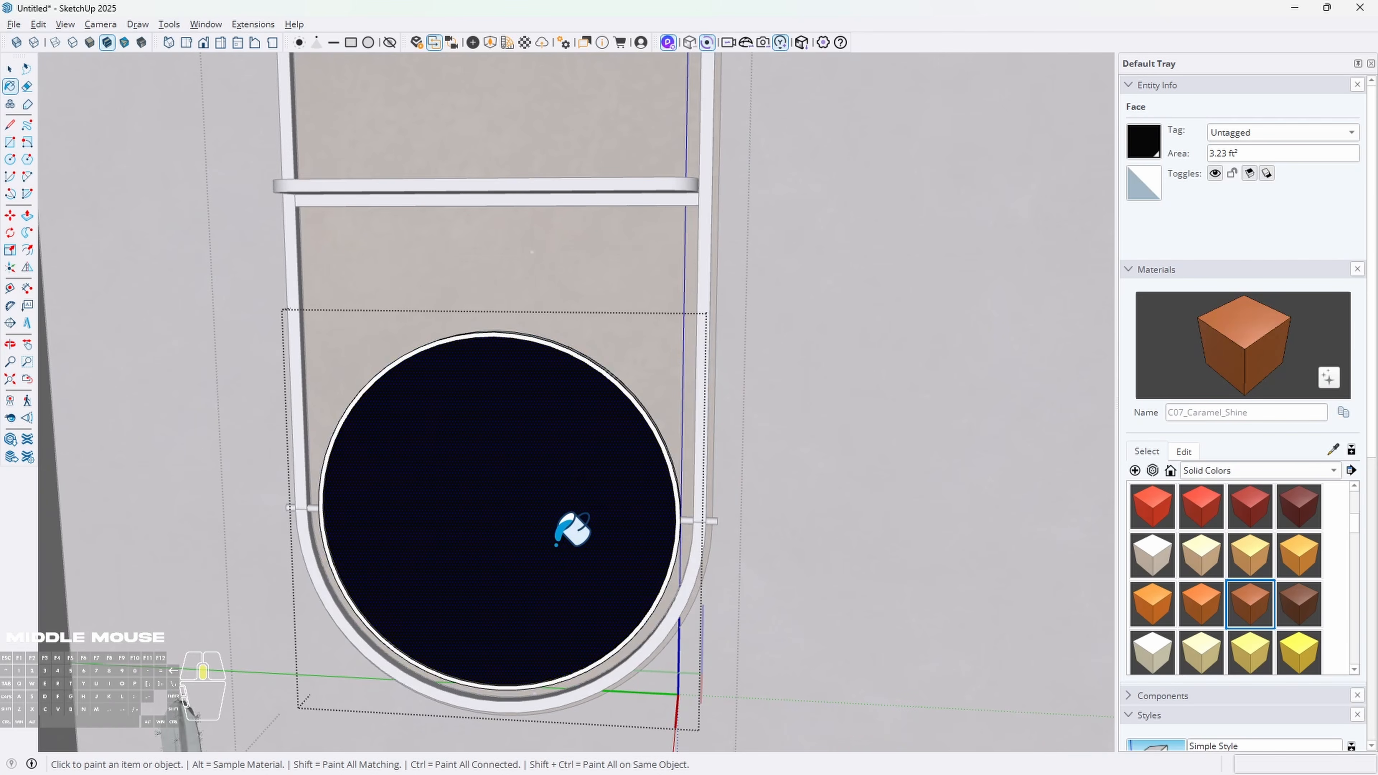
middle_click_drag(556, 546, 455, 534)
key("space")
scroll(455, 534, "down", 1)
mouse_move(382, 504)
middle_mouse_down("shift")
mouse_move(782, 495)
mouse_move(246, 529)
mouse_move(569, 542)
mouse_move(270, 517)
mouse_move(430, 528)
mouse_move(154, 538)
mouse_move(702, 478)
middle_mouse_up("shift")
key("space")
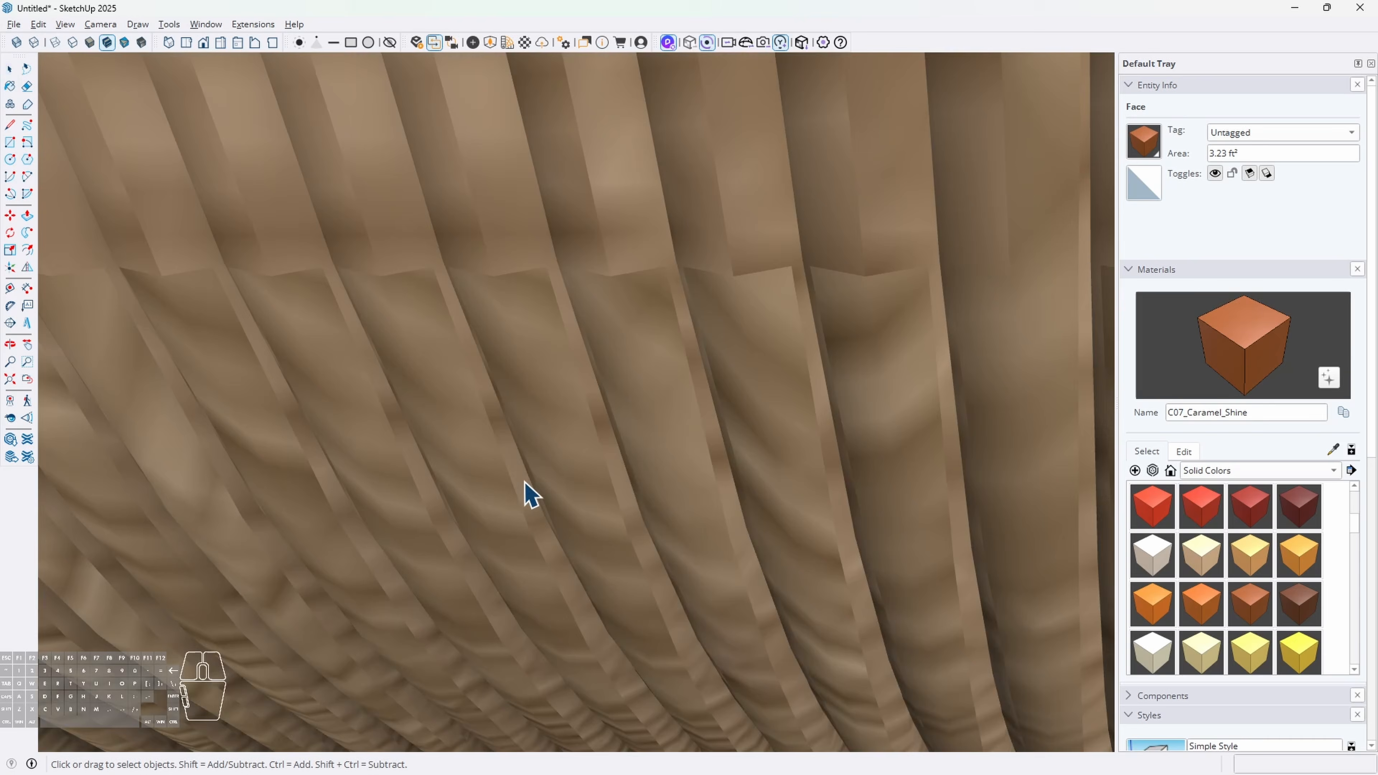
Switch to D5 Render, pick the orange mirror disc material, and set its roughness to 0 and metallic to 1
key("alt+Tab")
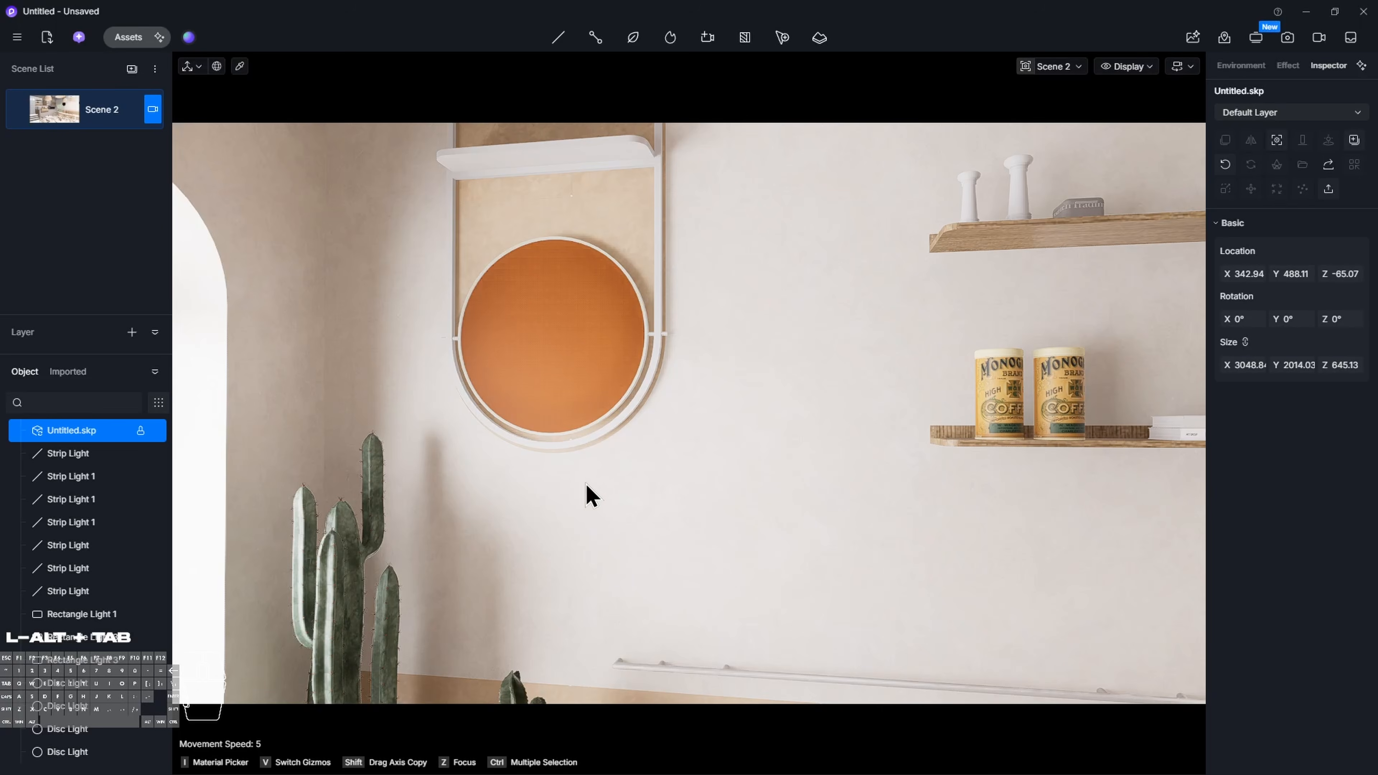
left_click(577, 333)
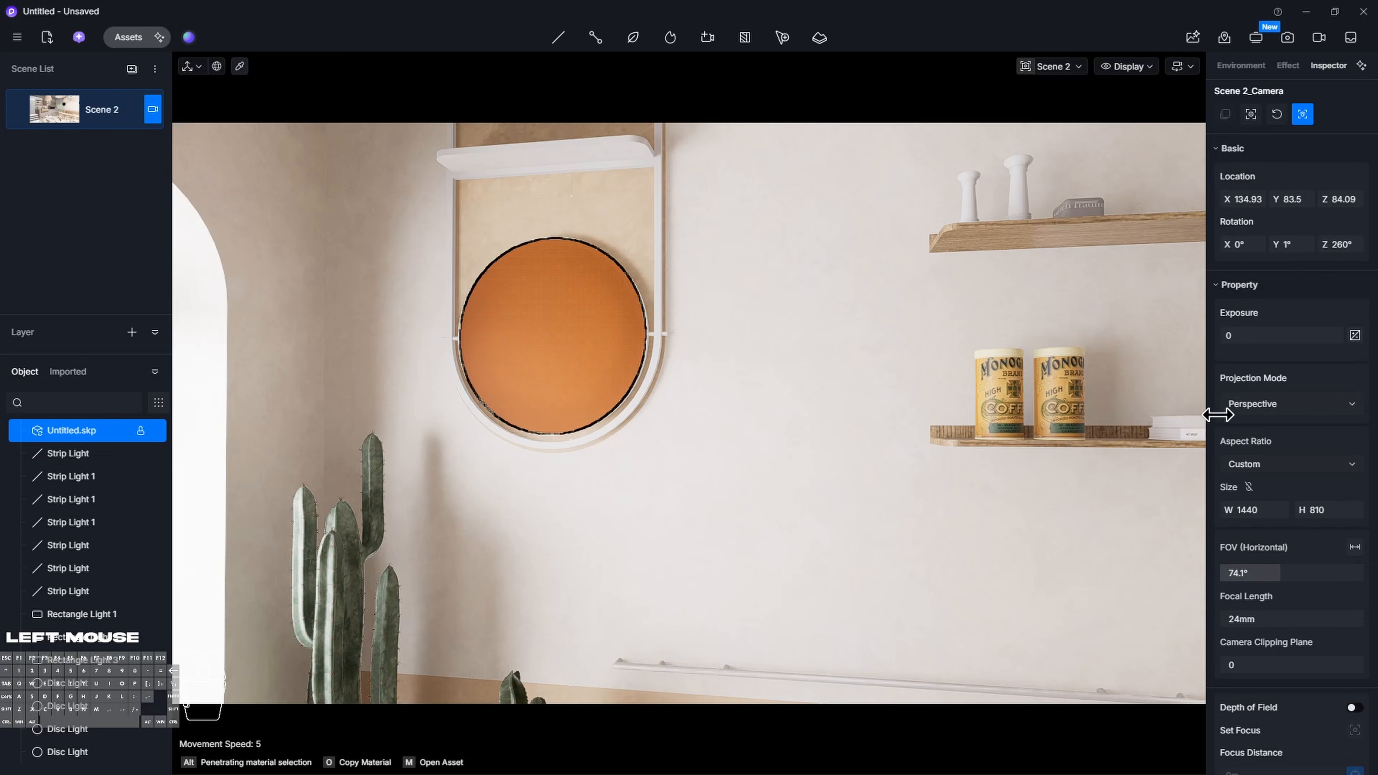
left_click_drag(1256, 454, 1204, 454)
left_click_drag(1268, 501, 1356, 502)
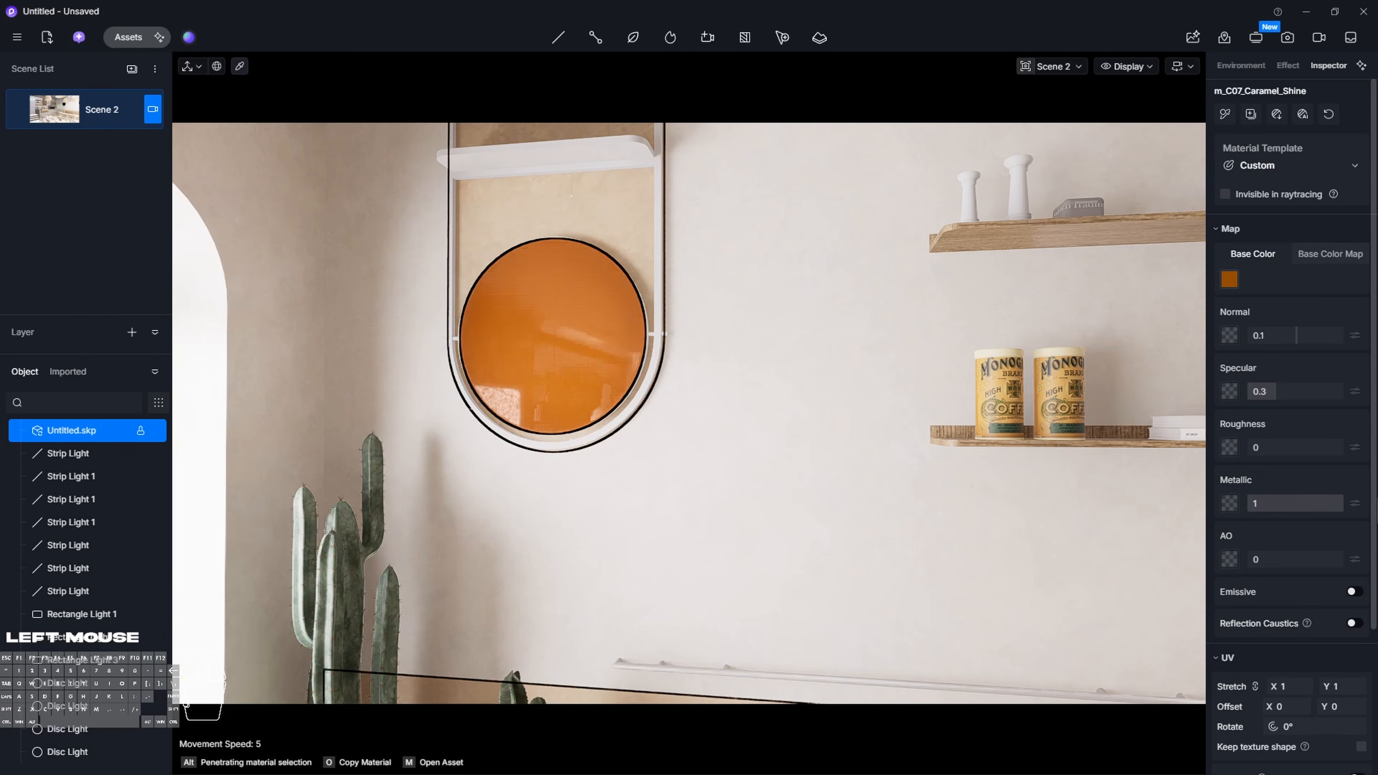
Set the mirror disc material's base color to pure white, with saturation 0 and value 100
left_click(1228, 288)
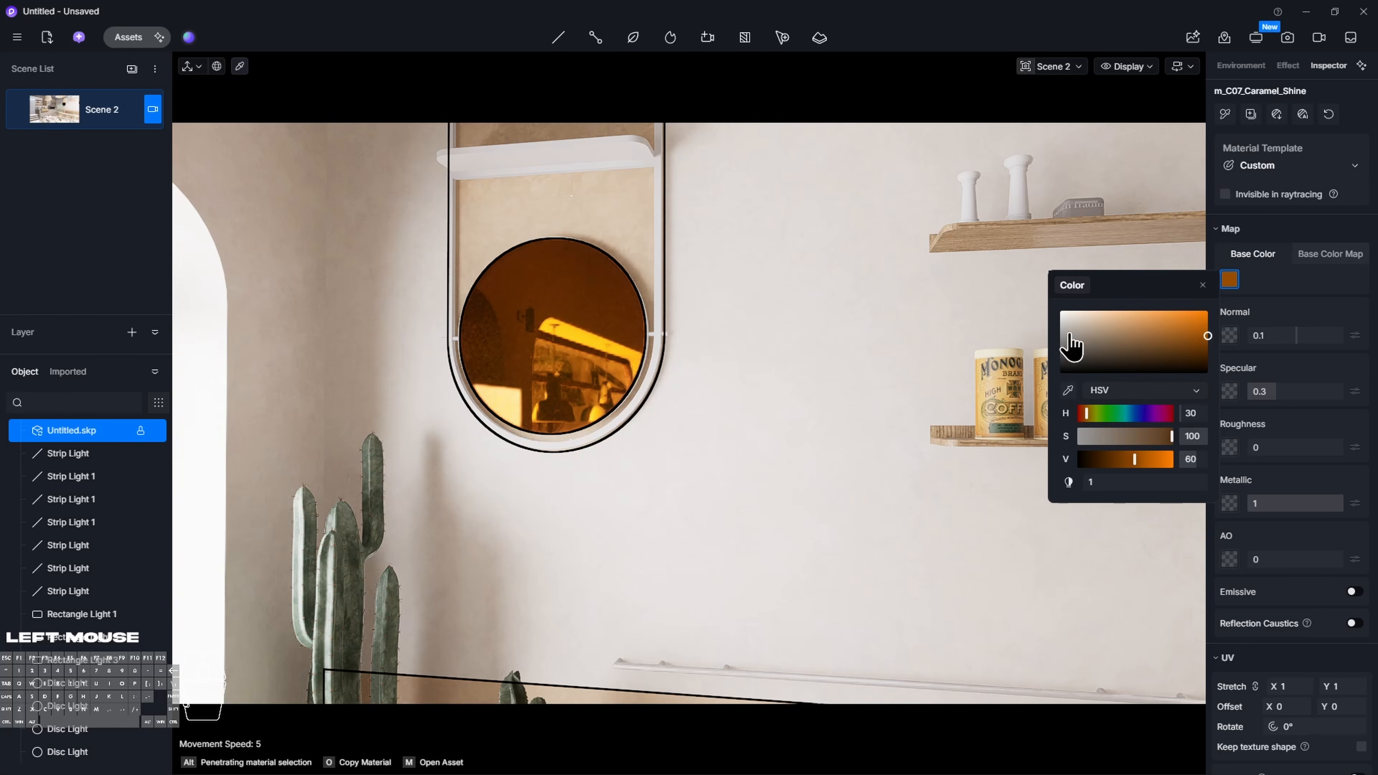
left_click_drag(1089, 341, 887, 239)
key("space")
key("Escape")
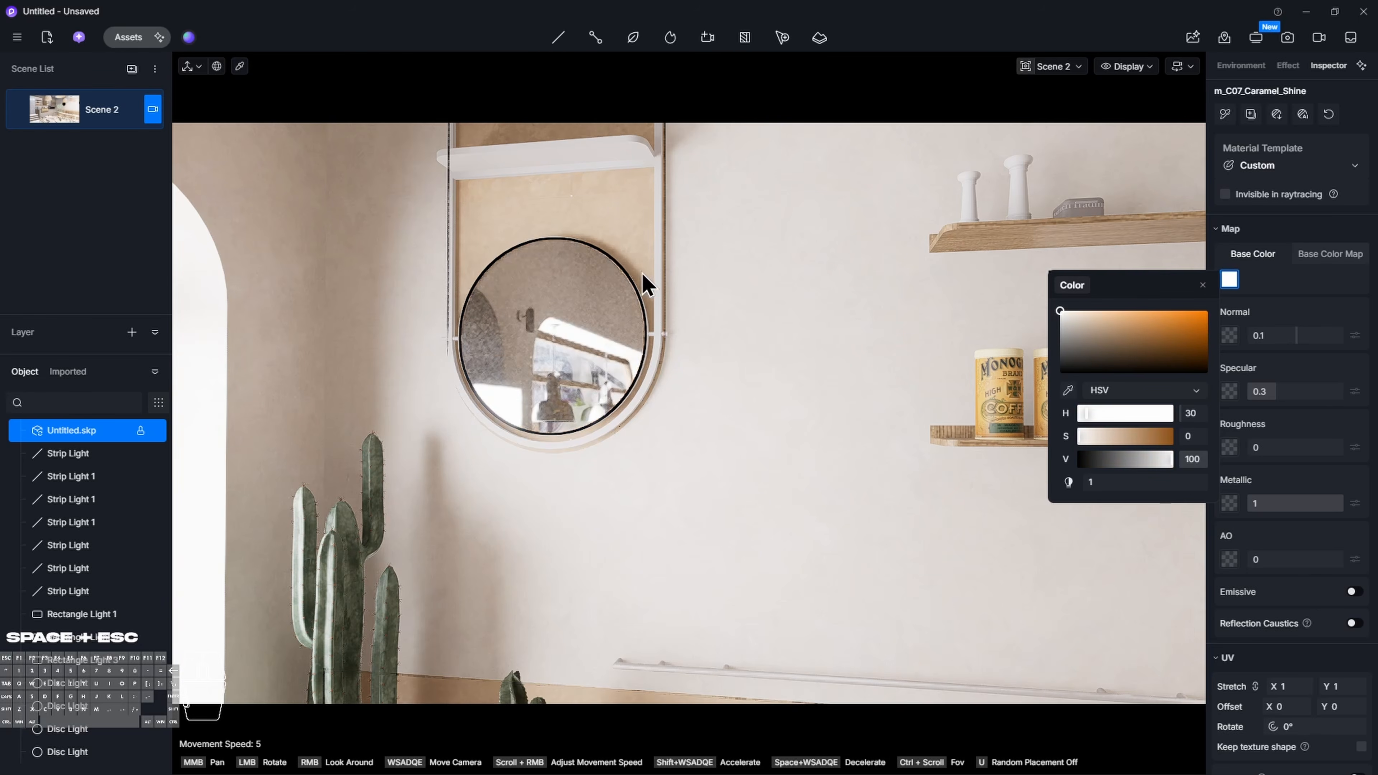
Pick the mirror's white frame material, set its roughness to 0.04 and raise its metallic value
right_click_drag(643, 282, 545, 193)
right_click_drag(670, 364, 716, 350)
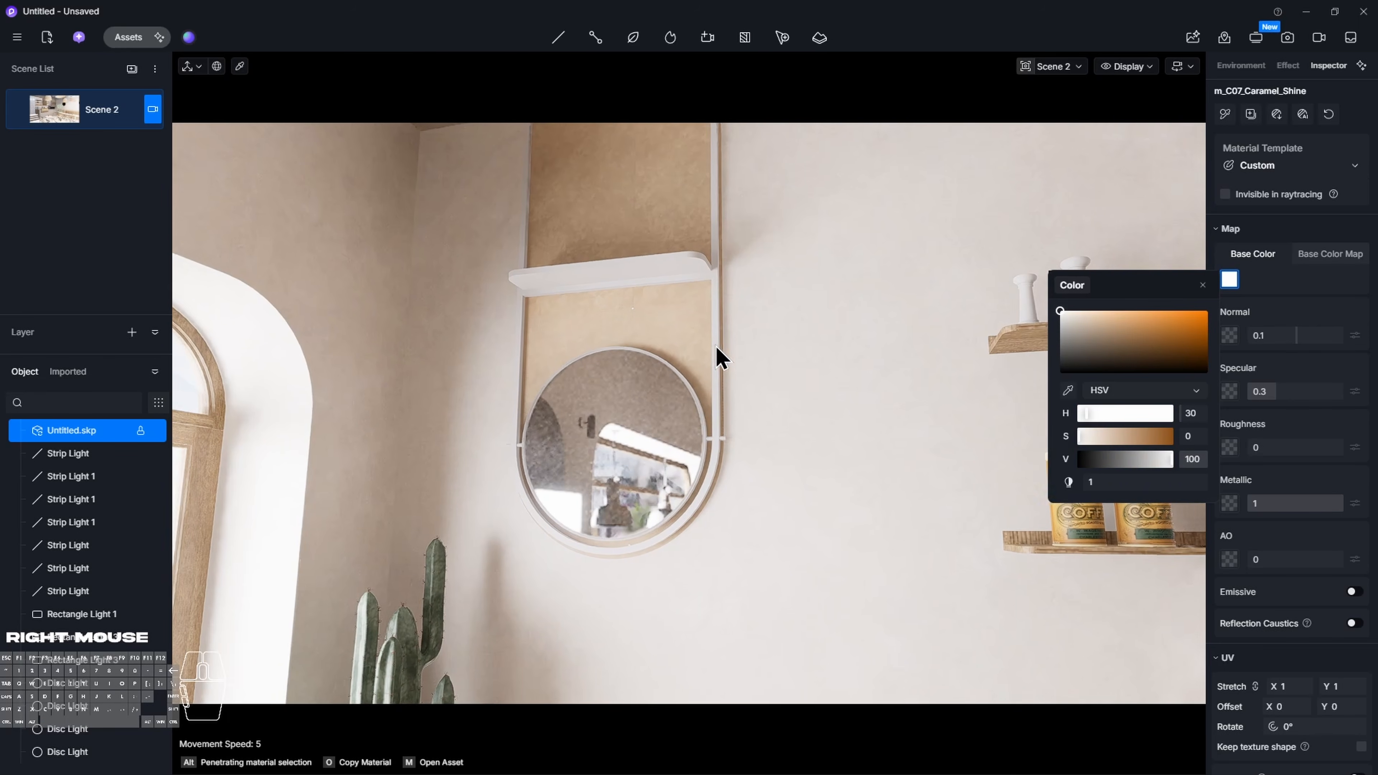
key("i")
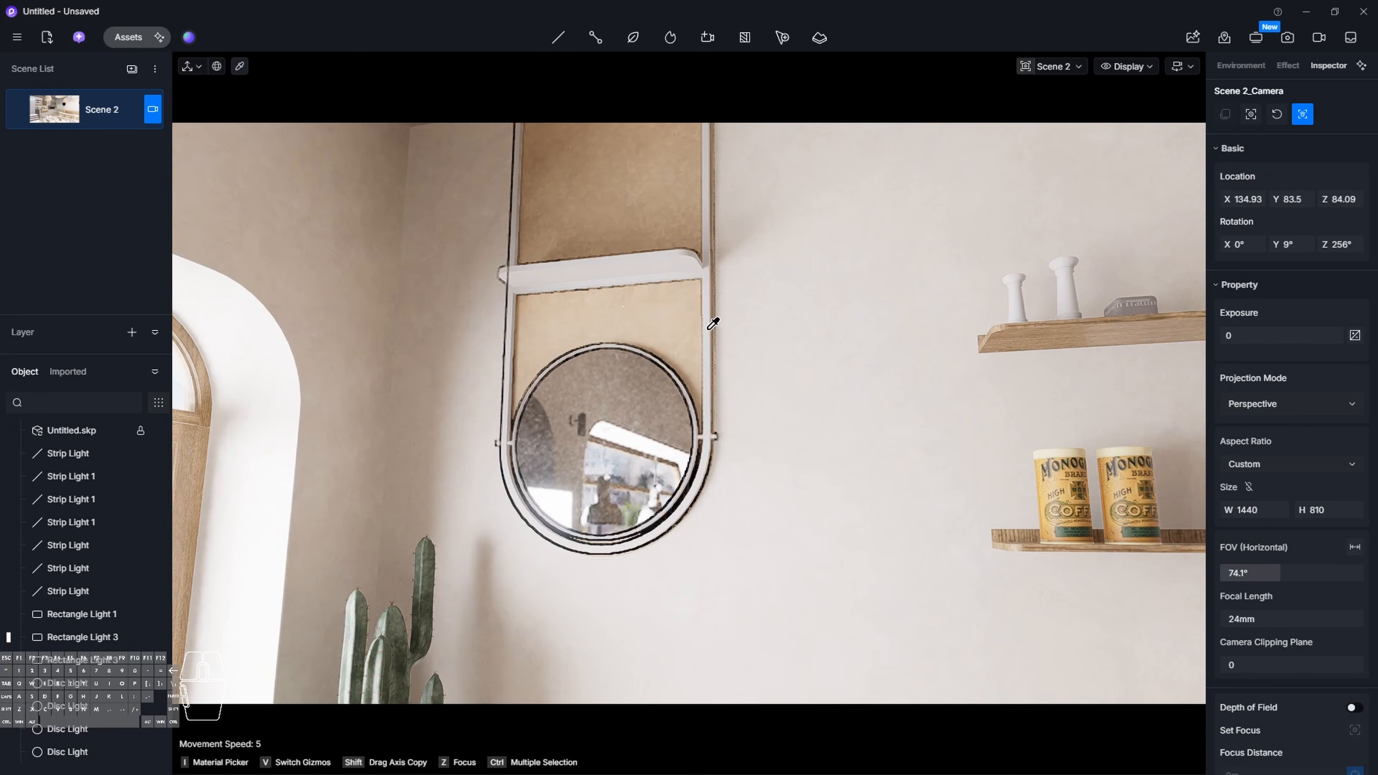
left_click(715, 325)
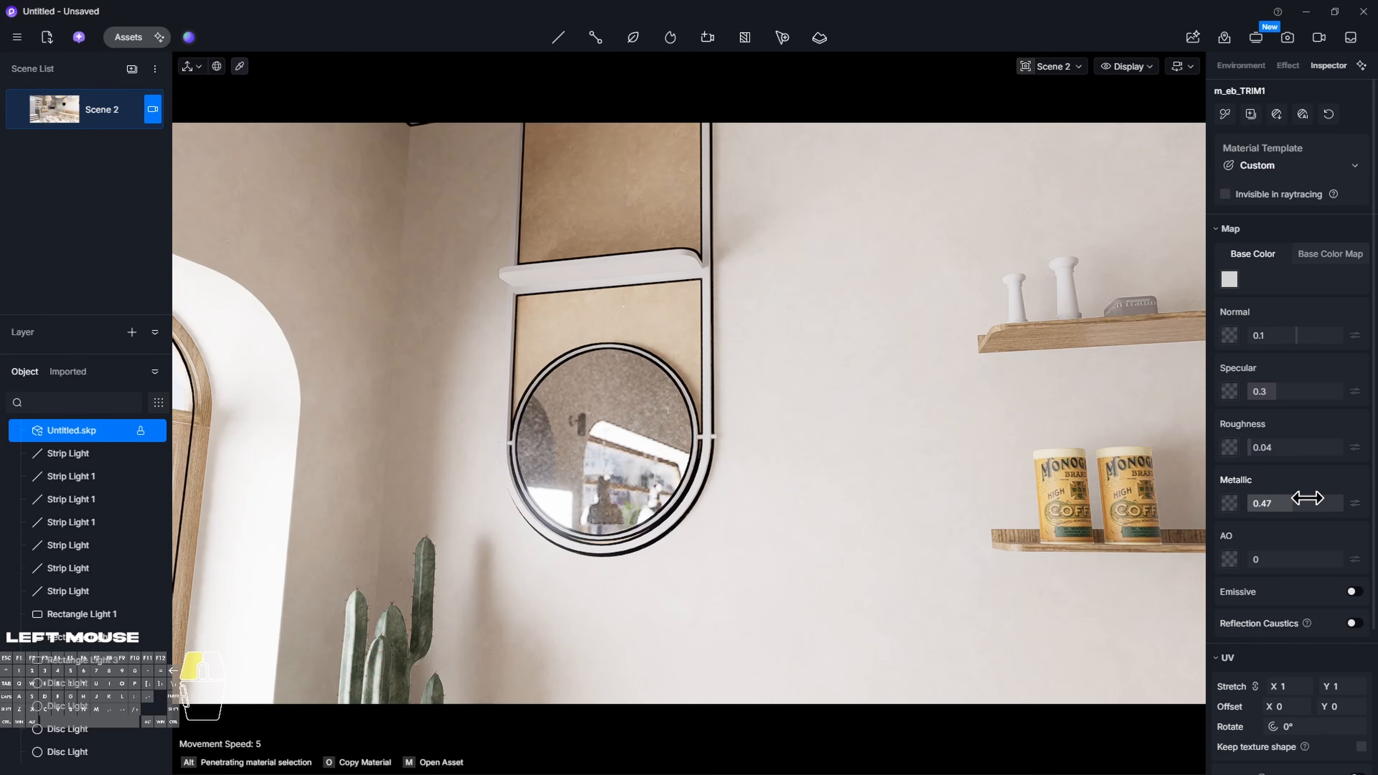
left_click_drag(1307, 498, 1314, 498)
right_click_drag(1170, 492, 1253, 489)
Apply the Normal Glass library material to the dark bean hoppers of the coffee grinders on the counter
right_click_drag(689, 414, 435, 314)
key("space")
key("Escape")
key("w")
right_click_drag(754, 382, 879, 360)
key("i")
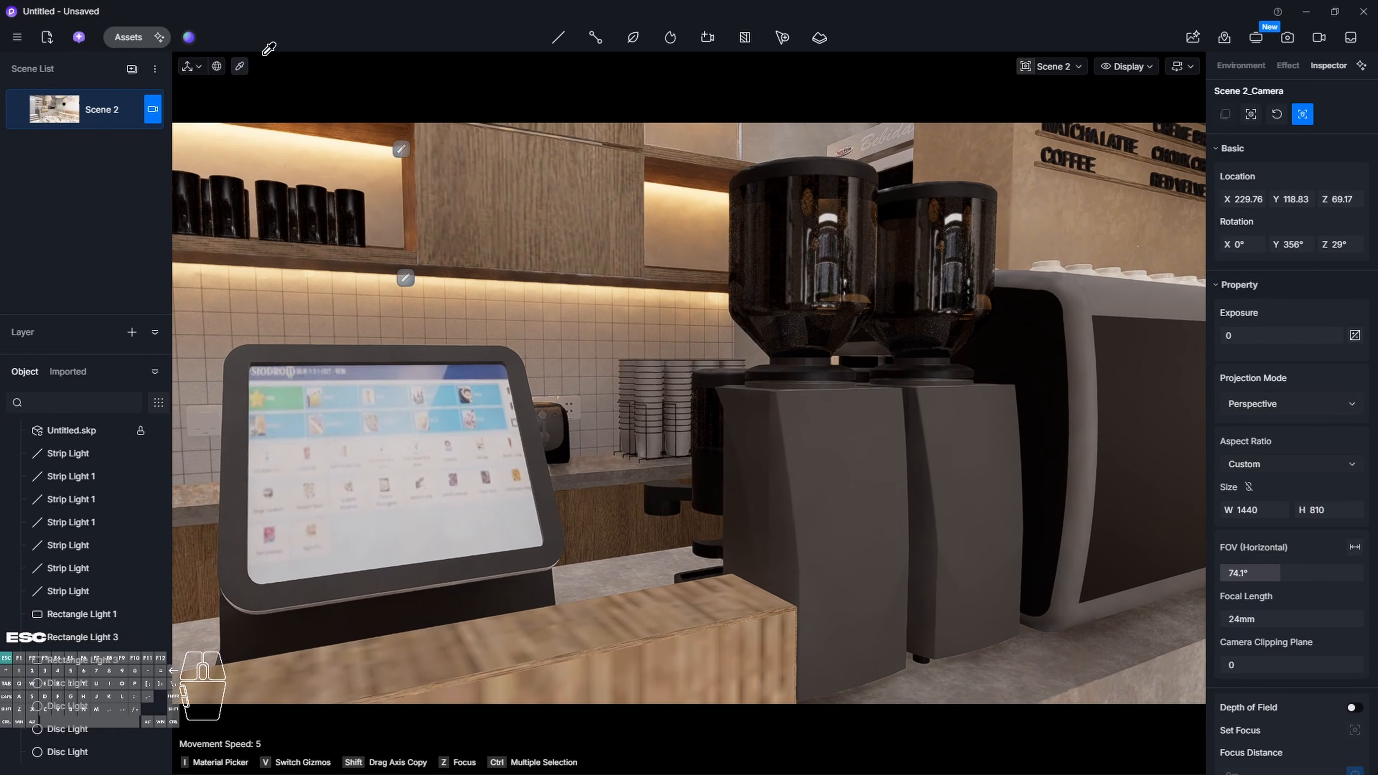
left_click(131, 38)
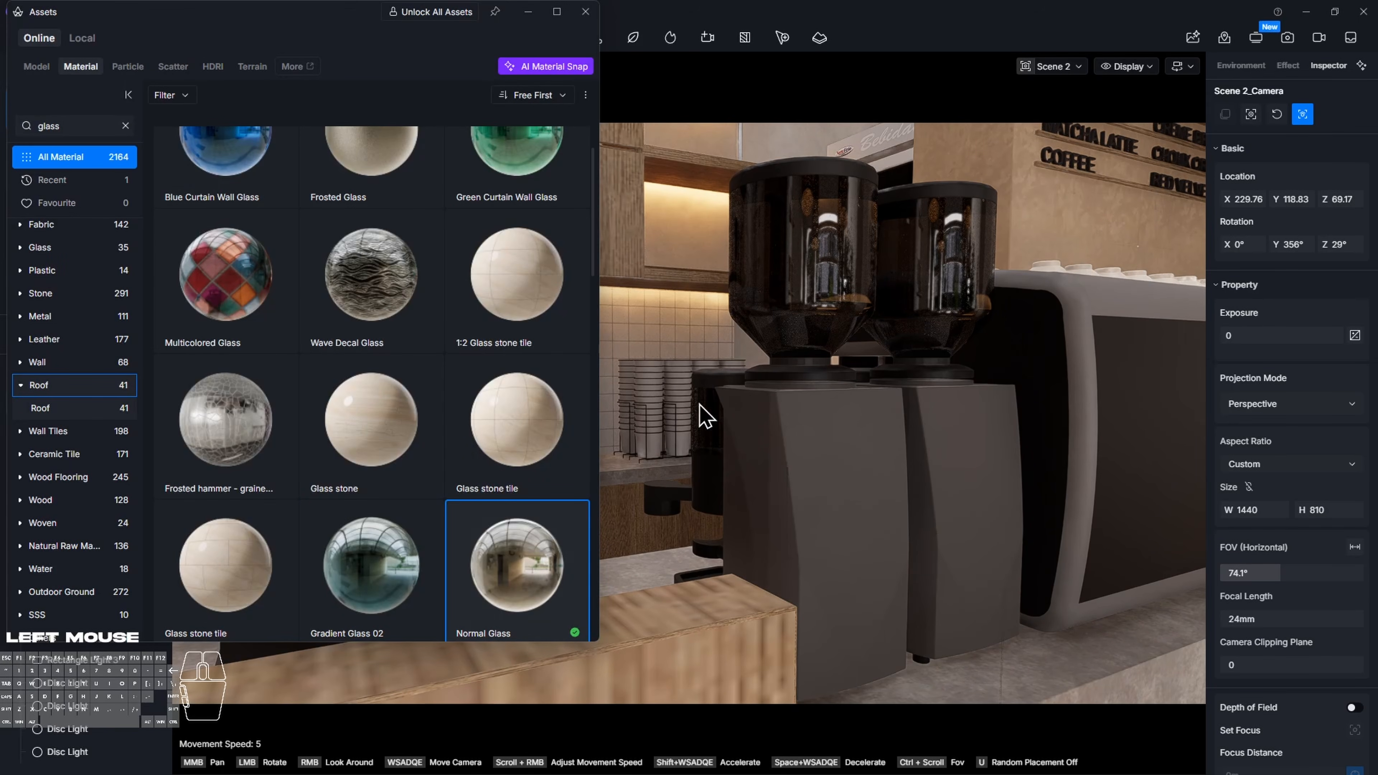
left_click(802, 243)
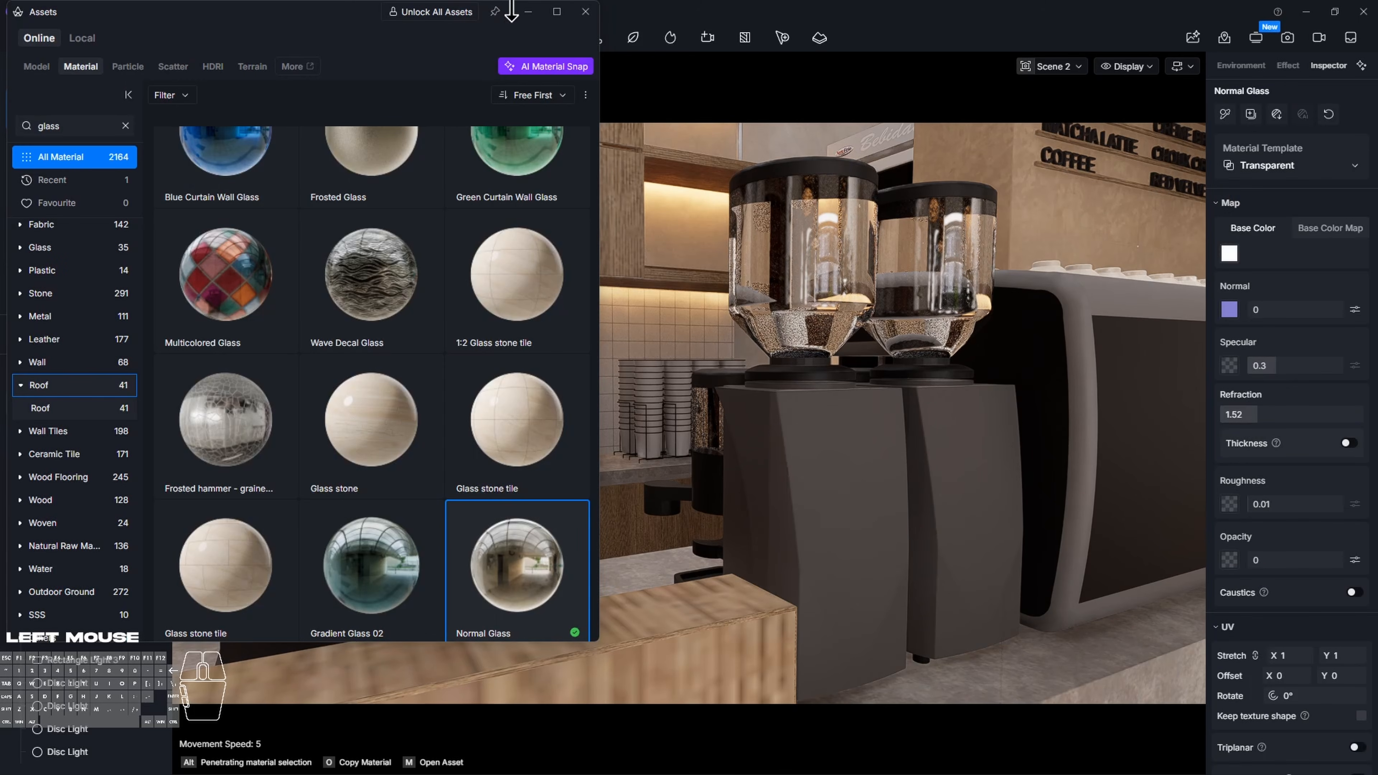
left_click(528, 11)
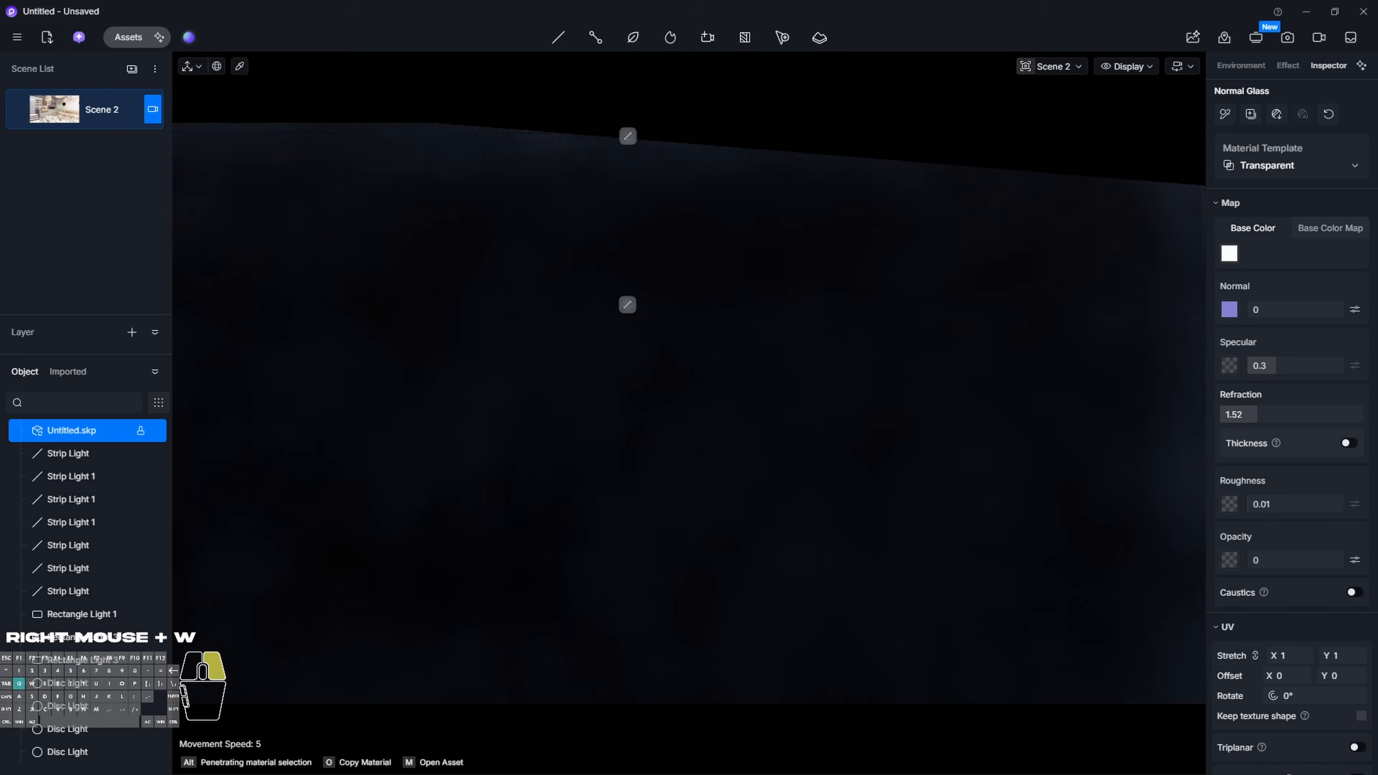
Pick the drinks fridge's white frame material and set its specular to 0.23, roughness to 0.03 and metallic to 0.55
right_click_drag(548, 511, 645, 344)
left_click(655, 383)
key("space")
key("Escape")
key("d")
key("w")
key("d")
left_click(666, 271)
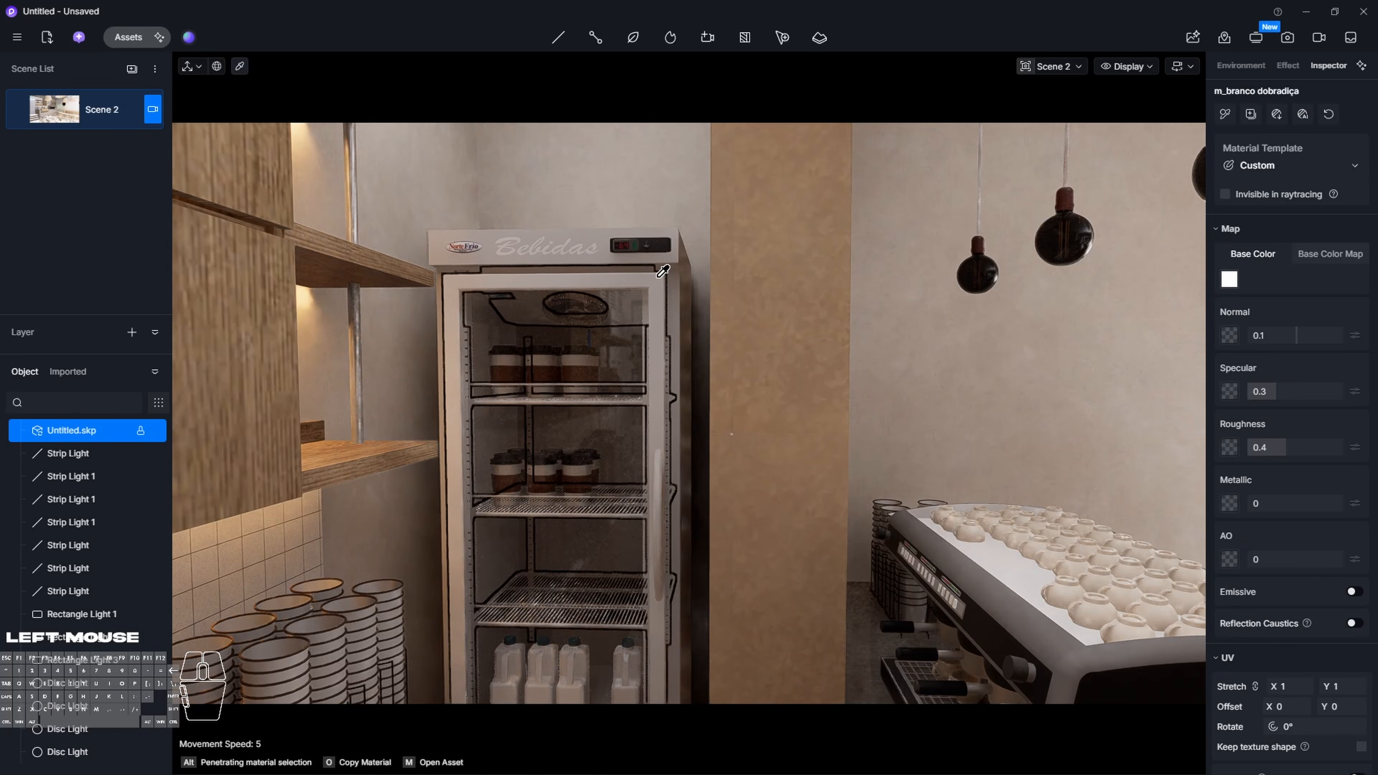
left_click_drag(1301, 394, 1302, 394)
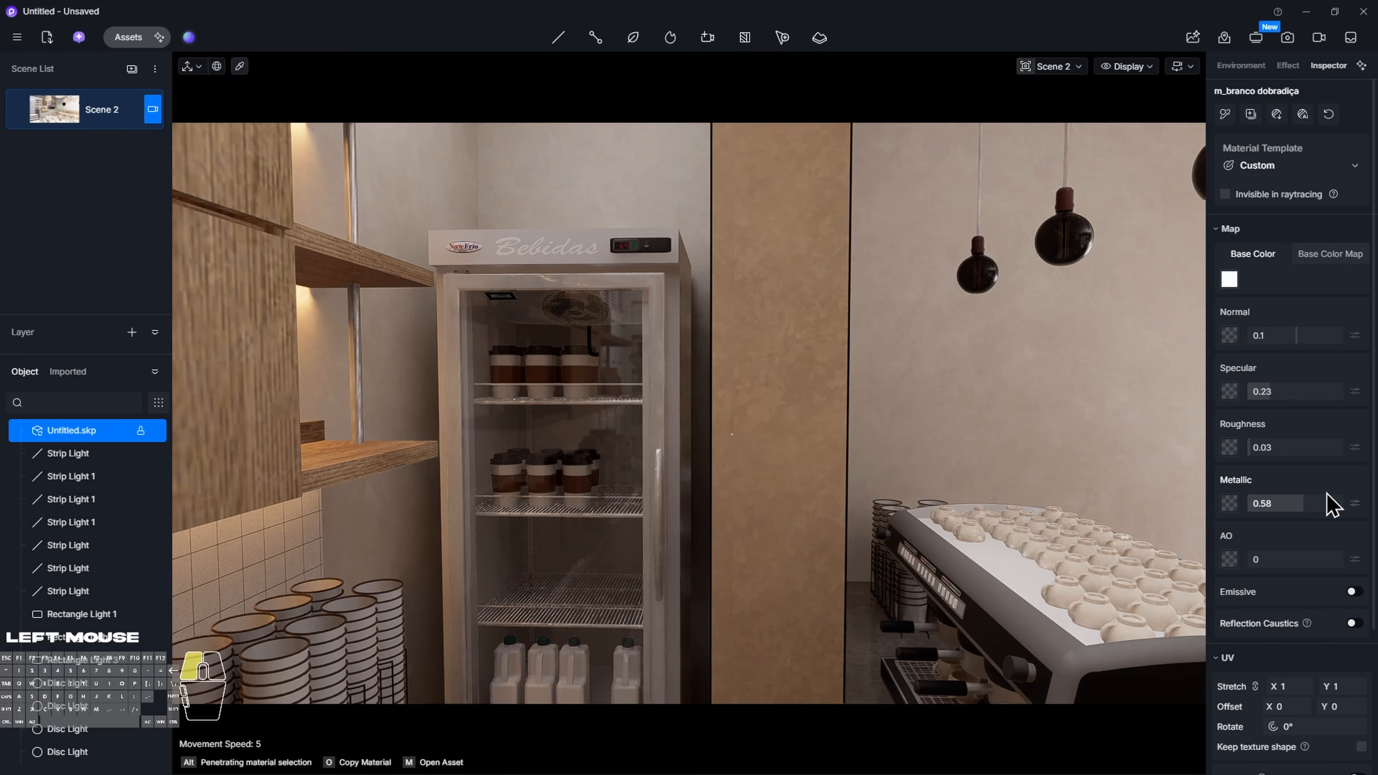
left_click_drag(1326, 492, 1322, 493)
key("space")
key("Escape")
right_click_drag(735, 486, 736, 486)
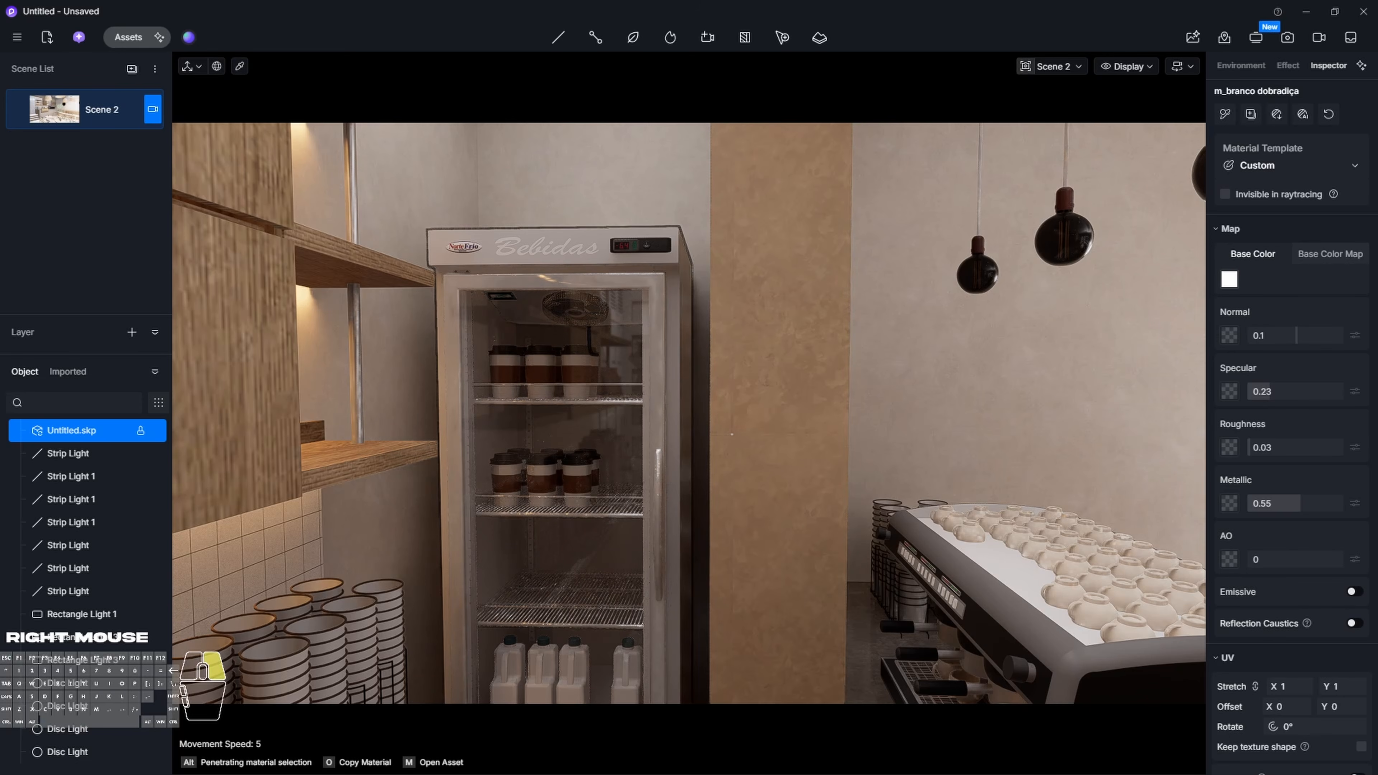
Pick the white square wall tile material behind the coffee counter and reduce its roughness
right_click_drag(731, 434, 732, 477)
key("w")
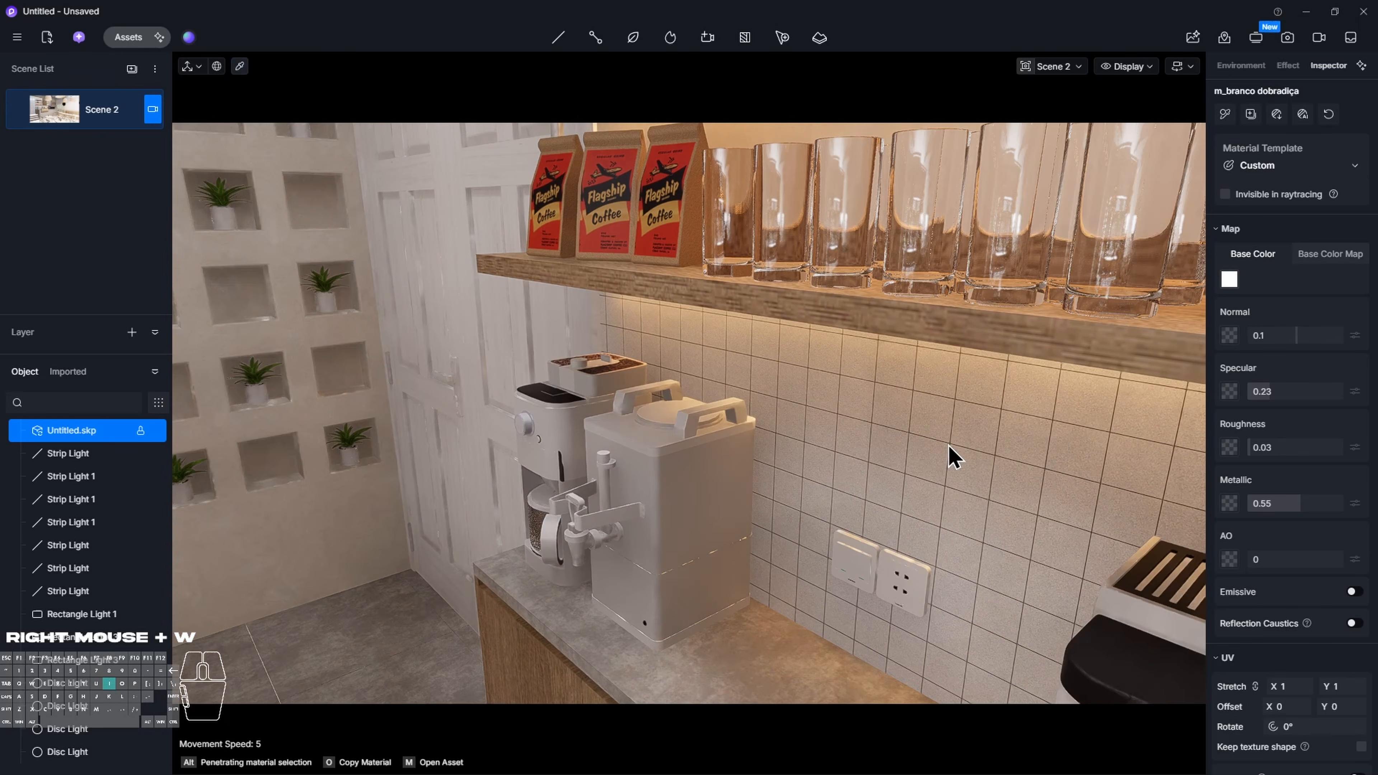
left_click(953, 458)
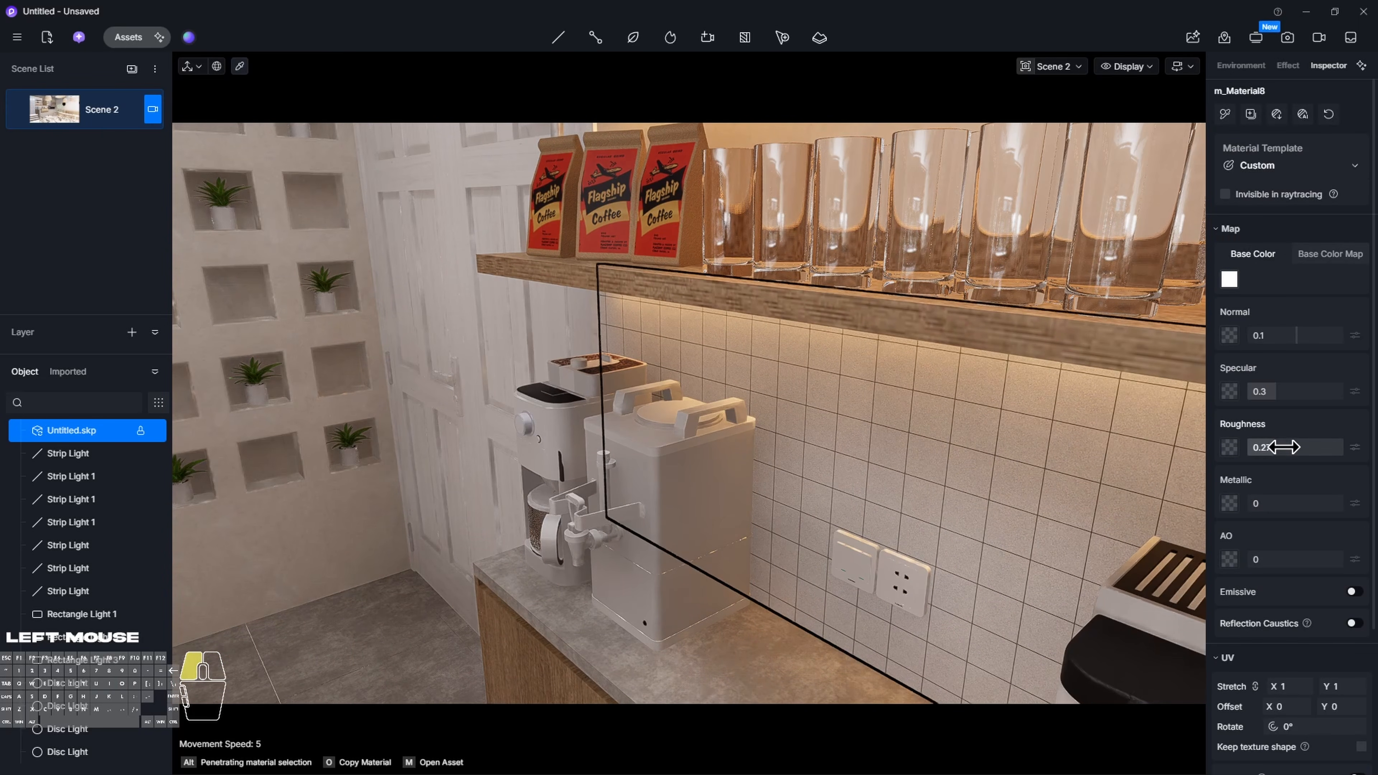
Pick the grey stone countertop material under the coffee machines and set its roughness to 0
left_click(757, 684)
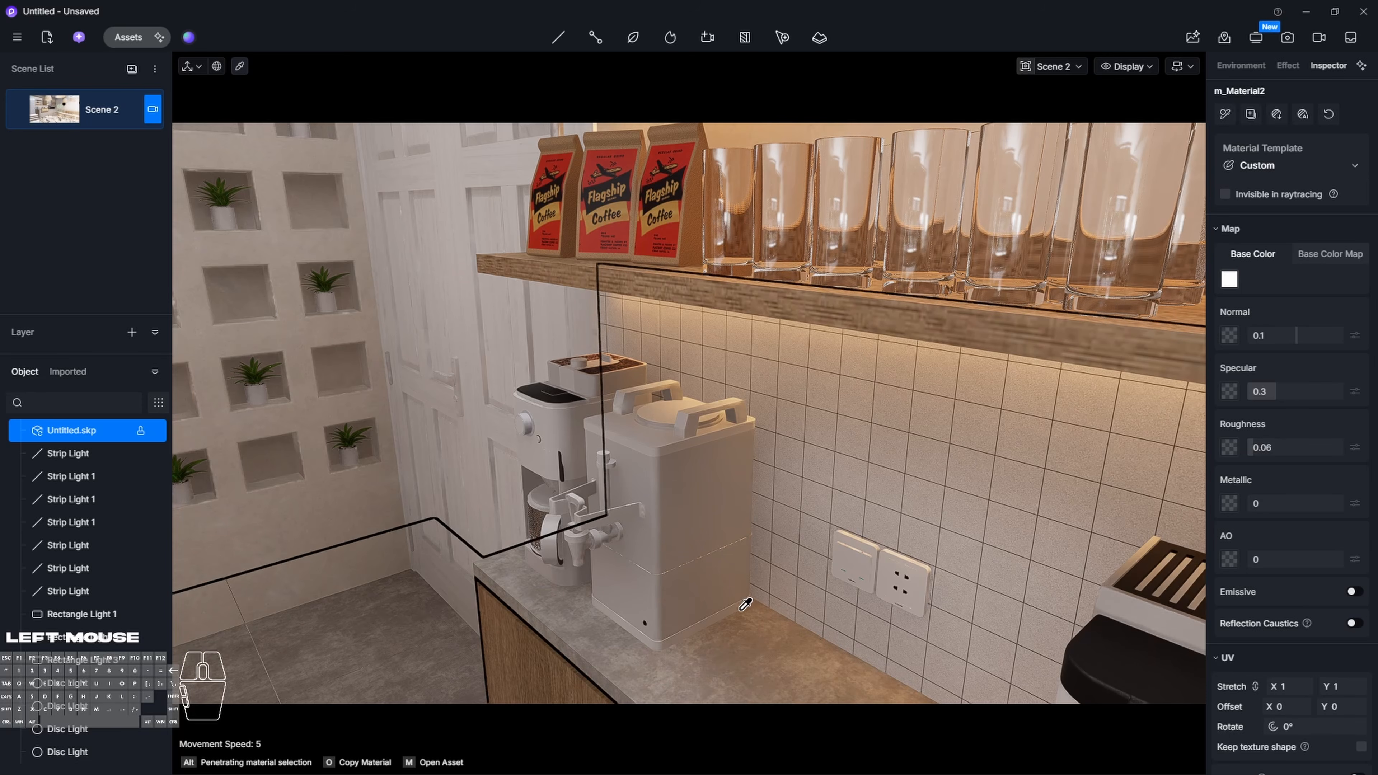
key("Escape")
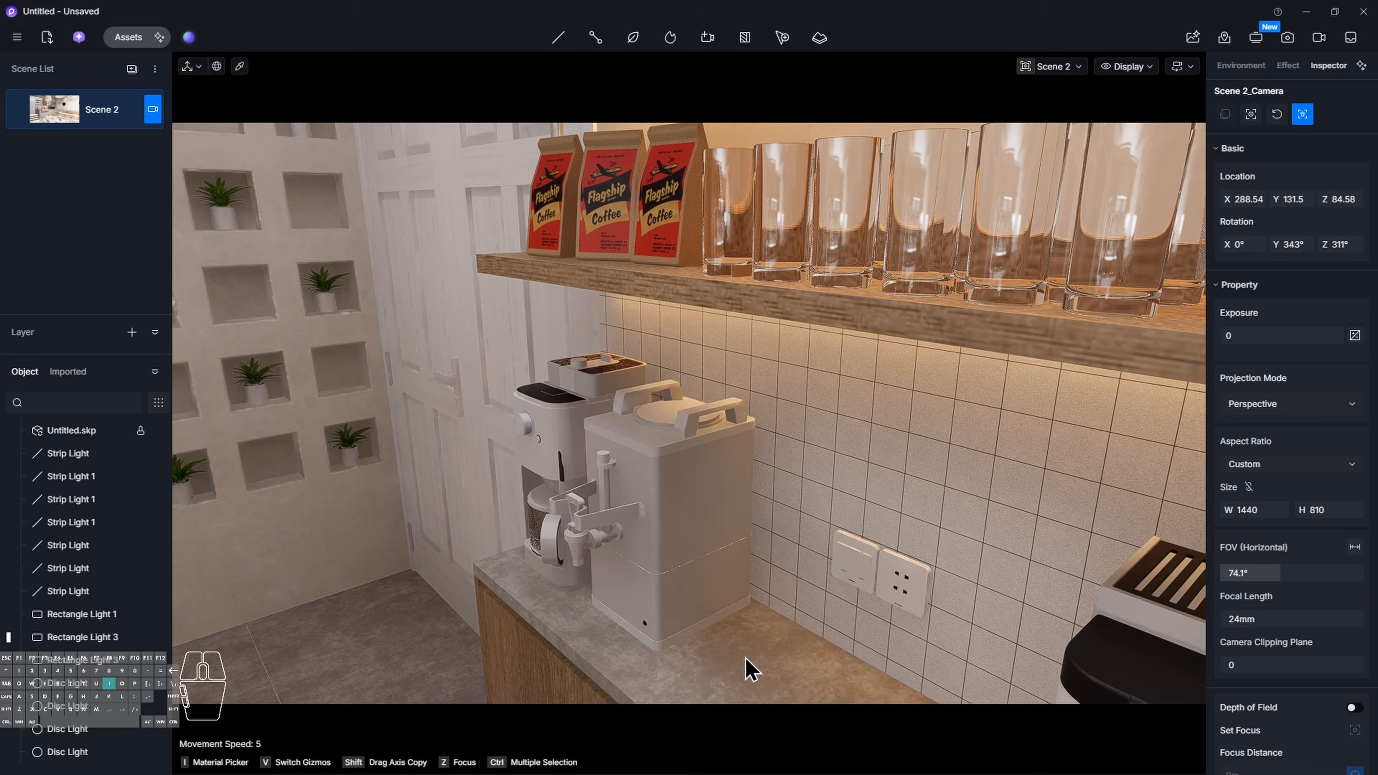
left_click(745, 654)
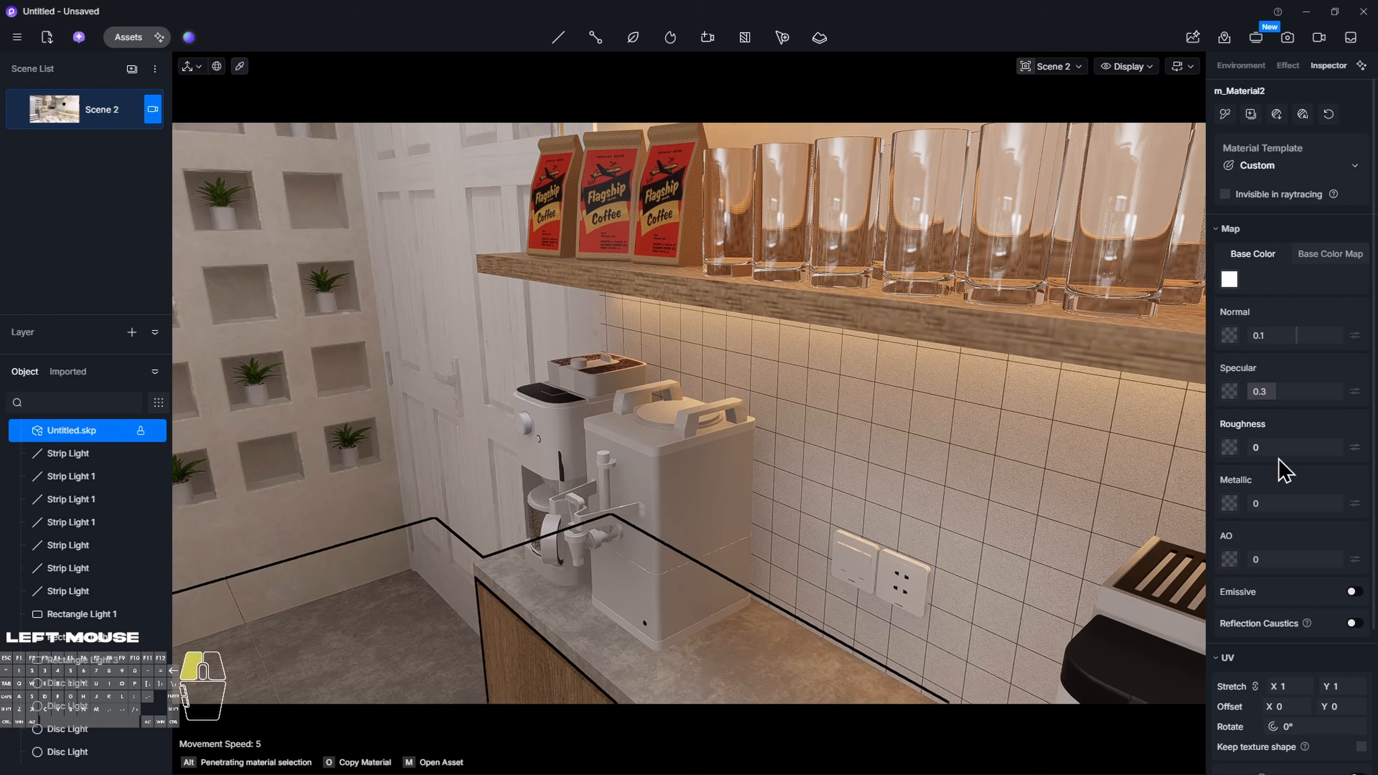
Pick the white drinks dispenser's body material on the counter and give it a smooth, reflective metallic finish
left_click(675, 502)
key("i")
left_click(720, 508)
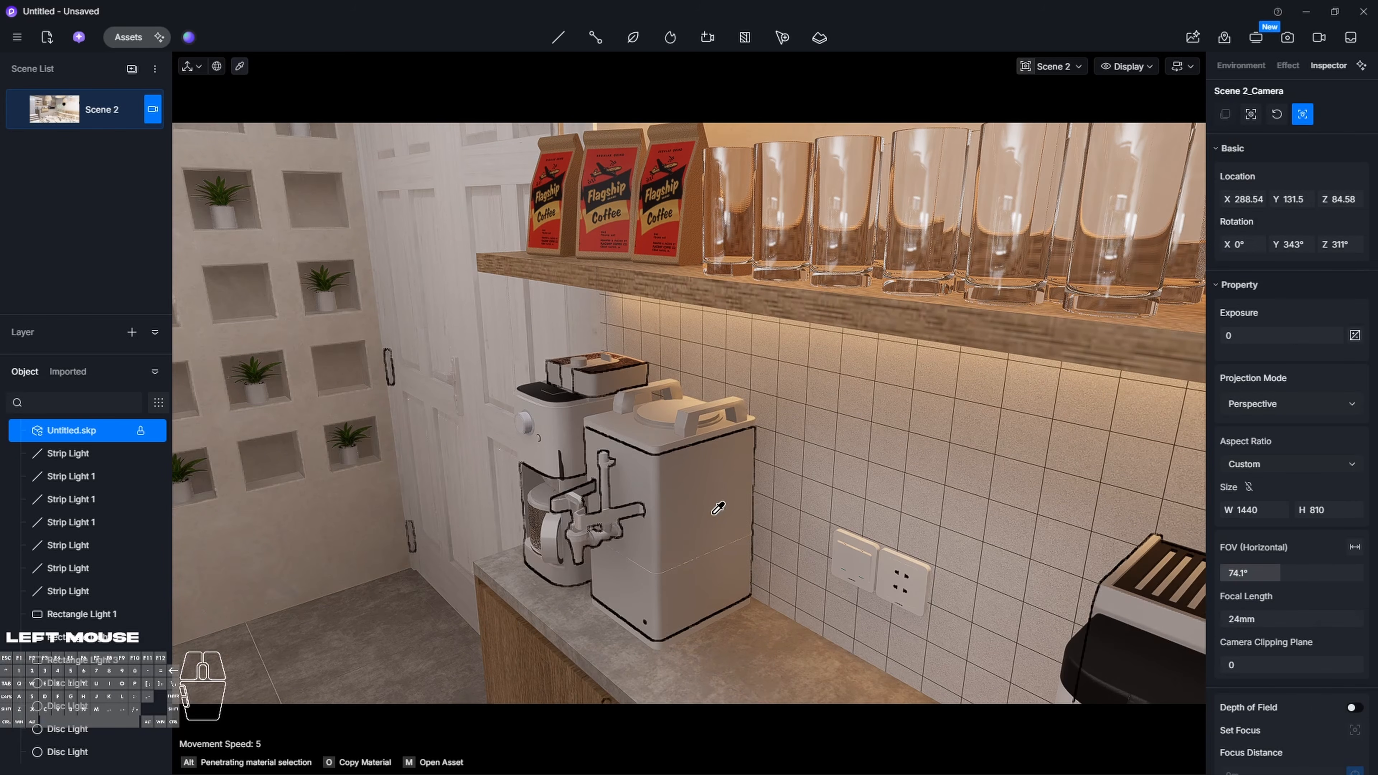
left_click_drag(1272, 459, 1326, 505)
key("space")
key("Escape")
Pick the drinks dispenser's lid and tap material, and set its roughness to 0.11 and its base colour to pure white
right_click_drag(561, 462, 676, 462)
key("w")
key("i")
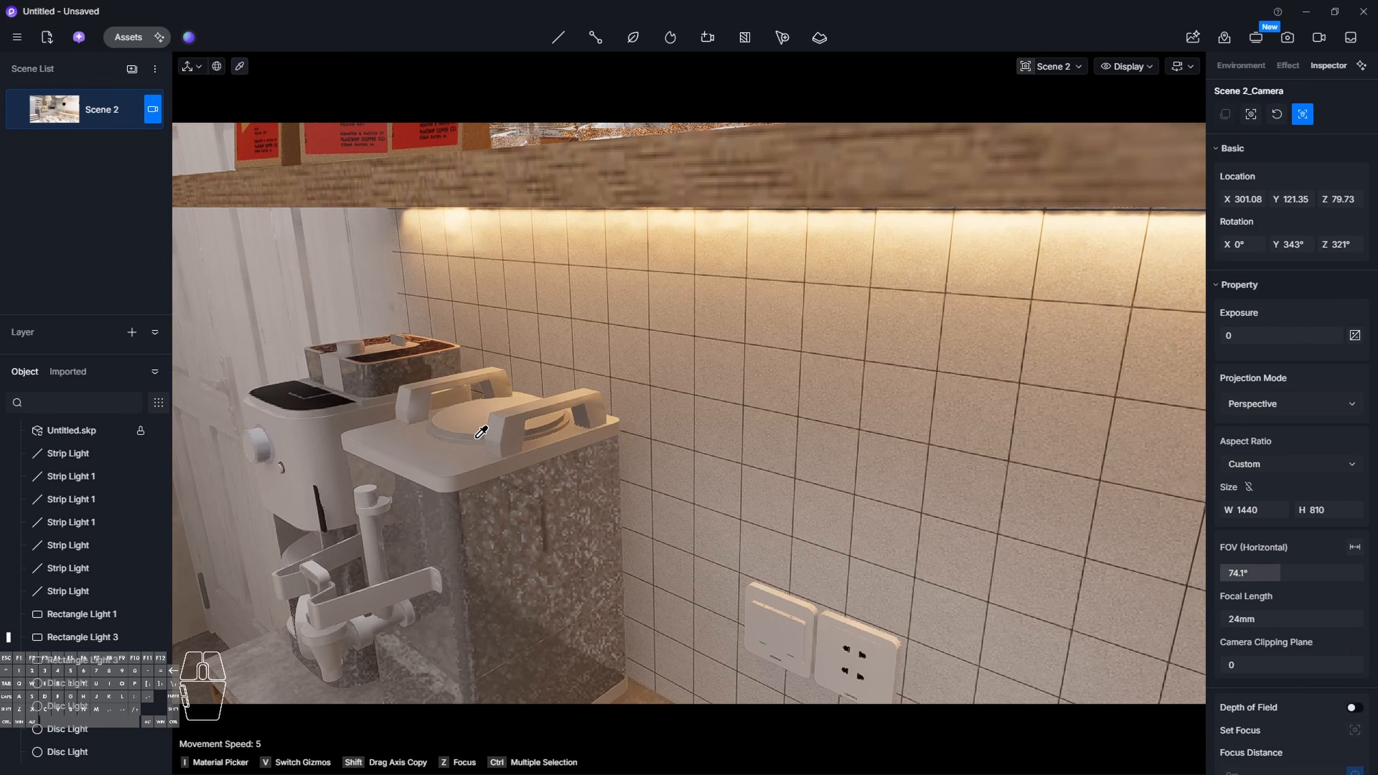
left_click(458, 454)
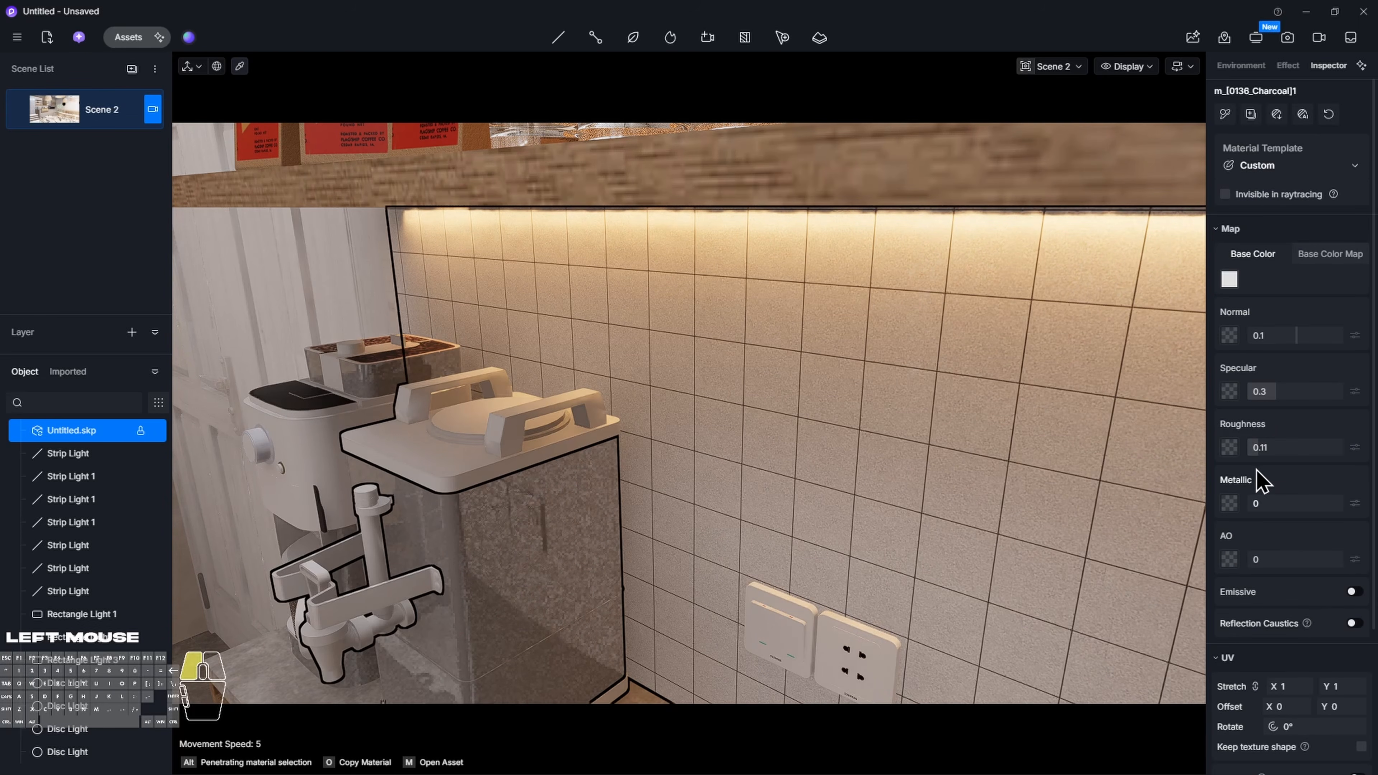
left_click(1228, 279)
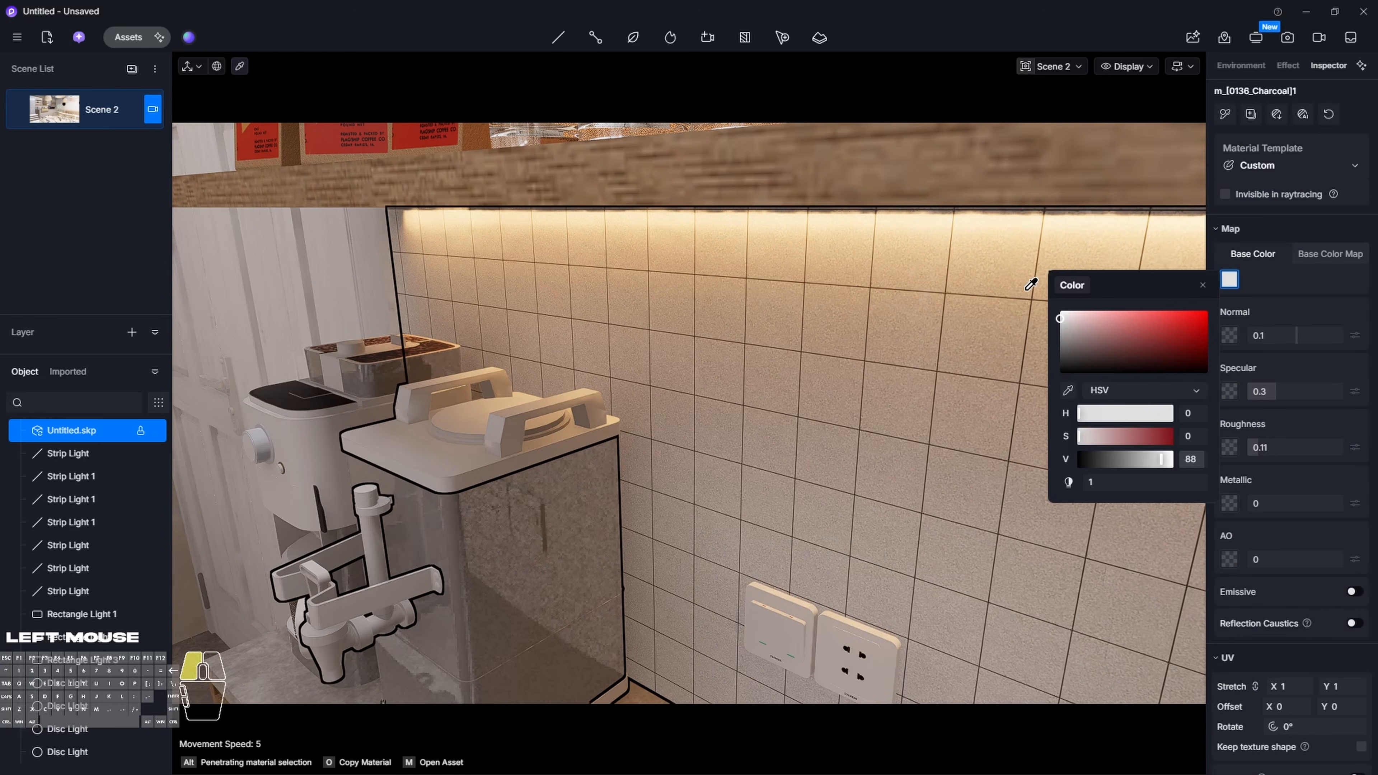
left_click_drag(1070, 315, 1043, 271)
key("space")
key("Escape")
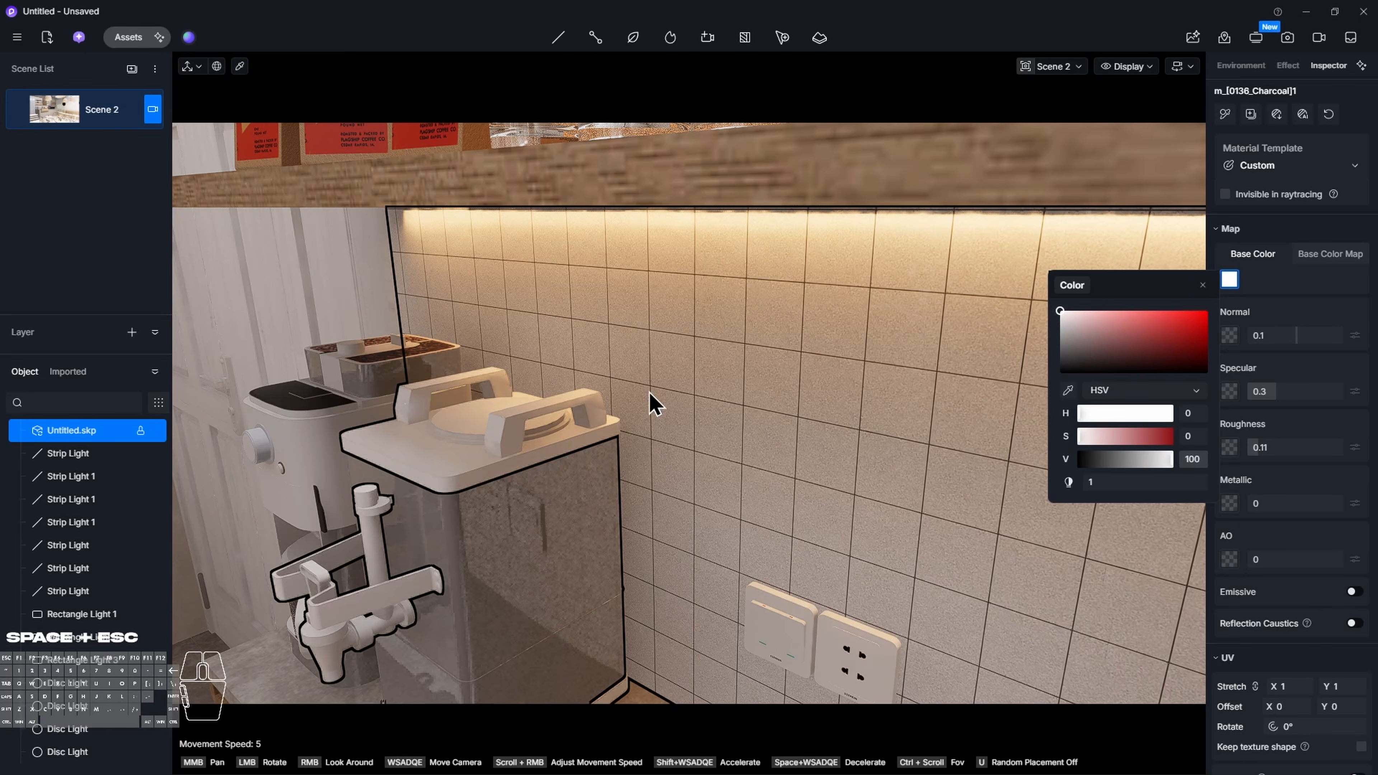
Darken the base colour of the drinks dispenser's lid and tap to a grey of value 45 and adjust its roughness
key("s")
right_click_drag(652, 403, 697, 402)
key("a")
right_click_drag(561, 421, 502, 375)
key("w")
left_click(526, 352)
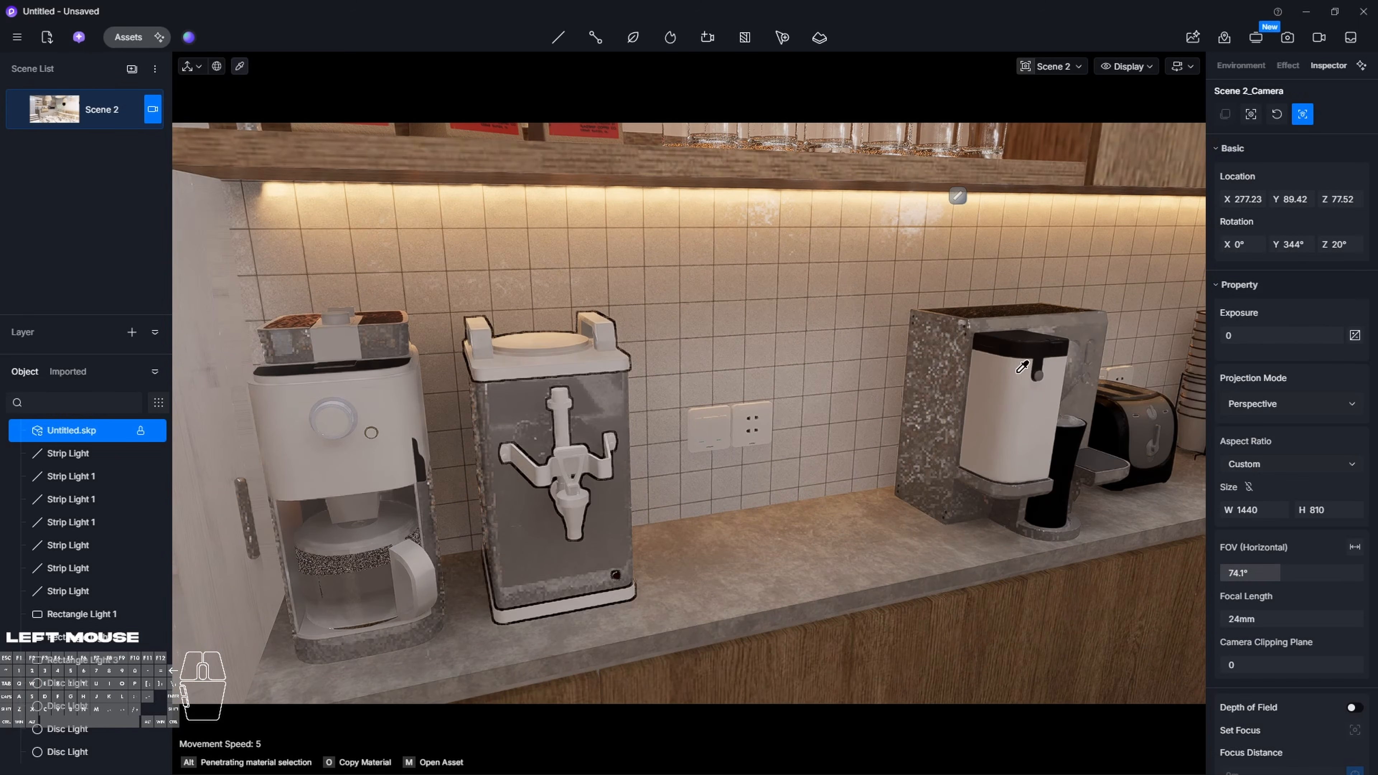
left_click(1230, 280)
left_click_drag(1063, 317, 1057, 357)
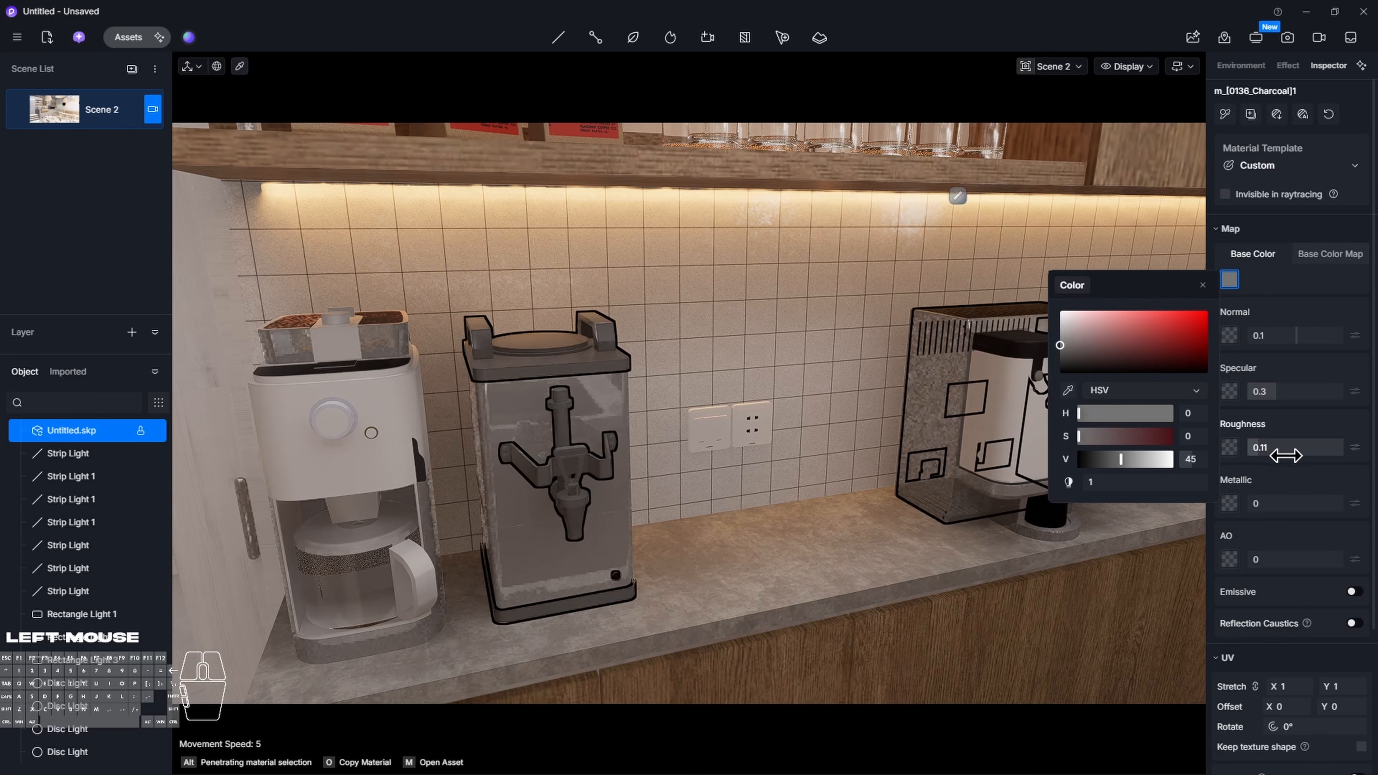
left_click_drag(1284, 454, 1273, 453)
key("Escape")
Pick the black sink material in the counter and set its roughness to 0.05
right_click_drag(652, 431, 578, 428)
key("s")
key("a")
key("i")
left_click(663, 376)
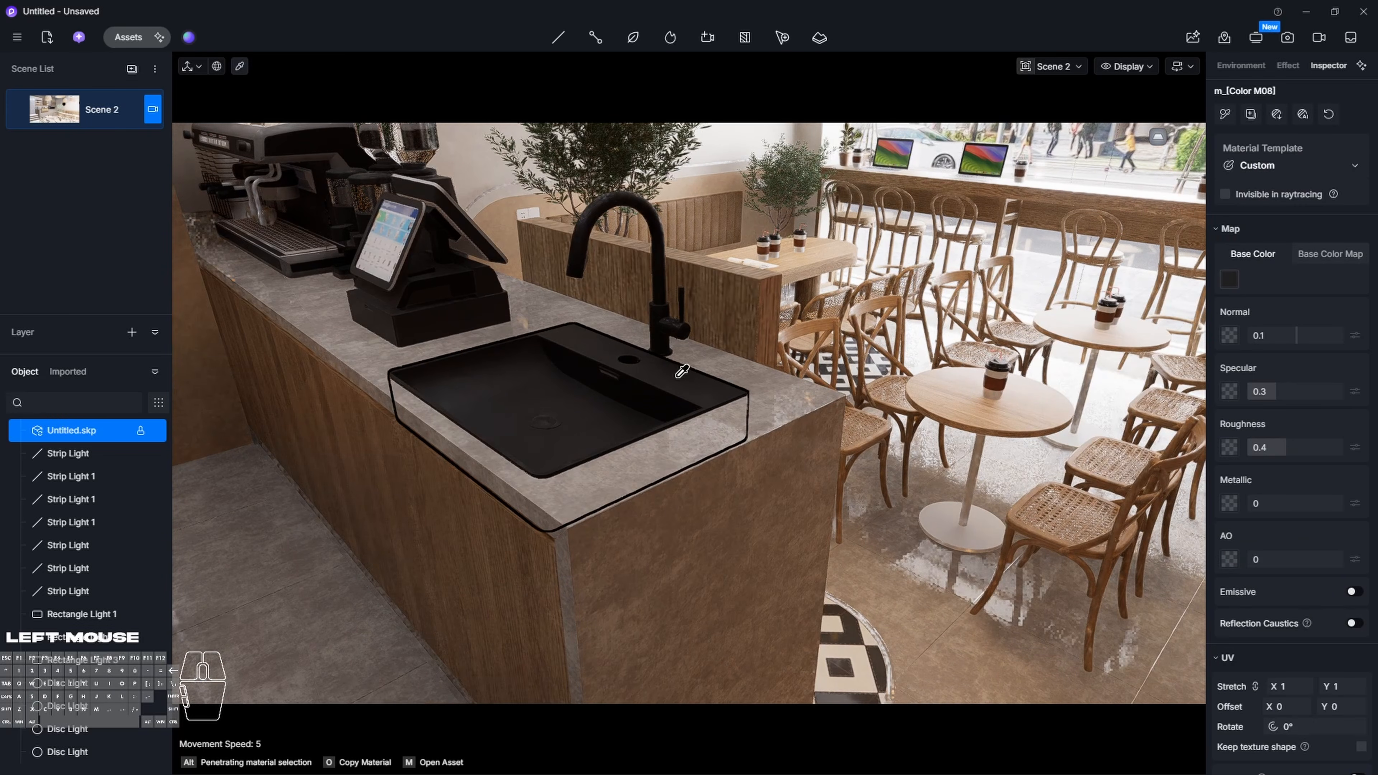
left_click_drag(1272, 459, 1260, 465)
key("space")
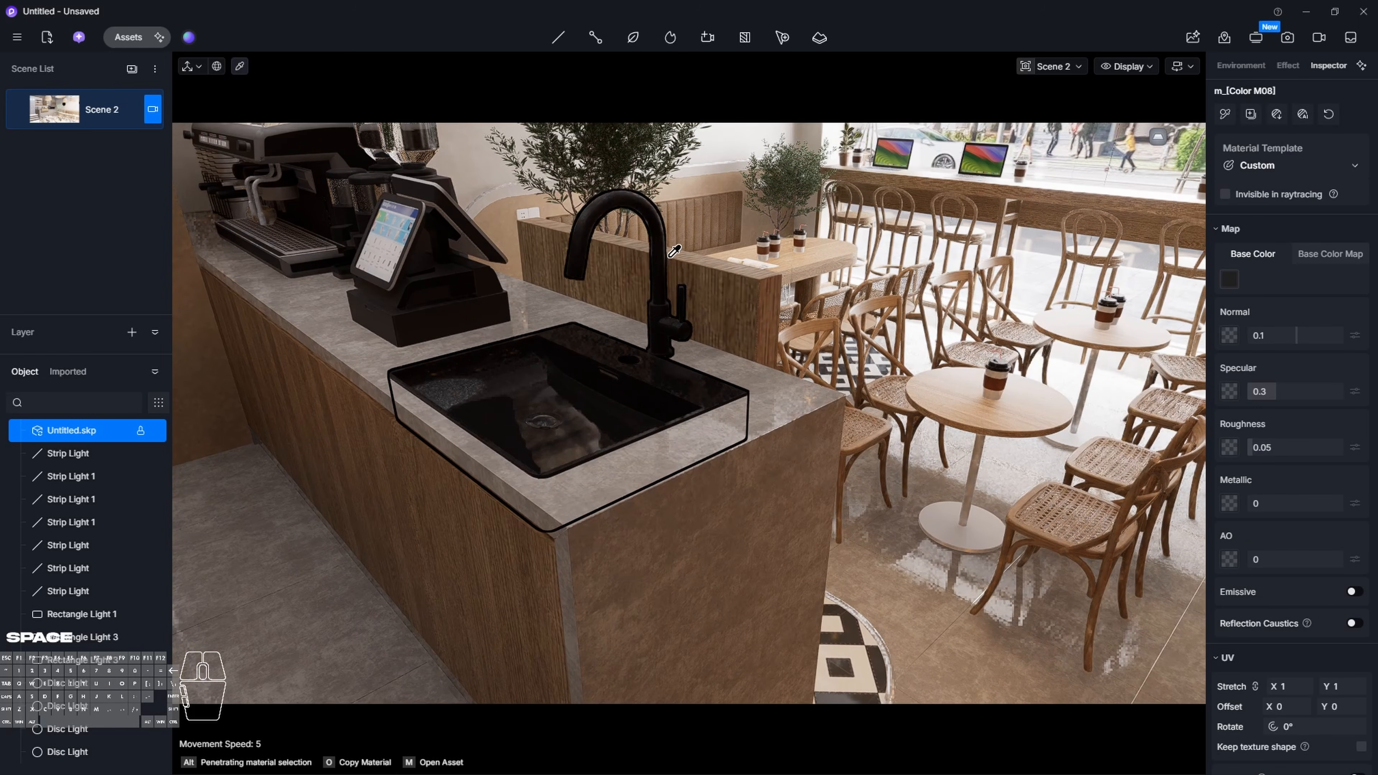
Pick the black faucet material beside the sink and set its roughness to 0.07
left_click(642, 198)
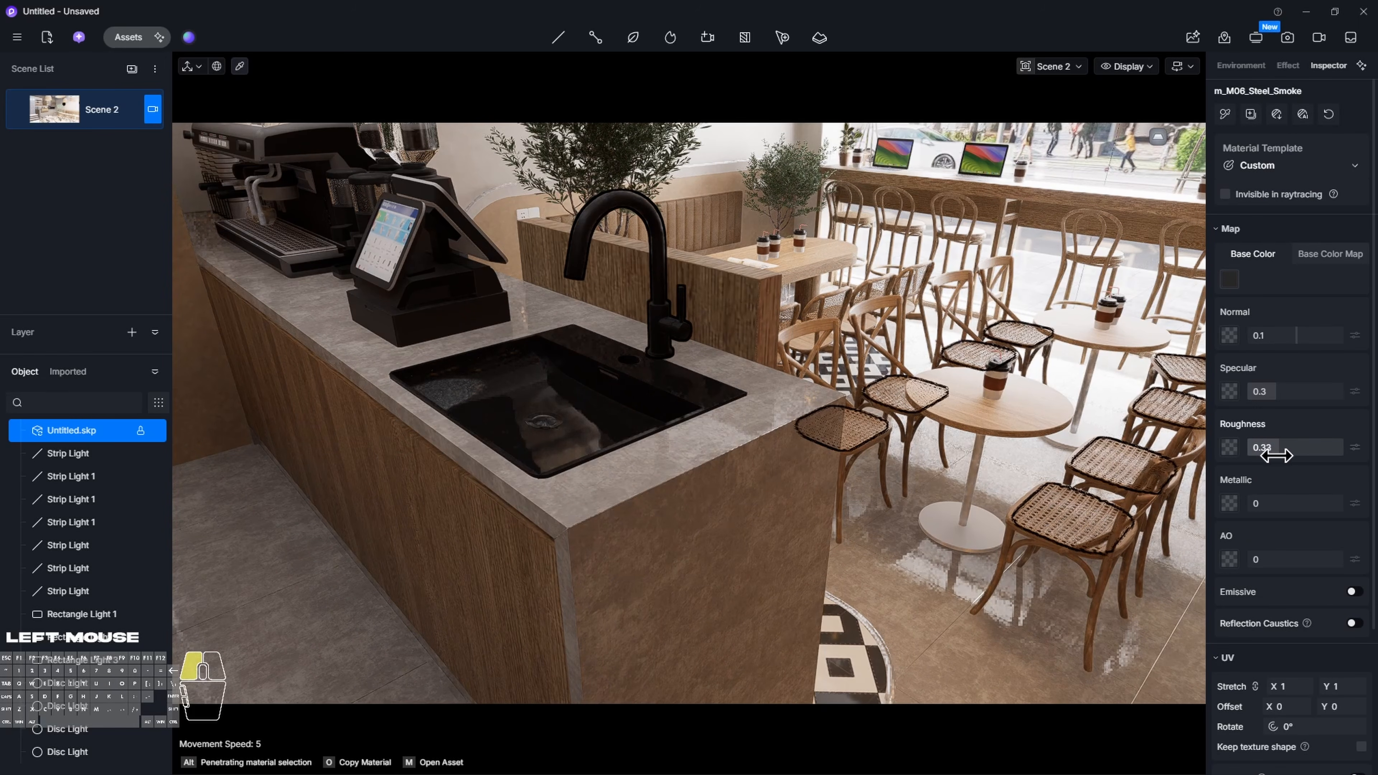
left_click_drag(1276, 456, 1252, 475)
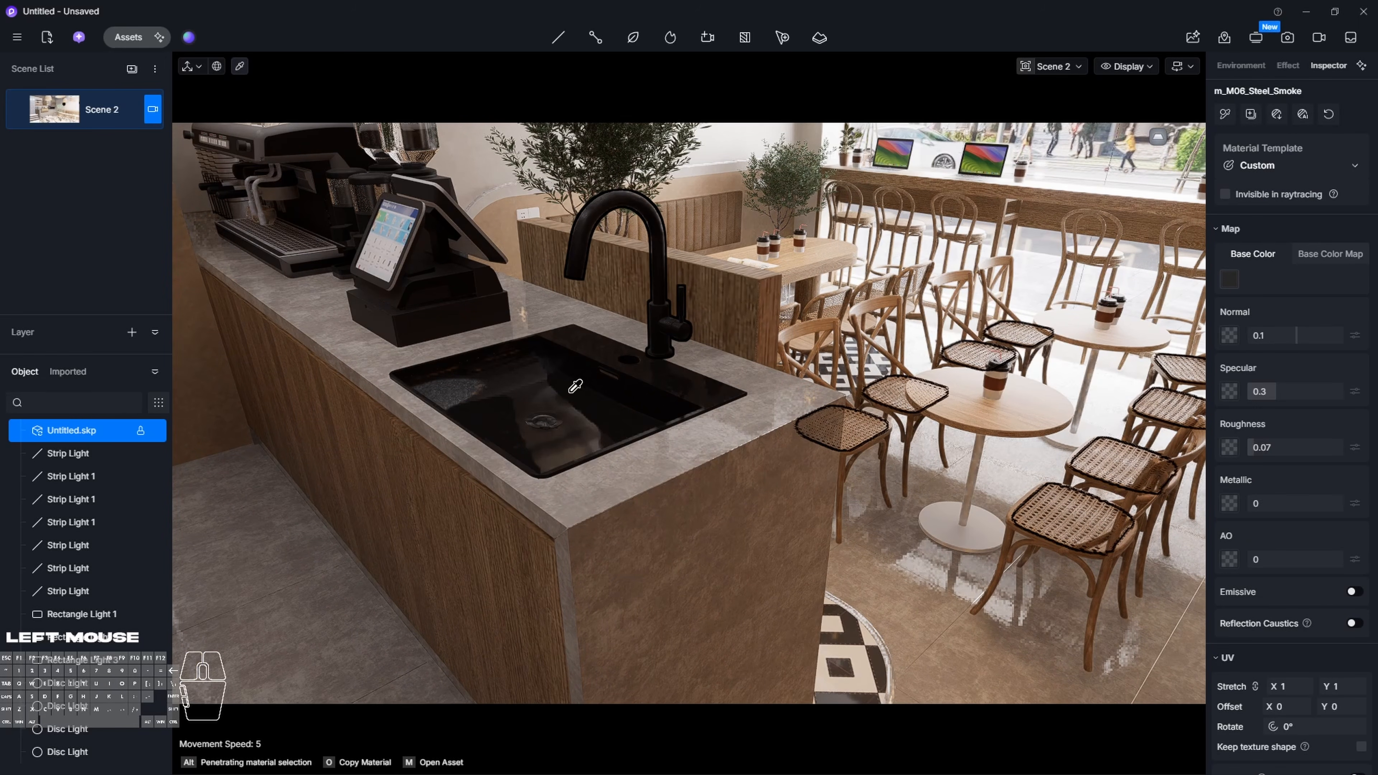
key("space")
right_click_drag(689, 412, 1080, 179)
key("Escape")
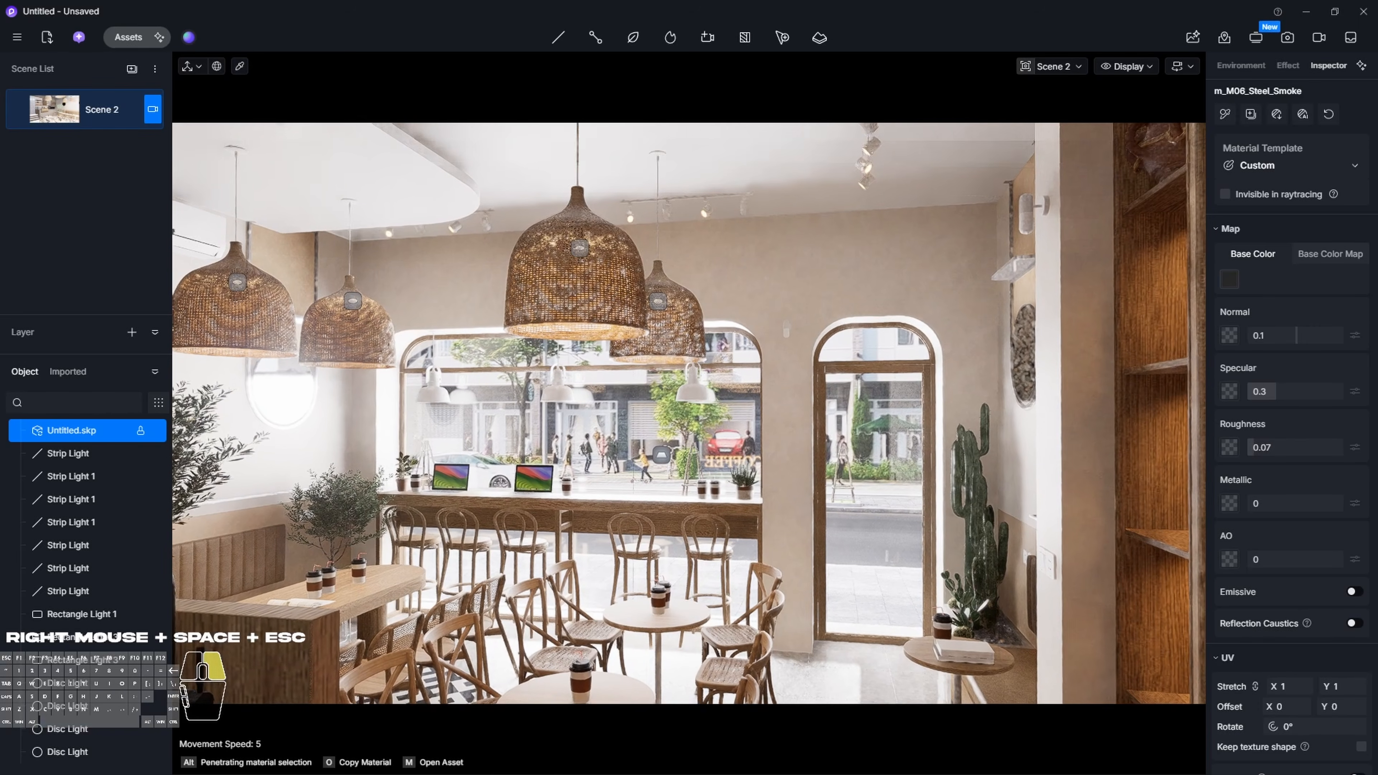
Pick the white pendant lampshade material by the front window and set its roughness to 0.04 and metallic to 0
key("a")
right_click_drag(689, 413, 184, 380)
key("a")
key("s")
key("s")
key("s")
right_click_drag(923, 283, 620, 335)
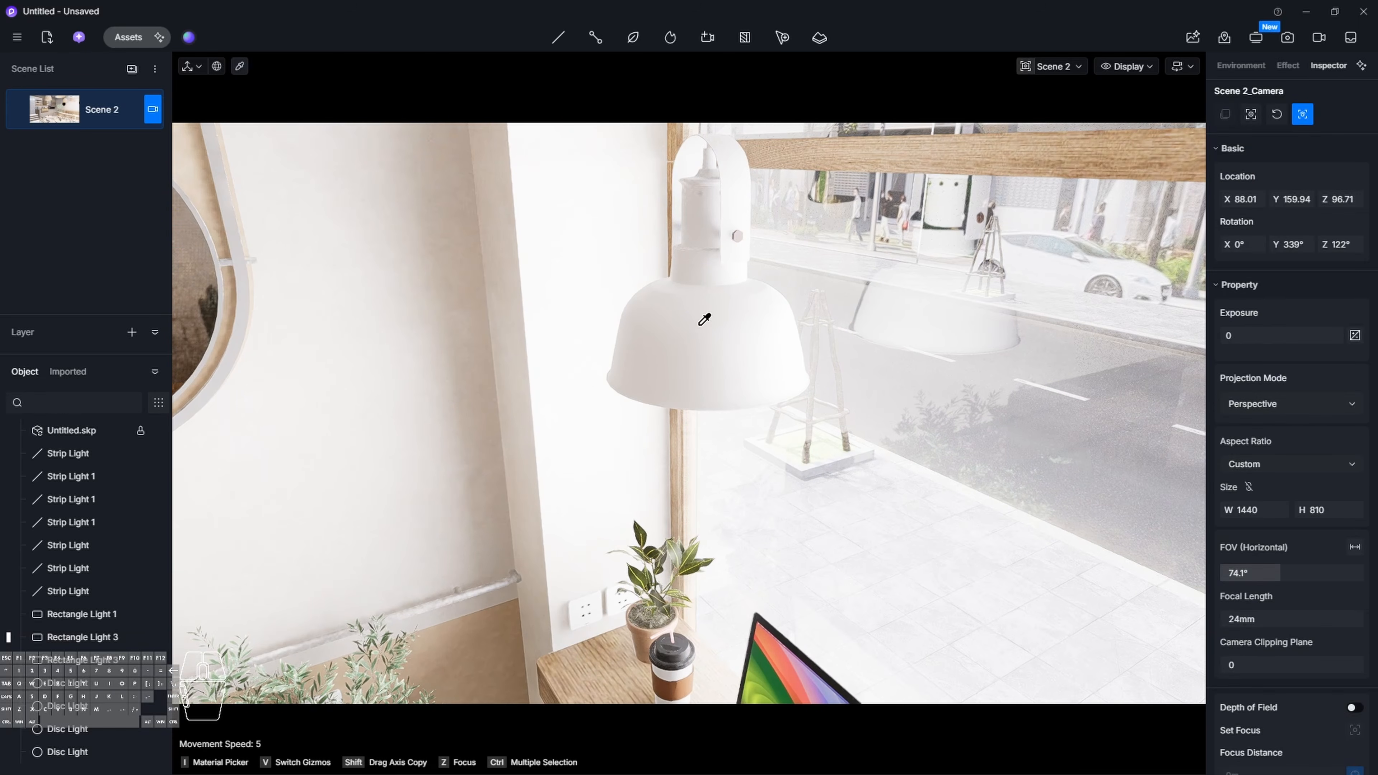
left_click(701, 308)
mouse_move(1267, 447)
left_mouse_down()
mouse_move(1292, 449)
mouse_move(1275, 459)
left_mouse_up()
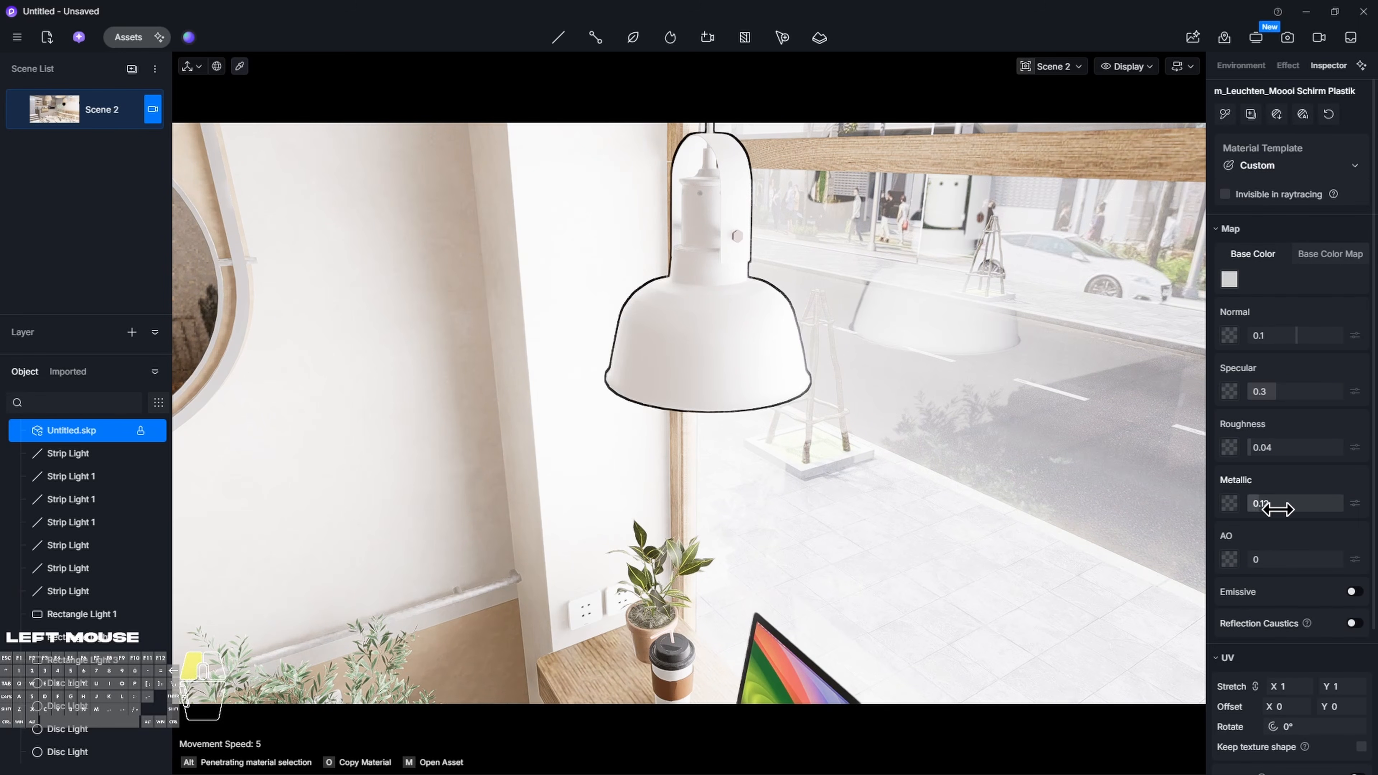
left_click_drag(1310, 510, 1288, 525)
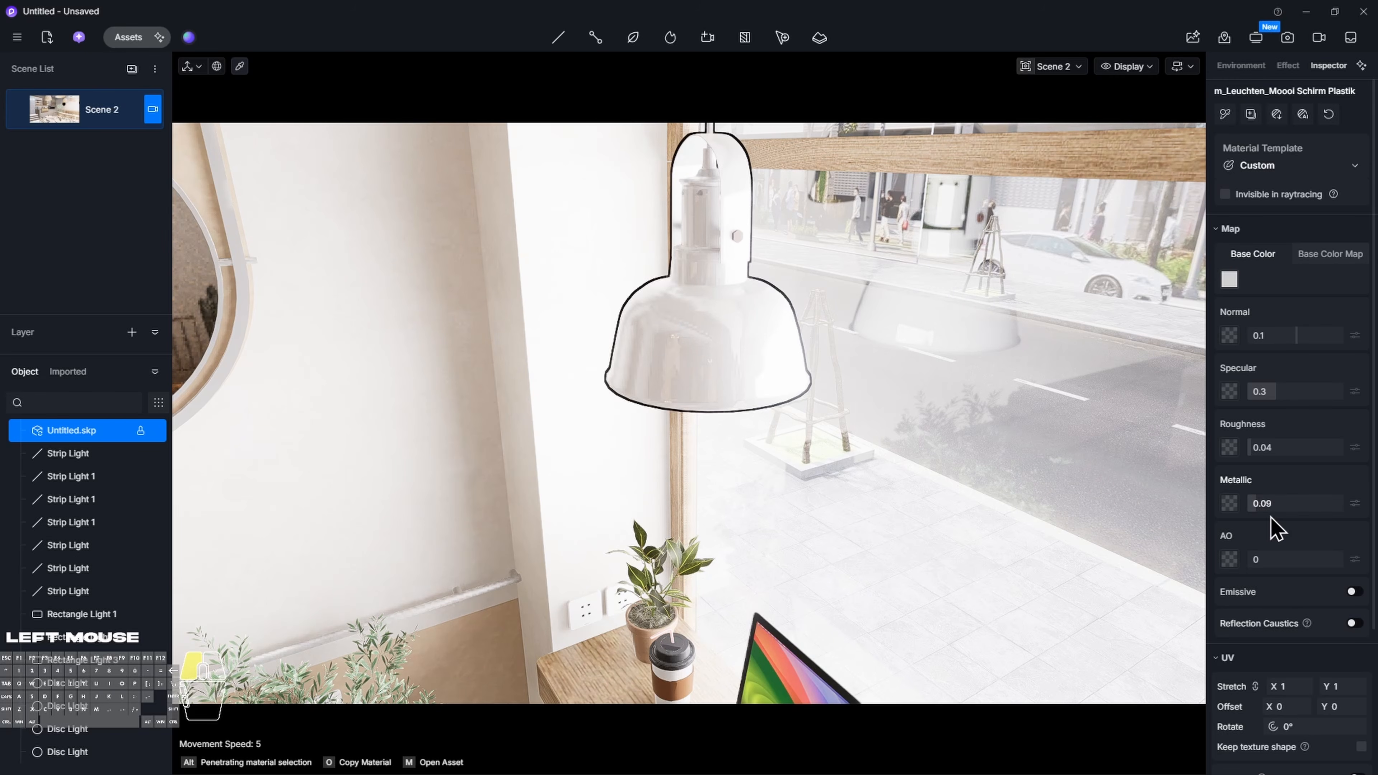
right_click_drag(770, 434, 770, 505)
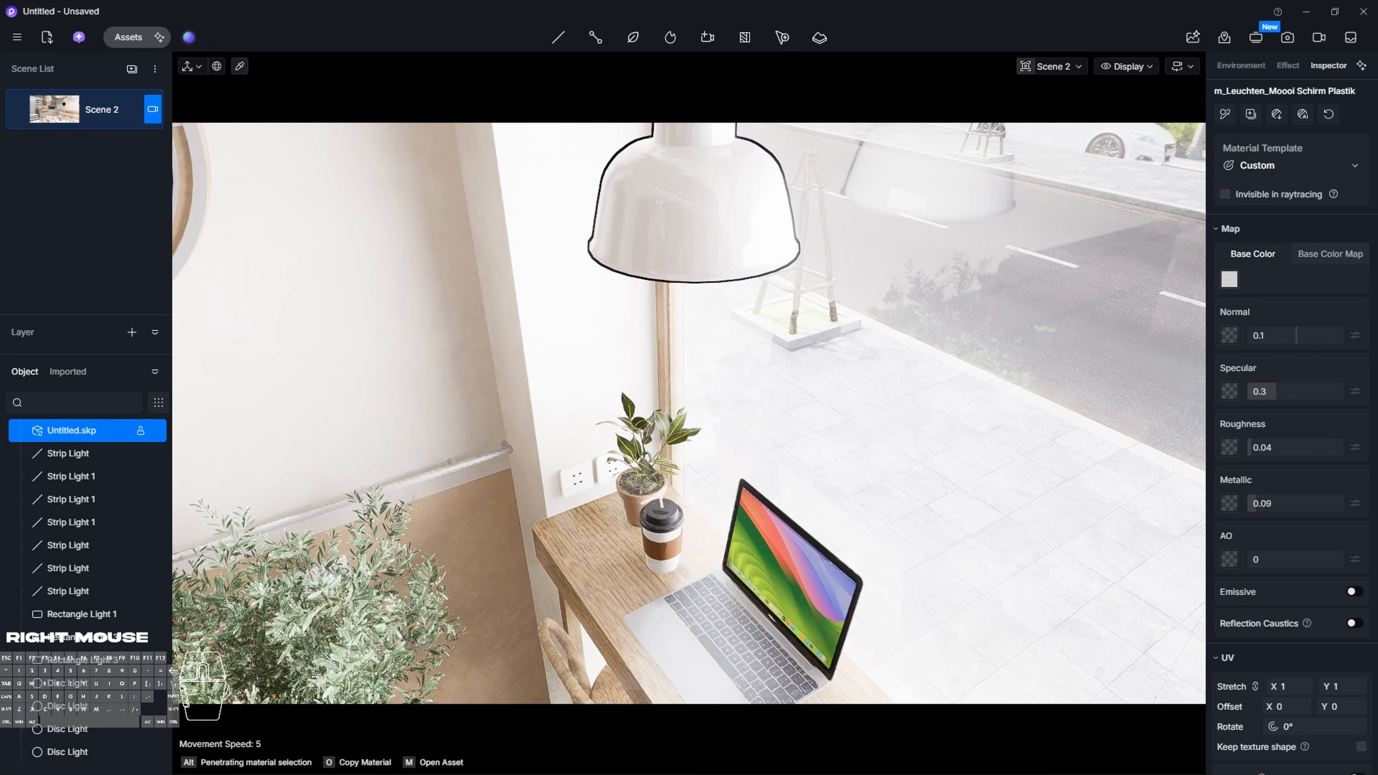
left_click_drag(1279, 507, 1215, 505)
Pick the laptop screen material on the window bar and make it emissive with an intensity of 2
key("a")
right_click_drag(747, 561, 802, 565)
key("w")
key("i")
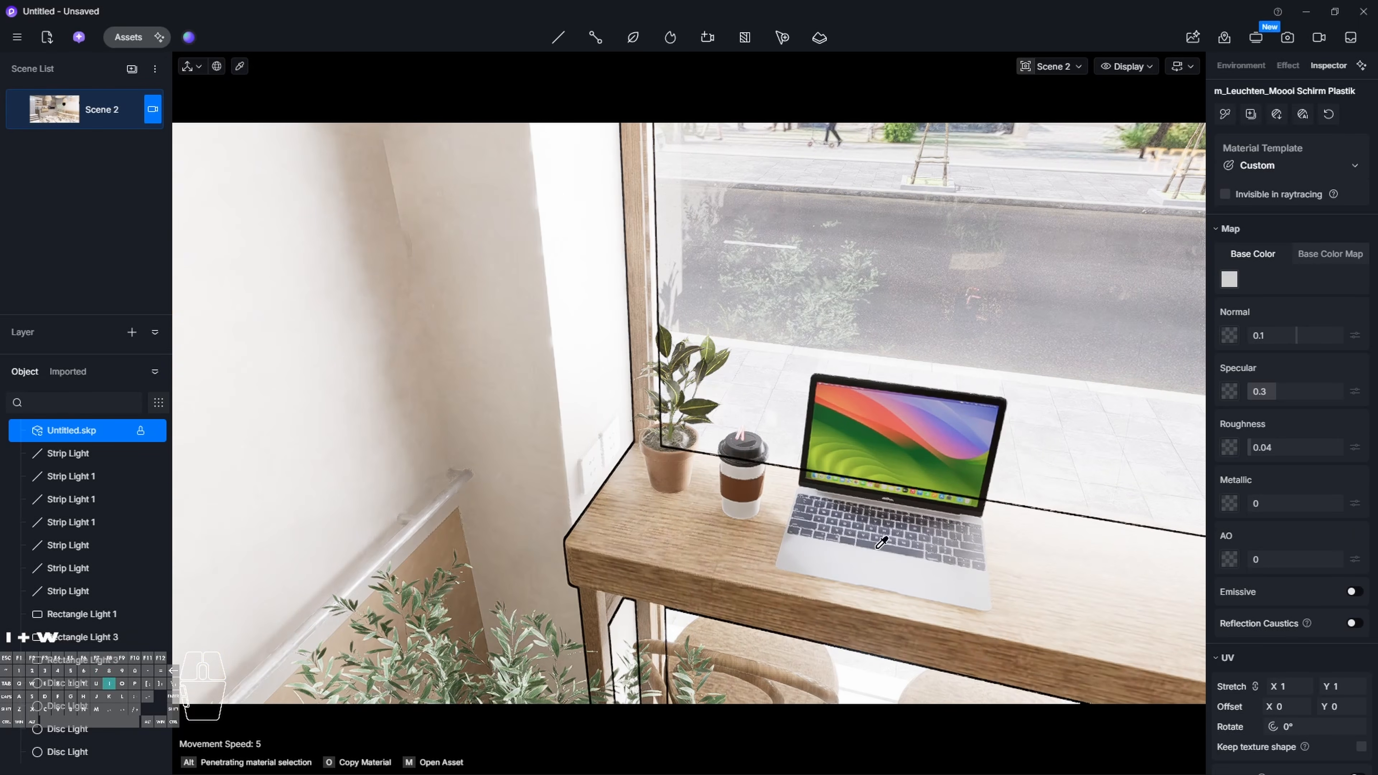
left_click(931, 442)
left_click(937, 453)
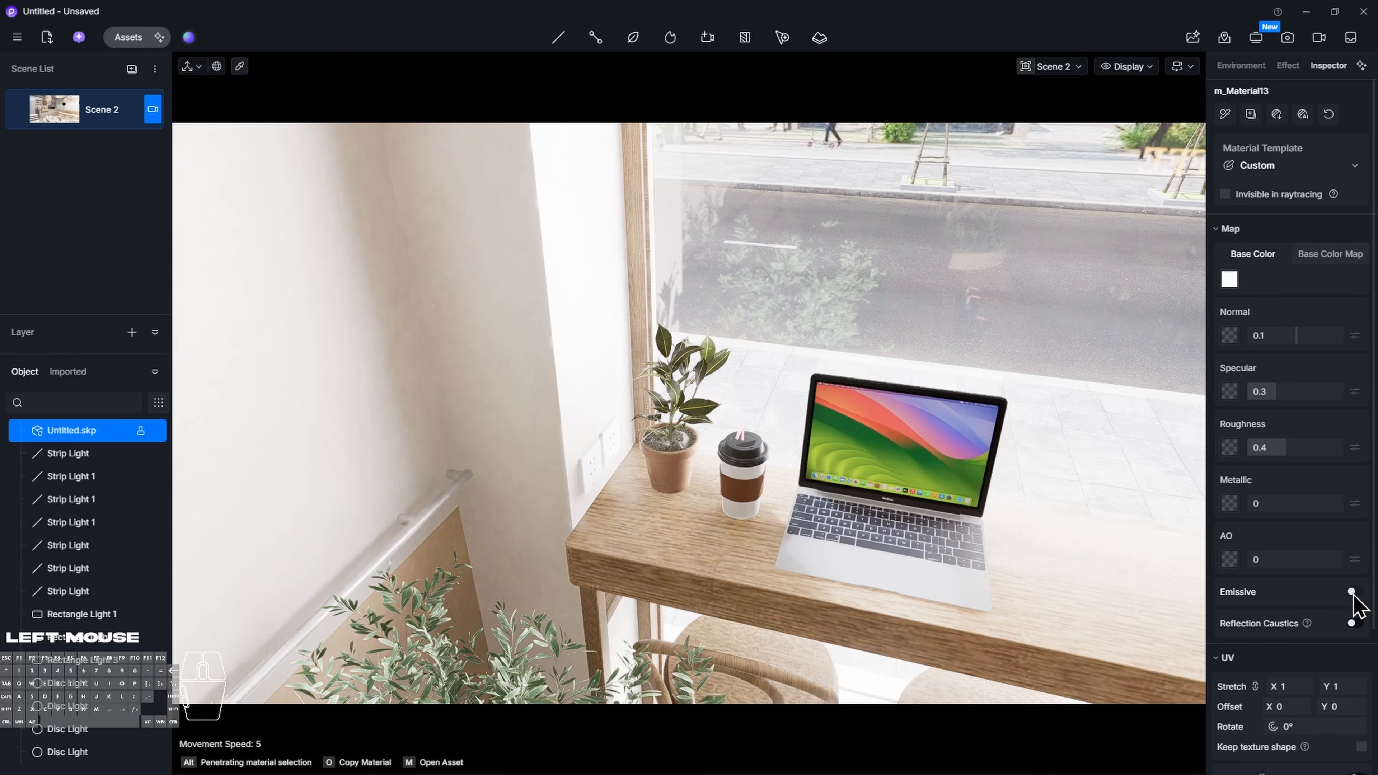
left_click(1353, 592)
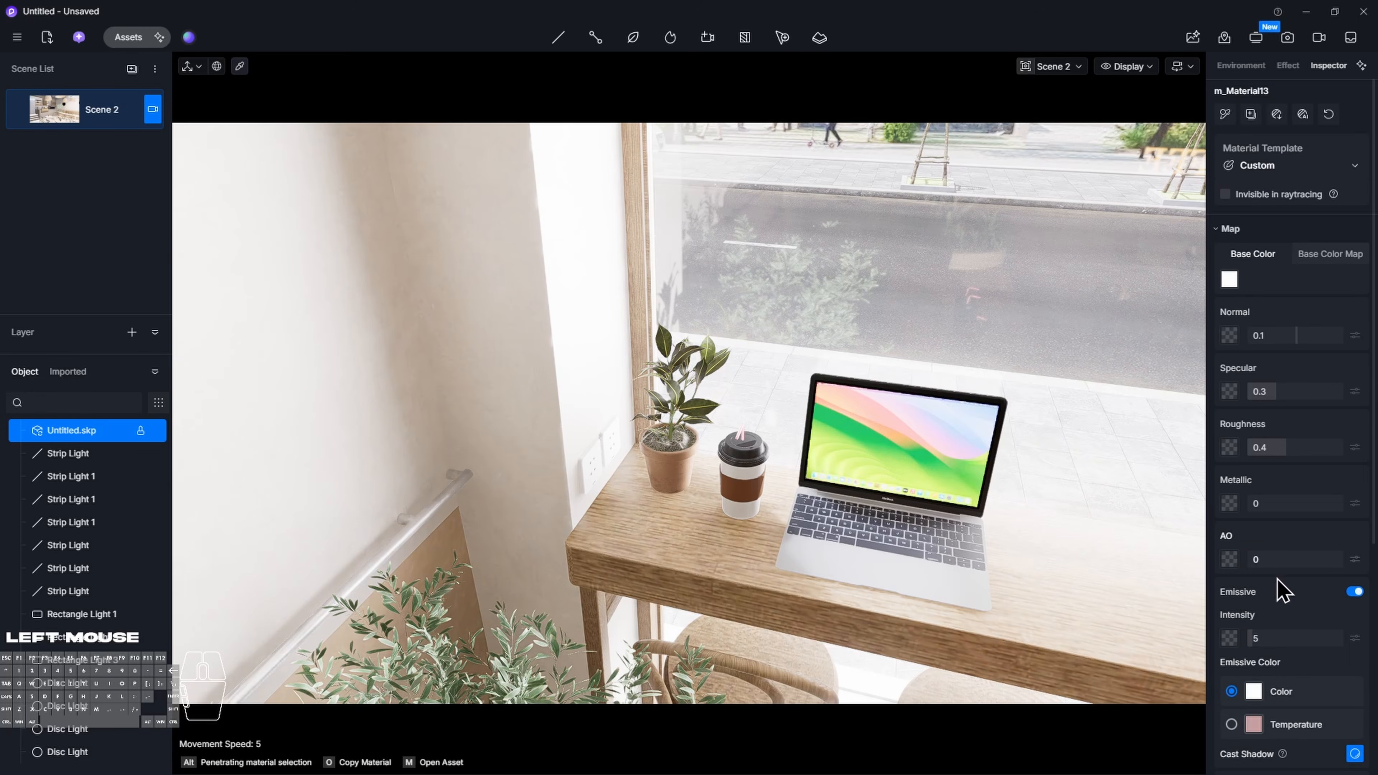
type("2")
key("Return")
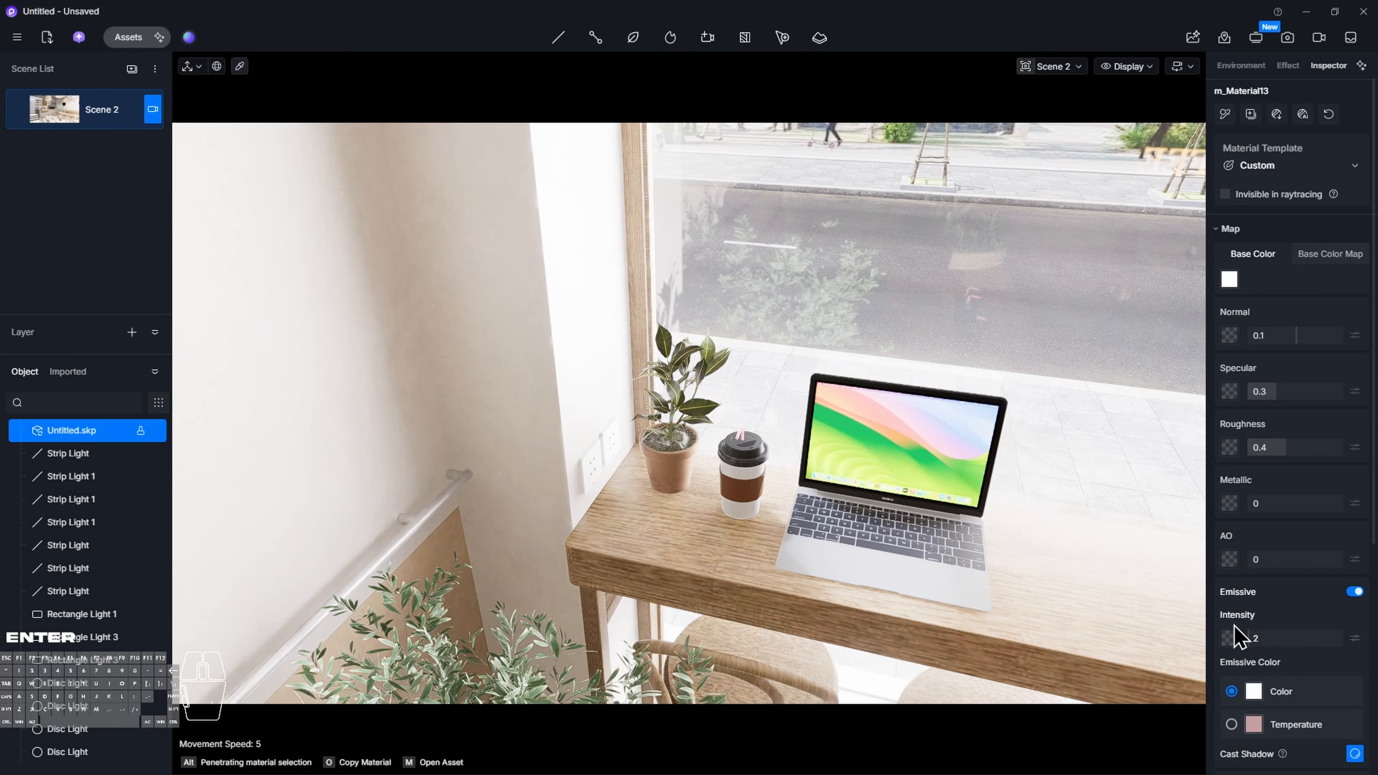
scroll(1242, 638, "down", 5)
key("space")
key("Escape")
Pick the white wall socket material above the leather bench and set its roughness to 0.06 and metallic to 0.34
right_click_drag(968, 509, 851, 455)
key("s")
key("w")
key("d")
key("i")
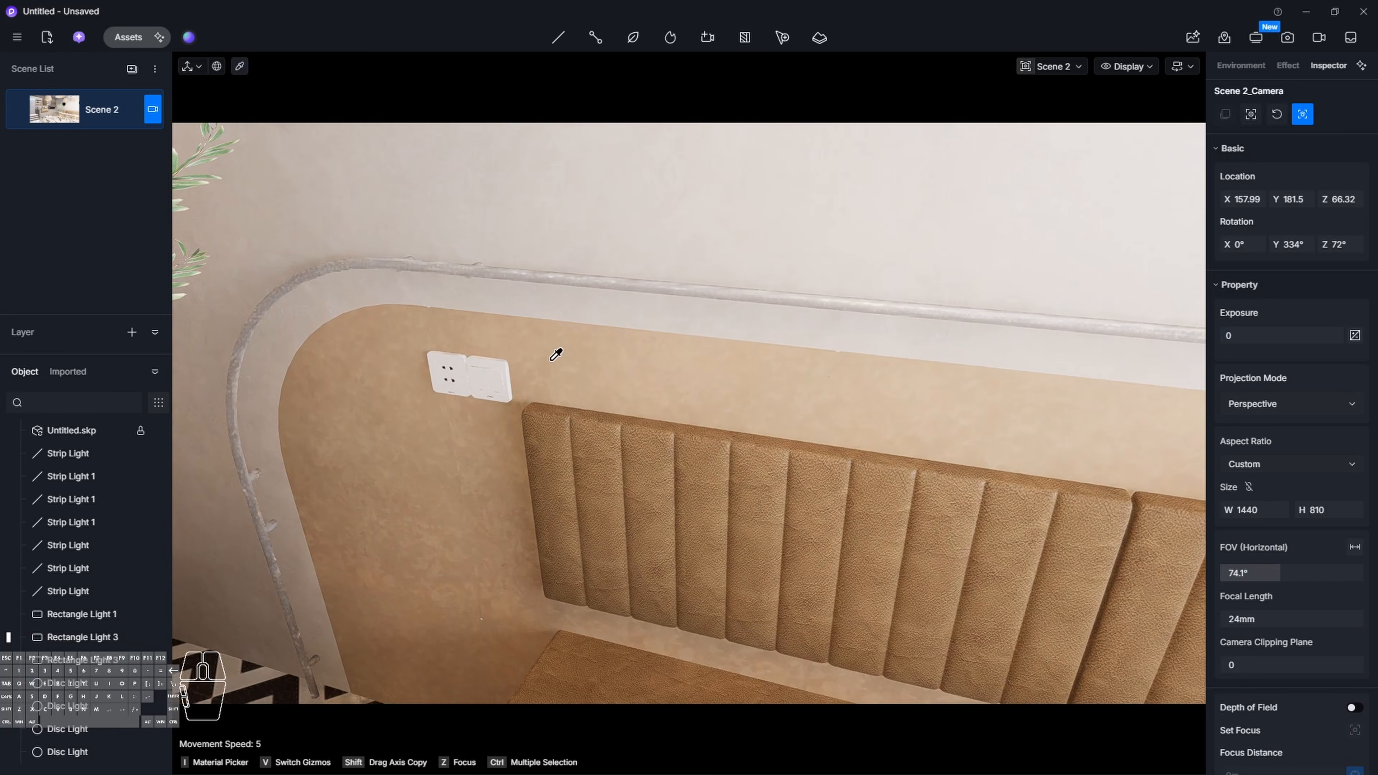
left_click(494, 373)
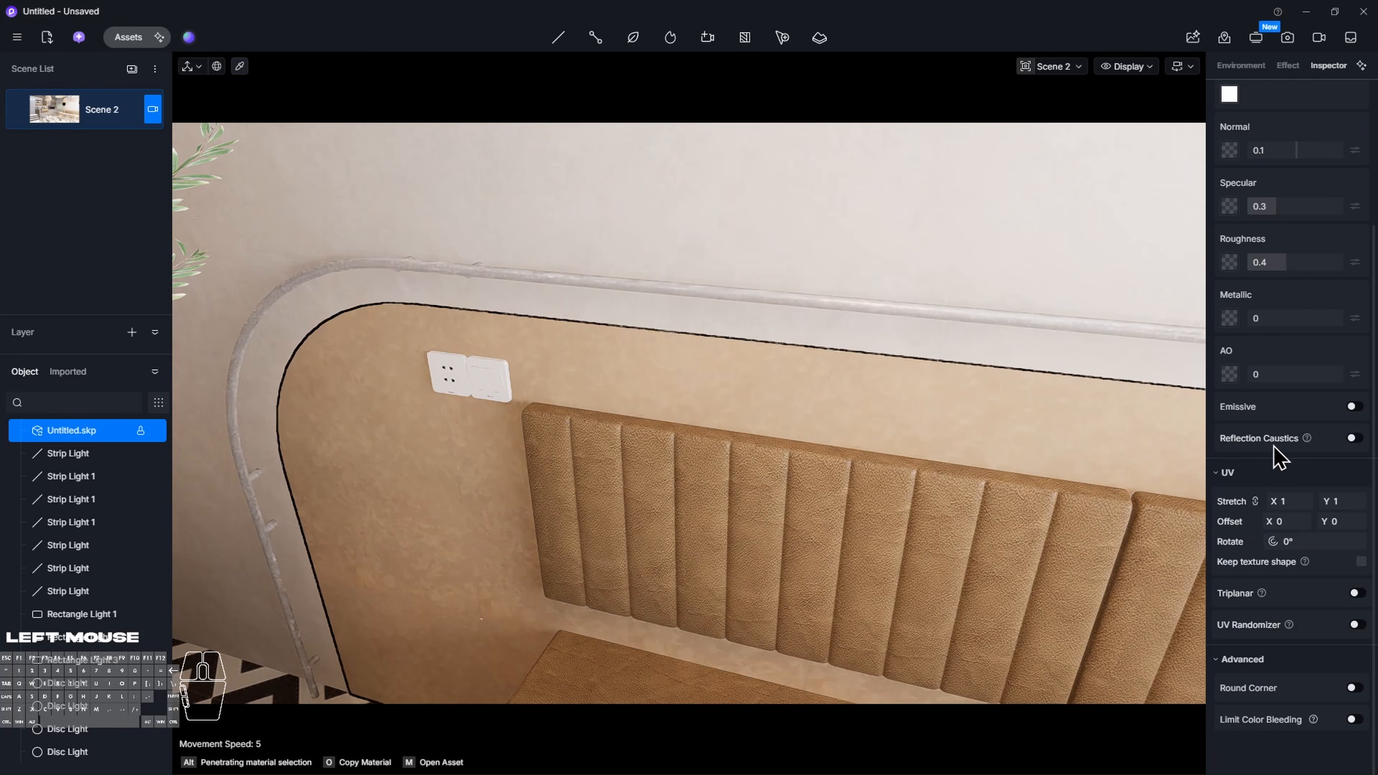
left_click_drag(1278, 265, 1292, 318)
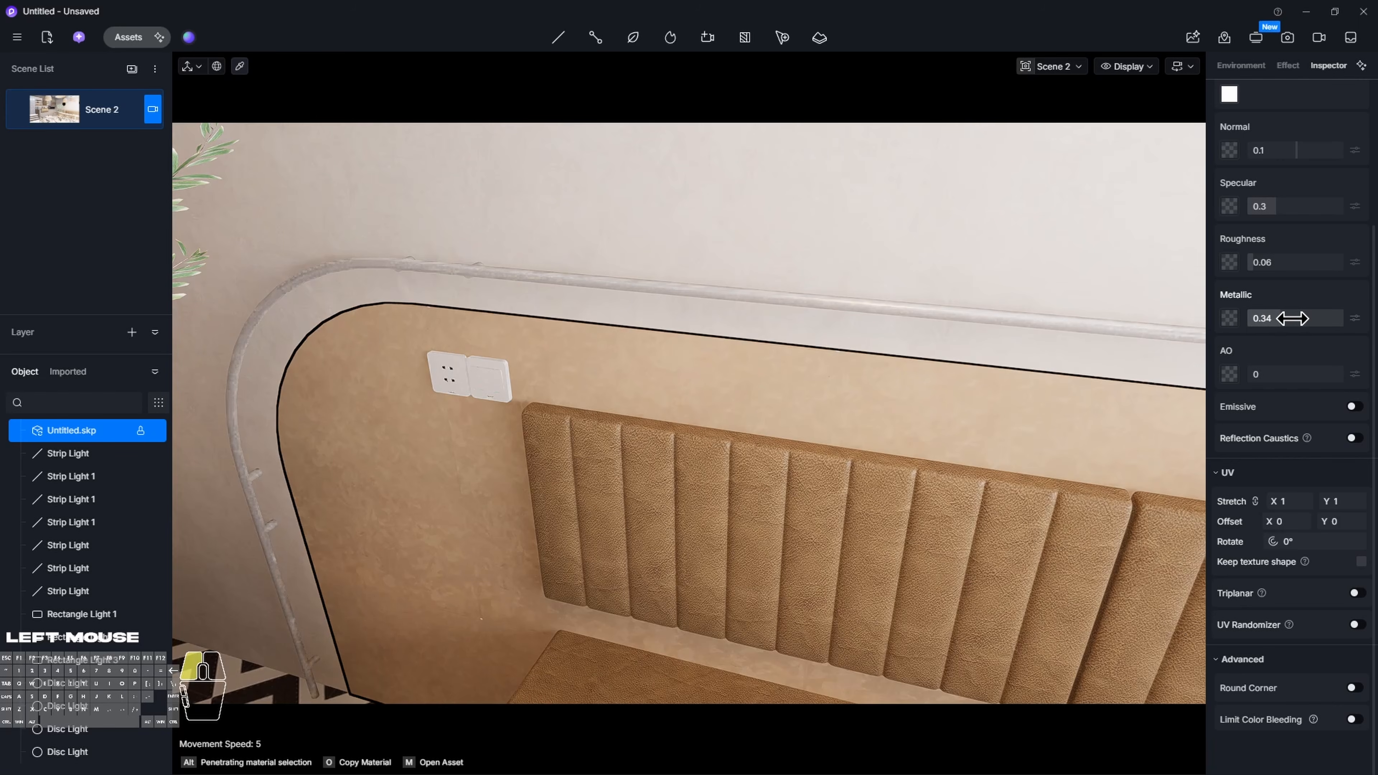
key("space")
key("Escape")
Pick the curved wall rail material above the leather bench and set its metallic to 0.88 and roughness to 0.13
right_click_drag(781, 360, 489, 257)
right_click_drag(554, 310, 750, 332)
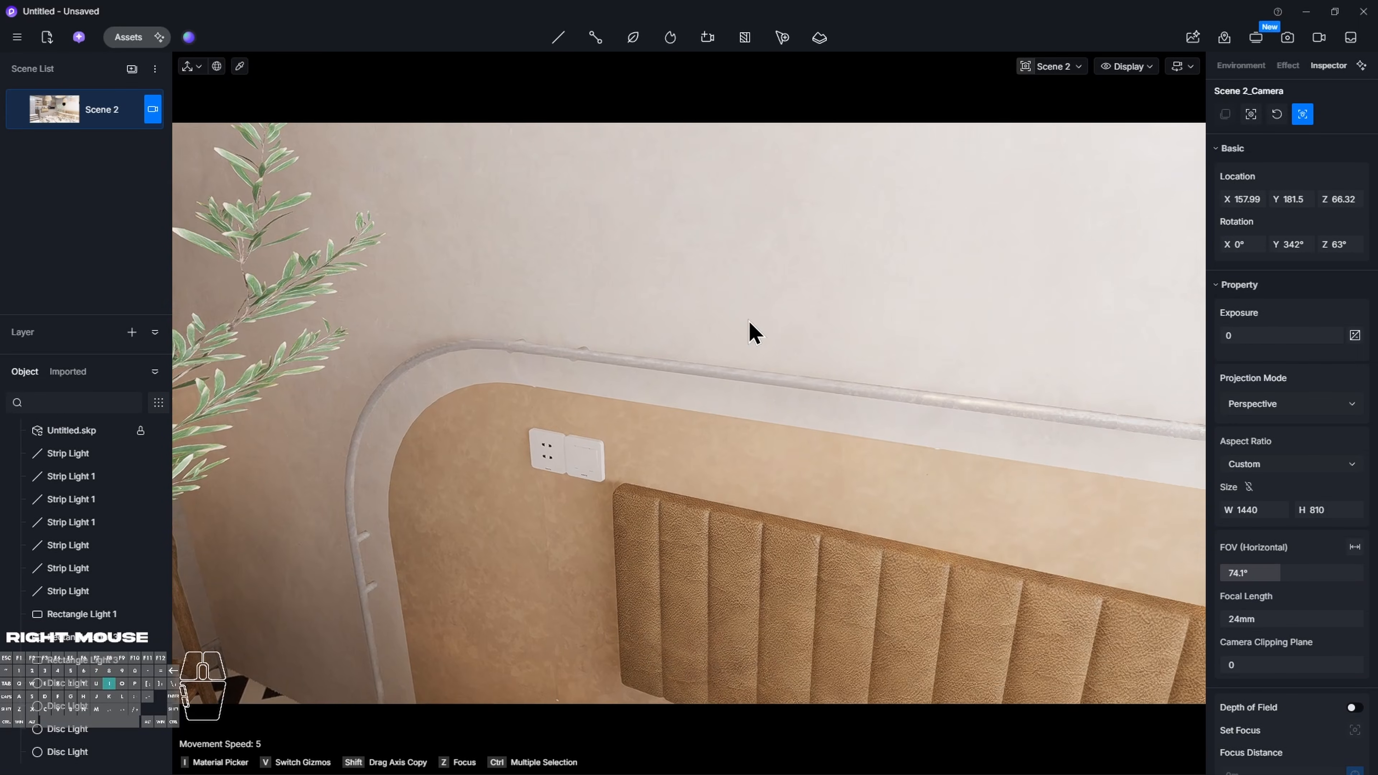
key("i")
left_click(761, 364)
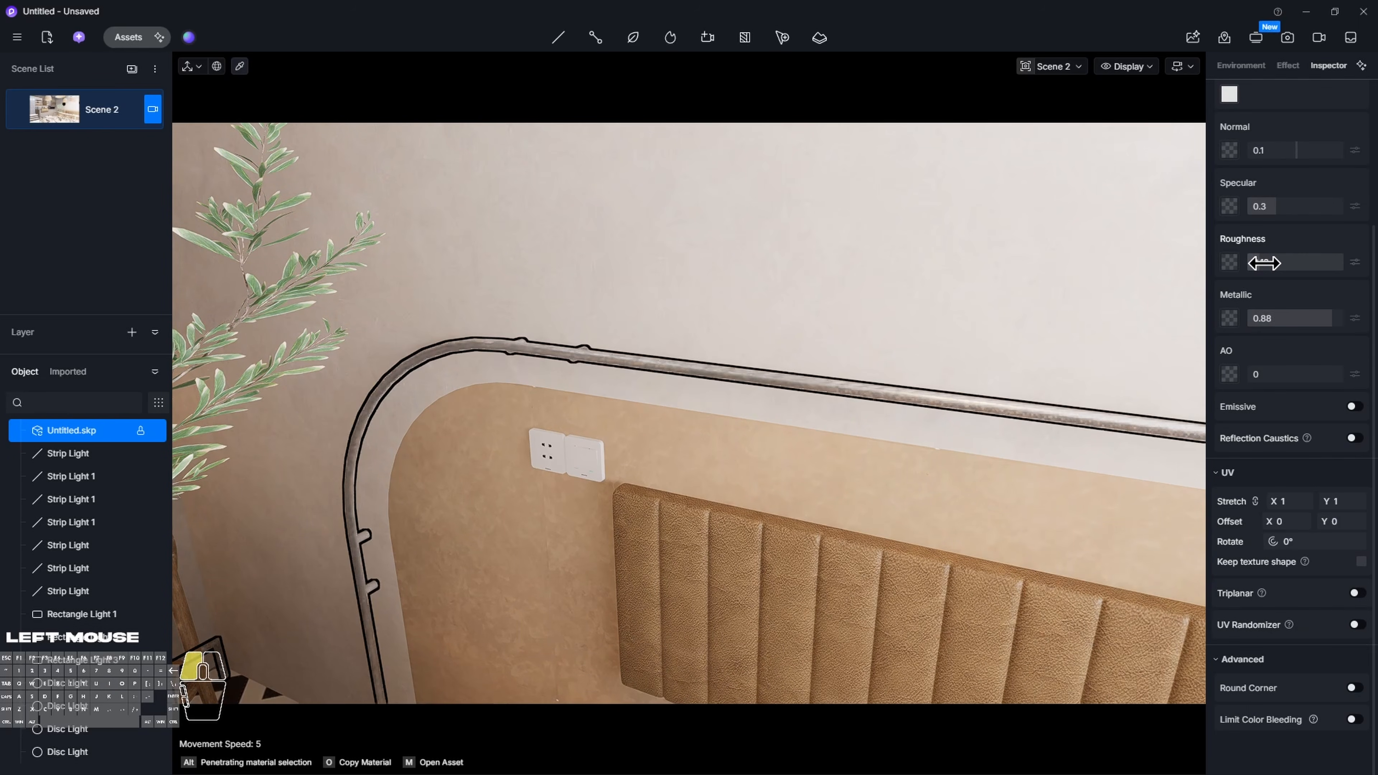
key("space")
key("Escape")
Set the intensity of the rectangular ceiling light in front of the coffee counter to 2
right_click_drag(836, 413, 960, 258)
key("a")
key("s")
key("w")
key("s")
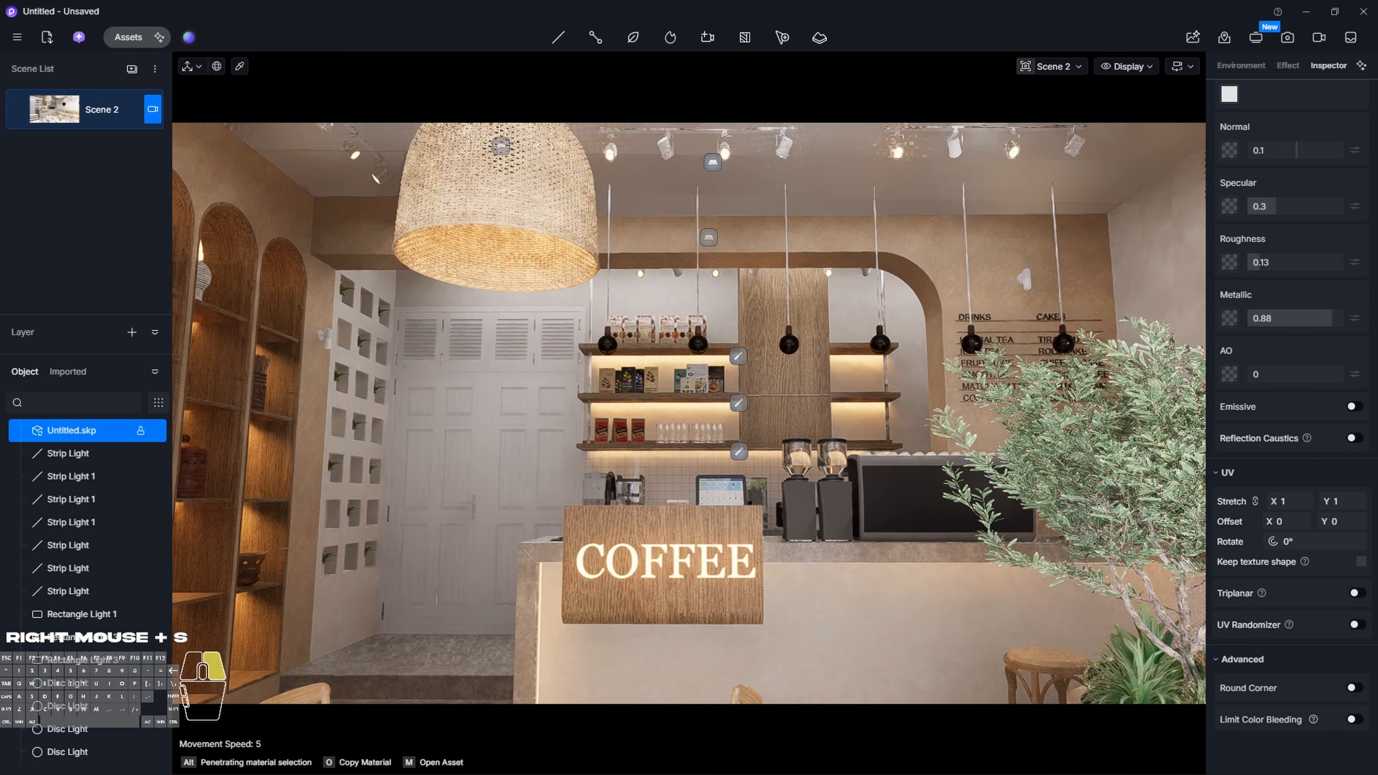
right_click_drag(773, 477, 802, 410)
left_click(682, 249)
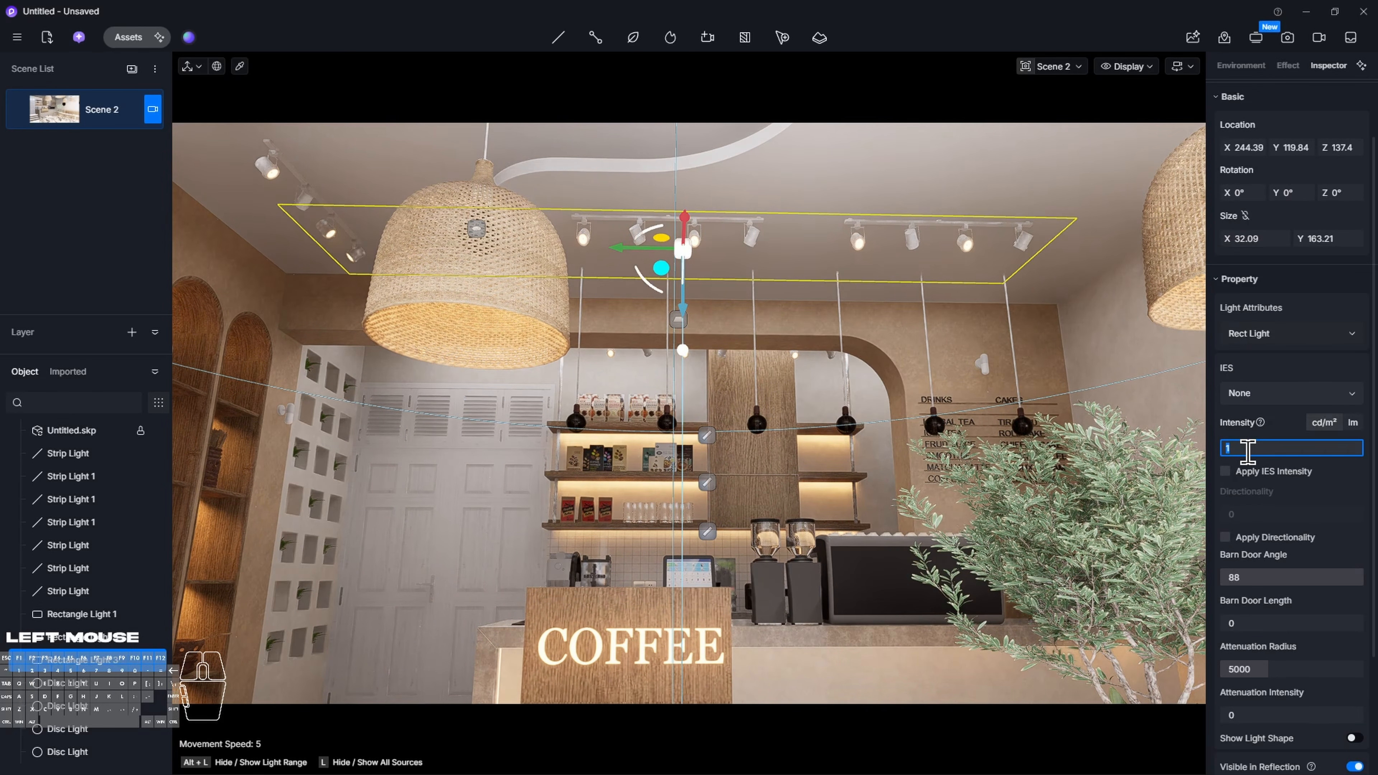
type("3")
type("2")
key("Return")
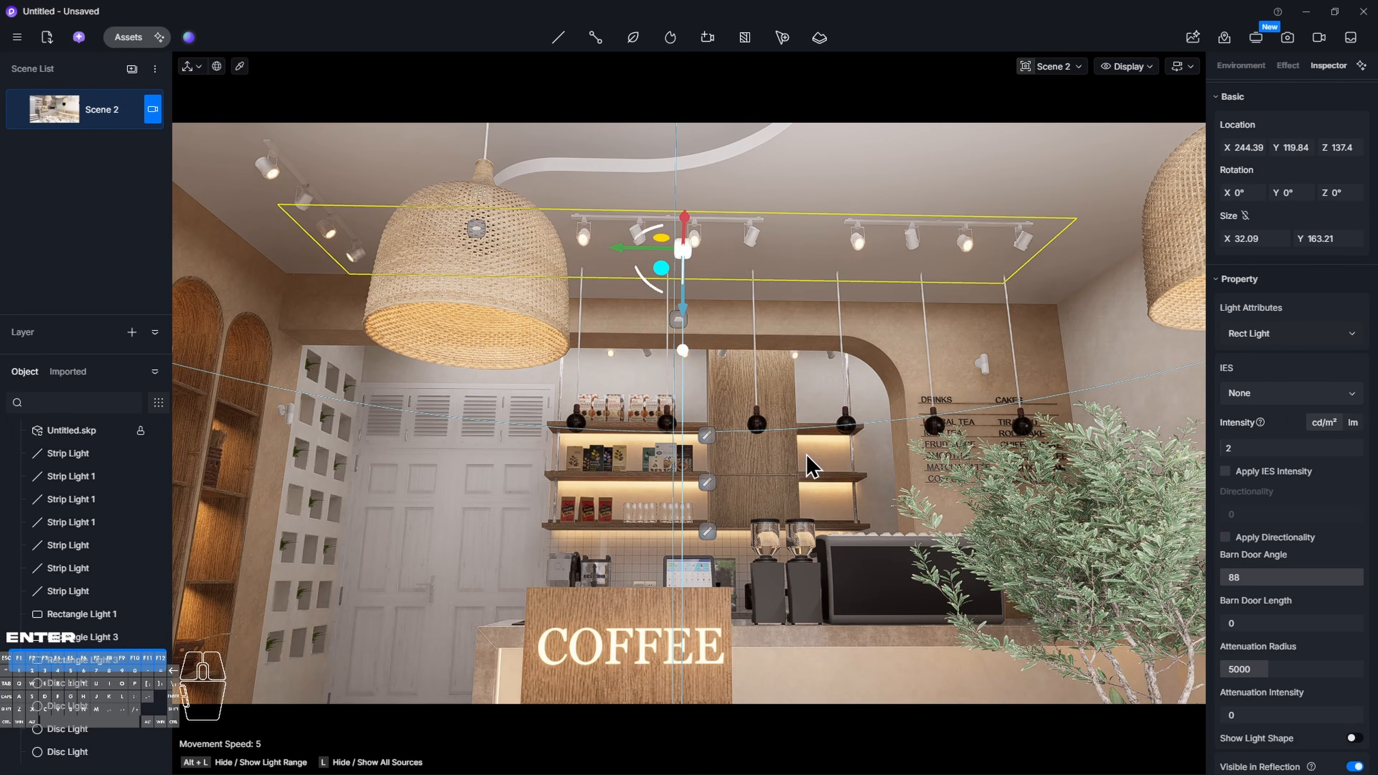
Pick the orange LED strip material in the curved ceiling cove and make it emissive with an intensity of 40
right_click_drag(710, 281, 711, 281)
key("q")
key("w")
key("a")
middle_click_drag(646, 369, 565, 432, "shift")
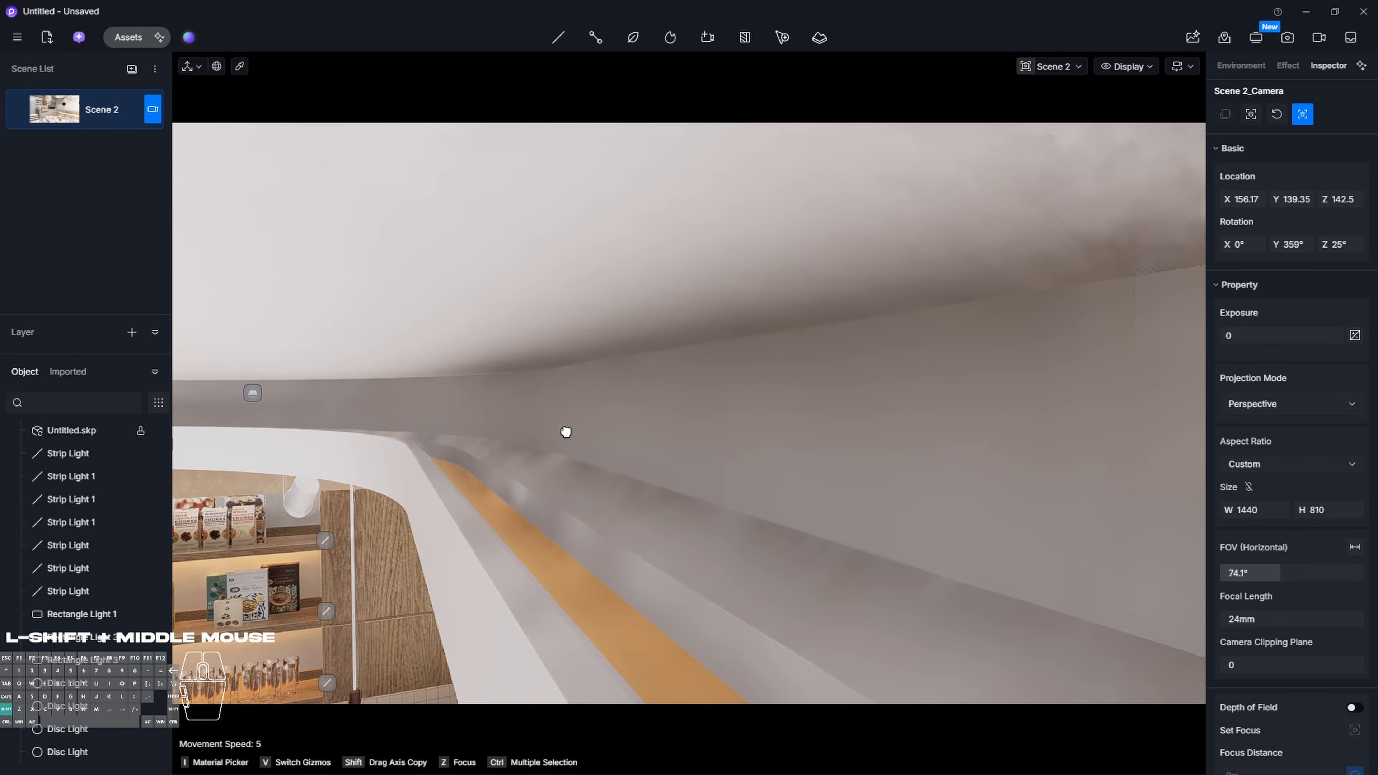
left_click(557, 544)
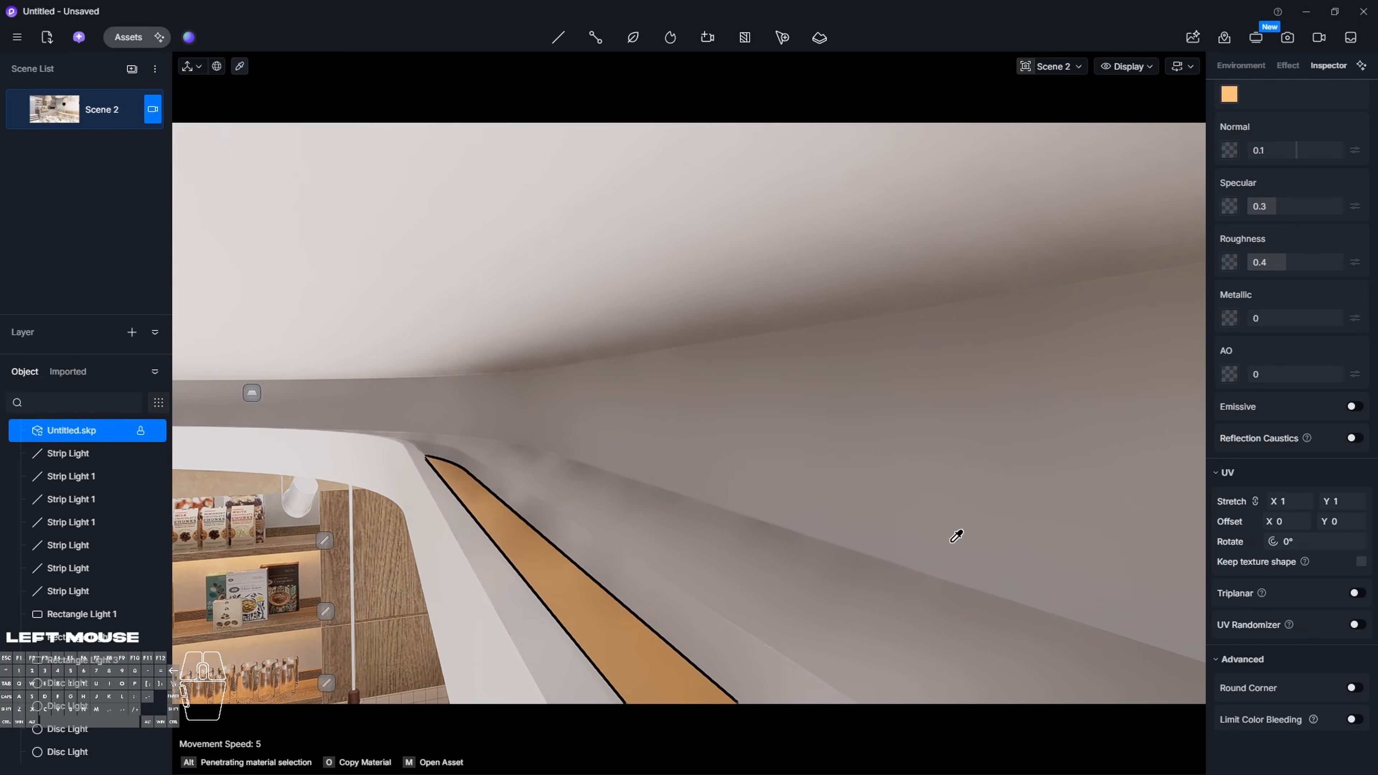
left_click(1354, 407)
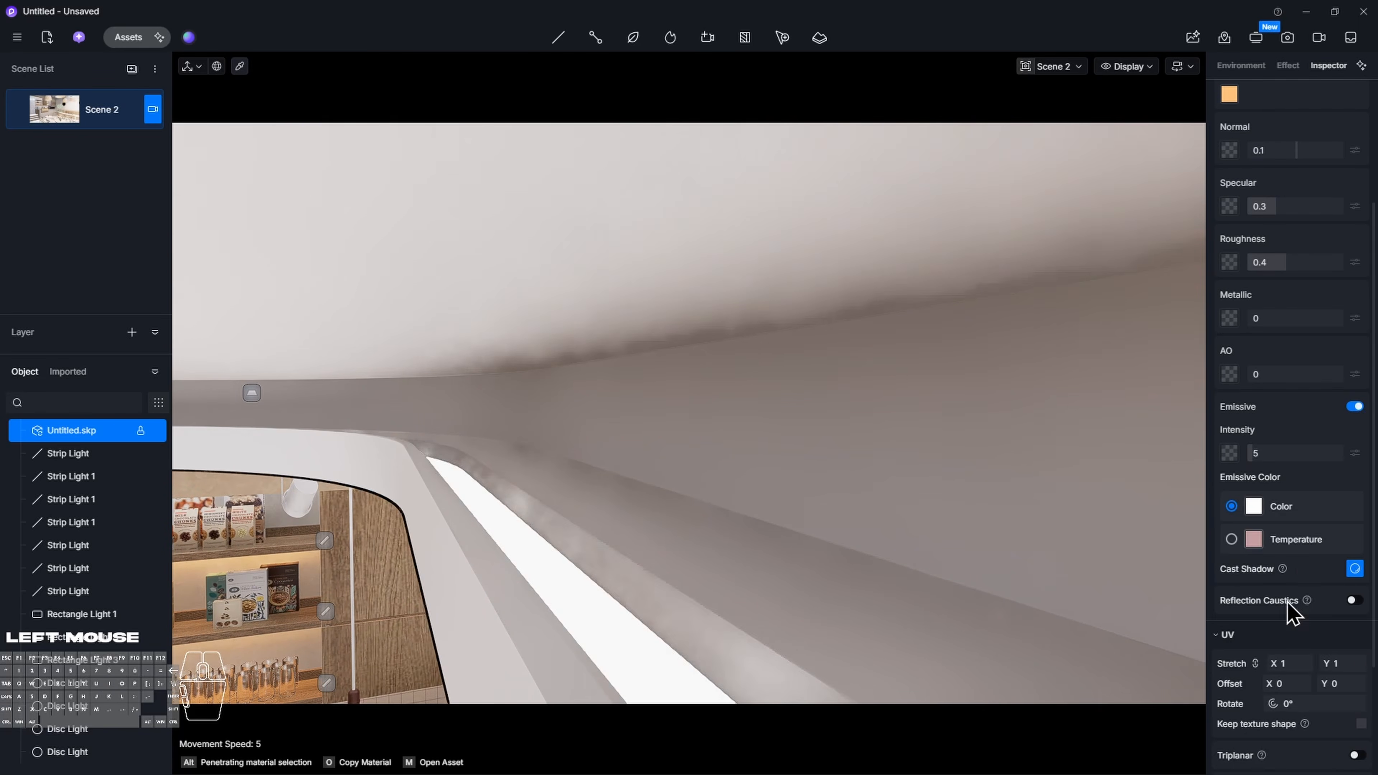
left_click(1297, 453)
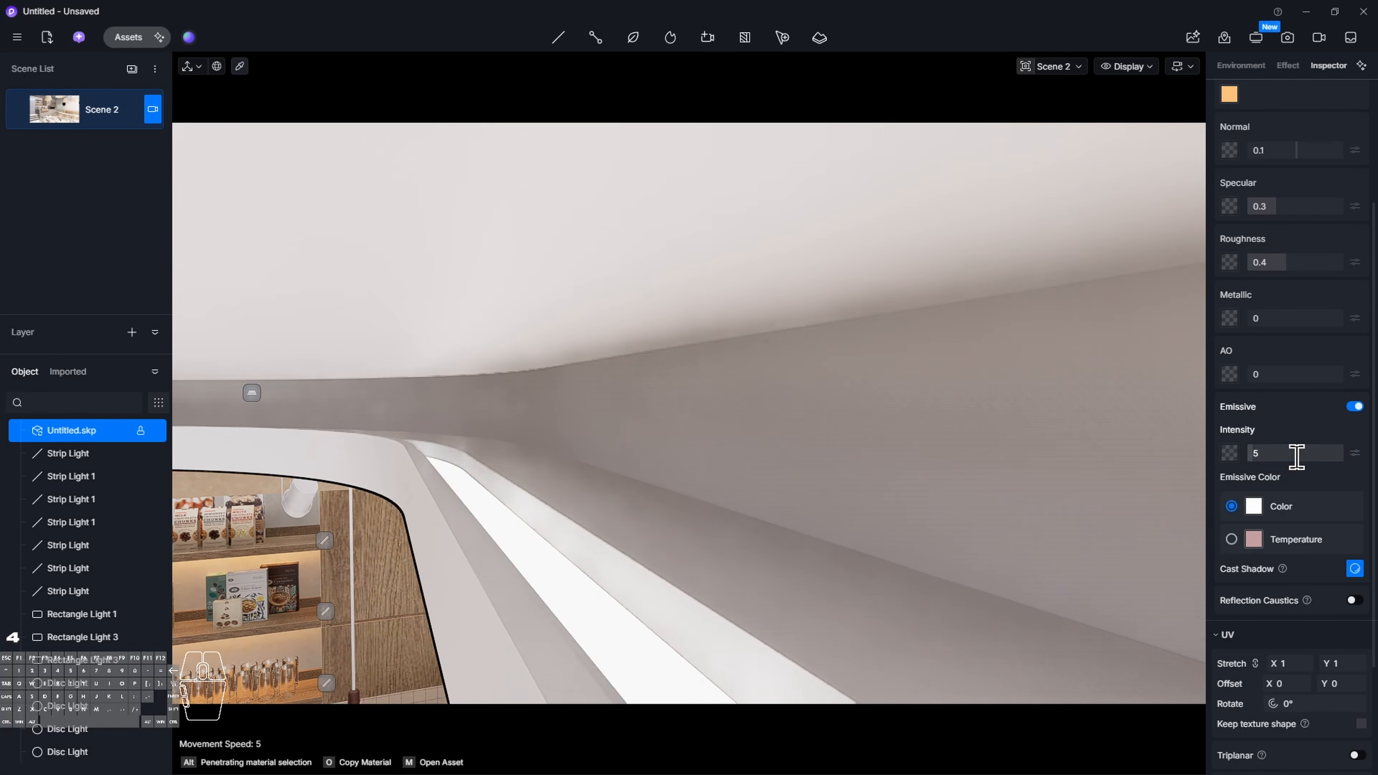
type("40")
key("Return")
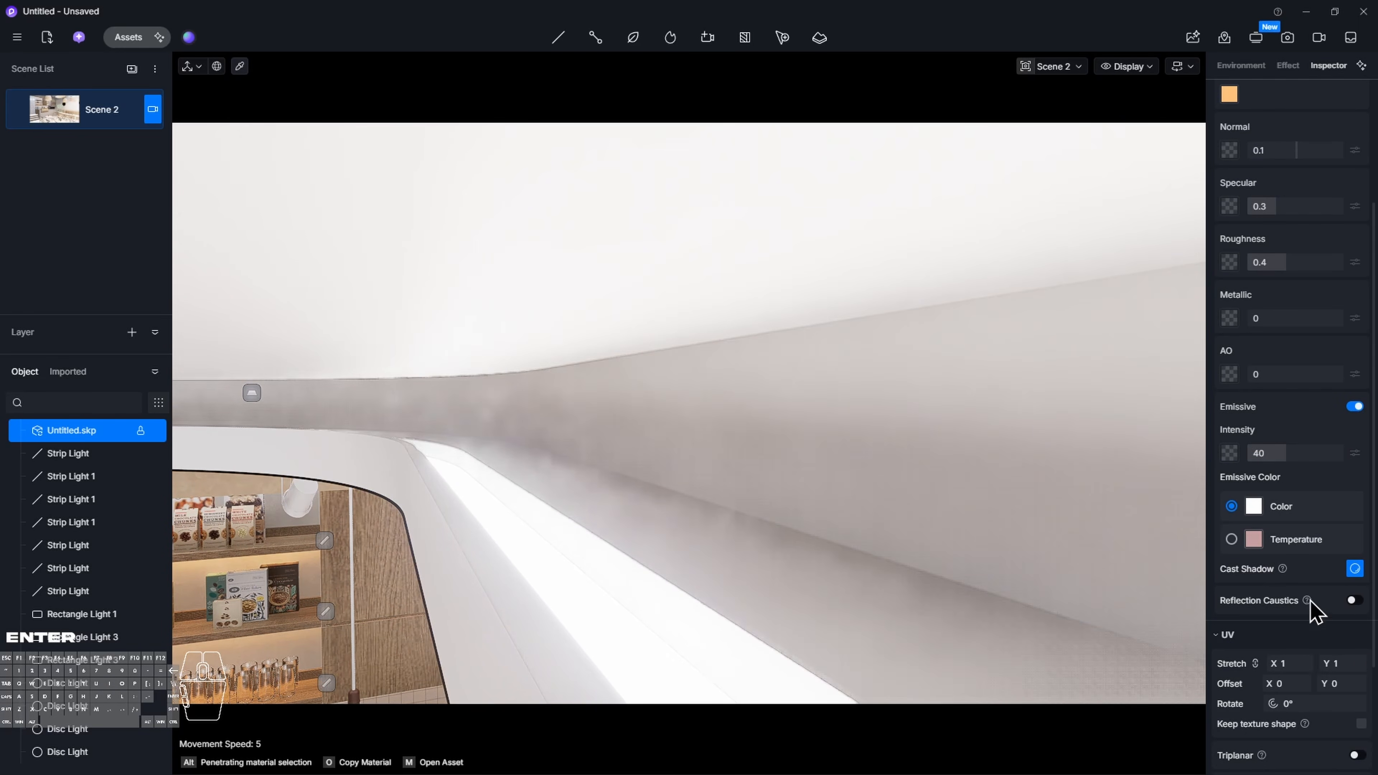
Switch the ceiling cove strip's emissive colour to temperature and set it to 2800
left_click(1233, 540)
left_click(1350, 563)
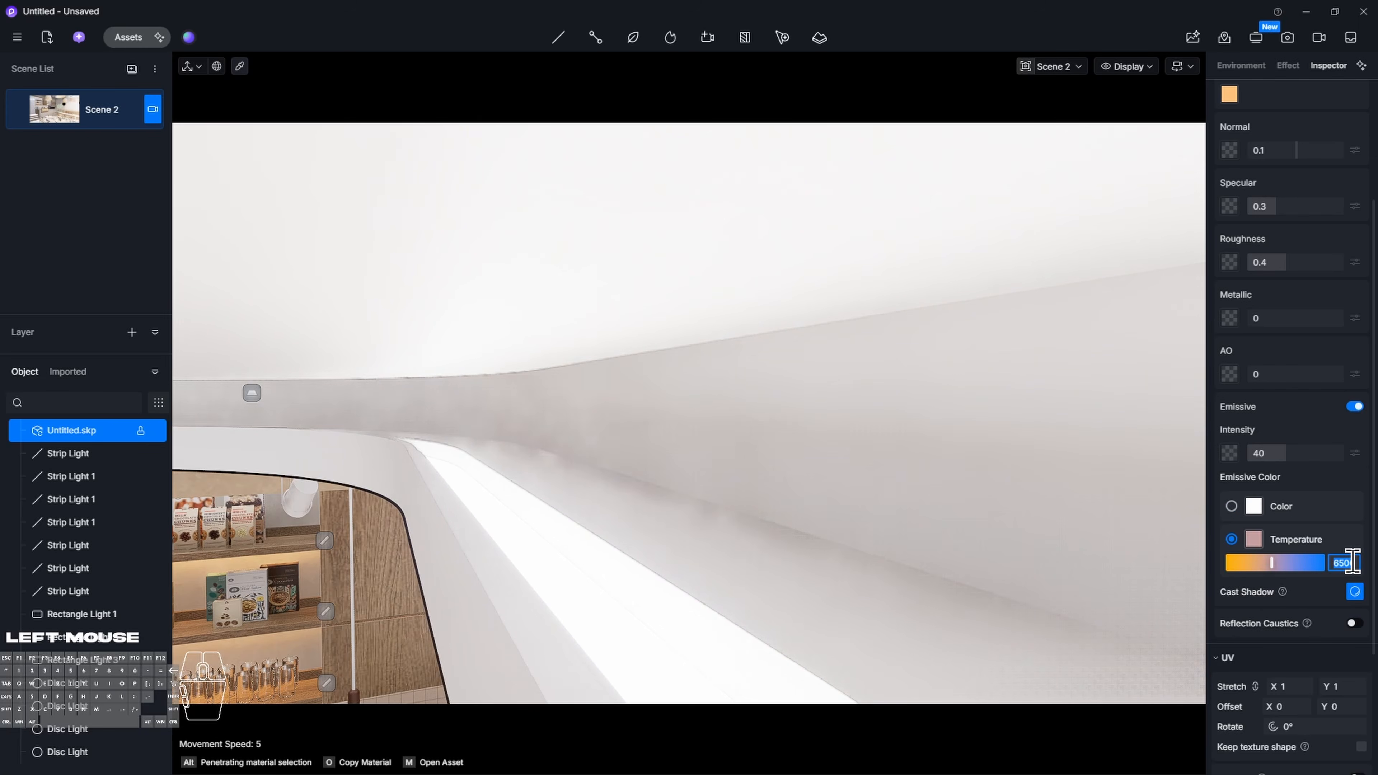
type("2800")
key("Return")
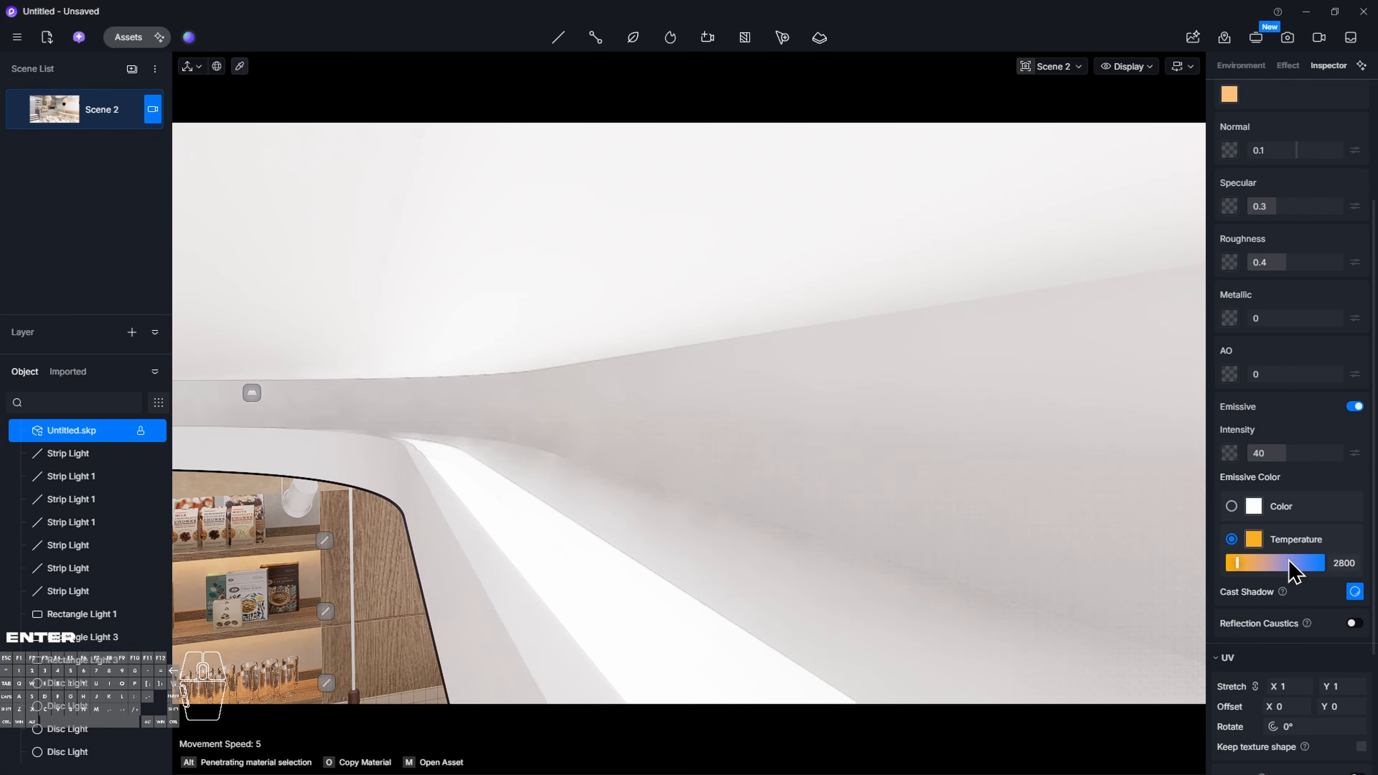
Return to the Scene 2 camera view and leave the material picker
left_click(61, 123)
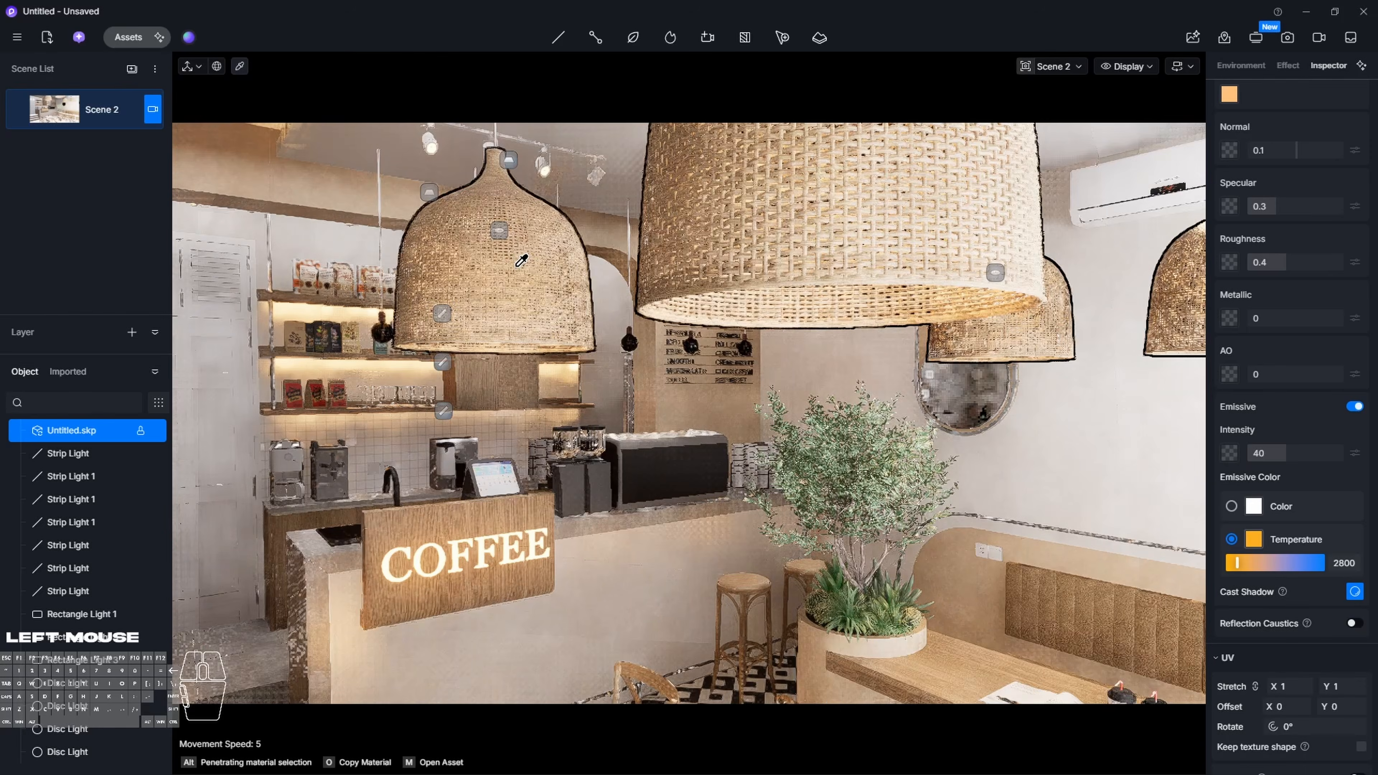
key("space")
key("Escape")
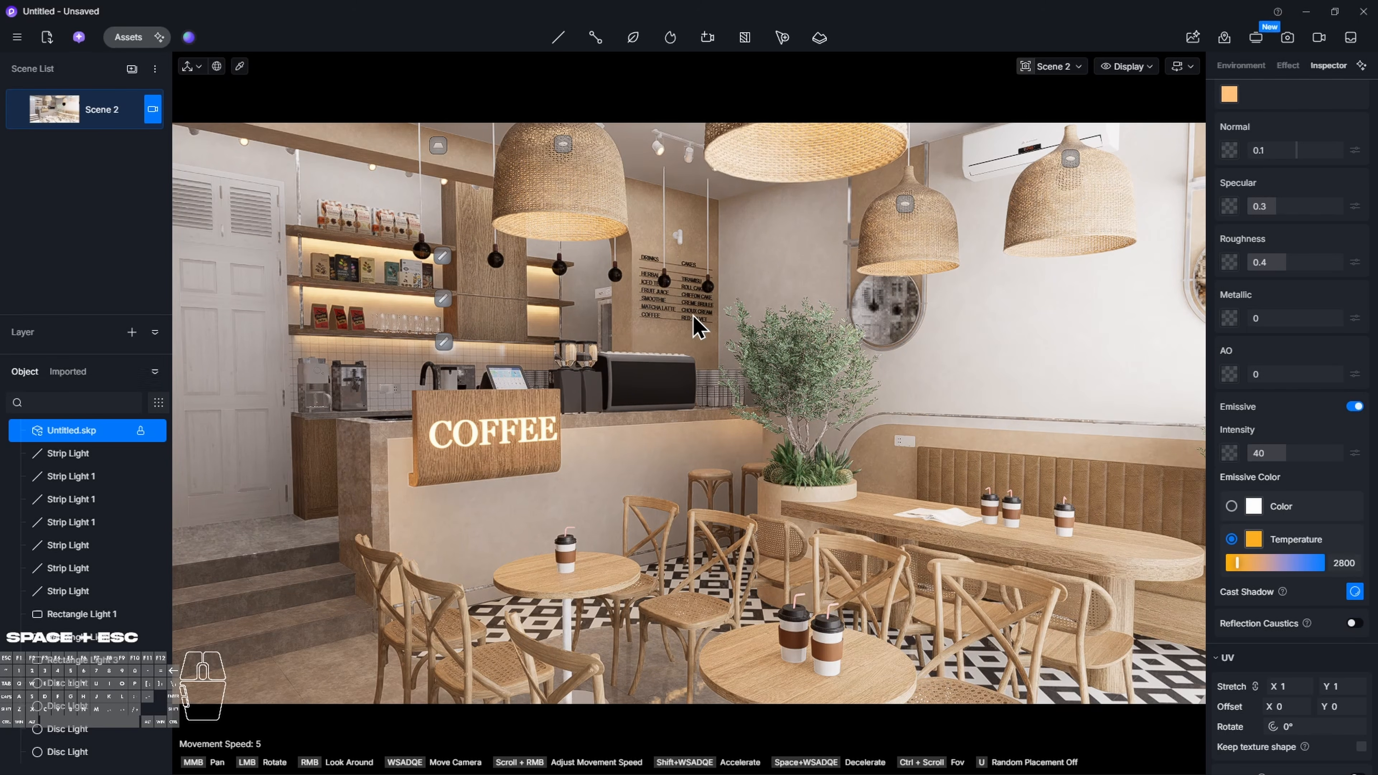
key("Escape")
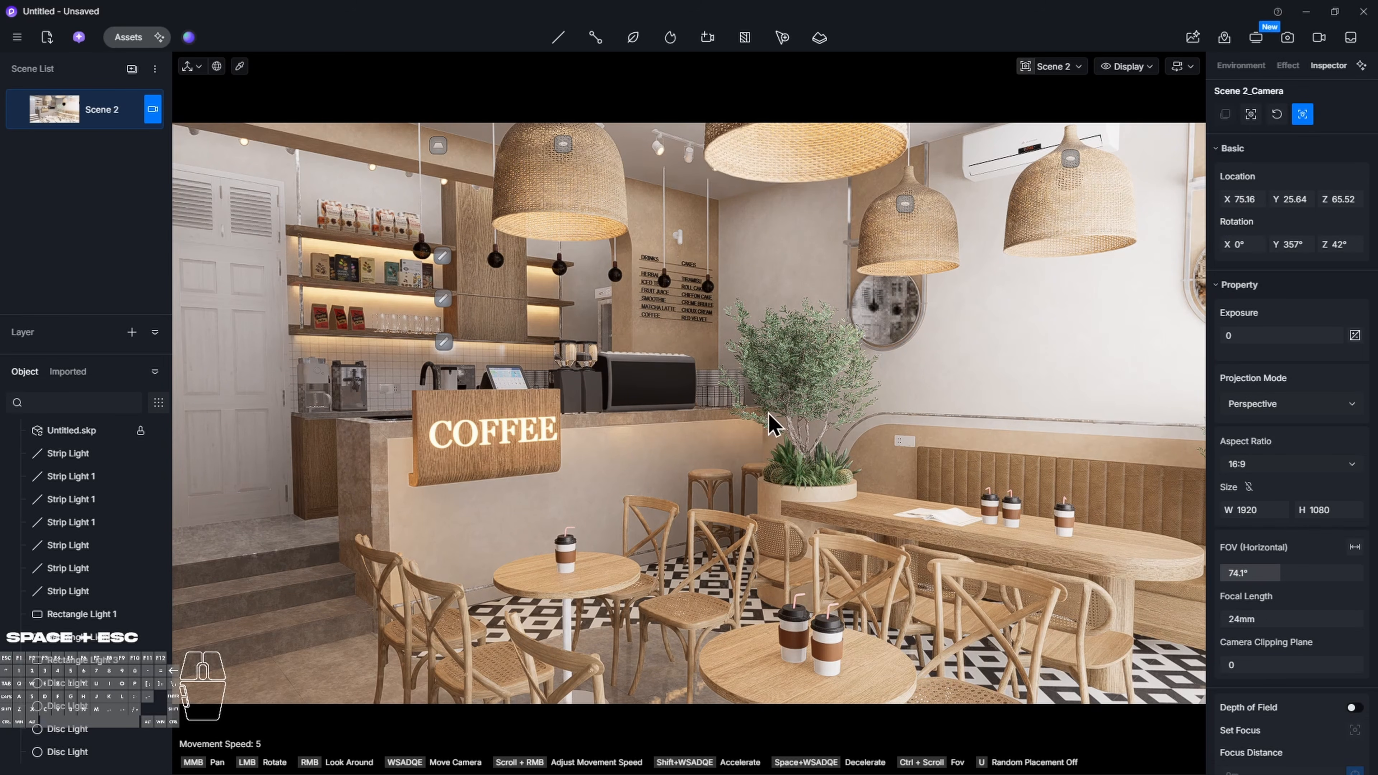
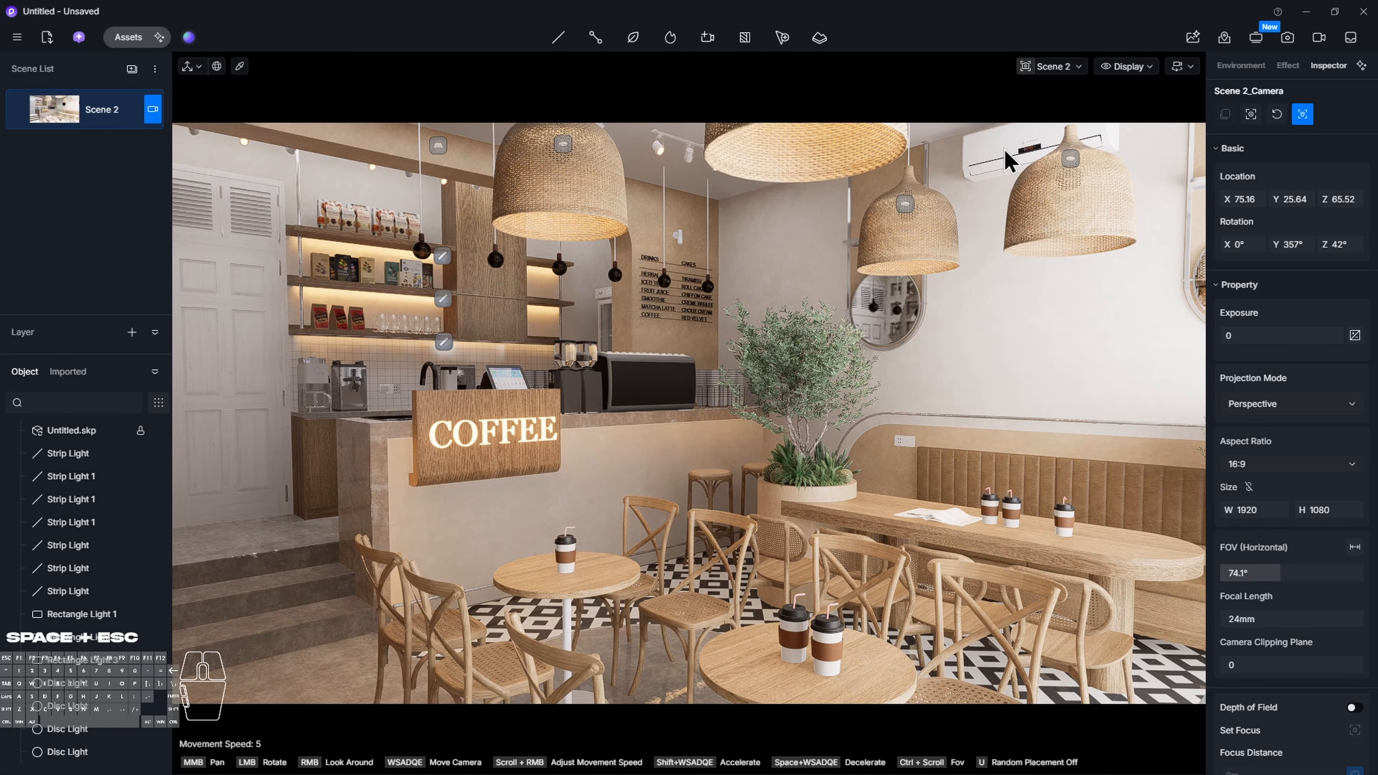
Set the post-processing exposure to 0.01
left_click(1275, 69)
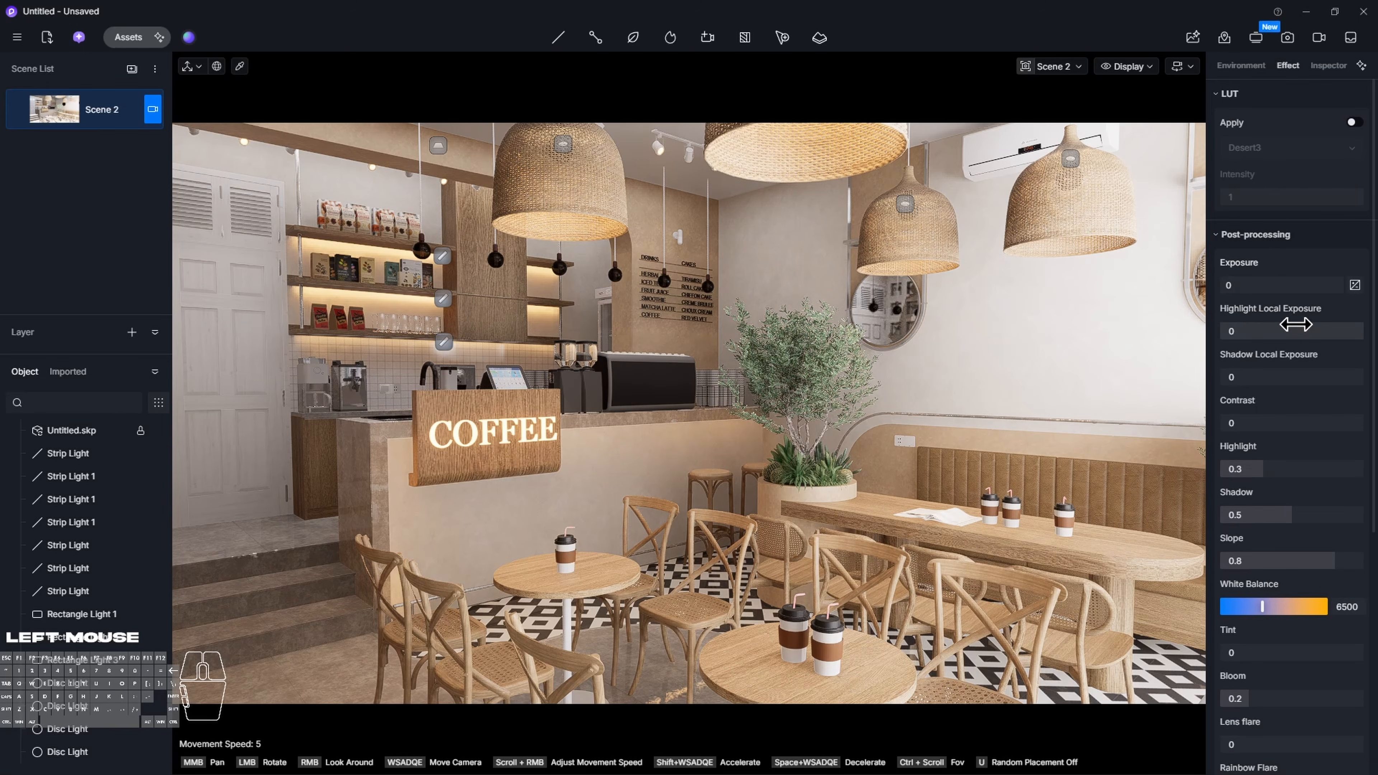
left_click(1296, 285)
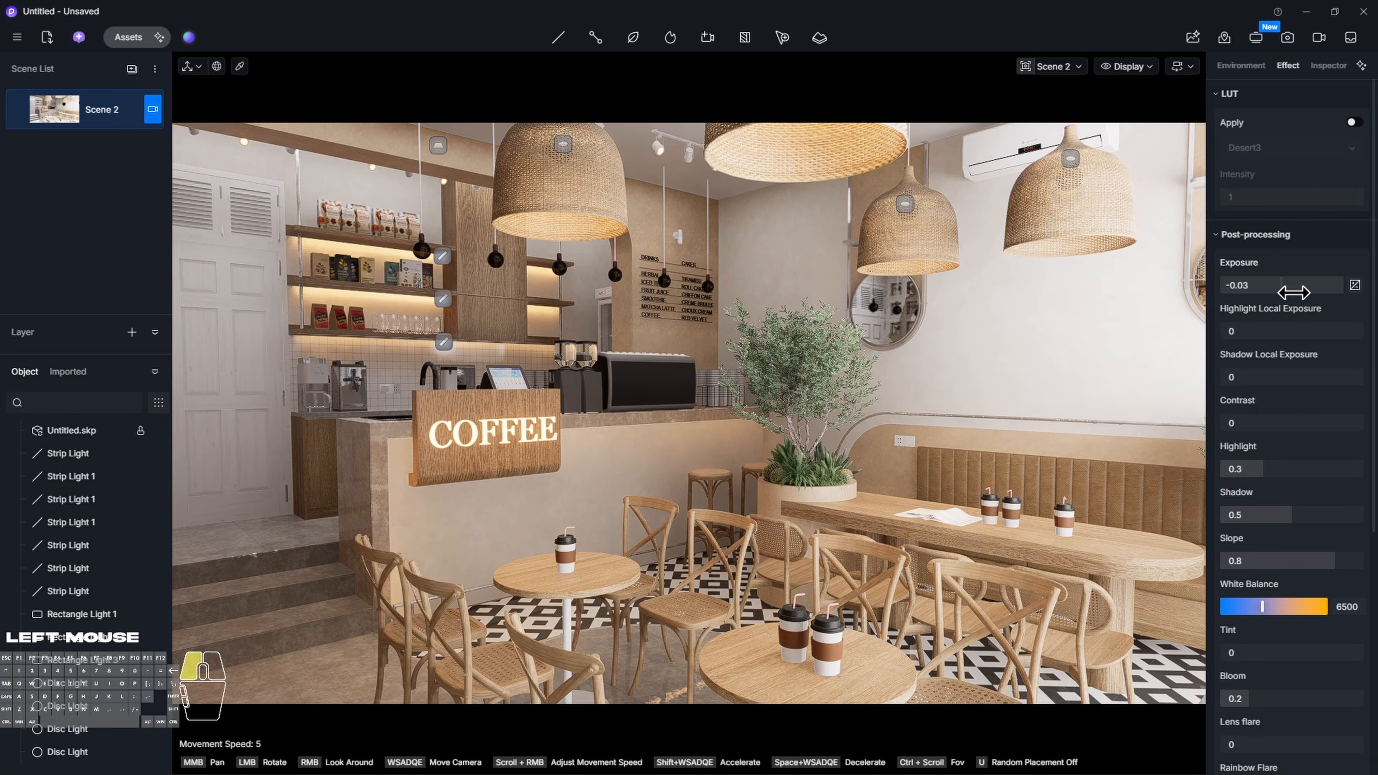
key("Return")
left_click(1296, 284)
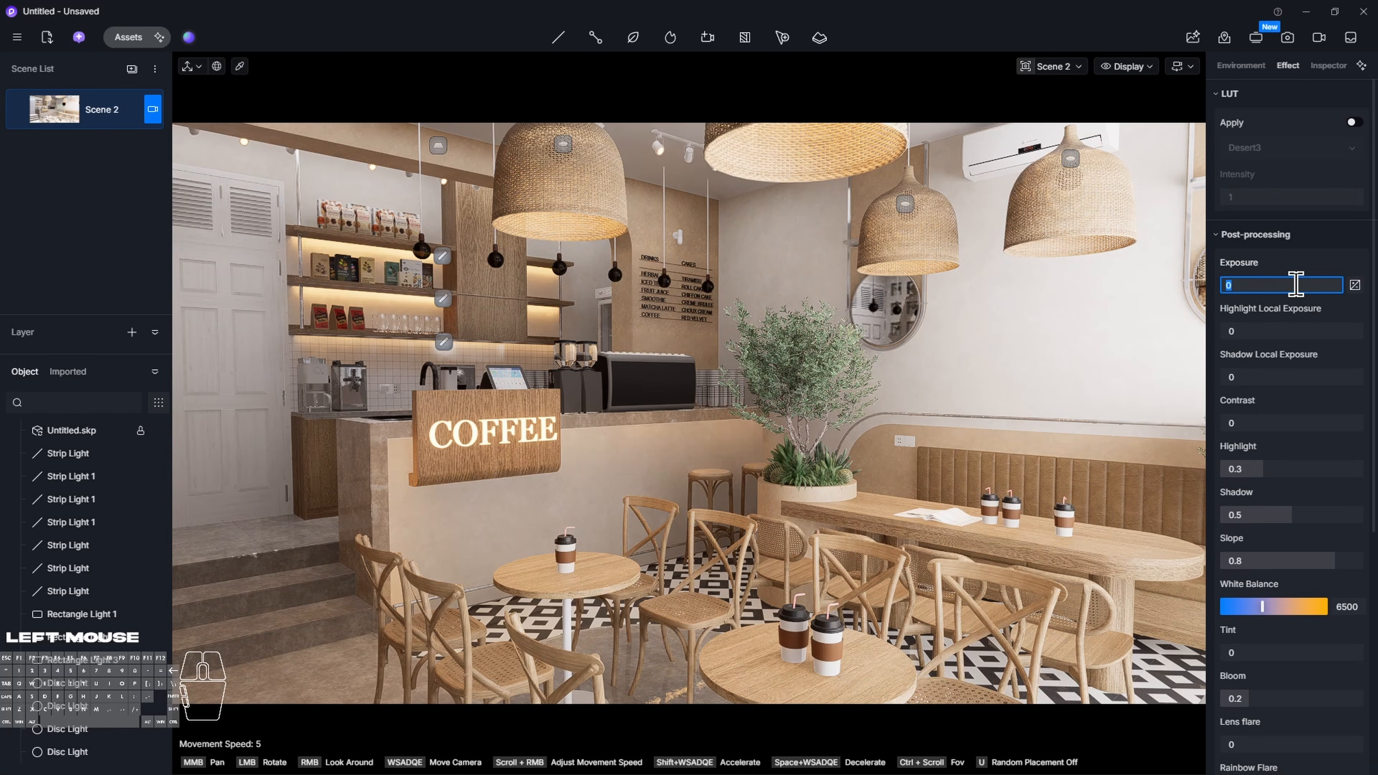
type(".")
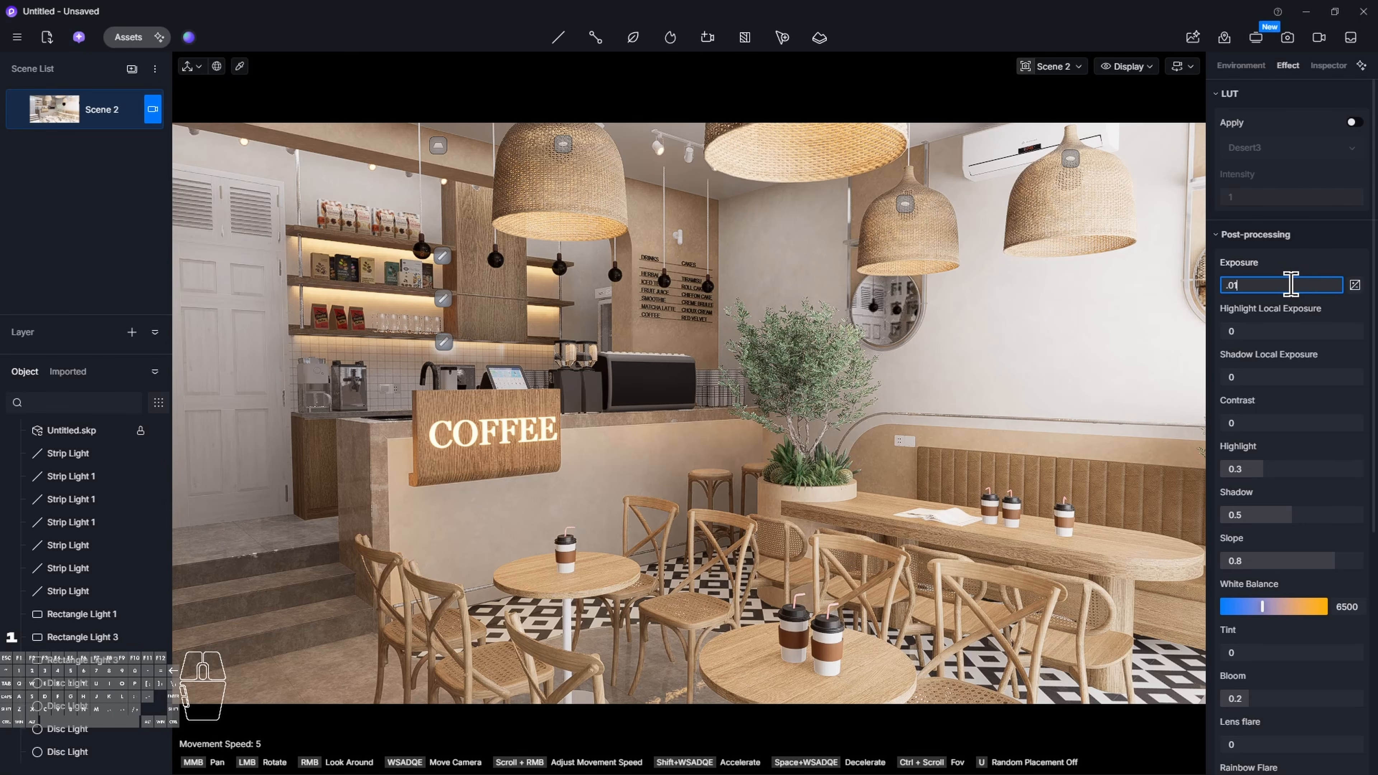
type("01")
key("Return")
Set Highlight Local Exposure to 0.3 and Shadow Local Exposure to 0.1
left_click(1277, 326)
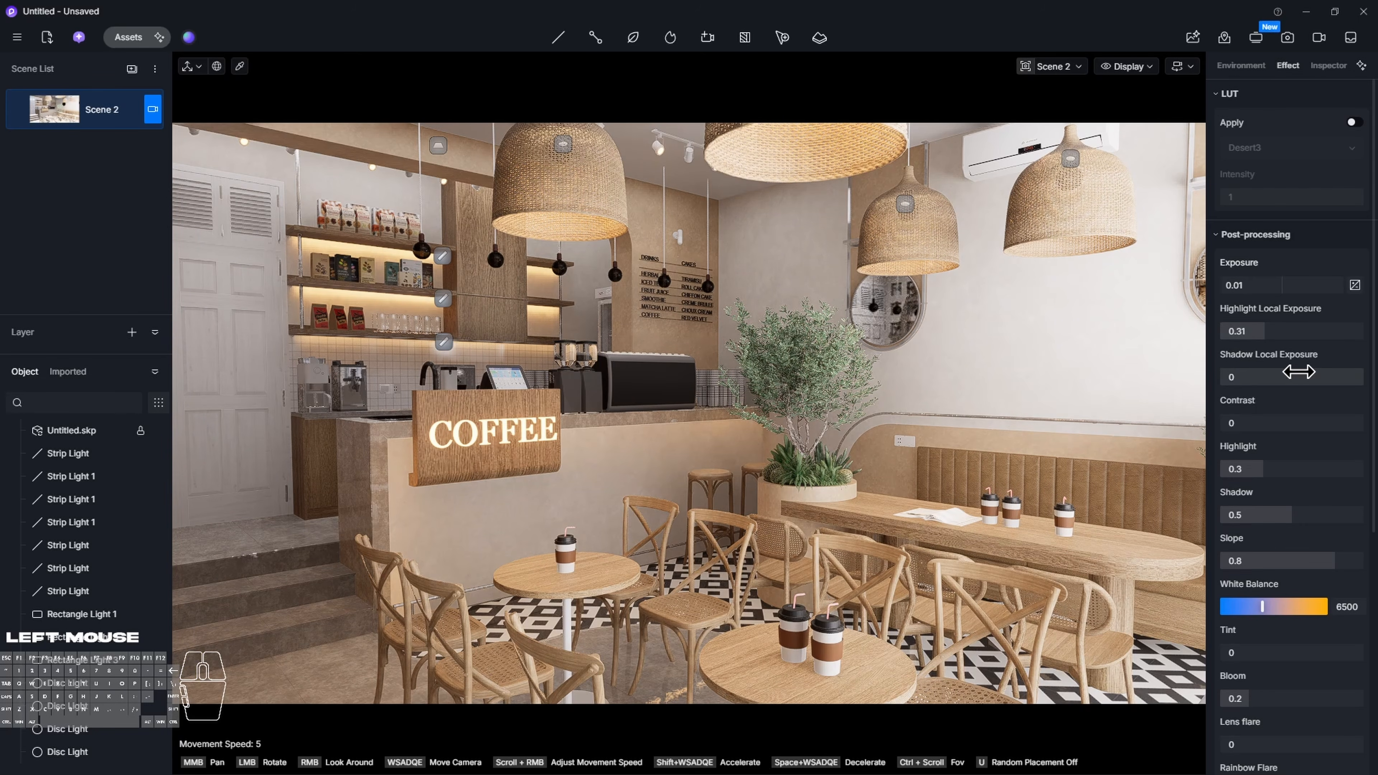
left_click(1311, 332)
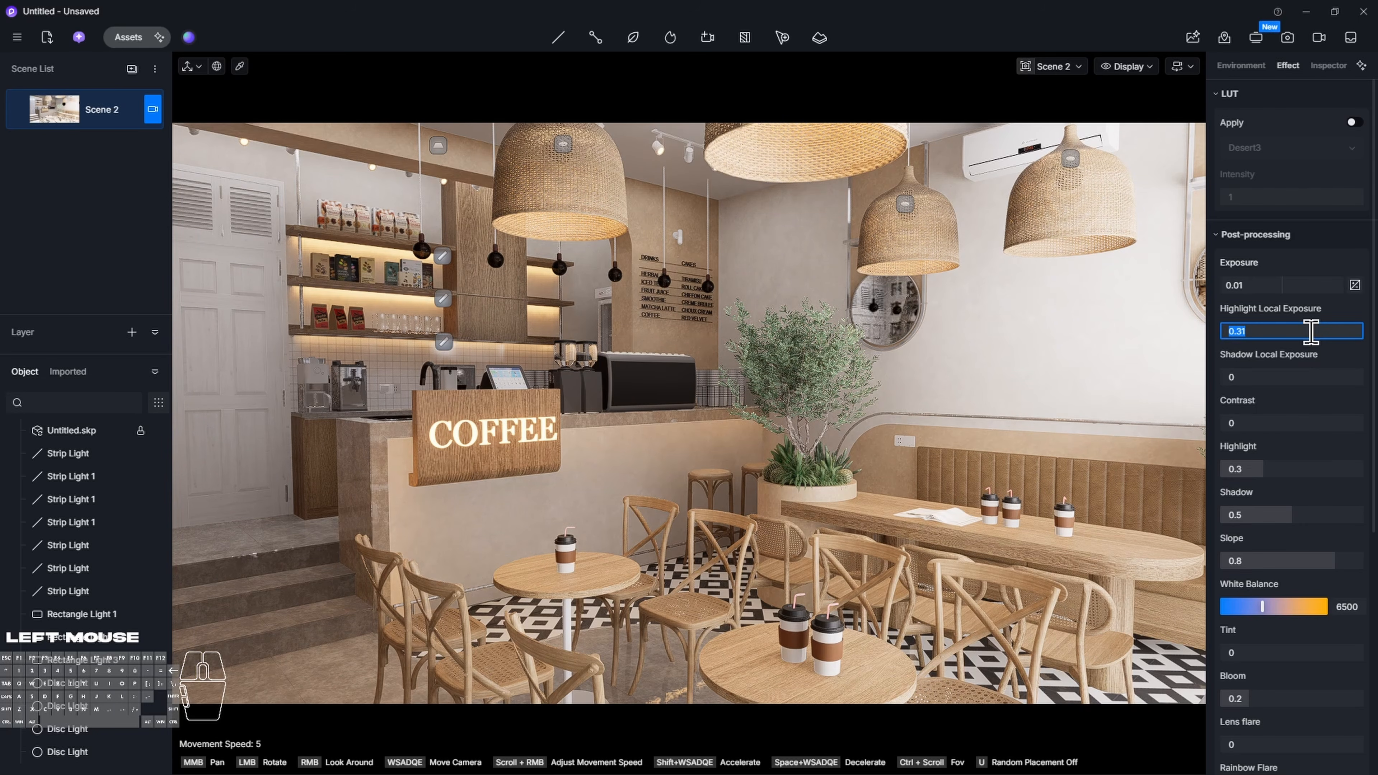
type("0.3")
key("Return")
left_click_drag(1285, 376, 1320, 373)
left_click(1311, 375)
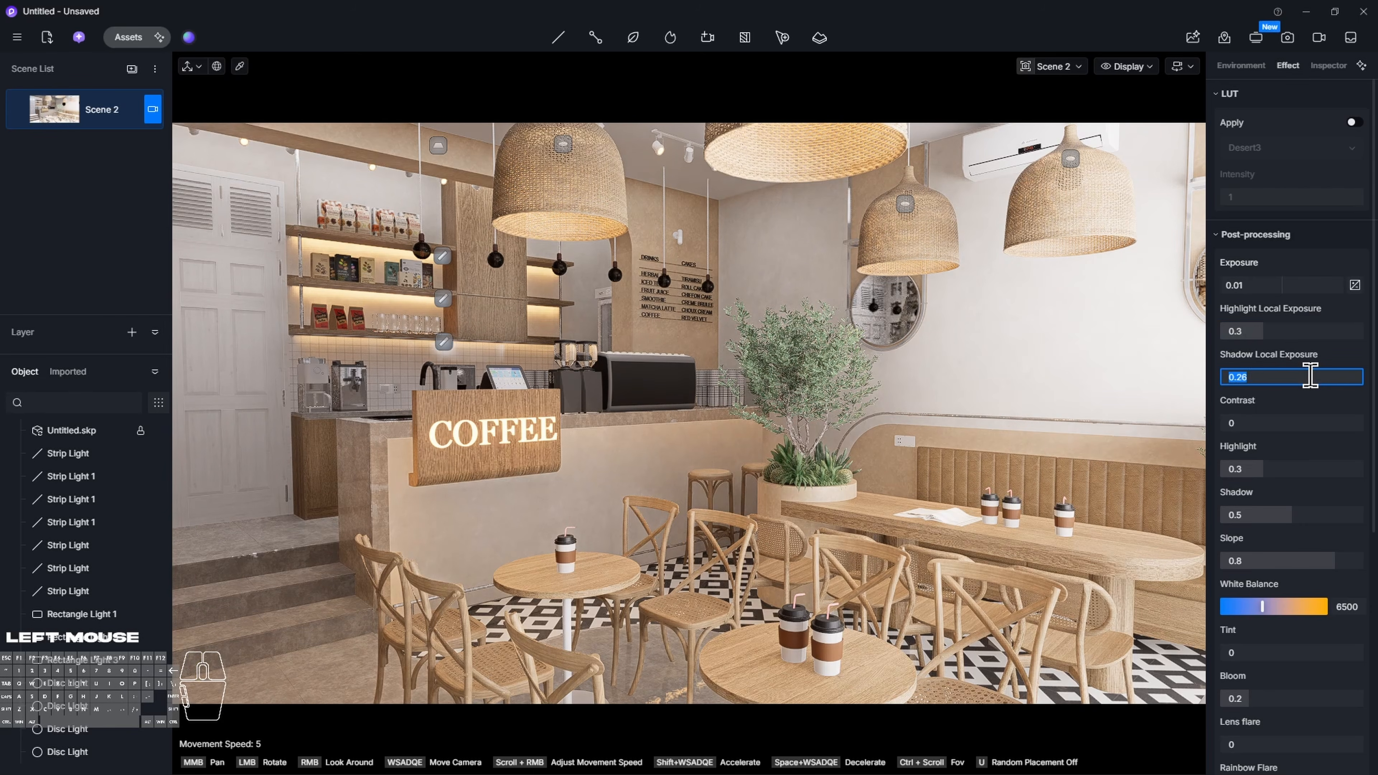
key("BackSpace")
key("Return")
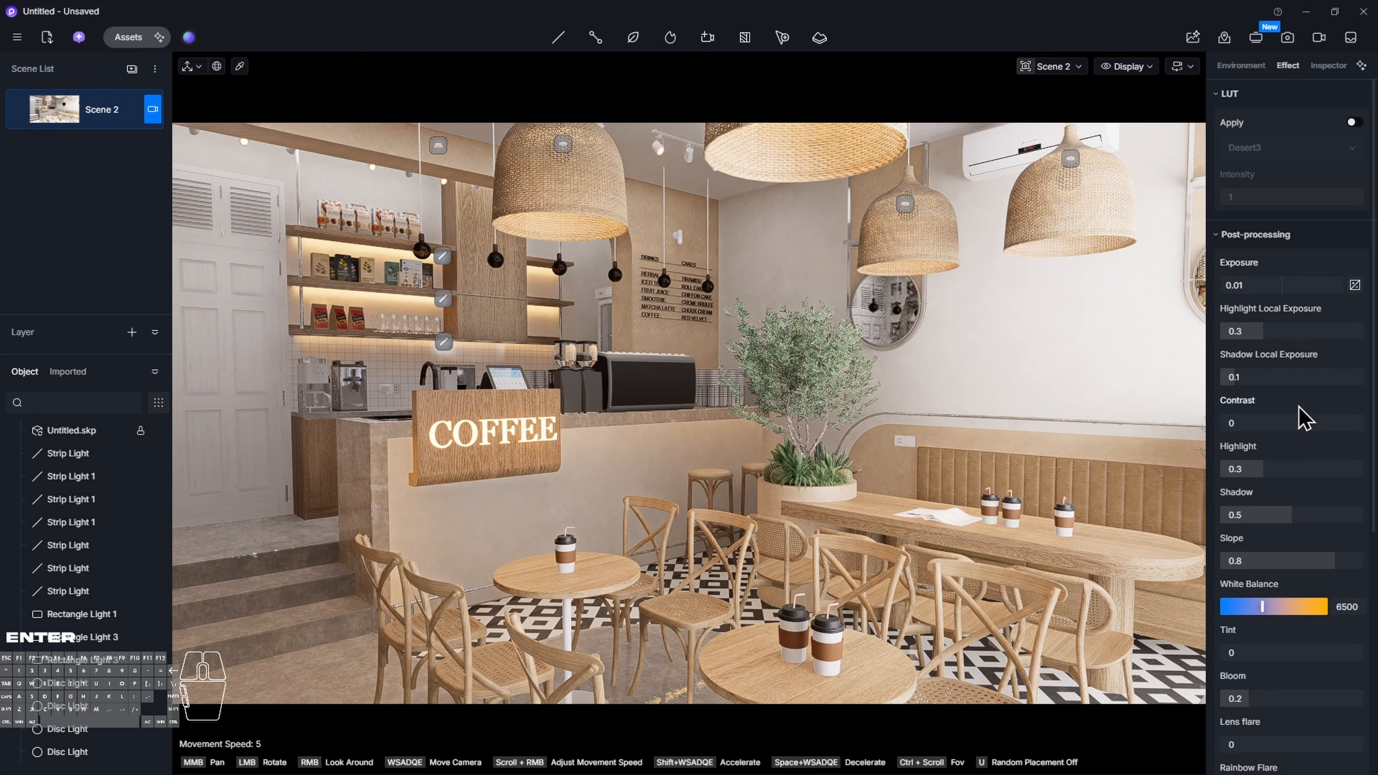
Tune the post-processing tones: contrast 0.08, highlight 0.21, shadow 0.58, slope 0.65 and white balance 7993
left_click_drag(1306, 424, 1291, 434)
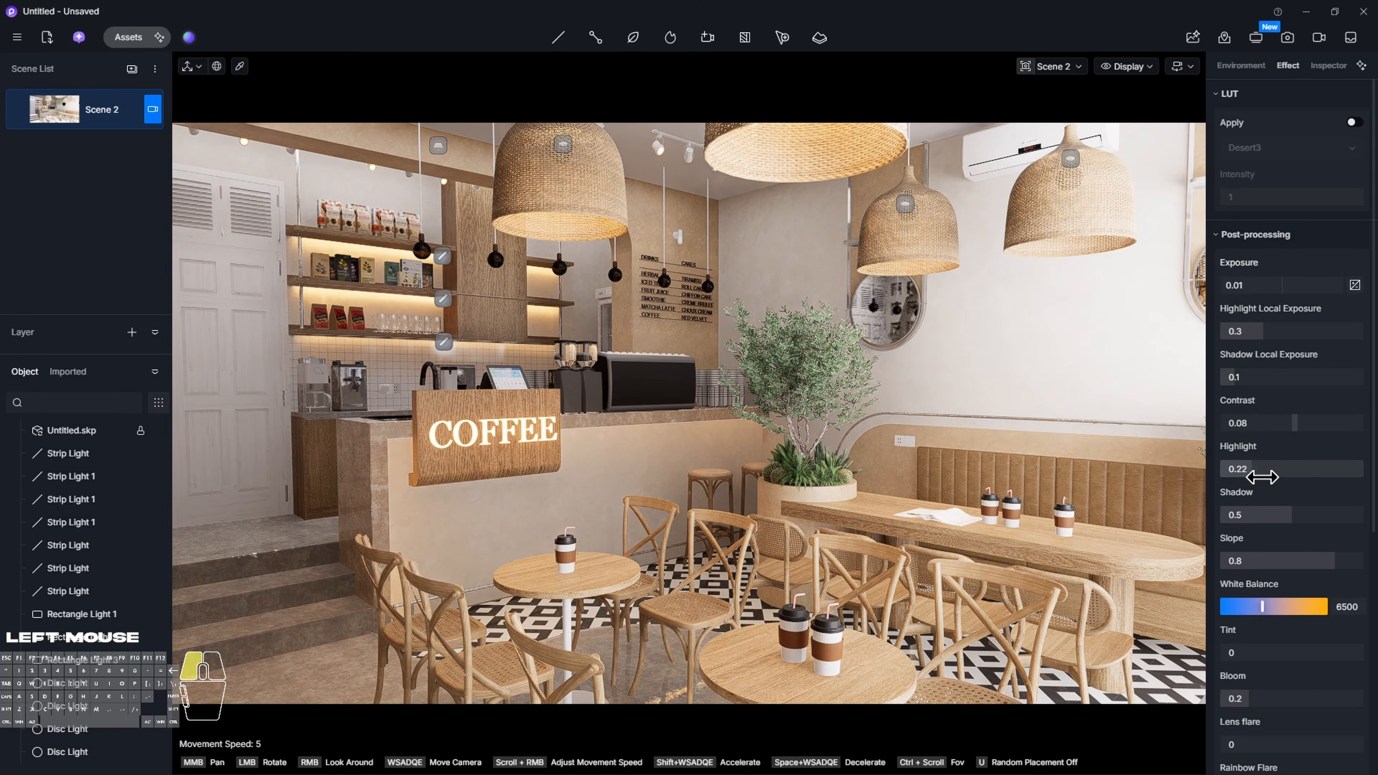
left_click_drag(1261, 477, 1265, 480)
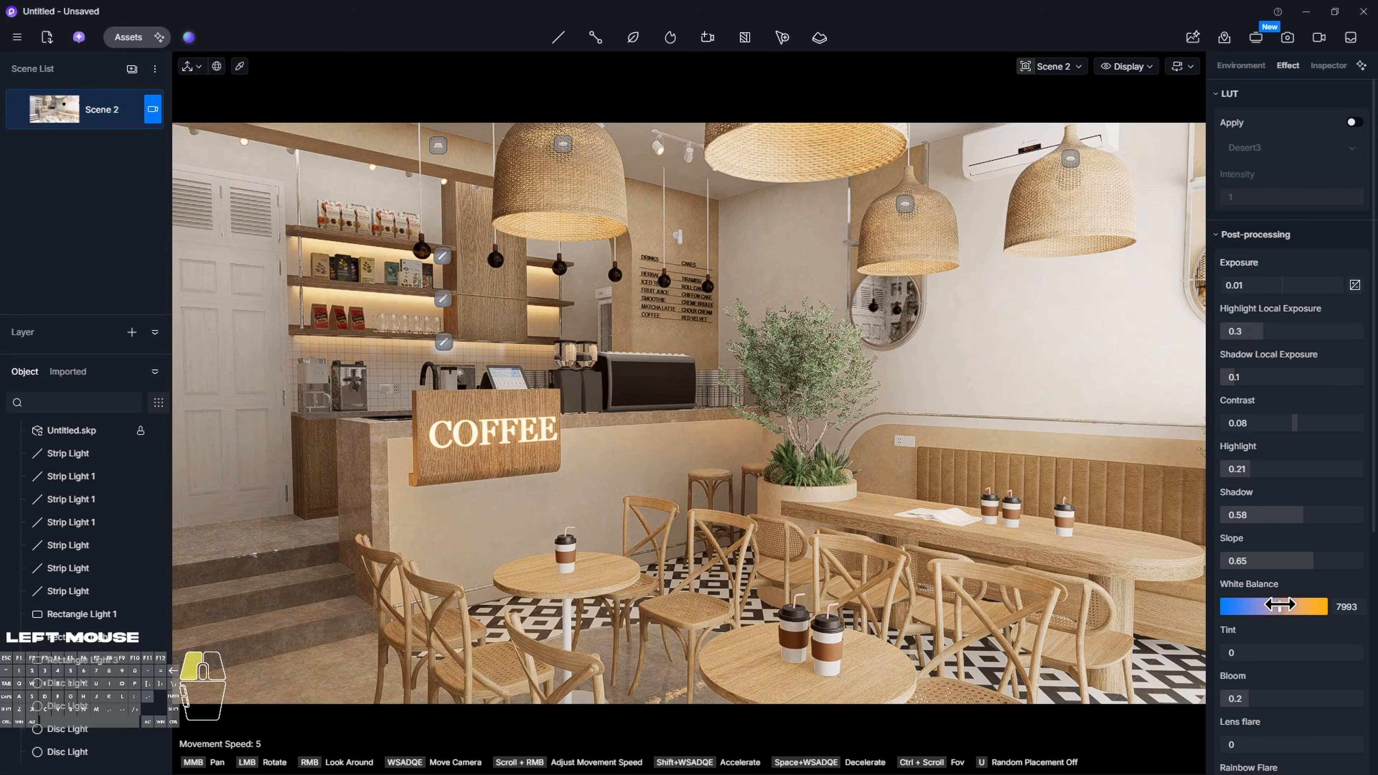
Select the rectangular light outside the storefront window and set its intensity to 30
right_click_drag(689, 414, 744, 405)
key("d")
left_click(655, 387)
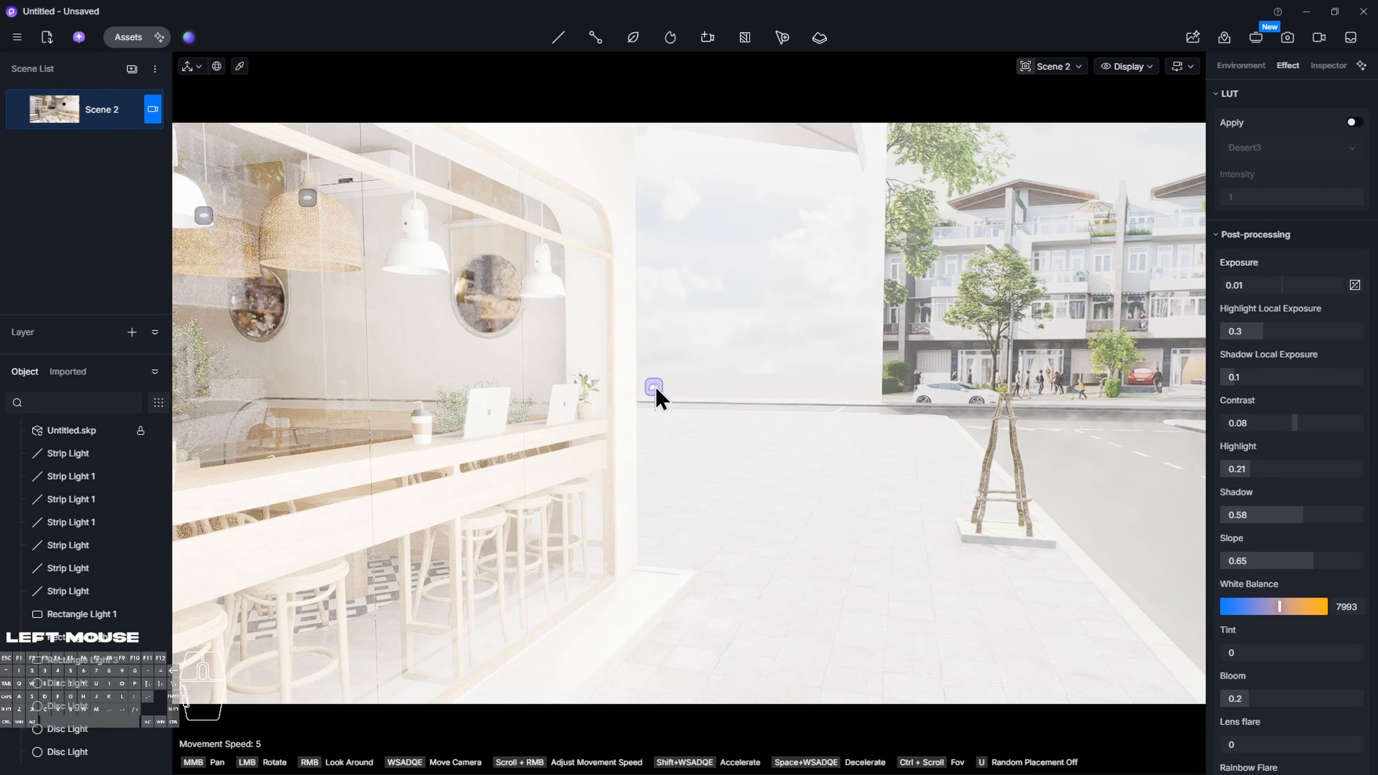
left_click(656, 394)
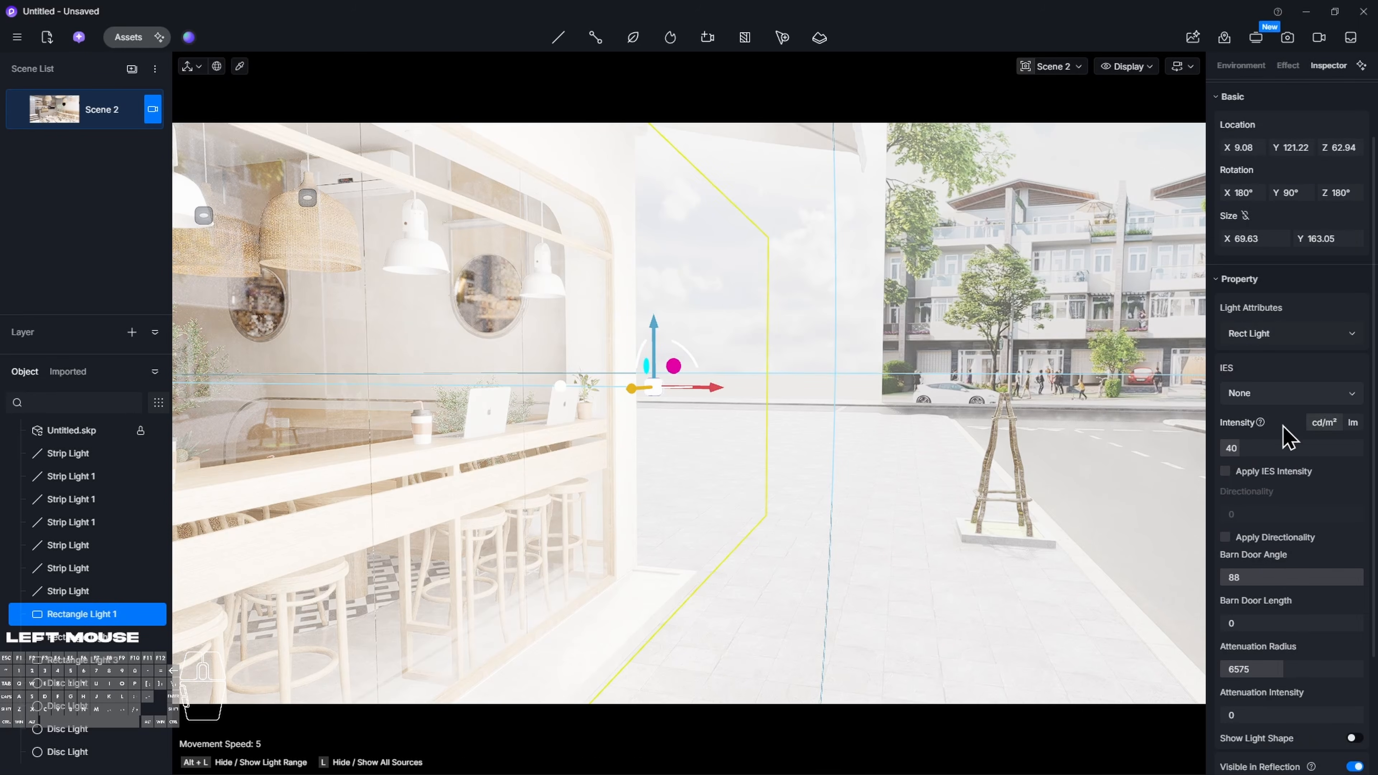
left_click(1264, 449)
type("30")
key("Return")
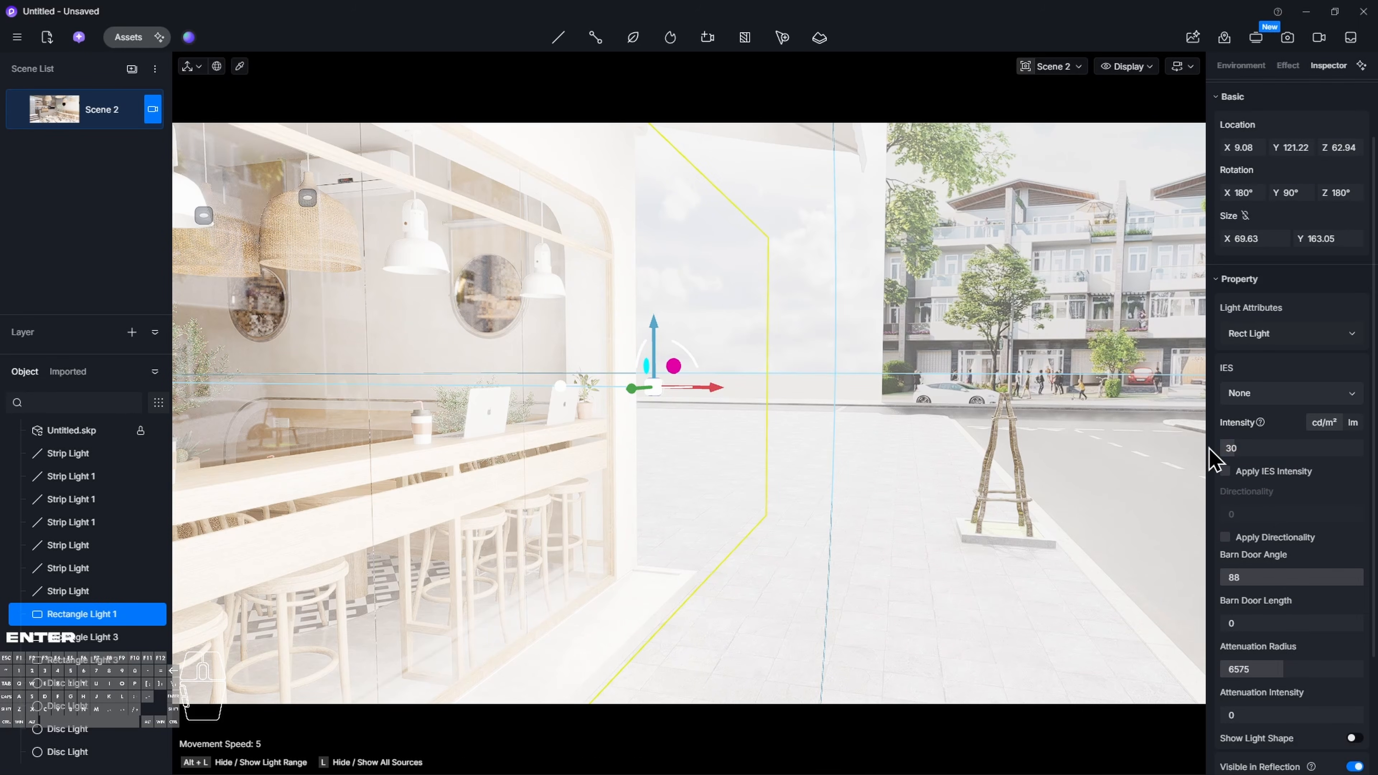
Move the storefront rectangular light away from the window to X 1.3 and narrow its Y size to about 70.34
left_click_drag(742, 386, 768, 404)
key("v")
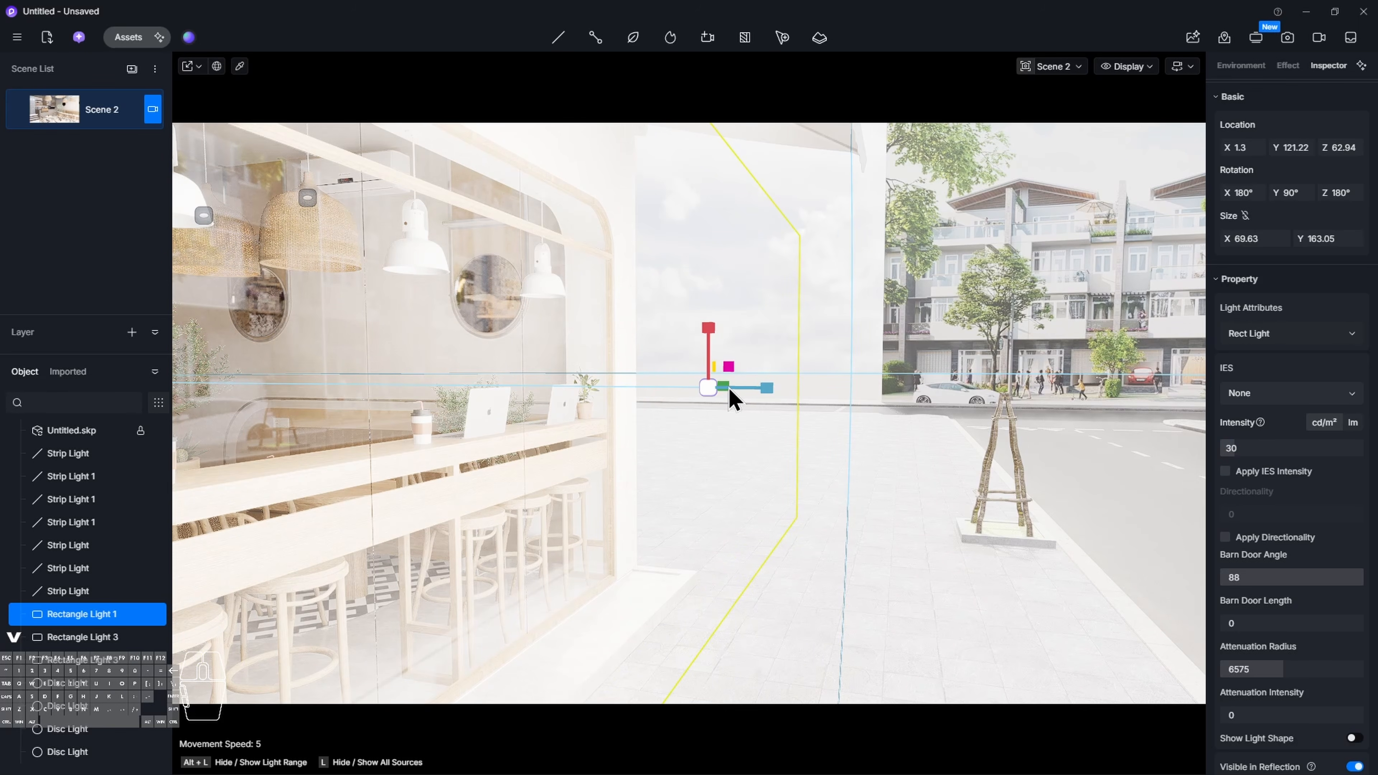
right_click(743, 390)
right_click_drag(743, 390, 488, 391)
key("s")
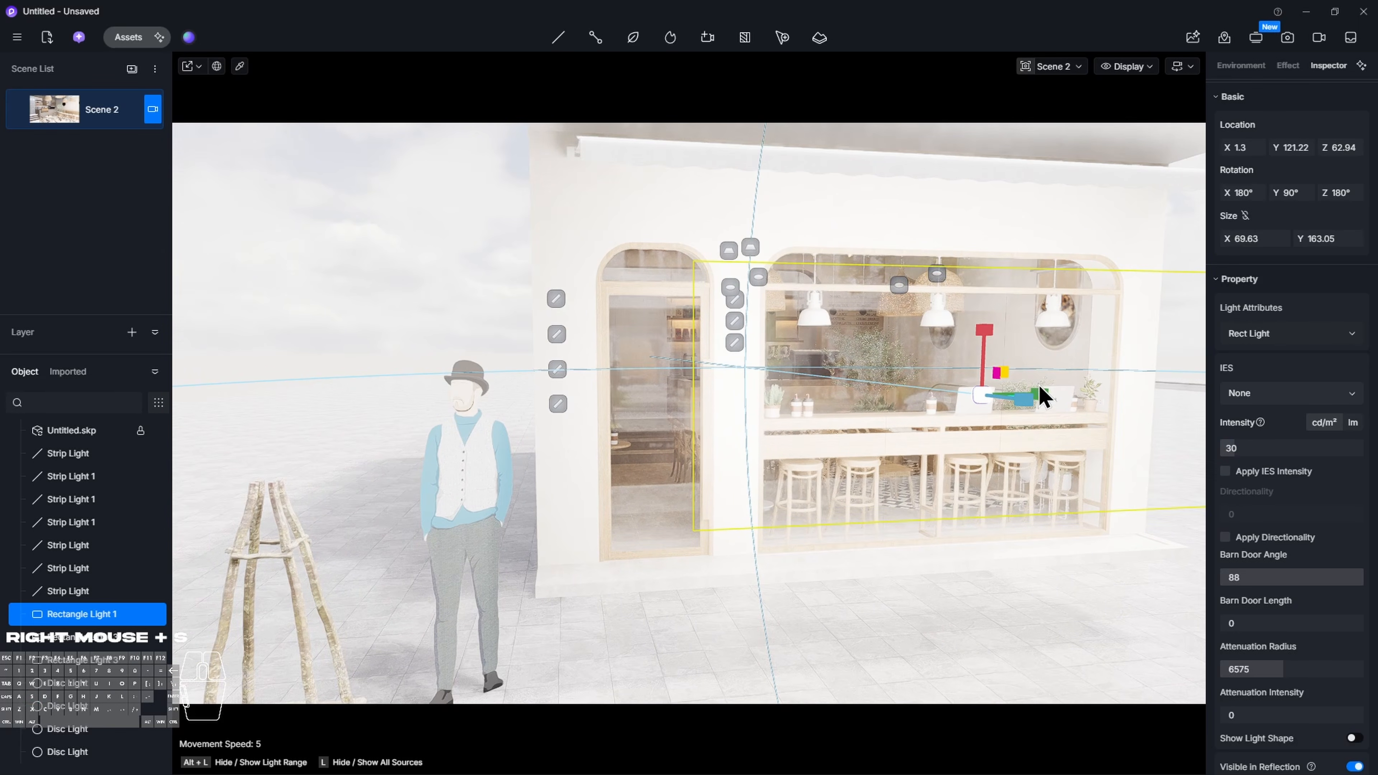
left_click_drag(1039, 394, 763, 411)
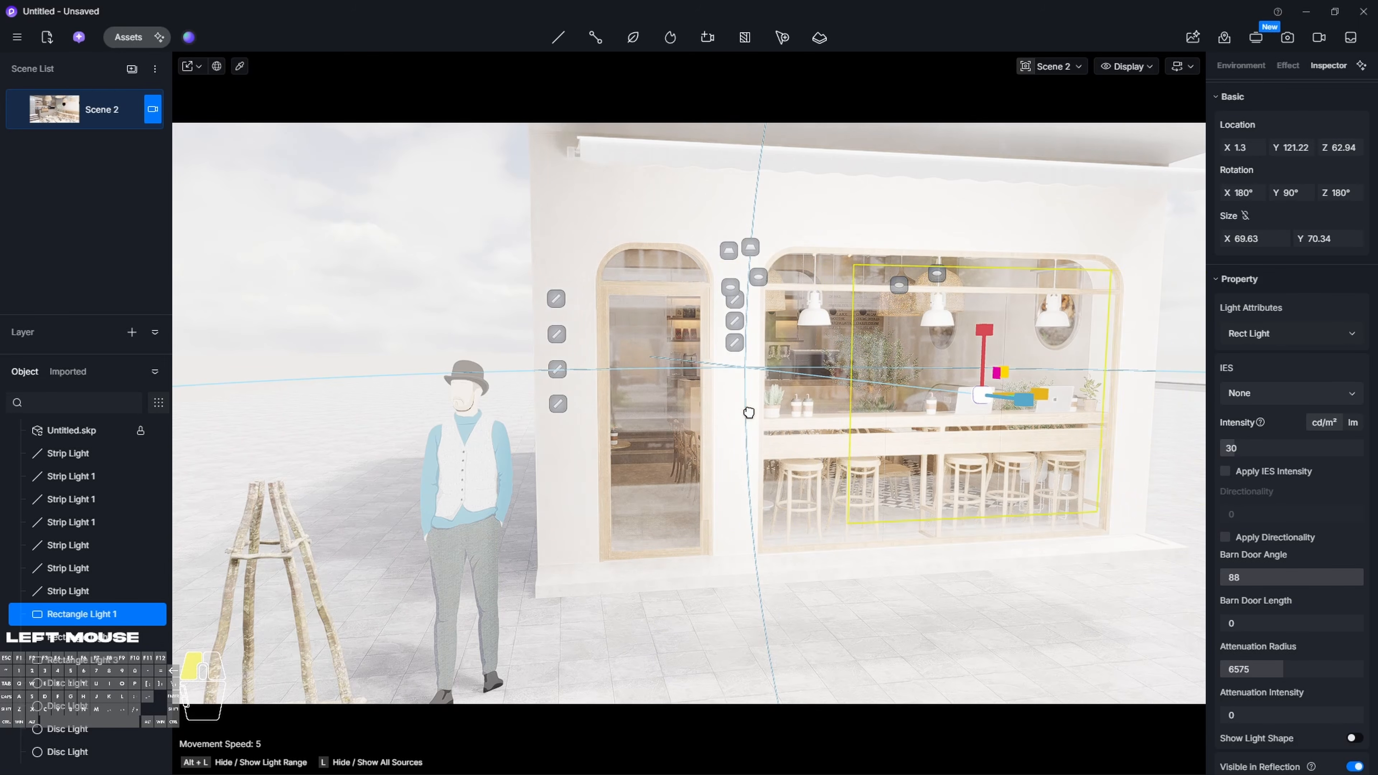
Move the camera back inside the café facing the coffee counter to check the changed lighting
key("w")
right_click_drag(916, 394, 855, 356)
key("a")
key("s")
key("q")
key("s")
key("e")
key("w")
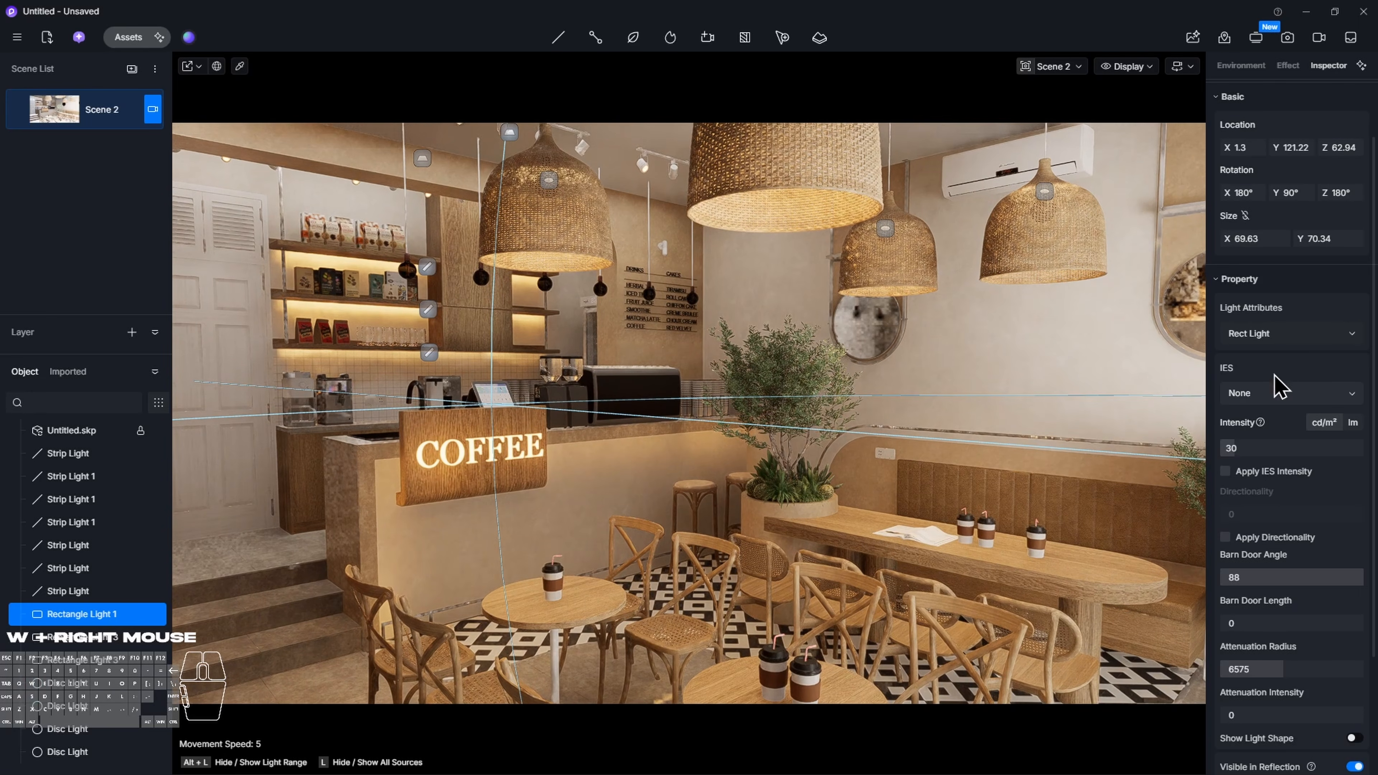
Compare post-processing exposures of 0 and 0.01, and set the exposure to 0.05
scroll(1286, 353, "up", 2)
left_click(1288, 66)
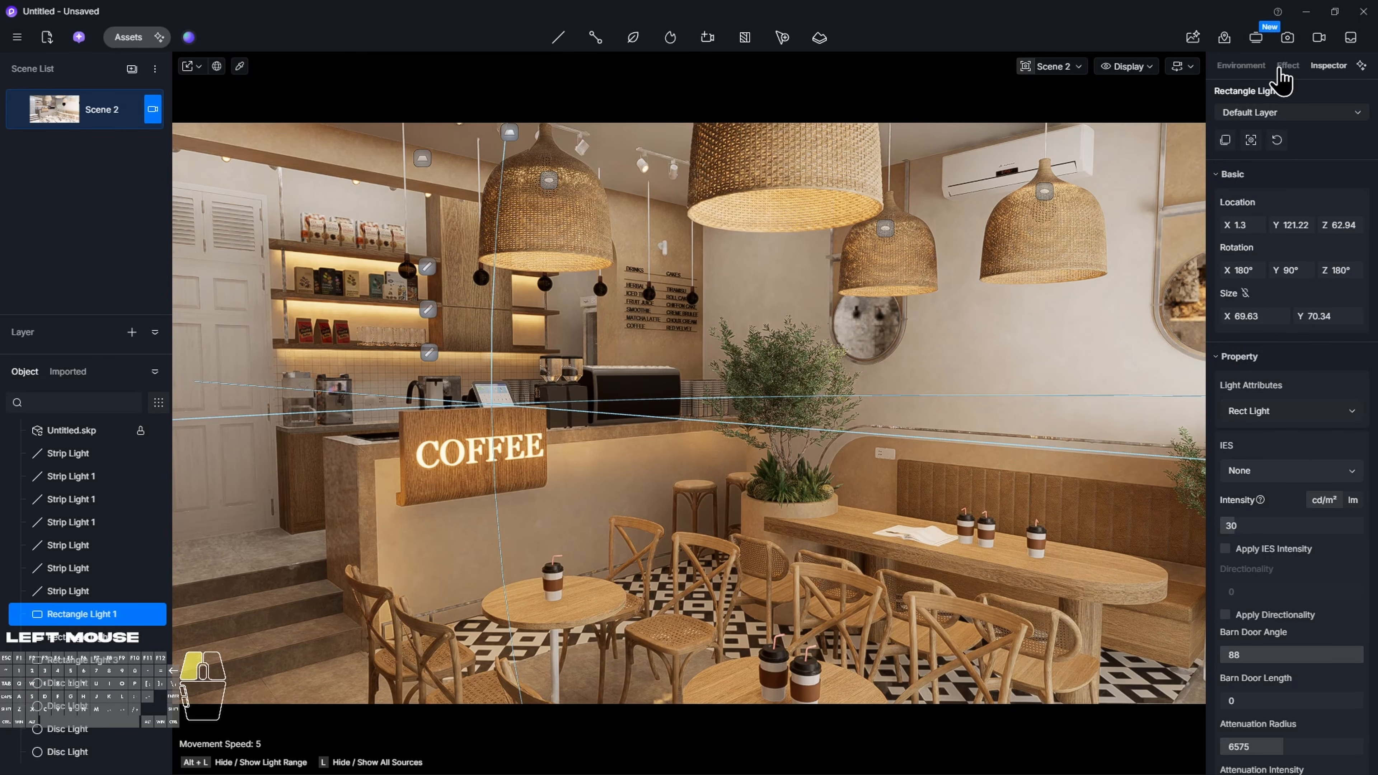
left_click(1292, 281)
type("0")
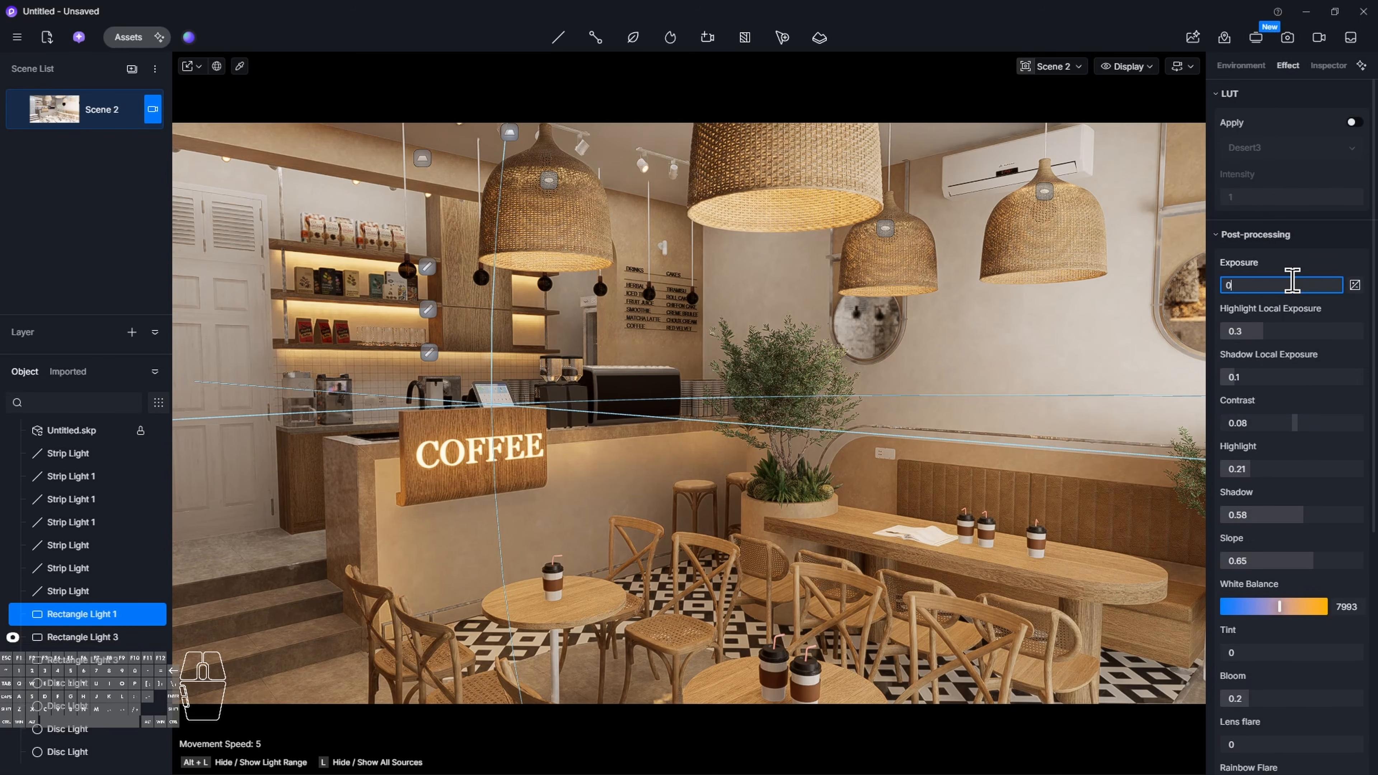
key("Return")
left_click(1288, 285)
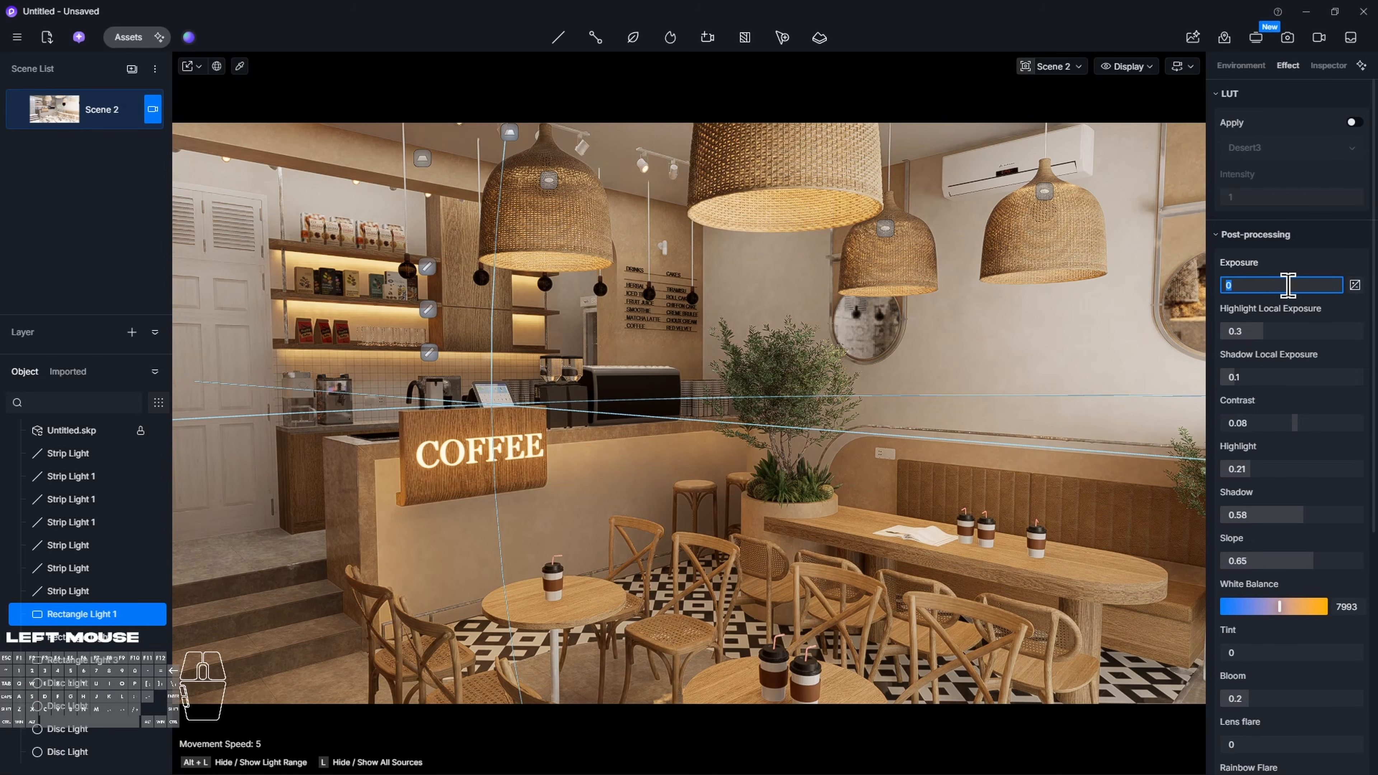
type(".01")
key("Return")
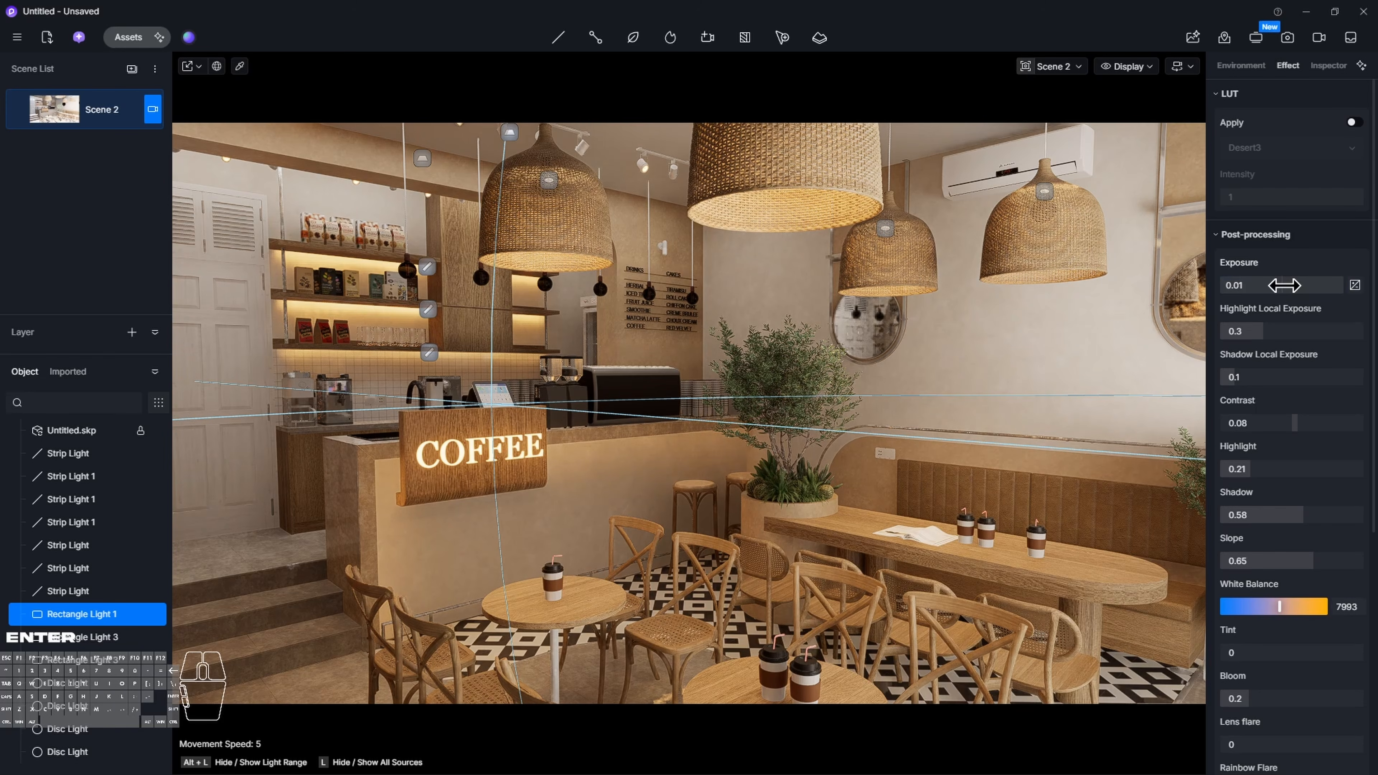
left_click(1296, 286)
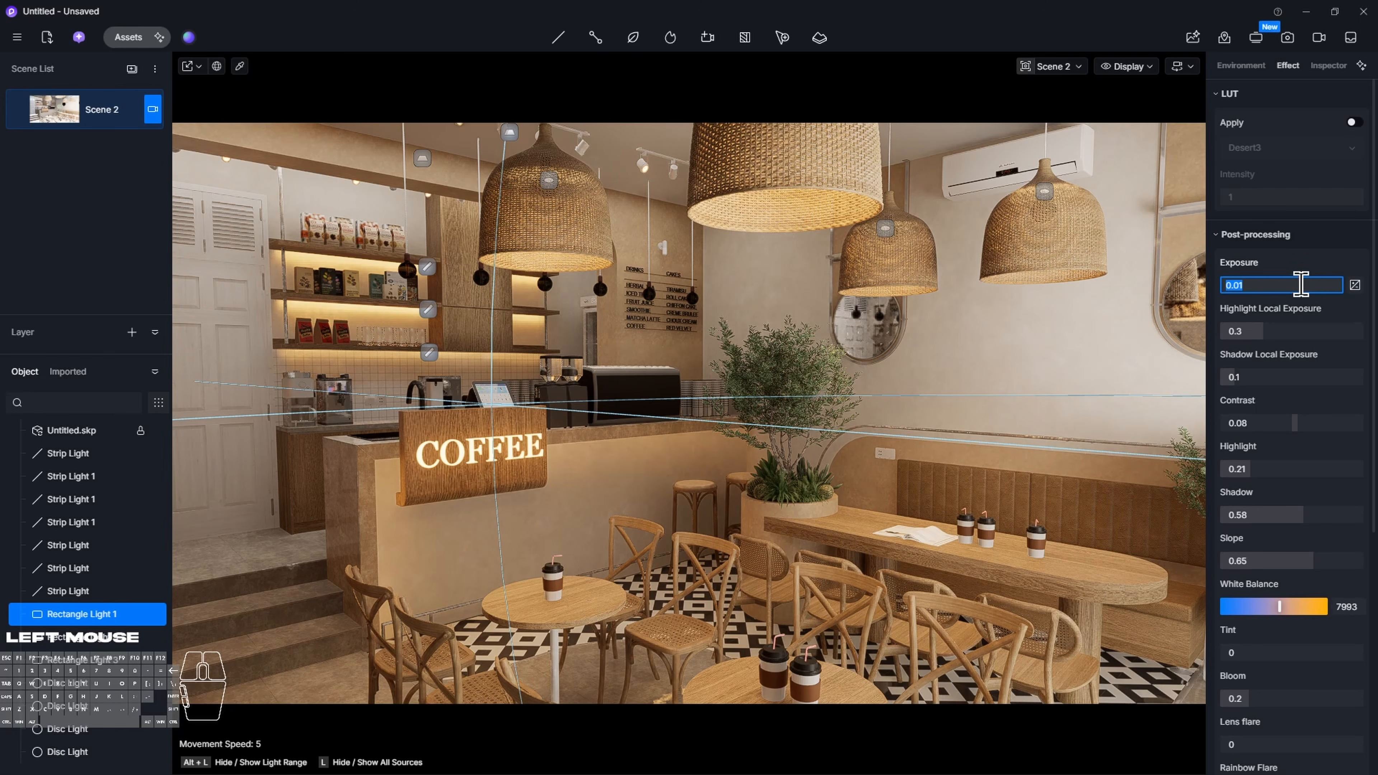
key("BackSpace")
type("5")
key("Return")
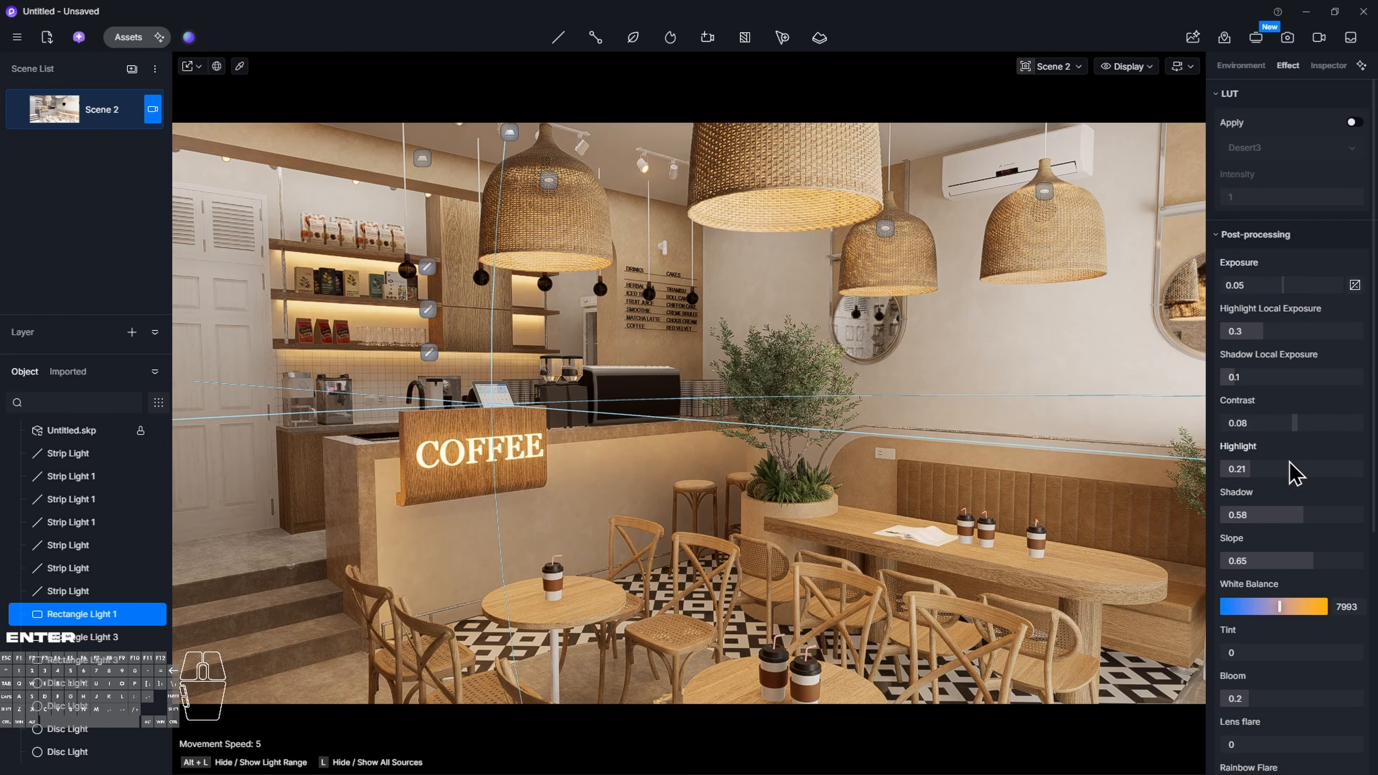
Lower the post-processing shadow to 0.39 and the white balance to 7500
left_click(1308, 520)
left_click_drag(1308, 519, 1292, 547)
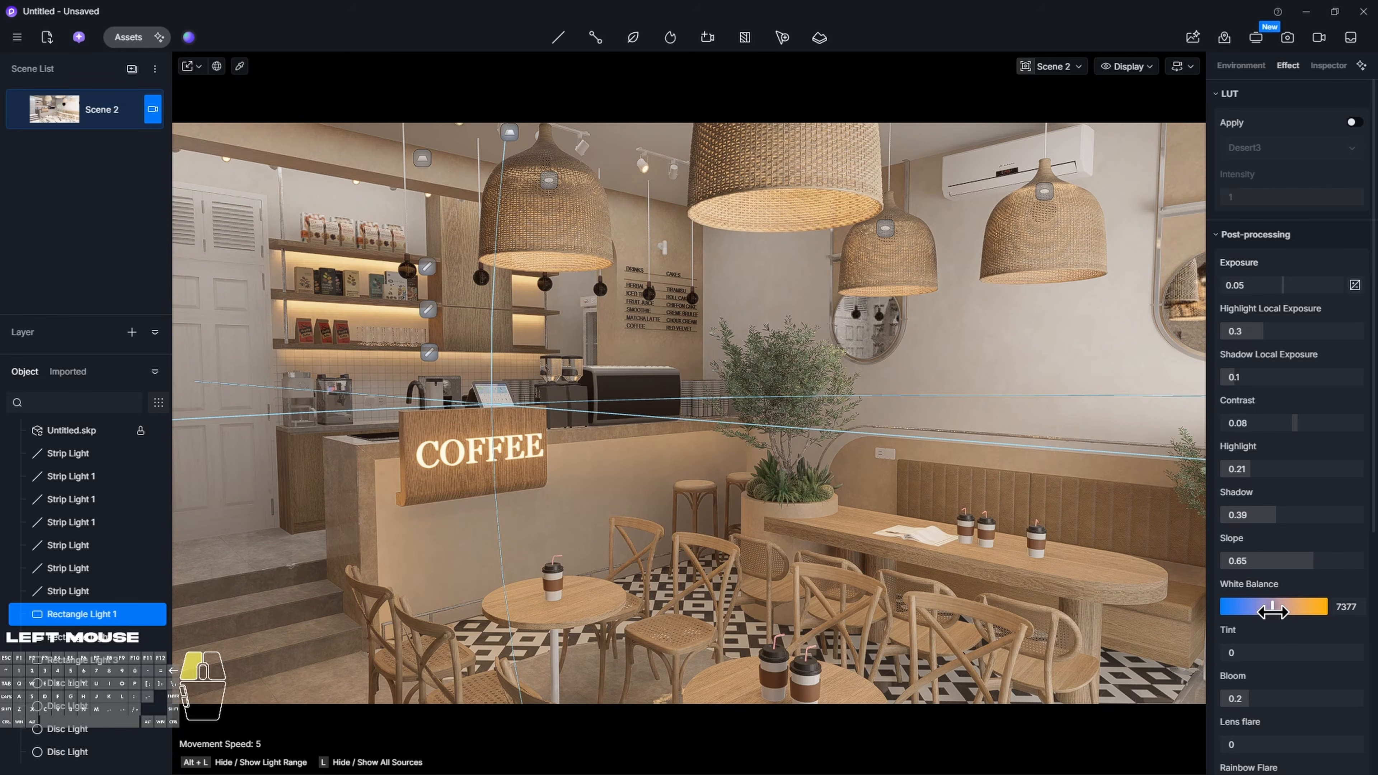
Set the lens flare to 1 and the rainbow flare to 0.5
scroll(1273, 612, "down", 3)
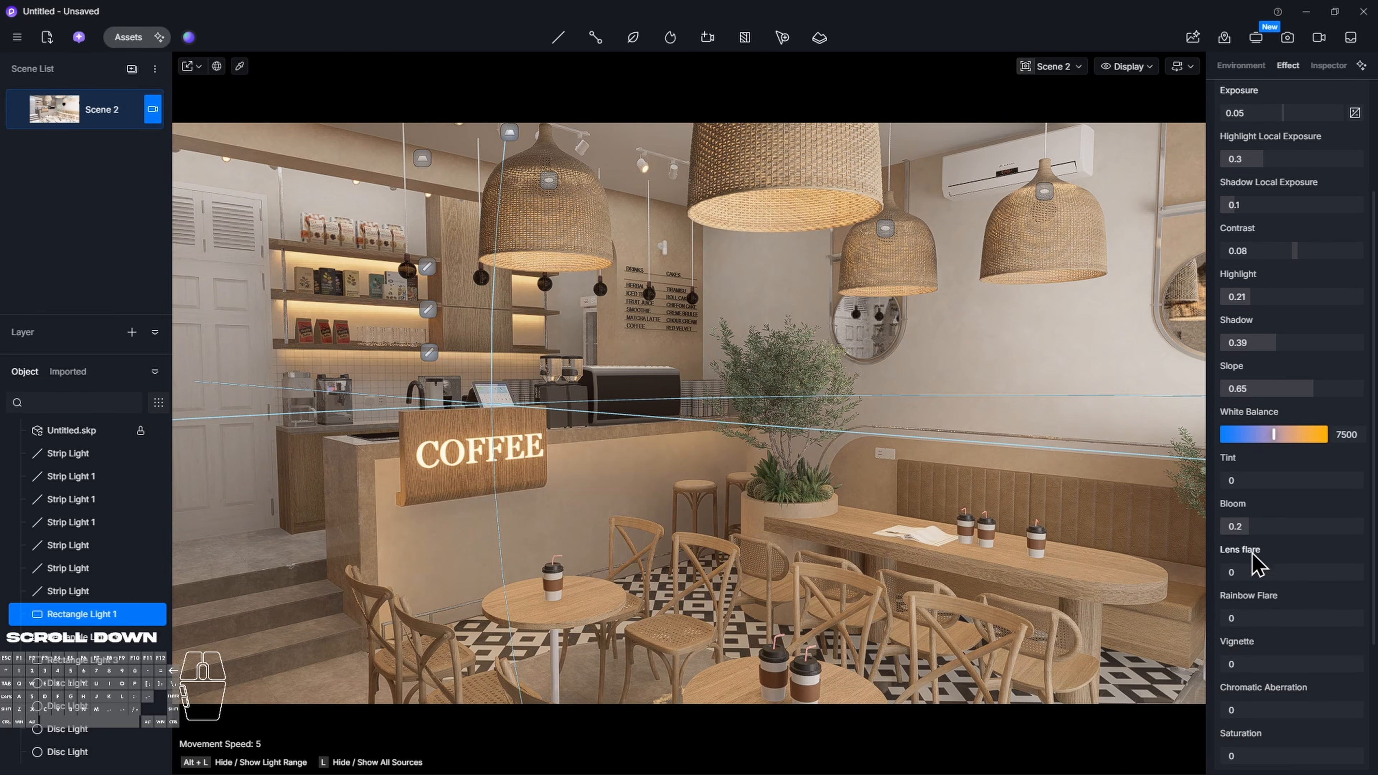
left_click(1259, 572)
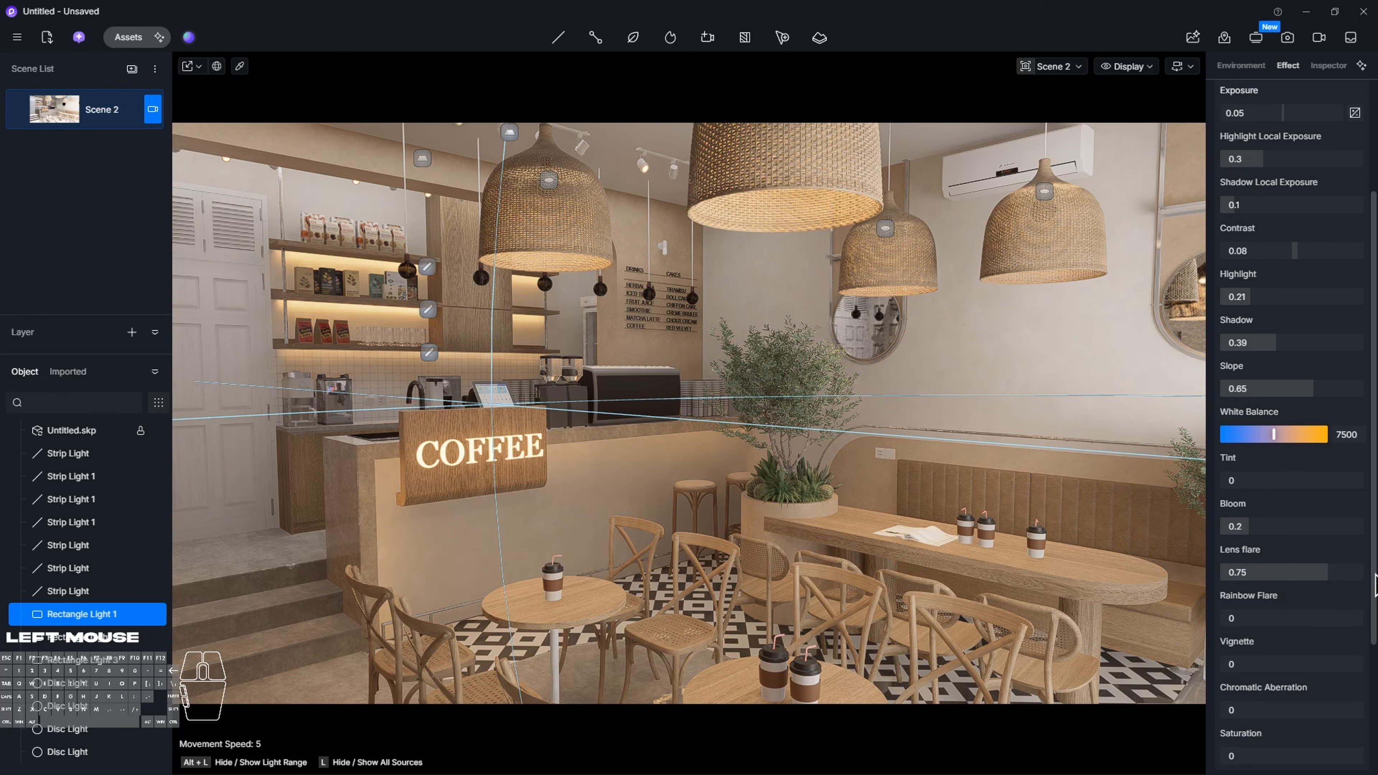
left_click_drag(1265, 572, 1362, 572)
left_click_drag(1248, 619, 1313, 622)
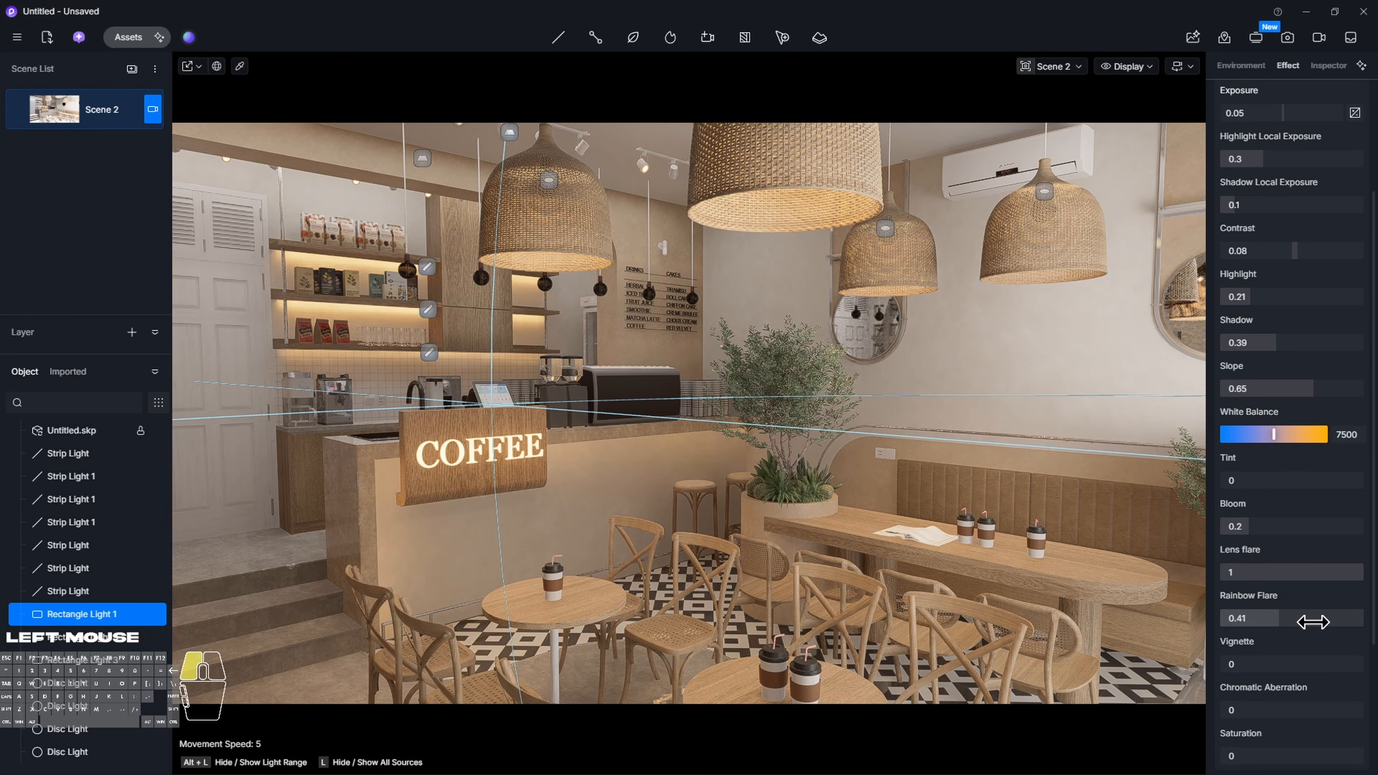
Set the vignette to 0.26 and the saturation to about 0.08
scroll(1323, 620, "down", 2)
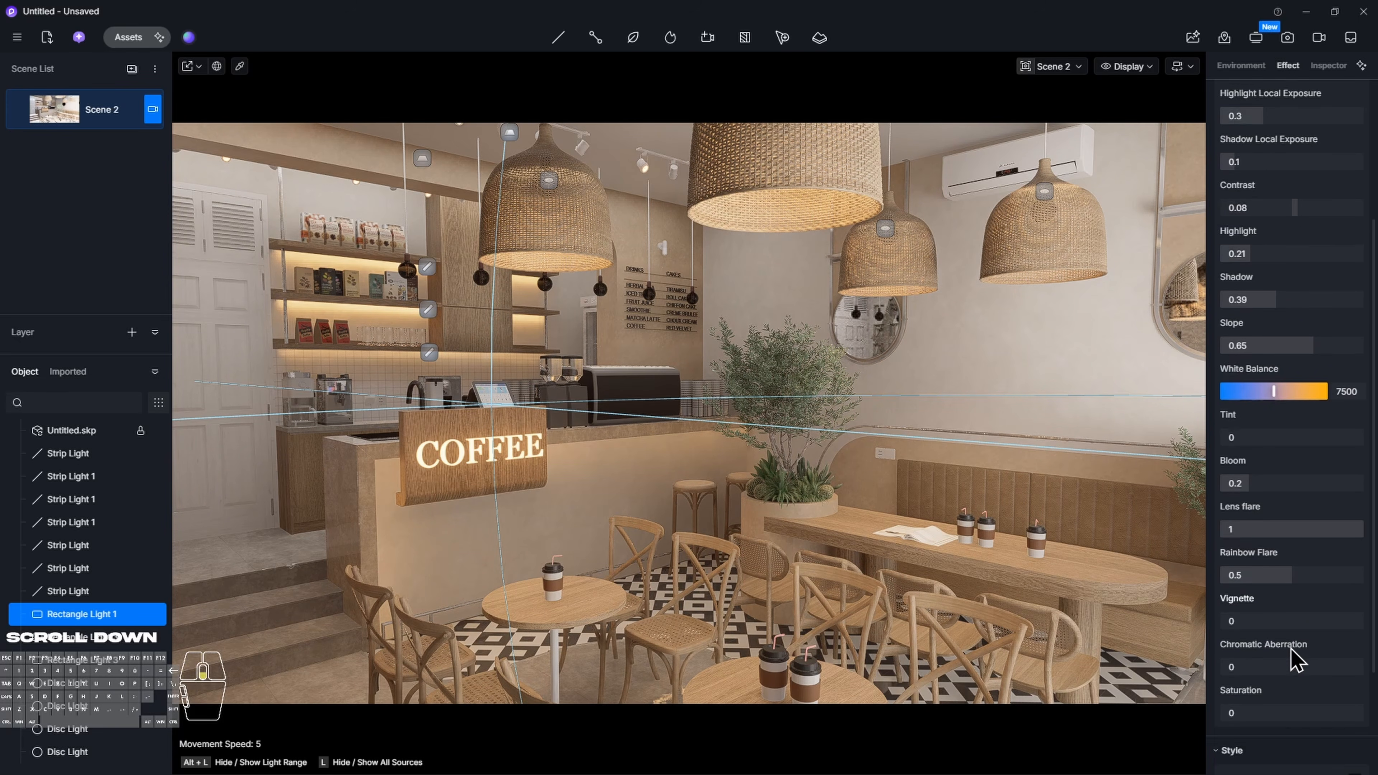
left_click_drag(1278, 580, 1284, 583)
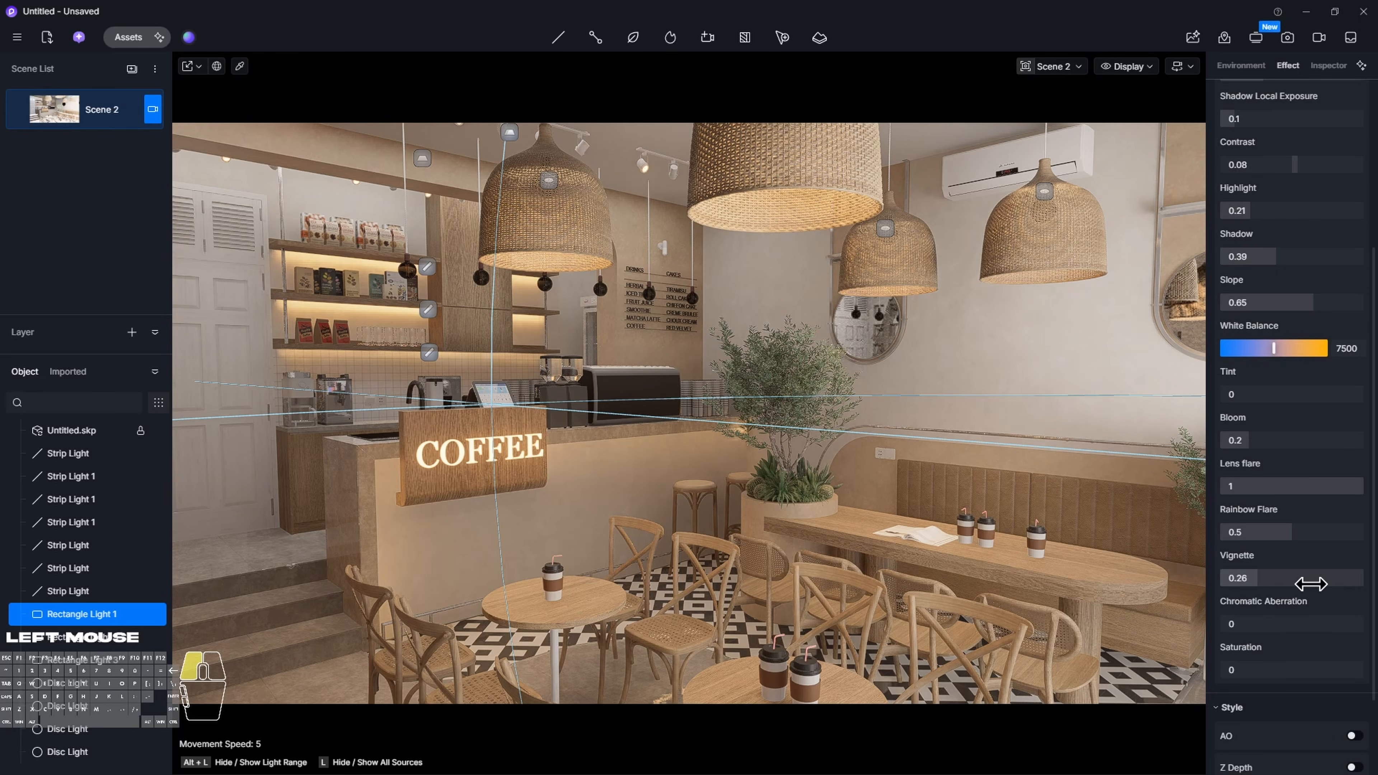
scroll(1260, 608, "down", 2)
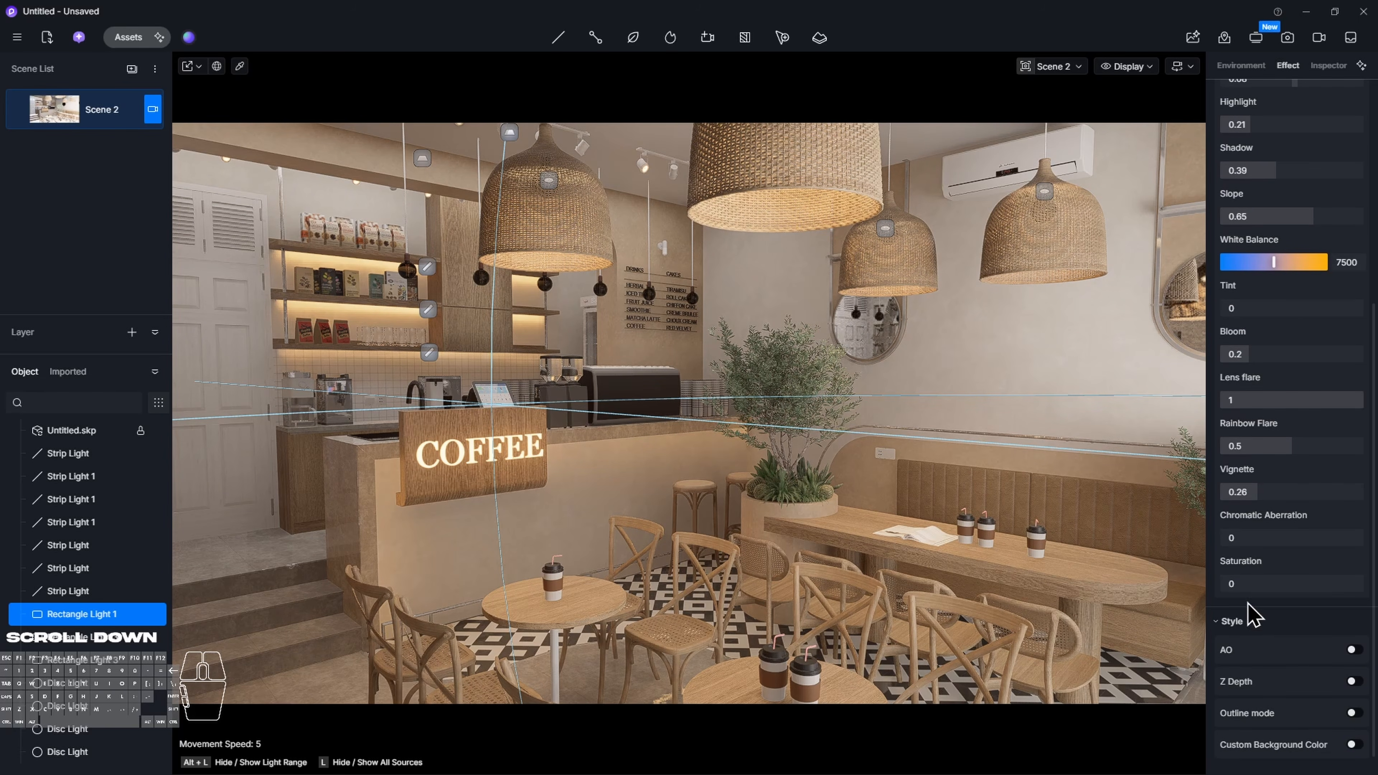
left_click_drag(1260, 585, 1285, 586)
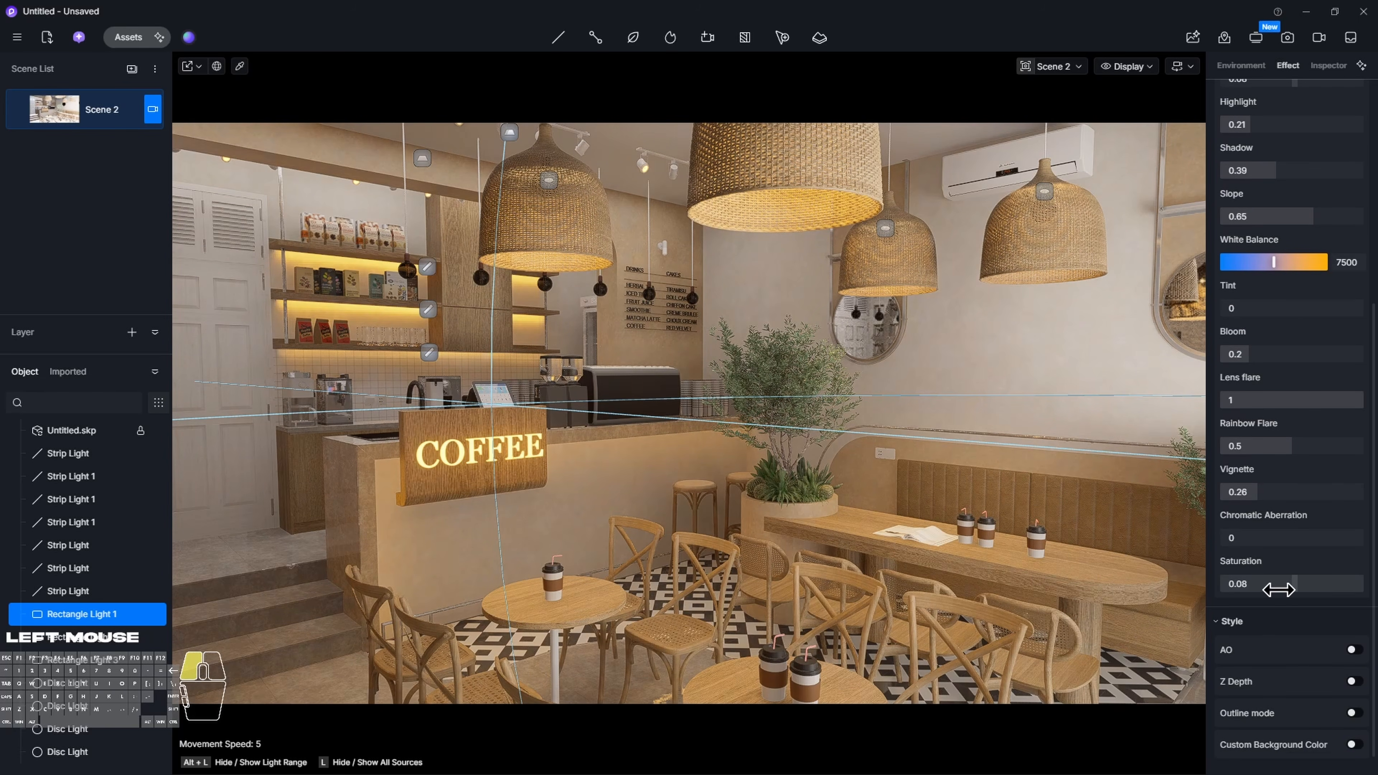
Set the post-processing saturation to 0 and update Scene 2 with the current look
left_click(1314, 582)
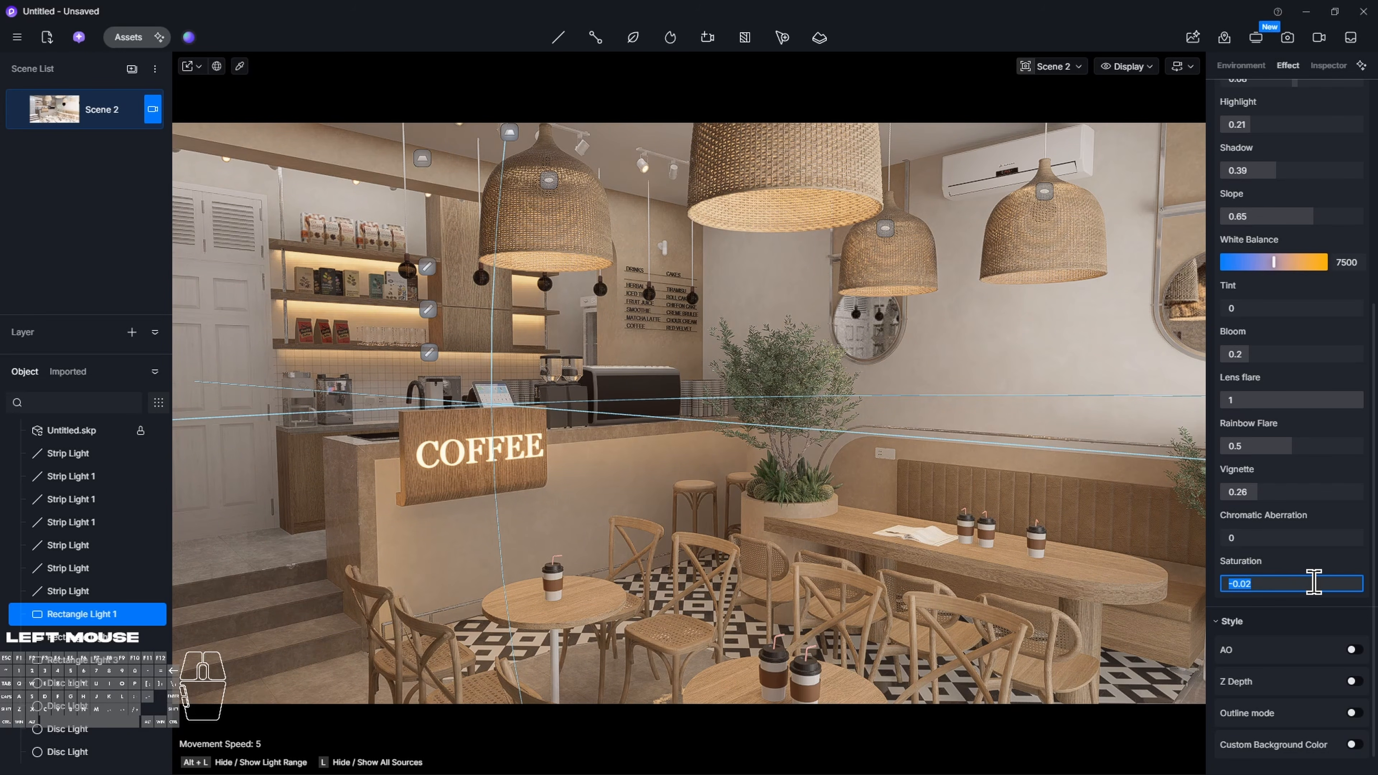
type("0")
key("Return")
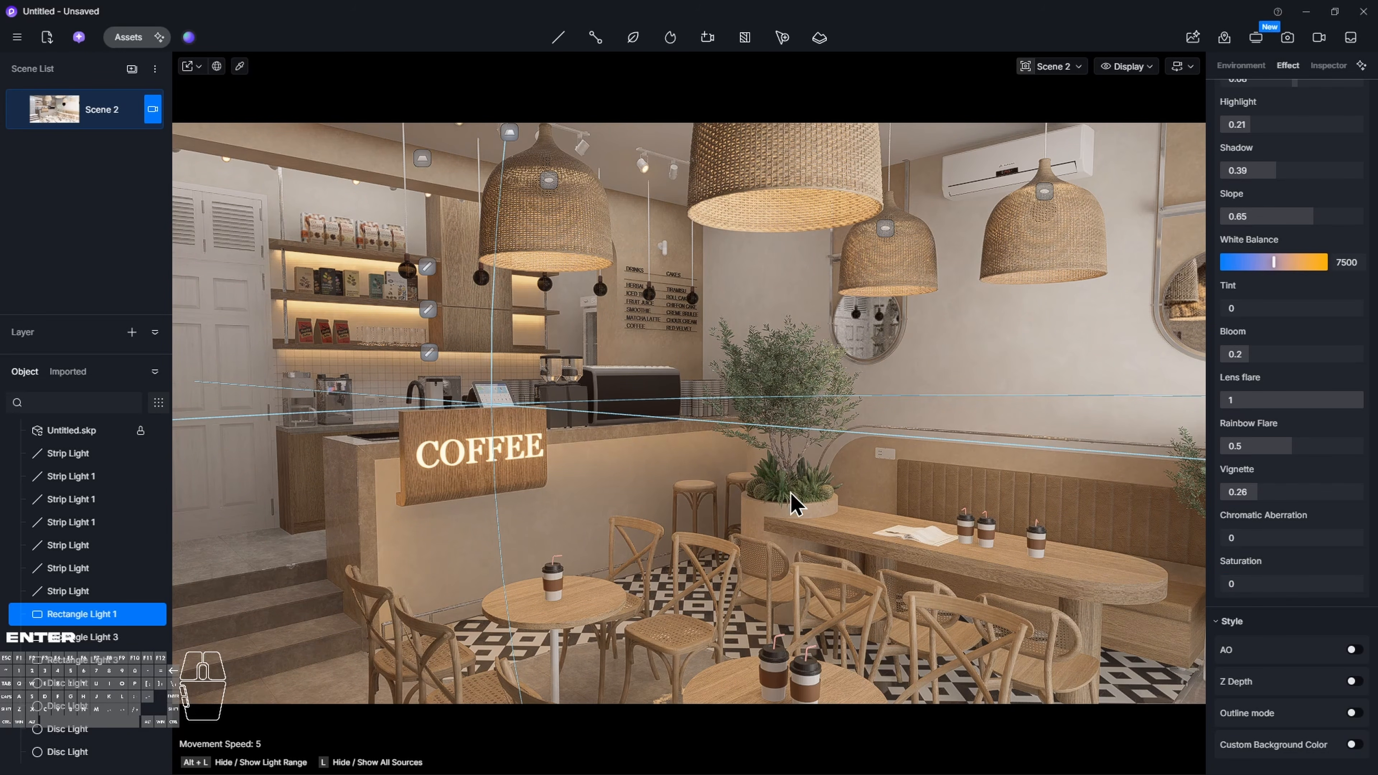
left_click(57, 126)
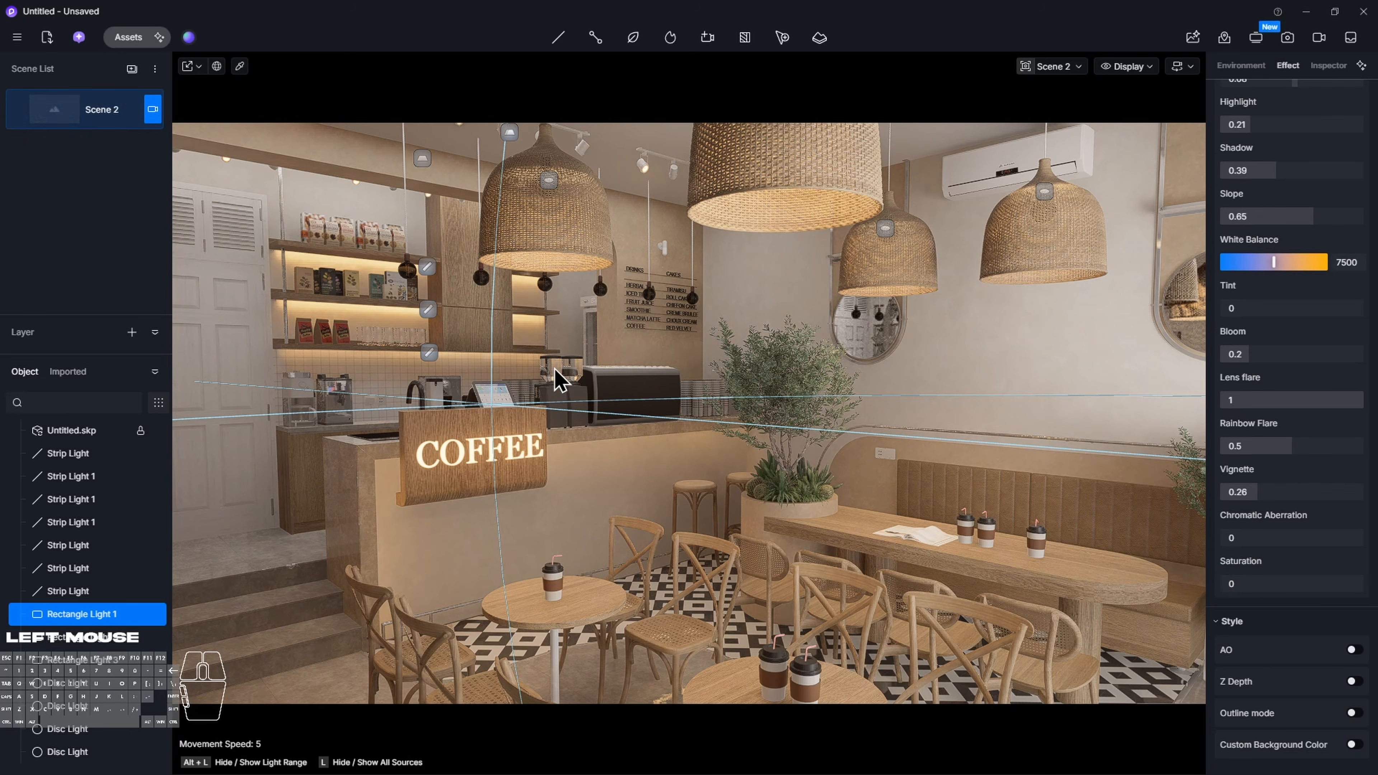
Set the post-processing shadow of Scene 2 to 0.5
right_click_drag(722, 442, 445, 456)
key("d")
key("w")
key("d")
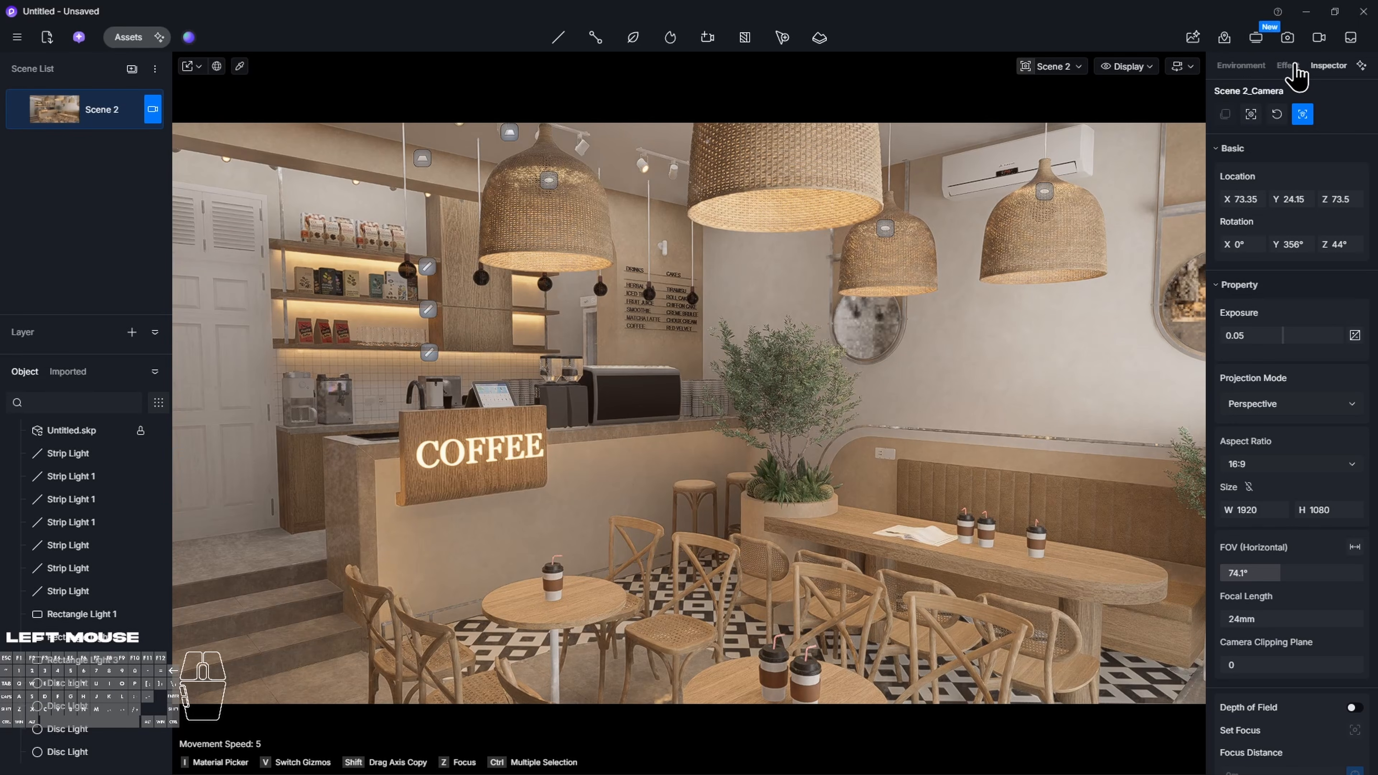
left_click(1286, 64)
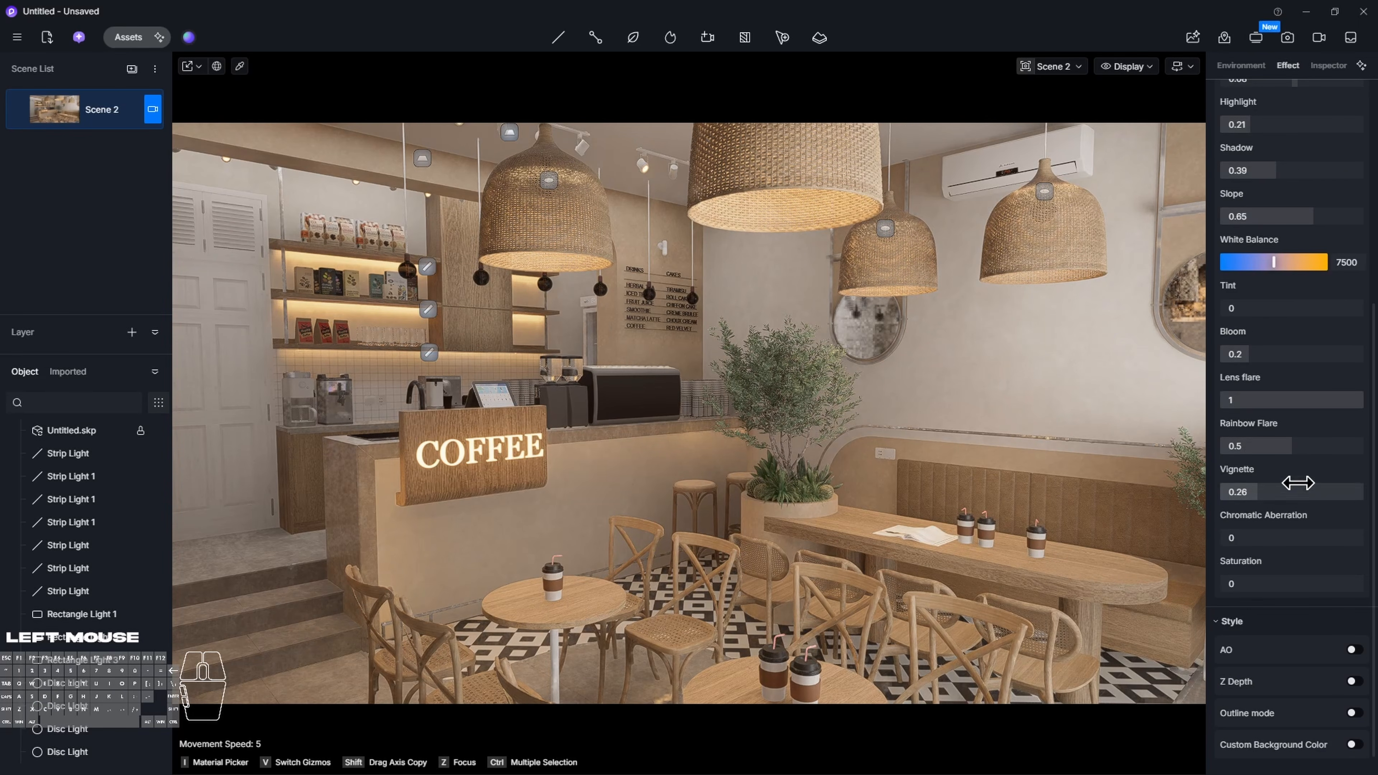
scroll(1292, 445, "up", 4)
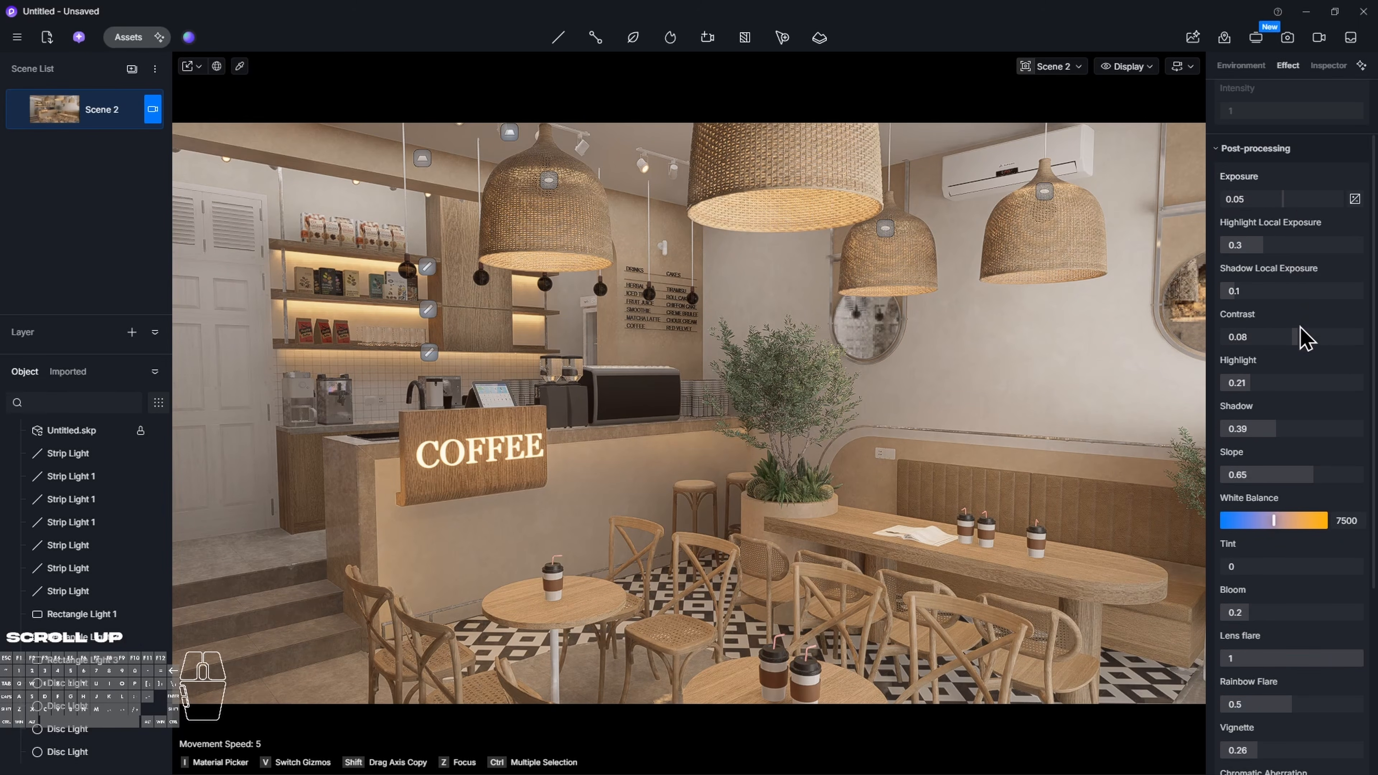
left_click(1308, 339)
left_click(1294, 429)
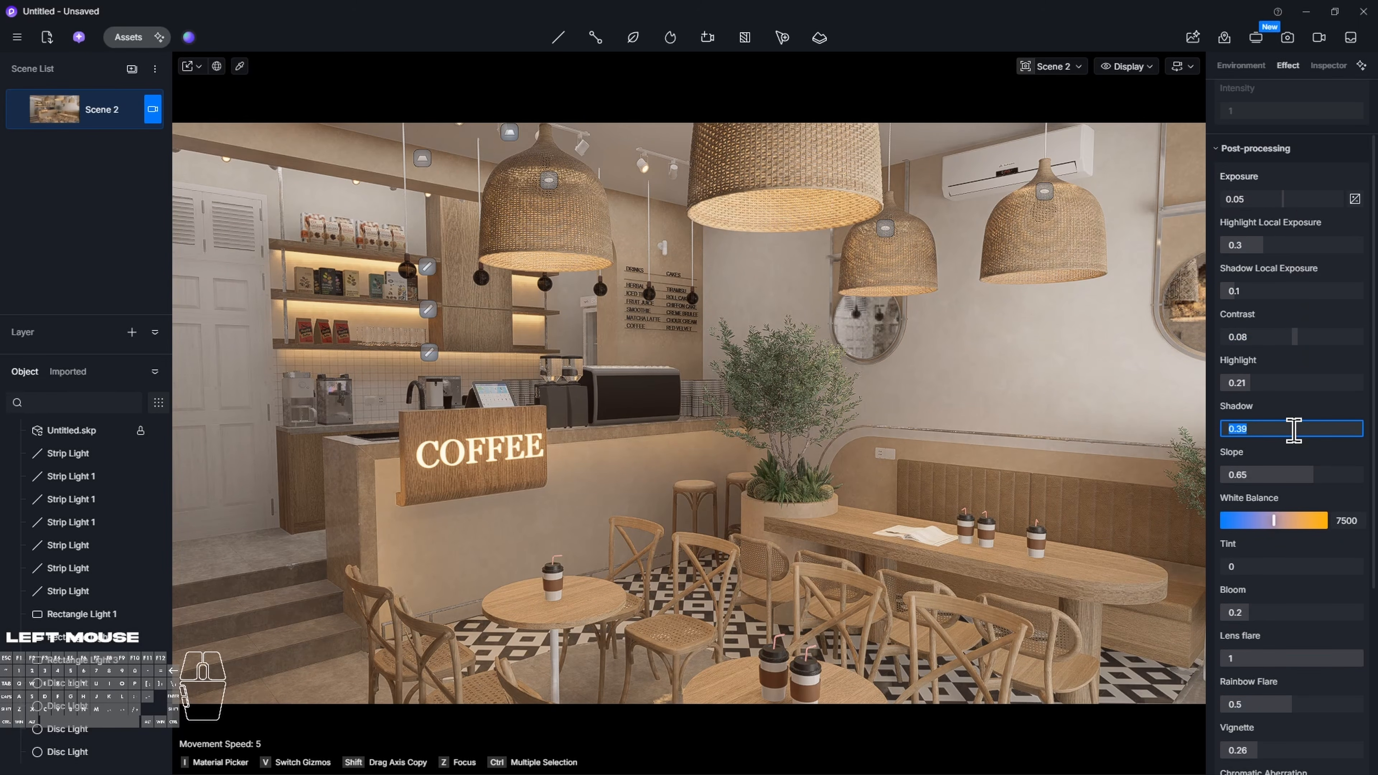
left_click(1308, 414)
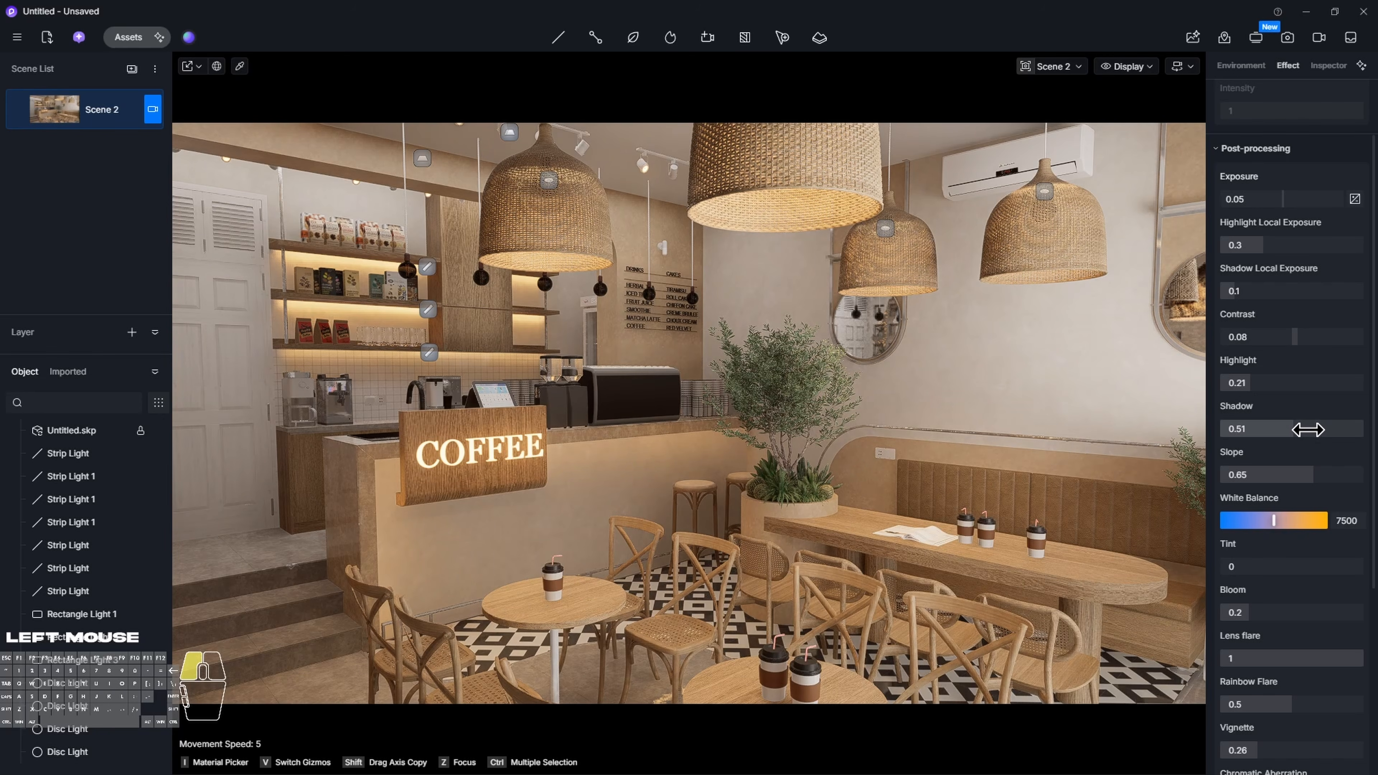
left_click(1307, 429)
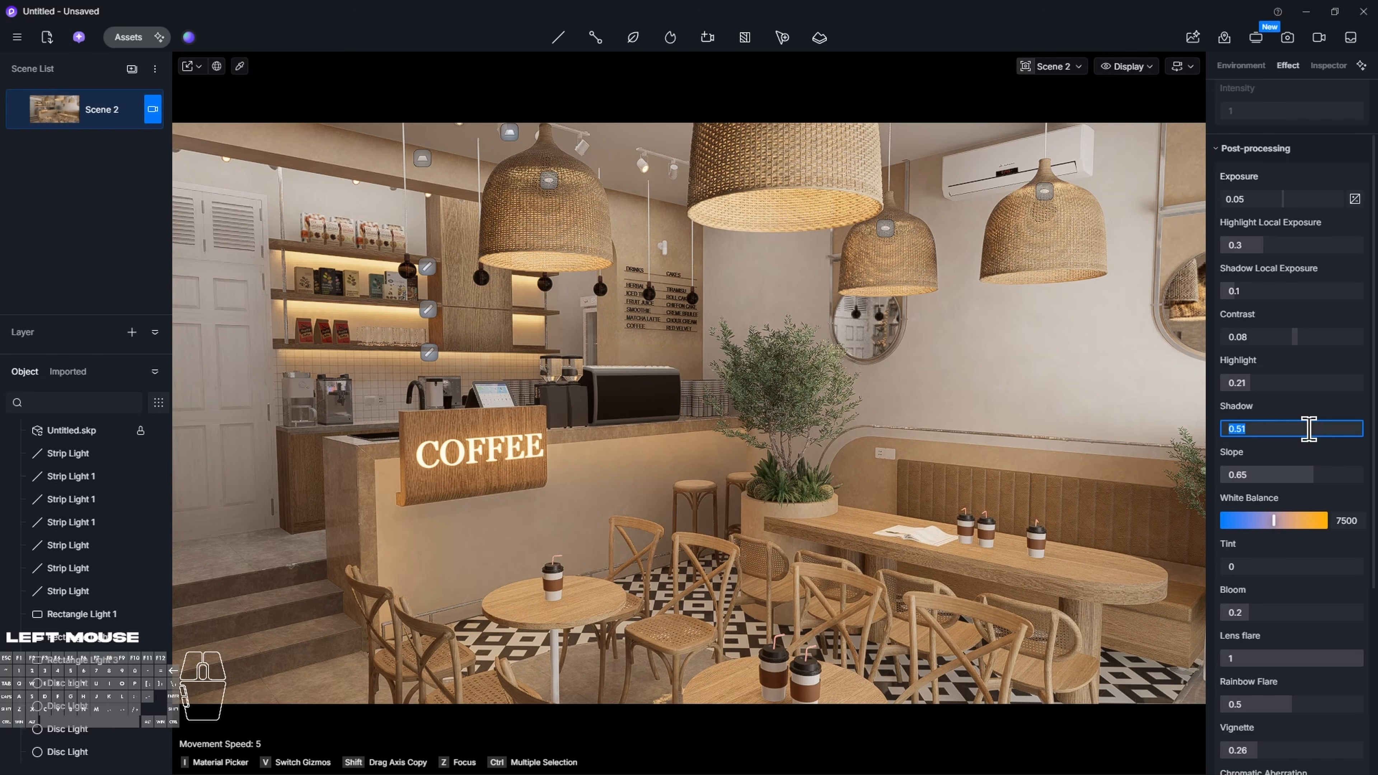
type(".5")
key("Return")
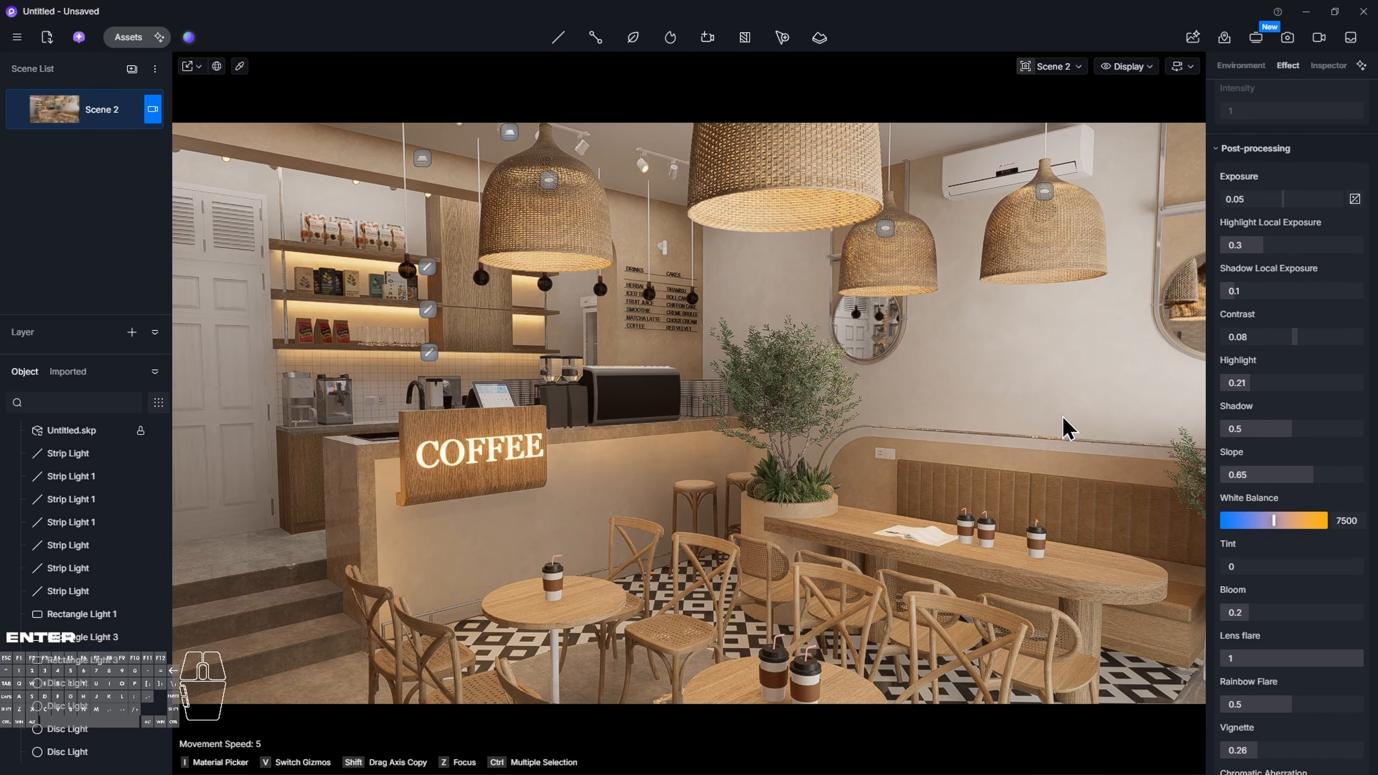
Lower the color temperature of Rectangle Light 3, above the wall shelves behind the hanging bulbs, to about 5950
right_click_drag(952, 418, 542, 419)
key("s")
key("q")
key("w")
key("d")
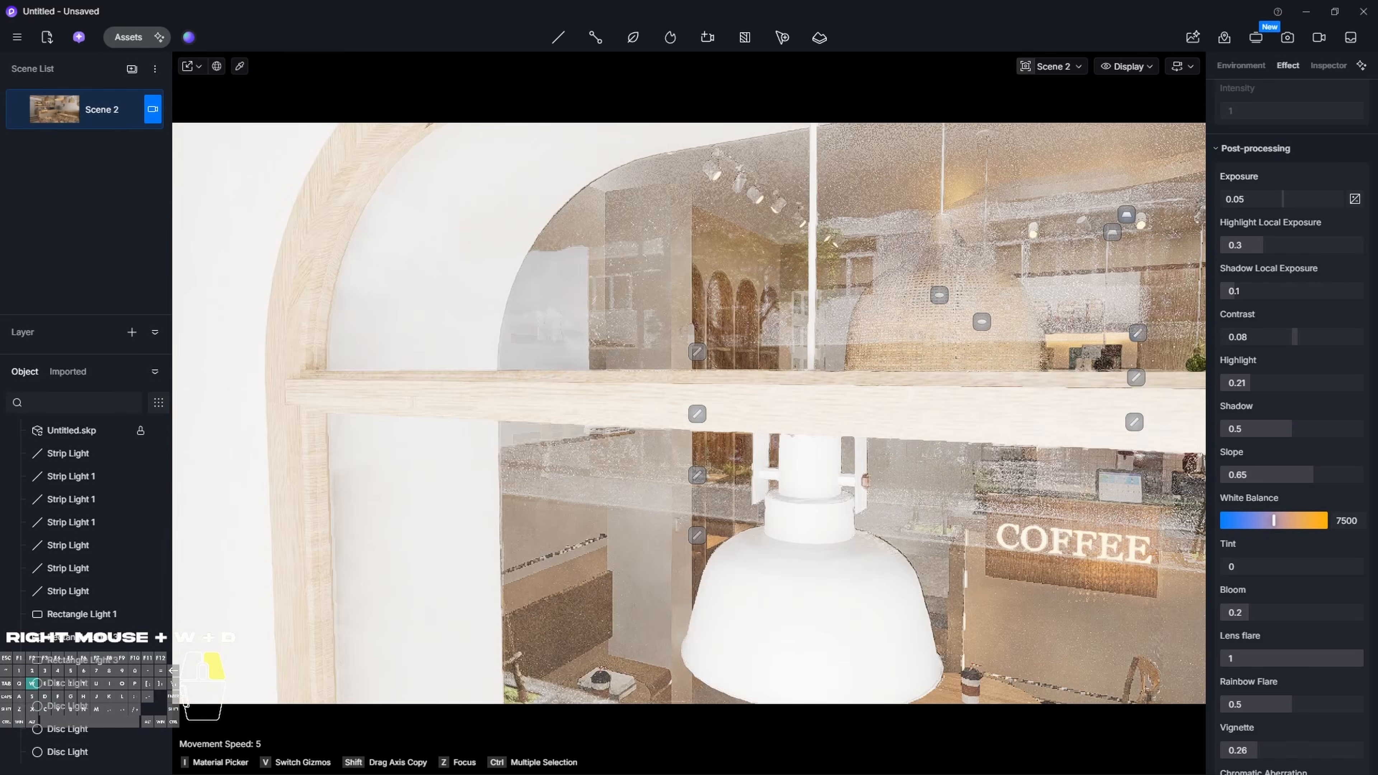
key("d")
right_click_drag(689, 413, 1006, 427)
key("s")
key("q")
key("w")
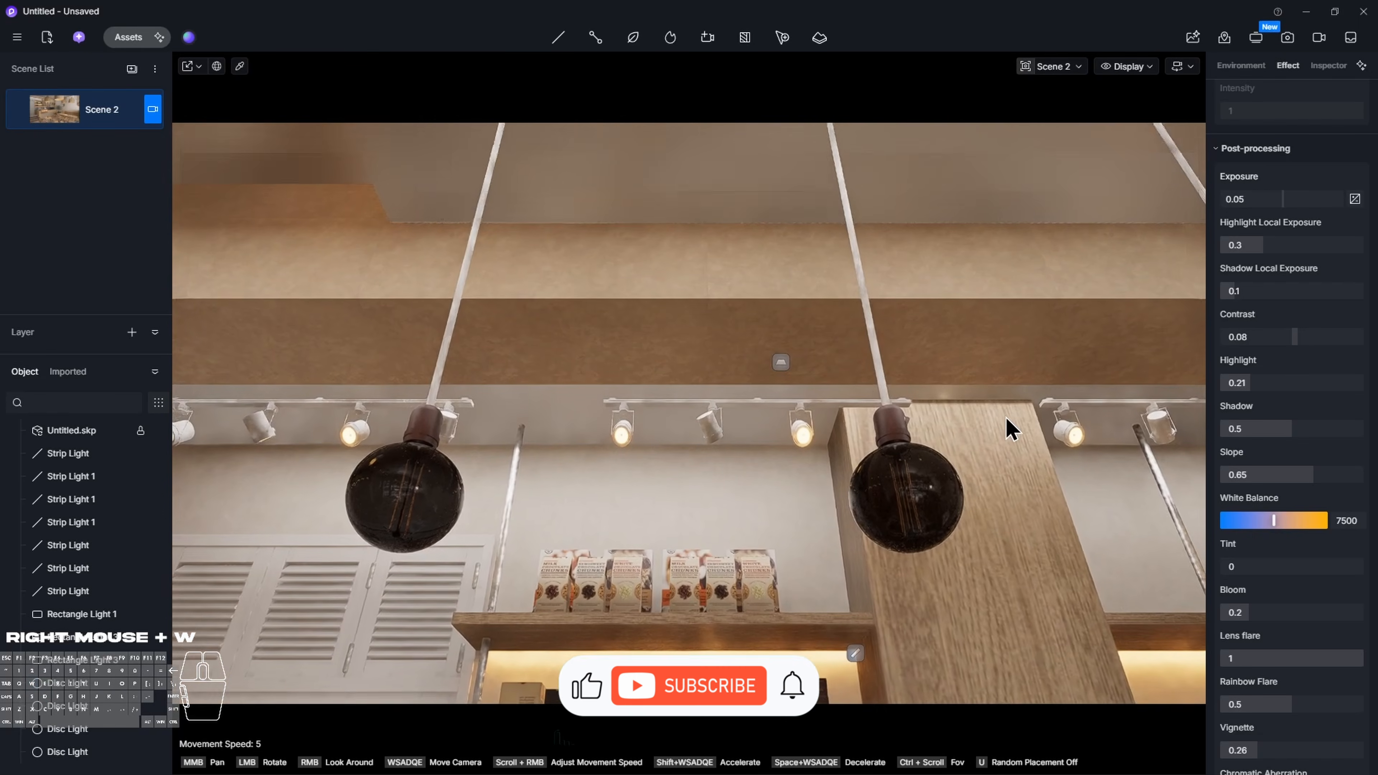
left_click(781, 376)
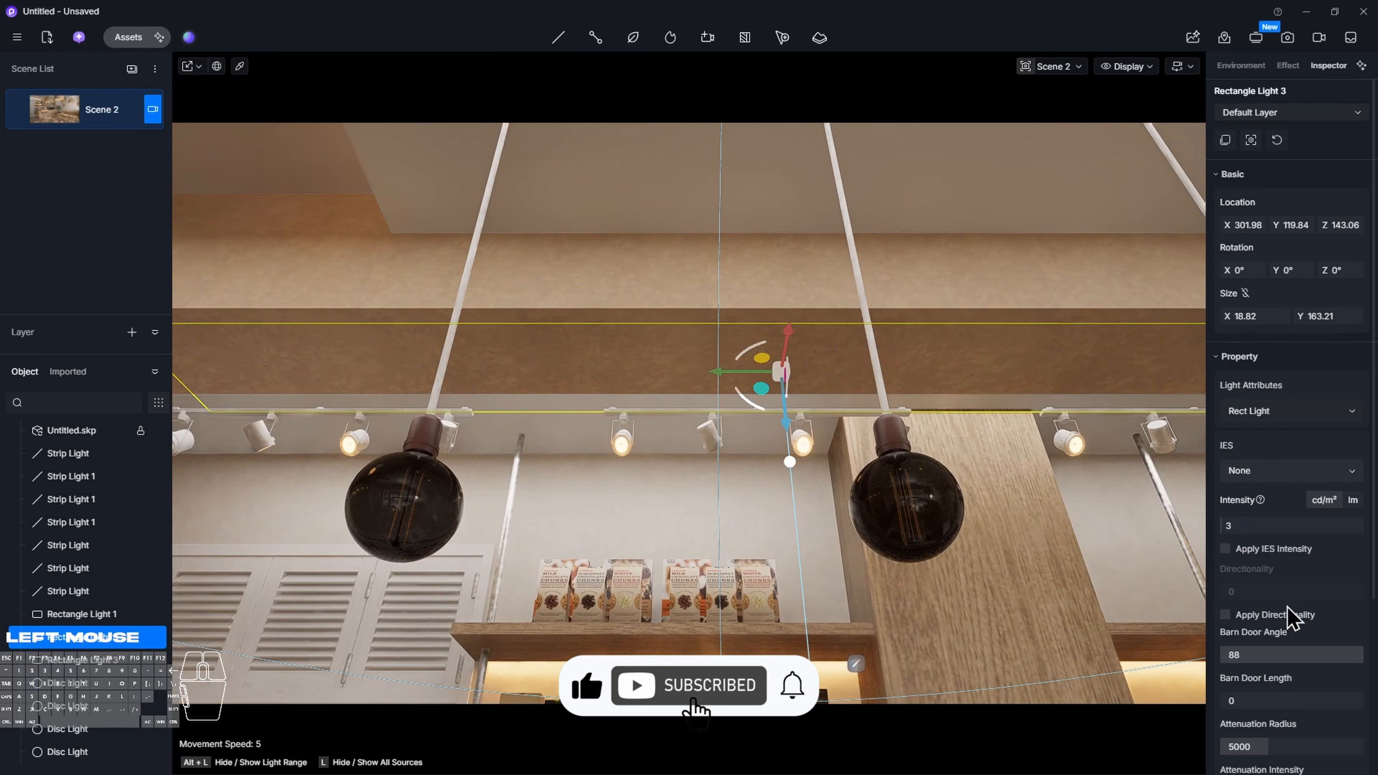
scroll(1298, 603, "down", 4)
left_click(1353, 685)
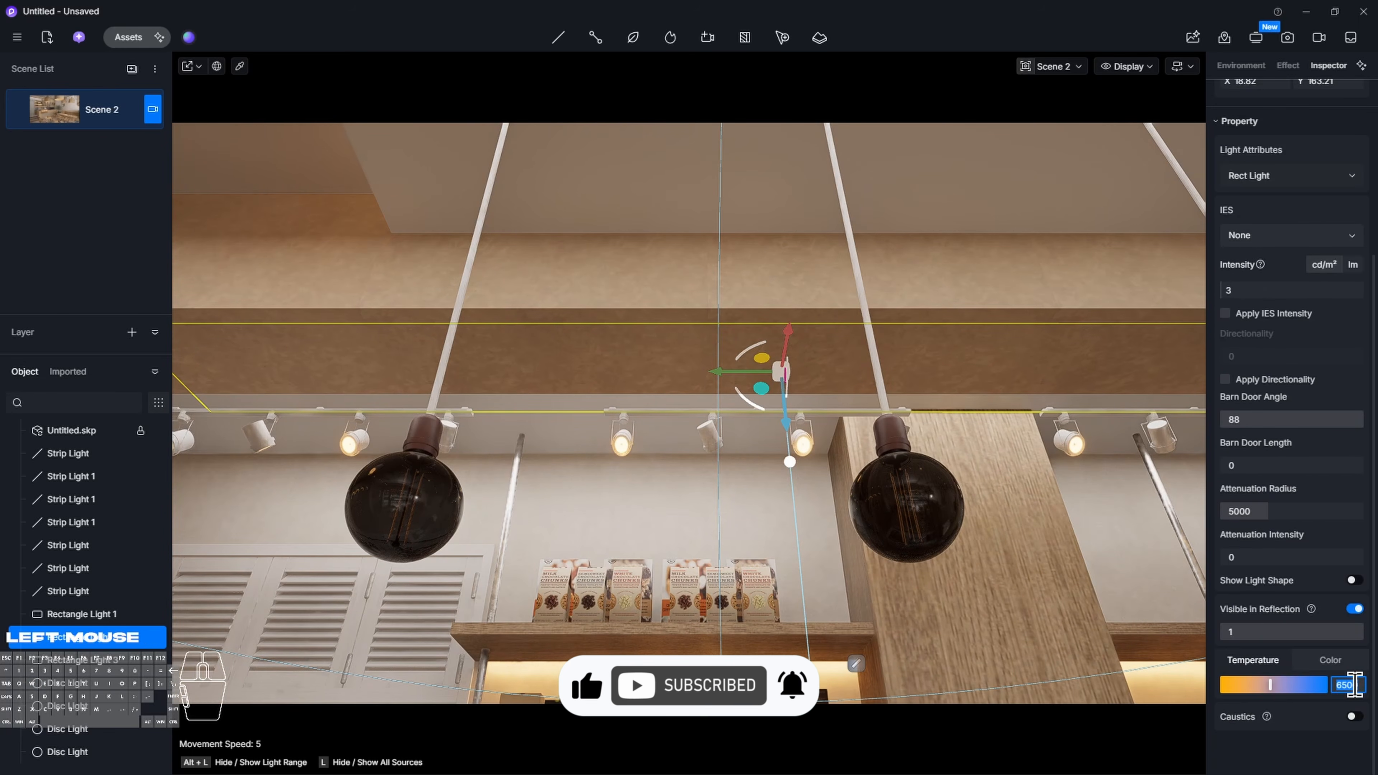
type("3")
left_click(1265, 685)
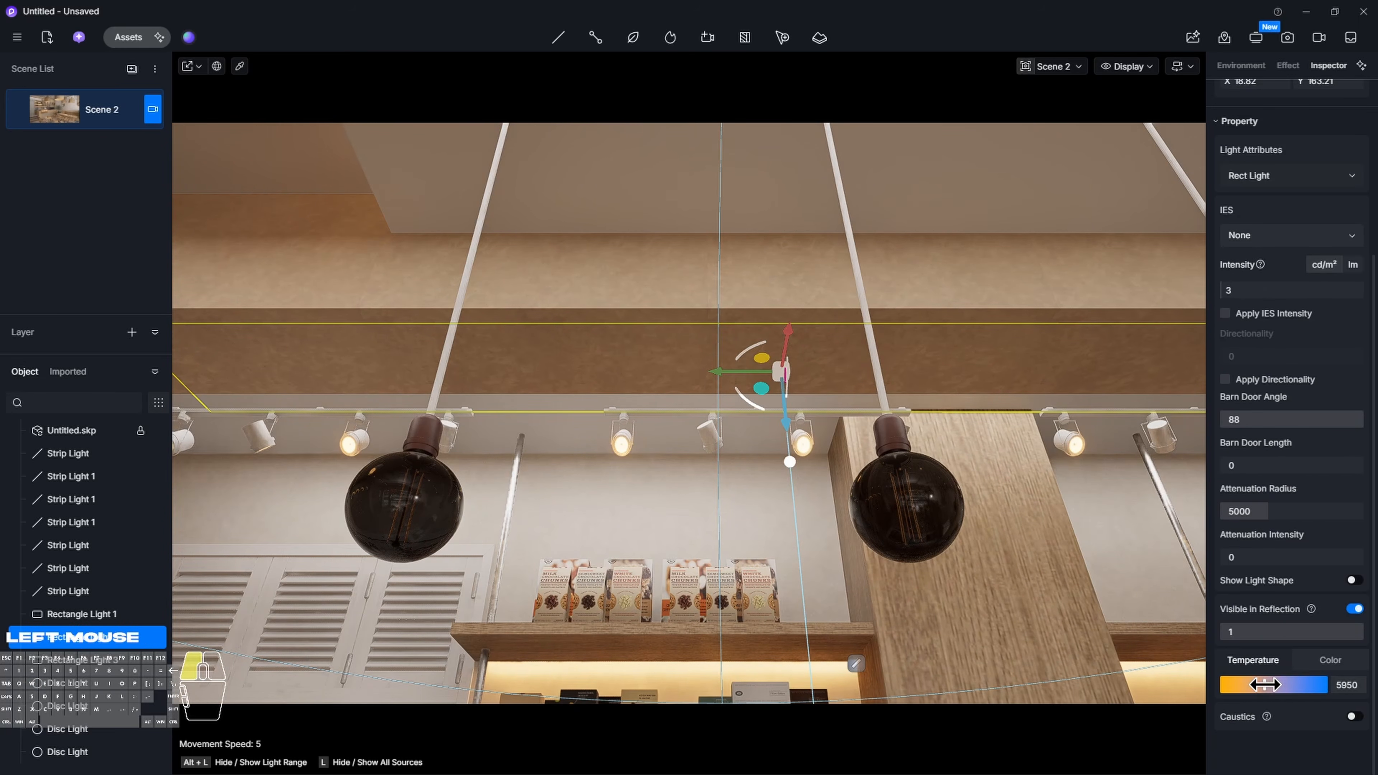
Lower the color temperature of the wider rectangle light below the ceiling, beside the woven pendant, to about 5800
right_click_drag(1178, 602, 1177, 602)
key("q")
right_click_drag(895, 314, 895, 313)
key("q")
left_click(754, 326)
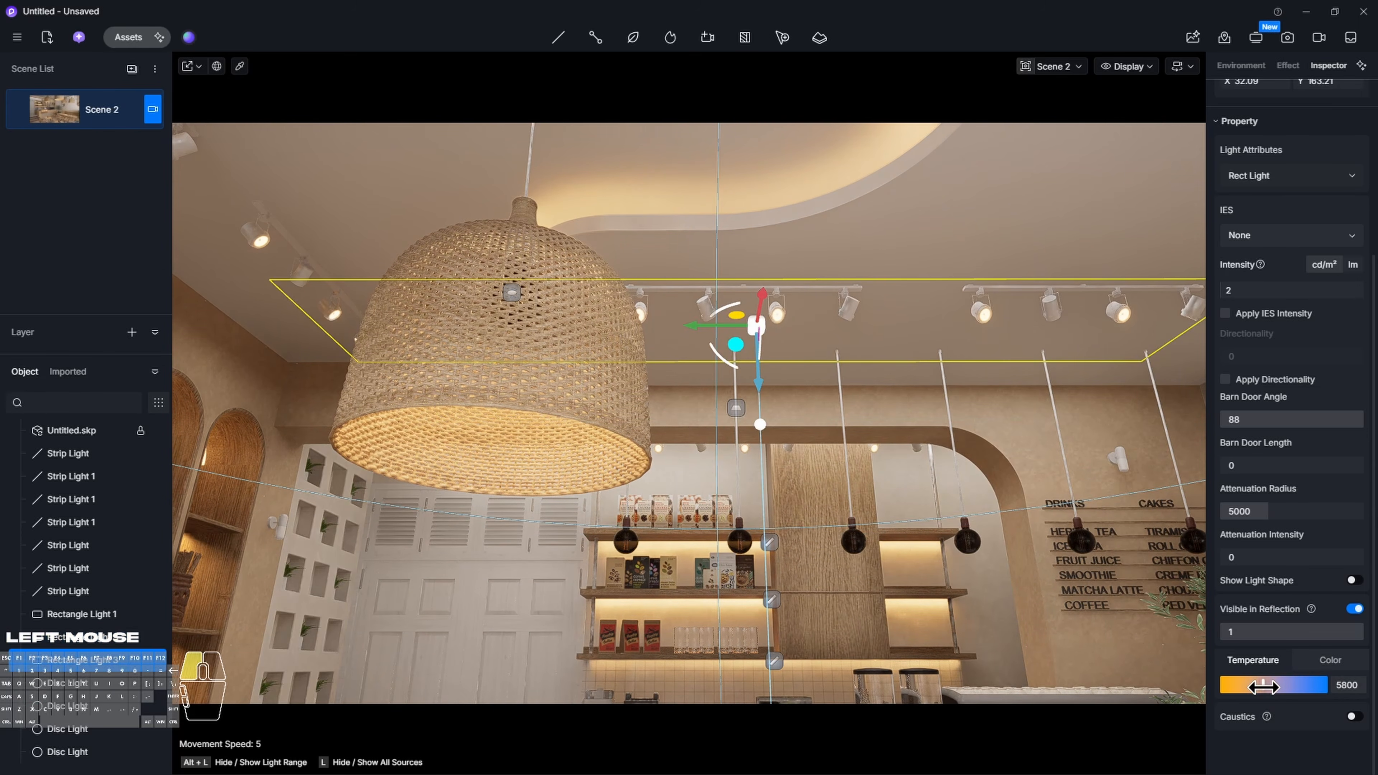
Examine the lighting around the café interior from several viewpoints and return to the Scene 2 camera
right_click_drag(895, 414, 895, 414)
key("Escape")
key("s")
key("s")
key("a")
key("w")
key("s")
key("a")
key("w")
key("a")
key("s")
key("d")
key("d")
key("a")
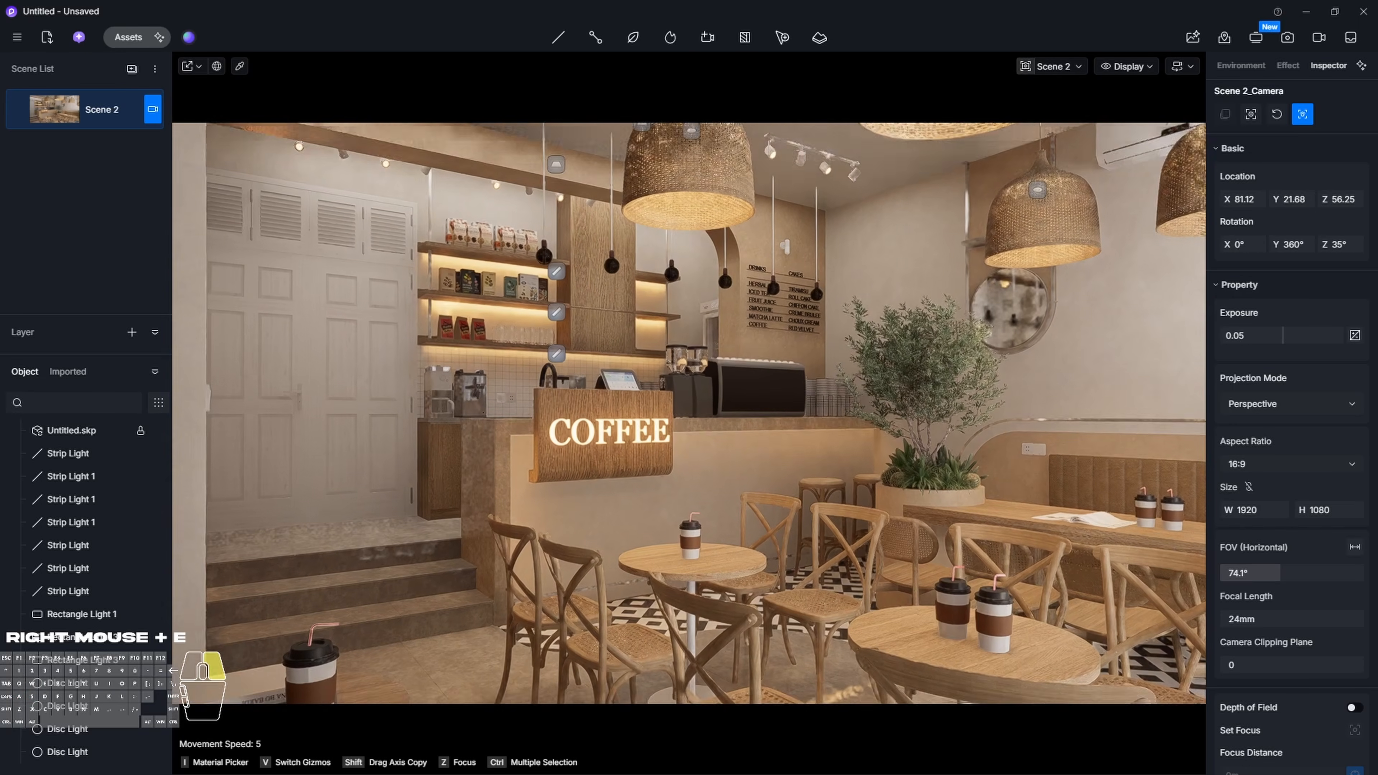
left_click(58, 115)
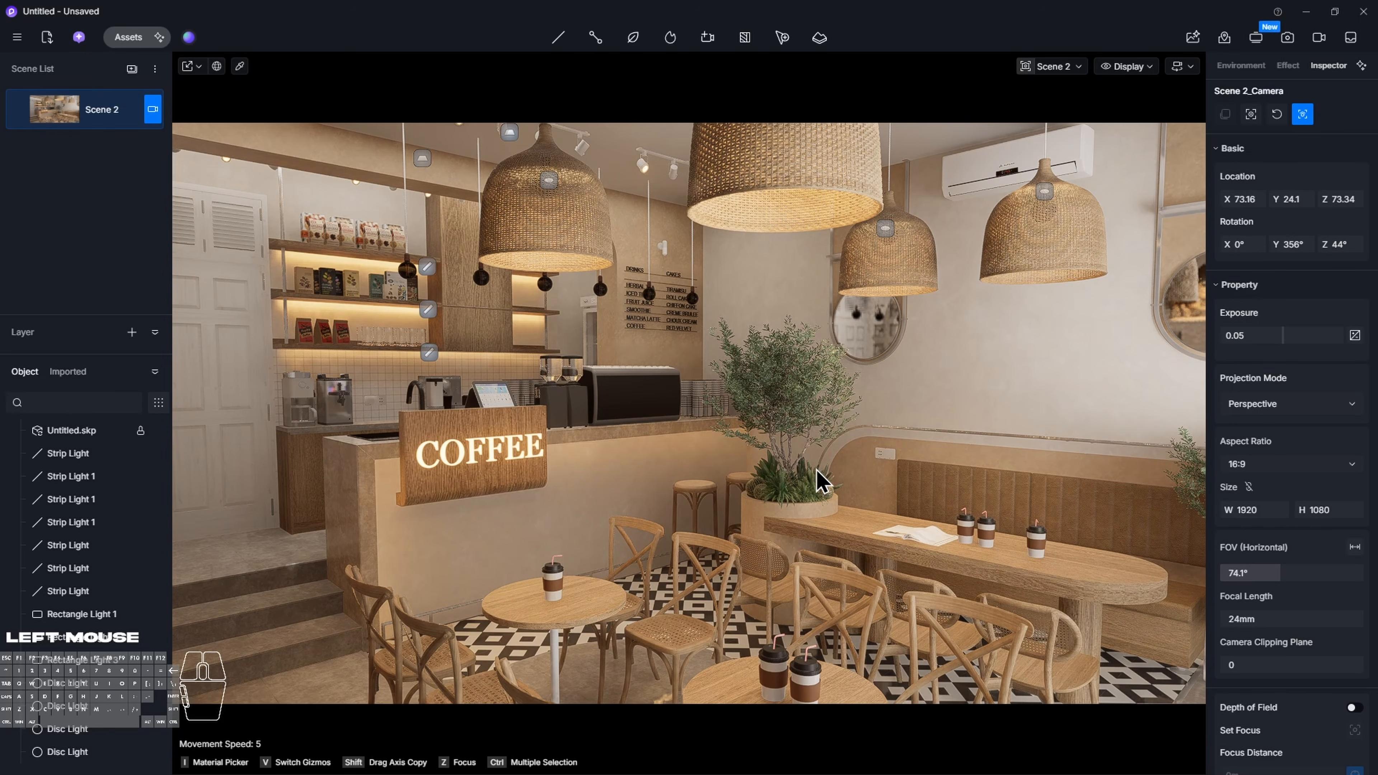
Reframe Scene 2 from a lower viewpoint behind the café chairs and switch its projection to Two-point Perspective
right_click_drag(823, 456, 806, 439)
key("e")
key("a")
key("d")
key("e")
key("q")
left_click(926, 142)
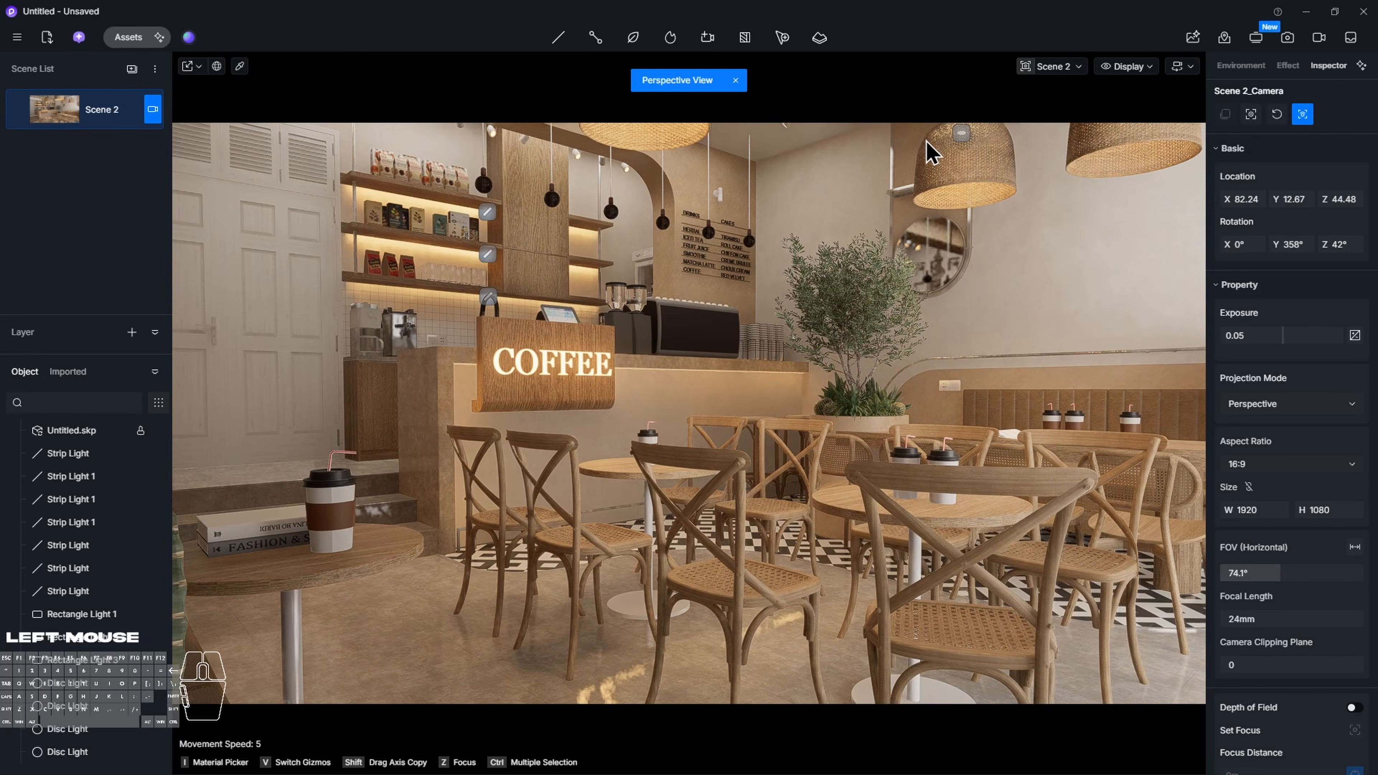
left_click(1061, 71)
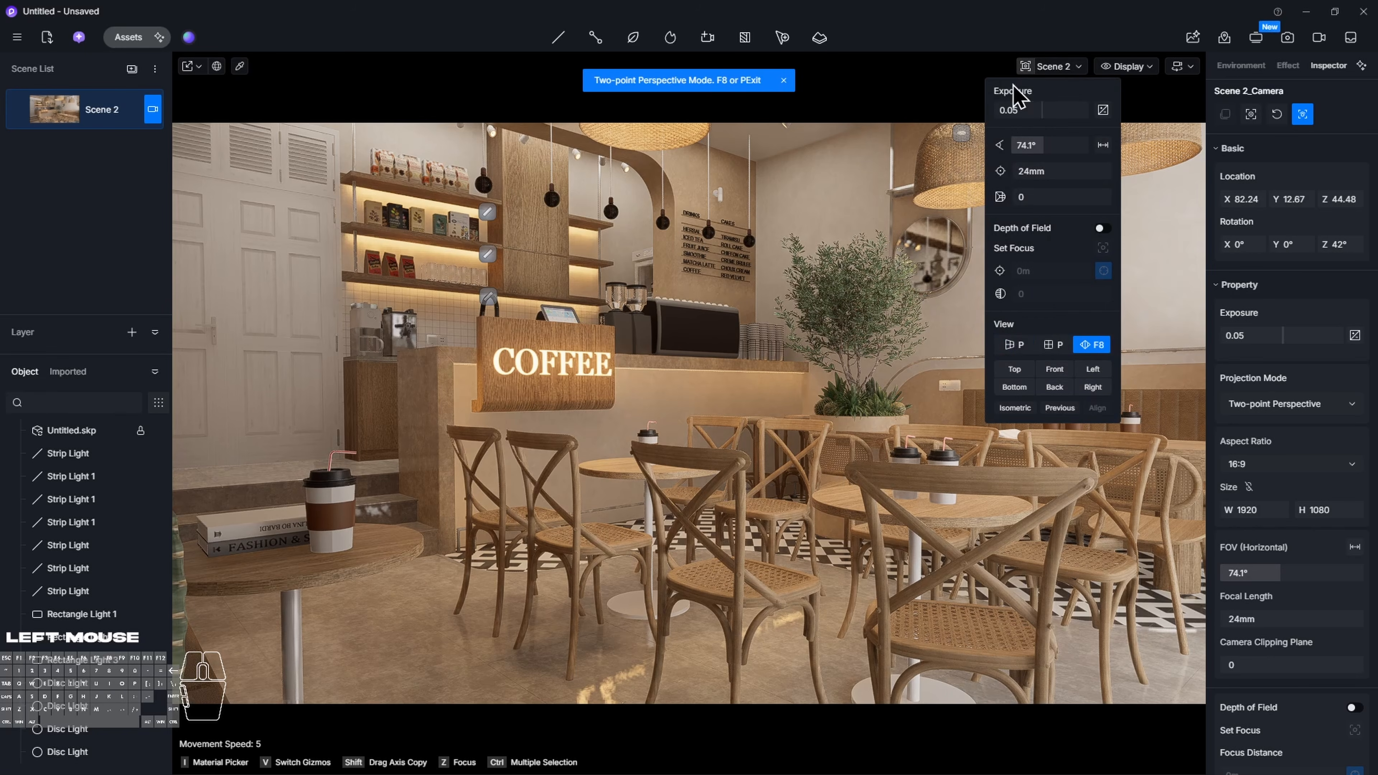
Add Scene 3 from behind the plant and long table, facing the arched shelves and the COFFEE counter
key("F1")
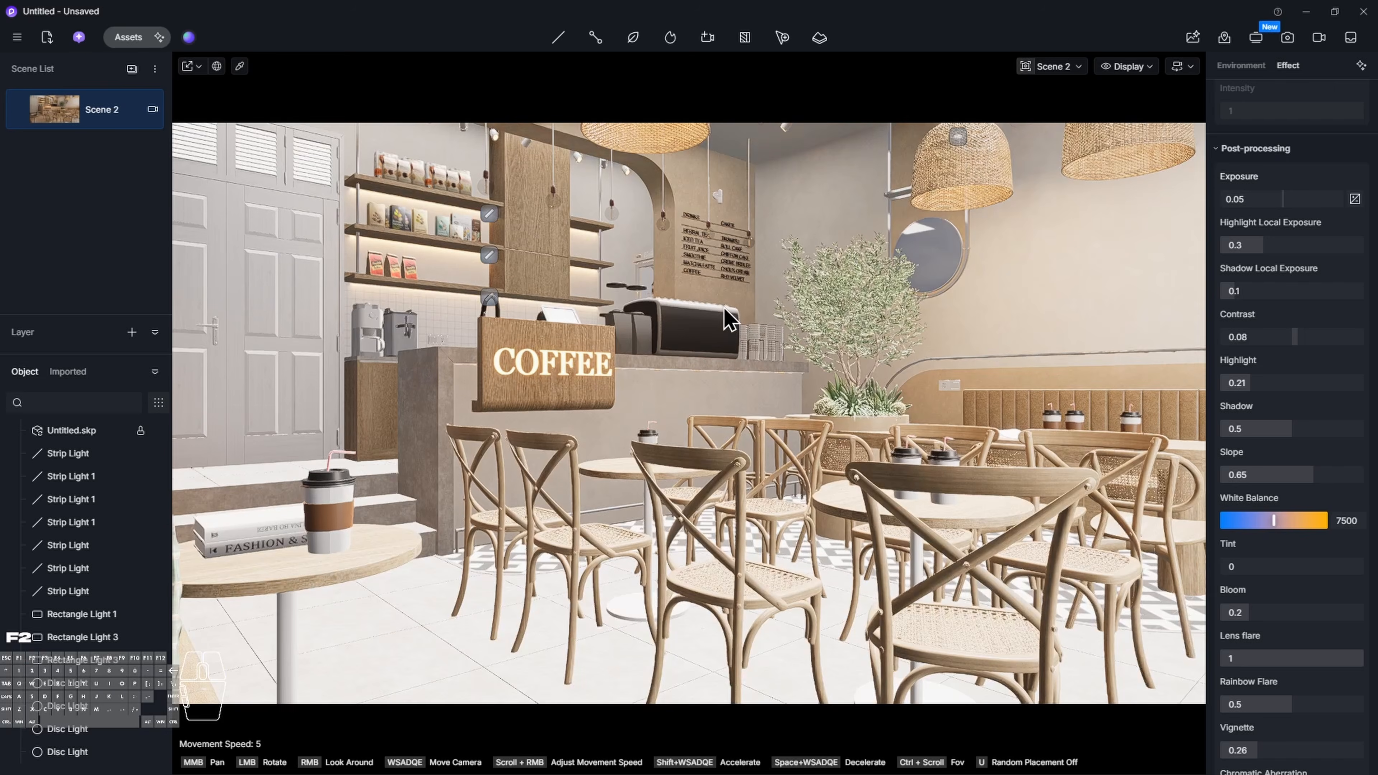
right_click_drag(726, 317, 423, 320)
key("d")
key("s")
key("s")
key("q")
key("s")
key("a")
key("s")
key("d")
key("a")
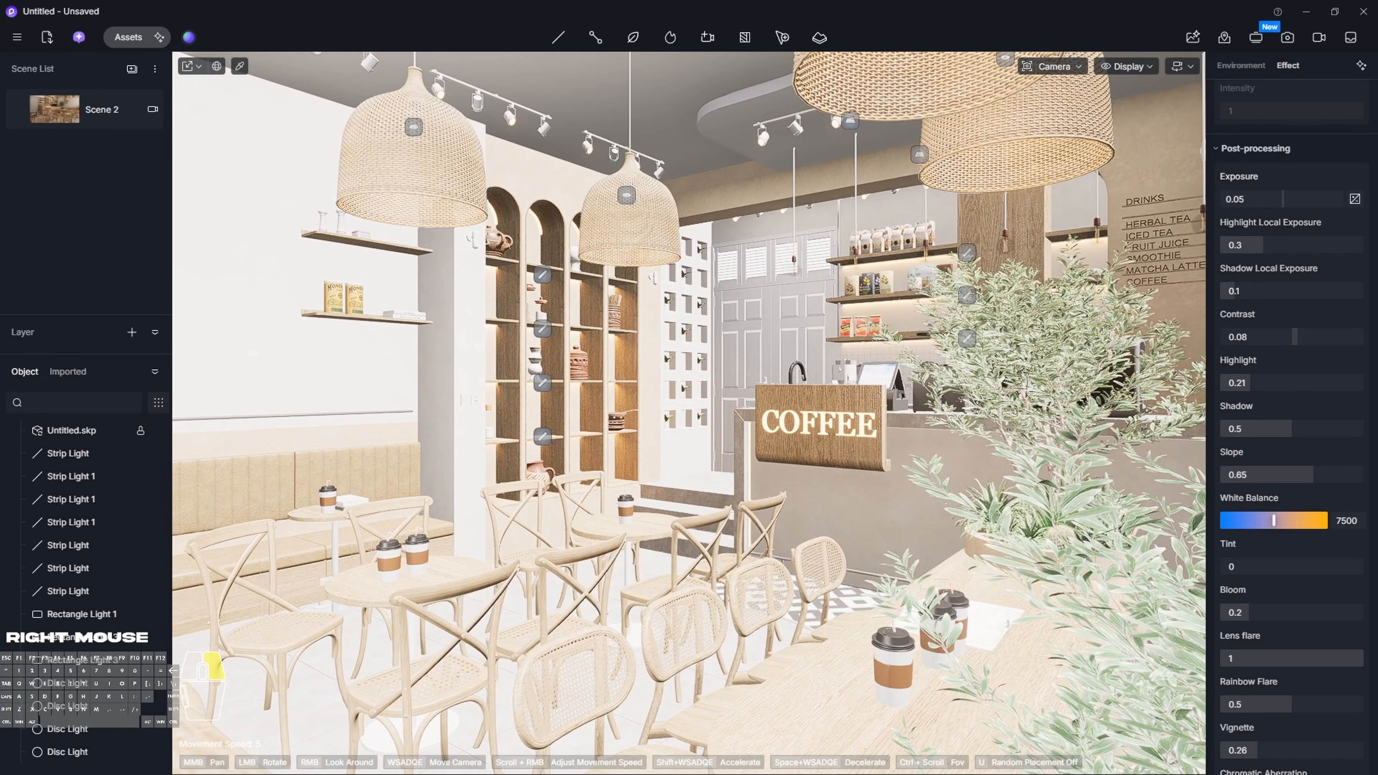
left_click(132, 69)
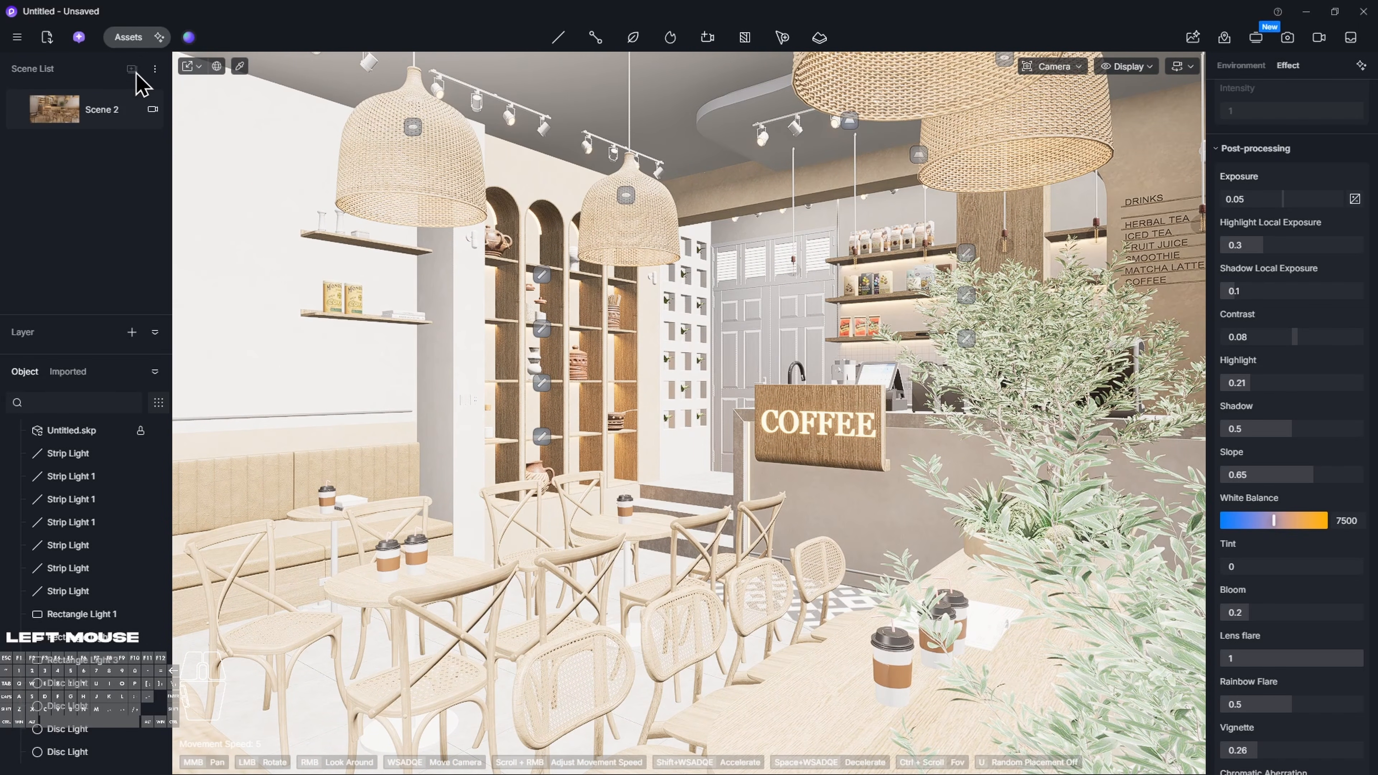
key("F1")
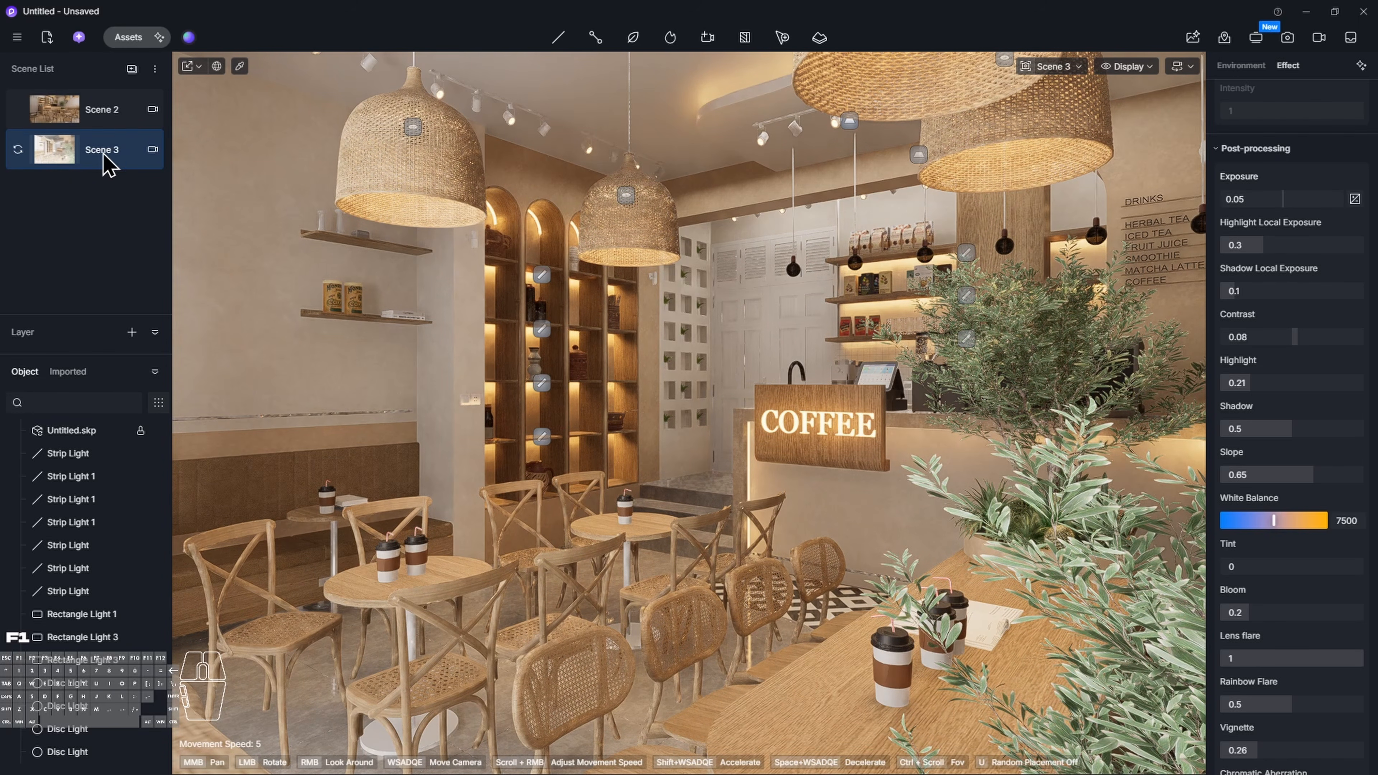
Set the Scene 3 aspect ratio to 16:9 and rotate its camera slightly to adjust the framing
left_click(153, 150)
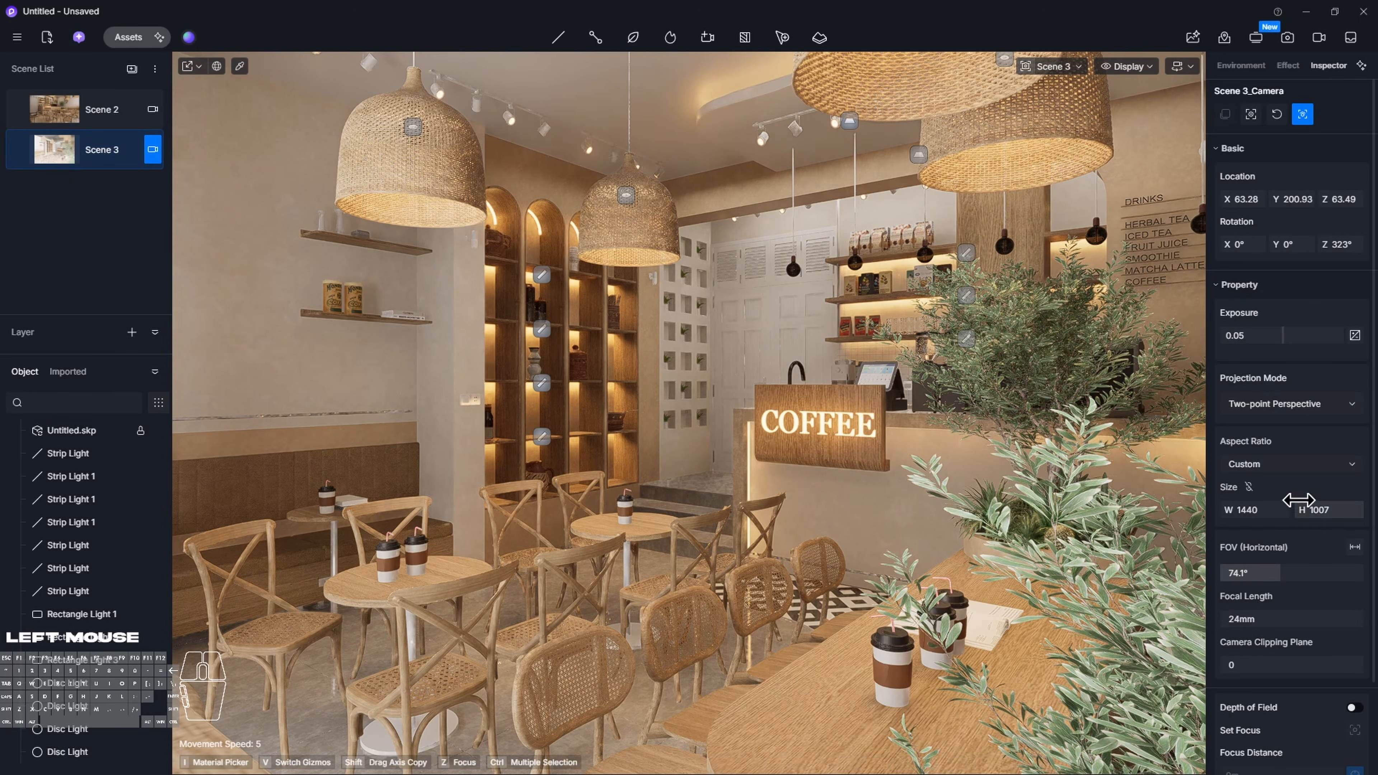
left_click(1306, 468)
left_click(1302, 488)
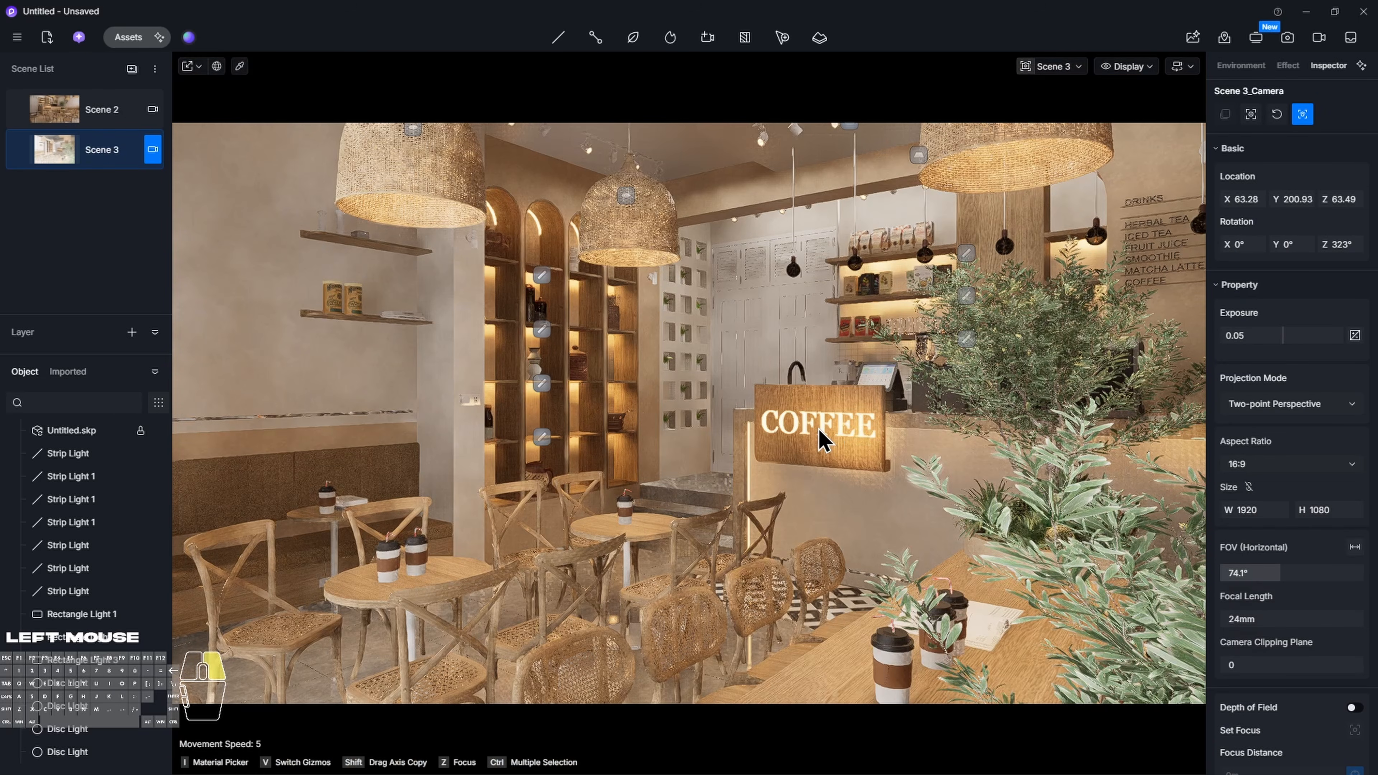
mouse_move(819, 437)
right_mouse_down()
mouse_move(847, 435)
mouse_move(831, 433)
right_mouse_up()
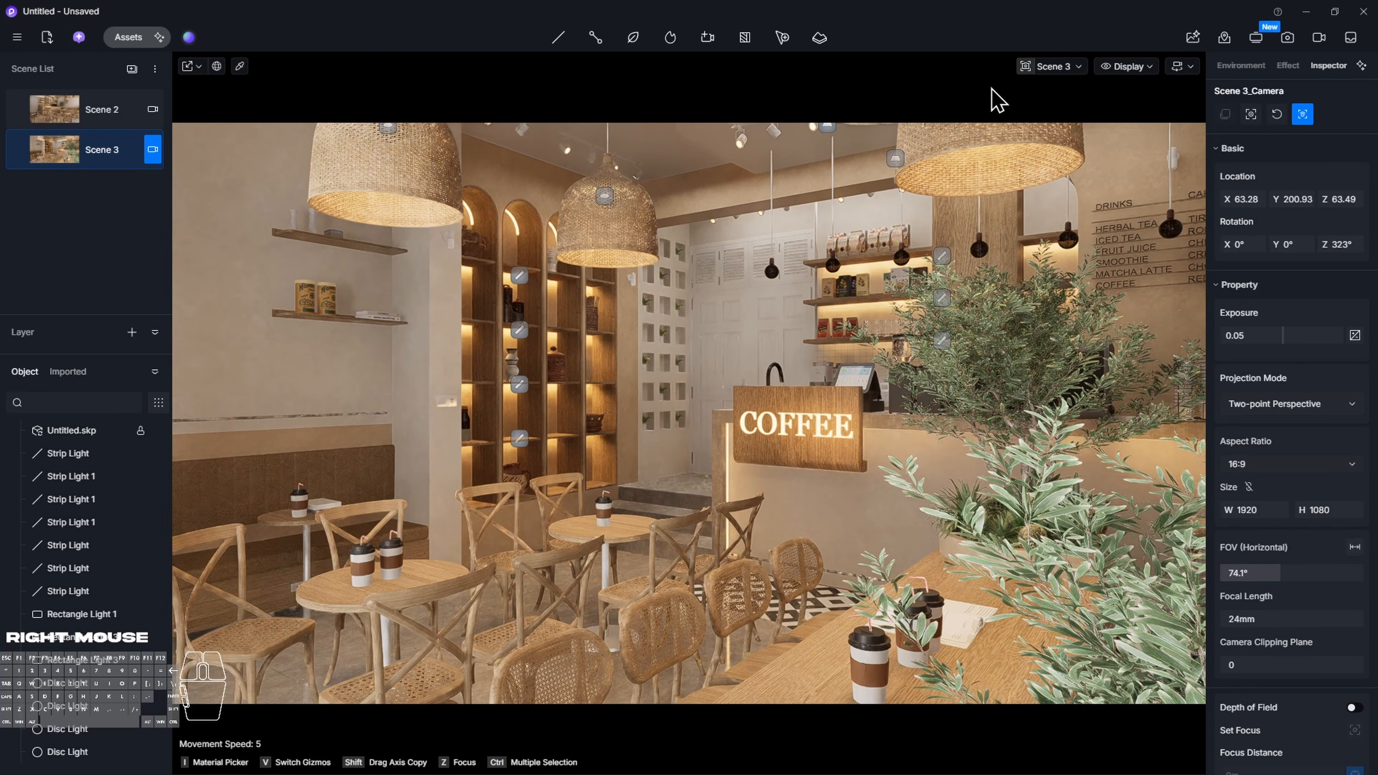
Enable depth of field for Scene 3, focus on the chair beside the counter, and set the blur amount to 10
left_click(1034, 70)
left_click(1115, 233)
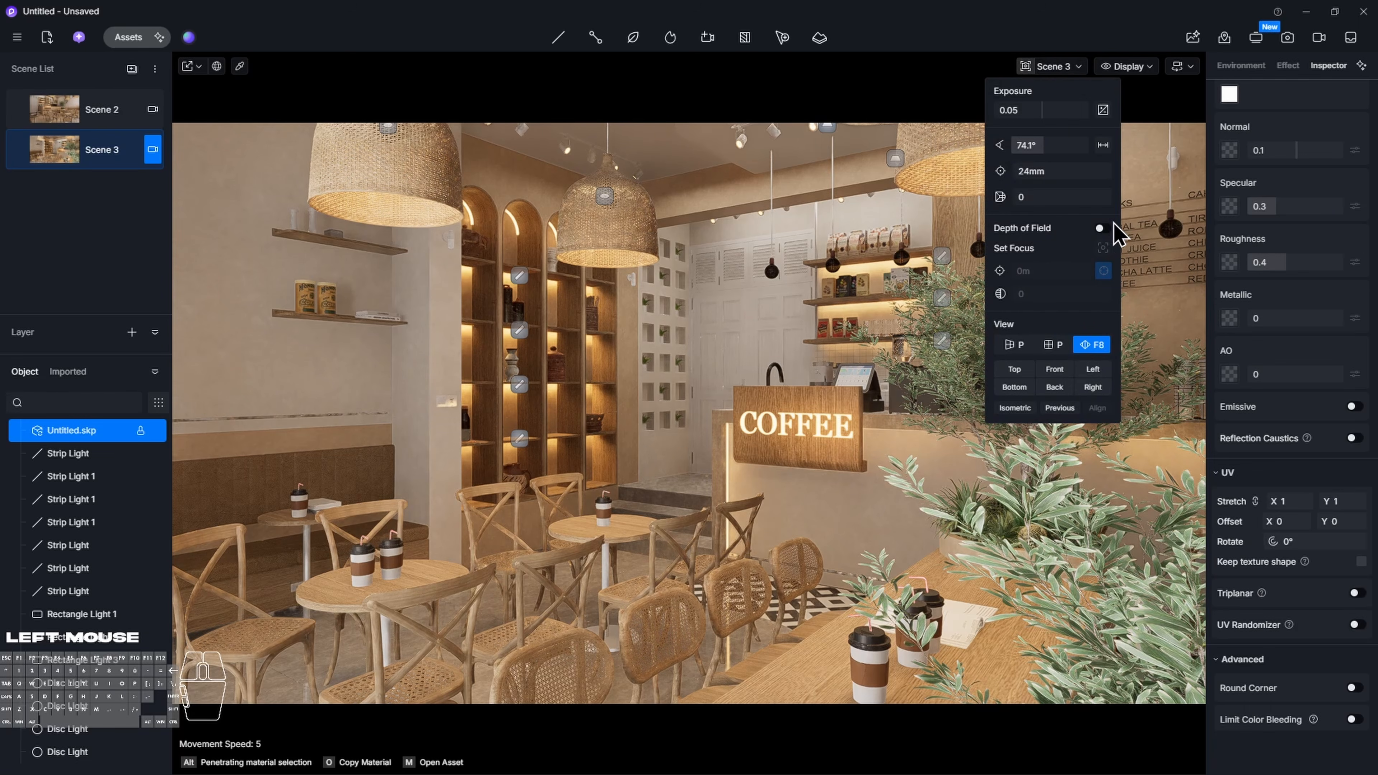
left_click(1101, 228)
left_click(1104, 248)
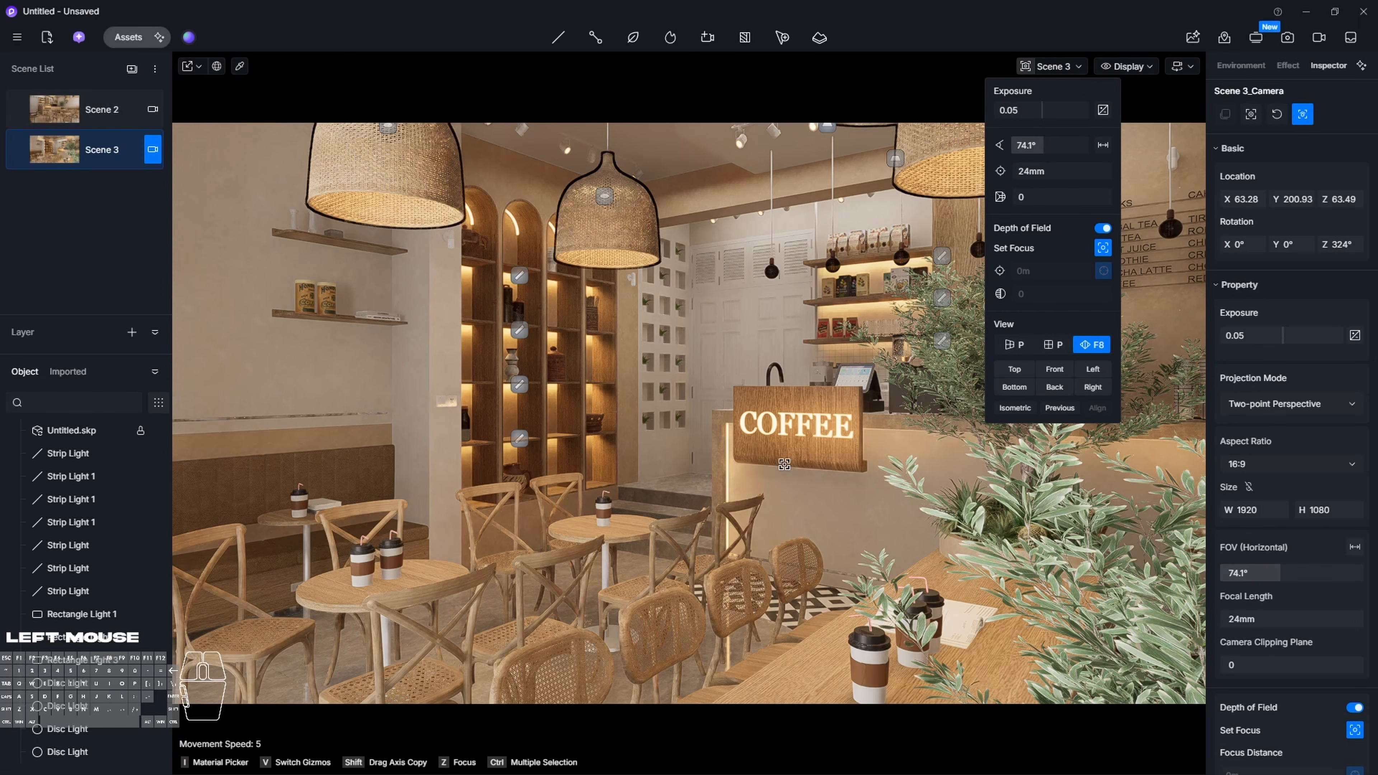
left_click(741, 507)
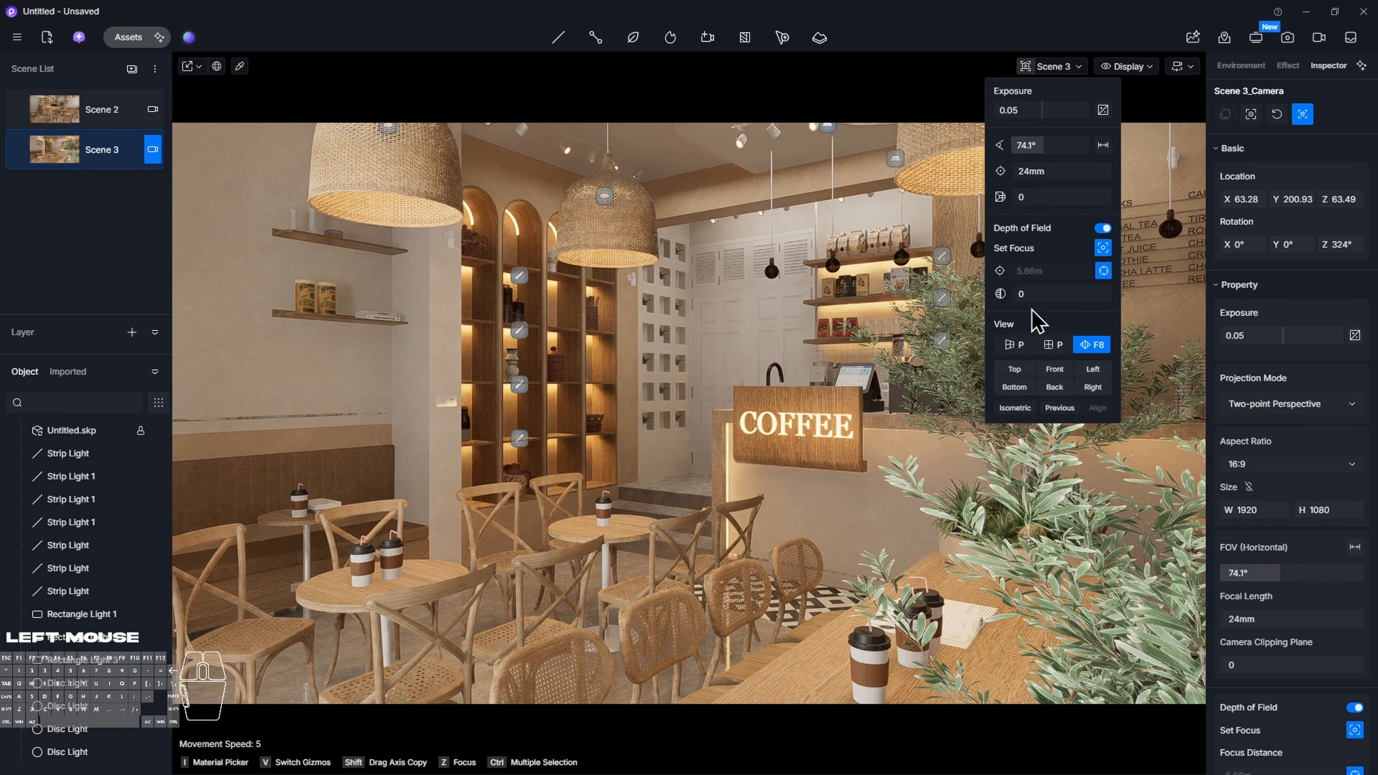
left_click(1040, 293)
type("10")
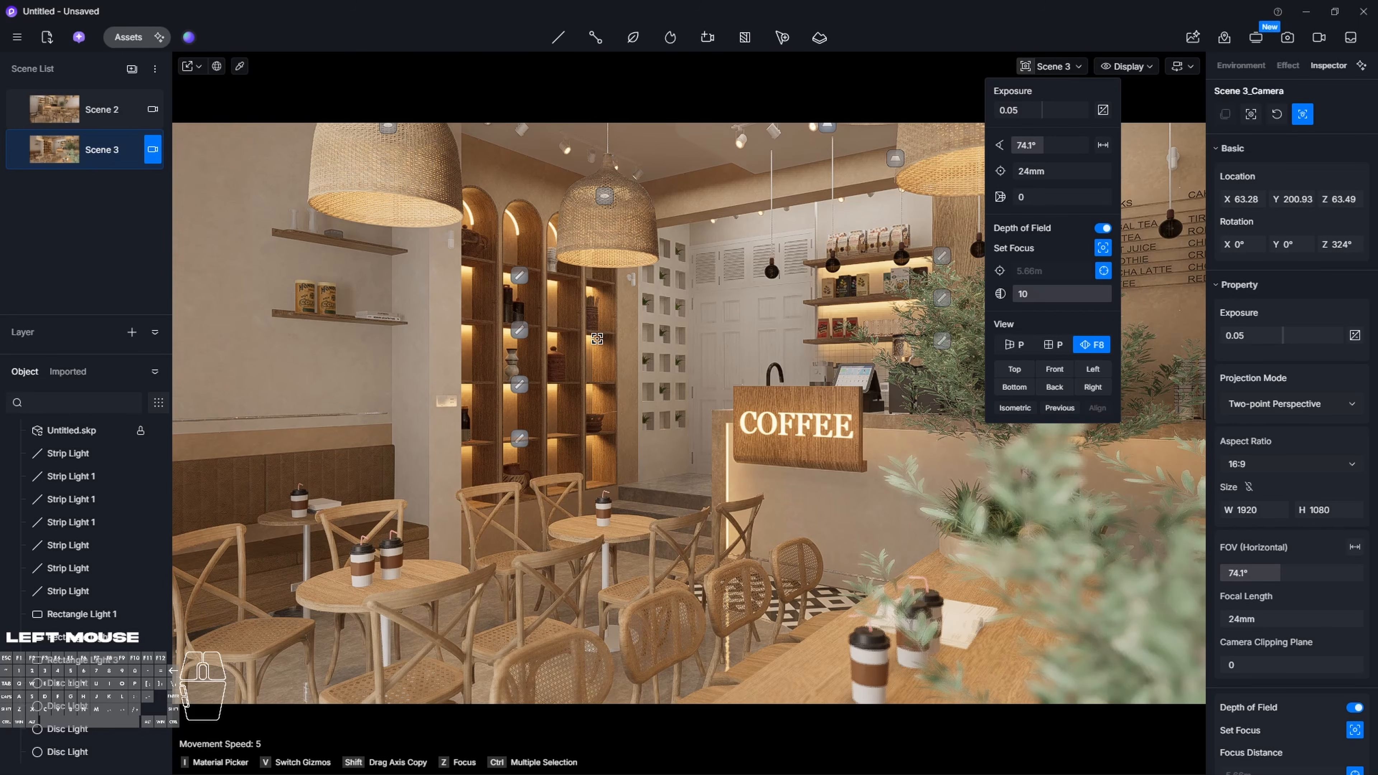
Add Scene 4 and sample the hanging bulb beside the drinks menu with the material picker
left_click(131, 69)
key("w")
right_click_drag(597, 339, 689, 339)
left_click(756, 339)
key("q")
key("s")
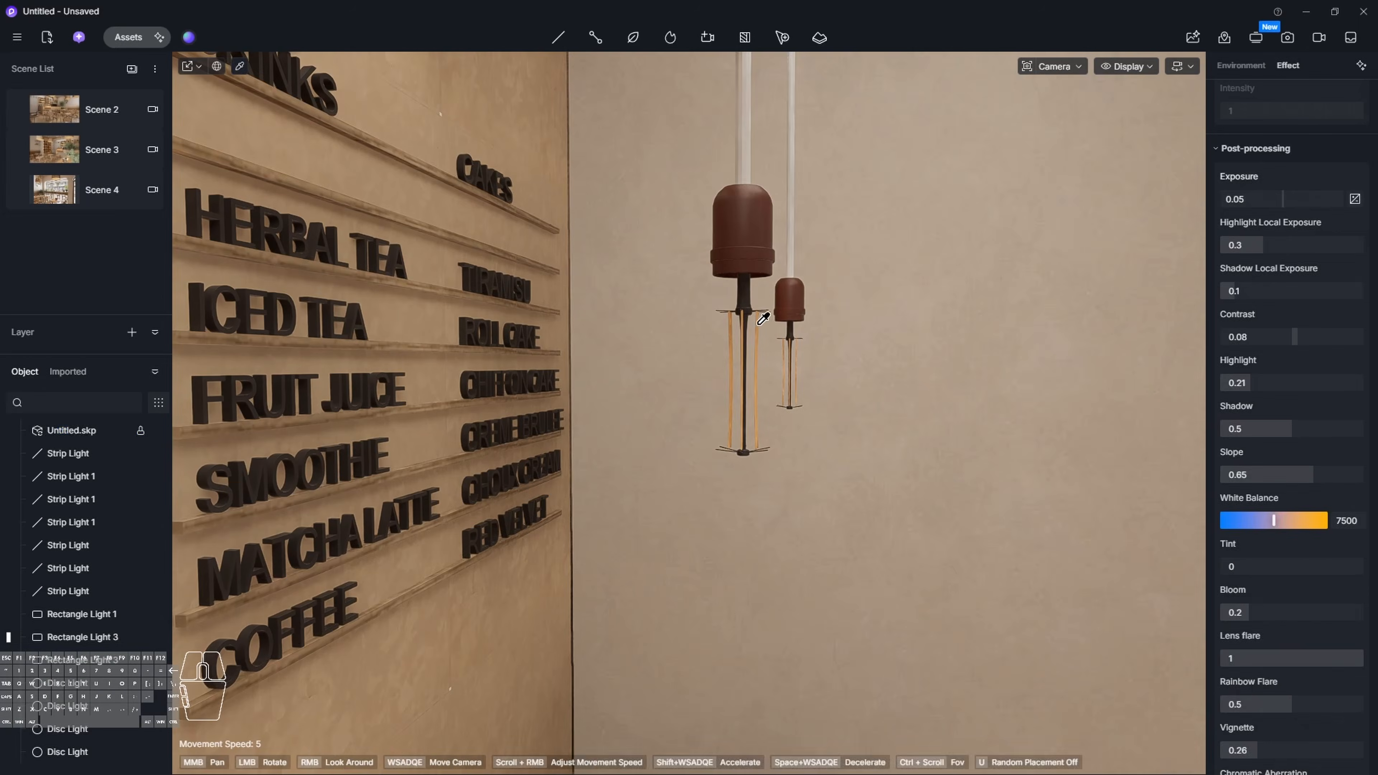
left_click(764, 318)
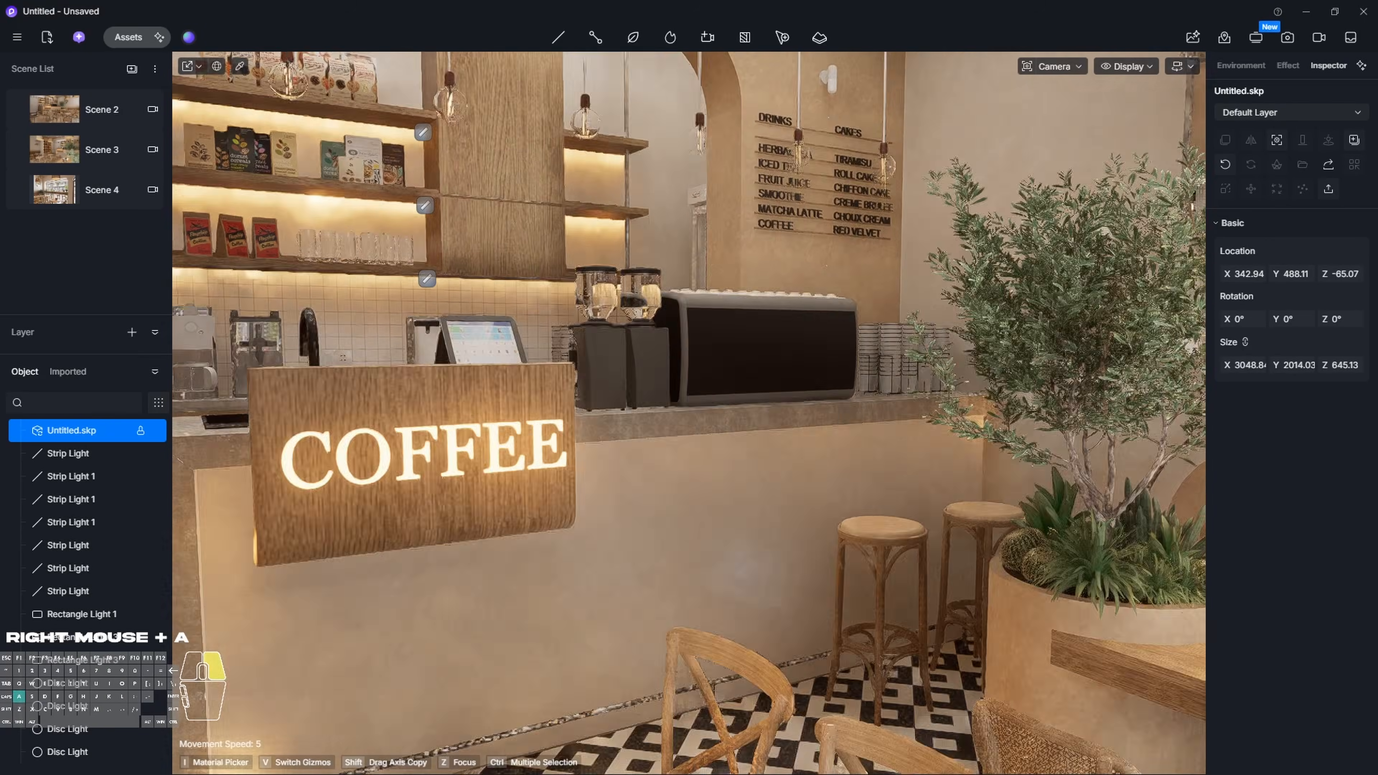
Add Scene 5 facing the arched shelves and the COFFEE sign, with a 1440 × 810 frame
right_click_drag(760, 380, 814, 386)
middle_click_drag(814, 386, 851, 388, "shift")
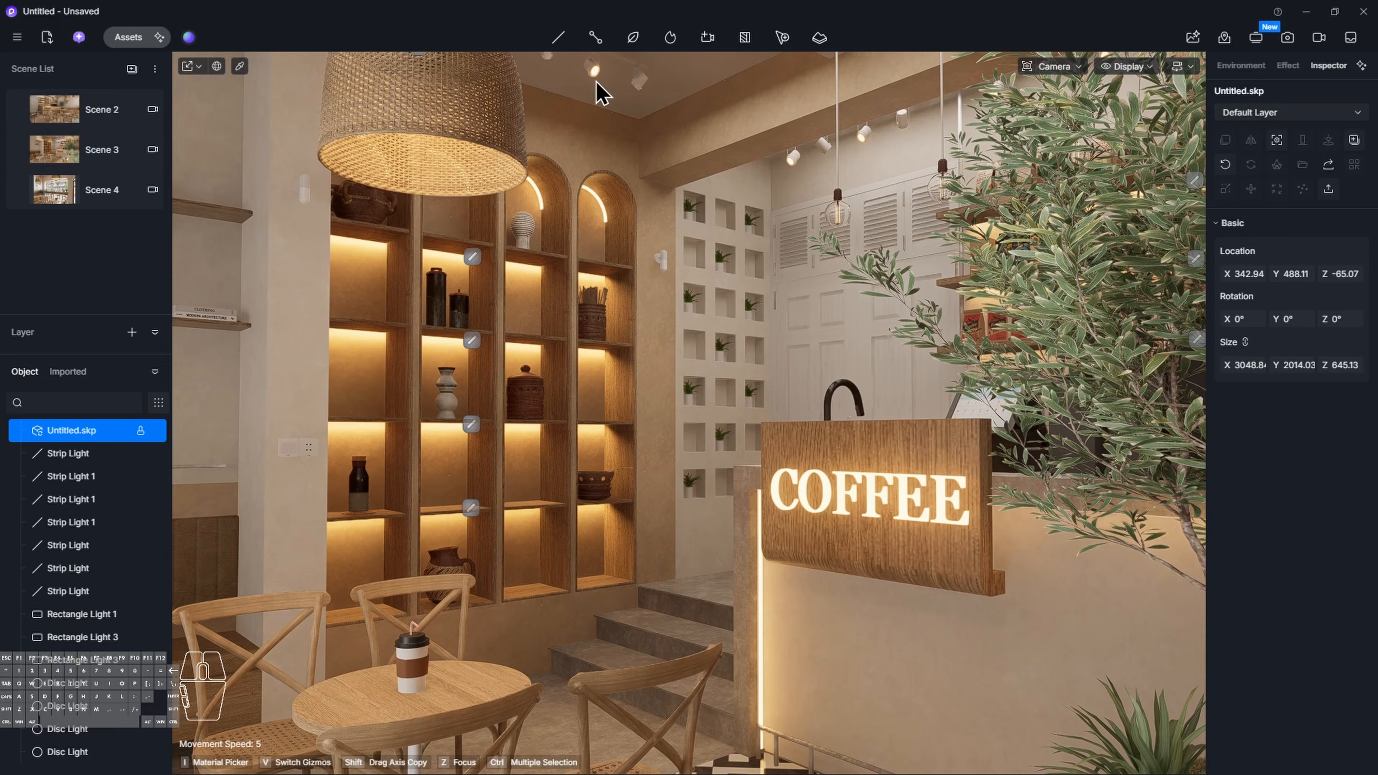
left_click(131, 69)
left_click(1335, 468)
Add Scene 6 looking across the COFFEE counter and sink toward the lit product shelves and coffee machines
key("e")
right_click_drag(689, 413, 705, 380)
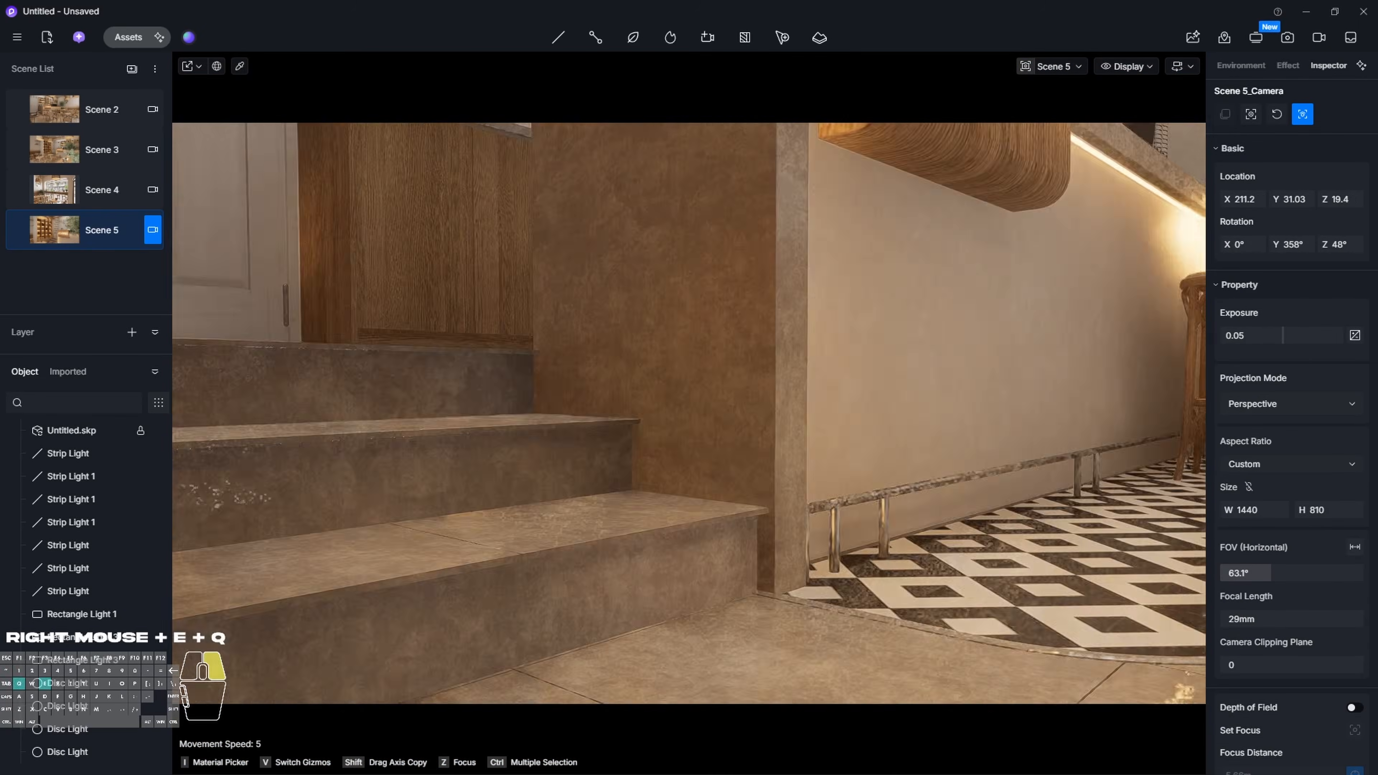
key("d")
left_click(132, 69)
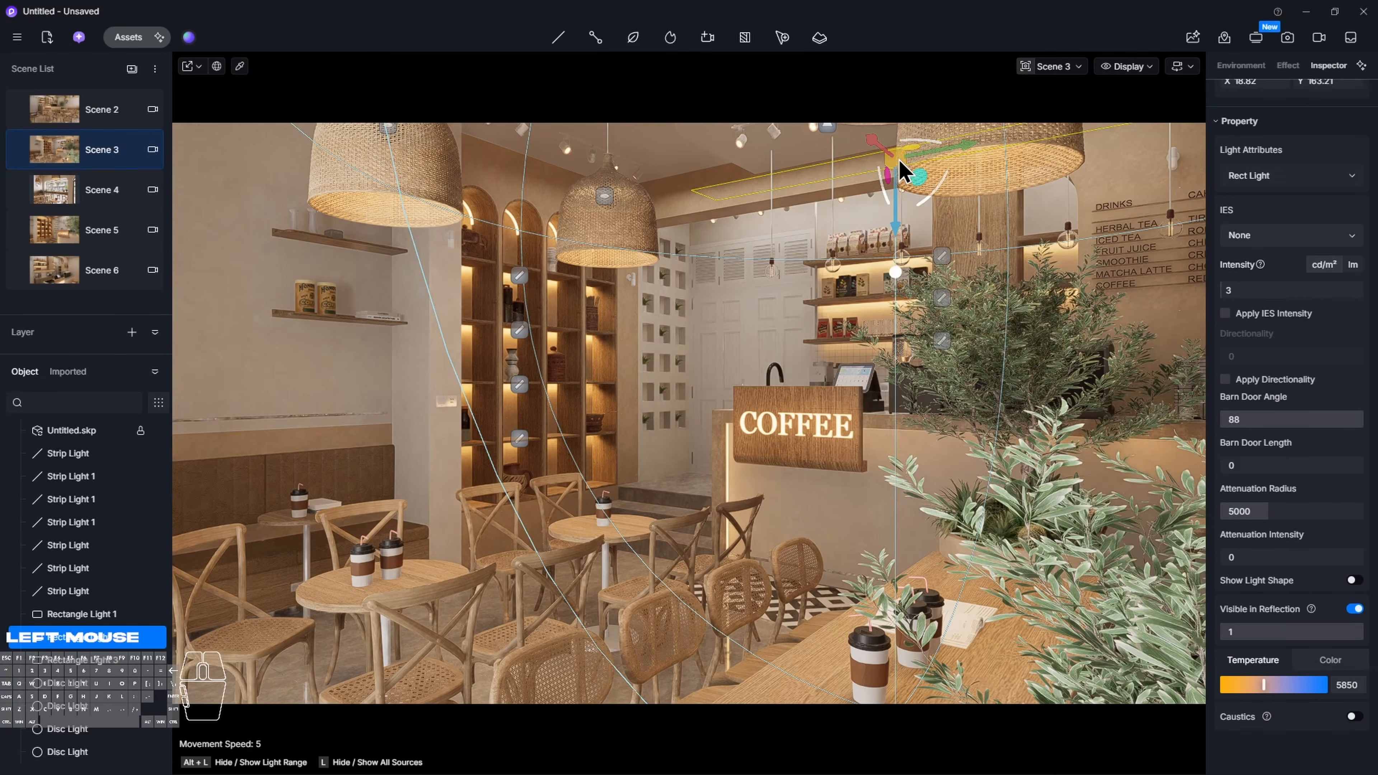
Add Scene 7 facing the bench seating wall, with the large plant, round mirrors and two woven pendants in view
key("space")
key("Escape")
left_click(47, 192)
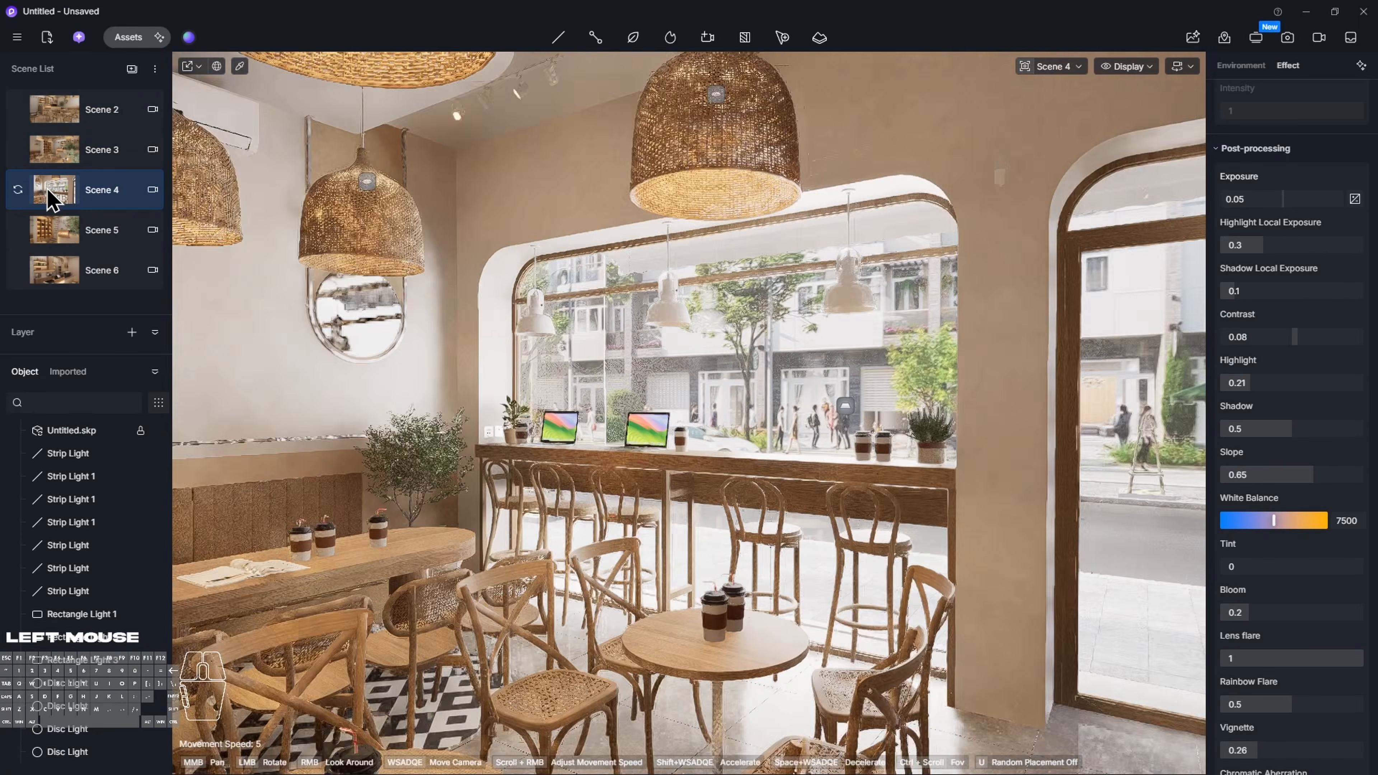
left_click(62, 239)
right_click_drag(954, 497, 988, 497)
key("s")
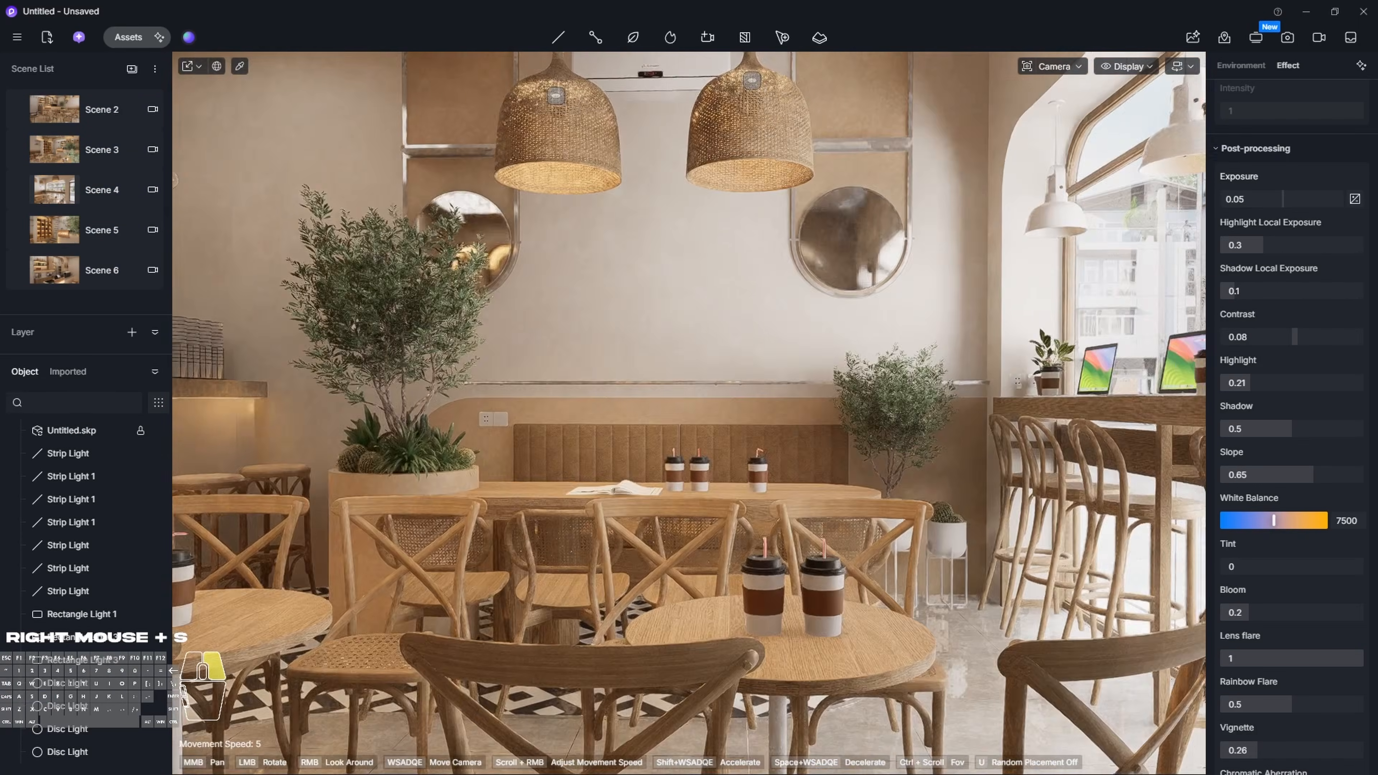
key("d")
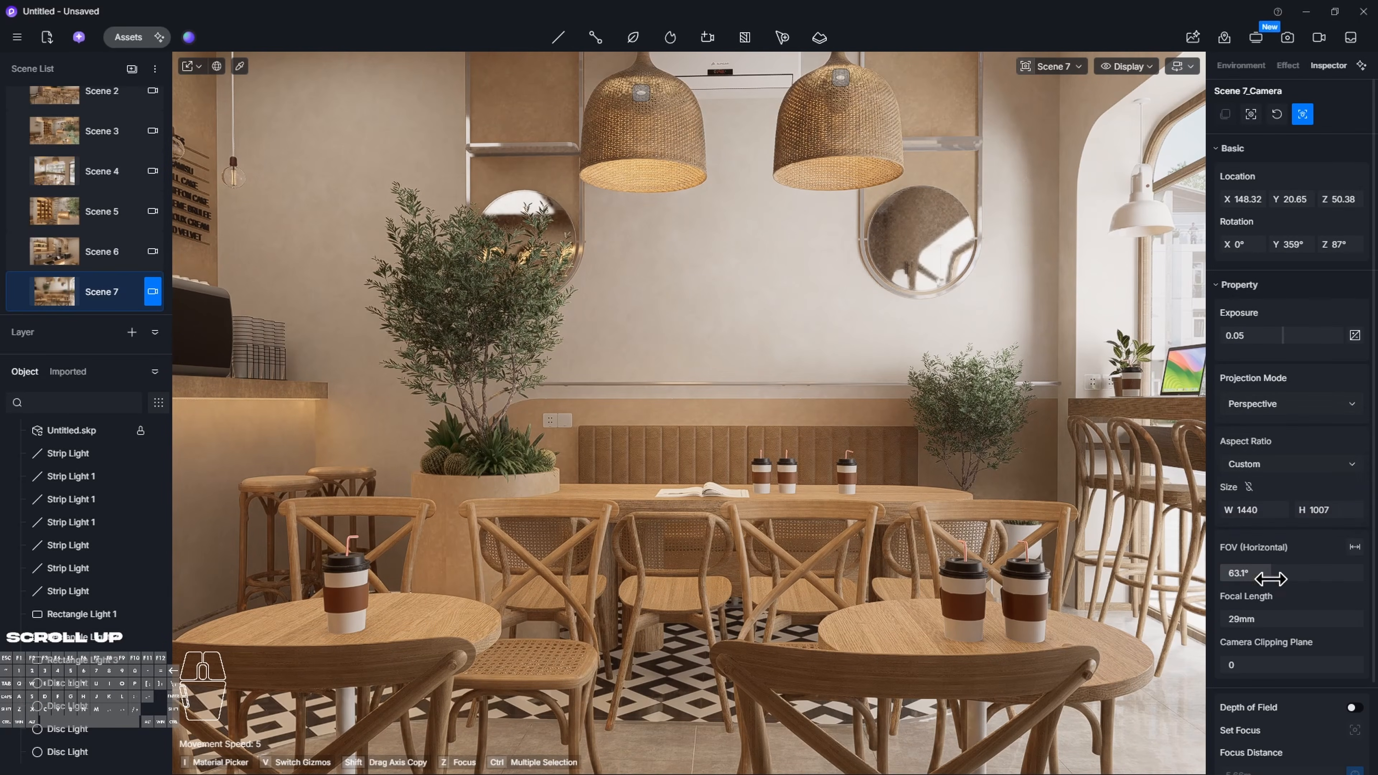
Set the Scene 7 camera to two-point perspective with a 1440 × 810 frame and a 77.1° field of view
left_click(1052, 66)
middle_click_drag(884, 359, 822, 360, "shift")
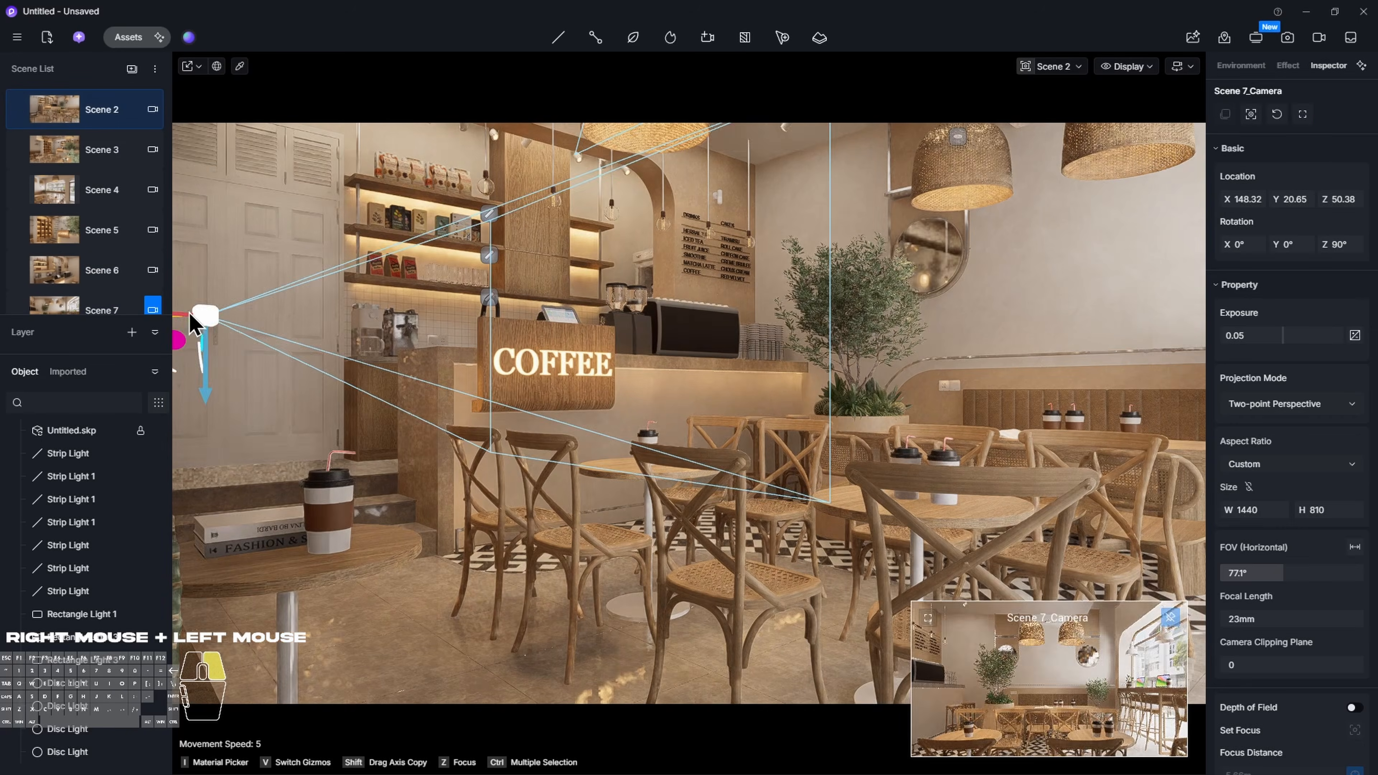
key("Escape")
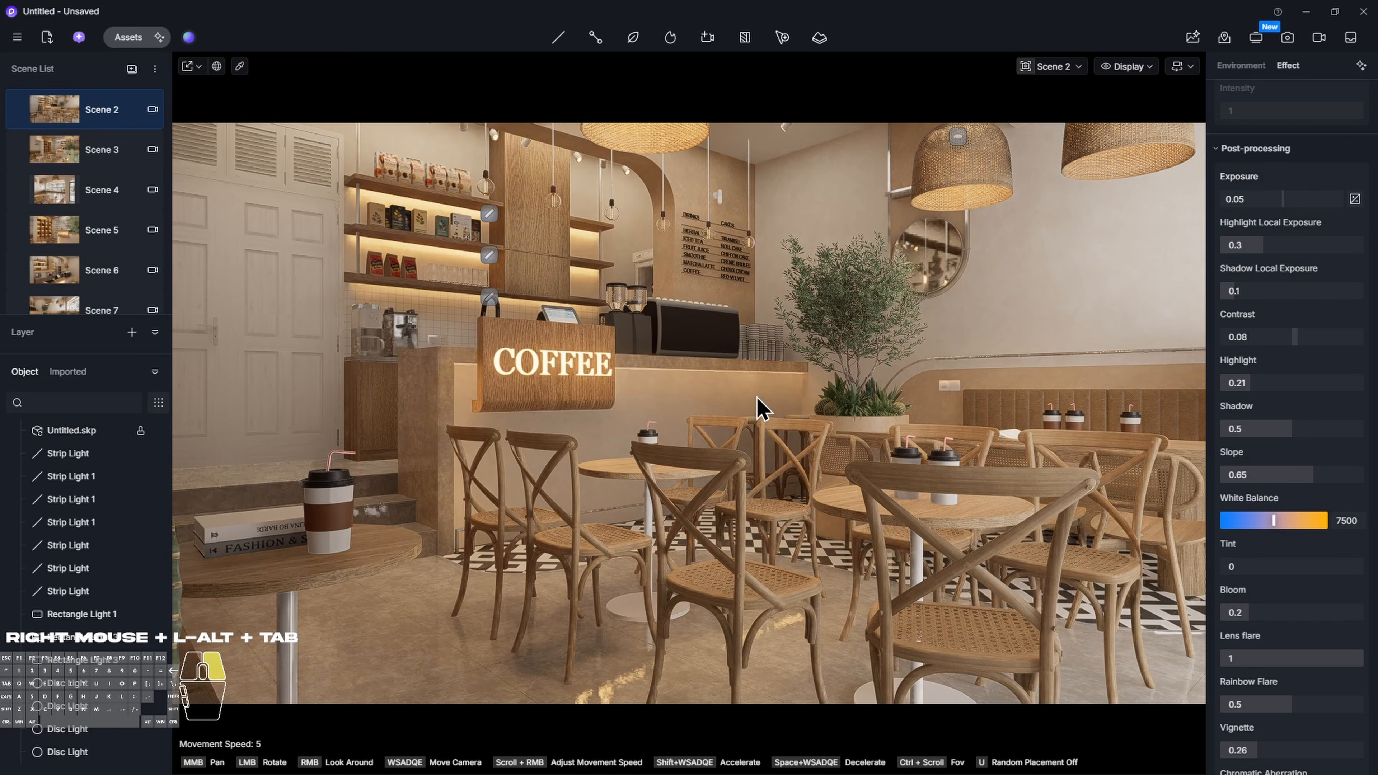
Review the framing of the saved scenes from Scene 3 through Scene 7 and return to Scene 2
left_click(49, 160)
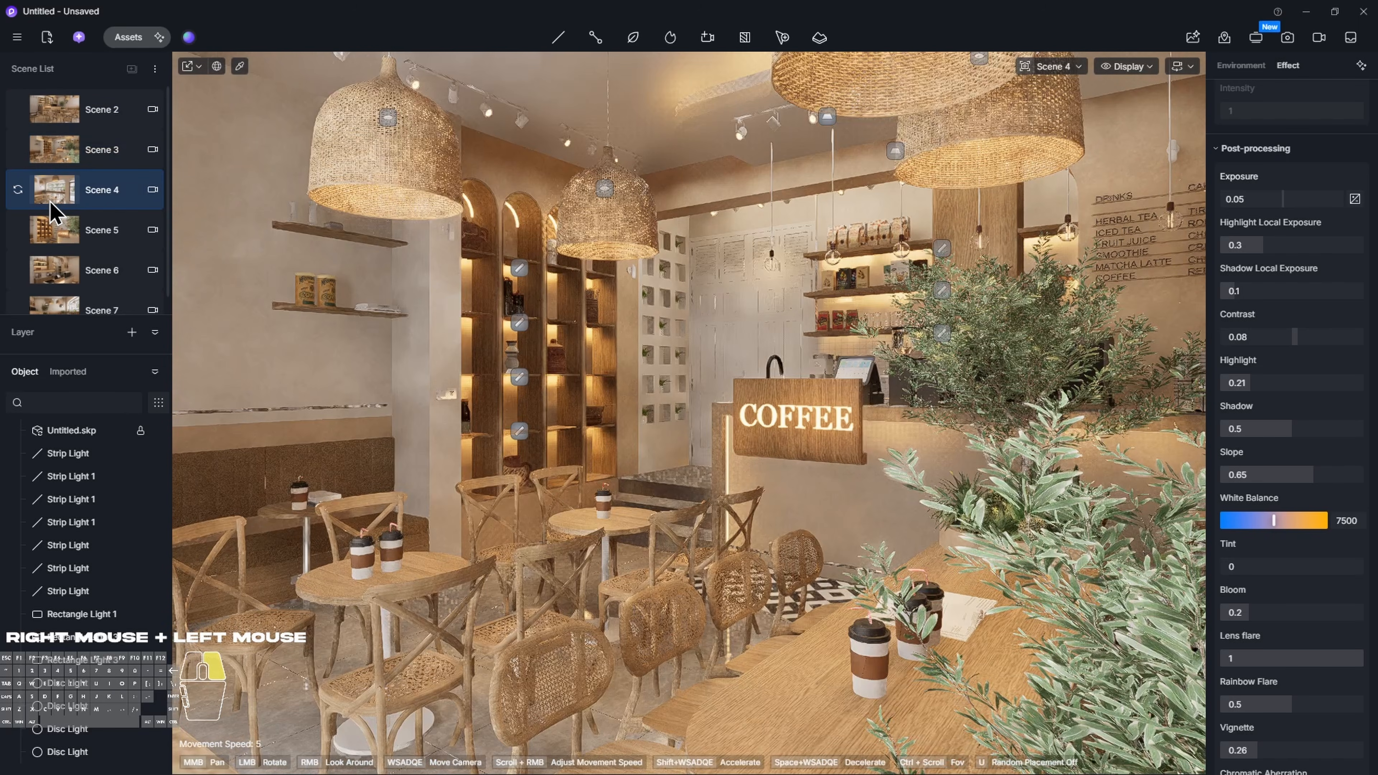
left_click(50, 233)
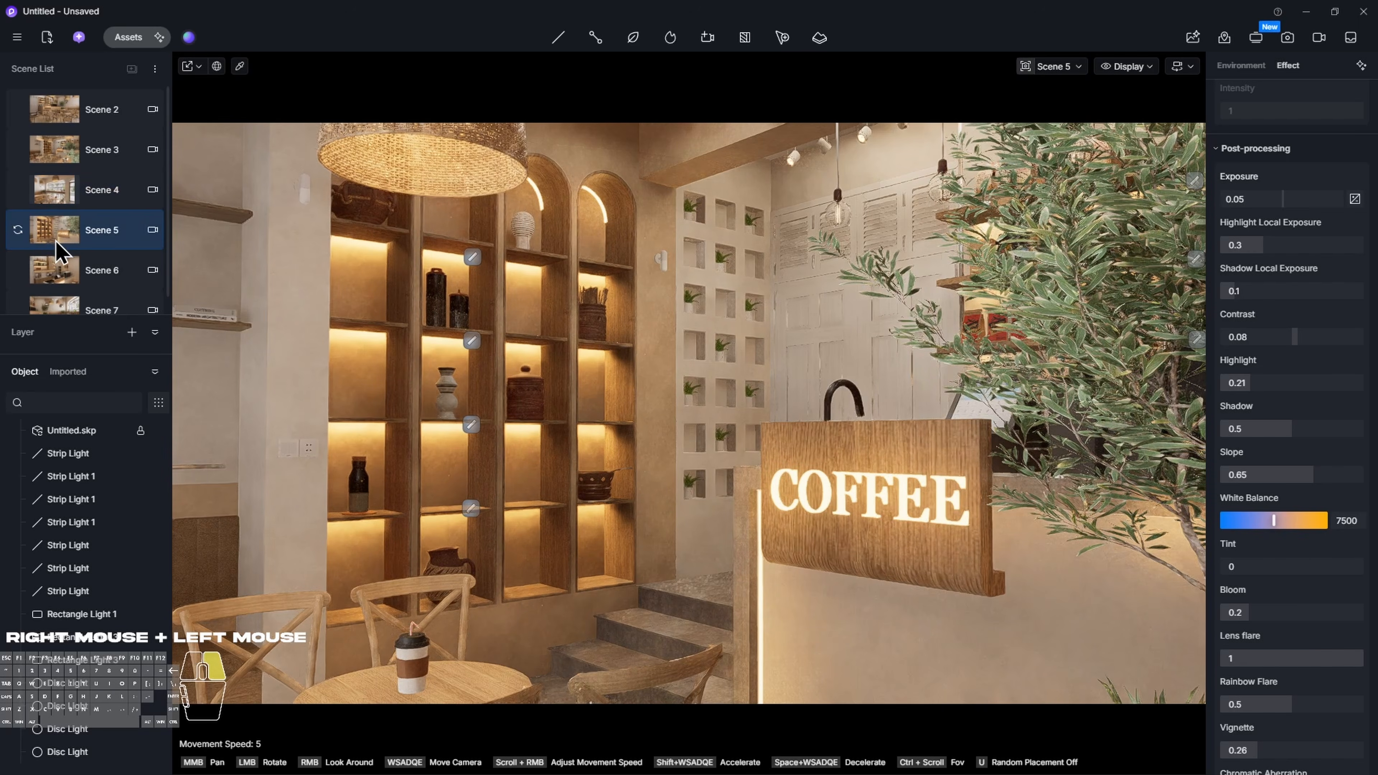
left_click(68, 276)
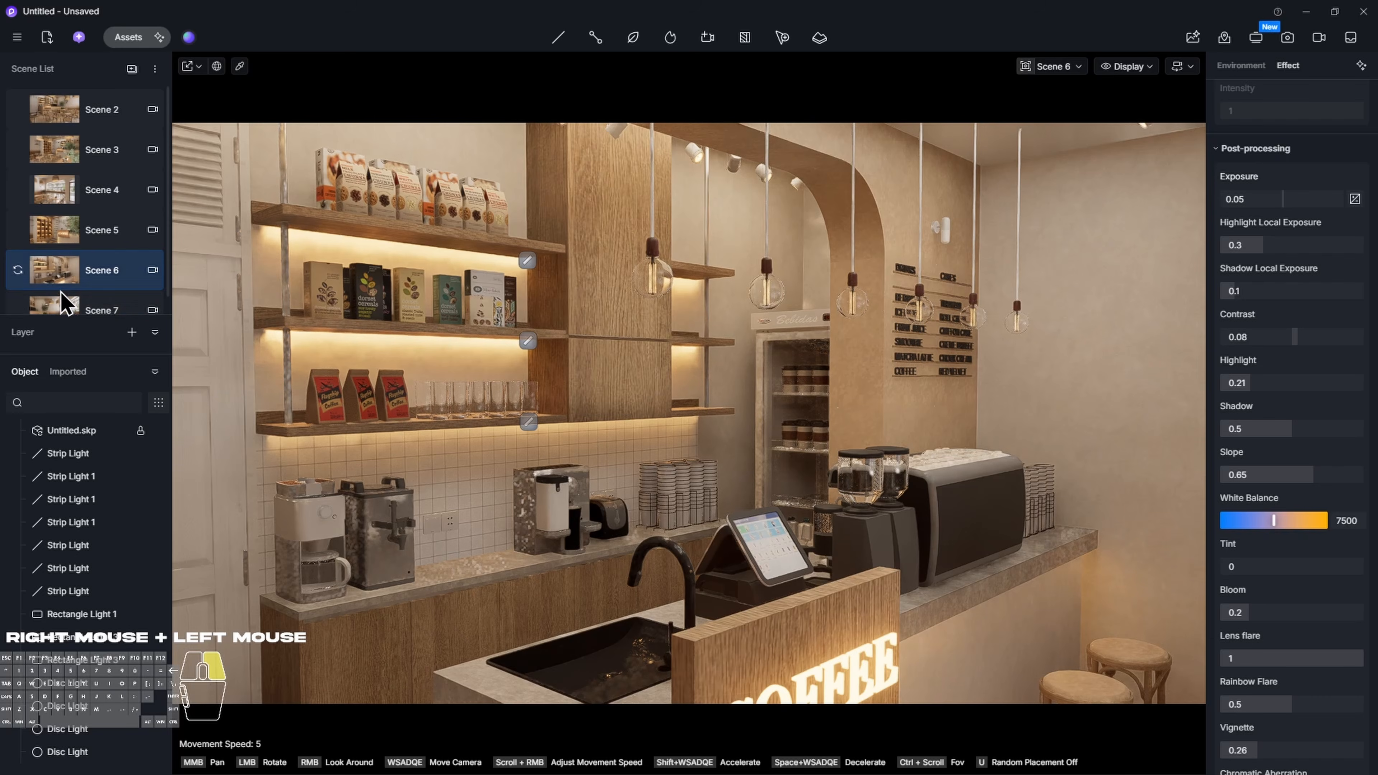
scroll(60, 293, "down", 1)
left_click(59, 302)
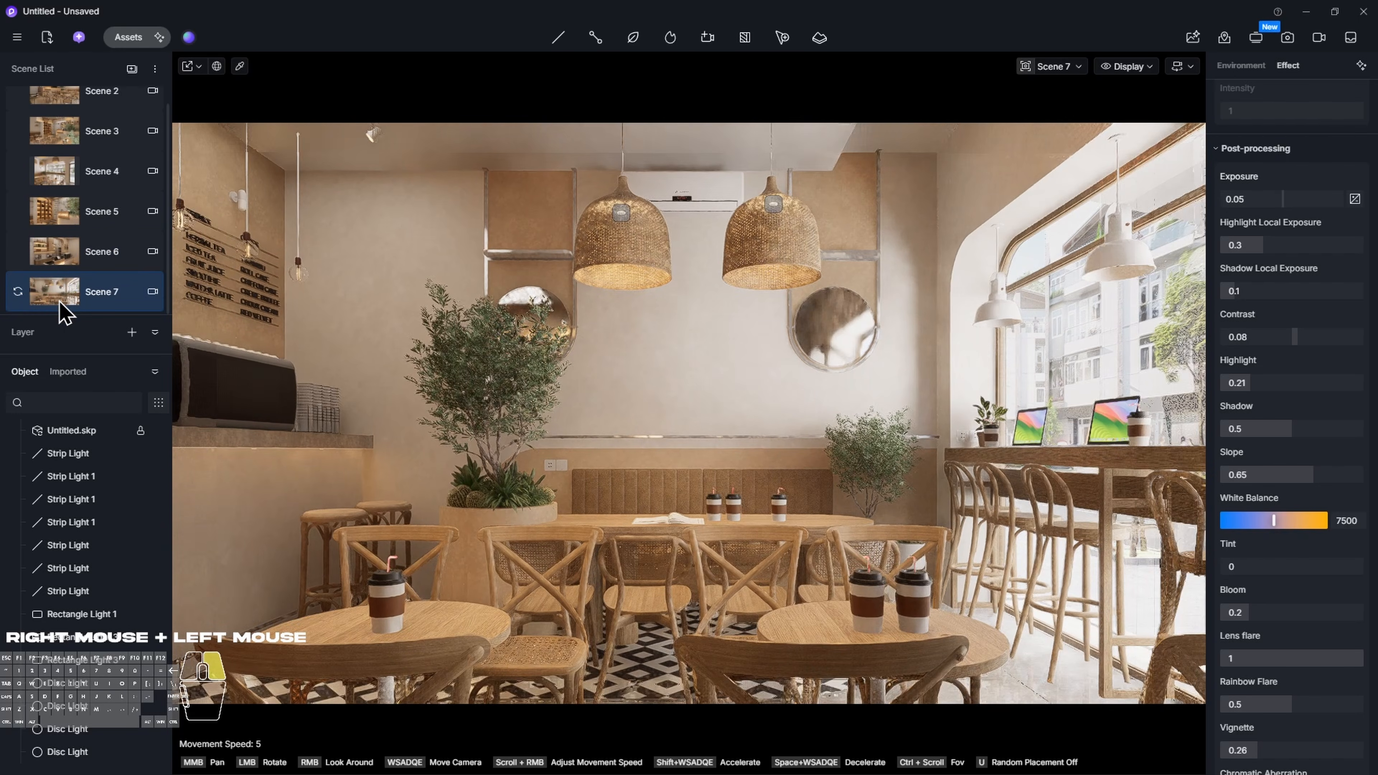
scroll(111, 232, "up", 1)
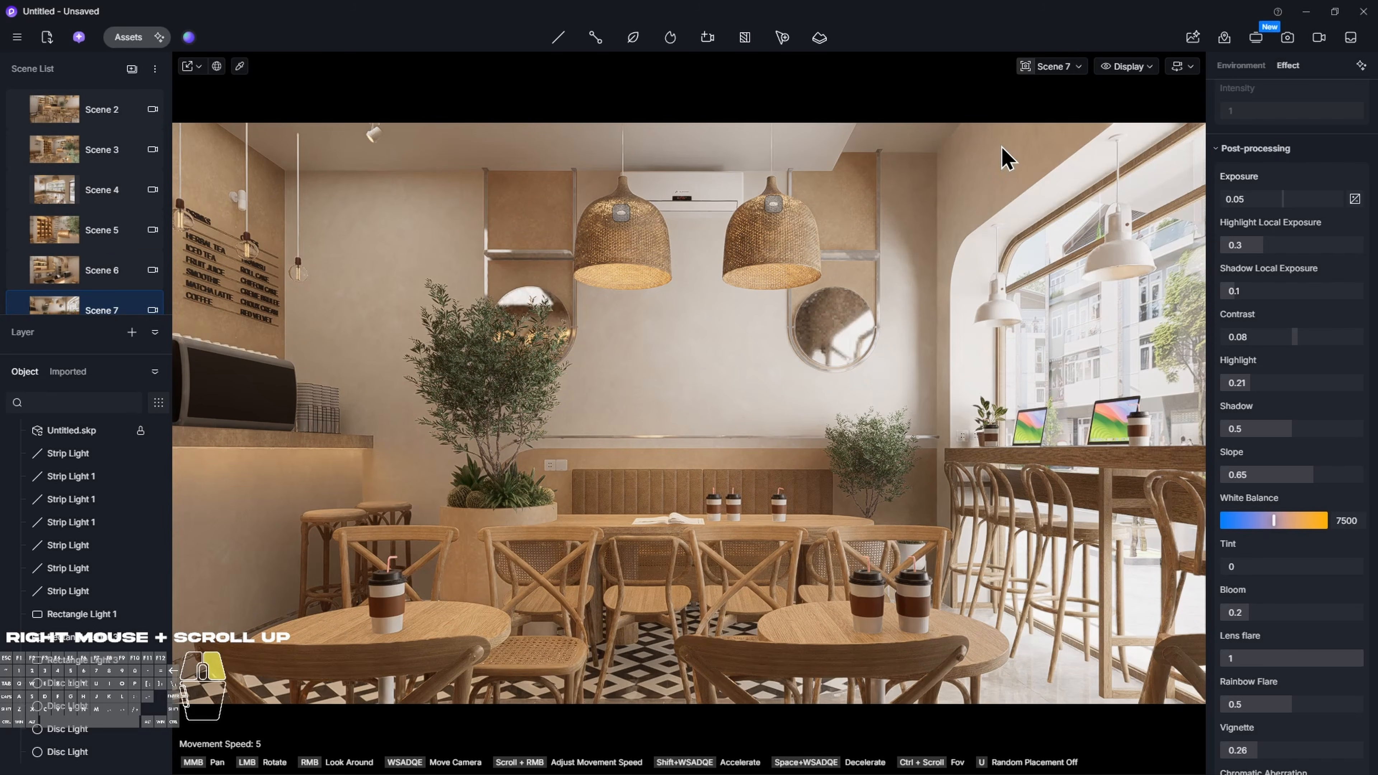
left_click(71, 121)
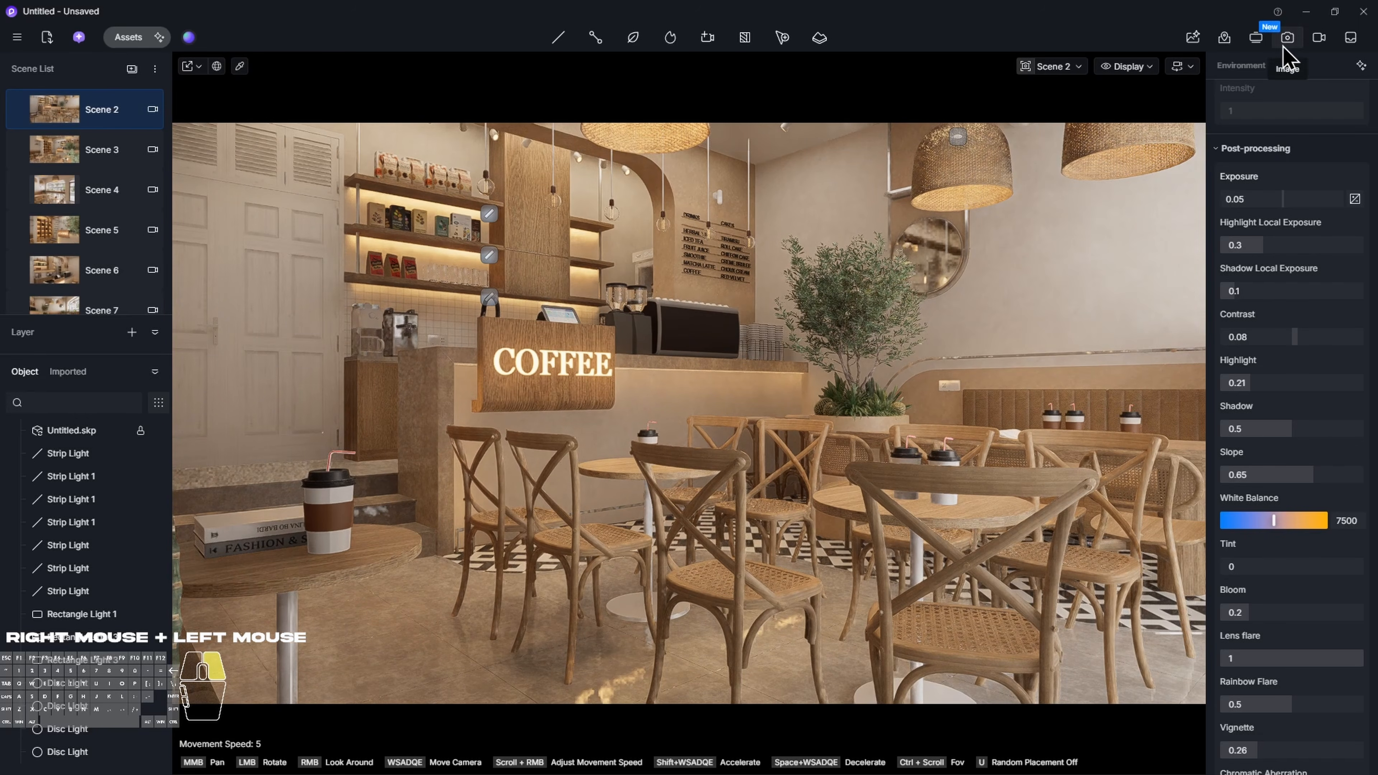
Set up the Scene 2 image render with a 16:9 aspect ratio and the 4k preset size
left_click(1287, 38)
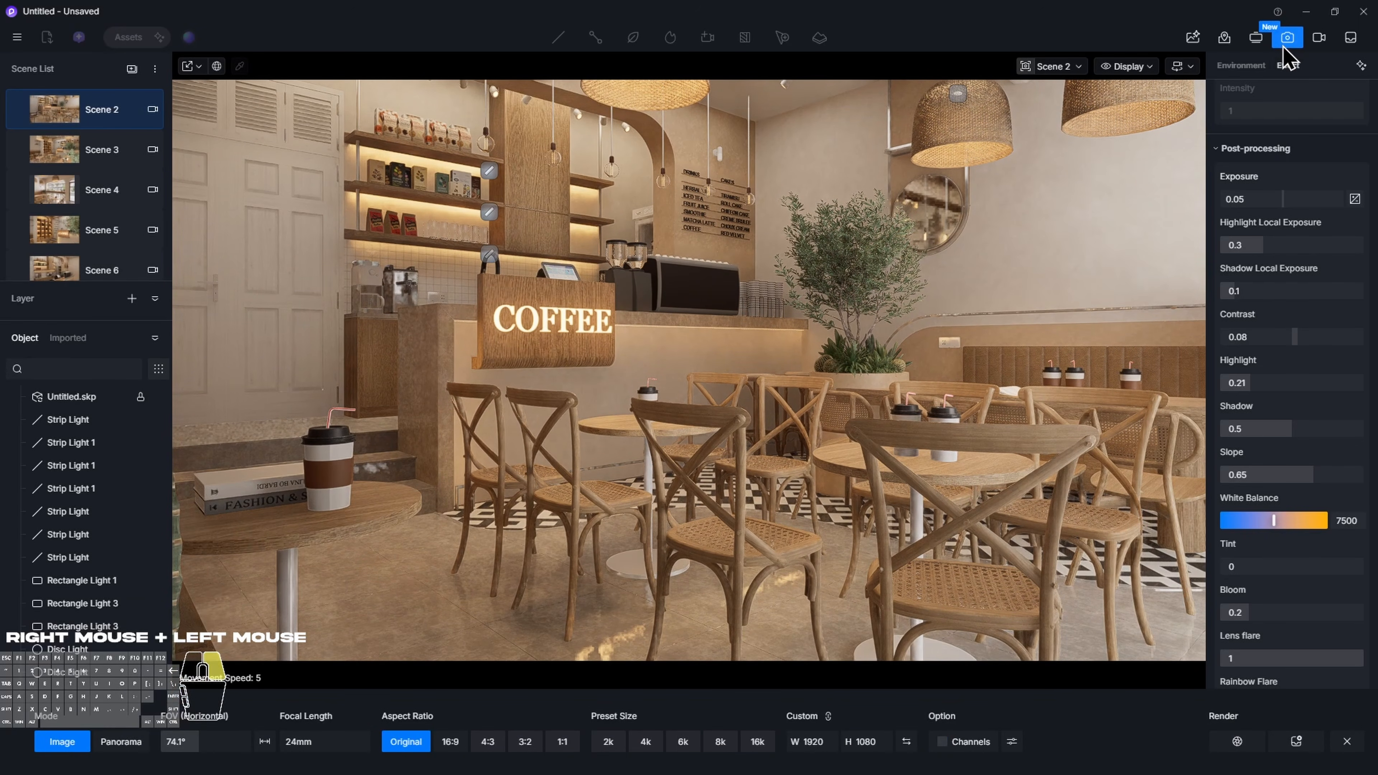
left_click(461, 744)
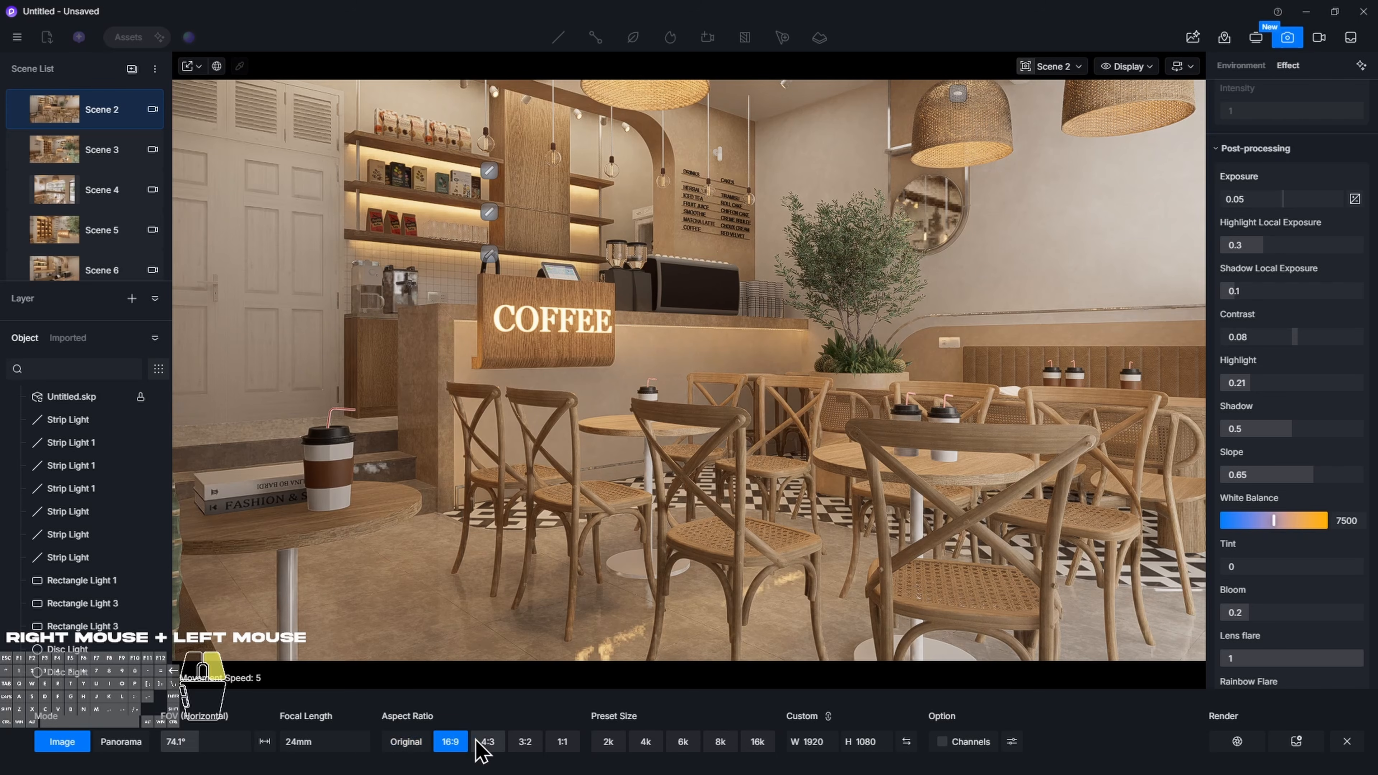
left_click(642, 743)
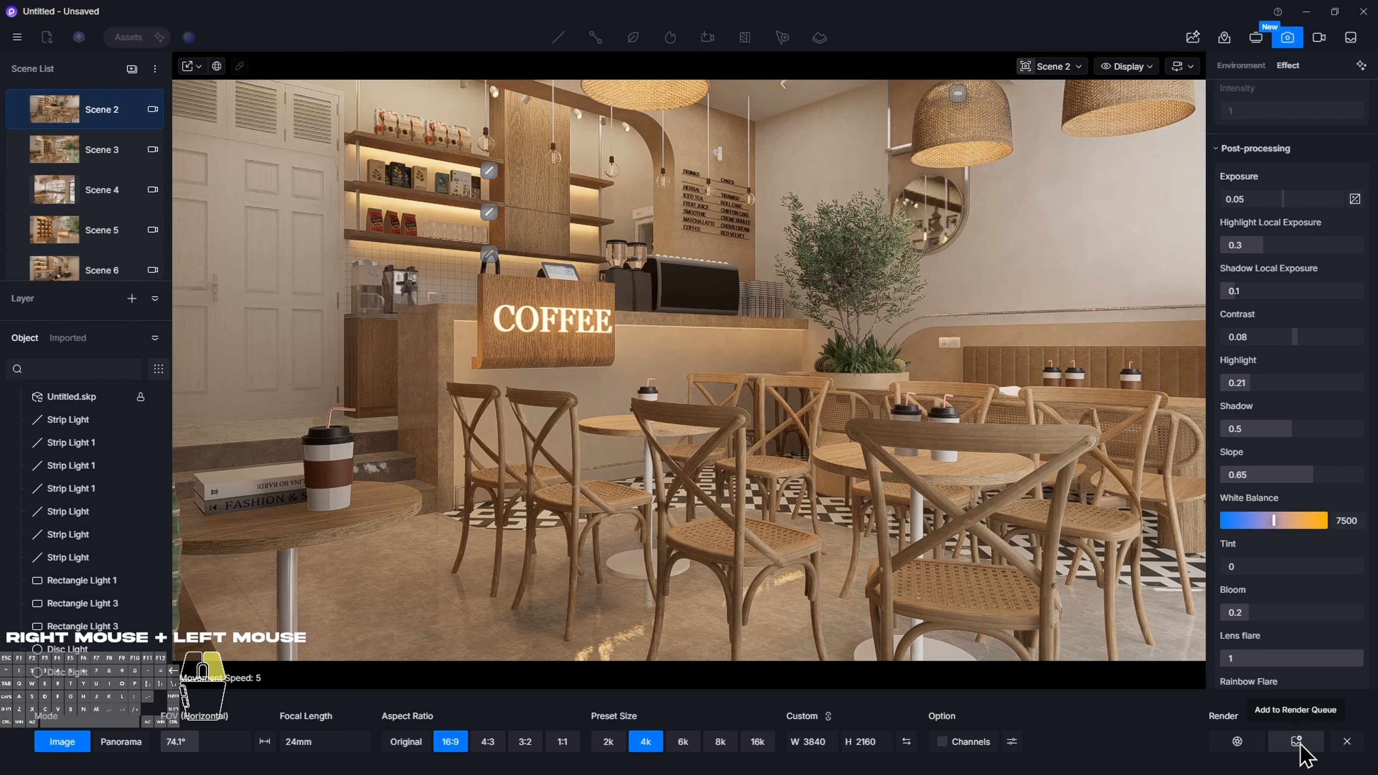
key("alt+Tab")
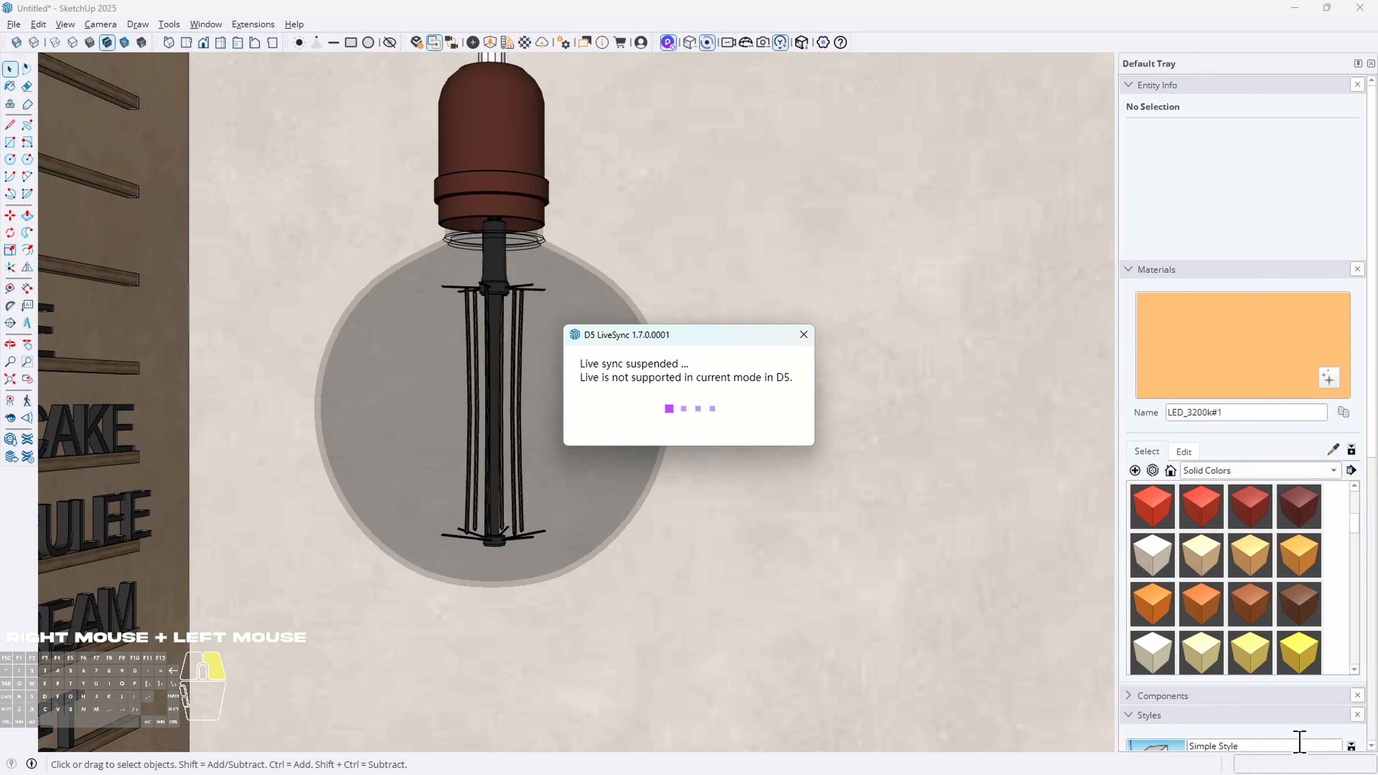
key("alt+Tab")
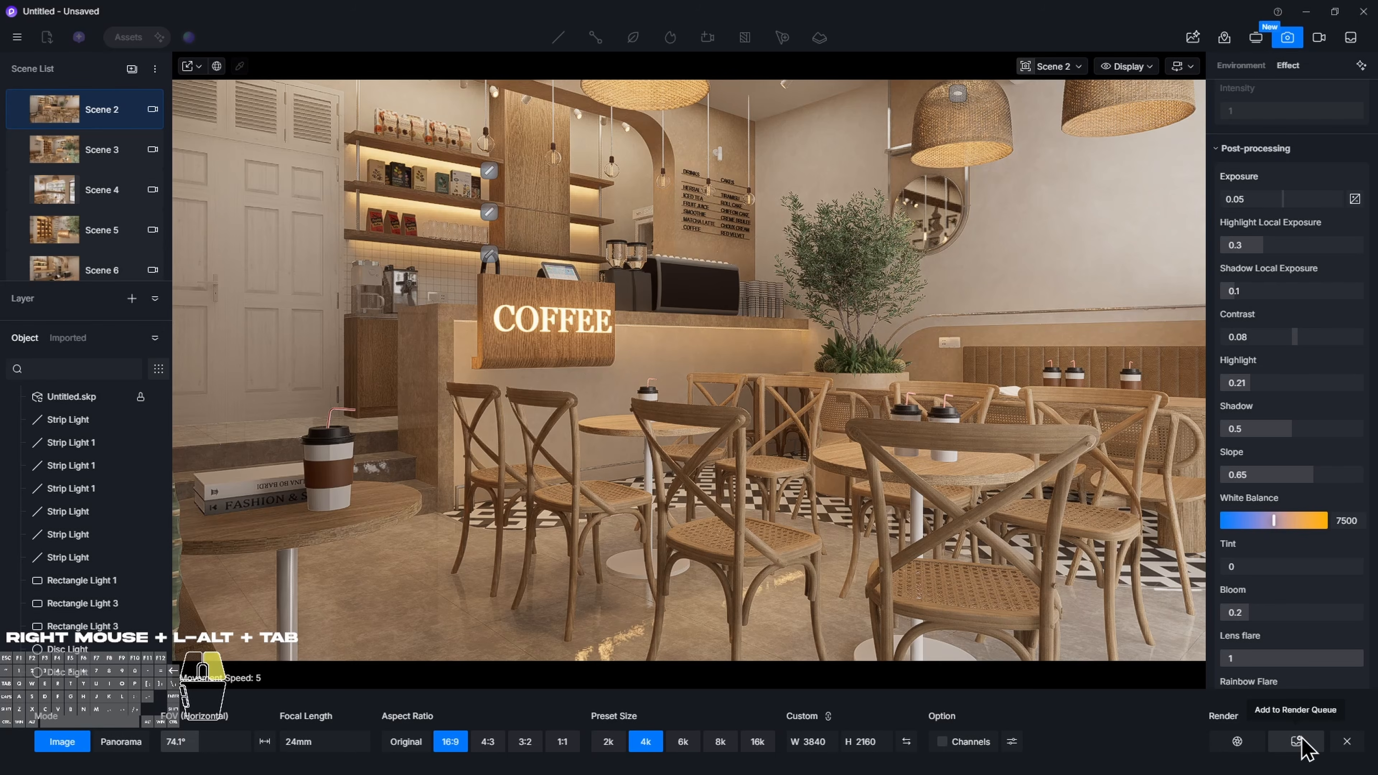
Save the project as CAFE MODEL in the Tutorials folder and add Scene 2 to the render queue
left_click(1300, 741)
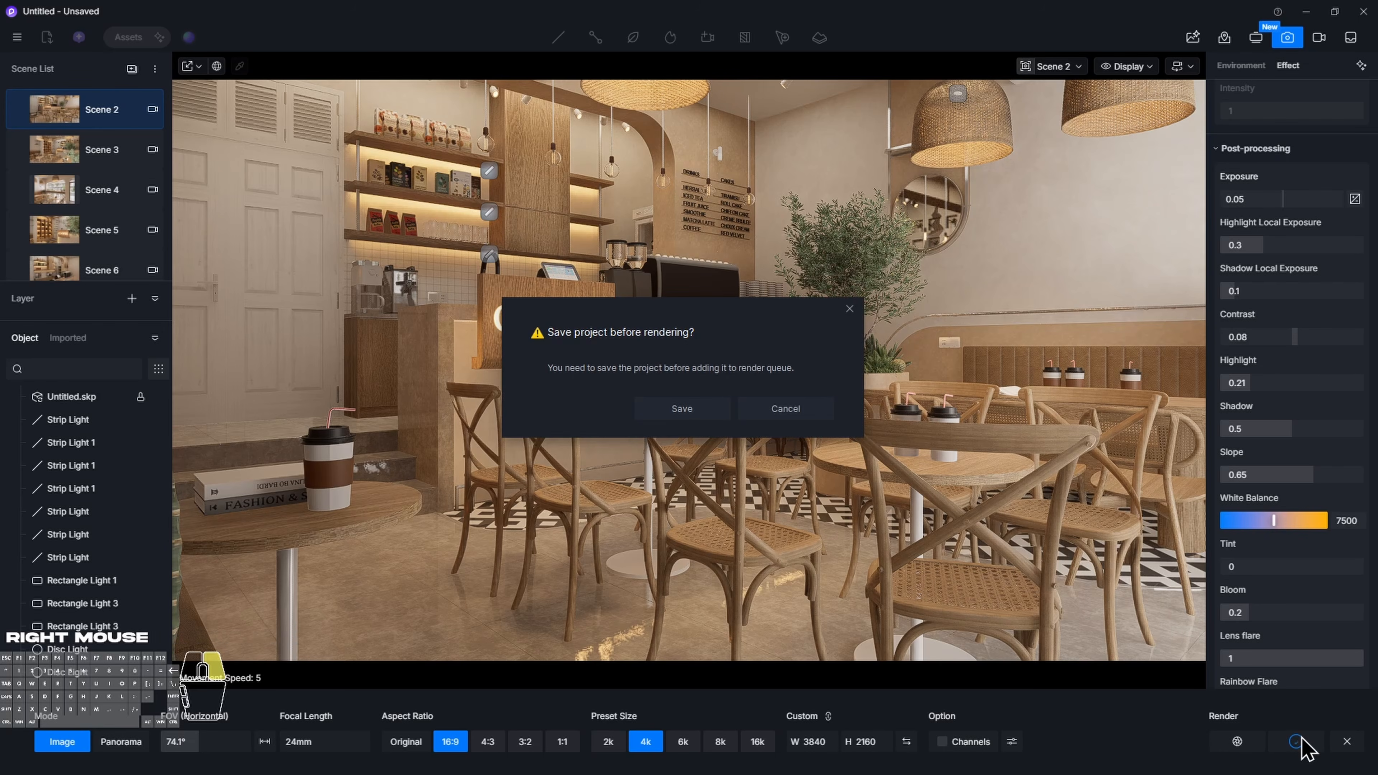
left_click(673, 408)
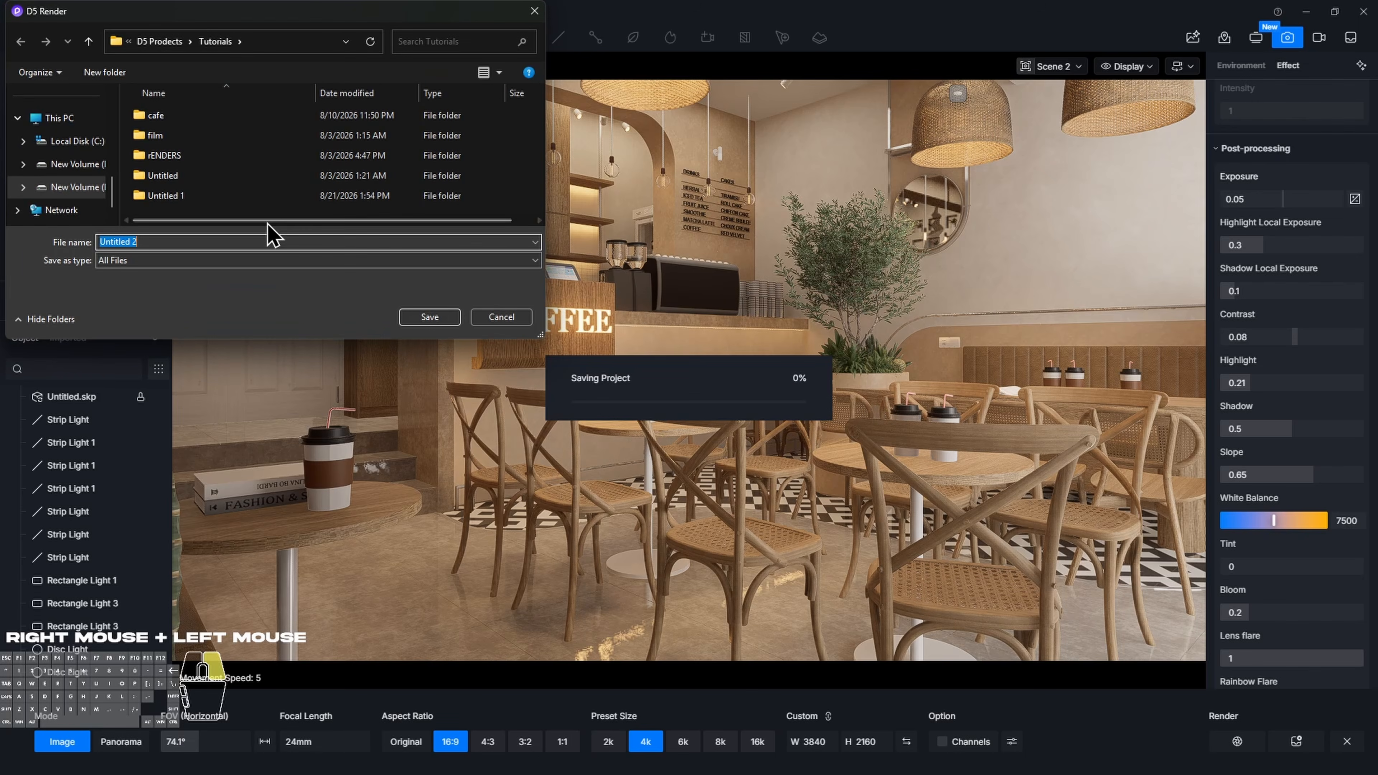
scroll(178, 169, "down", 1)
scroll(178, 169, "up", 1)
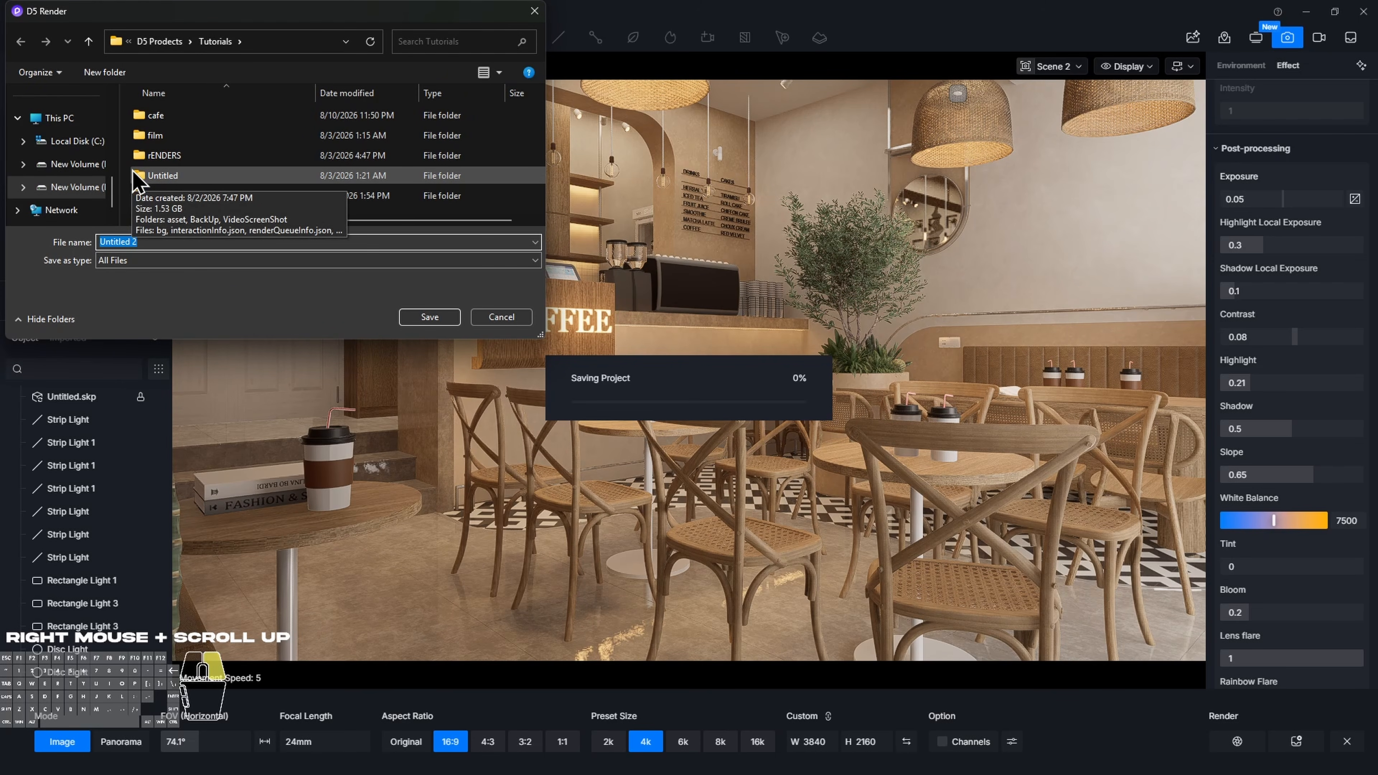
type("CAFE MODEL")
key("Return")
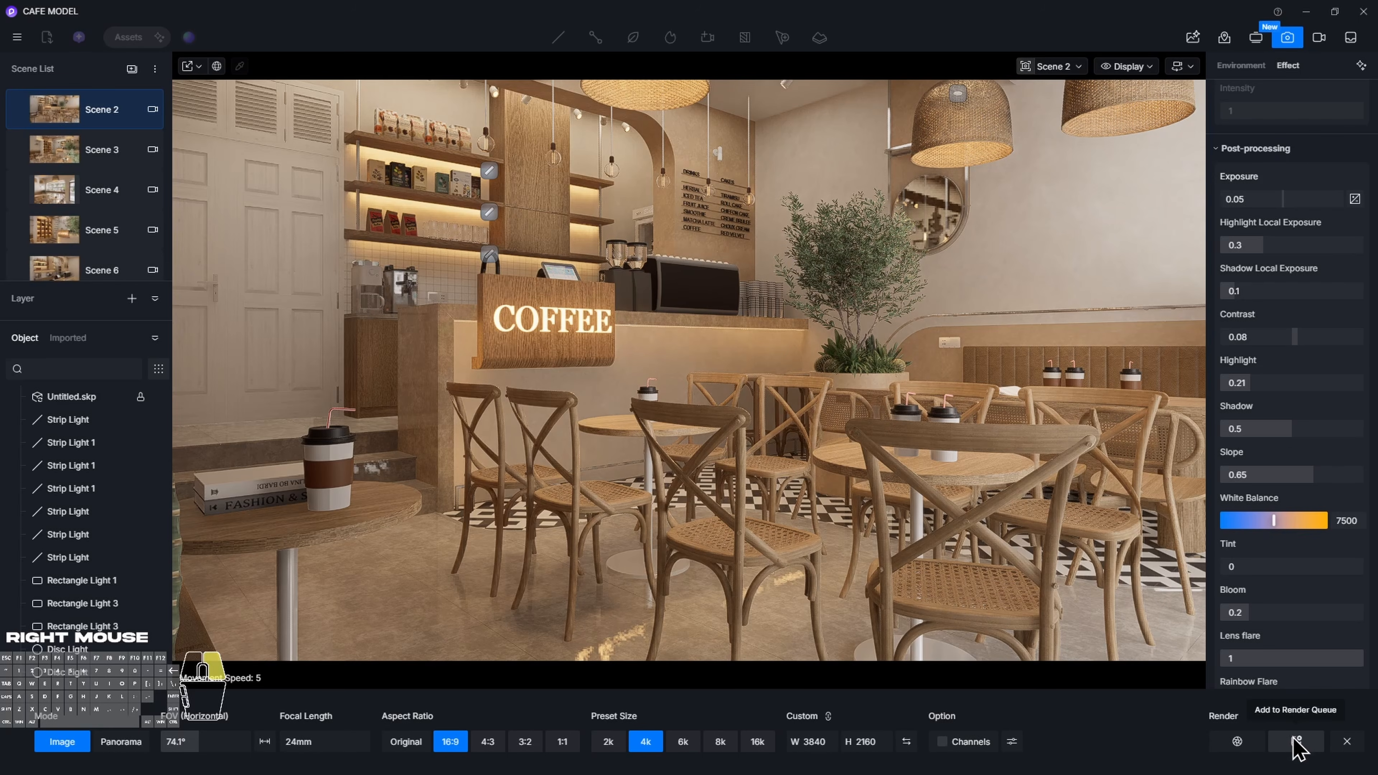
left_click(1298, 748)
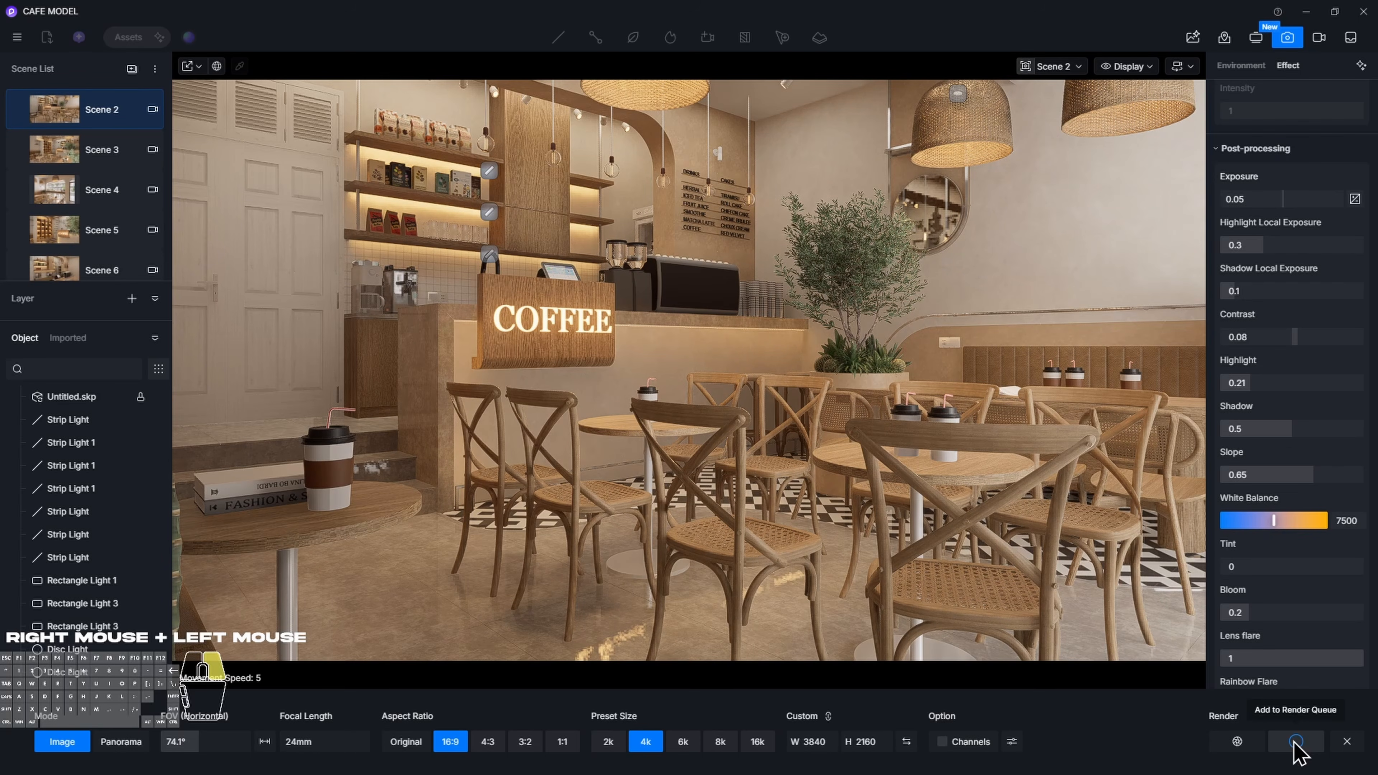
Add Scenes 3 to 7 to the render queue, with Scenes 3 and 4 at 4k, and return to Scene 2
left_click(66, 154)
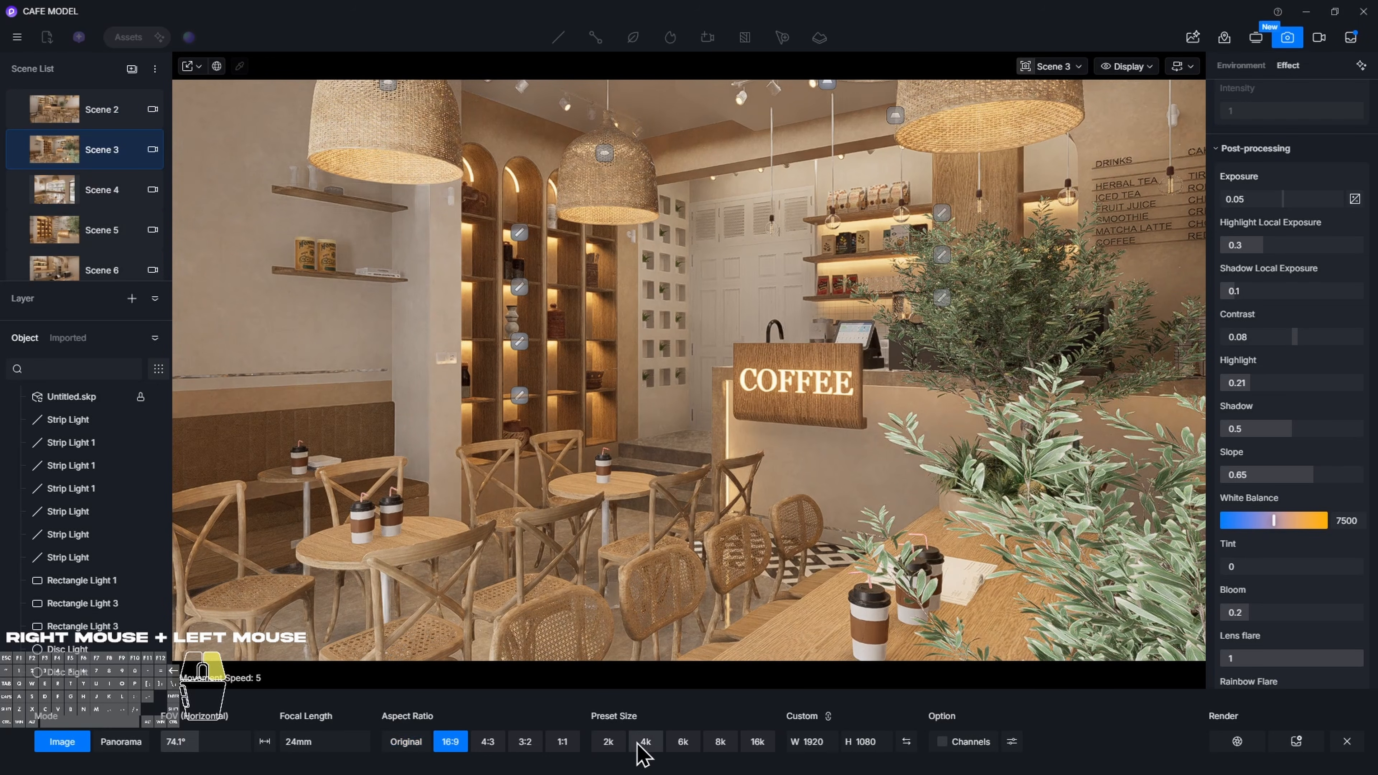
left_click(45, 205)
left_click(47, 232)
scroll(59, 238, "down", 2)
left_click(61, 251)
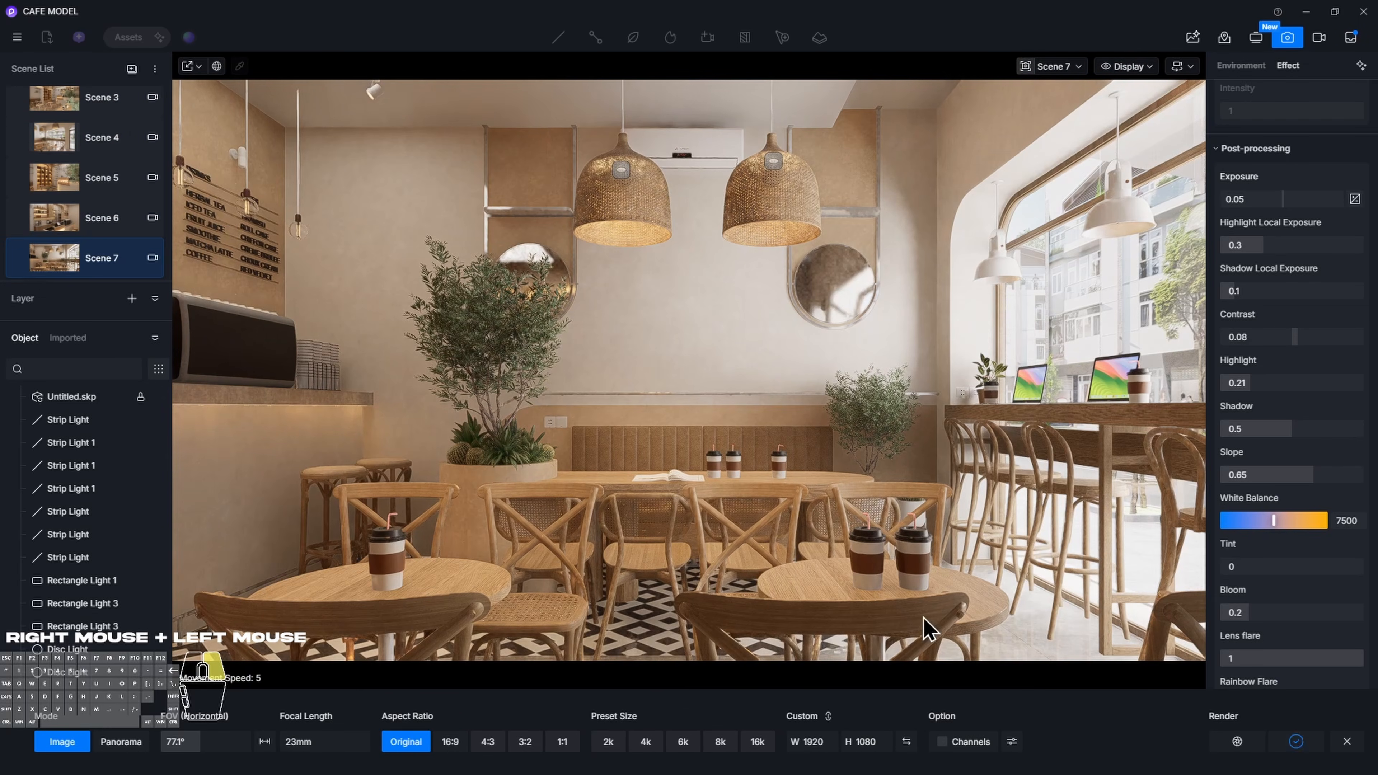
scroll(87, 158, "up", 2)
left_click(64, 125)
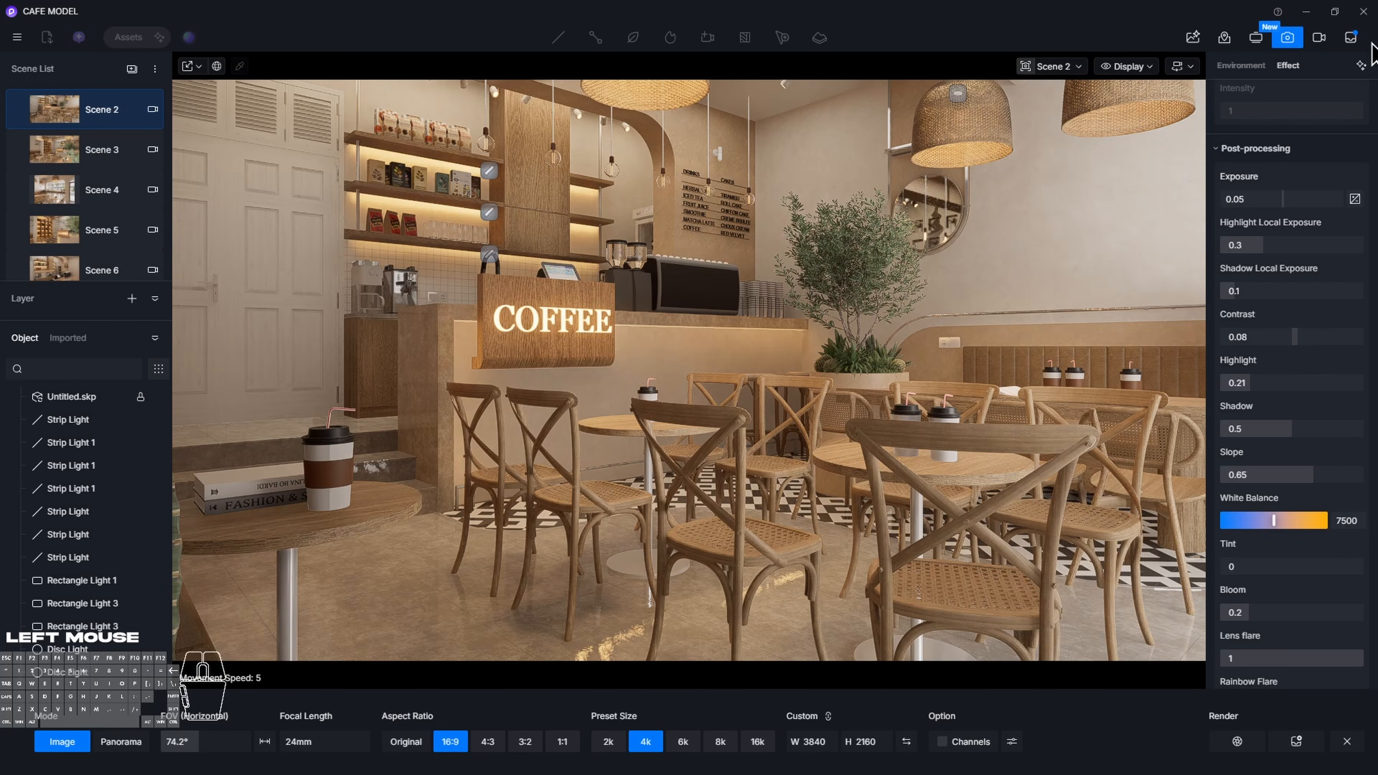
Open the render queue and select the Scene 2, Scene 3 and Scene 4 images for rendering
left_click(1354, 39)
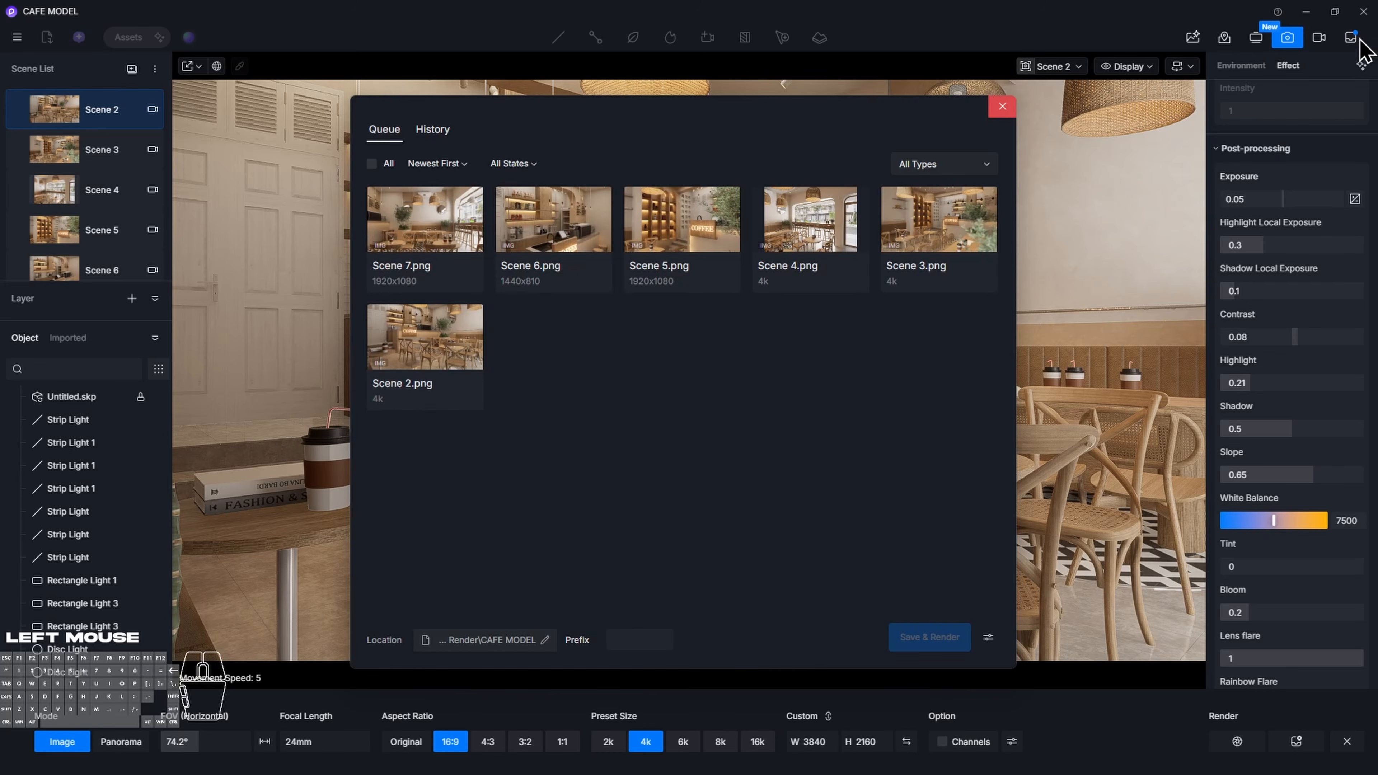
left_click(461, 381)
left_click(939, 245)
left_click(807, 231)
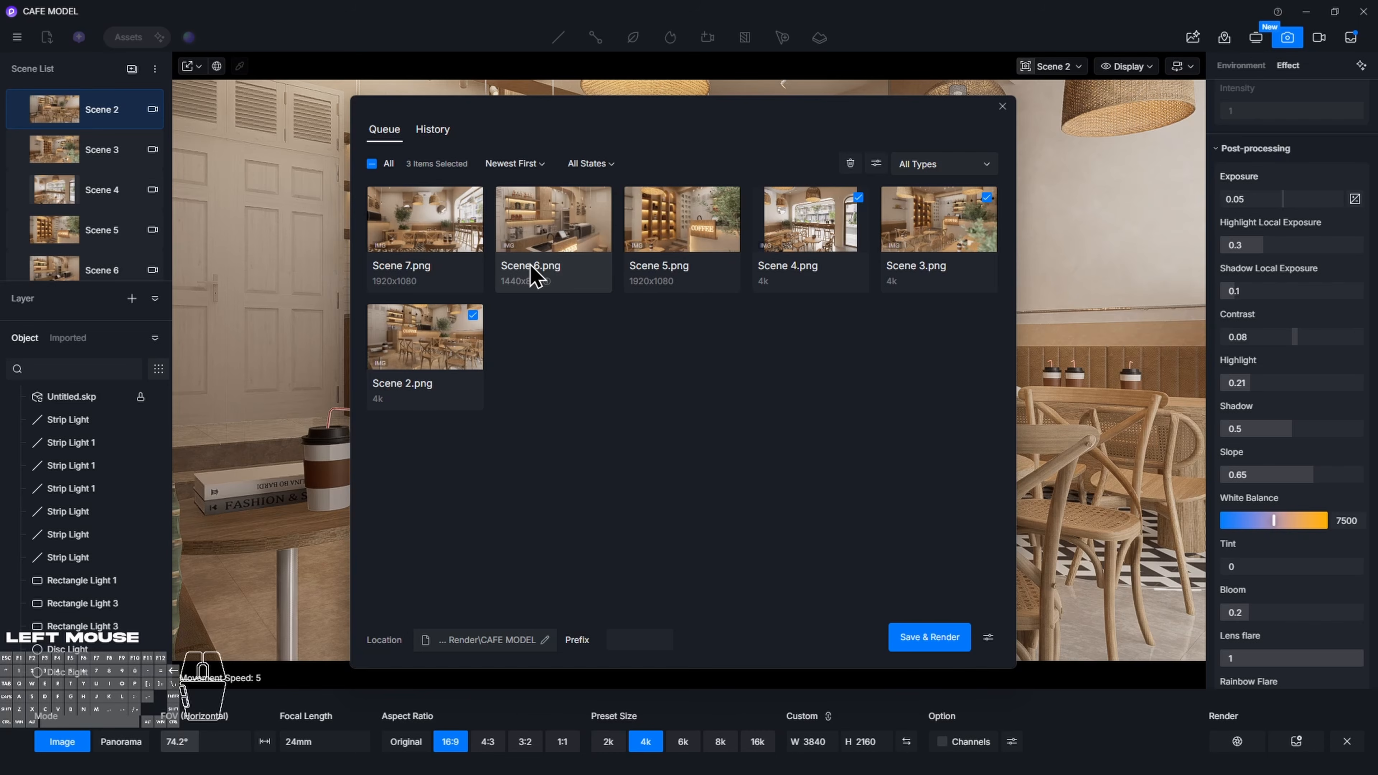
Set the render resolution of the queued Scene 5 image to 4K
right_click(649, 246)
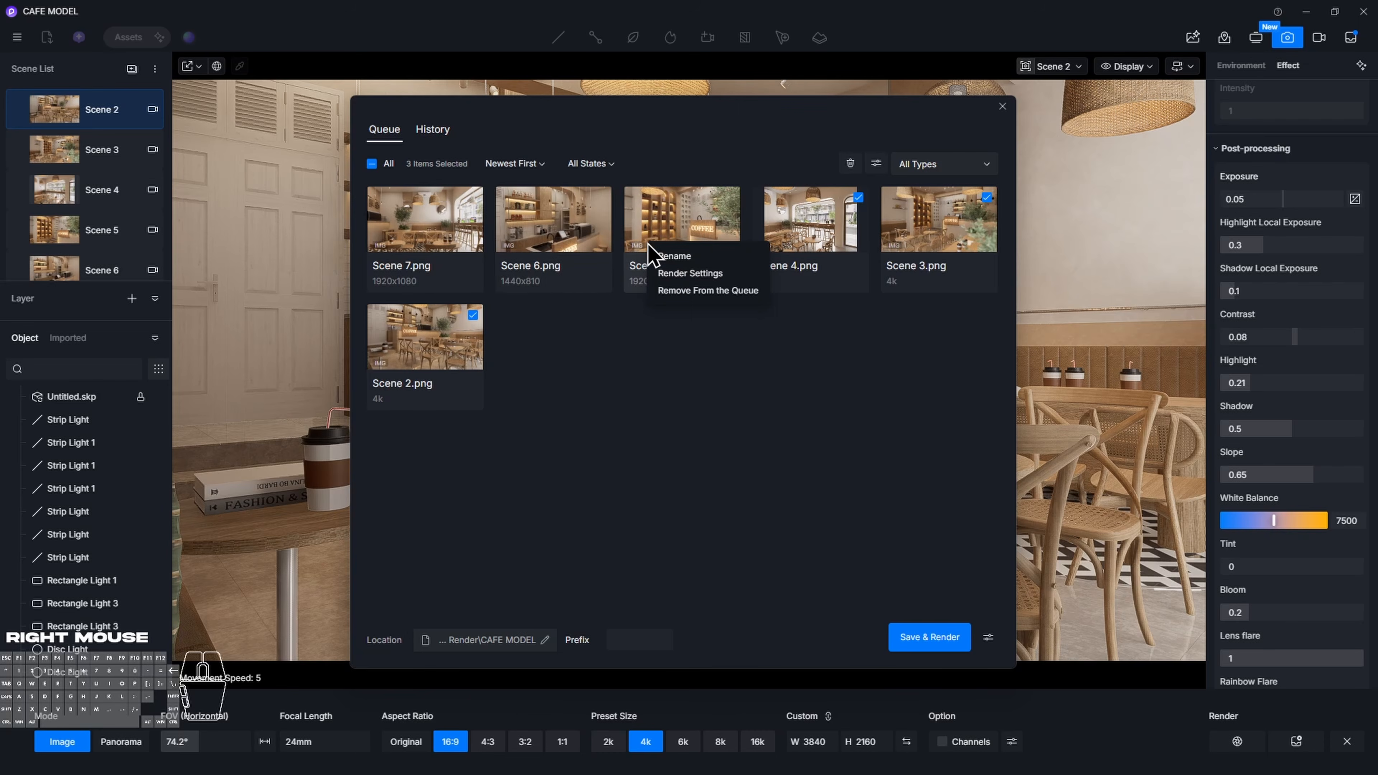
left_click(677, 275)
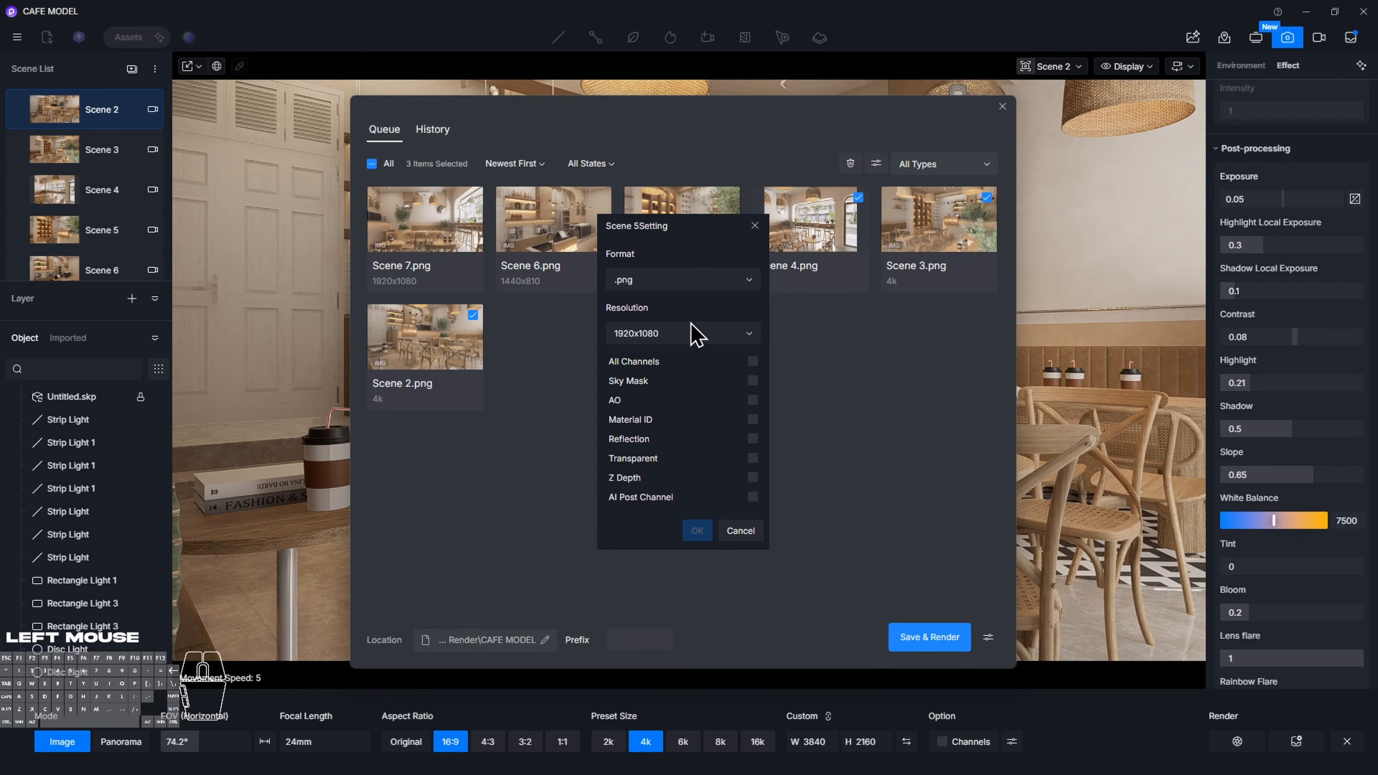
left_click(701, 337)
left_click(681, 399)
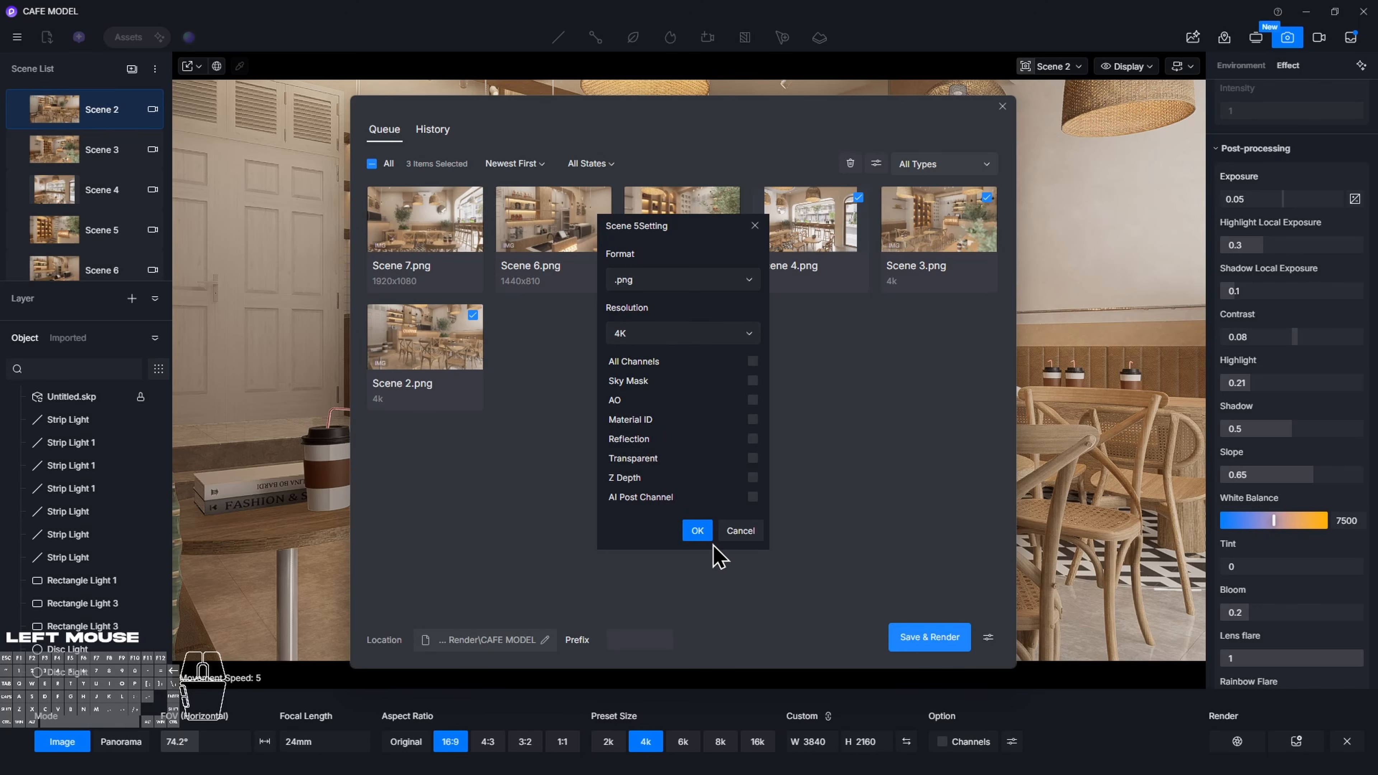
left_click(697, 530)
Set the render resolution of the queued Scene 6 image to 4K
right_click(571, 267)
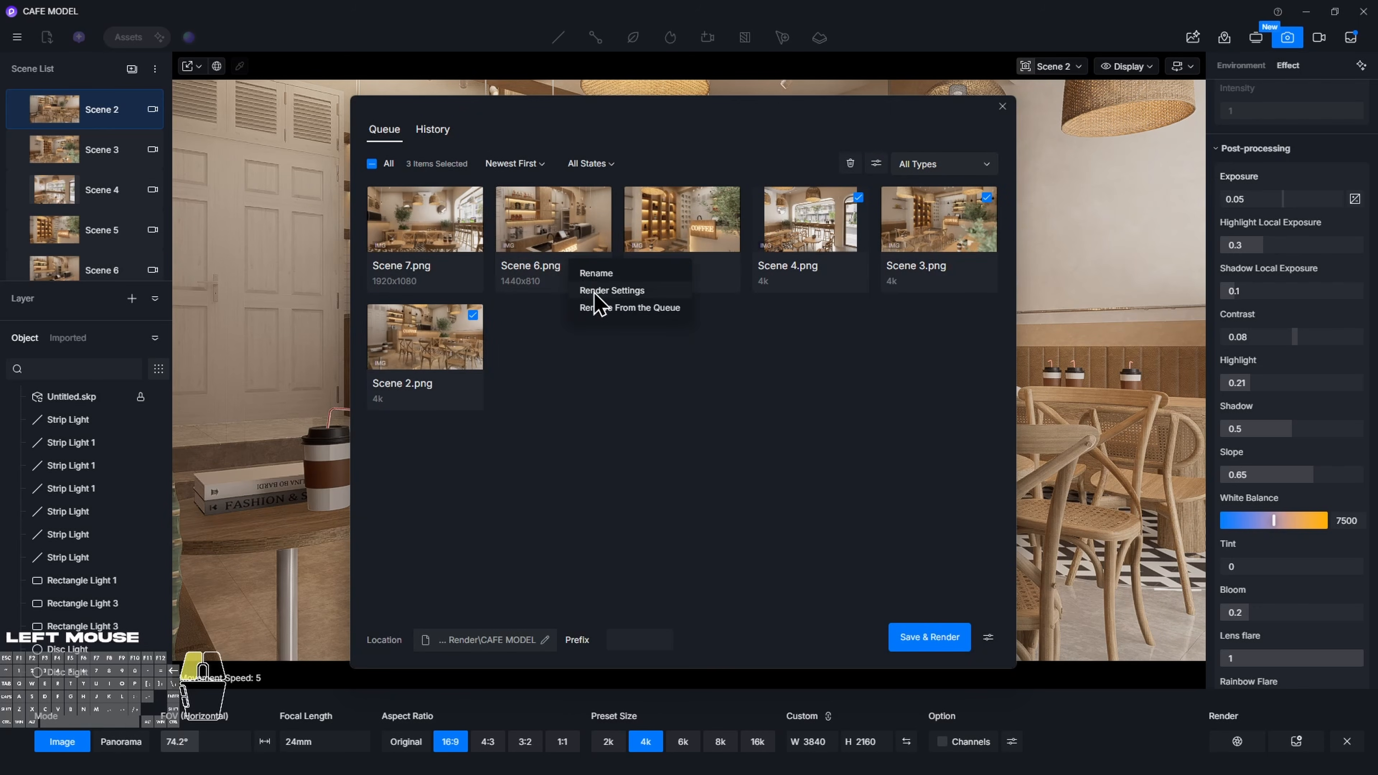
left_click(624, 291)
left_click(671, 335)
left_click(669, 390)
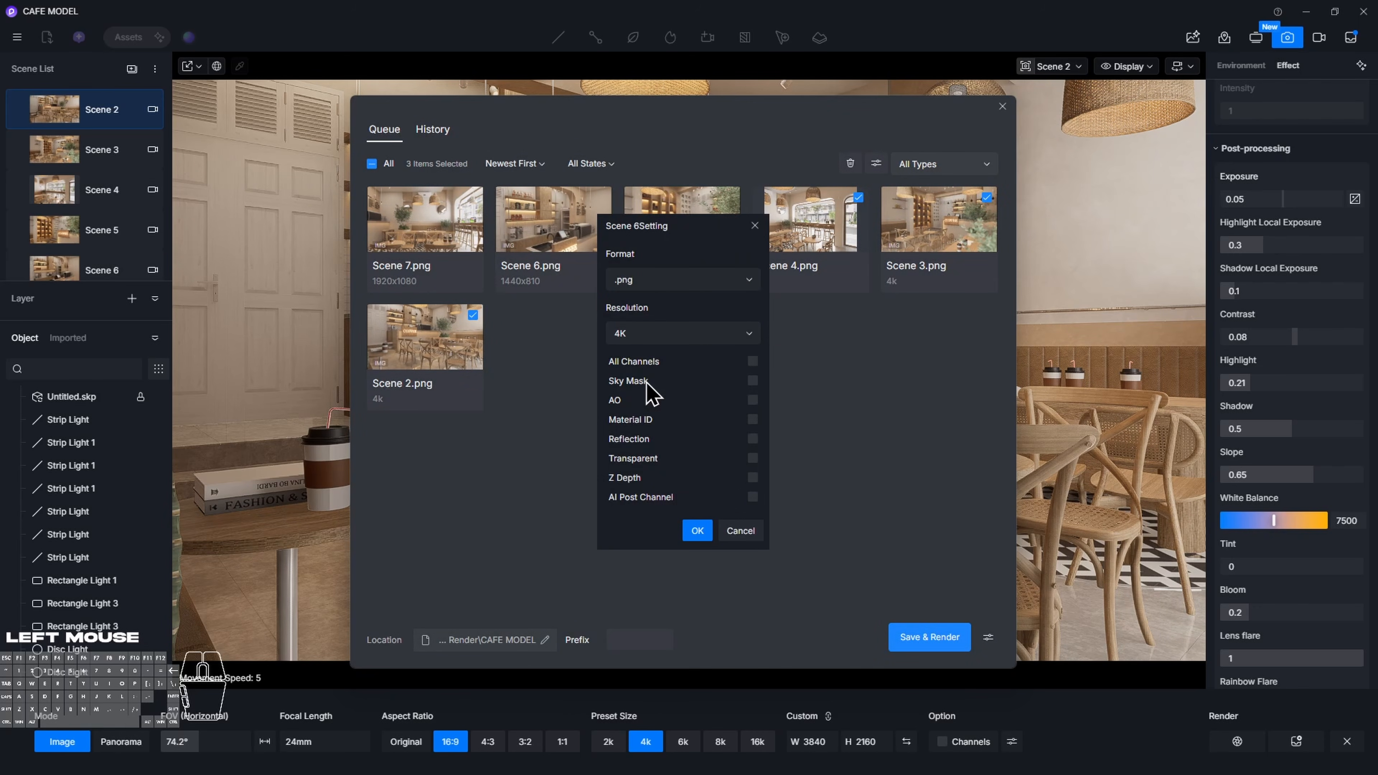
left_click(697, 531)
Set the render resolution of the queued Scene 7 image to 4K and include the Scene 5 and Scene 6 images in the render selection
right_click(440, 233)
left_click(458, 261)
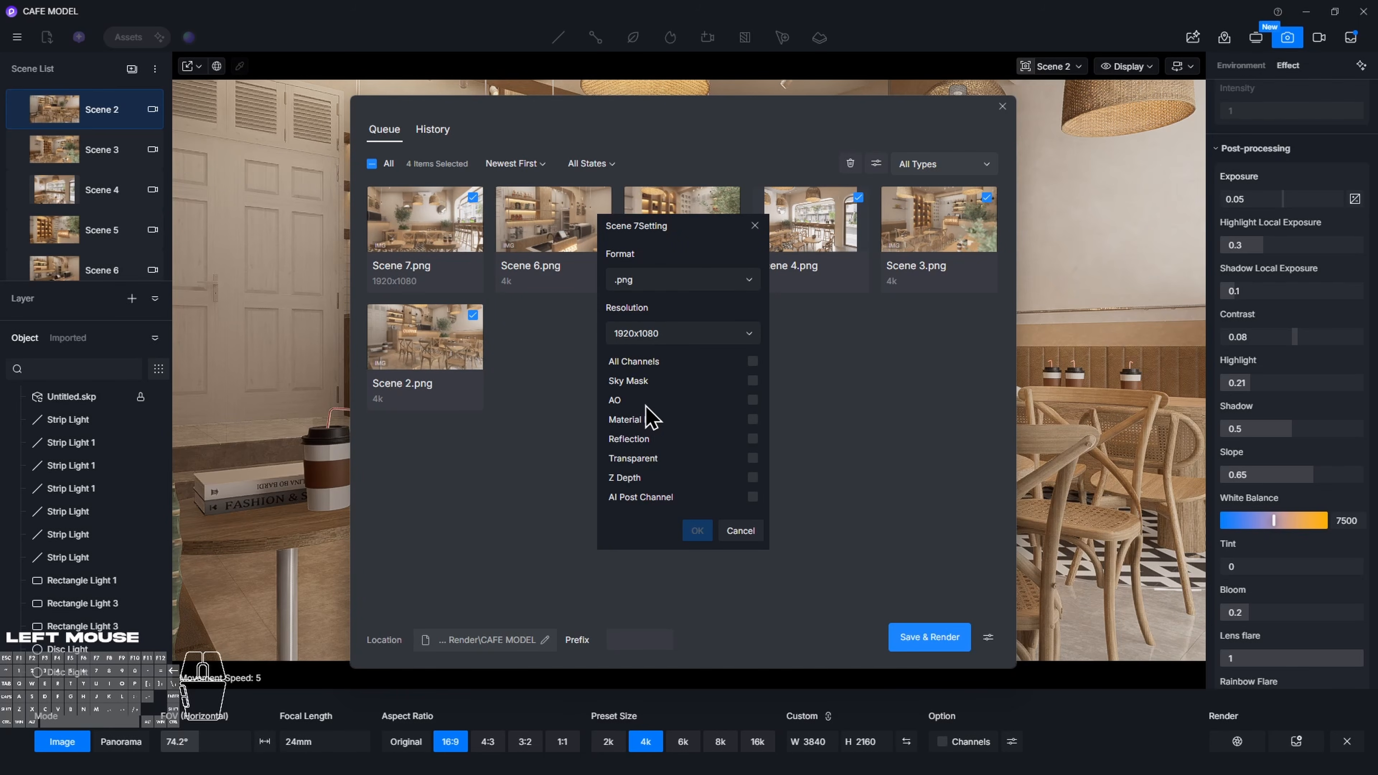
left_click(683, 333)
left_click(671, 390)
left_click(697, 531)
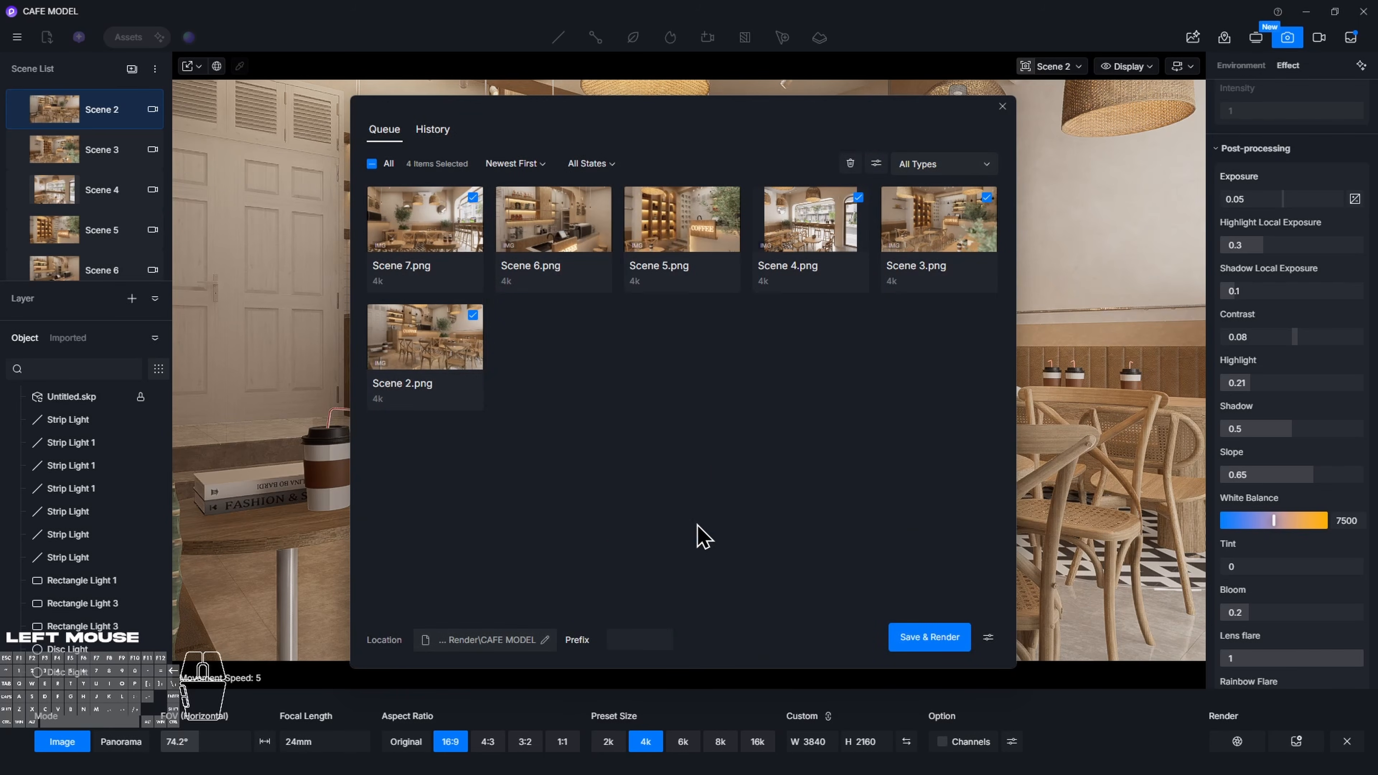
left_click(730, 197)
left_click(554, 234)
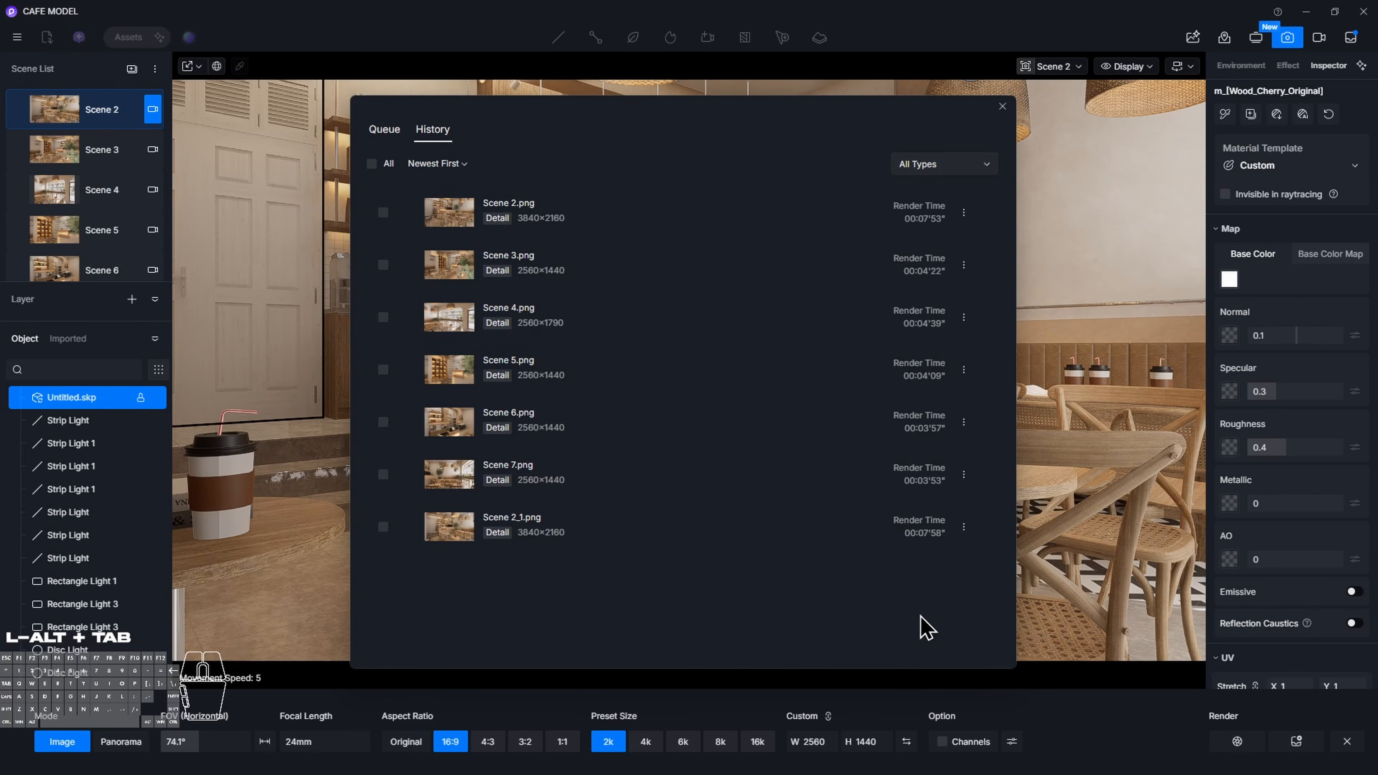
Locate the finished Scene 2.png render on disk from the render history and open the image in the photo viewer
left_click(963, 212)
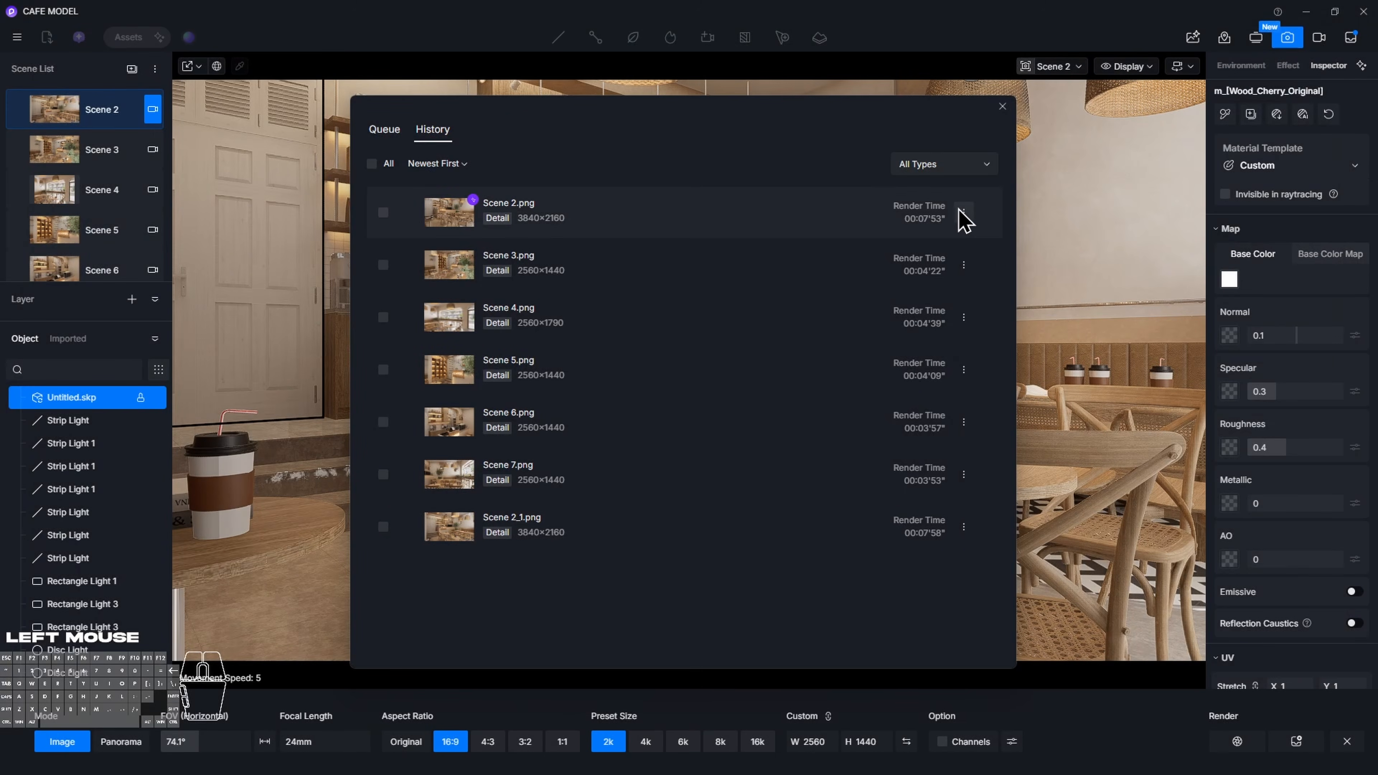
left_click(965, 240)
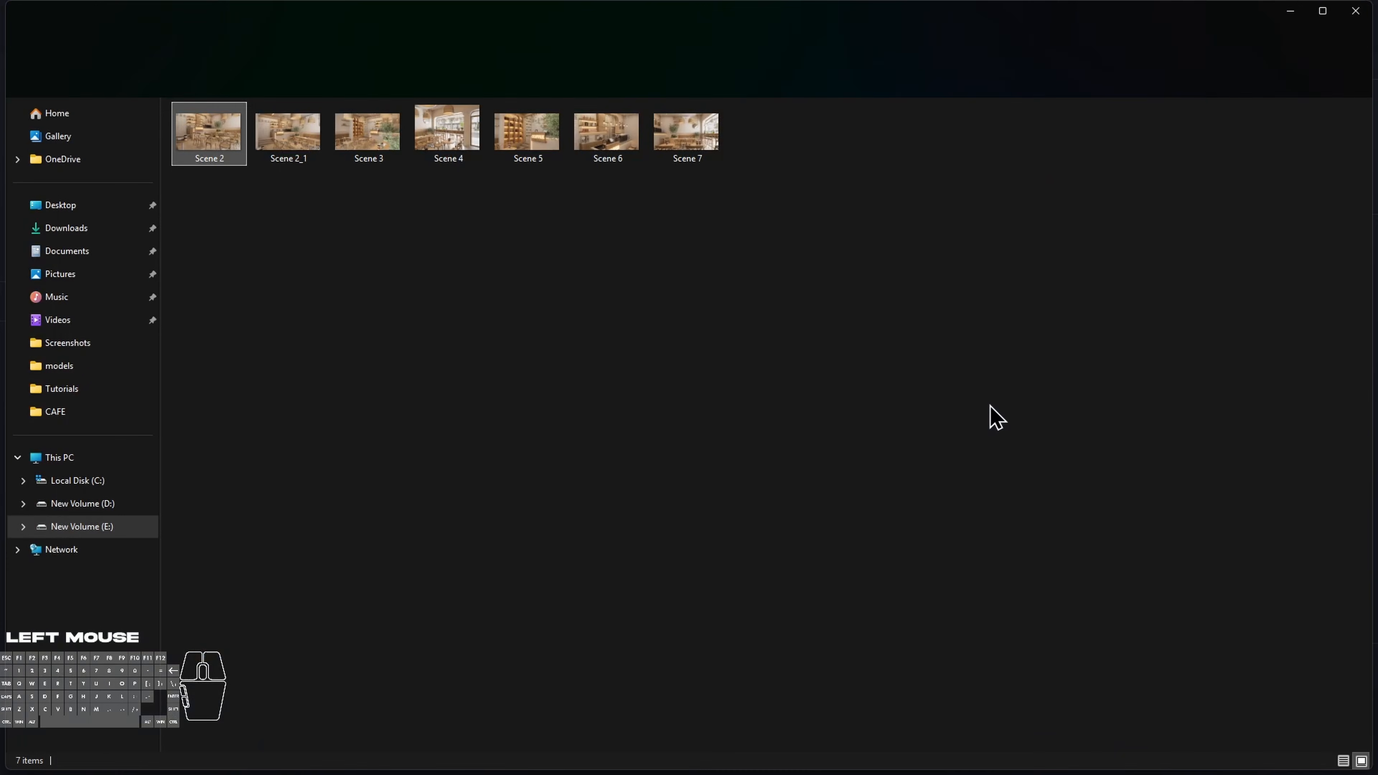
double_click(197, 163)
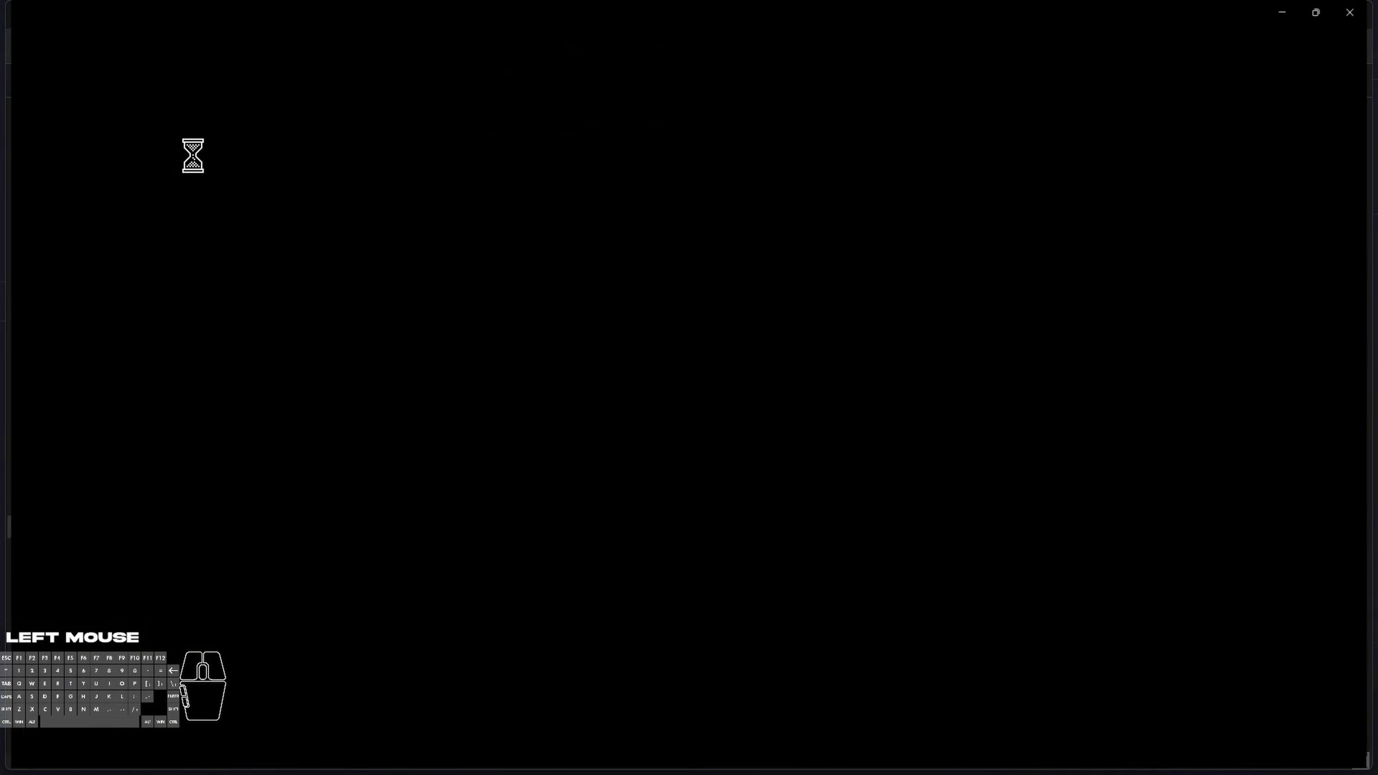
Examine the coffee counter, plants and seating in the 1.1.jpg render at closer range
scroll(1064, 473, "down", 1)
scroll(933, 477, "up", 2)
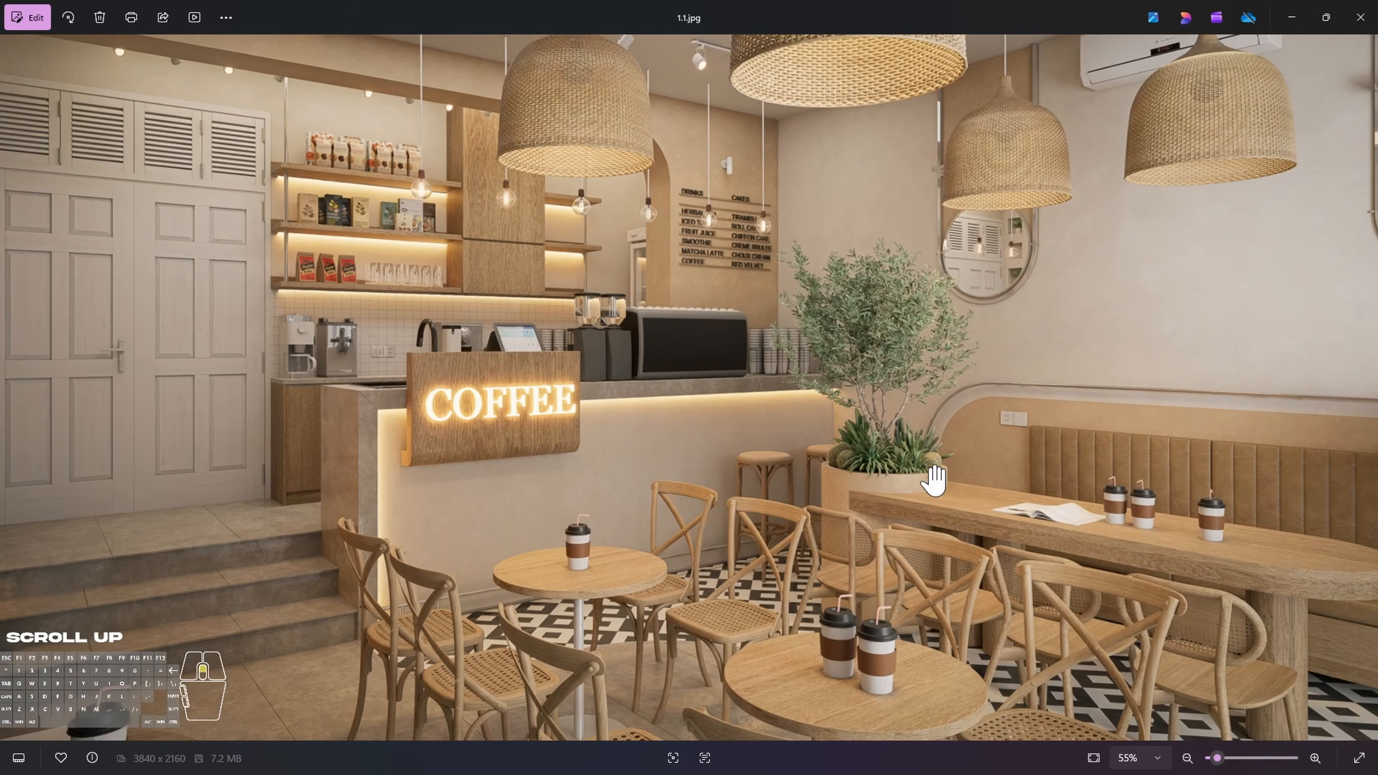
left_click_drag(932, 477, 1027, 367)
scroll(991, 483, "up", 2)
scroll(1028, 367, "down", 3)
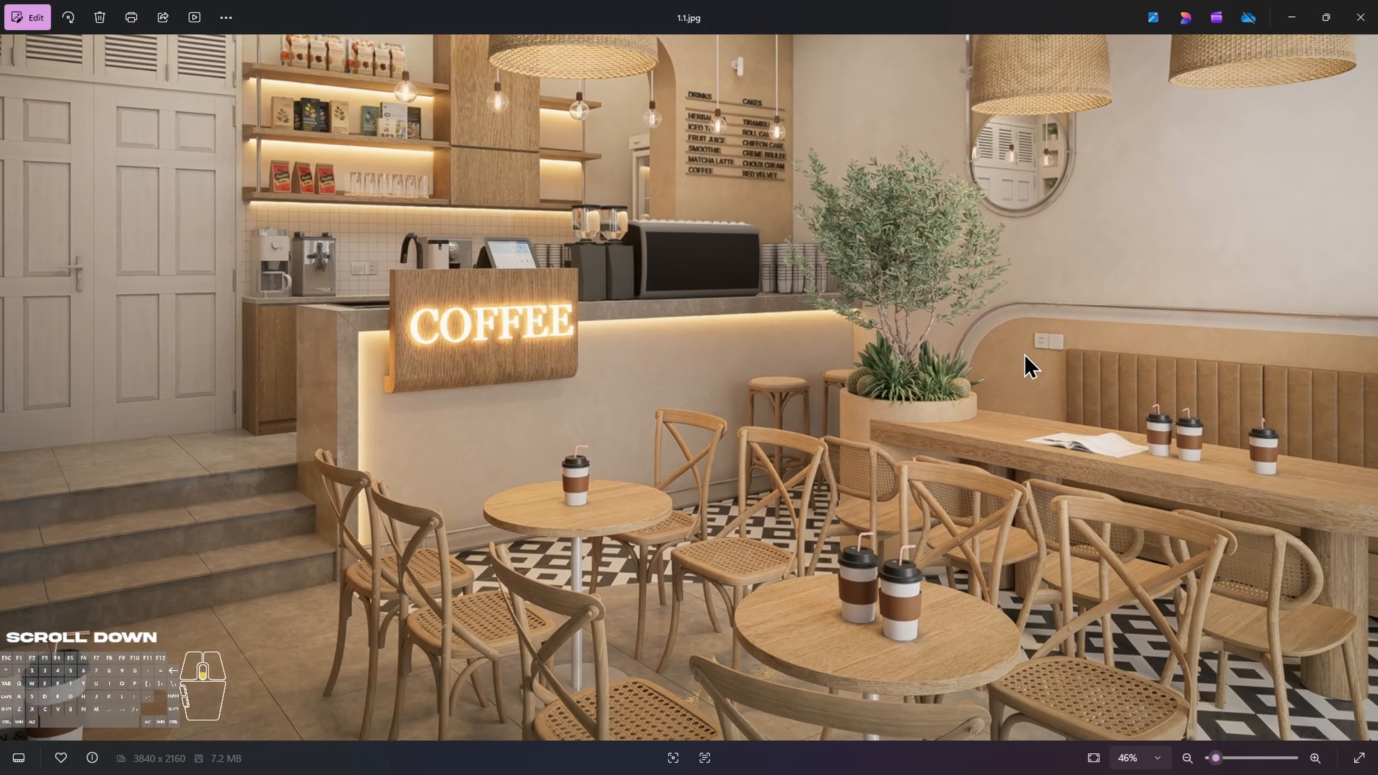
Bring up the 3.jpg render and inspect its window bar seating and street view in detail
left_click(1364, 387)
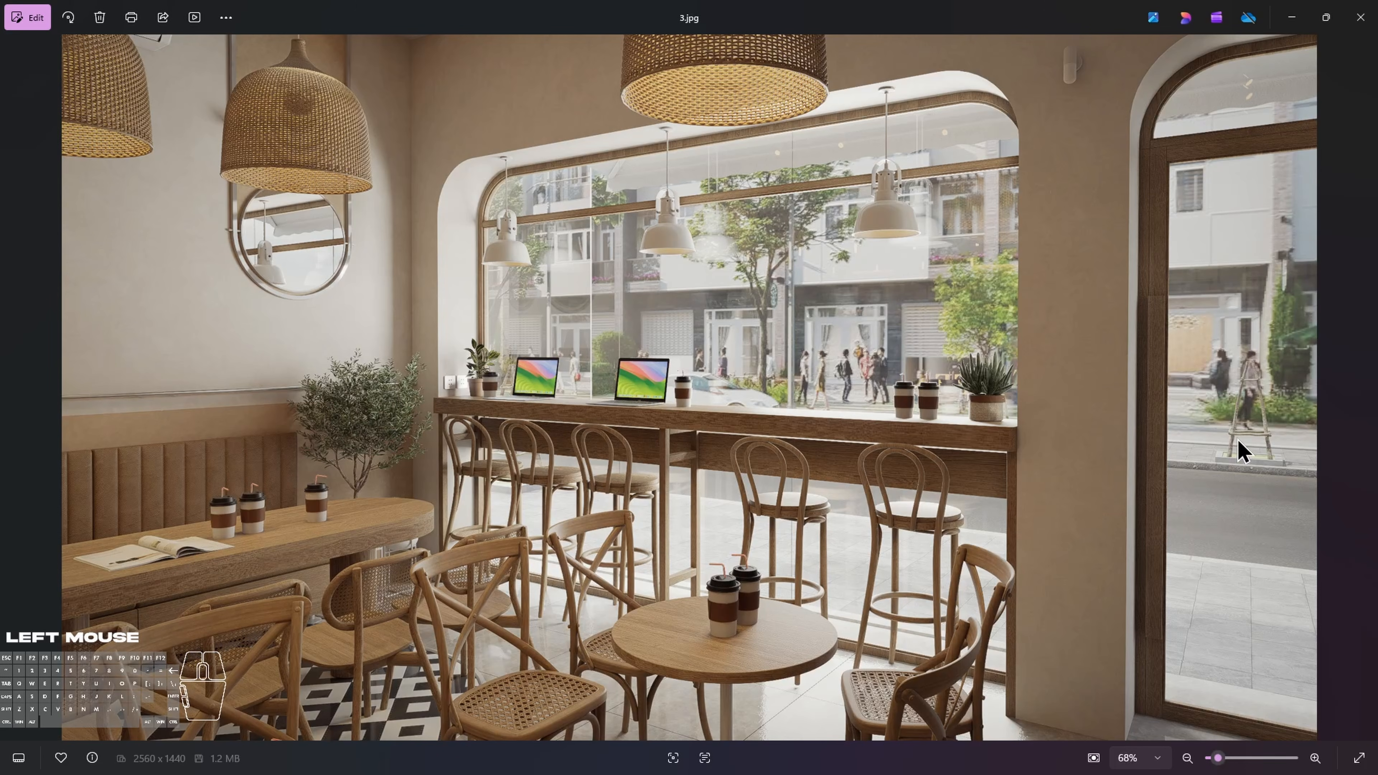
scroll(837, 452, "up", 2)
left_click_drag(836, 453, 926, 426)
scroll(754, 282, "up", 2)
left_click_drag(777, 302, 859, 489)
scroll(855, 442, "down", 4)
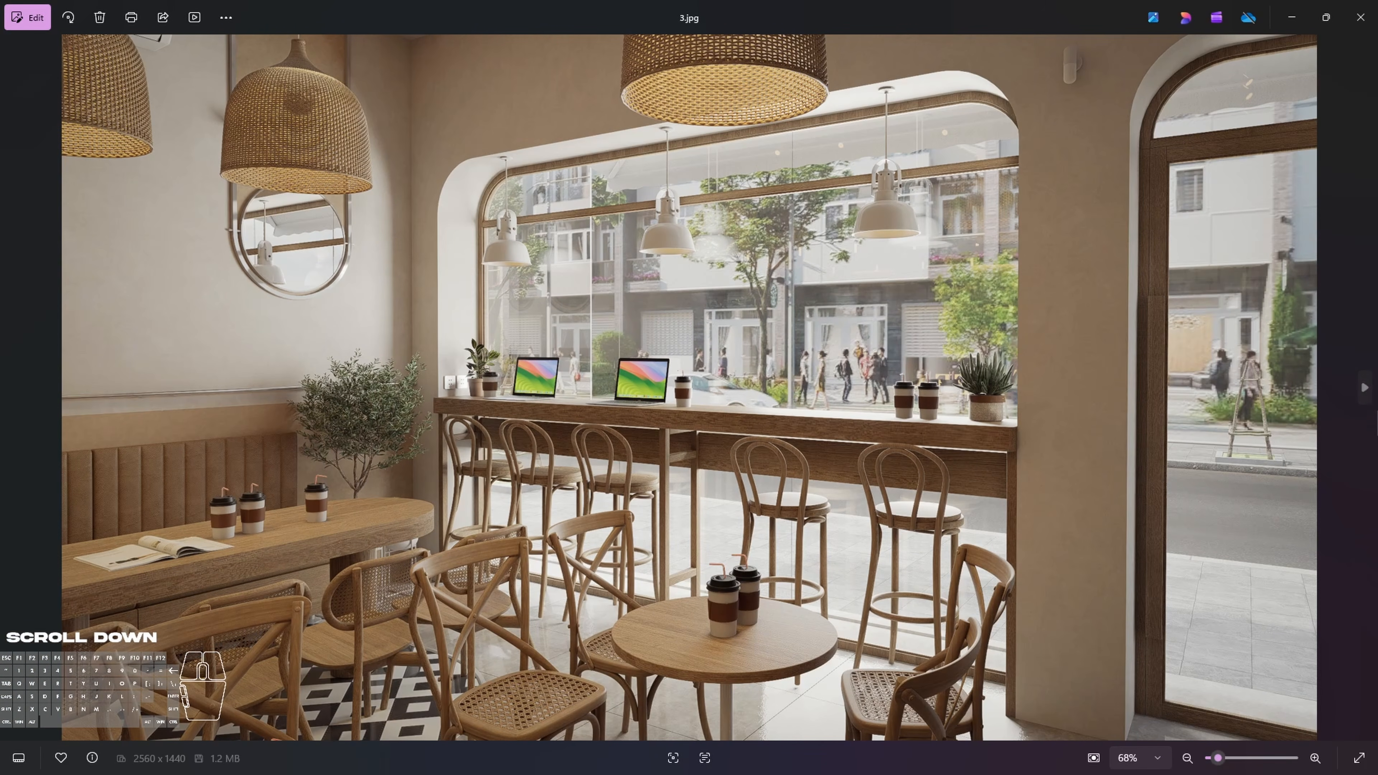
Review the 4.jpg, 5.1.png and 6.jpg renders, go back to 3.jpg, and return through the set to 6.jpg
left_click(1364, 387)
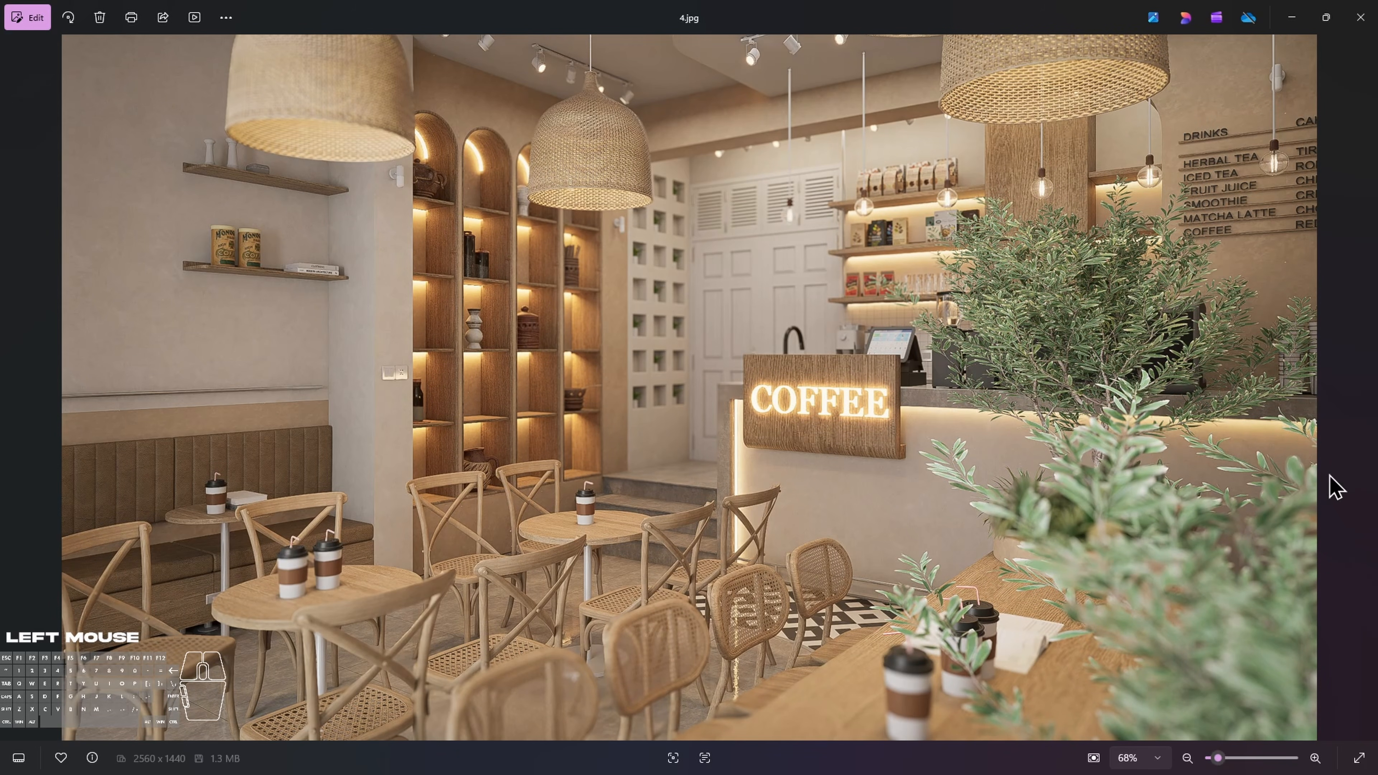
left_click(1364, 386)
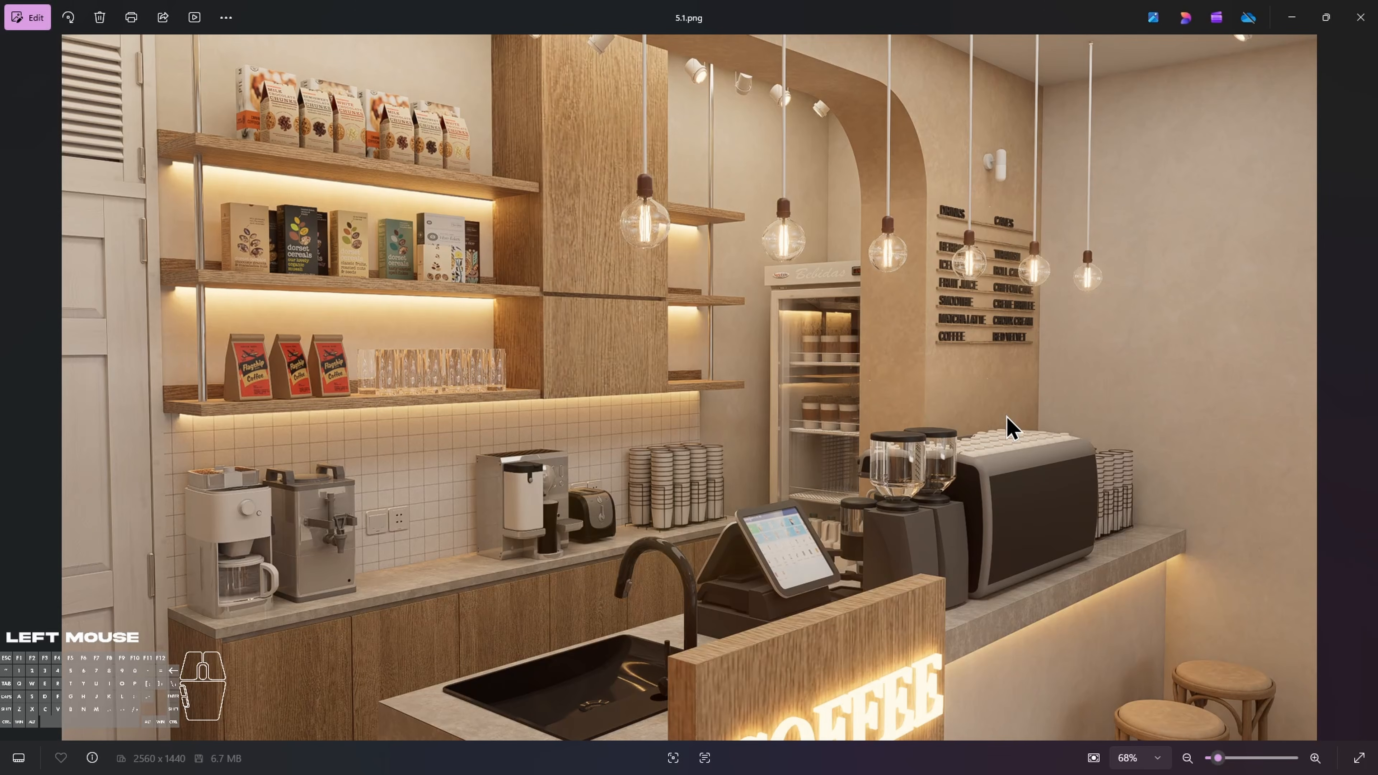
left_click(1364, 386)
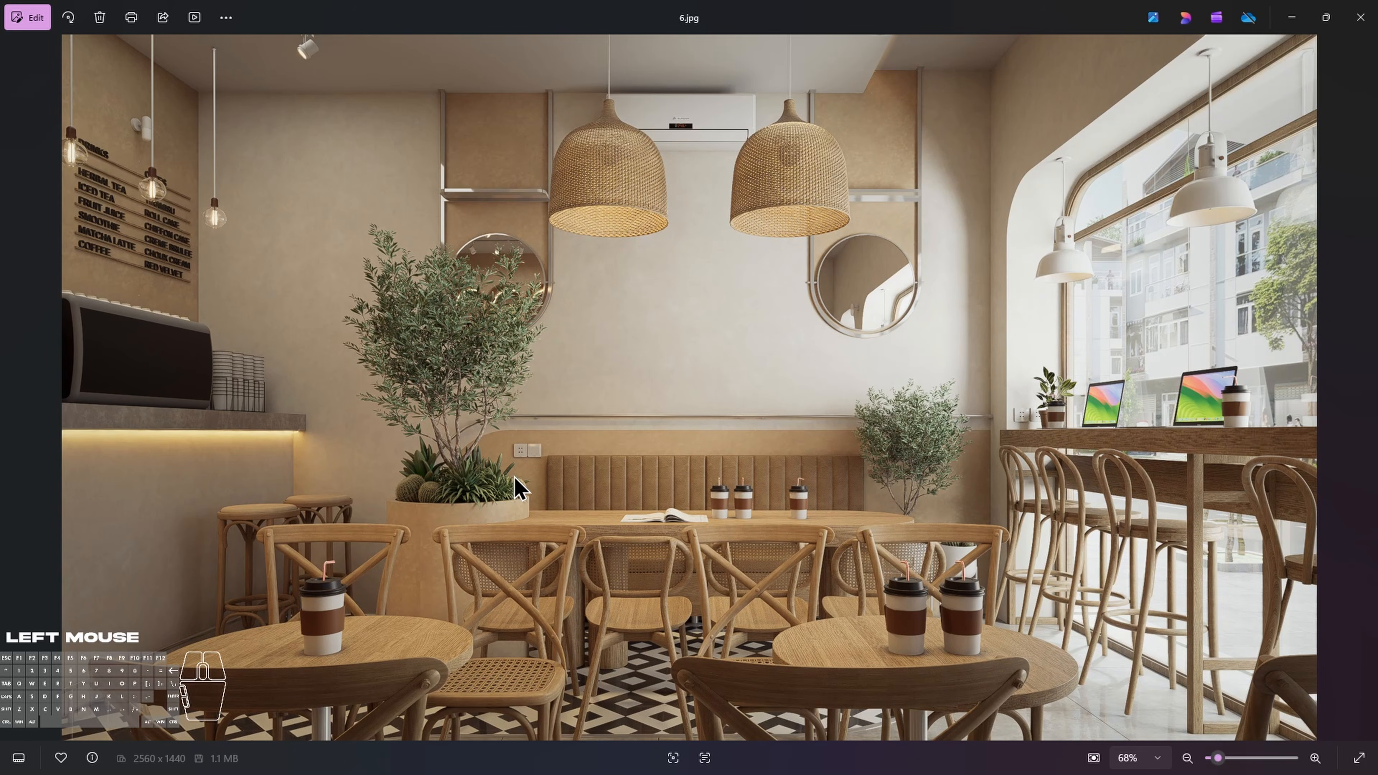
key("Right")
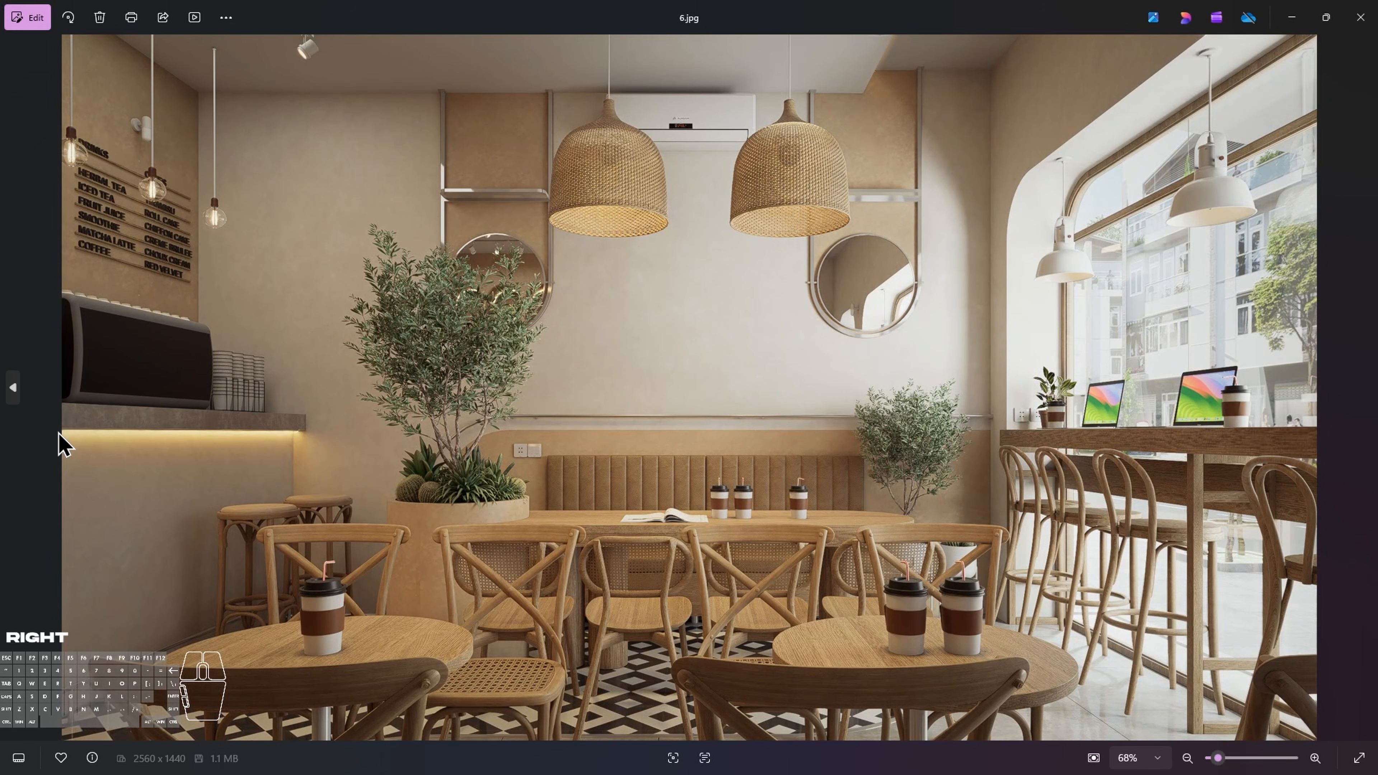
key("Left")
key("Left")
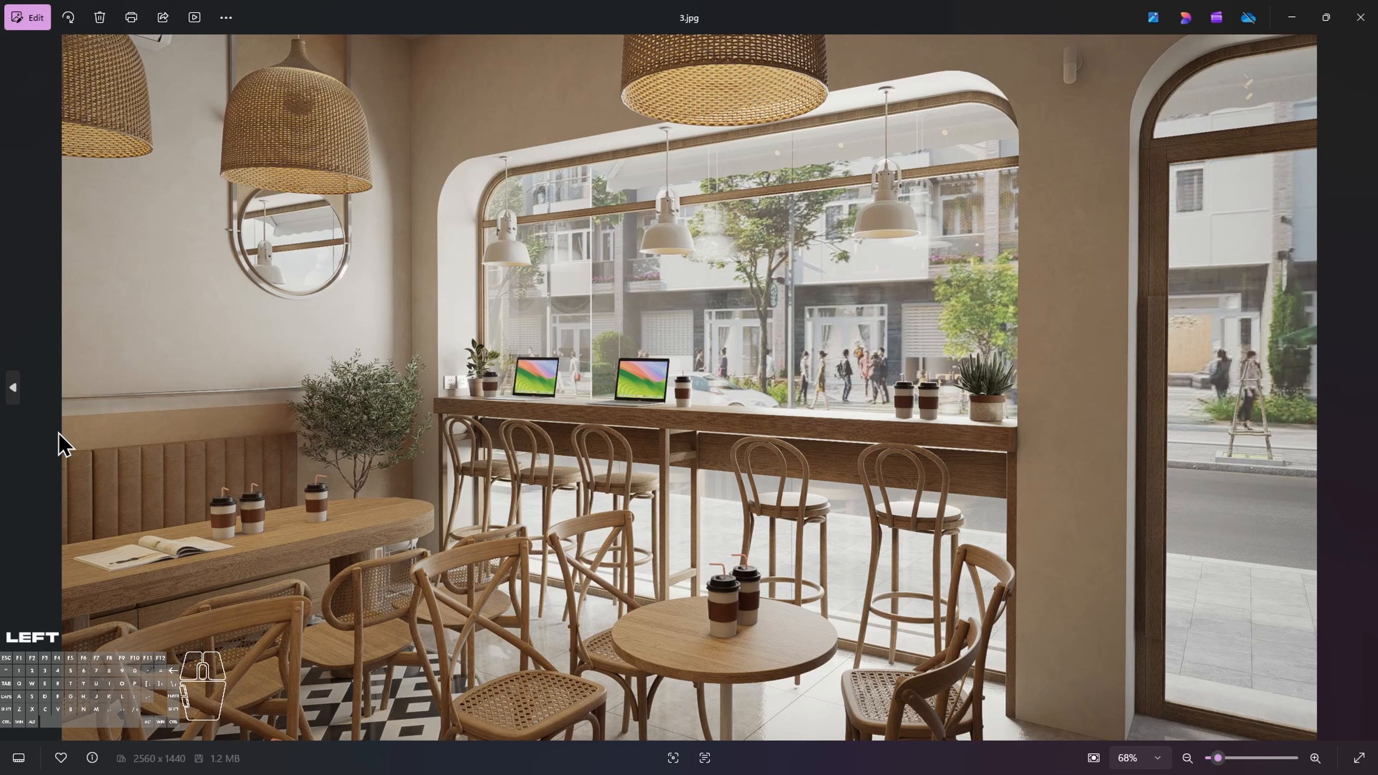
key("Right")
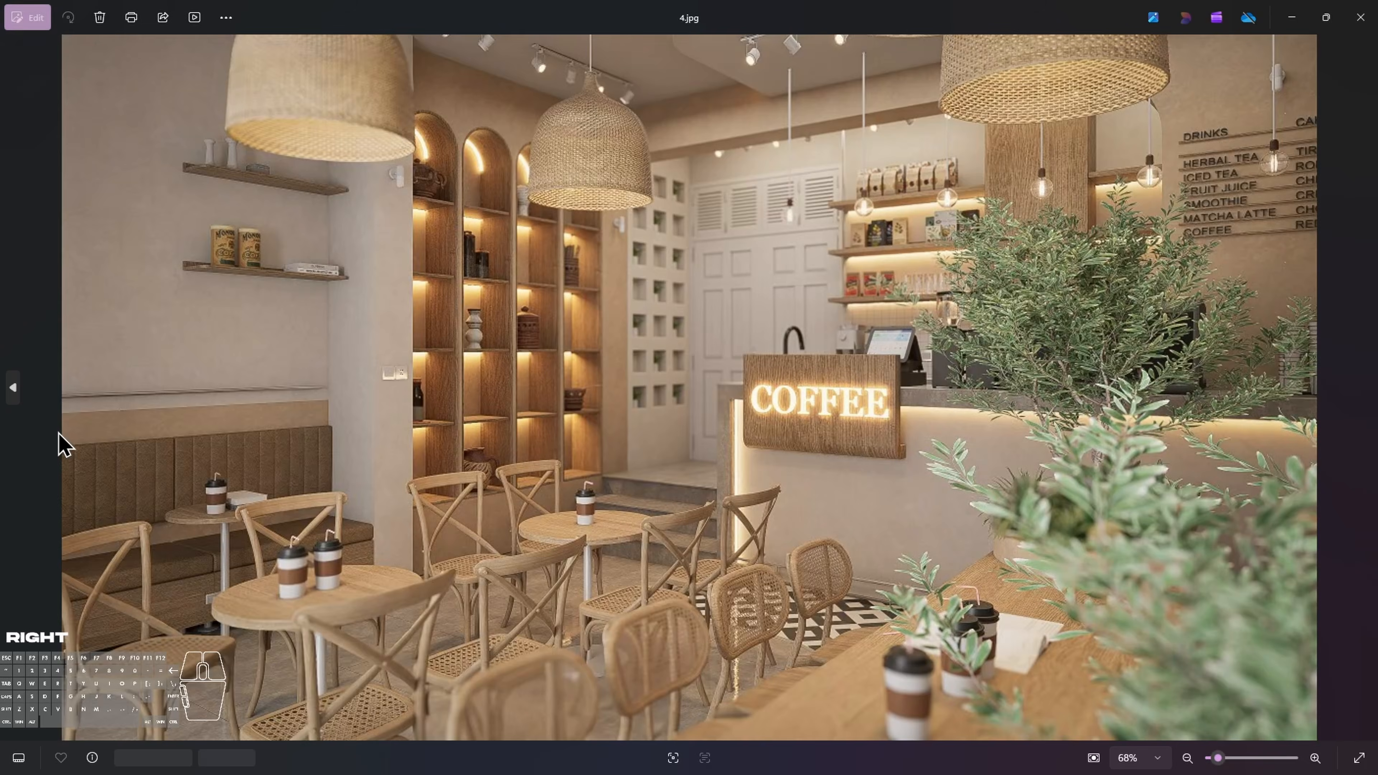
key("Right")
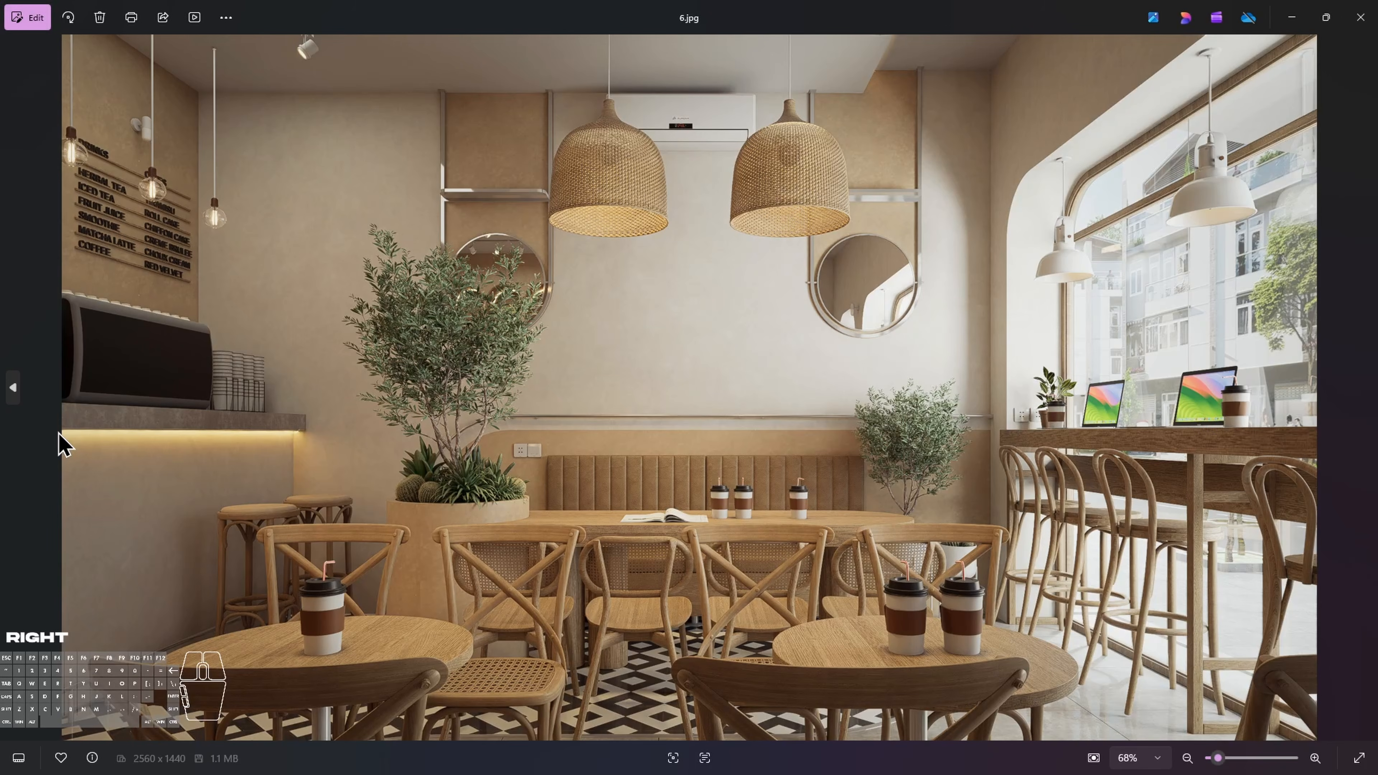
Play the Walkthrough video from the CAFE project's Render folder
left_click(640, 392)
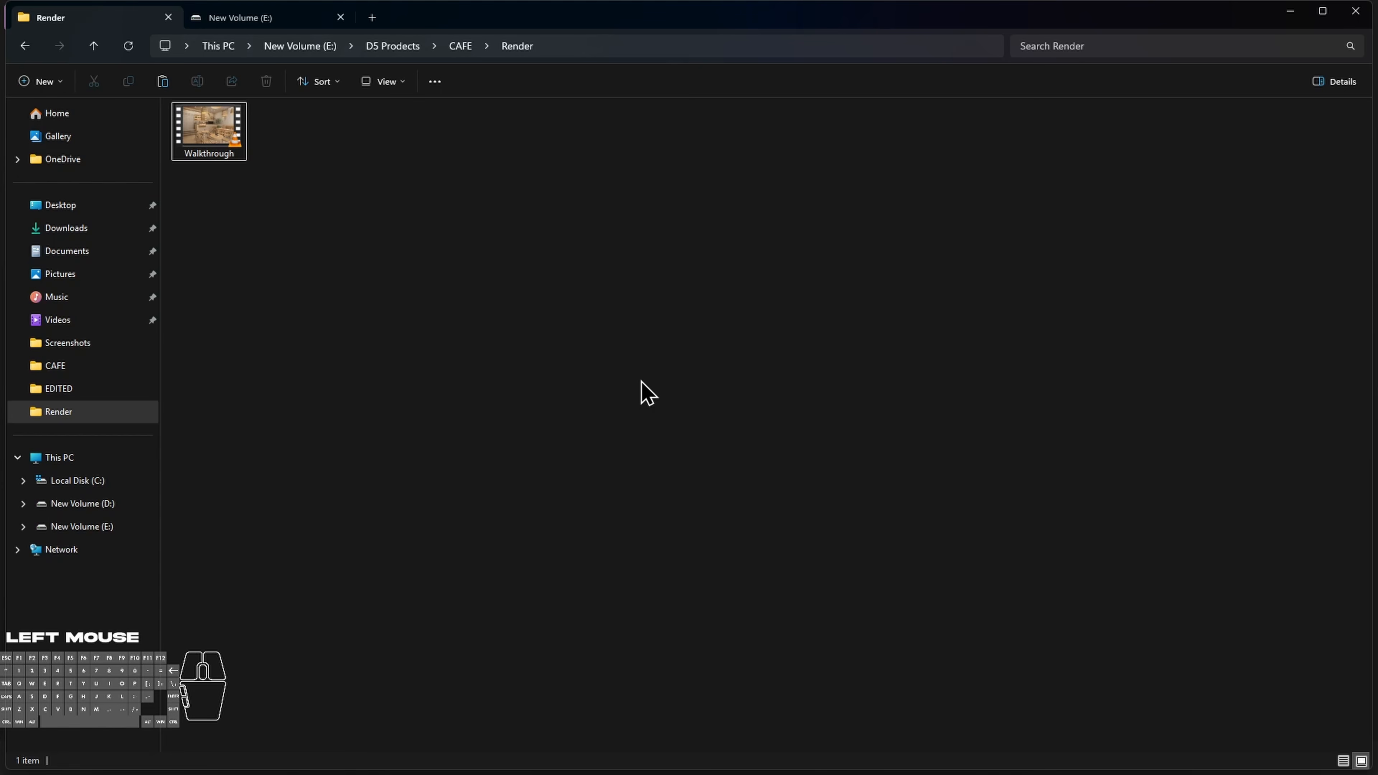
key("space")
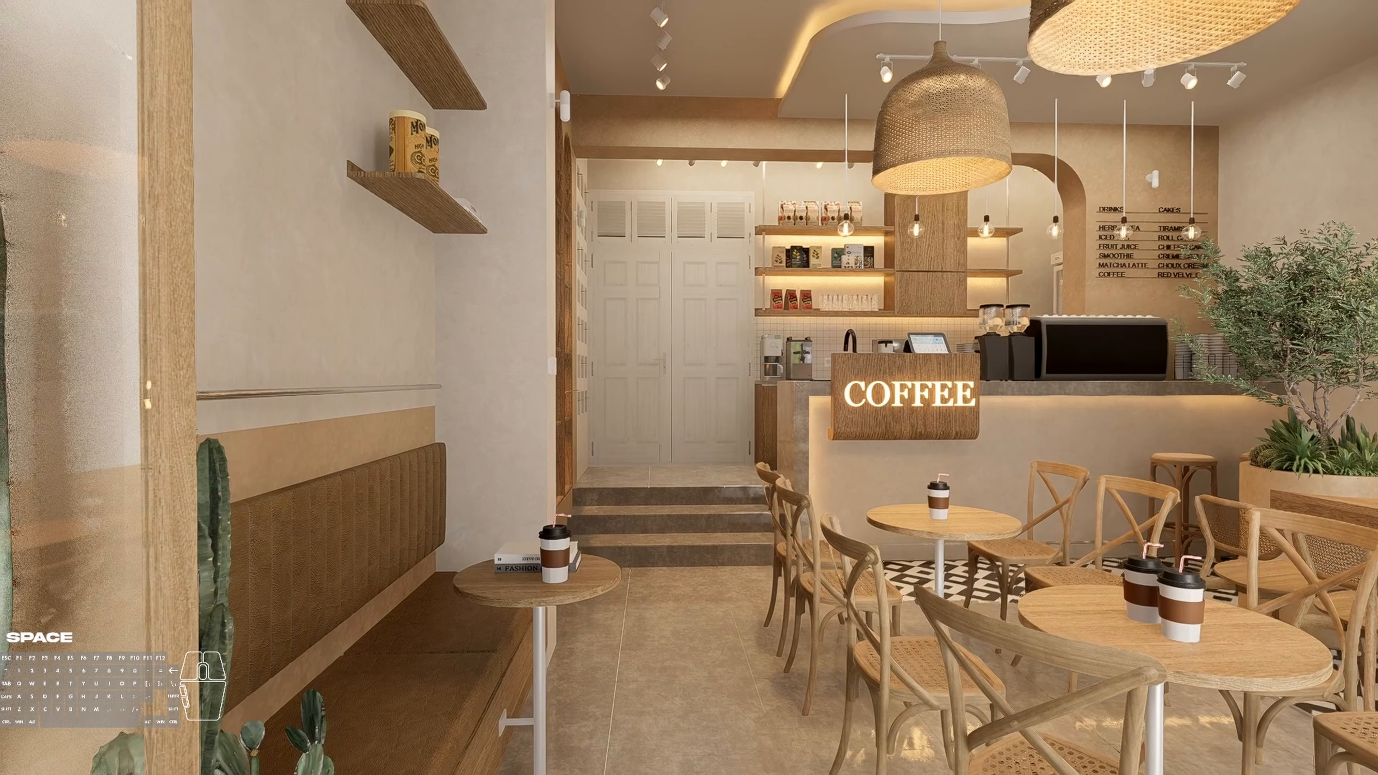